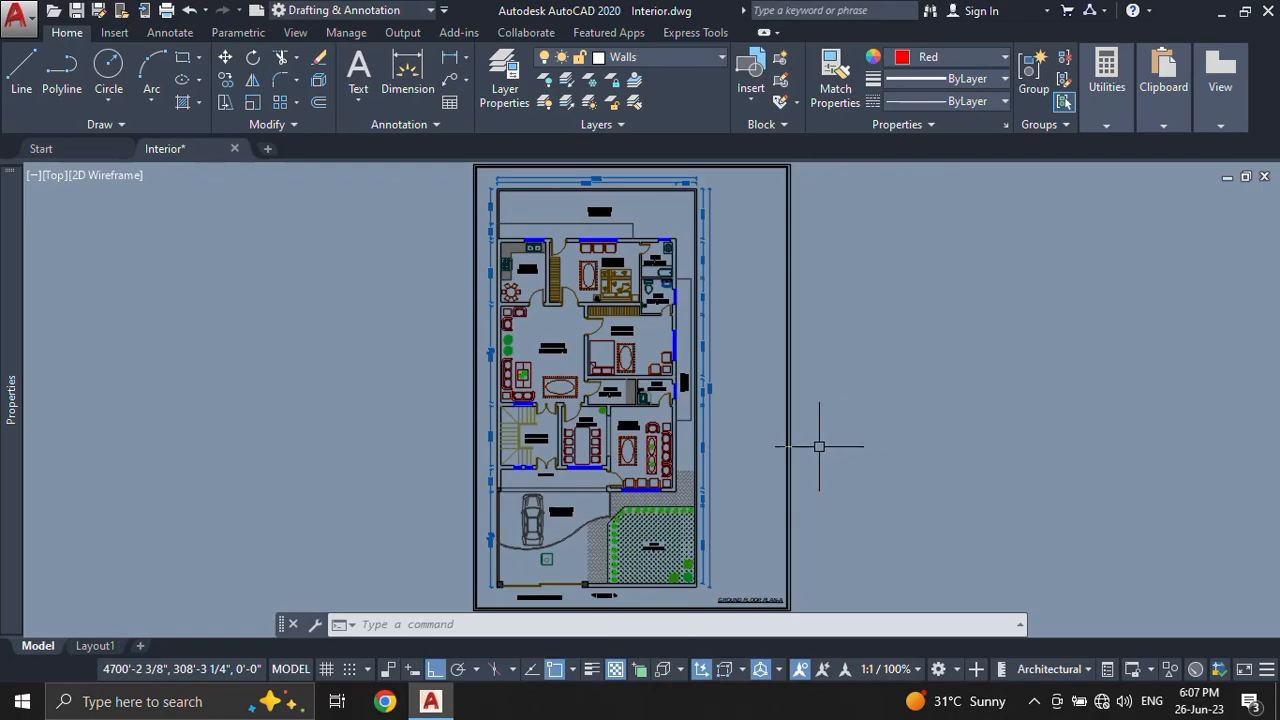
Step: Examine the rear-wall door of the 18'-0"x12'-0" bedroom, next to the kitchen on the ground floor plan
scroll(561, 277, up, 6)
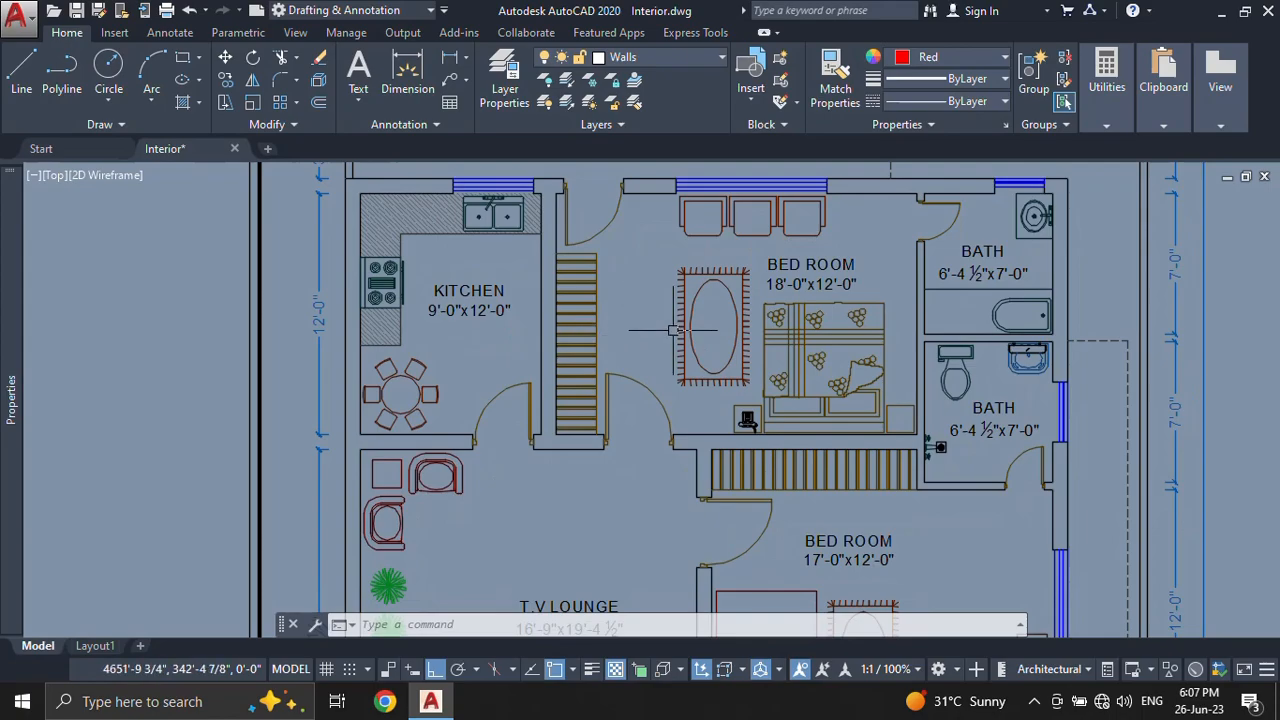
scroll(1085, 373, down, 2)
scroll(1085, 373, down, 1)
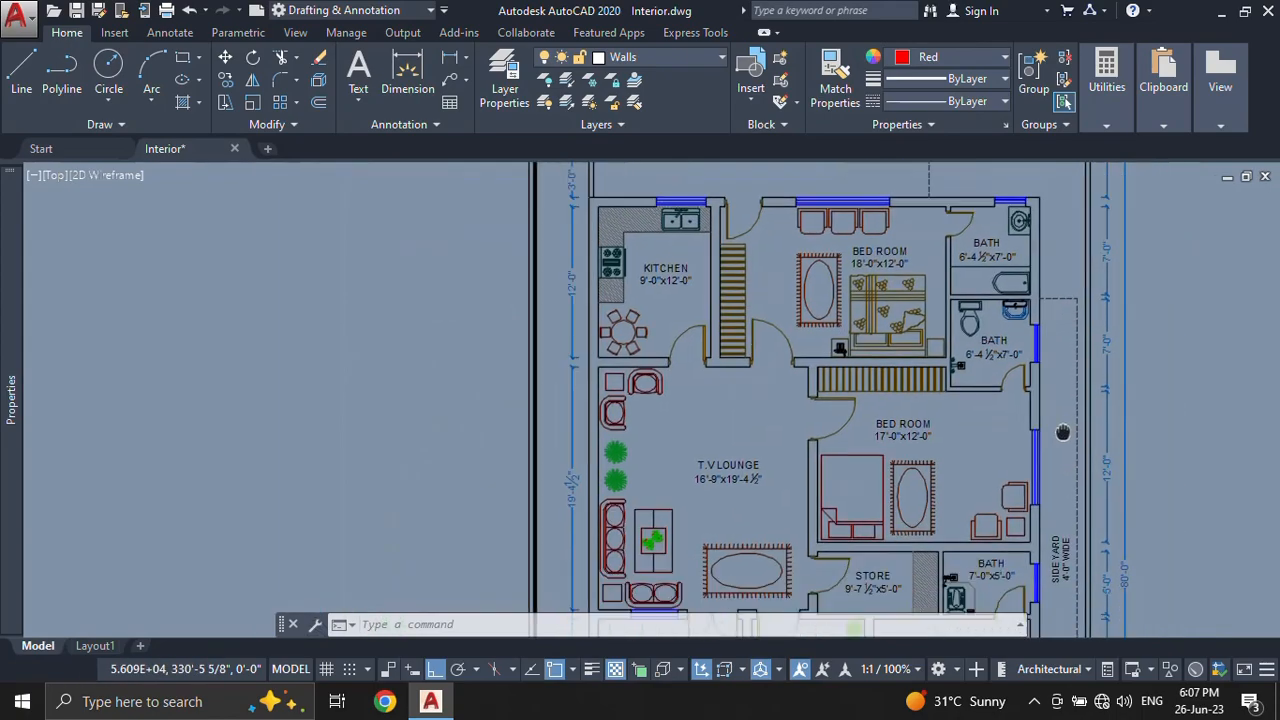
scroll(1048, 470, up, 1)
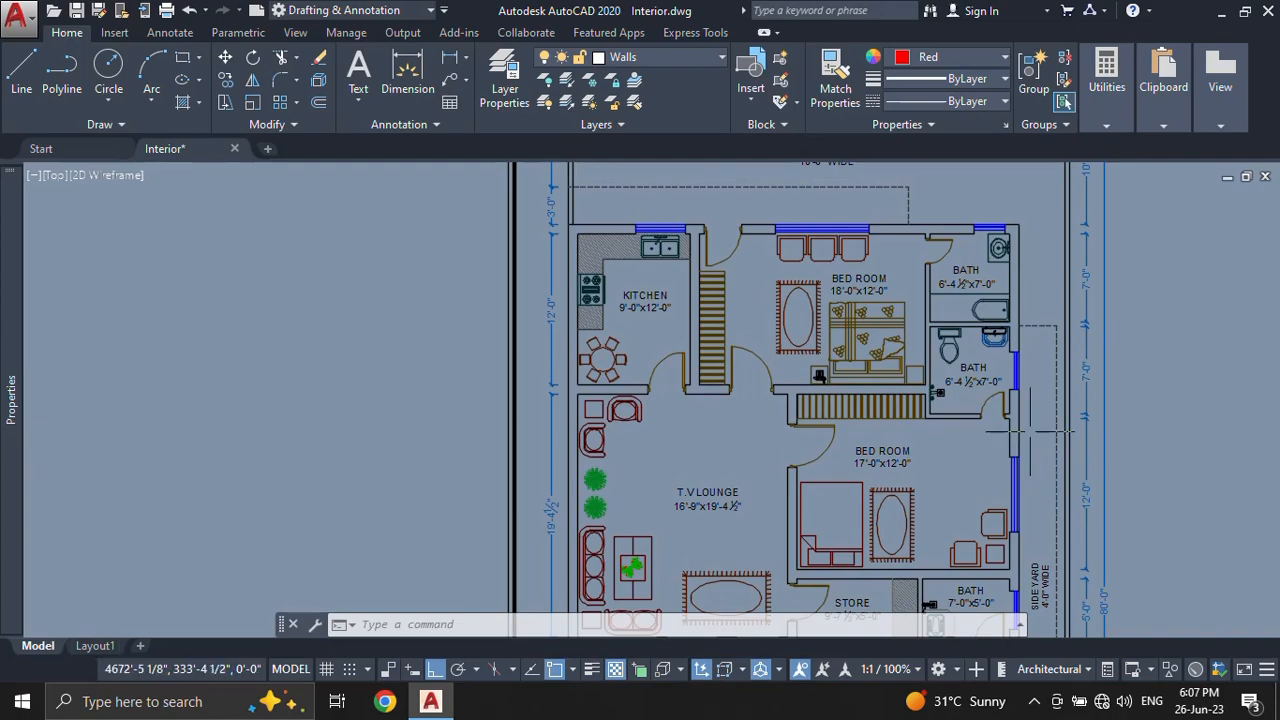
scroll(719, 296, up, 4)
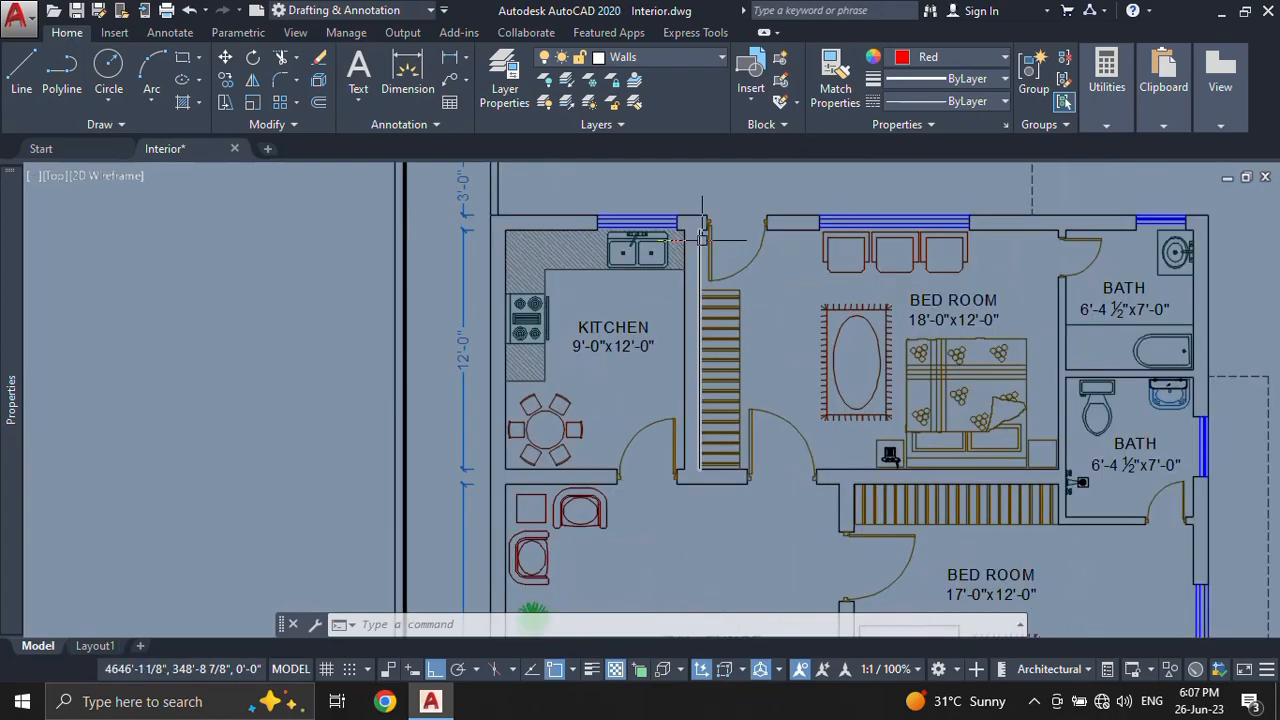
middle_drag(780, 271, 750, 318)
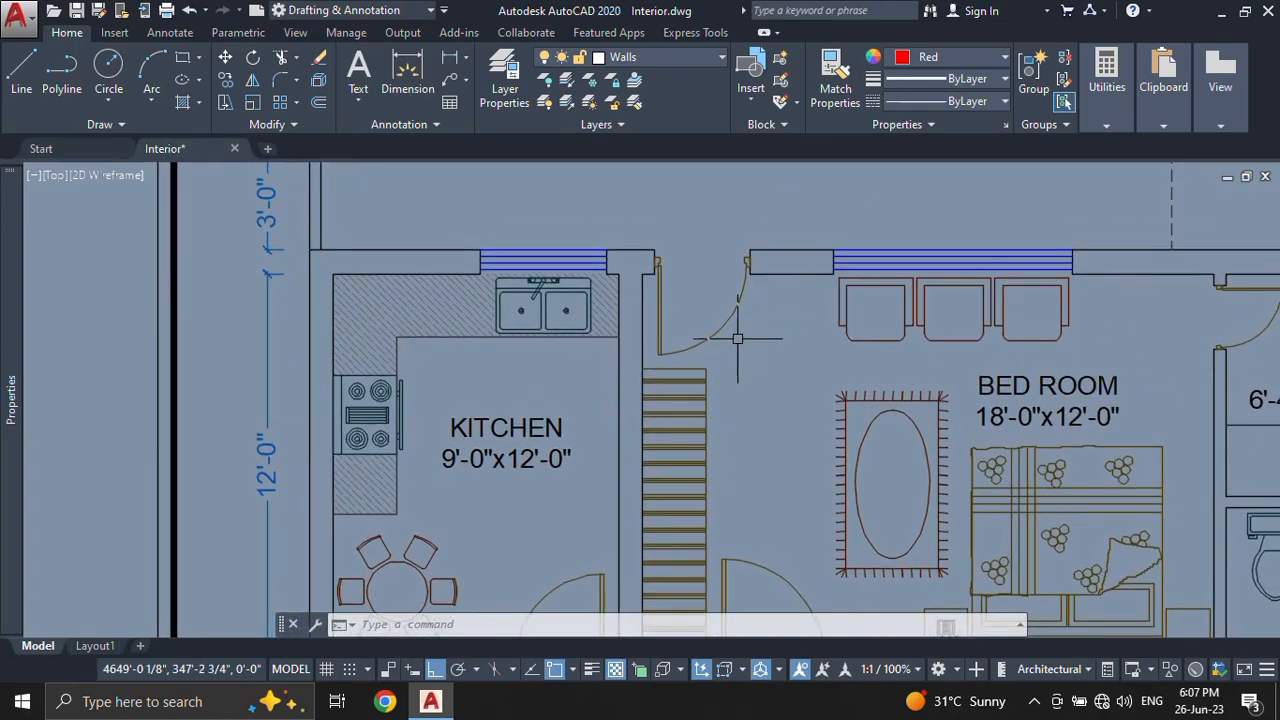
middle_drag(771, 323, 706, 351)
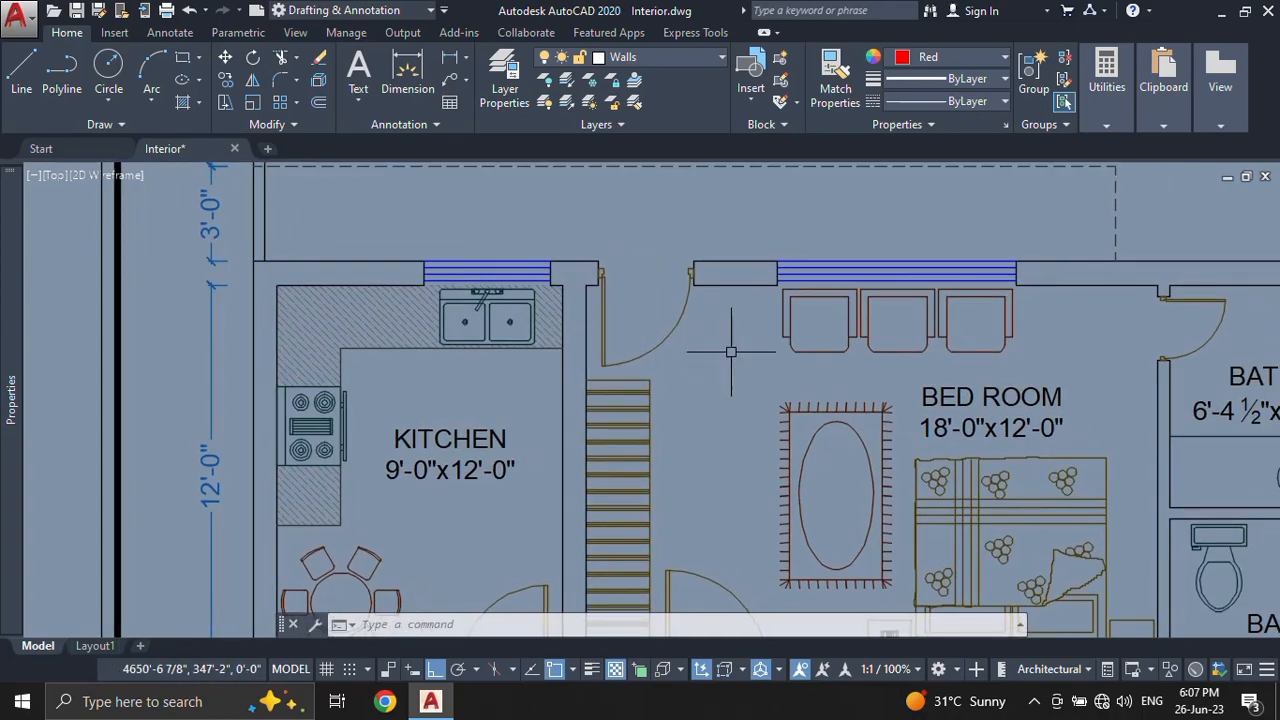
scroll(627, 327, up, 2)
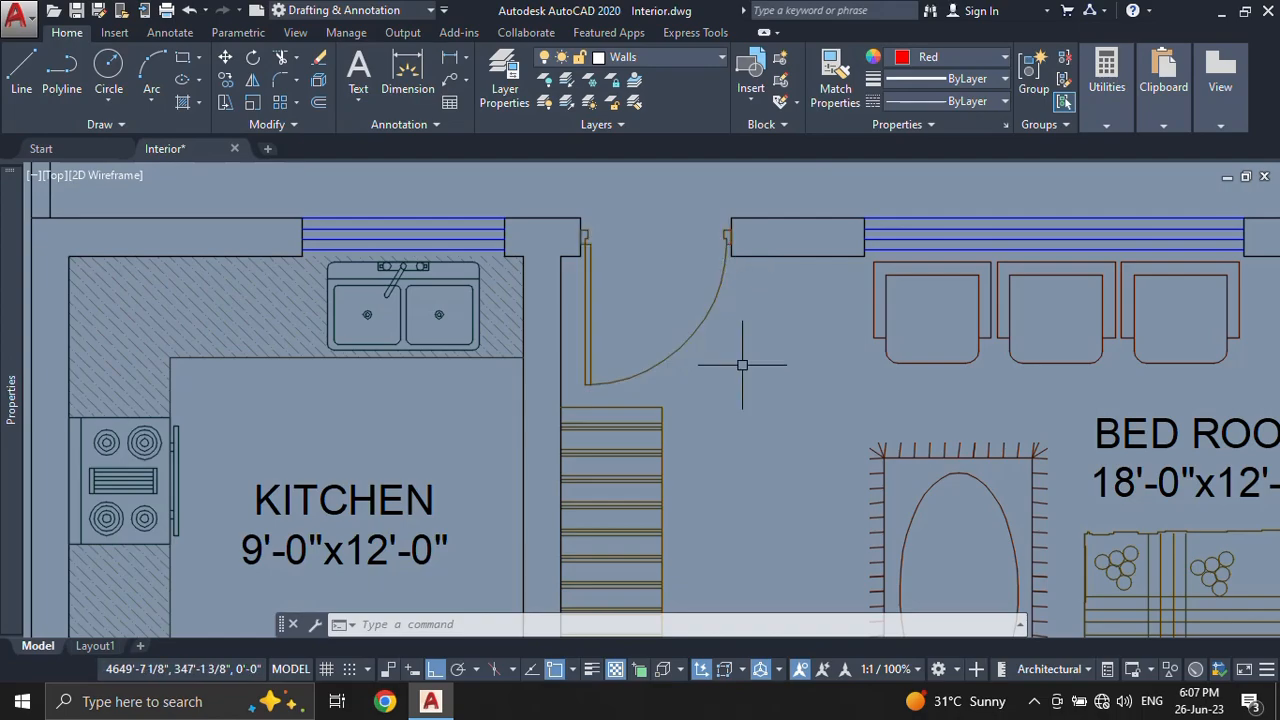
mouse_move(693, 335)
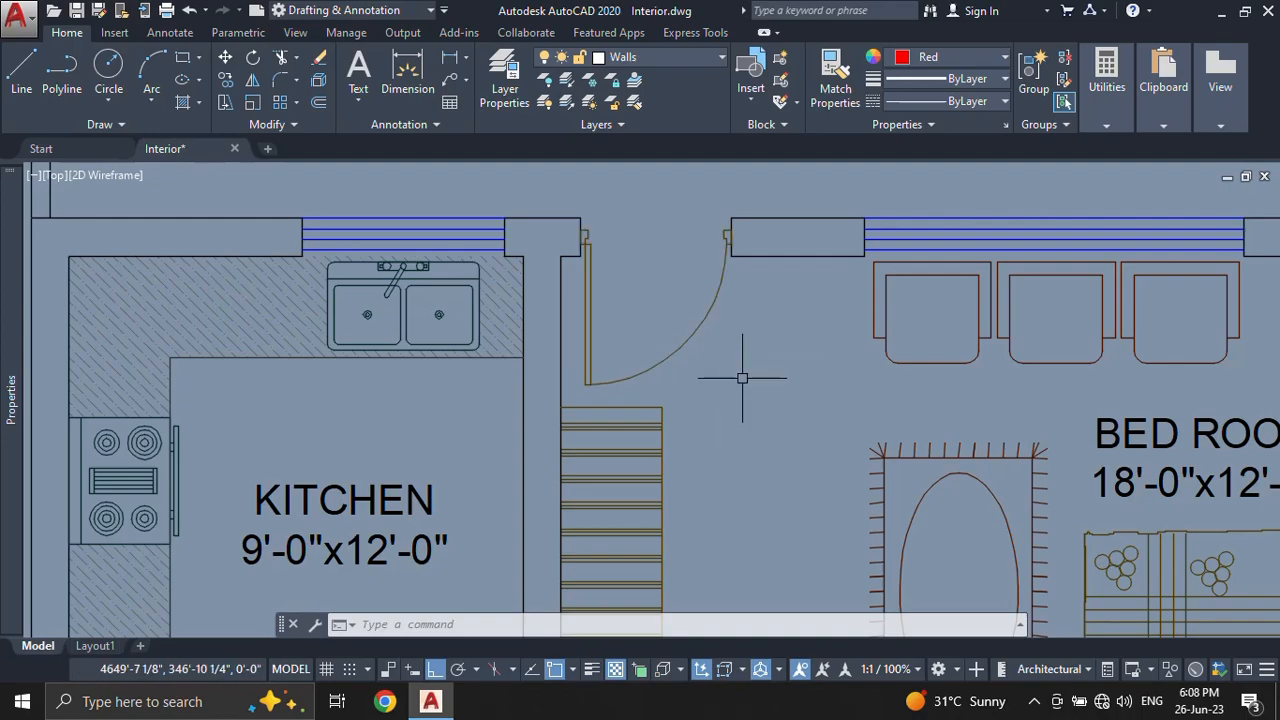
Step: Compare the doors of the kitchen, bedrooms, baths, store and TV lounge across the floor plan
scroll(740, 380, down, 2)
middle_drag(760, 440, 691, 314)
scroll(713, 357, down, 2)
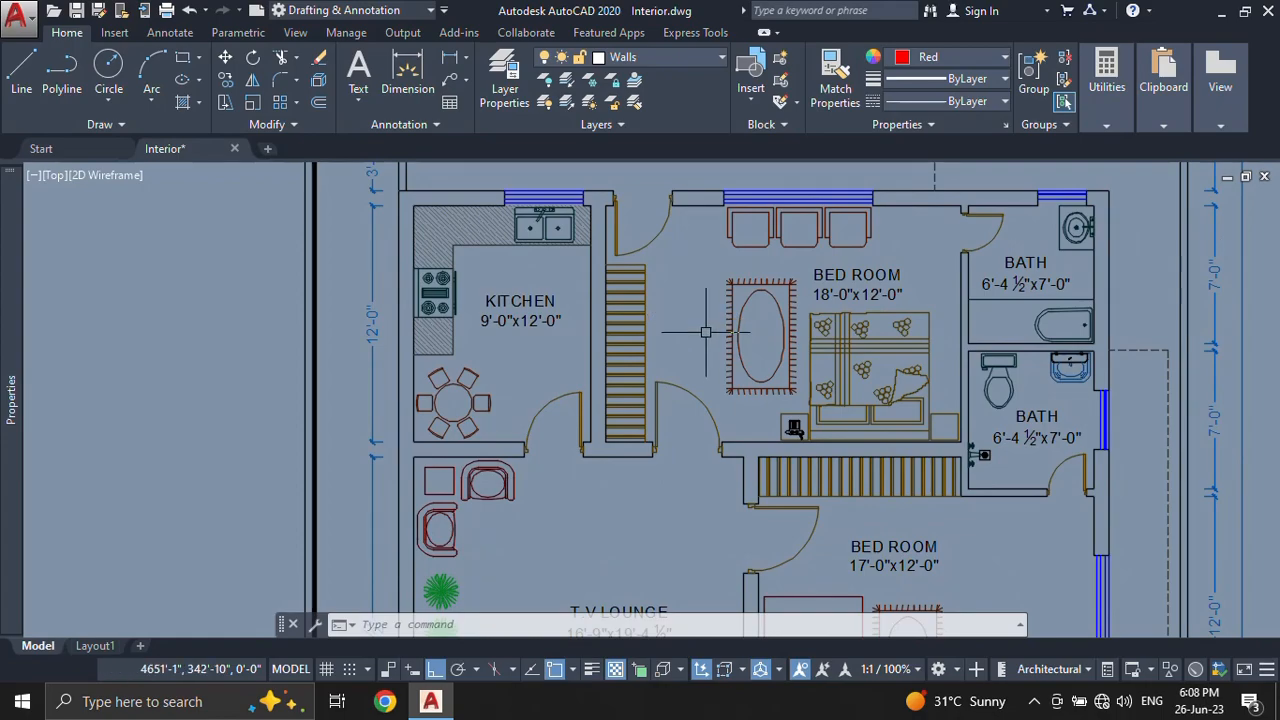
middle_drag(685, 354, 677, 318)
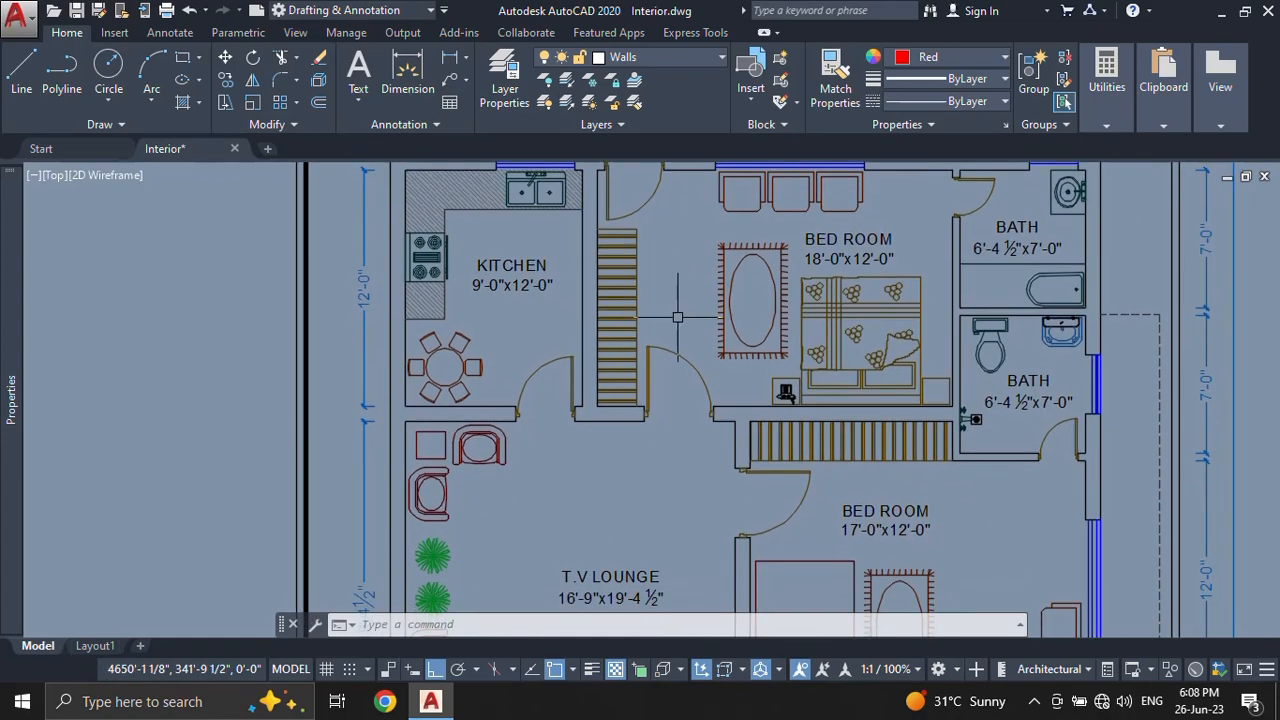
scroll(677, 318, down, 3)
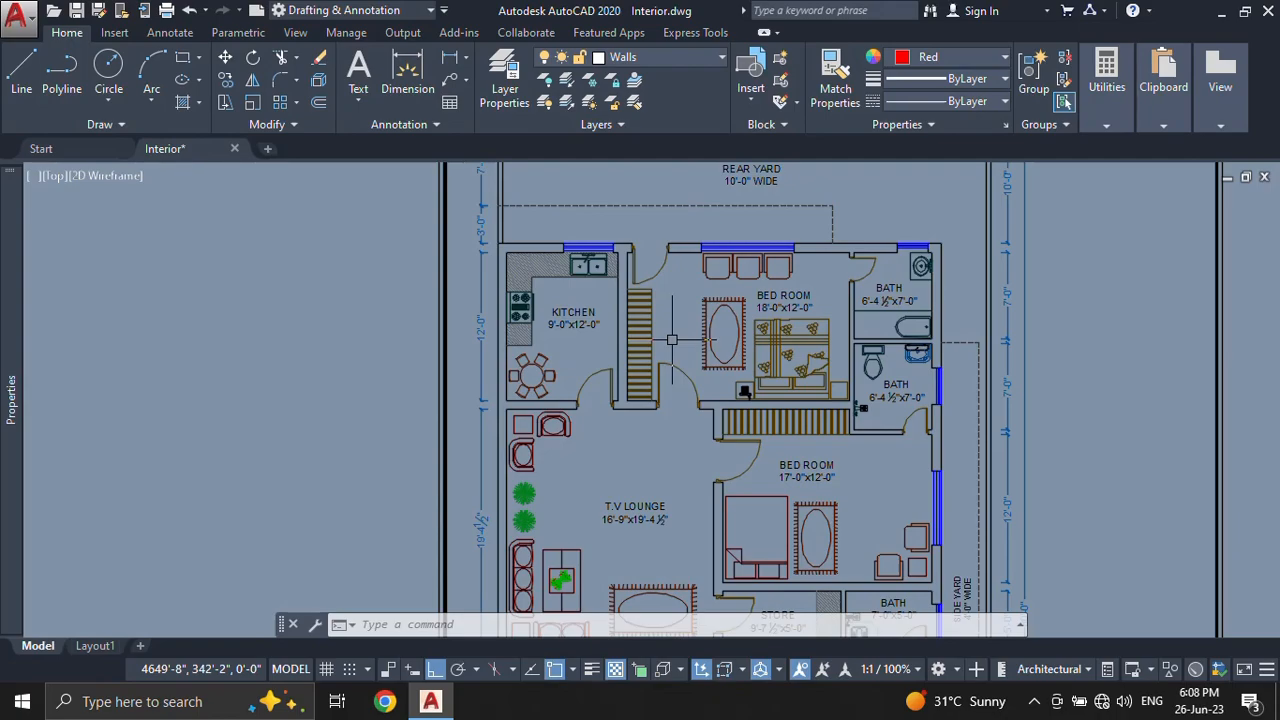
scroll(672, 340, up, 2)
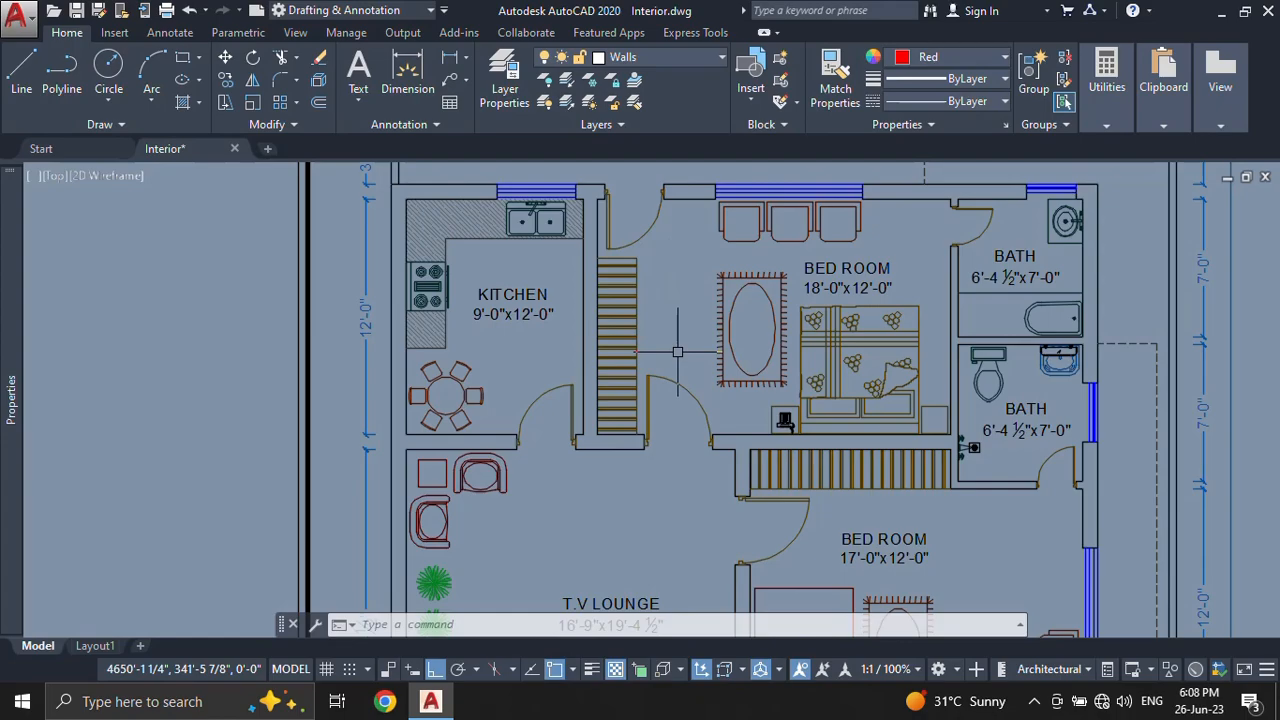
scroll(674, 318, up, 3)
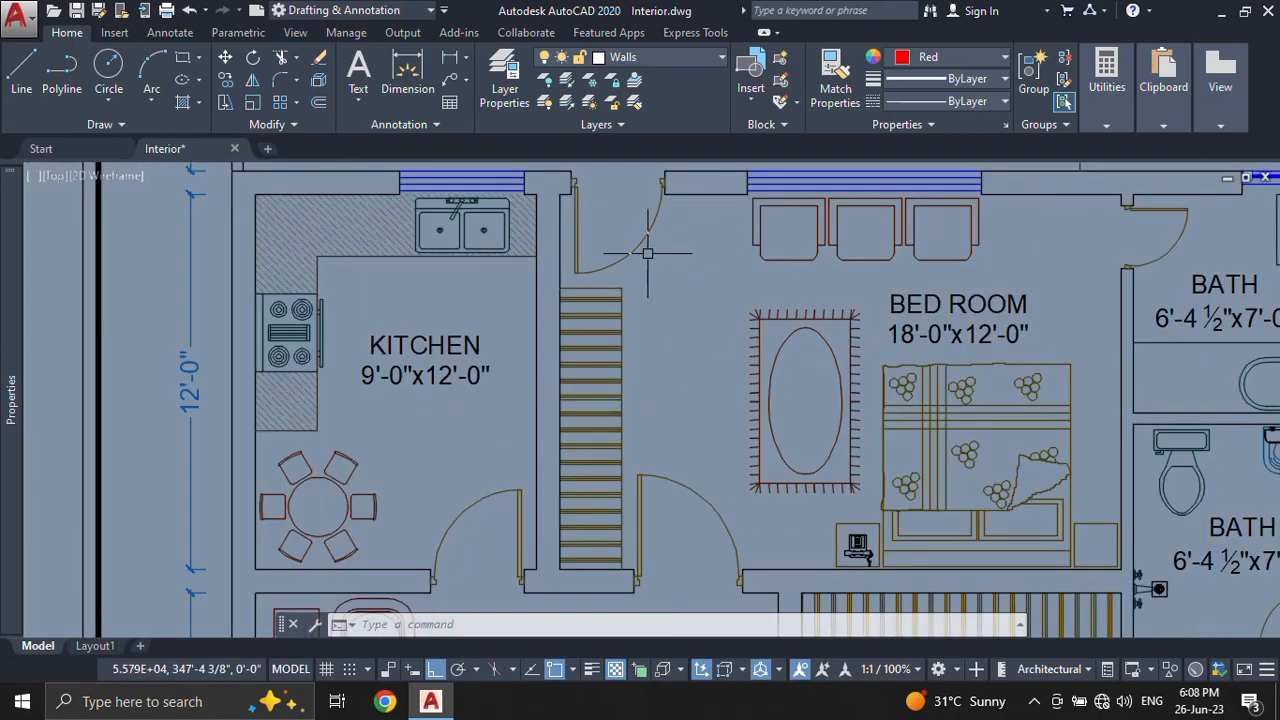
scroll(656, 310, down, 2)
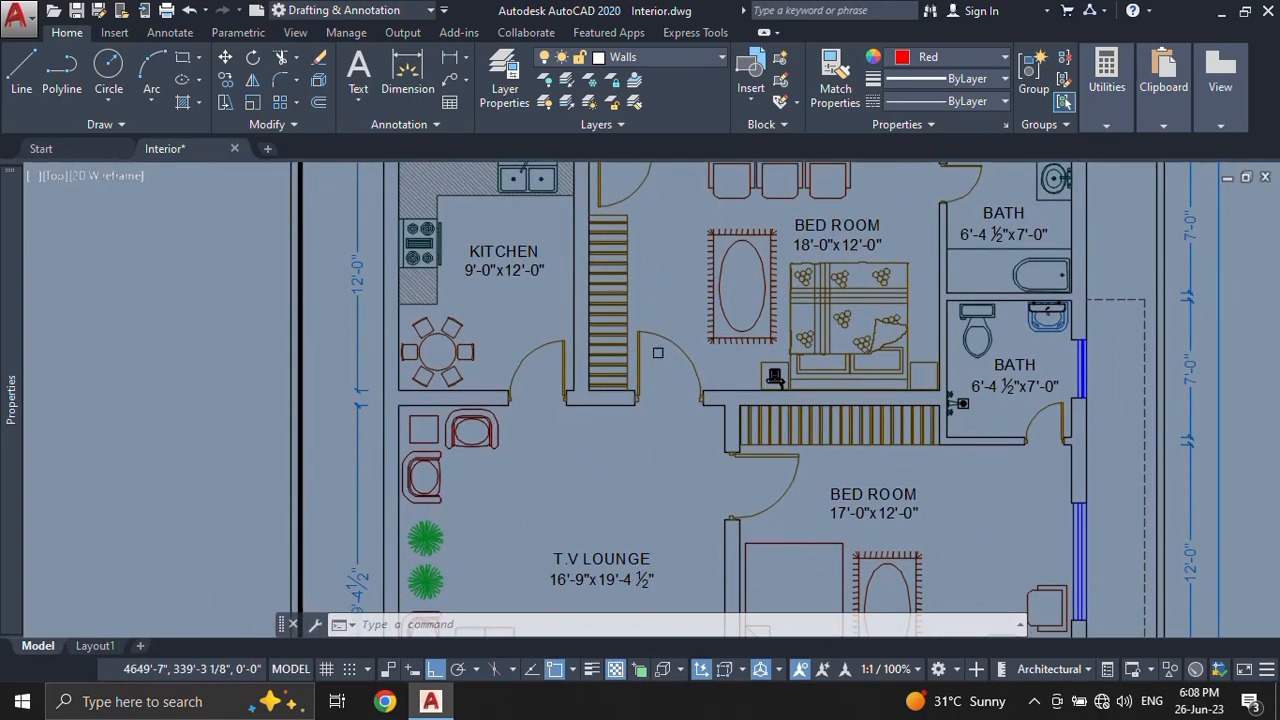
middle_drag(658, 352, 650, 238)
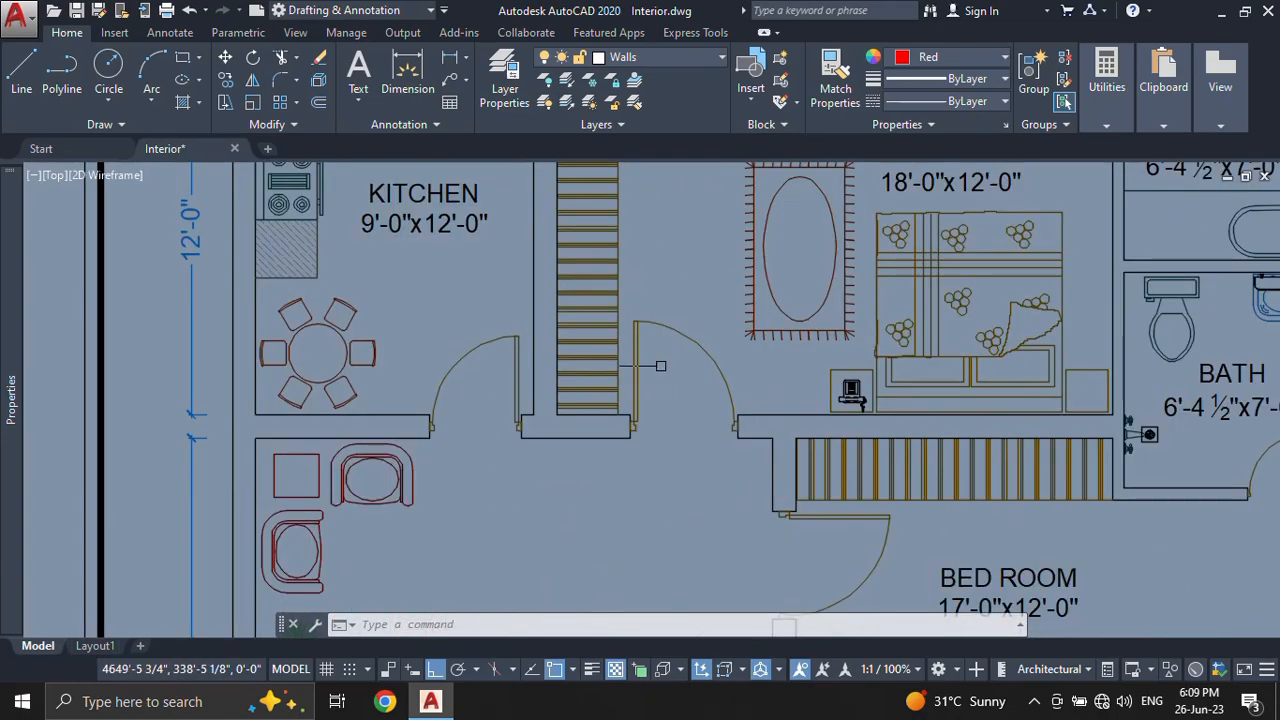
middle_drag(661, 364, 655, 579)
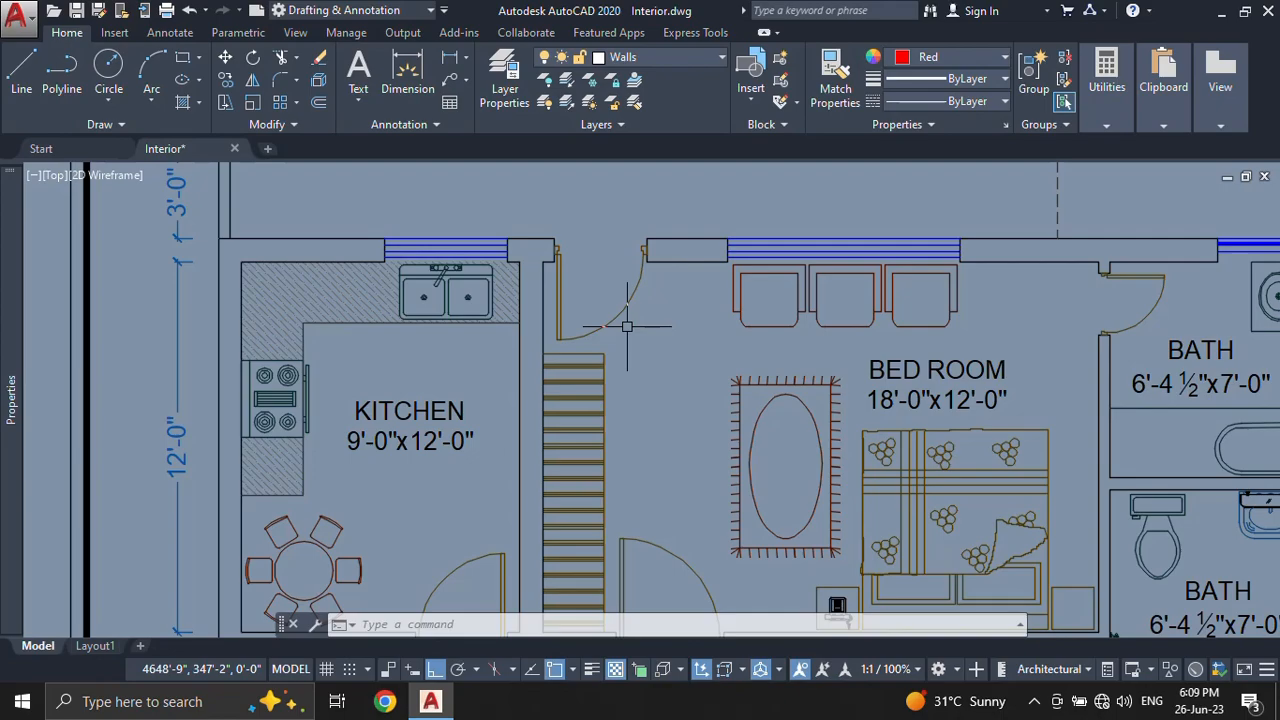
middle_drag(720, 467, 674, 267)
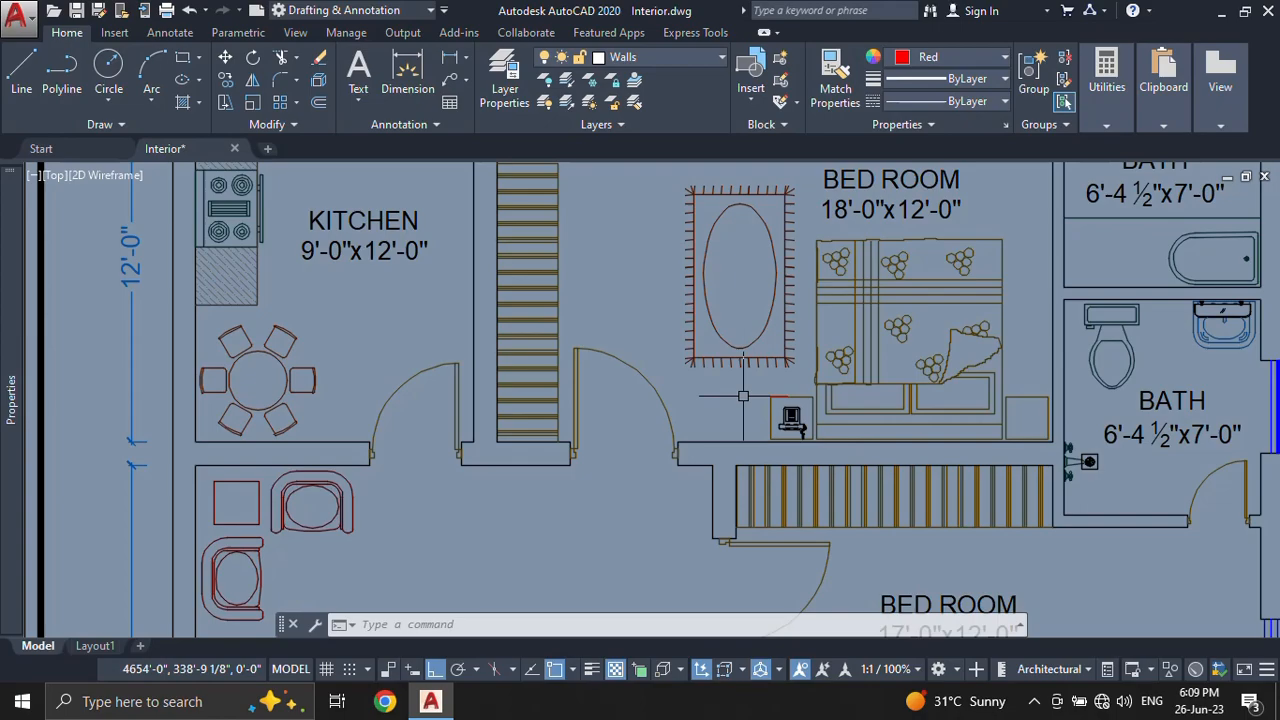
scroll(743, 396, down, 4)
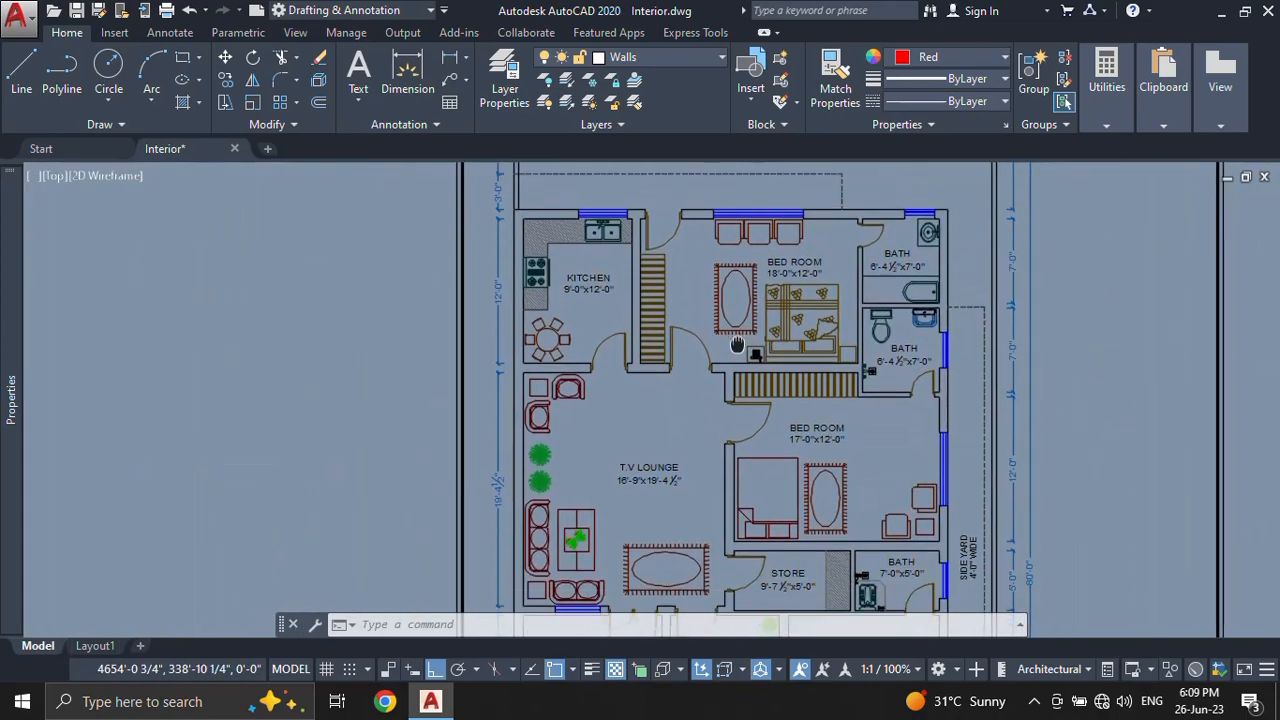
middle_drag(745, 427, 745, 352)
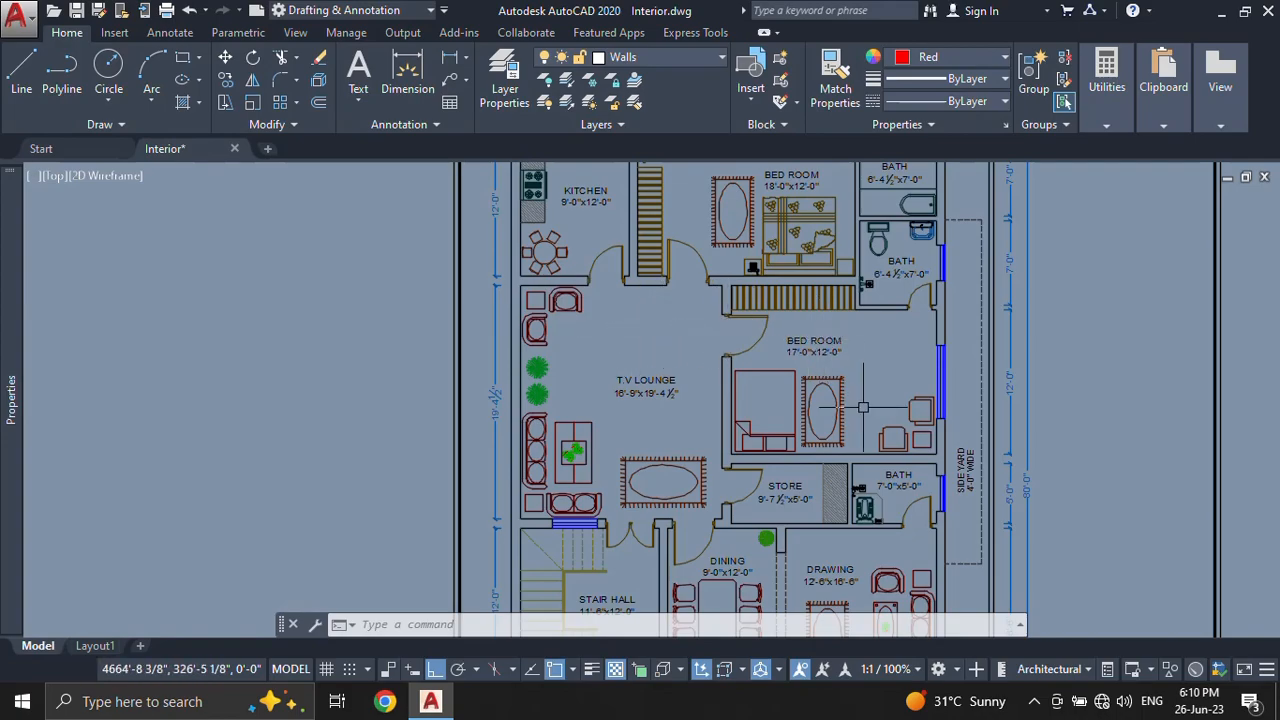
middle_drag(863, 407, 863, 459)
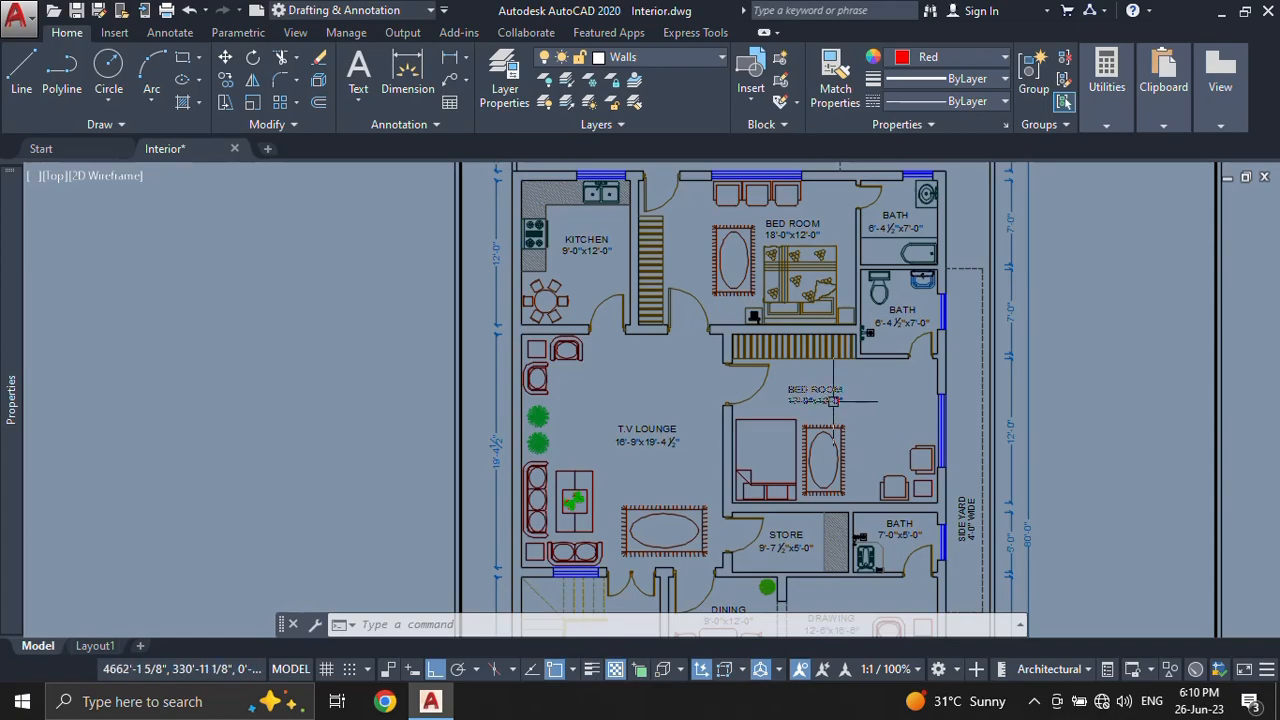
Step: Copy the rear-wall door of the 18'-0"x12'-0" bedroom horizontally into the empty space about 36' west of the plan
middle_drag(674, 186, 742, 294)
scroll(732, 307, up, 4)
click(756, 300)
click(726, 288)
text(co)
key(Return)
click(806, 349)
middle_drag(322, 368, 1205, 322)
click(575, 367)
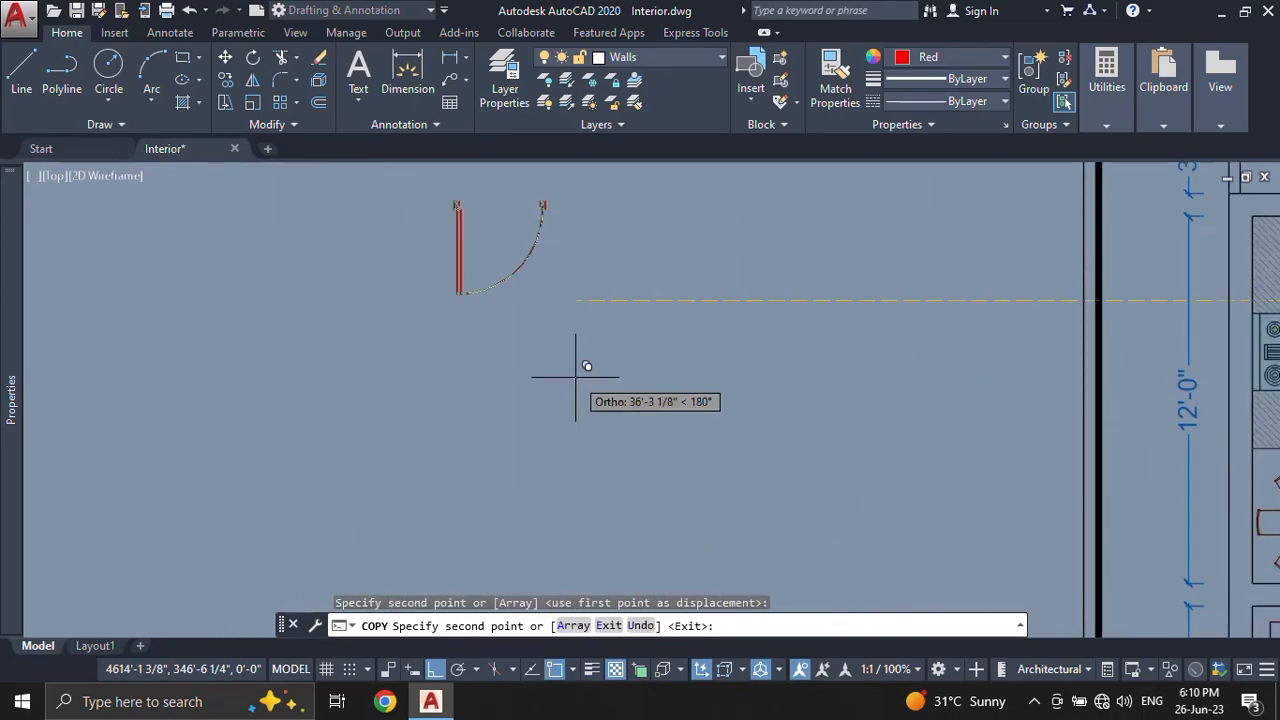
key(Escape)
Step: Explode the copied door block into separate objects
middle_drag(523, 337, 711, 485)
scroll(688, 423, up, 2)
click(750, 430)
click(693, 367)
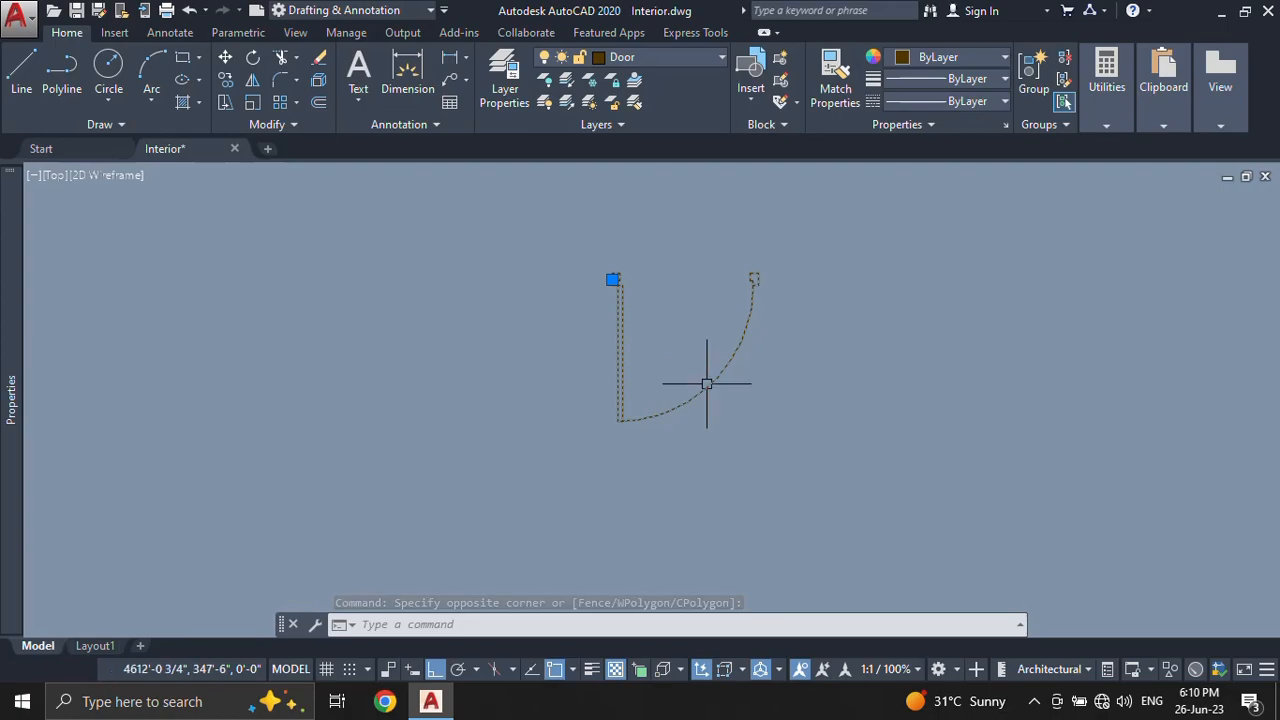
text(x)
key(Return)
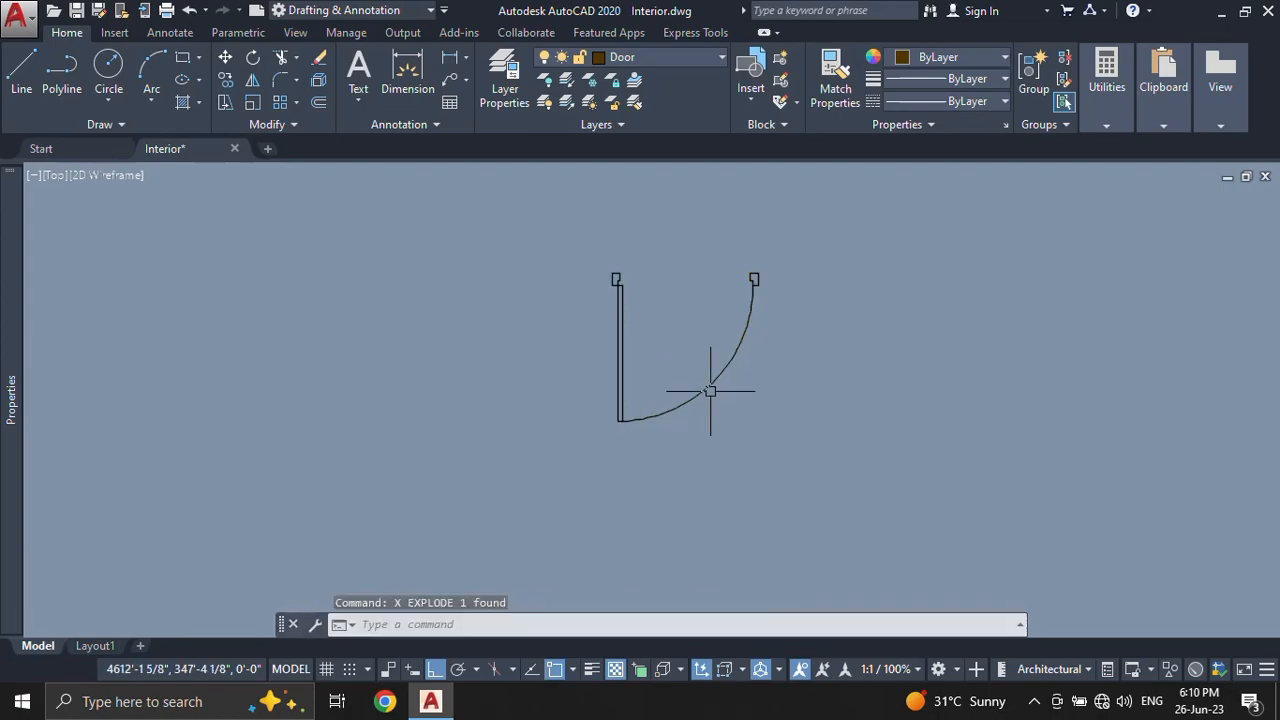
Step: Inspect the exploded door's parts one by one: the swing arc, the door leaf and both frame jambs
click(797, 440)
click(703, 334)
key(Escape)
click(736, 357)
key(Escape)
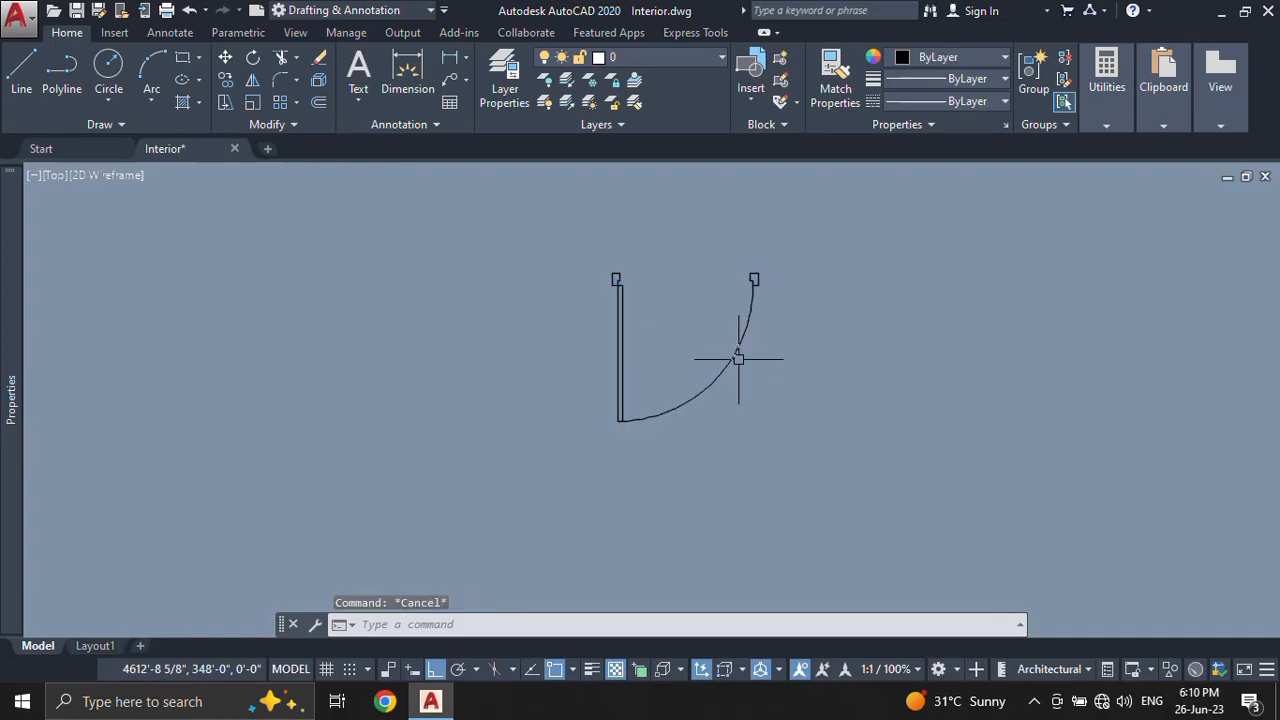
click(647, 342)
click(597, 332)
key(Escape)
click(592, 232)
click(648, 303)
key(Escape)
click(695, 239)
scroll(811, 271, up, 5)
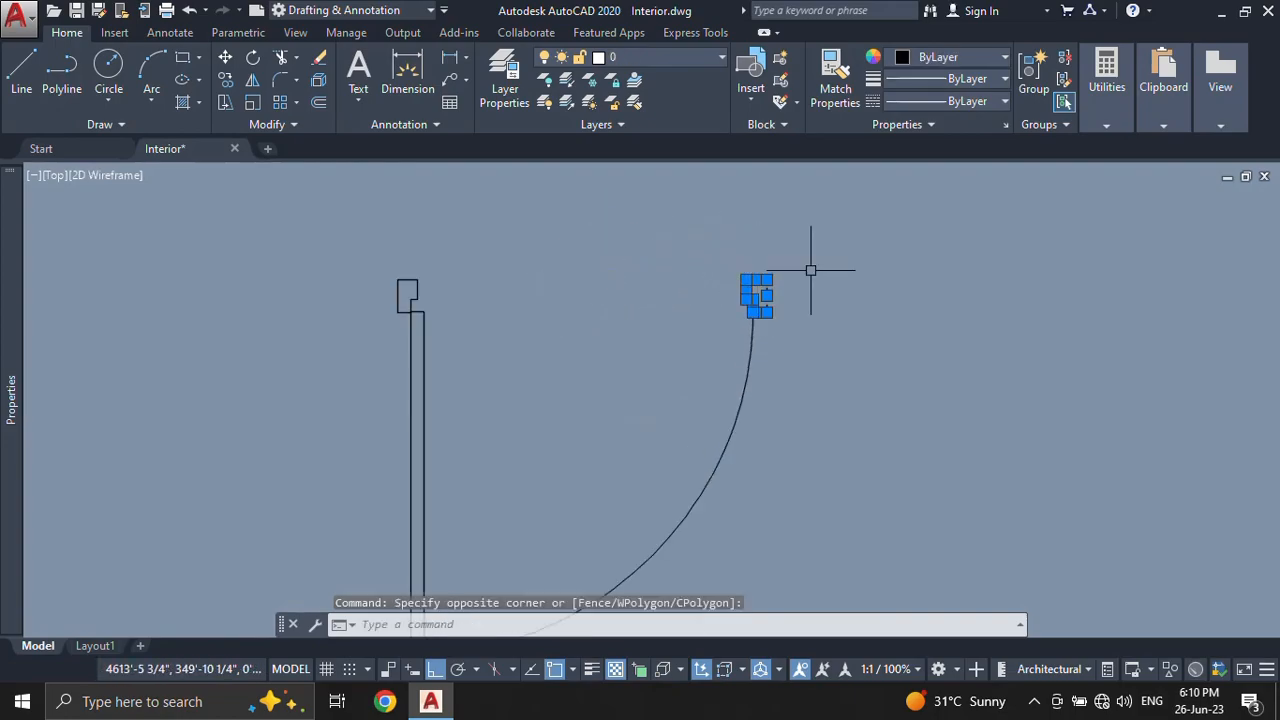
scroll(797, 271, down, 5)
middle_drag(794, 280, 766, 334)
key(Escape)
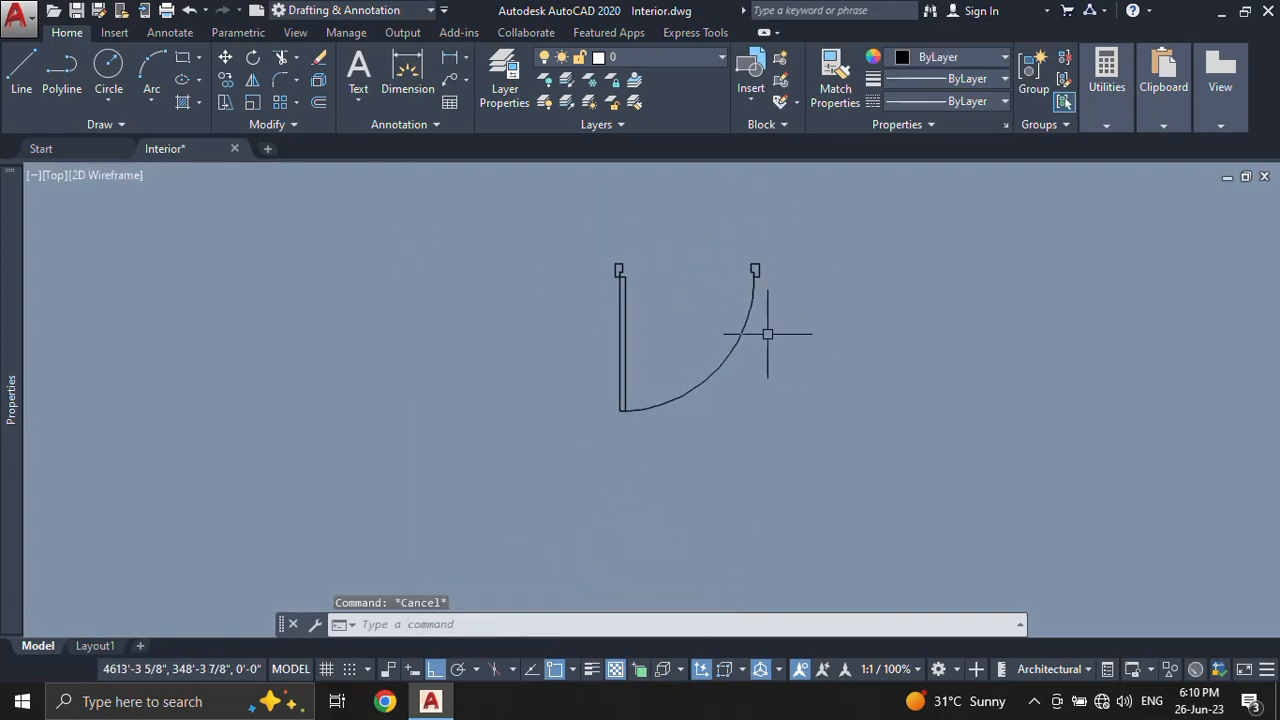
Step: Mirror the whole exploded door about a horizontal line through its middle, erasing the source objects
click(577, 229)
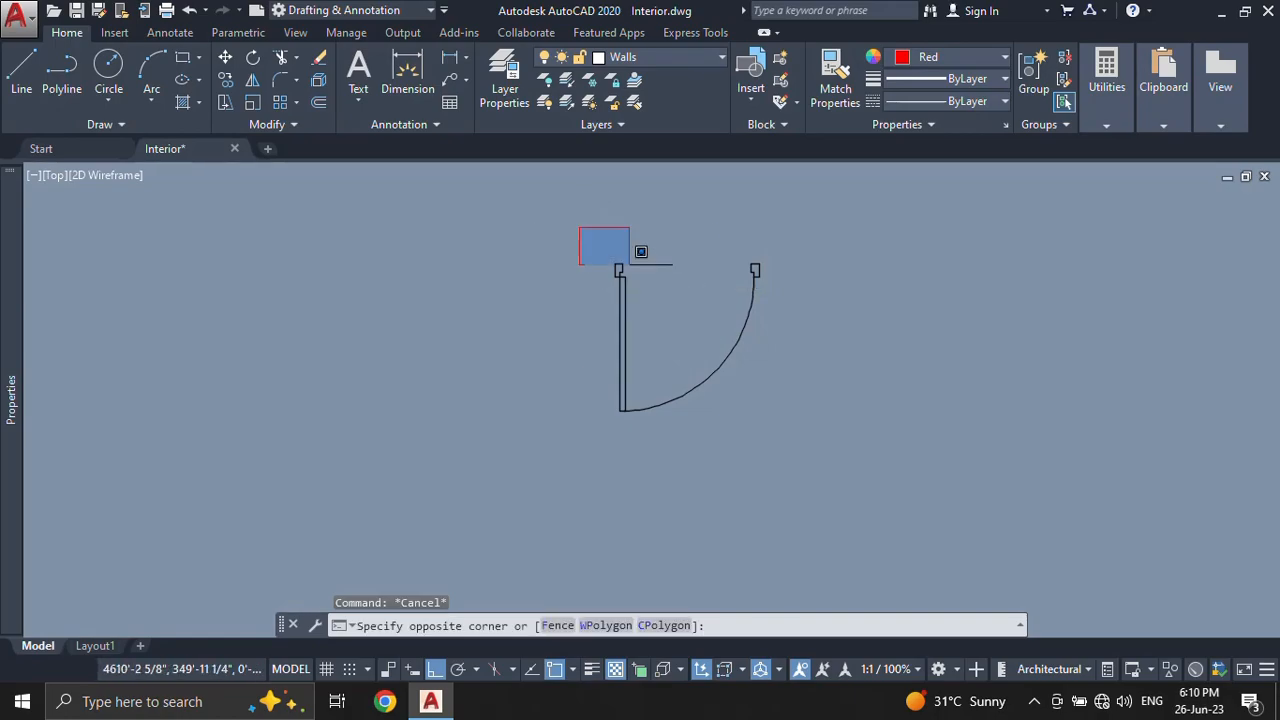
click(860, 434)
middle_drag(799, 417, 811, 471)
text(mi)
key(Return)
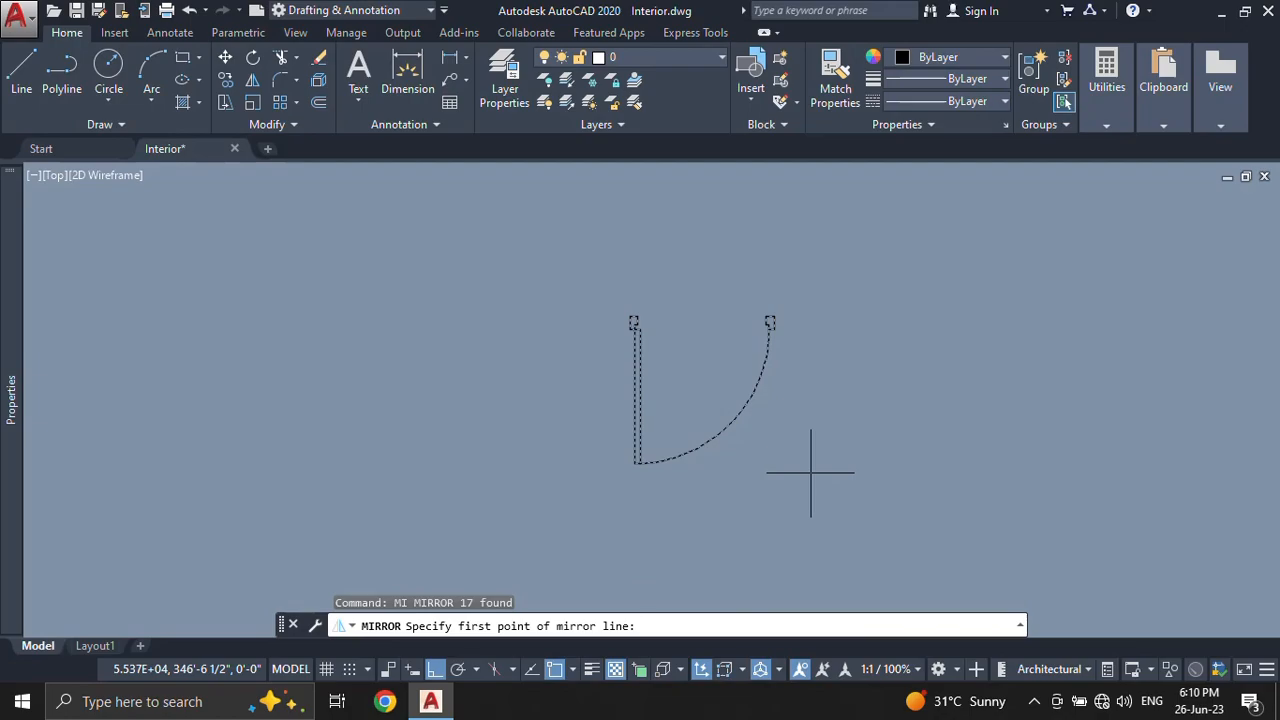
click(800, 385)
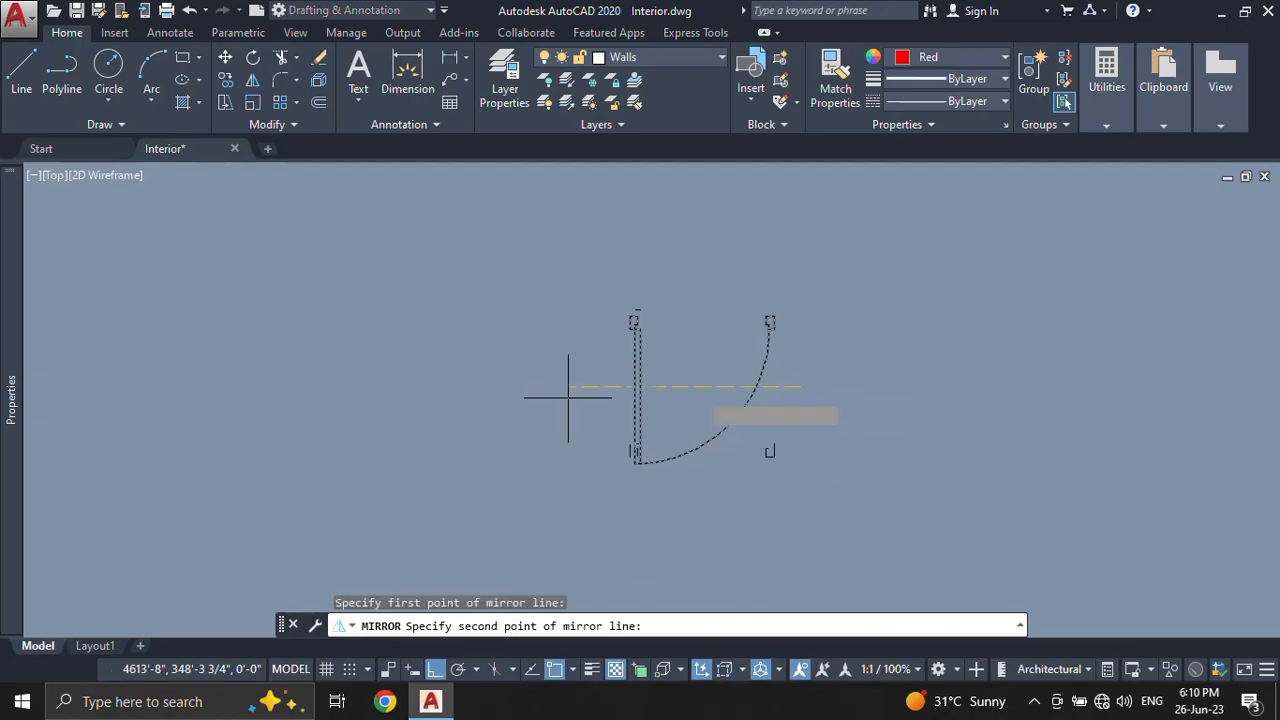
click(449, 398)
text(y)
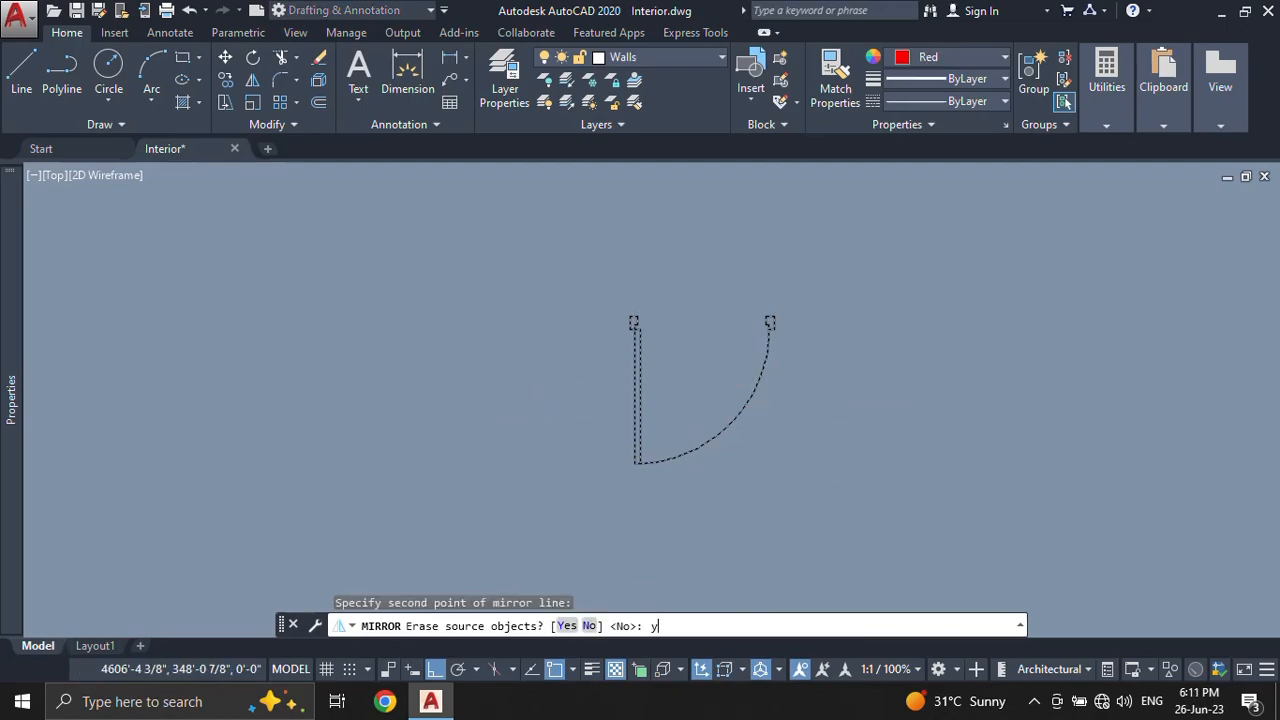
key(Return)
mouse_move(720, 490)
middle_down()
mouse_move(726, 434)
mouse_move(733, 477)
middle_up()
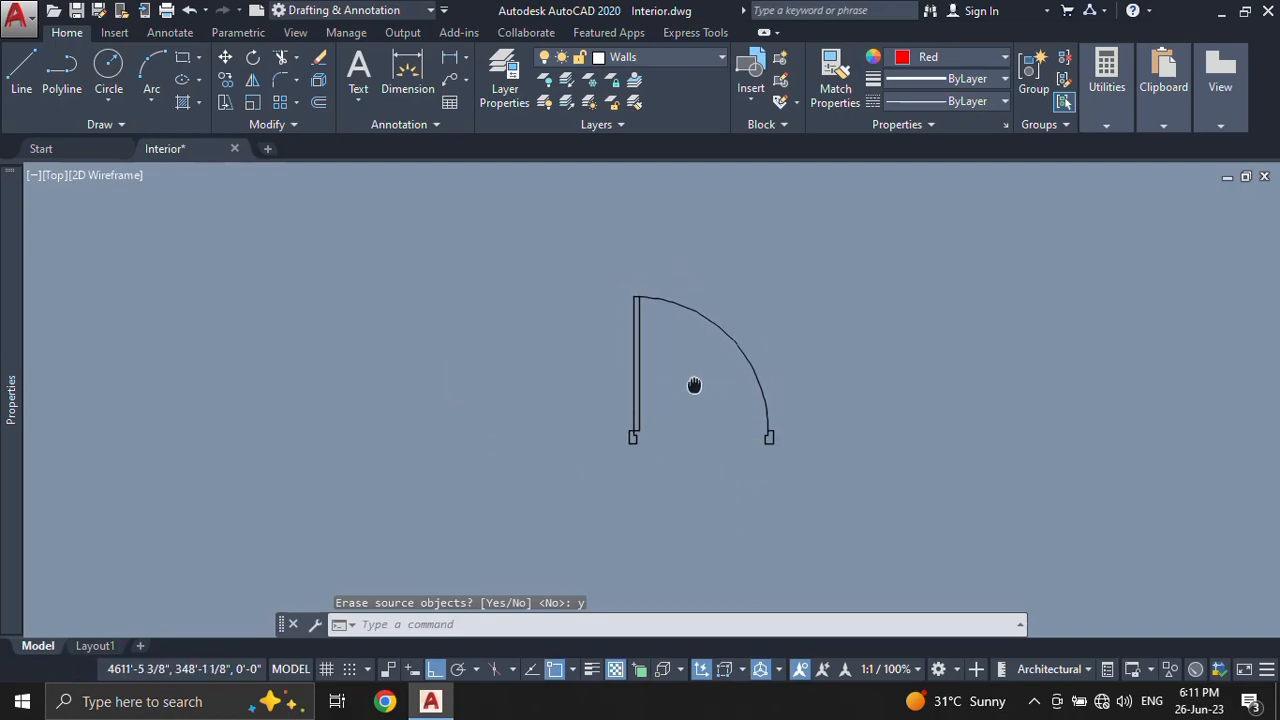
Step: Start a new block definition and name it Door
scroll(666, 392, up, 2)
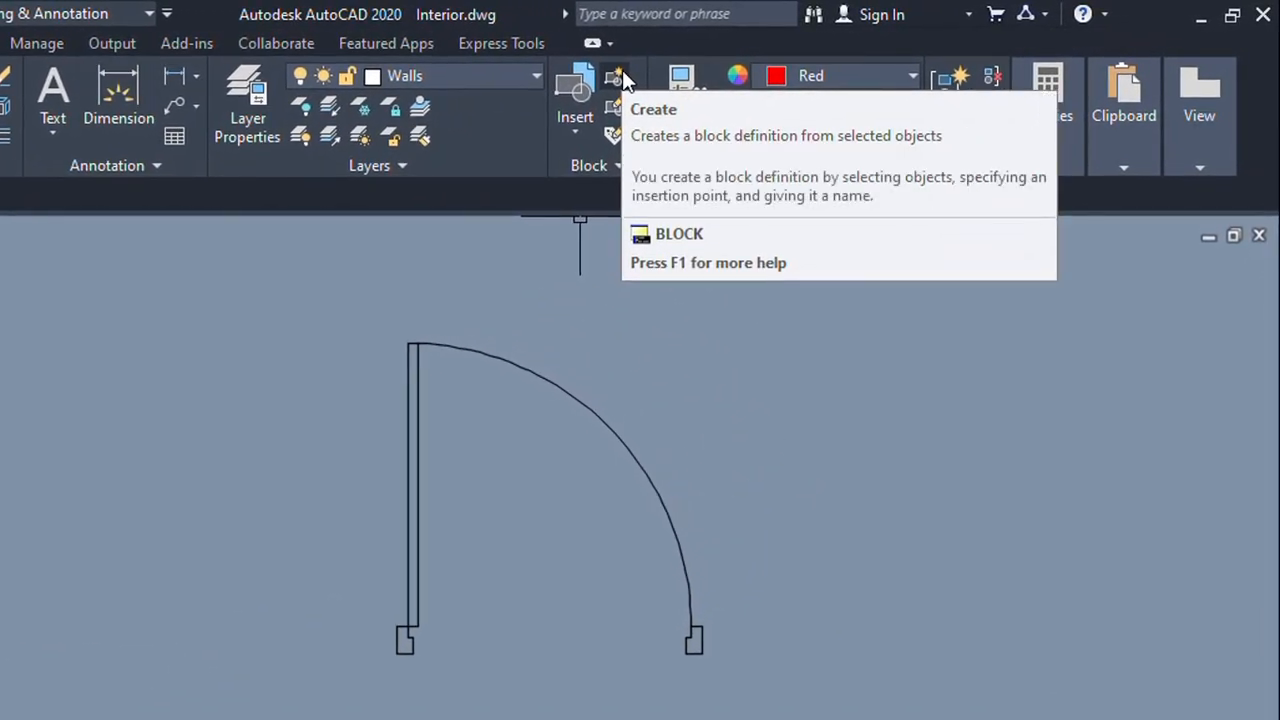
click(622, 72)
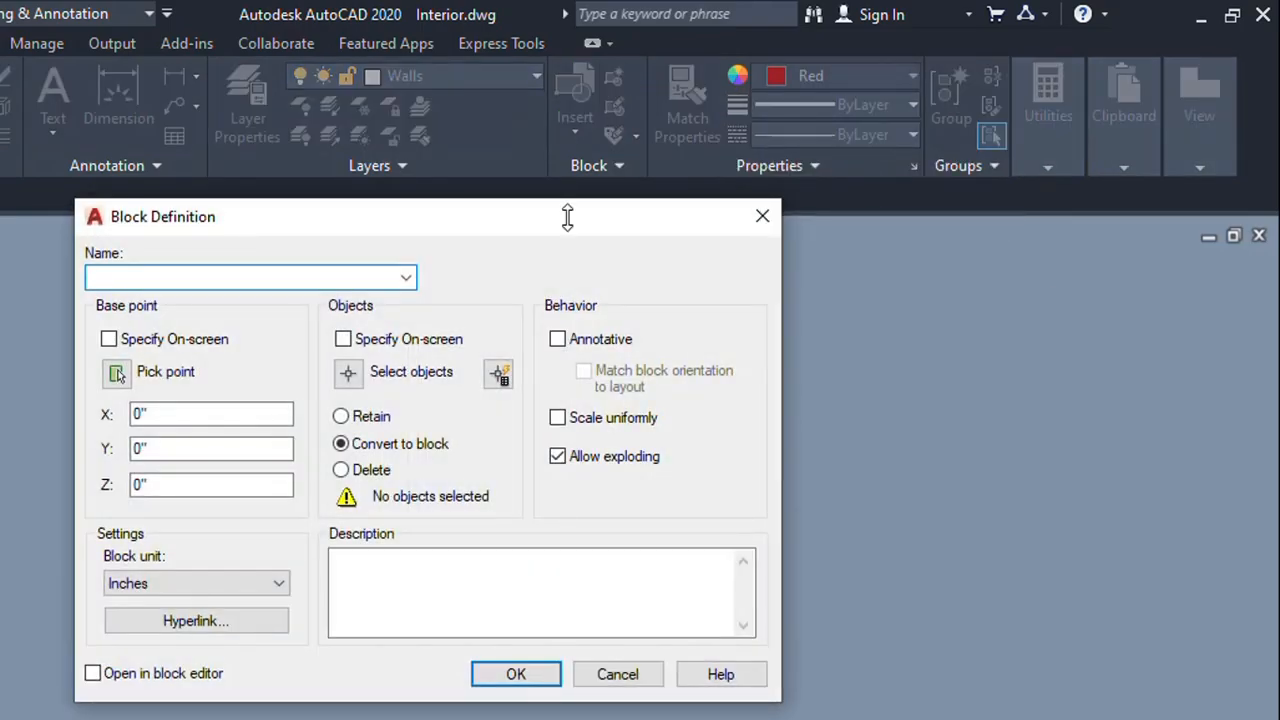
drag(463, 226, 566, 233)
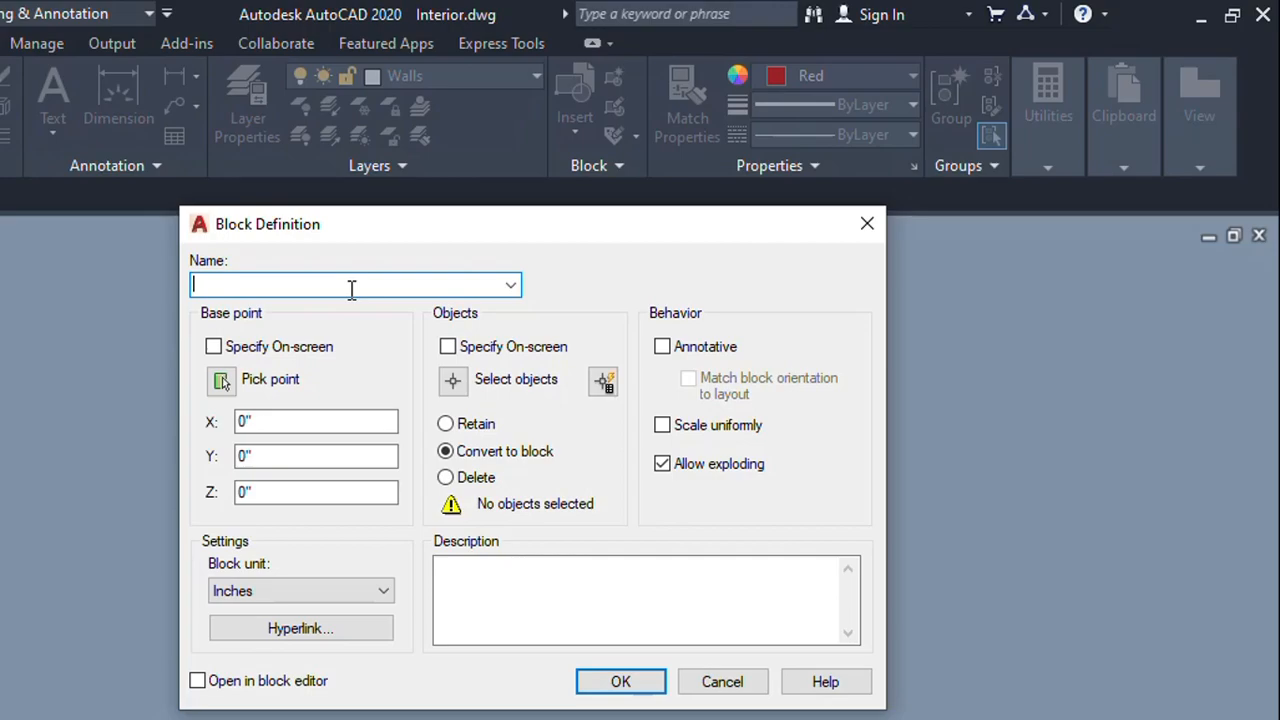
text(Door)
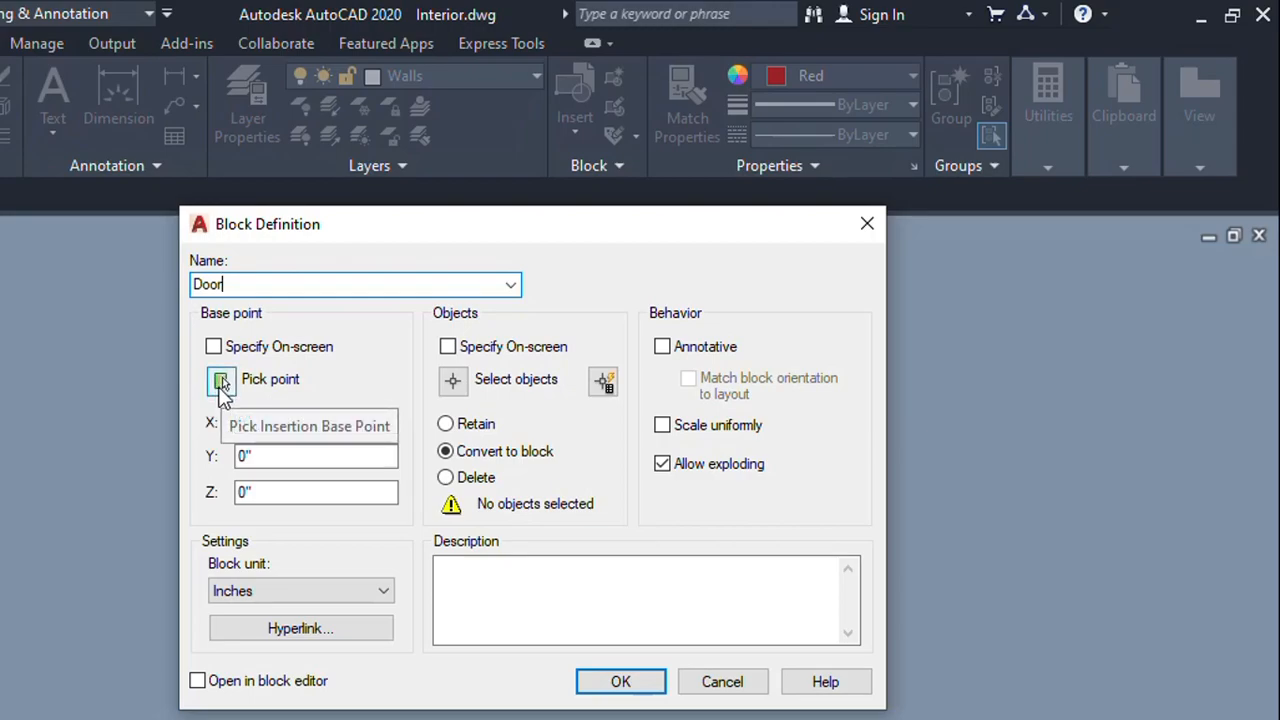
Step: Set the block's insertion base point at the midpoint of the outer edge of the hinge-side jamb
click(221, 381)
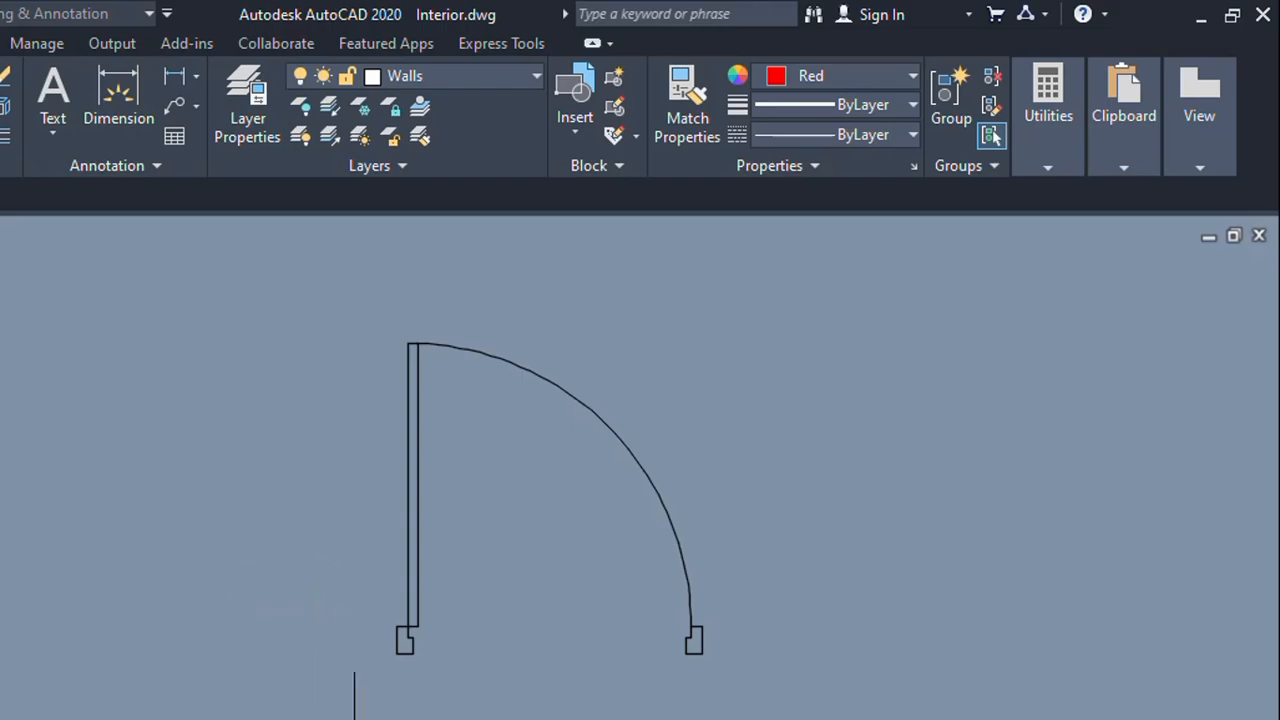
scroll(385, 662, up, 4)
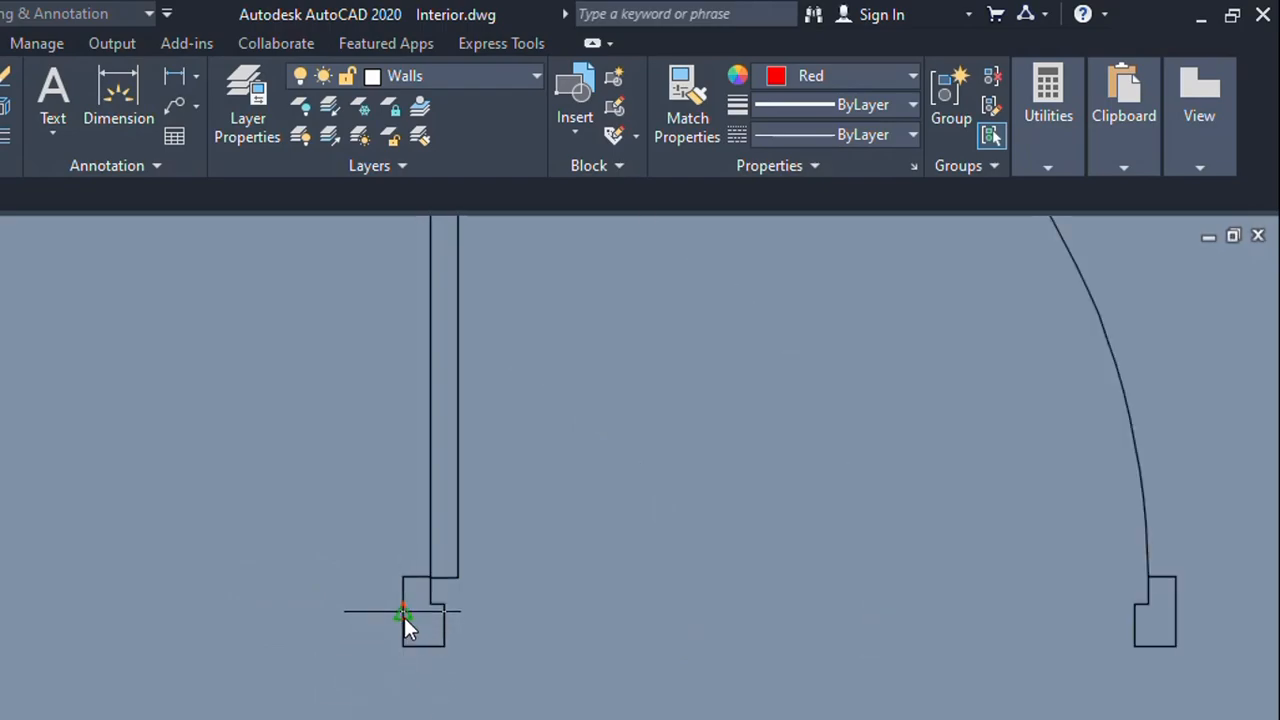
click(404, 617)
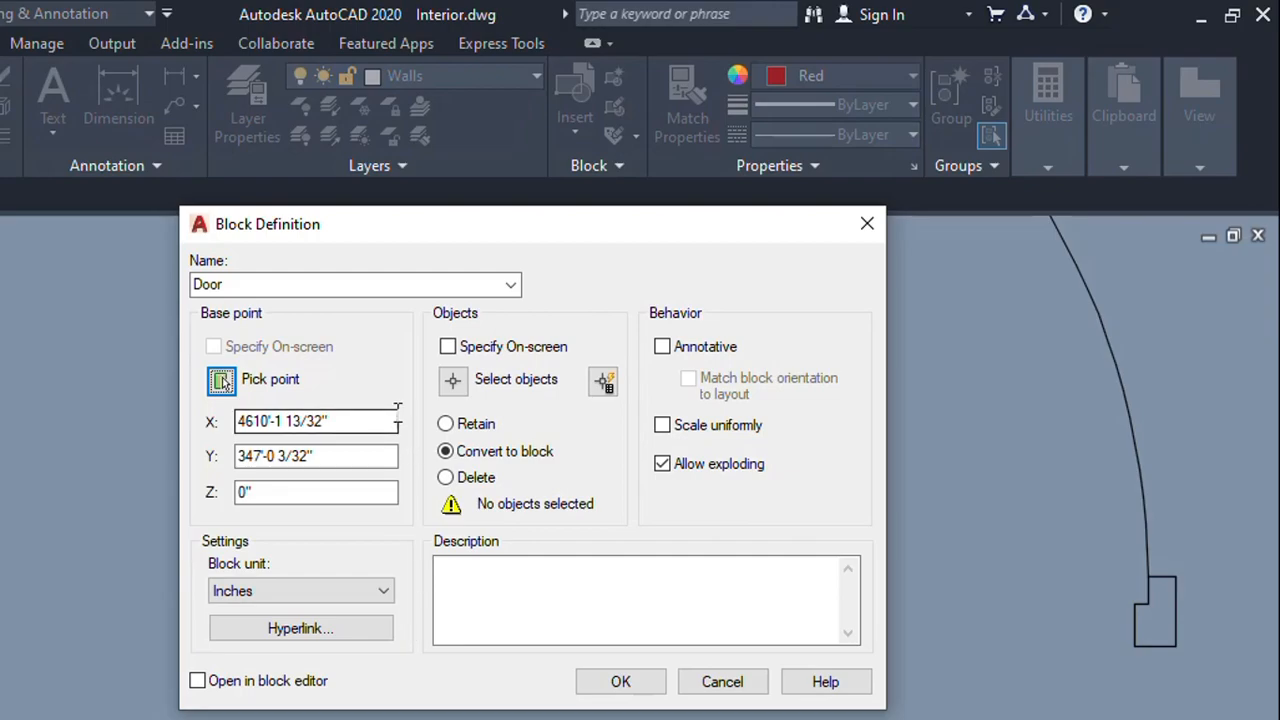
Step: Select the whole door, including leaf, swing arc and both jambs, as the block's objects and create the block
click(459, 384)
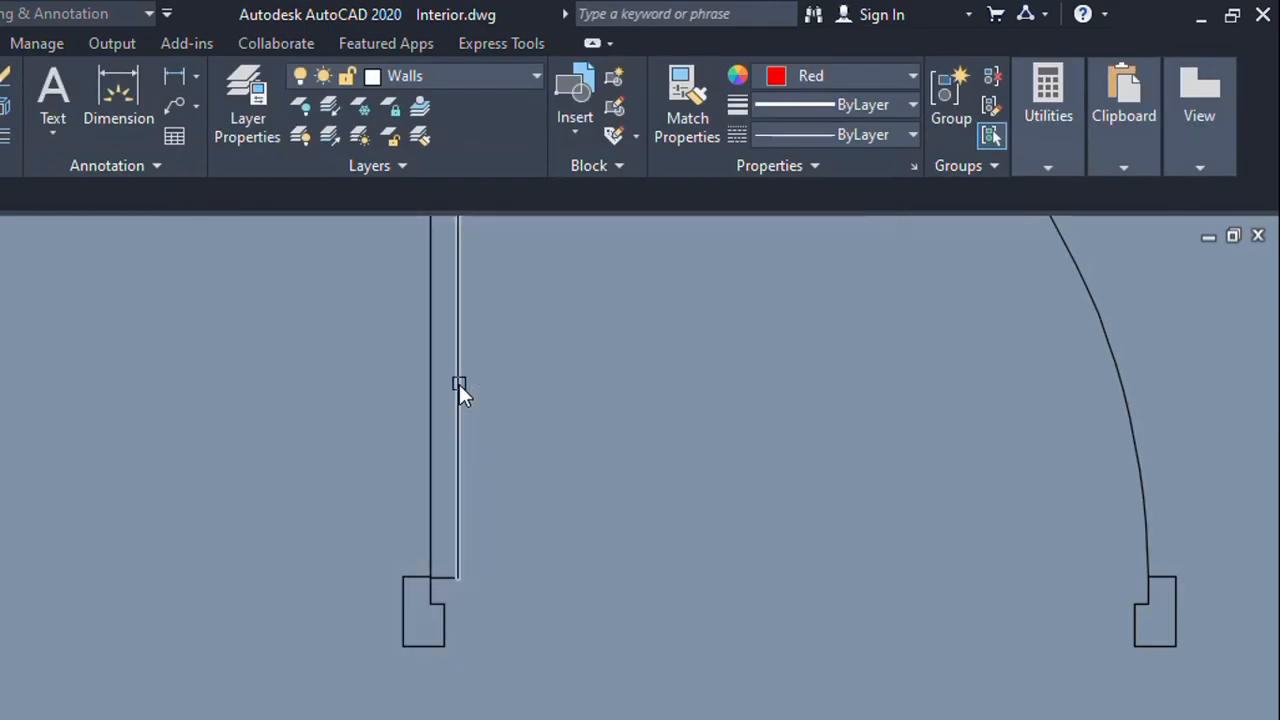
scroll(480, 440, down, 3)
mouse_move(521, 540)
middle_down()
mouse_move(504, 581)
mouse_move(453, 619)
middle_up()
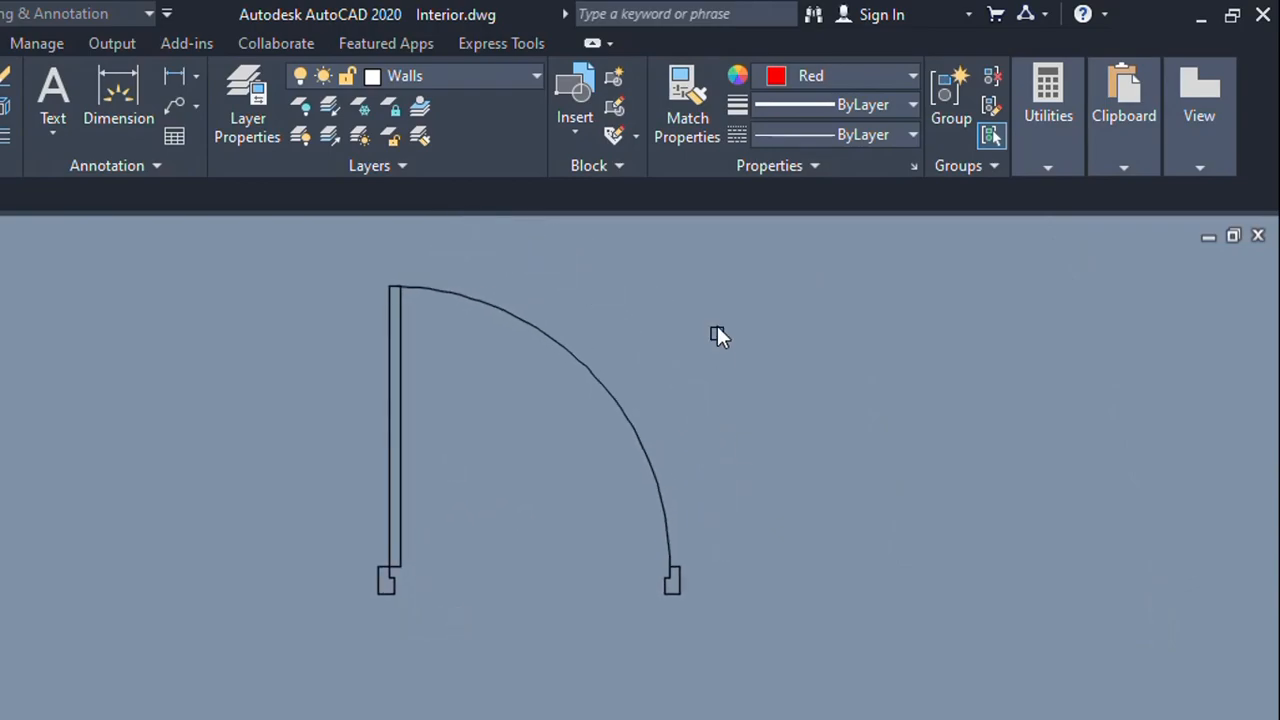
click(775, 238)
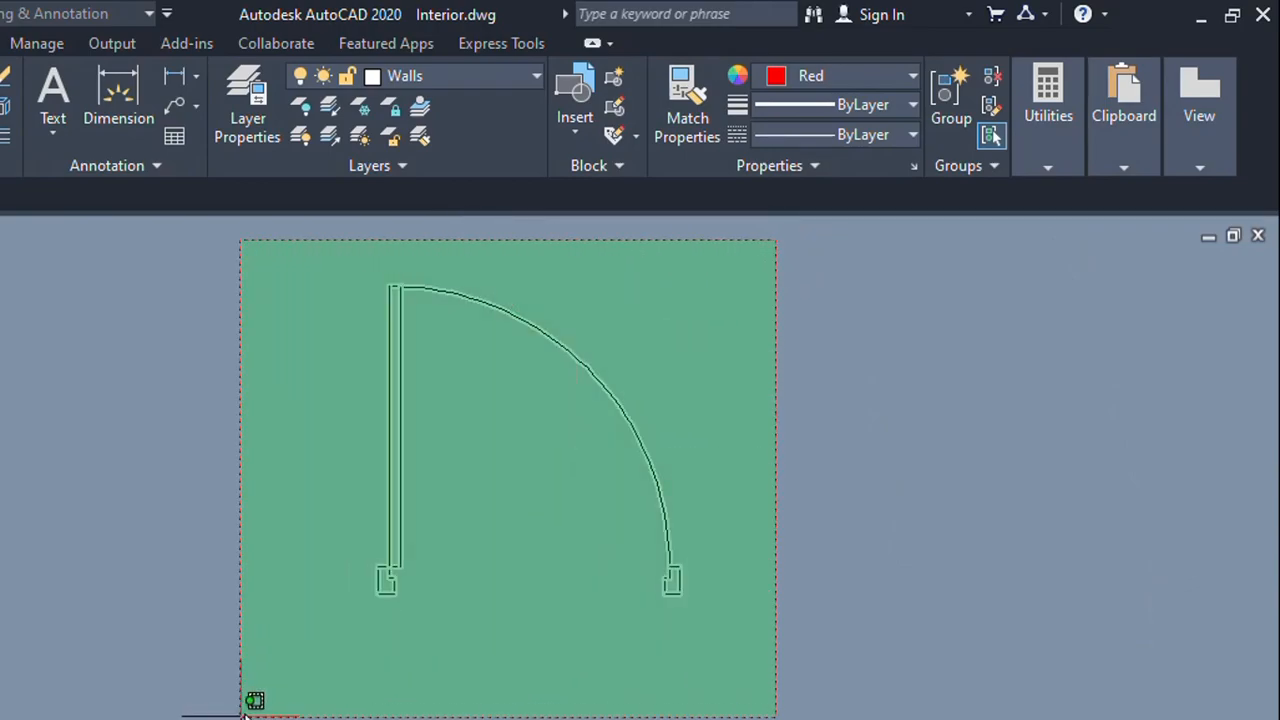
click(258, 700)
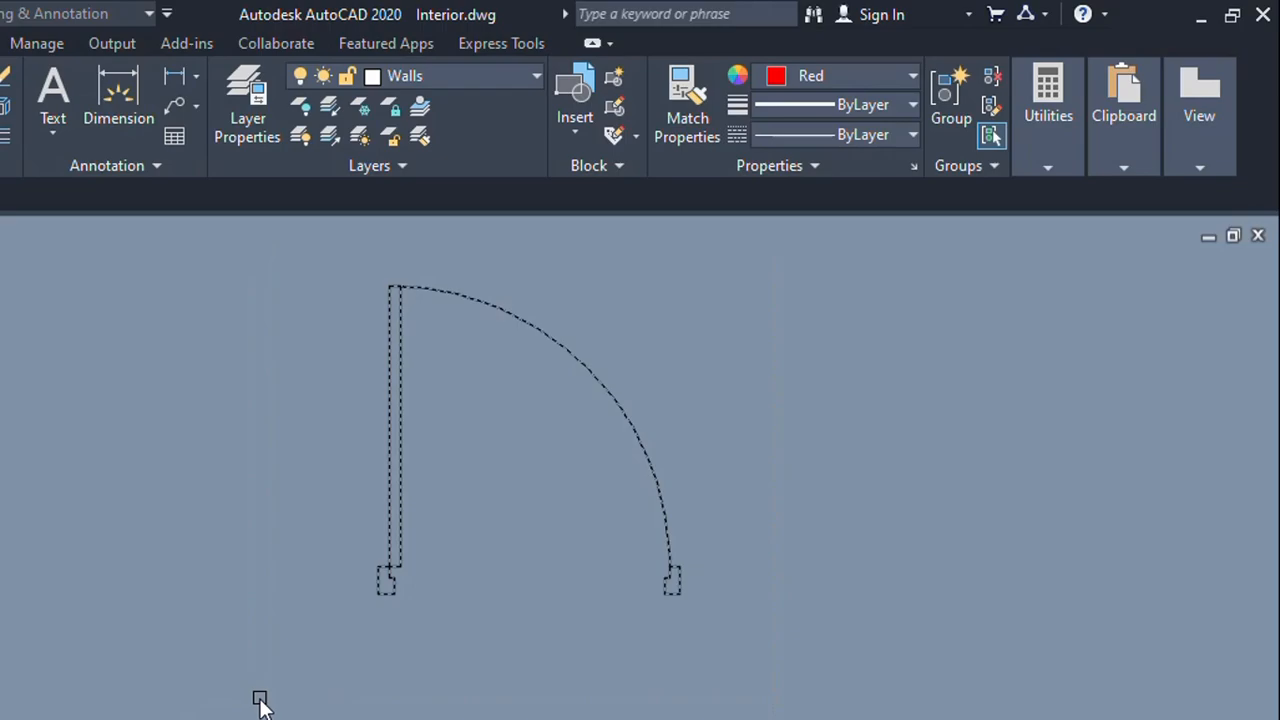
key(Return)
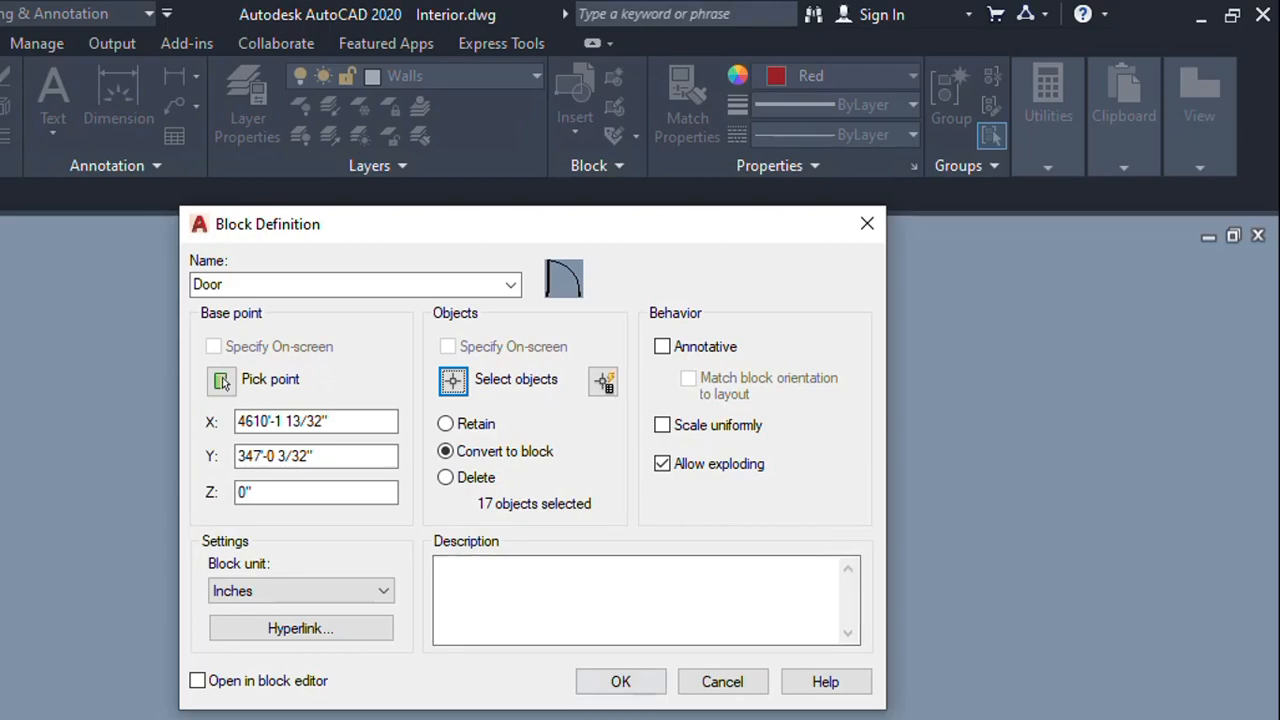
click(612, 682)
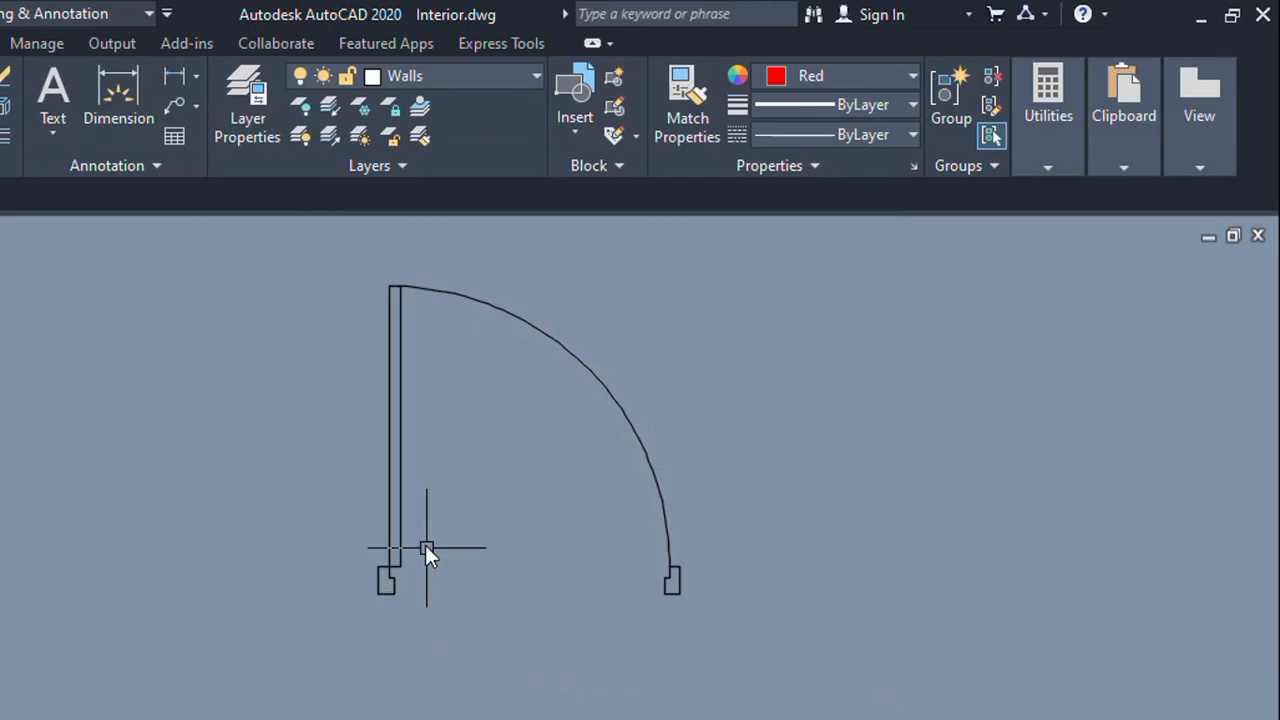
Step: Copy the new Door block horizontally to the right, placing one copy beside the original
click(399, 461)
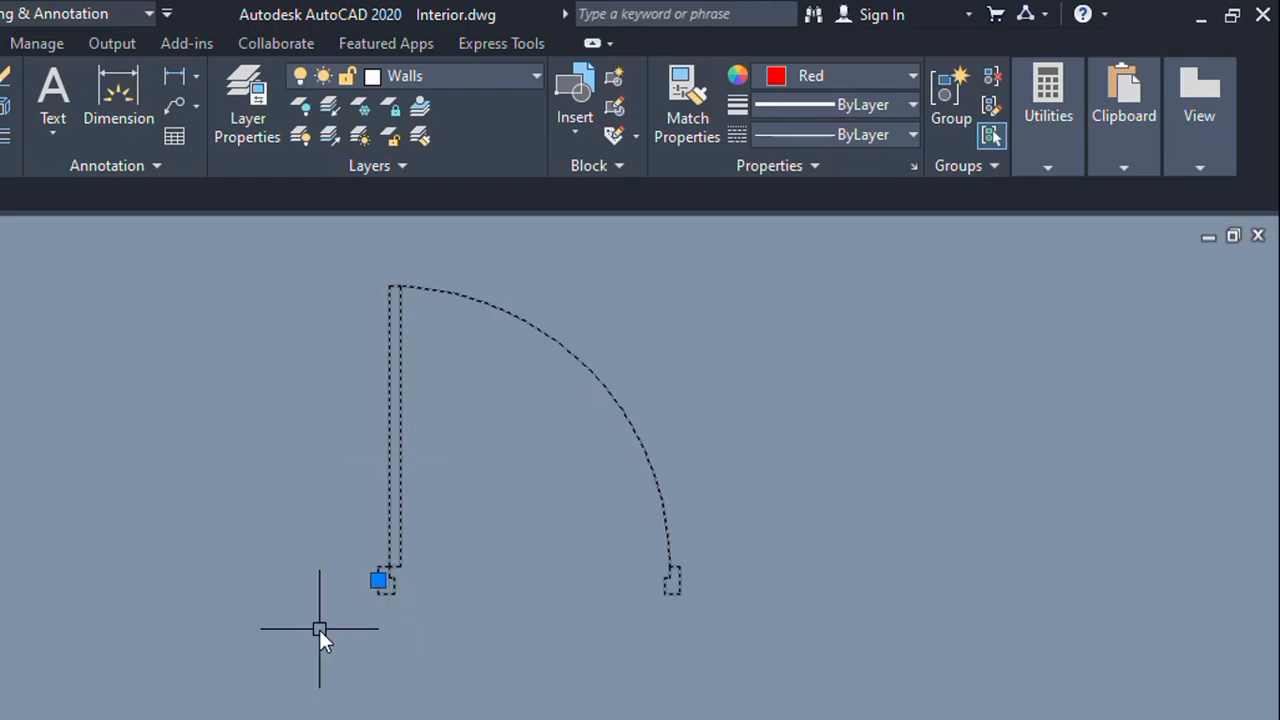
scroll(319, 630, down, 3)
text(c)
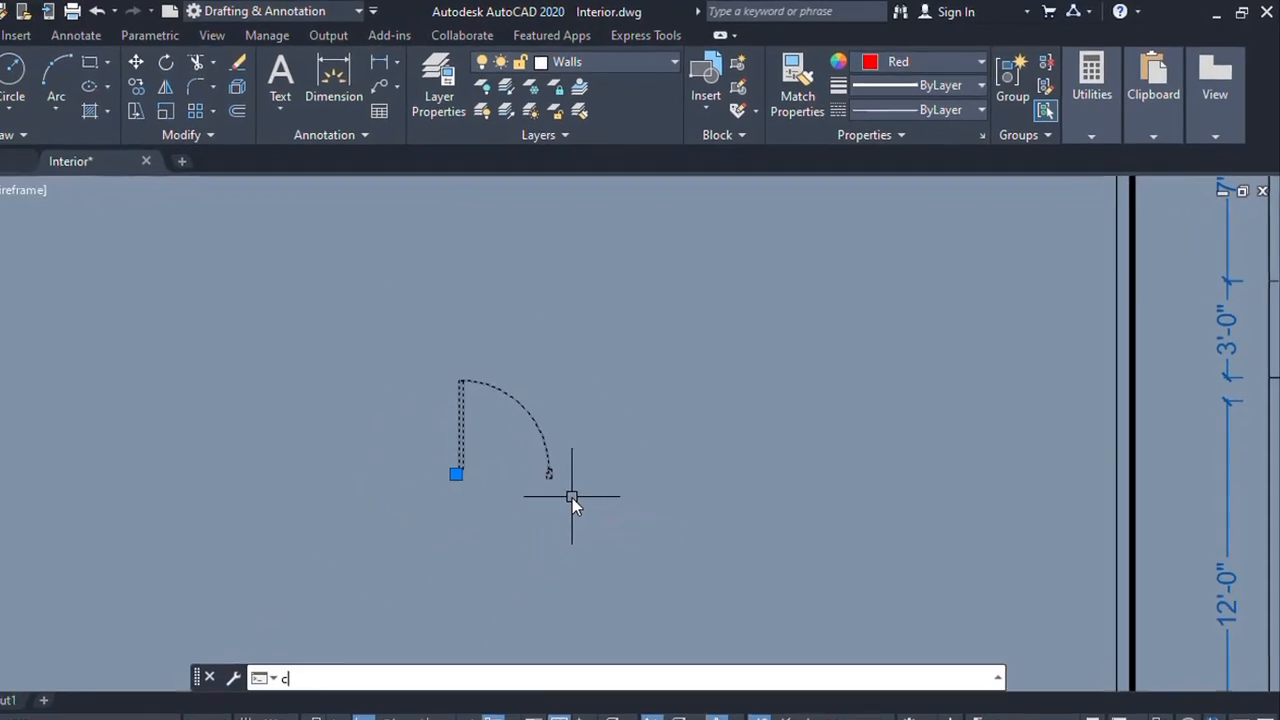
text(o)
key(Return)
click(653, 475)
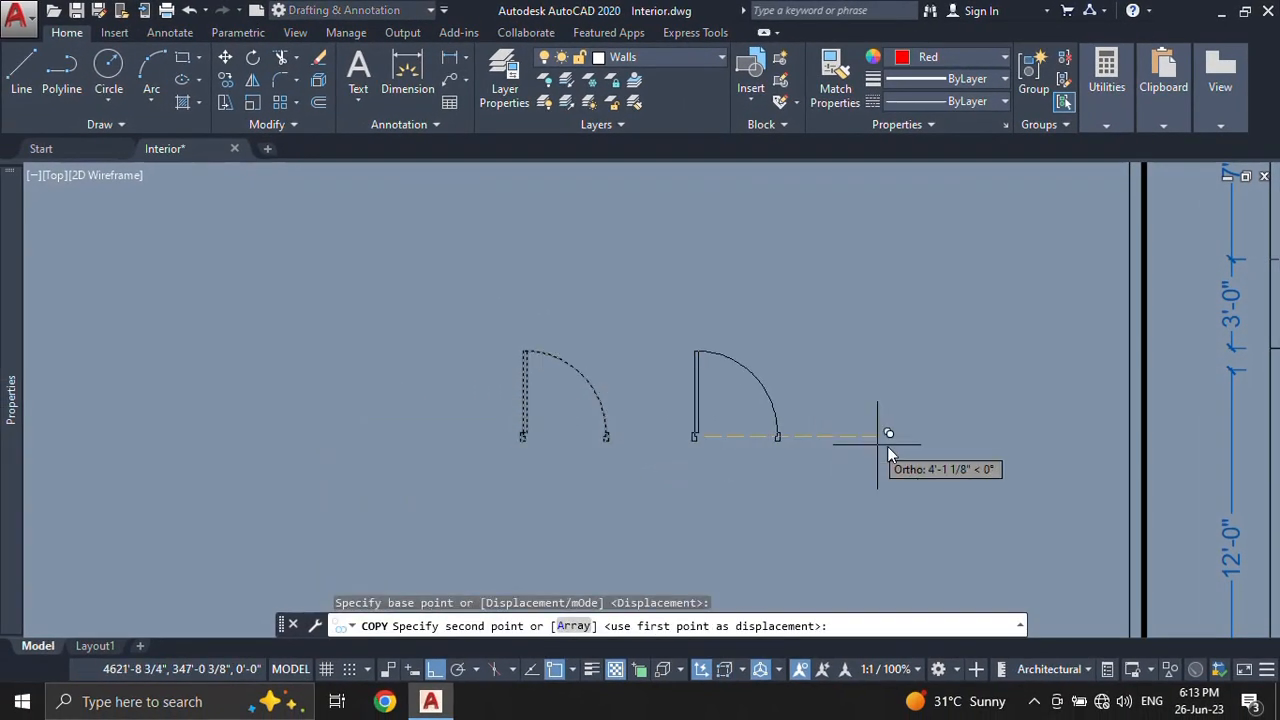
click(900, 447)
key(Escape)
Step: Open the original Door block's definition in the Block Editor
scroll(597, 421, up, 2)
scroll(597, 421, up, 2)
click(602, 402)
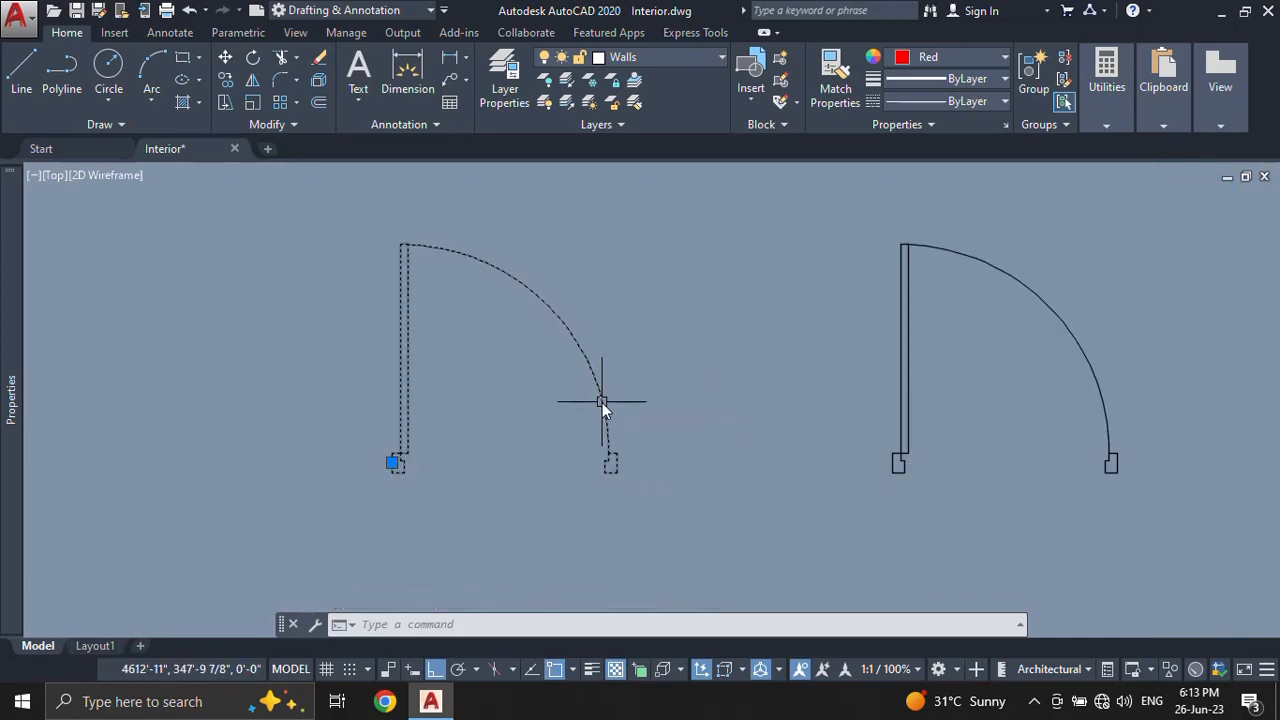
double_click(602, 402)
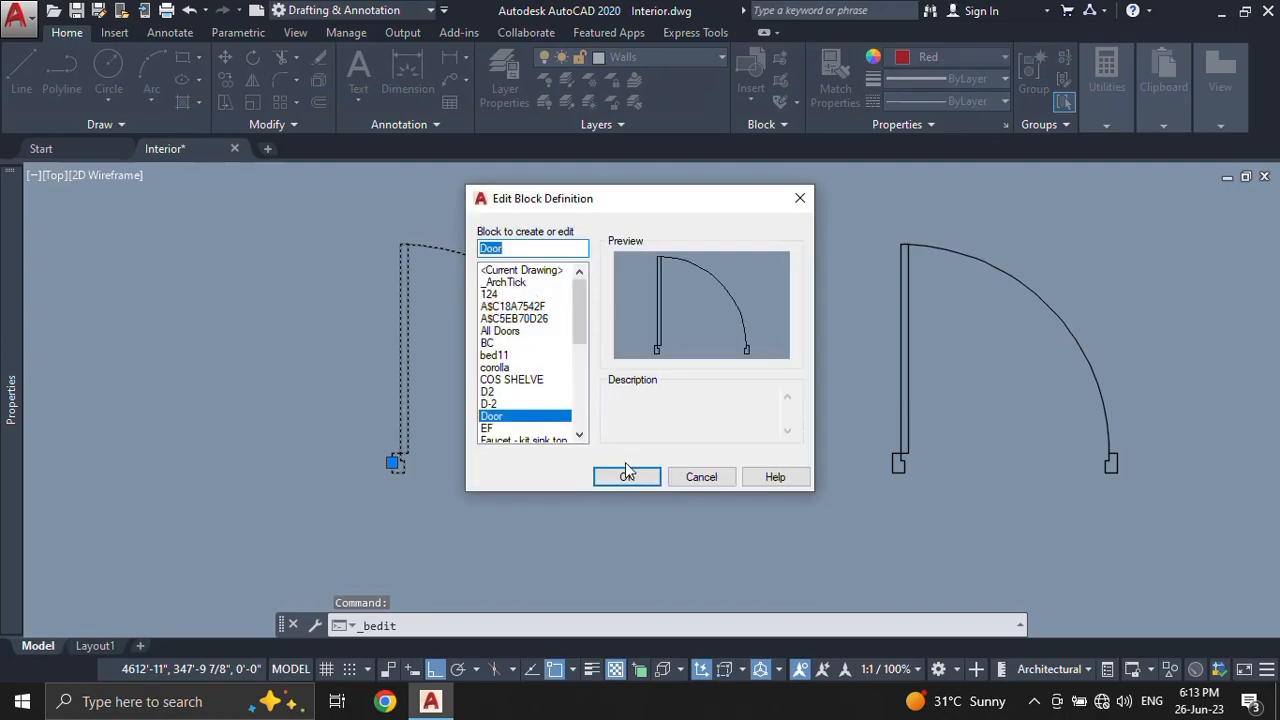
click(624, 477)
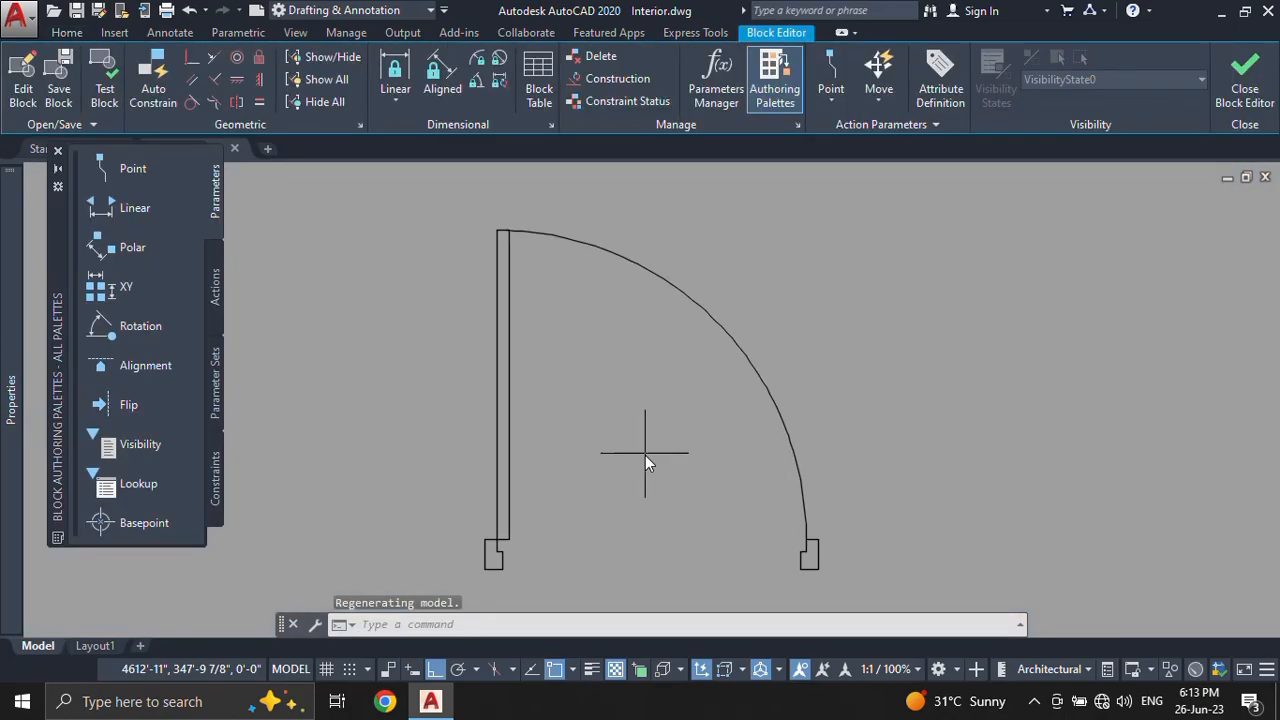
Step: Draw a small circle inside the door's swing area, then close the Block Editor and save the changes to Door
text(c)
key(Return)
click(645, 459)
click(654, 423)
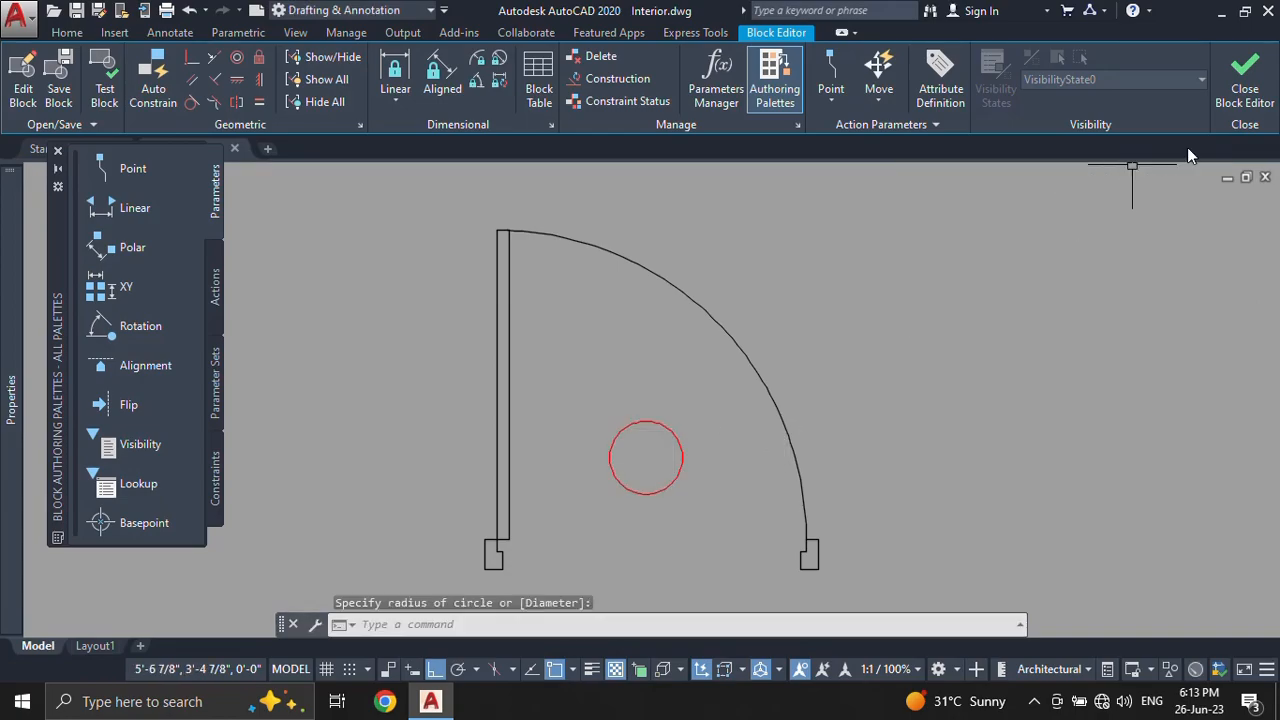
click(1240, 89)
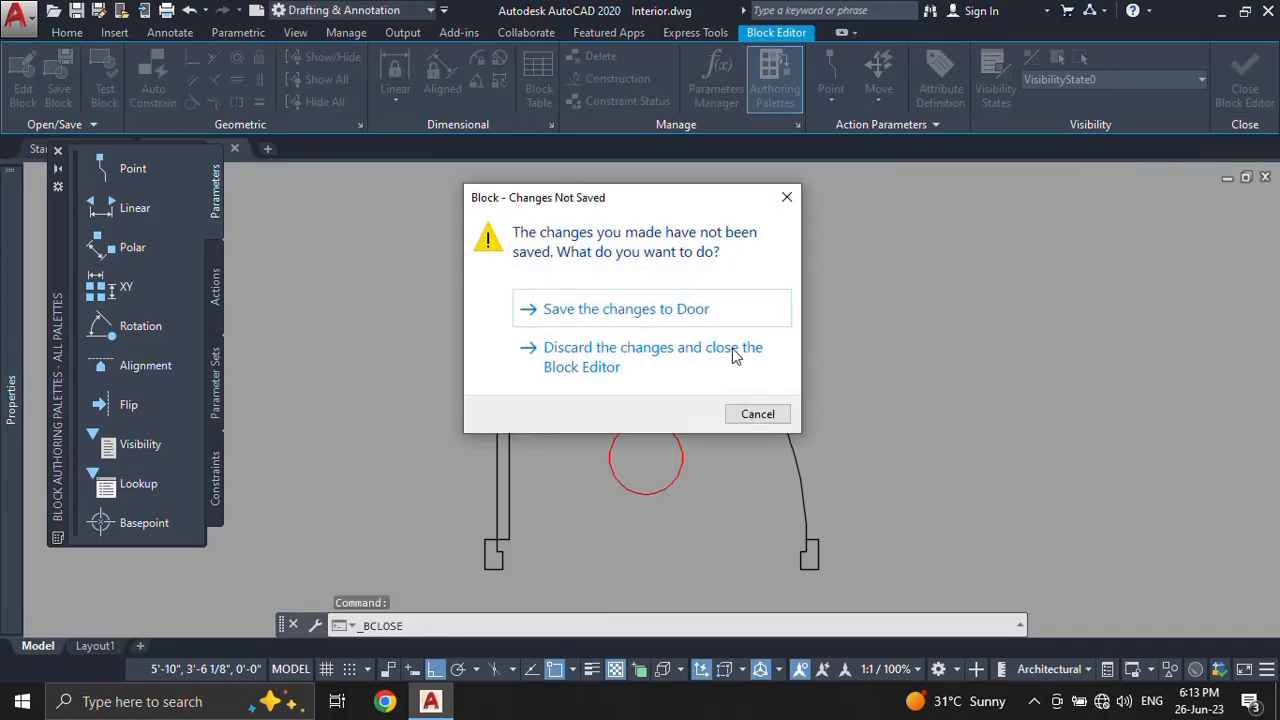
click(611, 318)
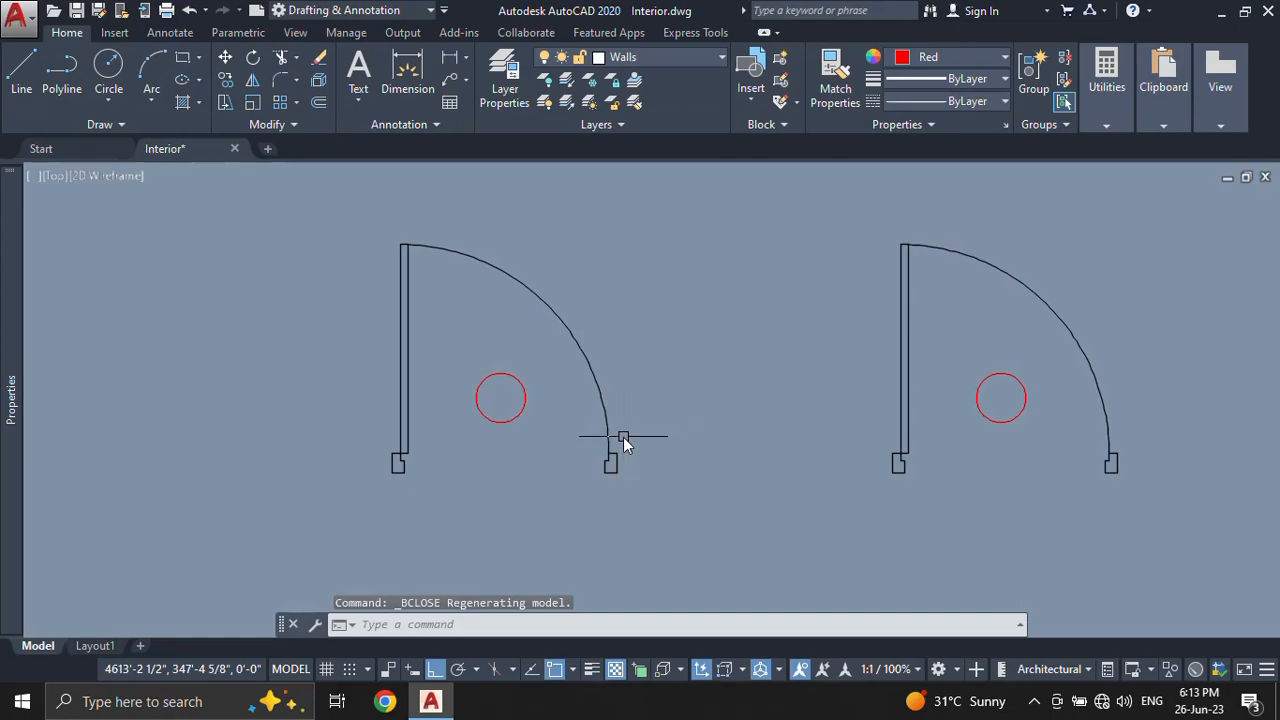
middle_drag(623, 437, 527, 441)
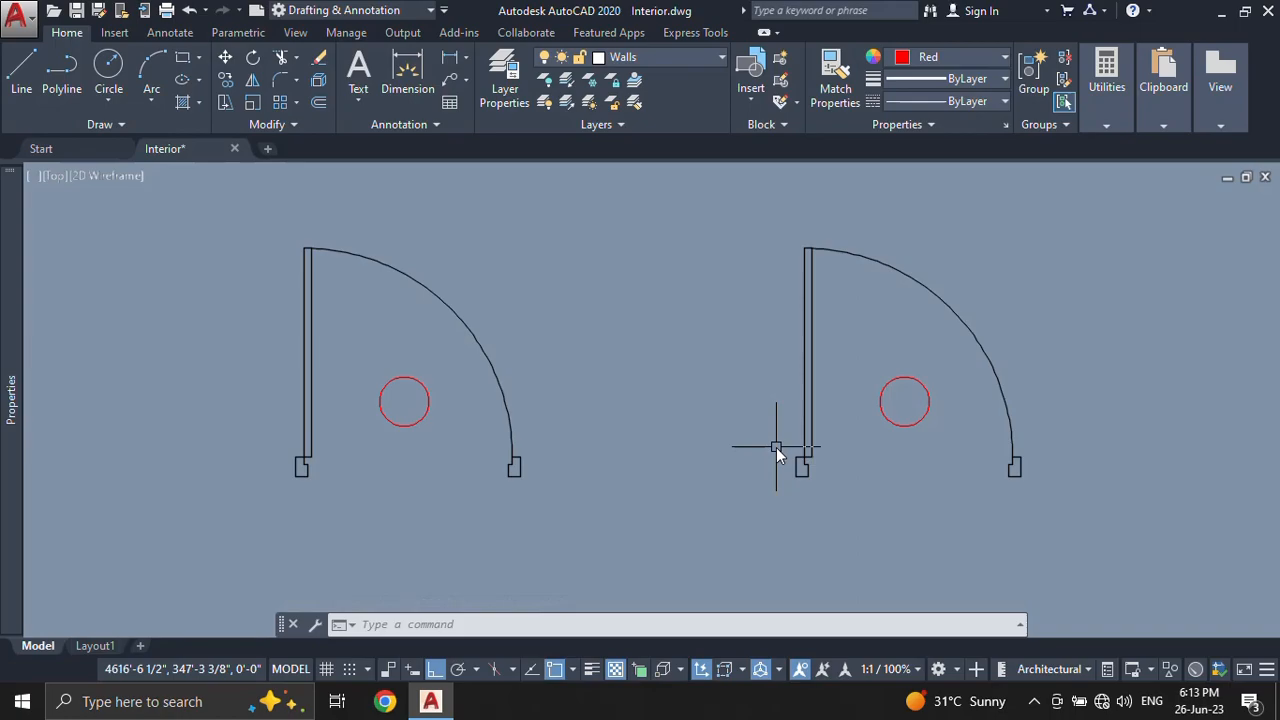
scroll(712, 480, down, 3)
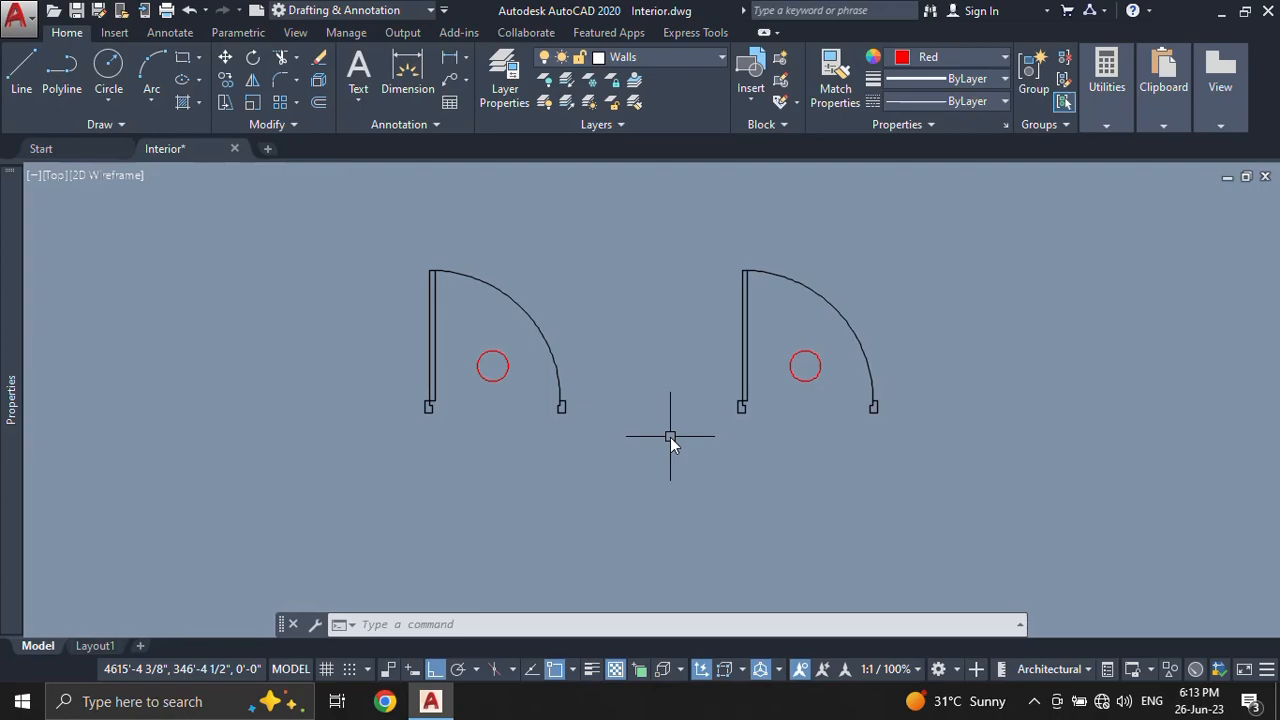
scroll(622, 334, up, 1)
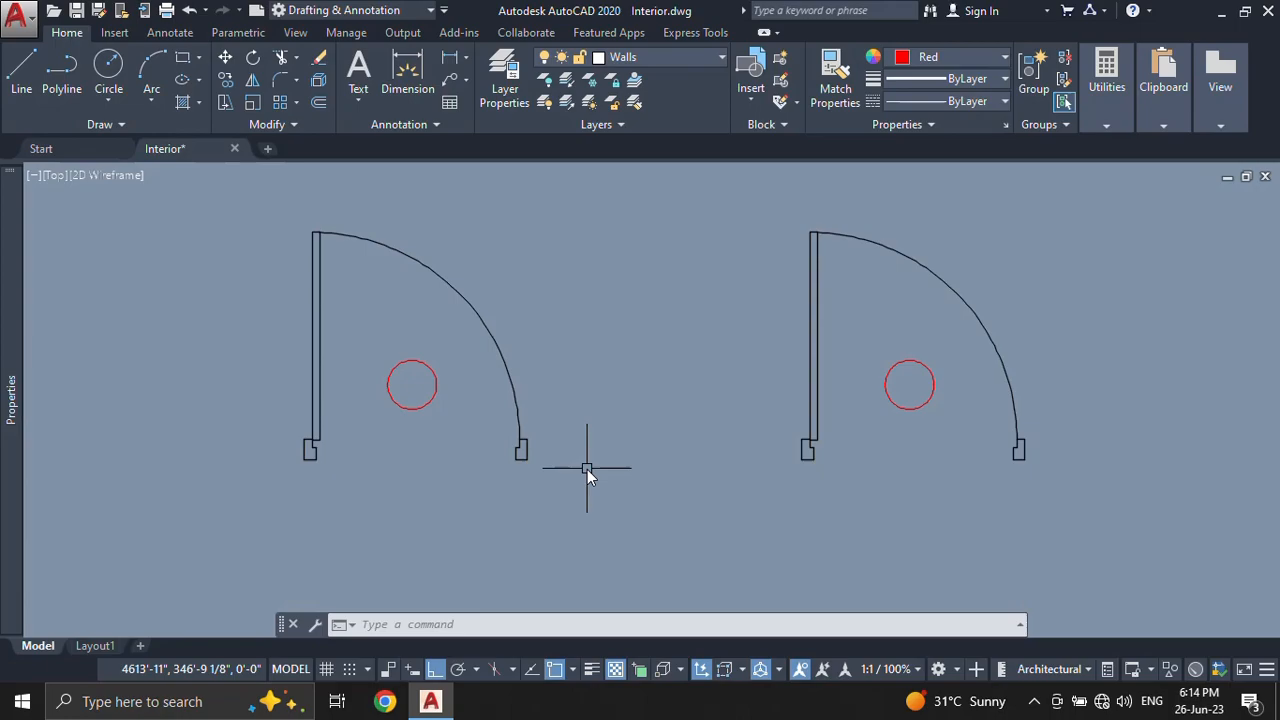
scroll(587, 469, down, 2)
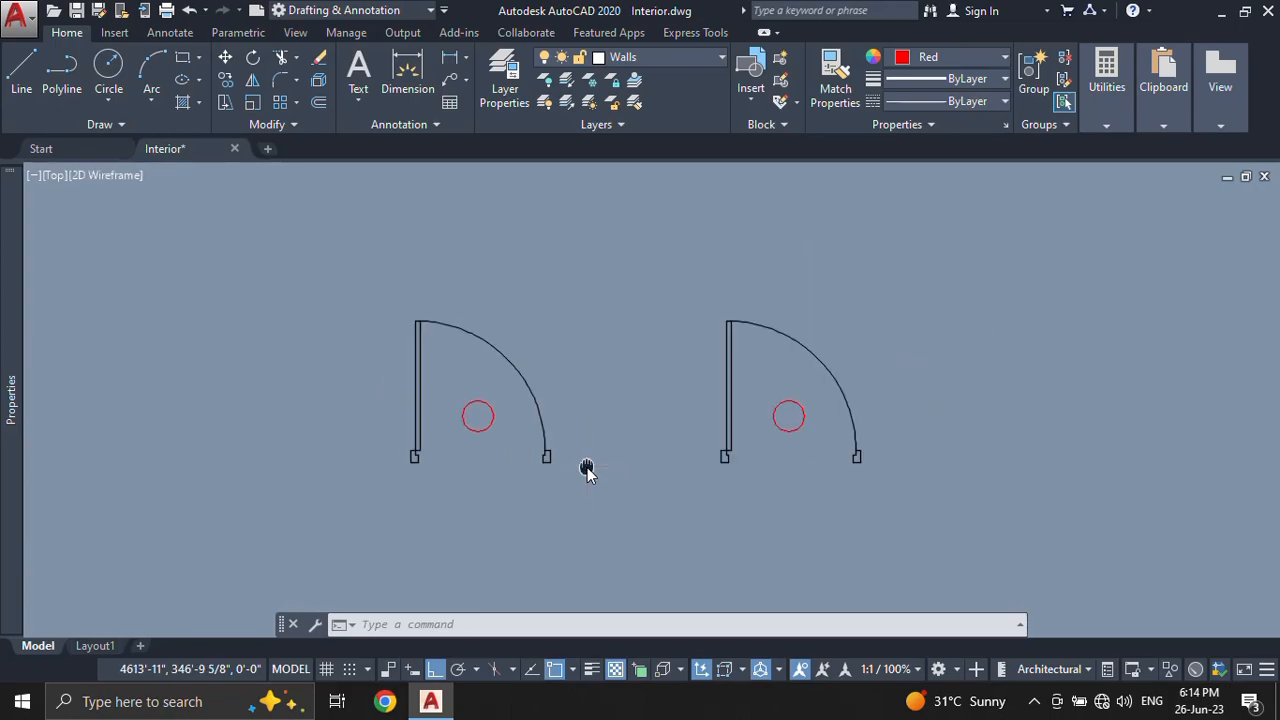
middle_drag(587, 468, 543, 438)
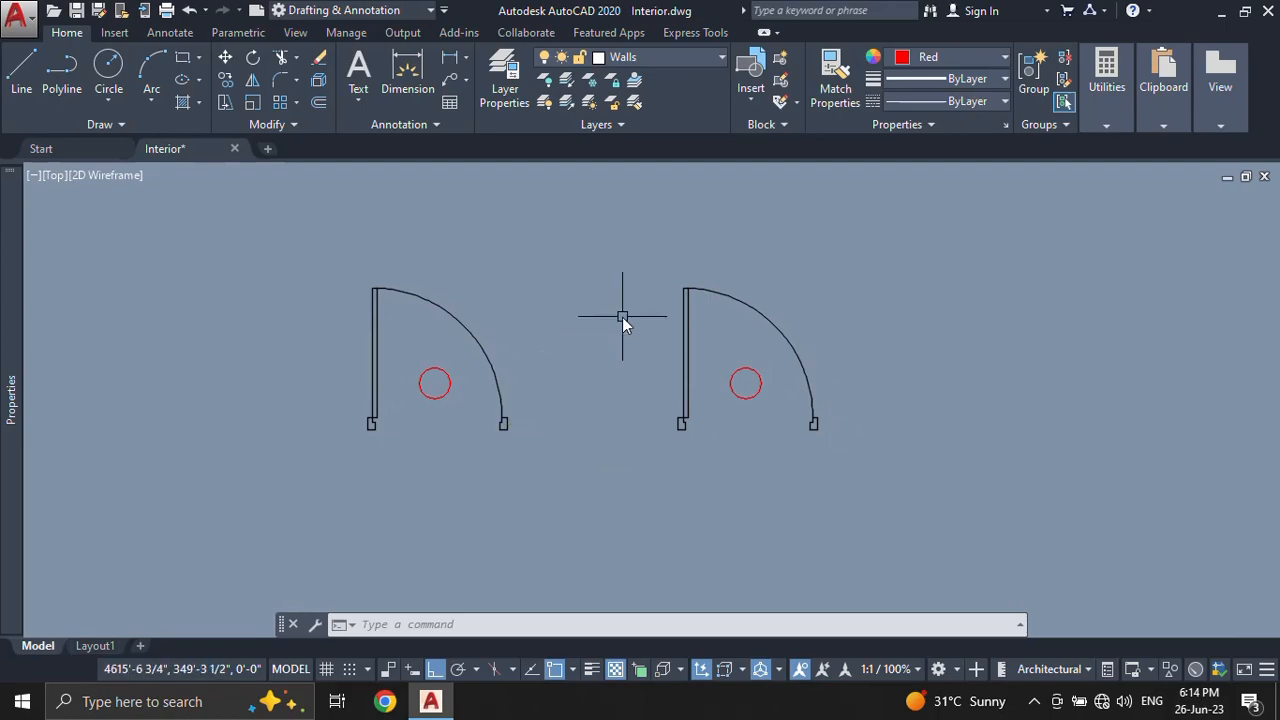
Step: Erase both Door block references from the drawing
click(1047, 246)
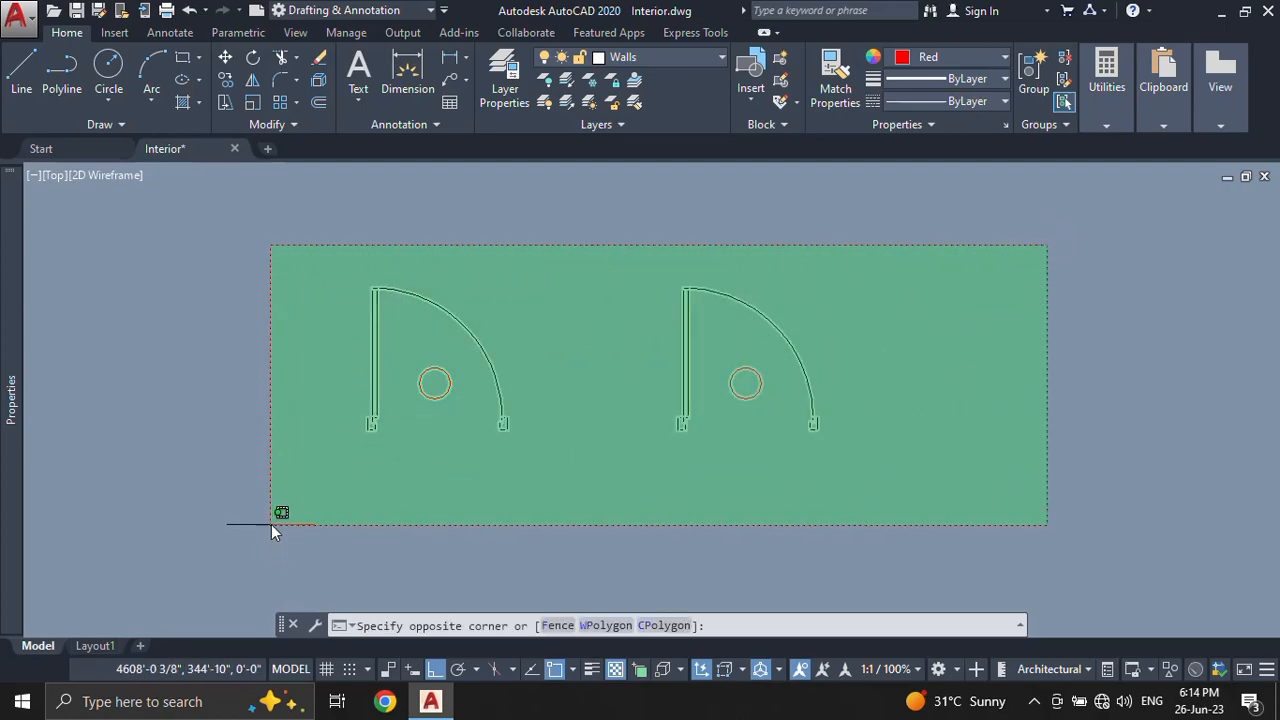
click(273, 524)
text(e)
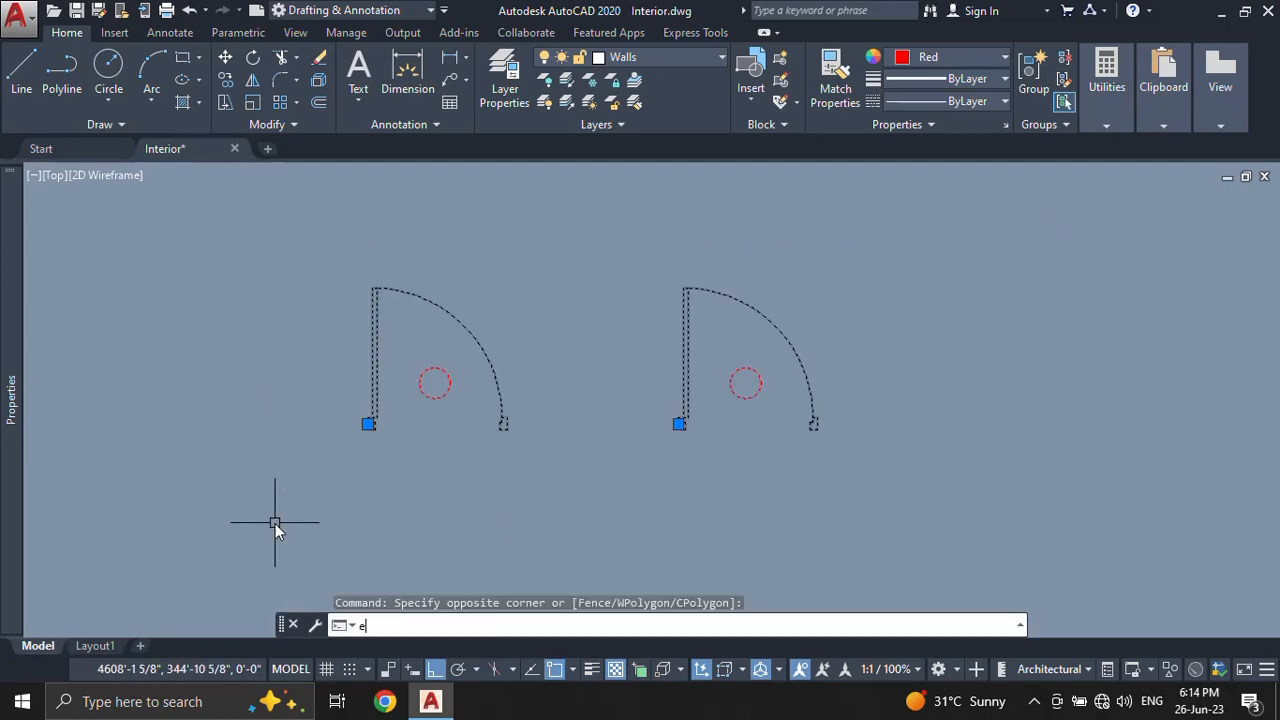
key(Return)
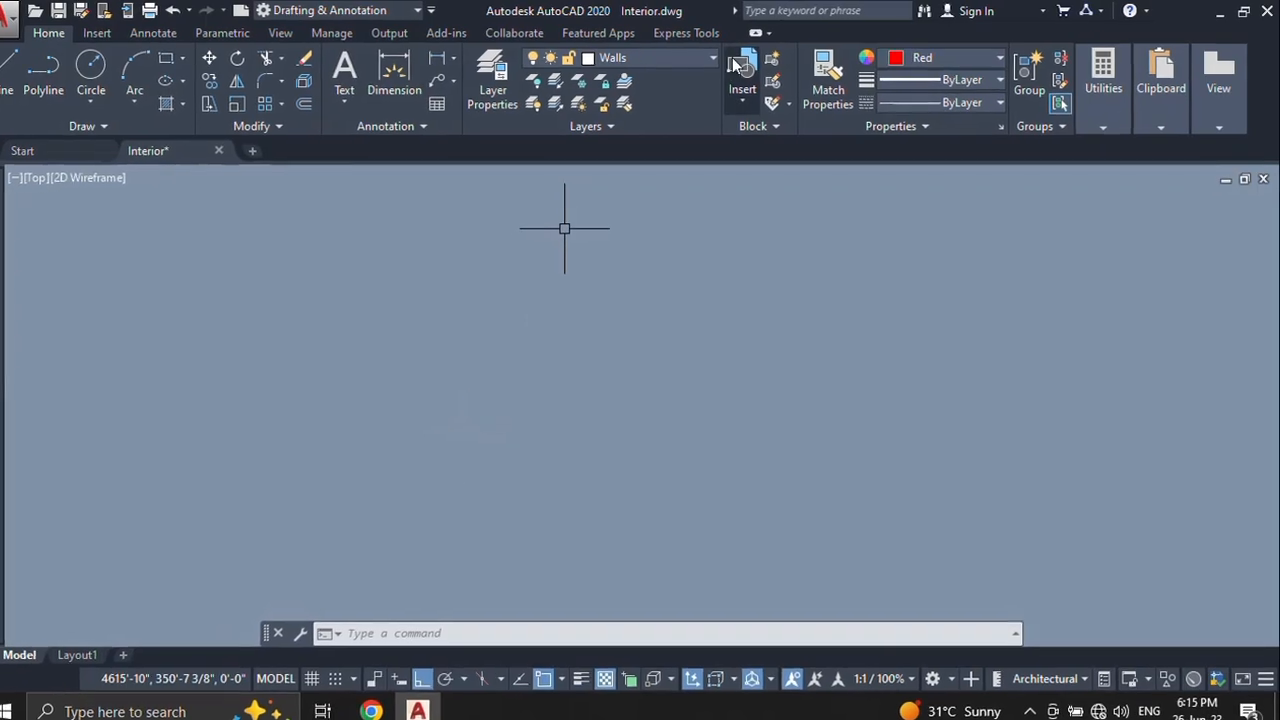
Step: Insert the saved Door block from the drawing's block gallery and place it in the empty area beside the plan
click(750, 69)
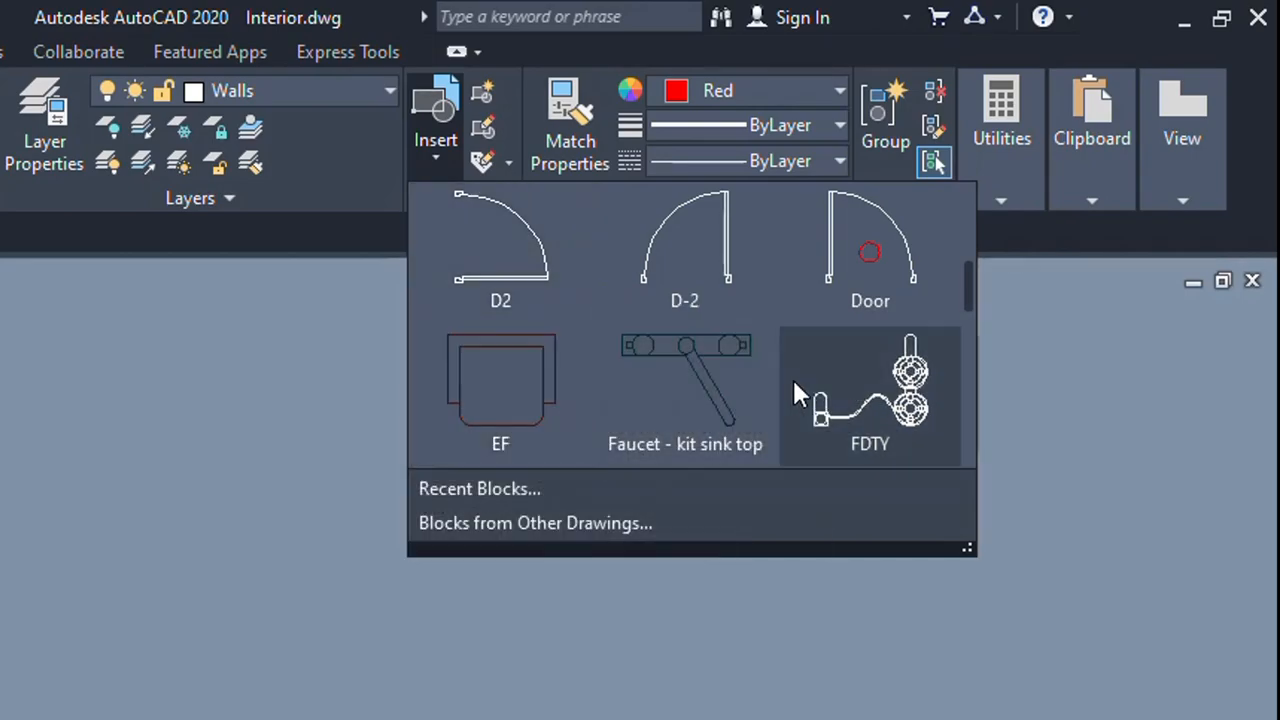
click(826, 245)
scroll(130, 698, down, 6)
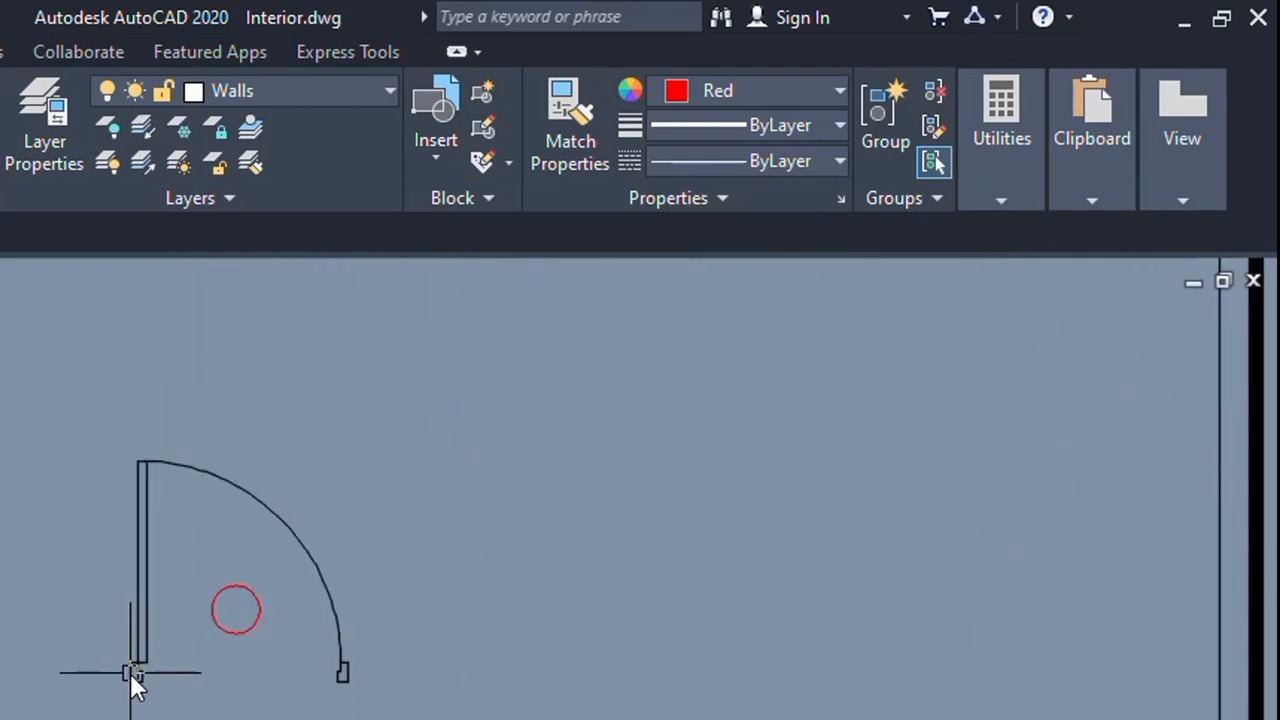
click(133, 673)
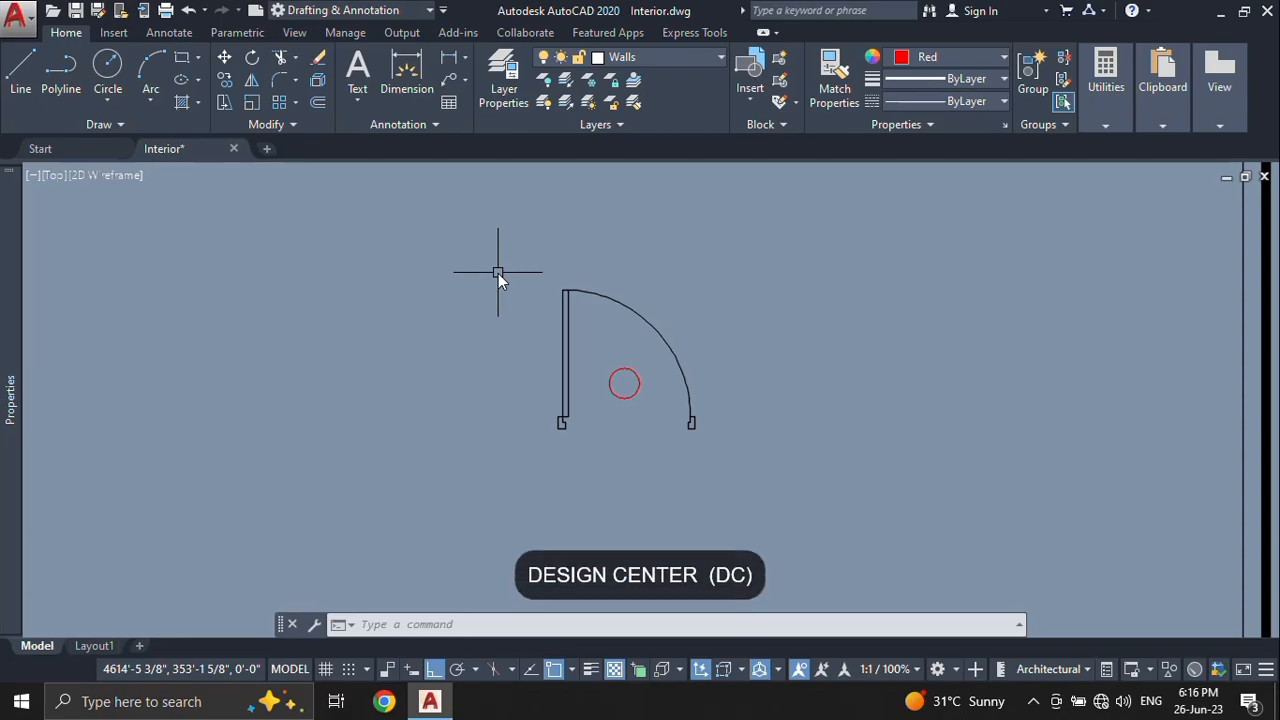
Step: Open the DesignCenter and start loading a drawing file into it
text(dc)
key(Return)
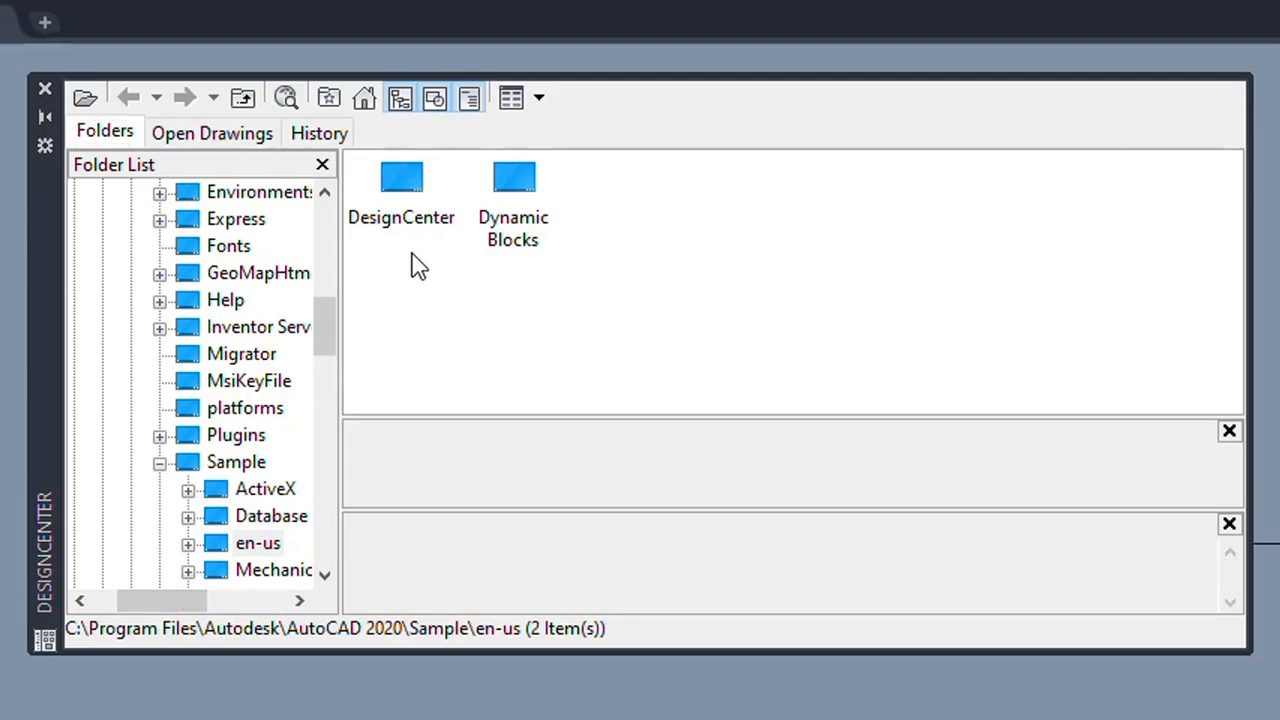
click(84, 99)
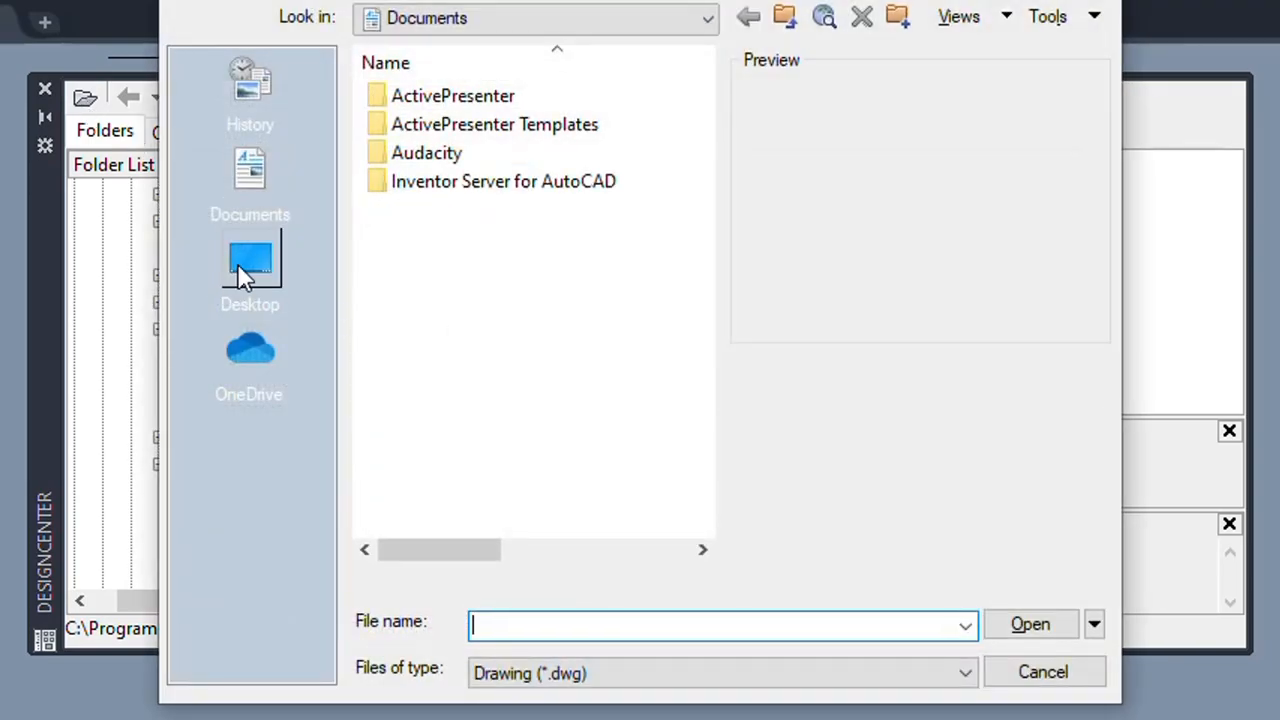
Step: Browse to C:\Program Files\Autodesk\AutoCAD 2020\Sample\en-us to locate the sample block folders, and close the file dialog without loading
click(247, 276)
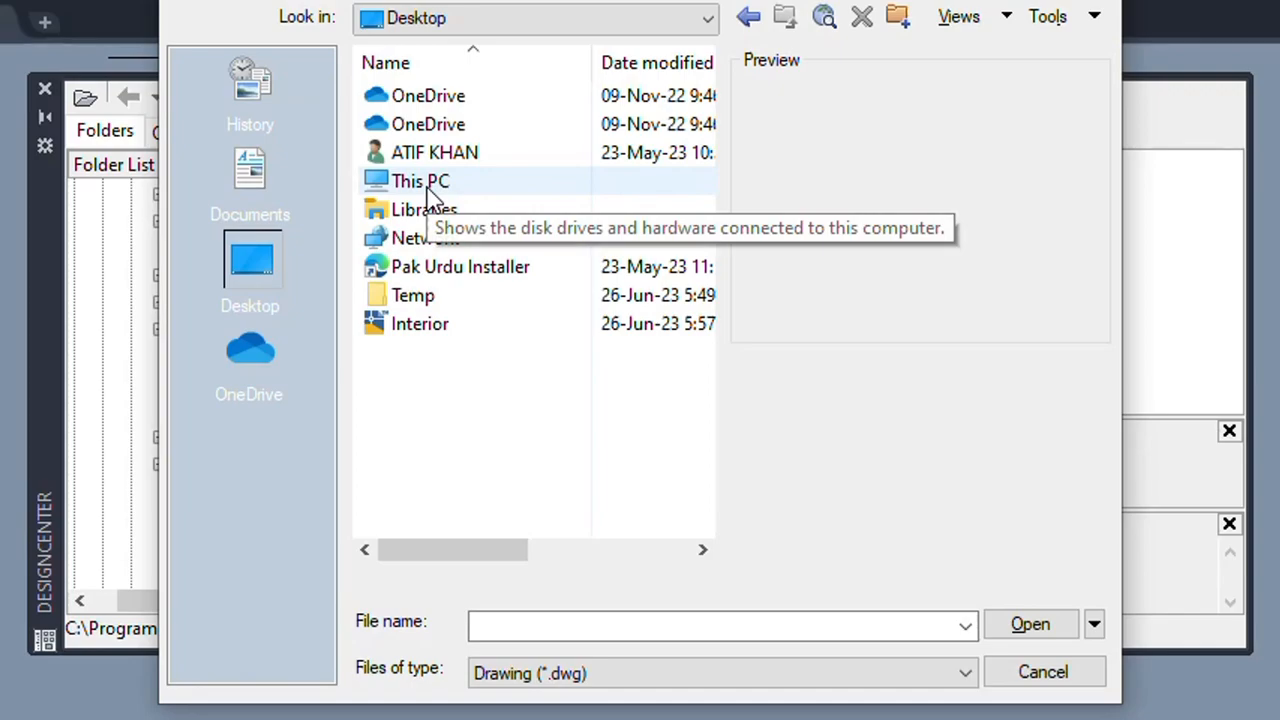
double_click(428, 184)
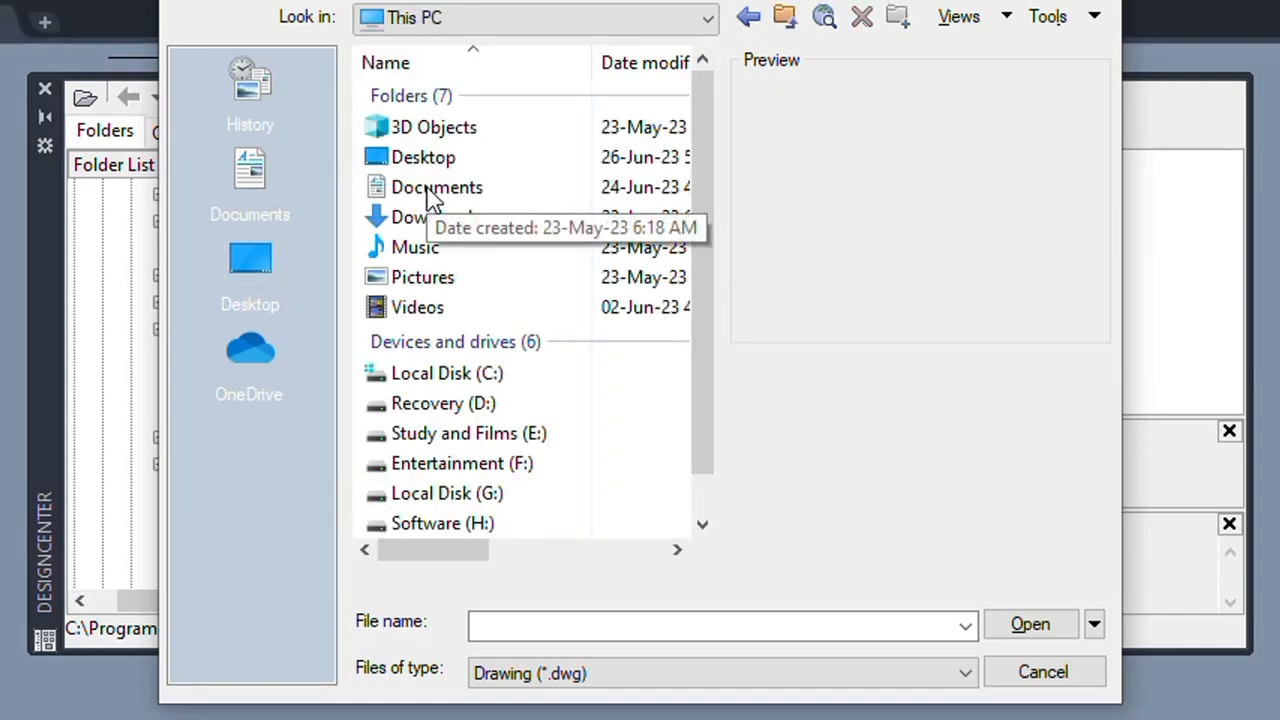
click(454, 385)
double_click(454, 385)
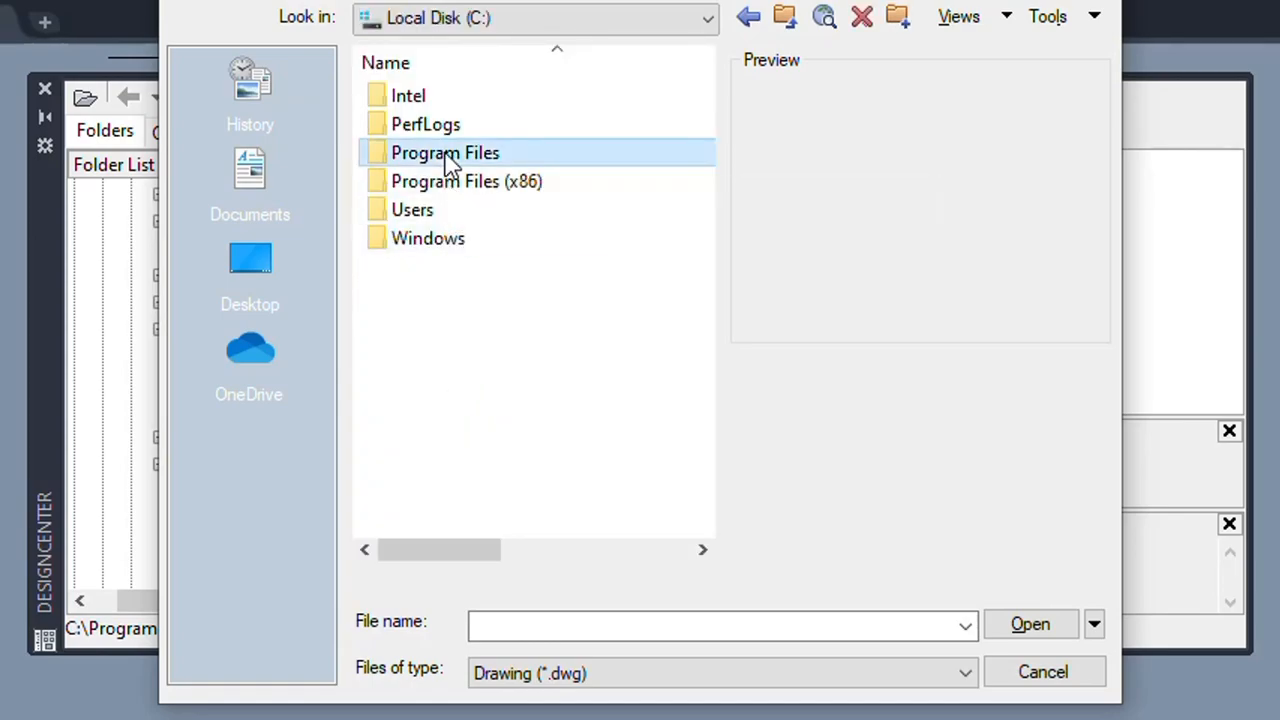
double_click(448, 166)
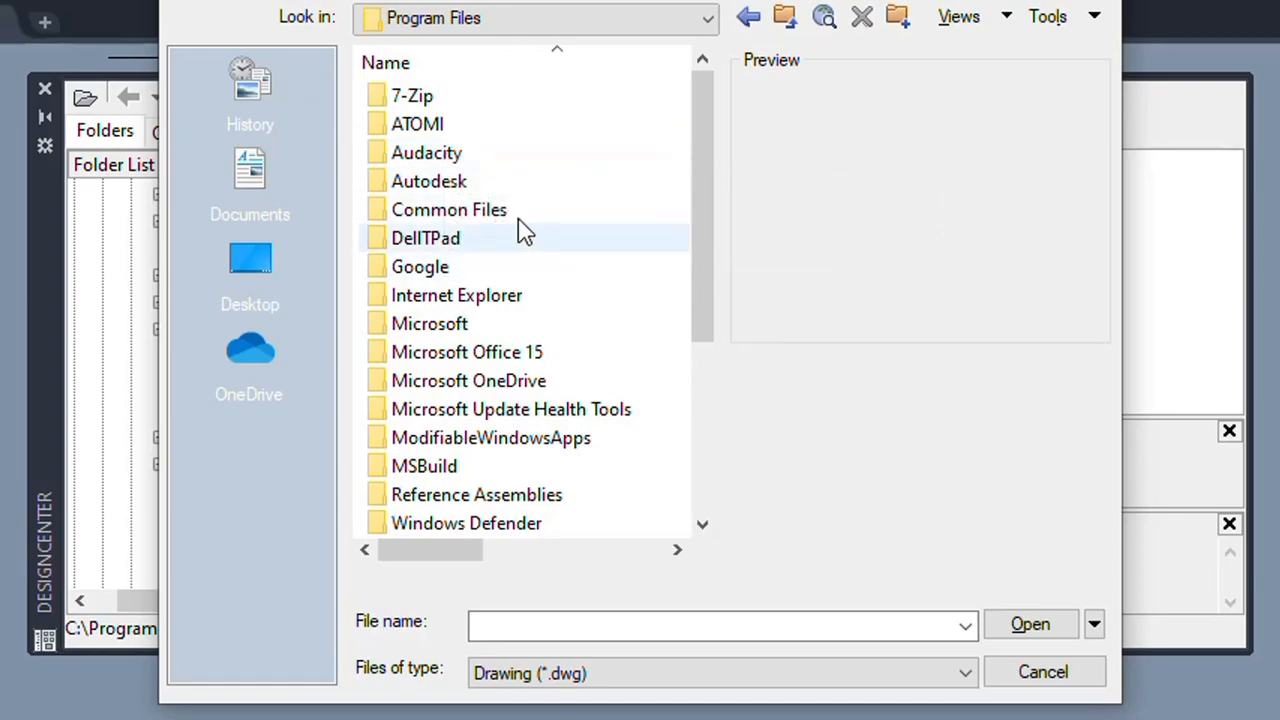
double_click(449, 183)
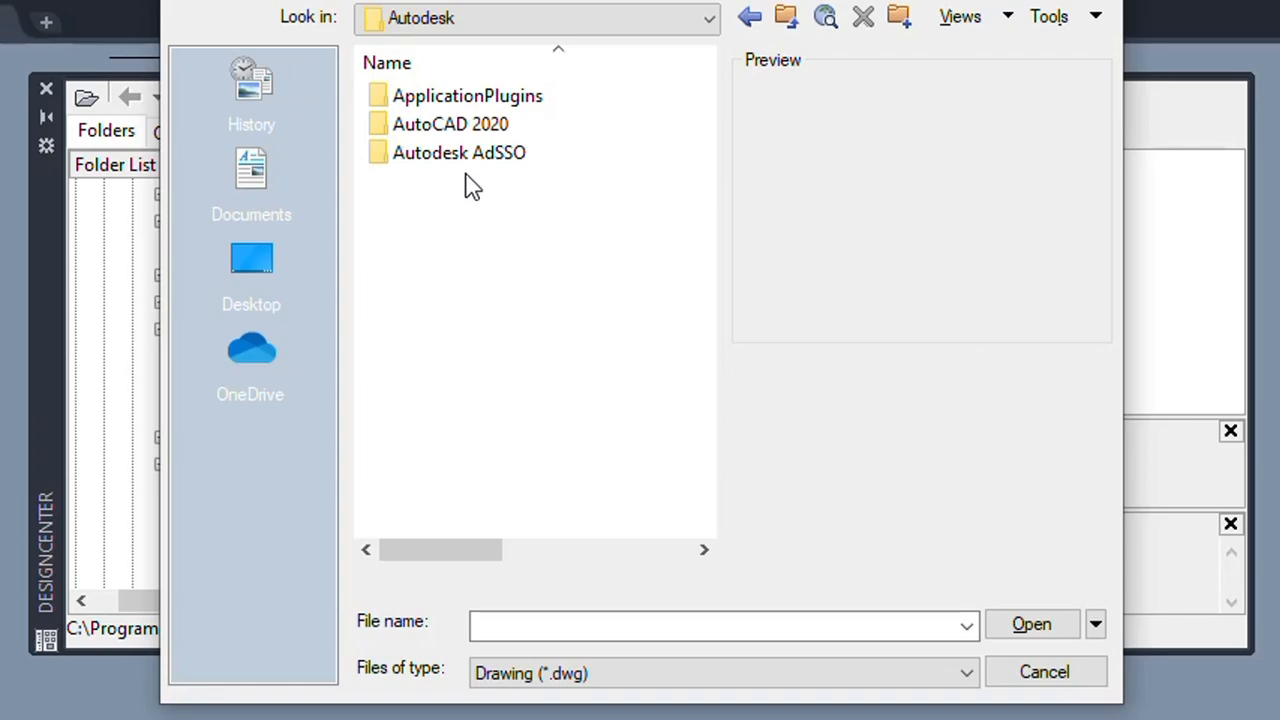
double_click(458, 128)
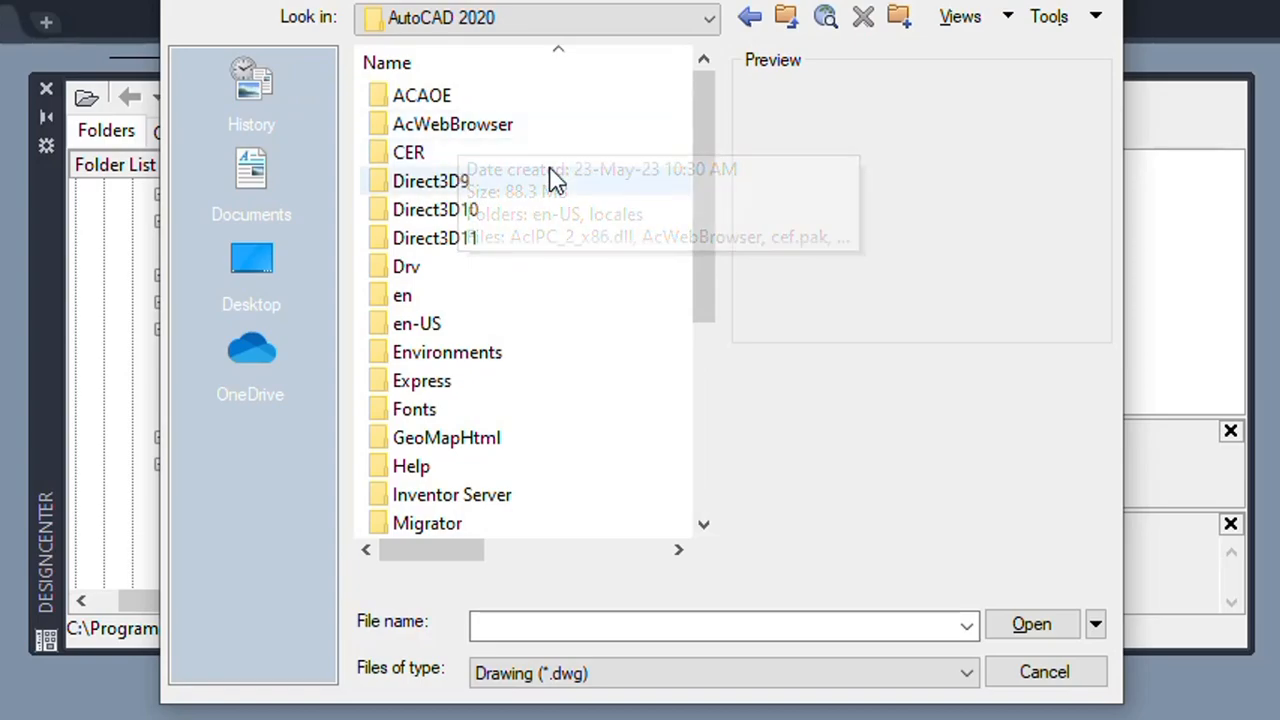
scroll(590, 197, down, 4)
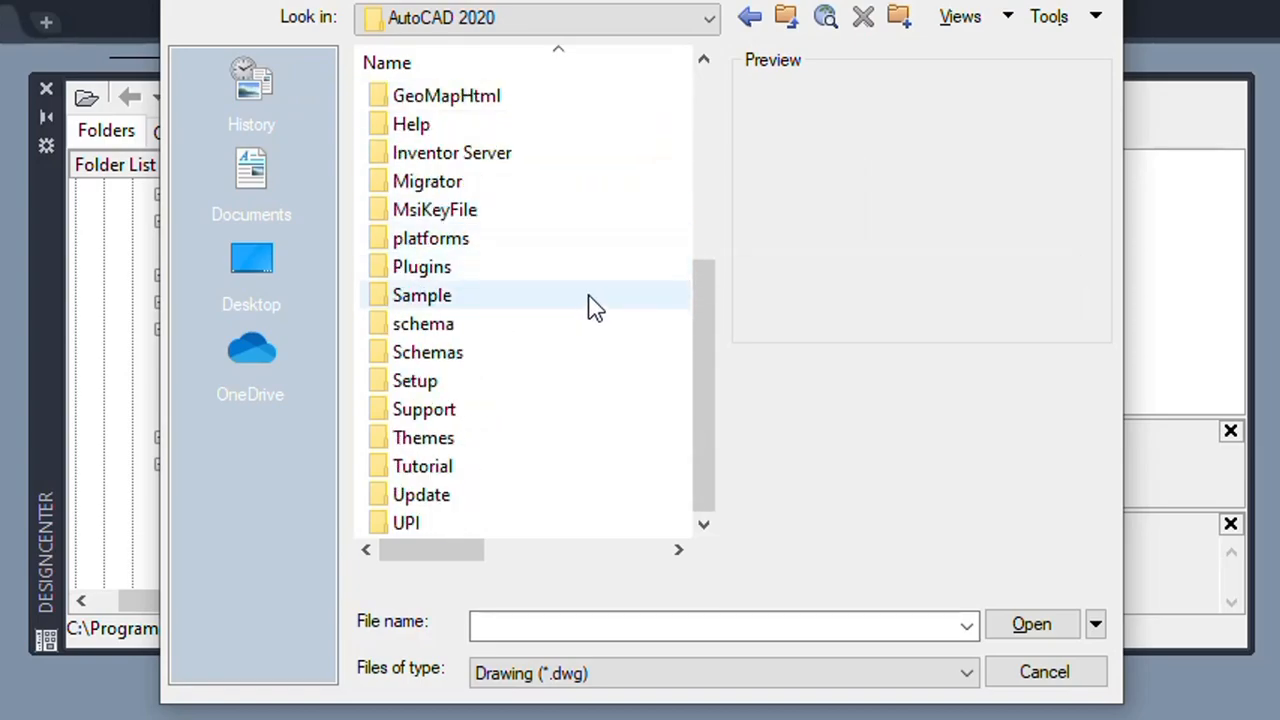
double_click(418, 298)
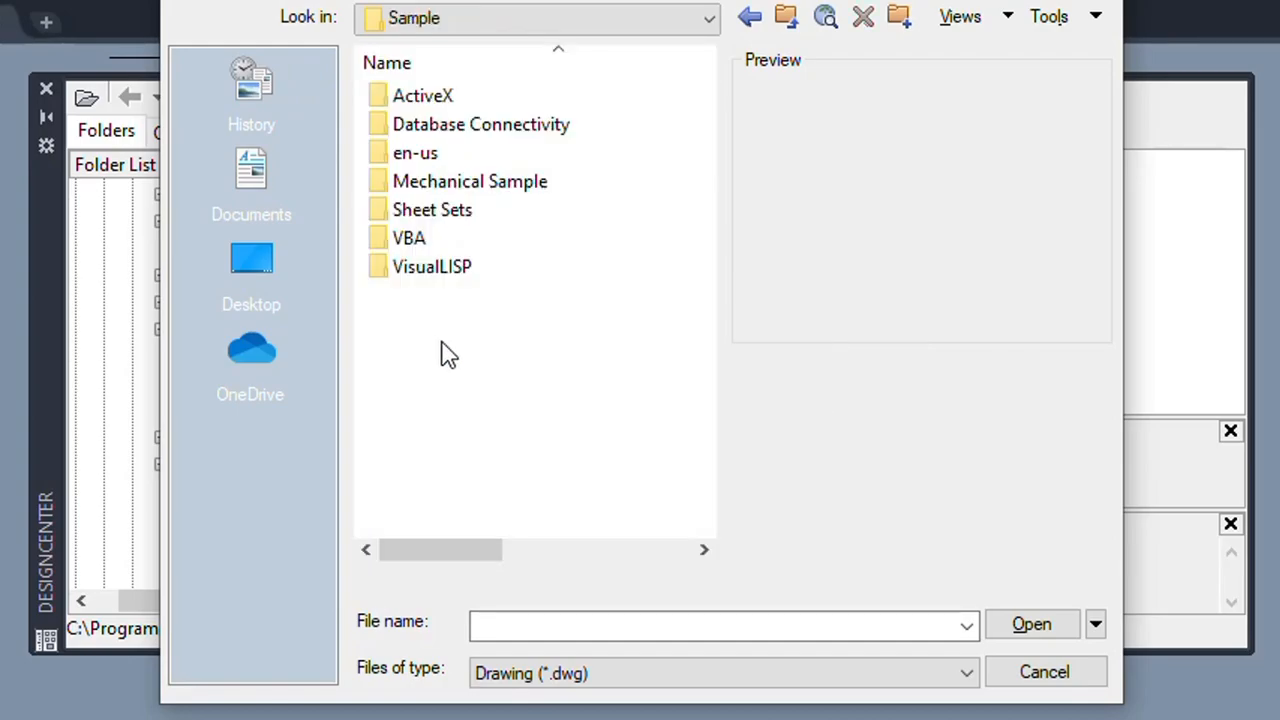
click(416, 160)
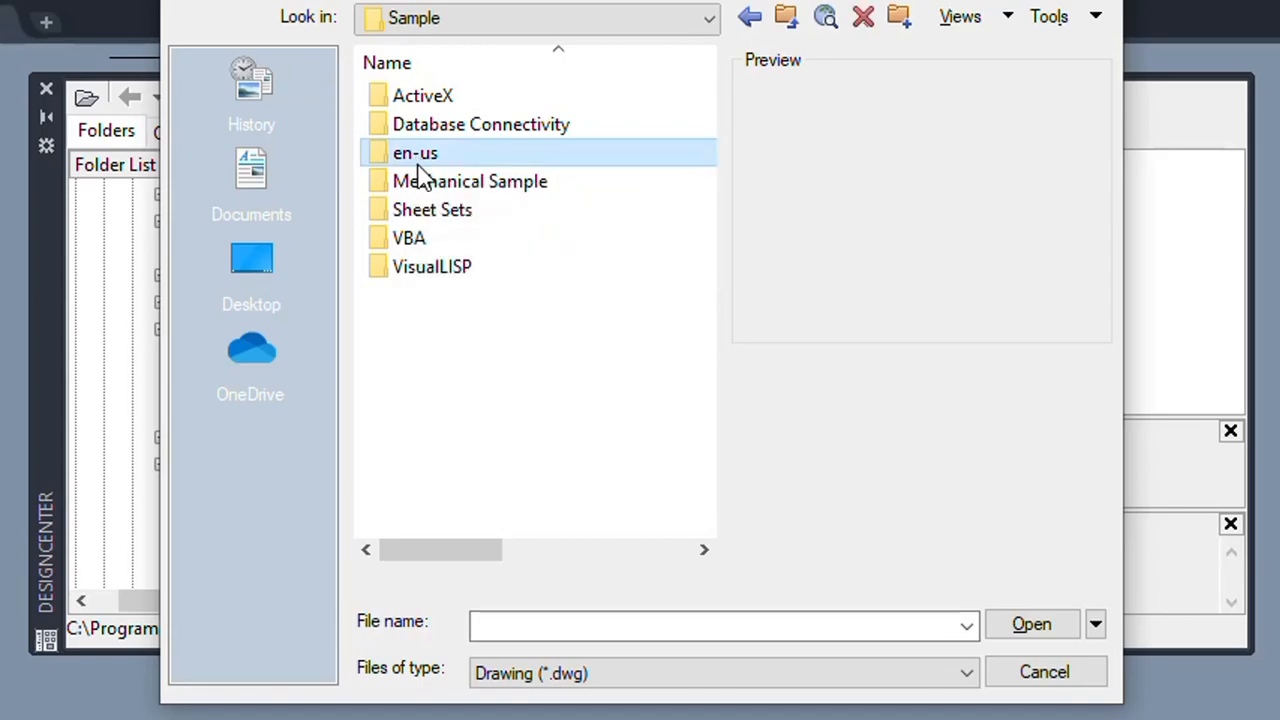
click(1052, 626)
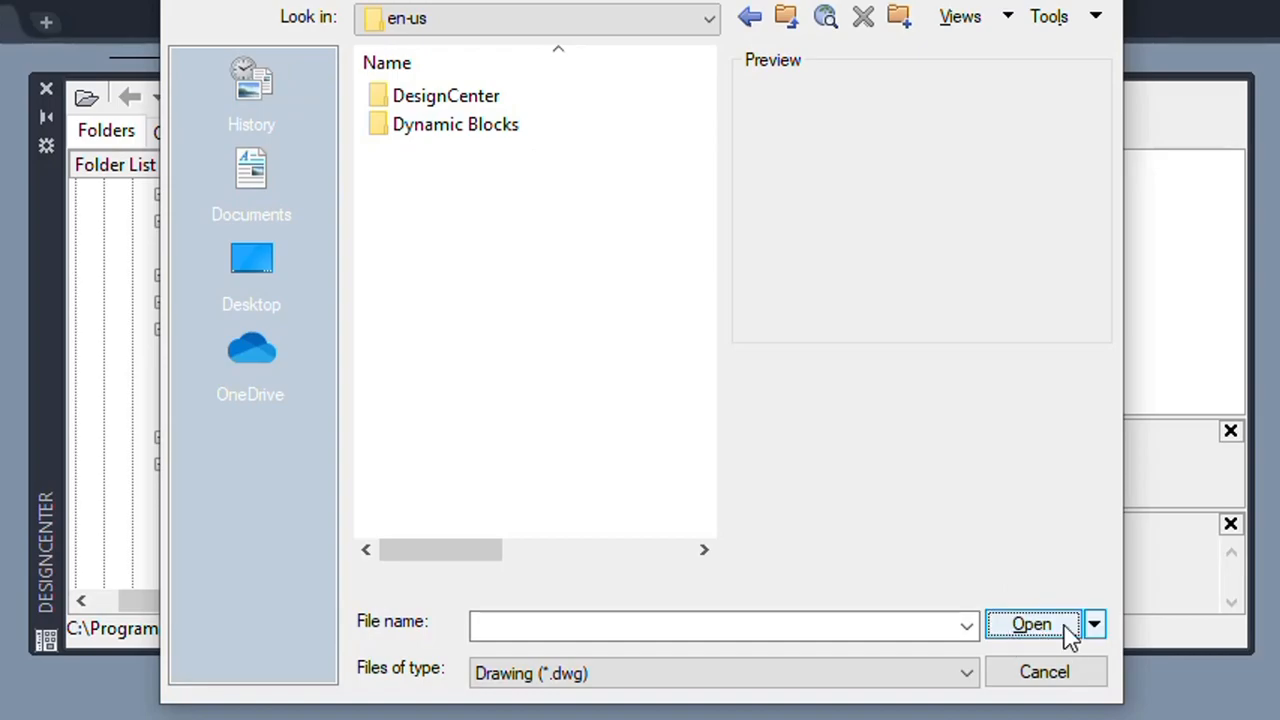
click(1047, 676)
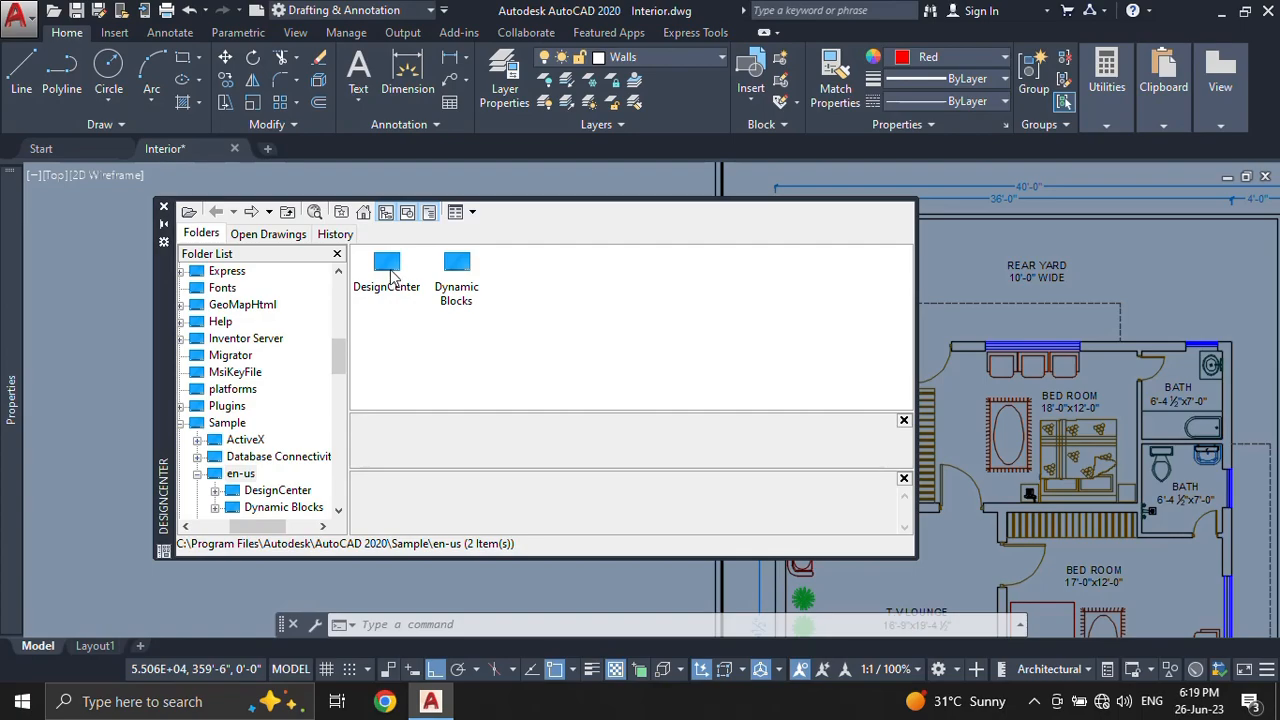
Step: From the DesignCenter sample folder, insert Home - Space Planner.dwg as a block, redefining its definition, in the empty area beside the Door block
double_click(390, 274)
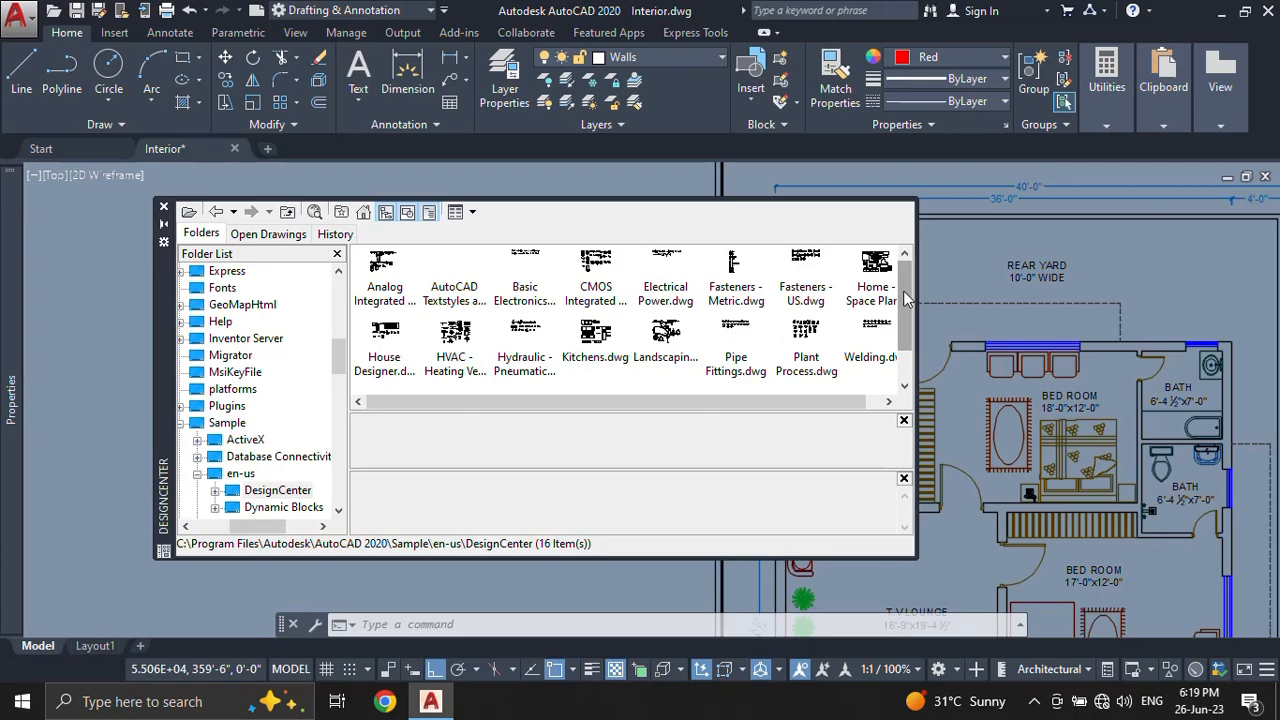
drag(606, 412, 647, 410)
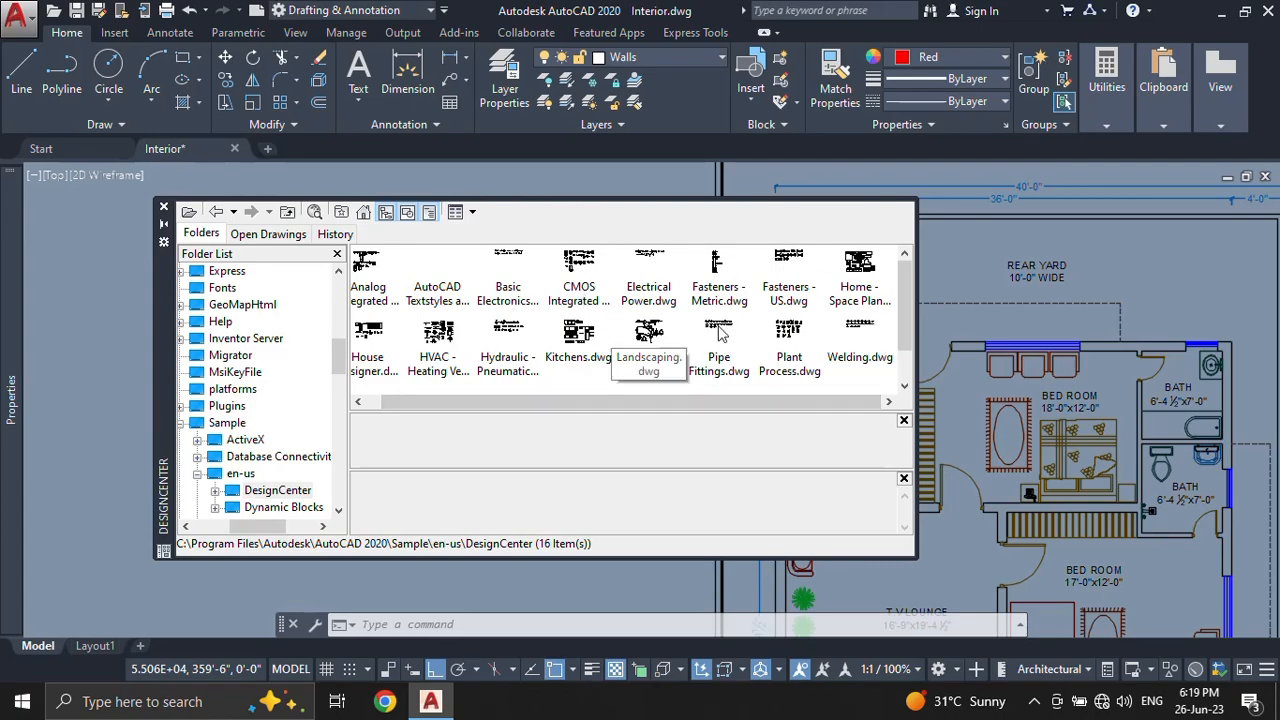
click(857, 283)
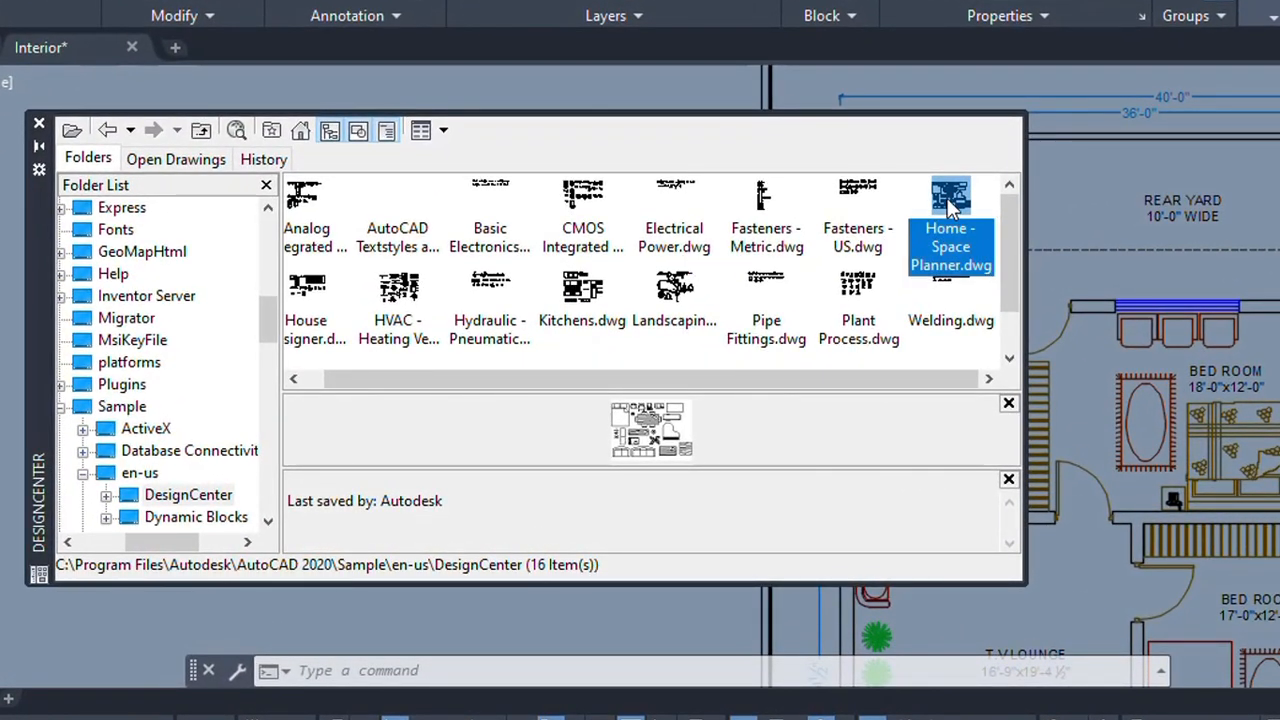
right_click(951, 206)
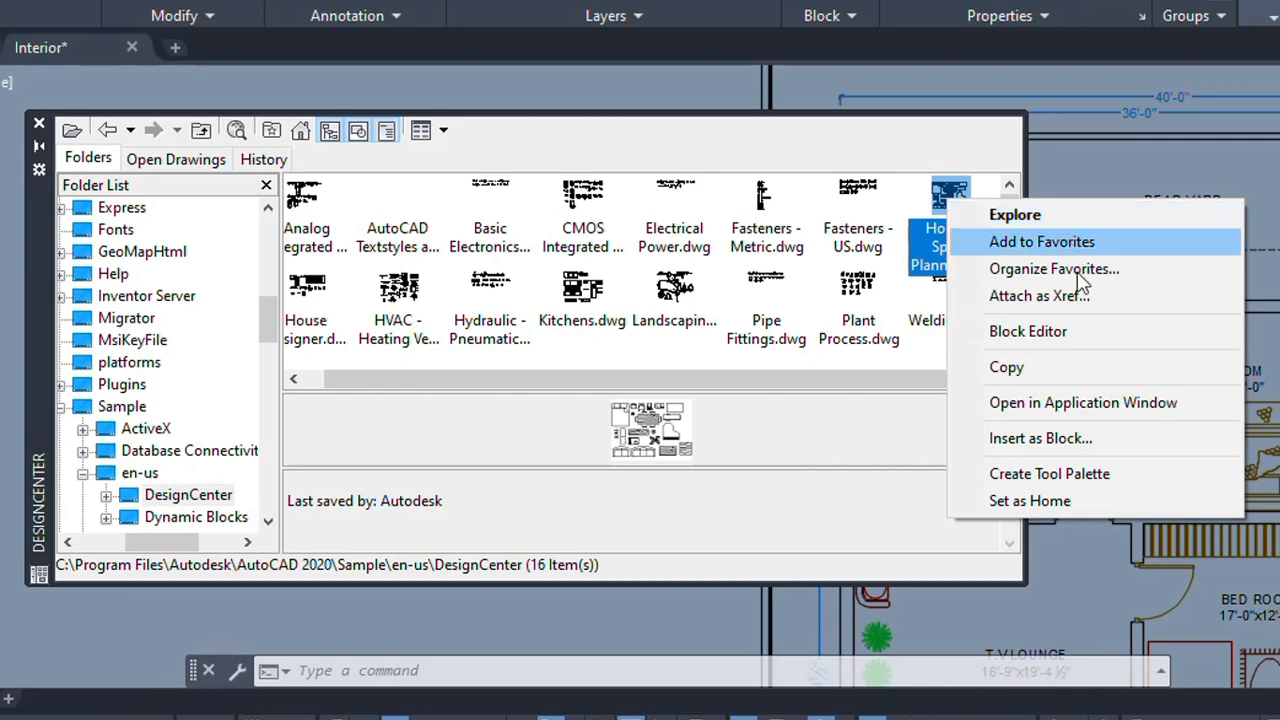
click(1072, 441)
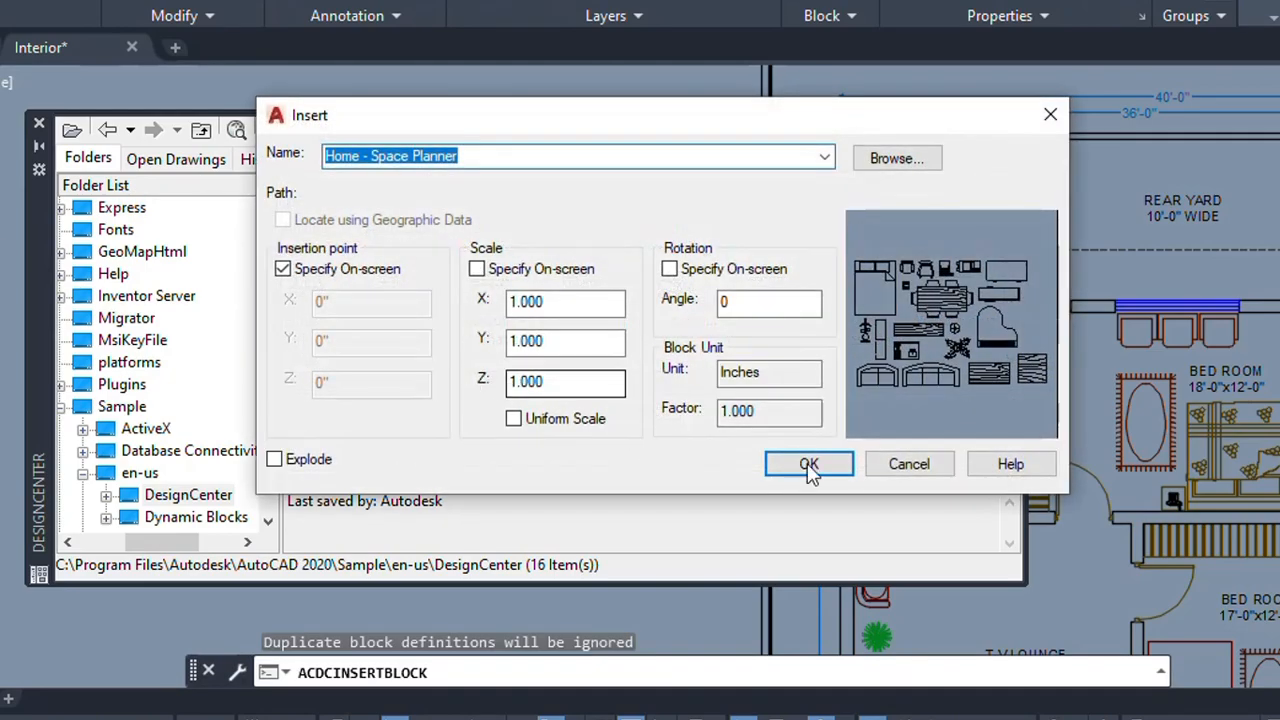
click(808, 464)
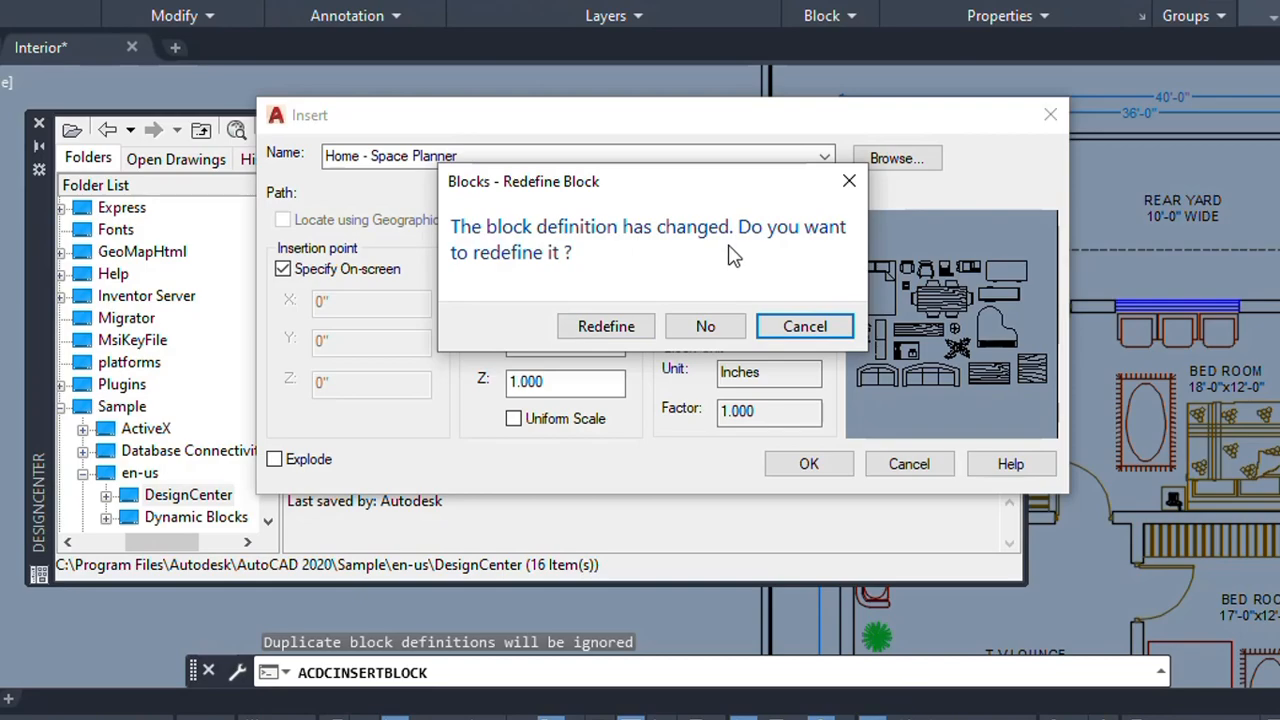
click(624, 328)
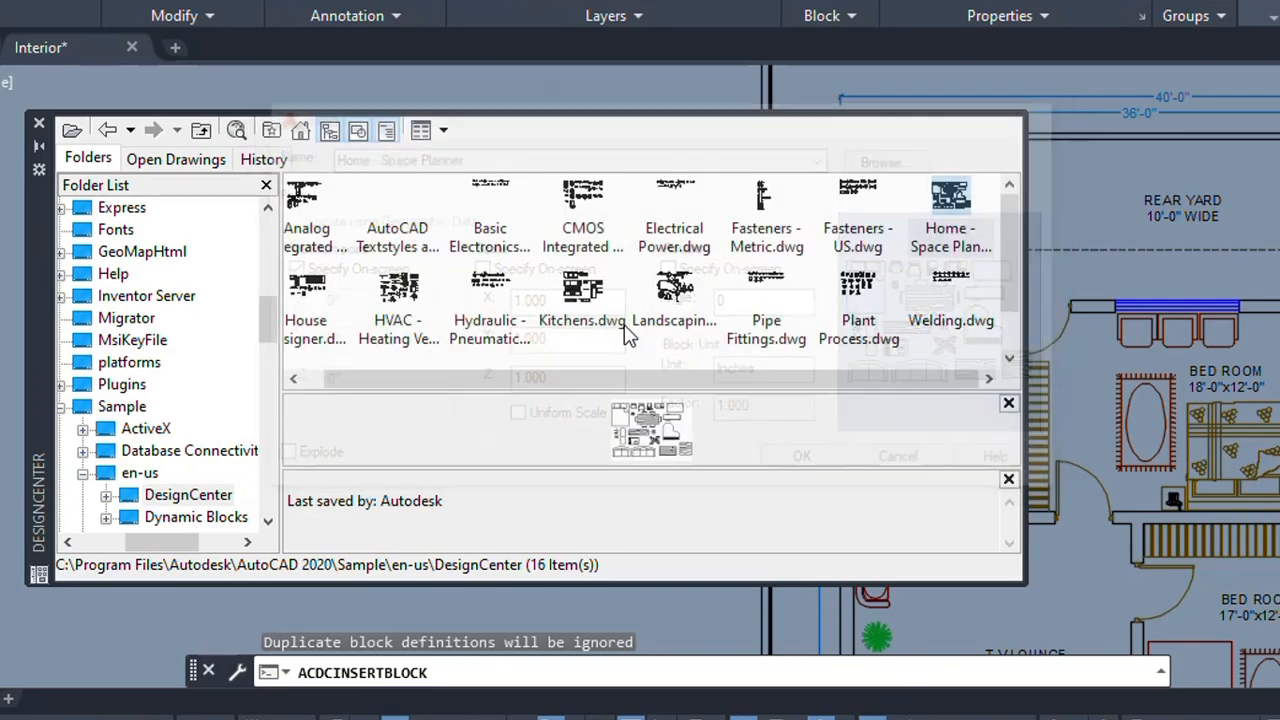
click(39, 128)
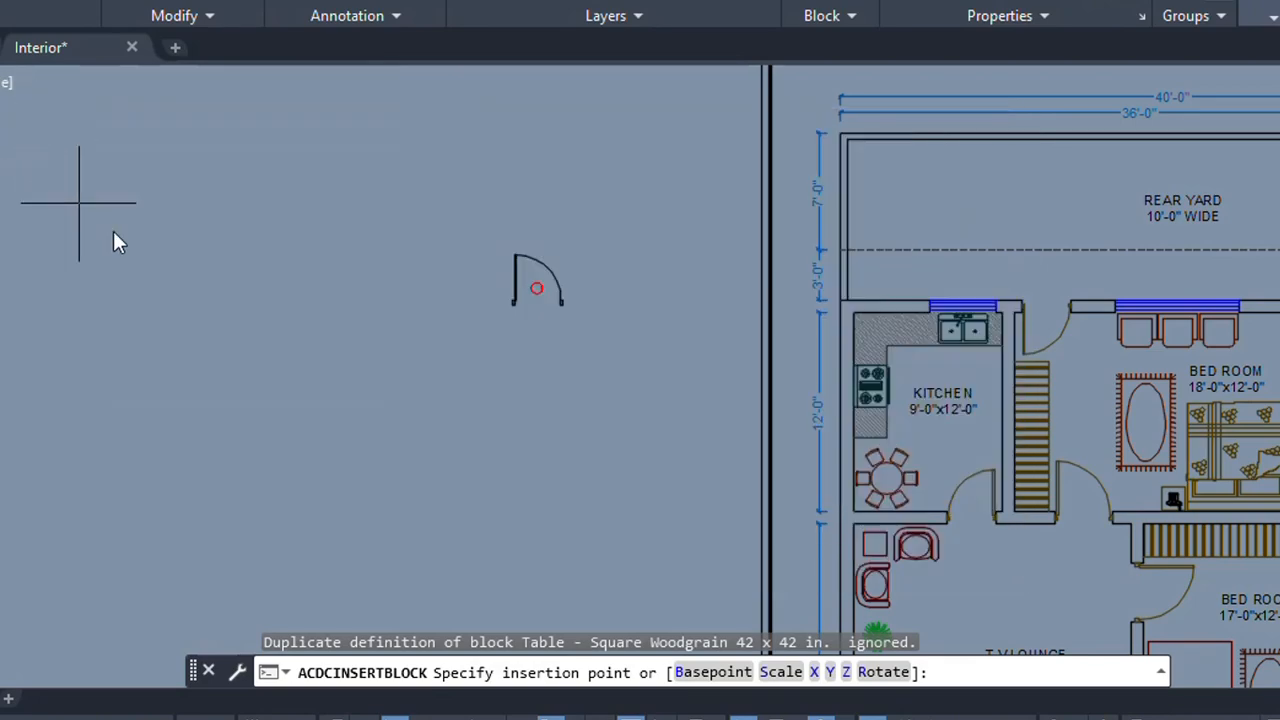
scroll(160, 500, down, 3)
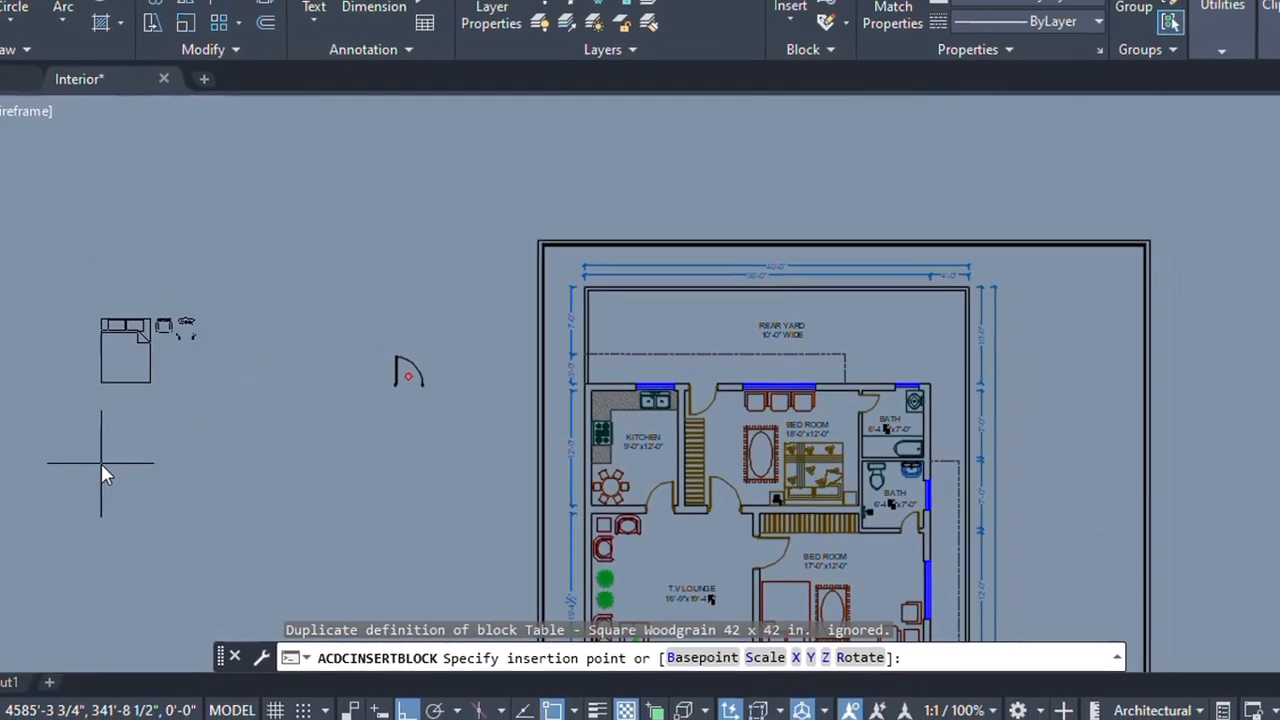
click(71, 463)
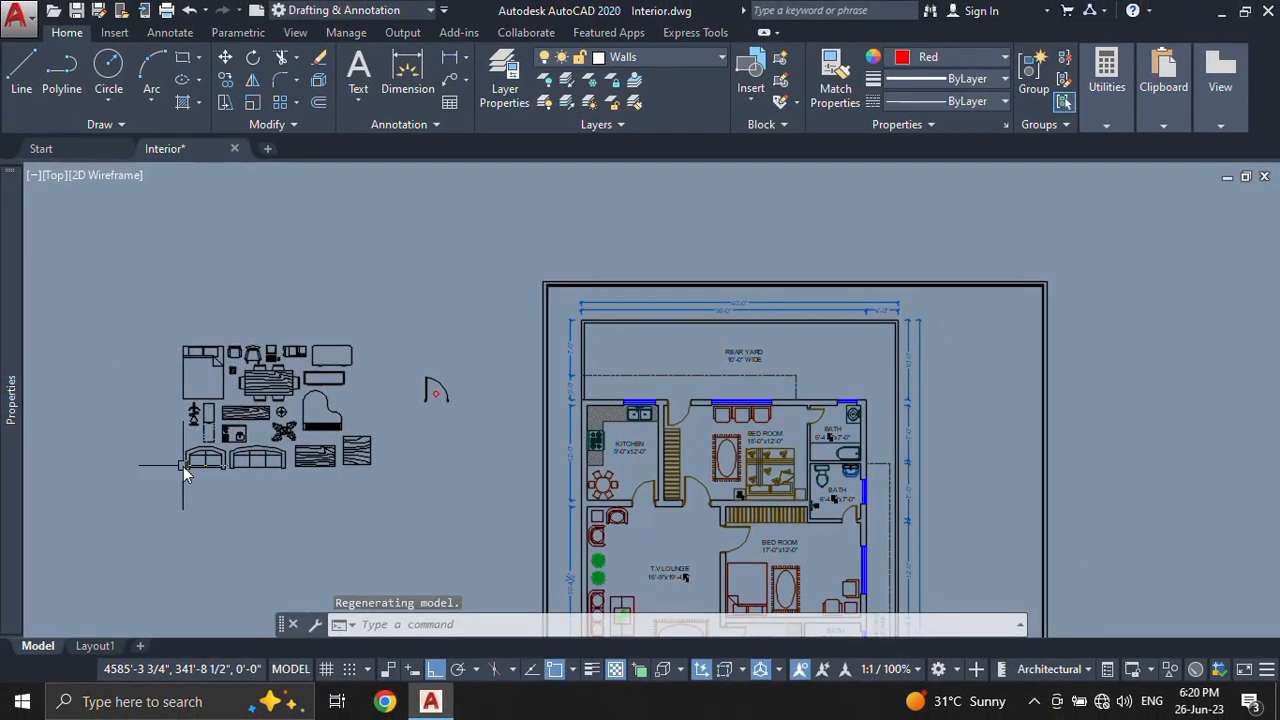
Step: Explode the inserted Home - Space Planner block into its individual furniture pieces
scroll(200, 380, up, 4)
middle_drag(245, 380, 320, 309)
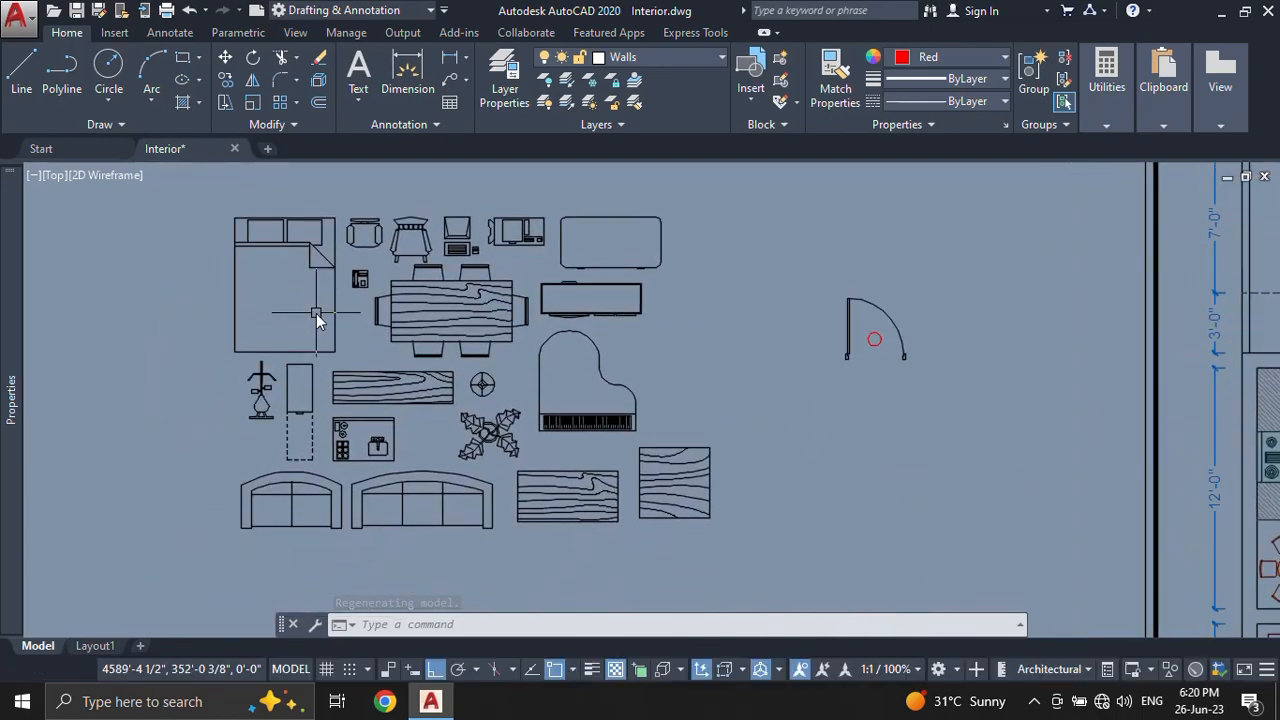
click(297, 245)
key(Escape)
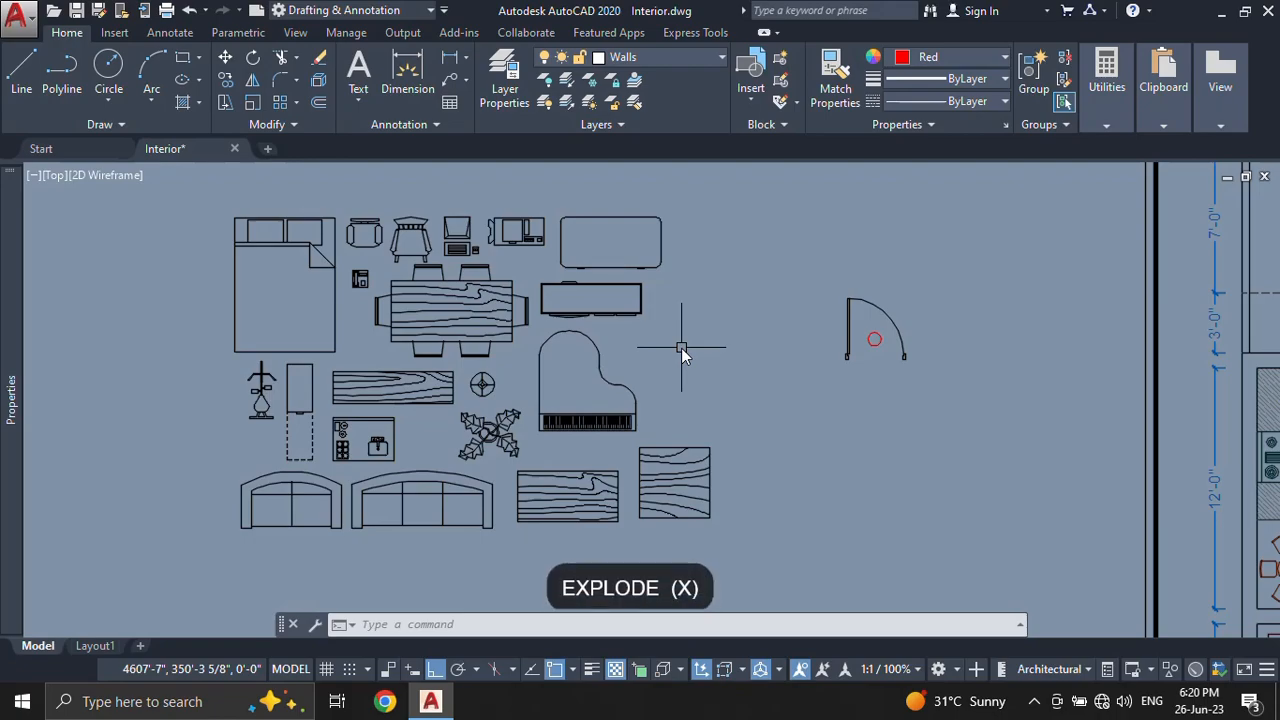
text(x)
key(Return)
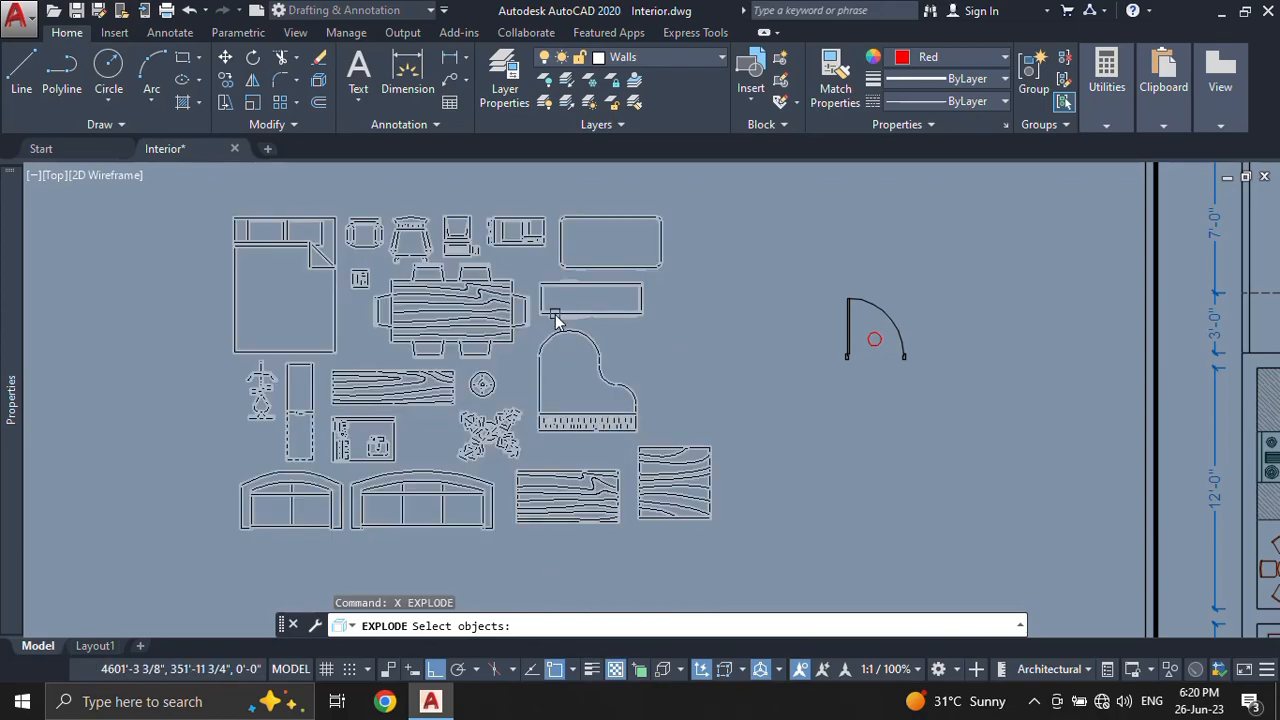
click(557, 320)
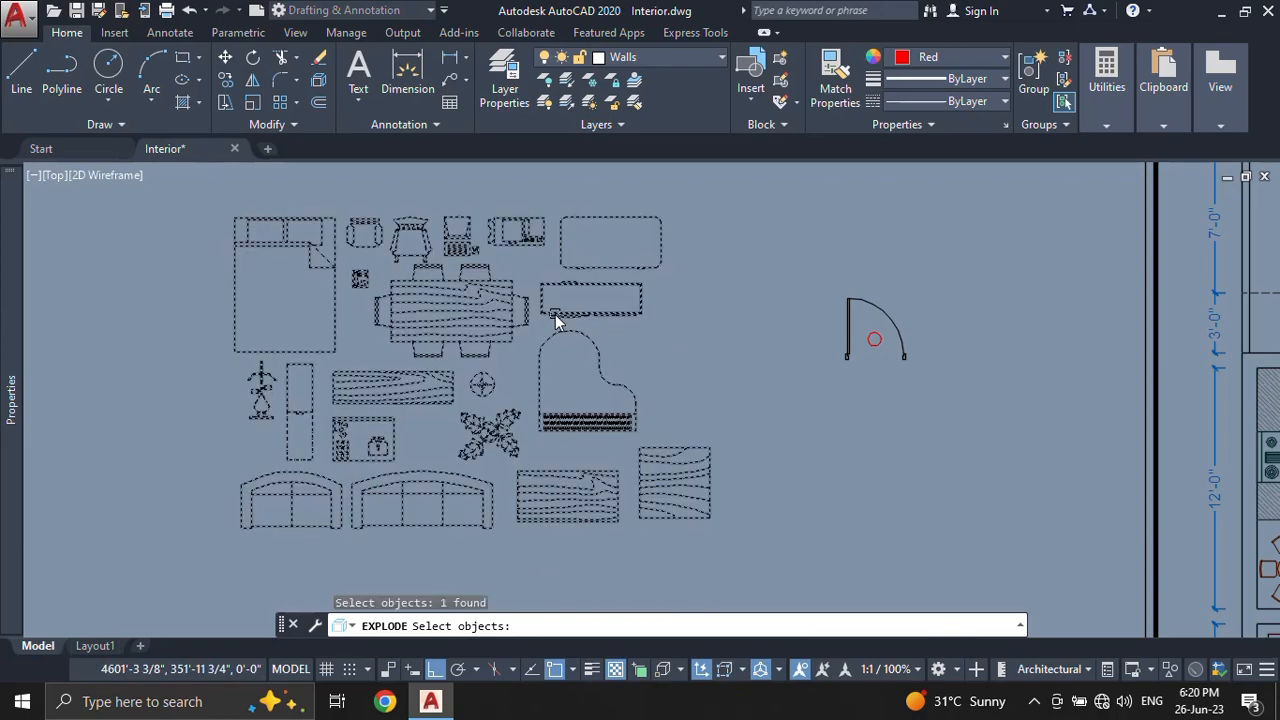
key(Return)
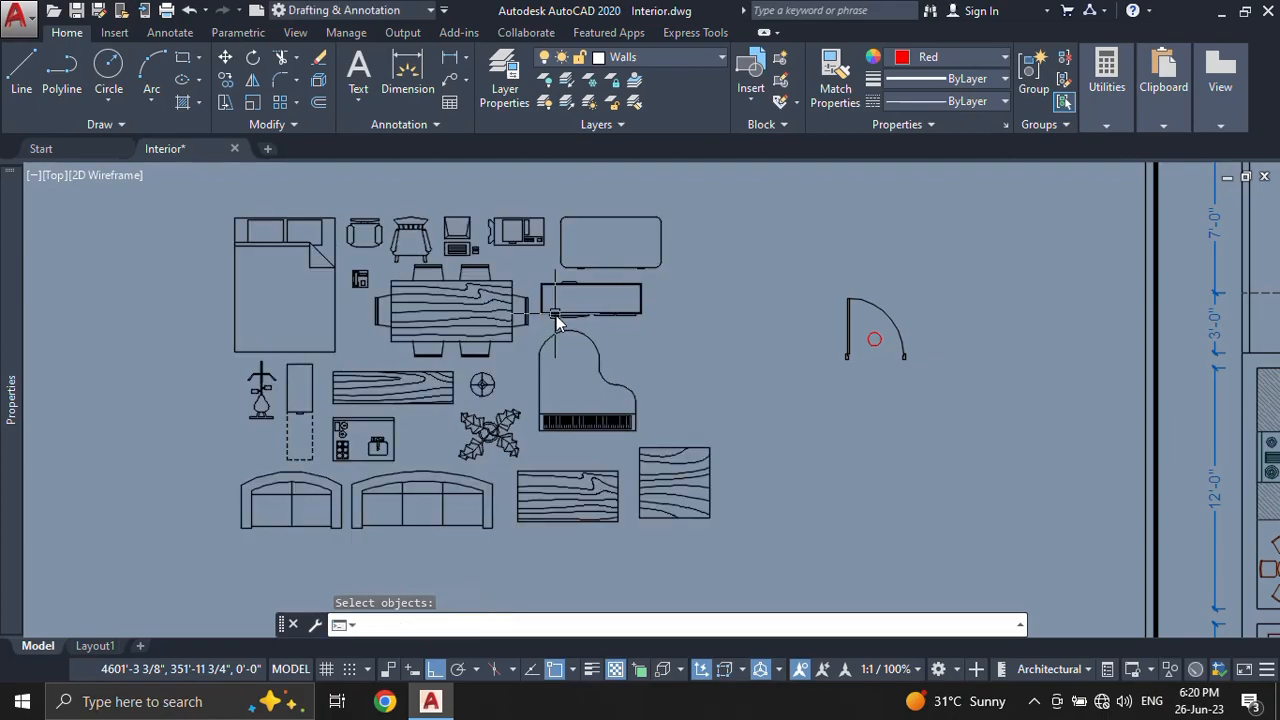
Step: Select several furniture pieces, including the dining table, to check that they are separate objects, and clear the selection
click(609, 314)
click(623, 268)
click(513, 241)
click(447, 300)
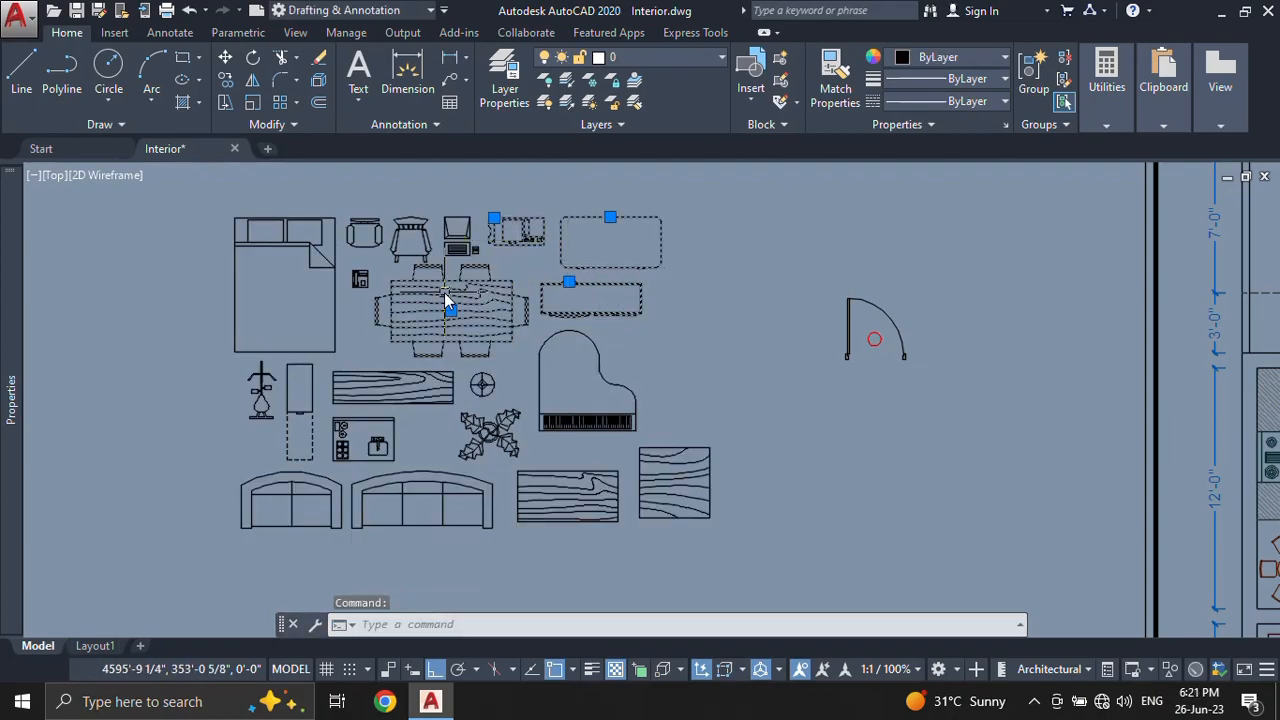
click(266, 321)
key(Escape)
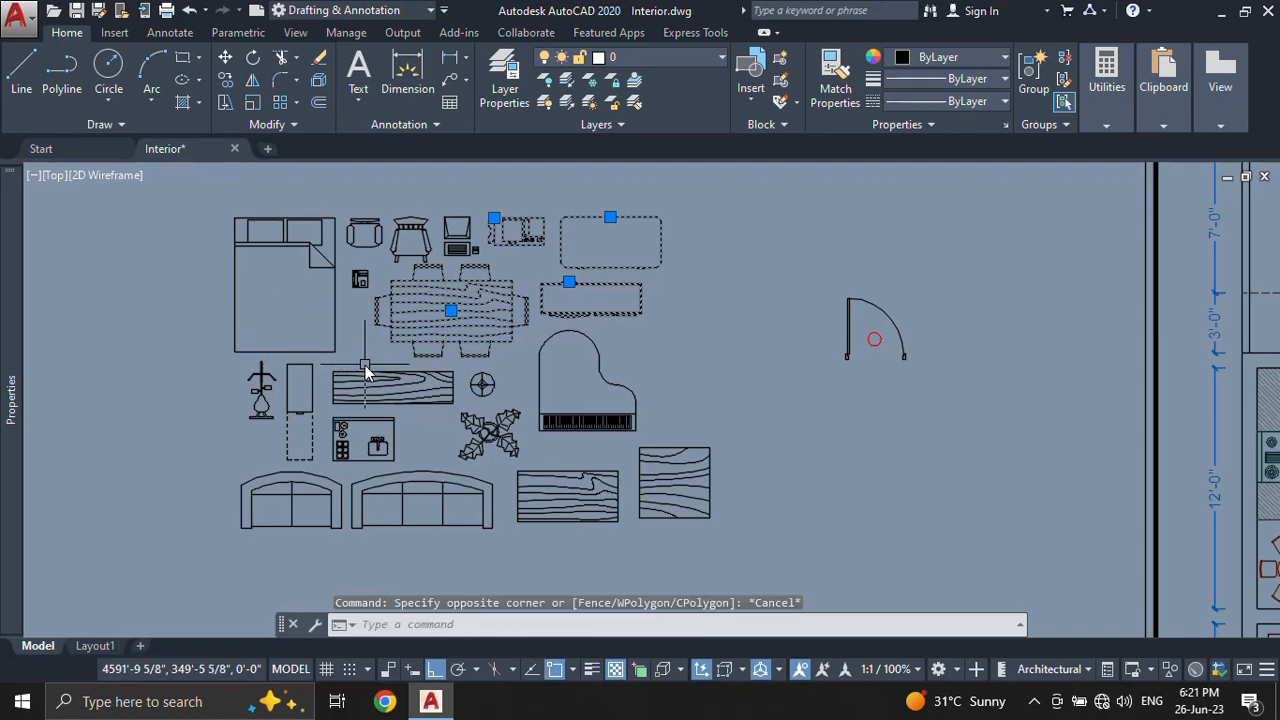
key(Escape)
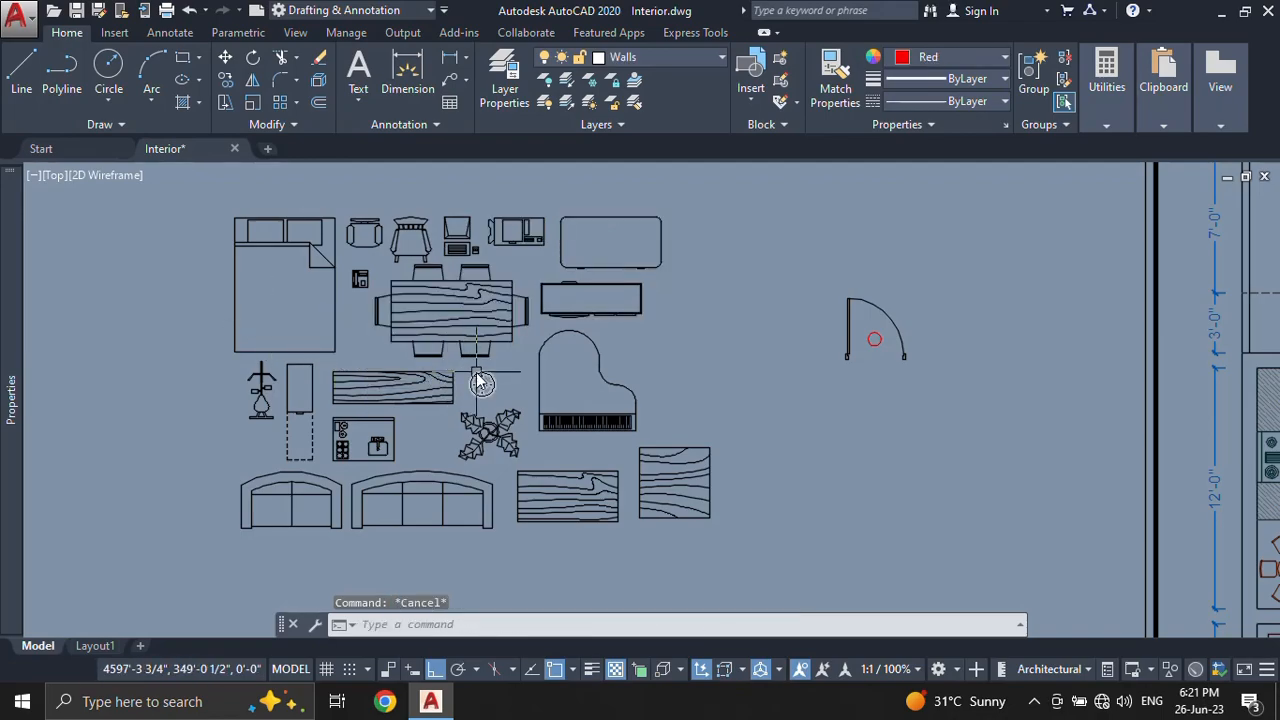
Step: Move the armchair beside the bed straight up, clear of the other furniture pieces
scroll(378, 234, up, 4)
click(366, 268)
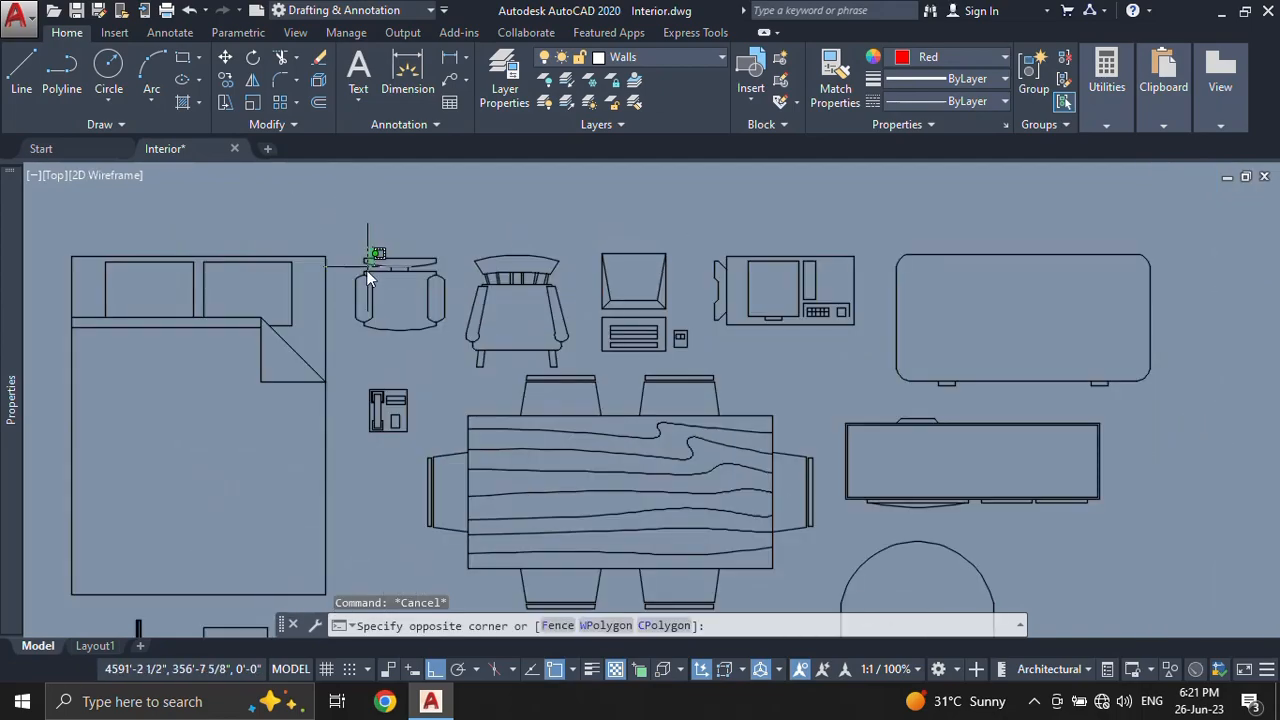
middle_drag(368, 271, 406, 338)
text(m)
key(space)
click(427, 362)
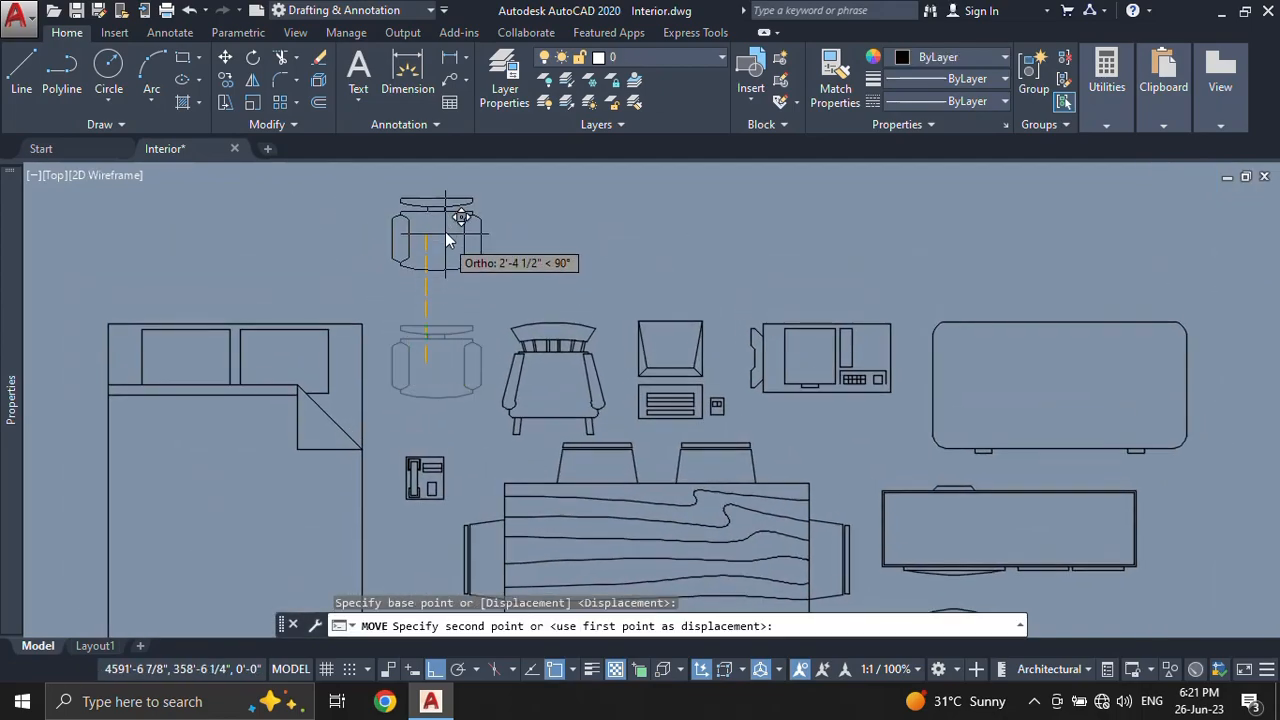
middle_drag(446, 235, 442, 376)
click(421, 241)
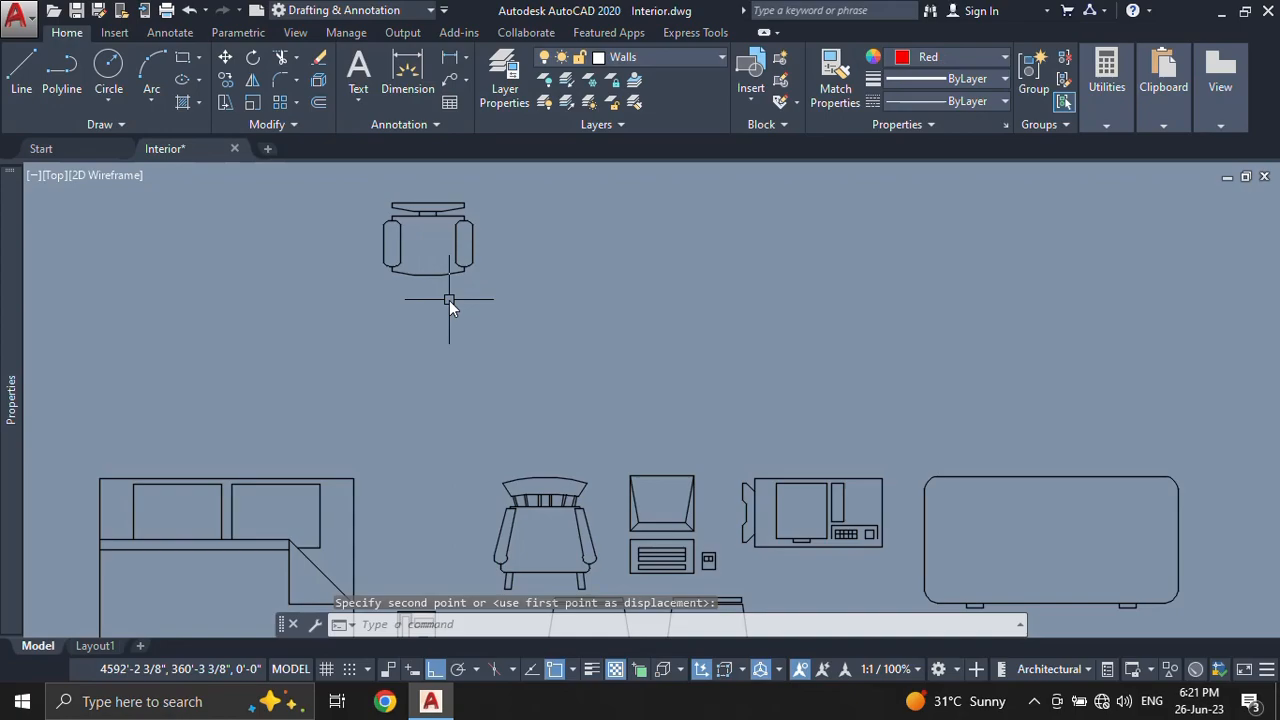
scroll(455, 305, down, 2)
scroll(460, 312, down, 2)
scroll(512, 280, down, 2)
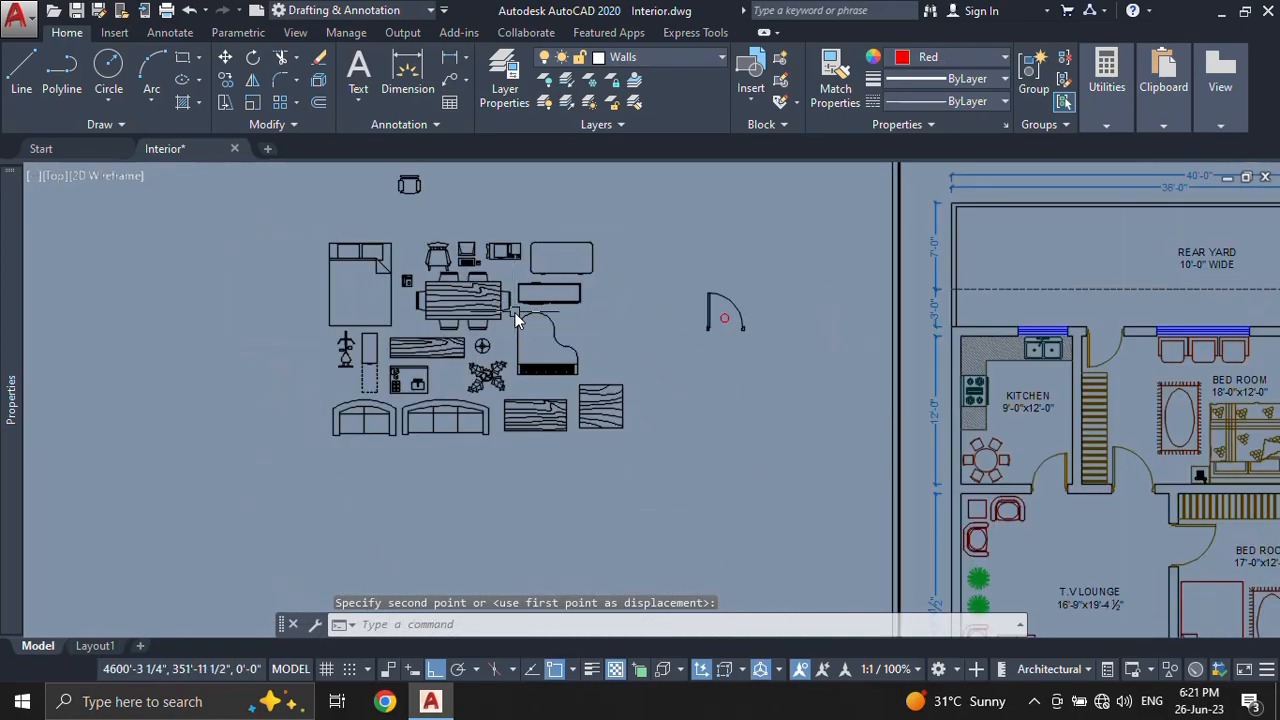
middle_drag(517, 323, 500, 340)
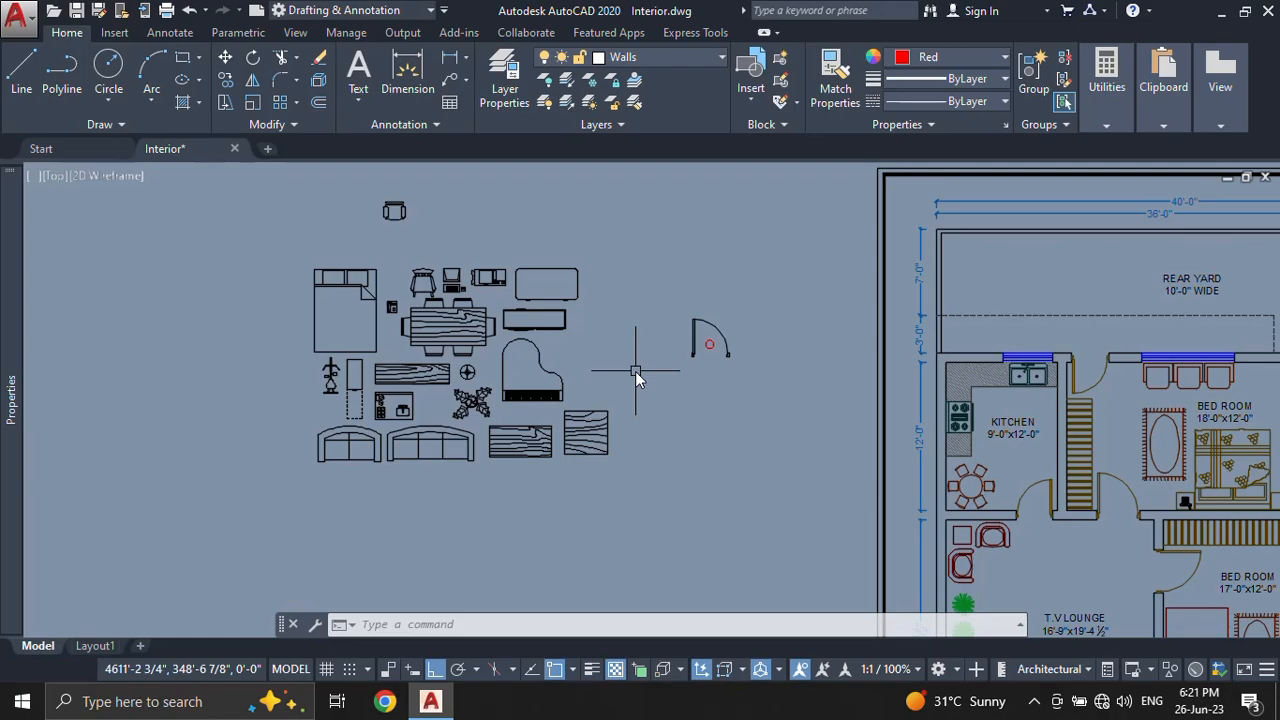
Step: Open the Door block's definition for editing in the Block Editor
scroll(730, 369, up, 2)
middle_drag(730, 369, 697, 415)
scroll(697, 412, up, 3)
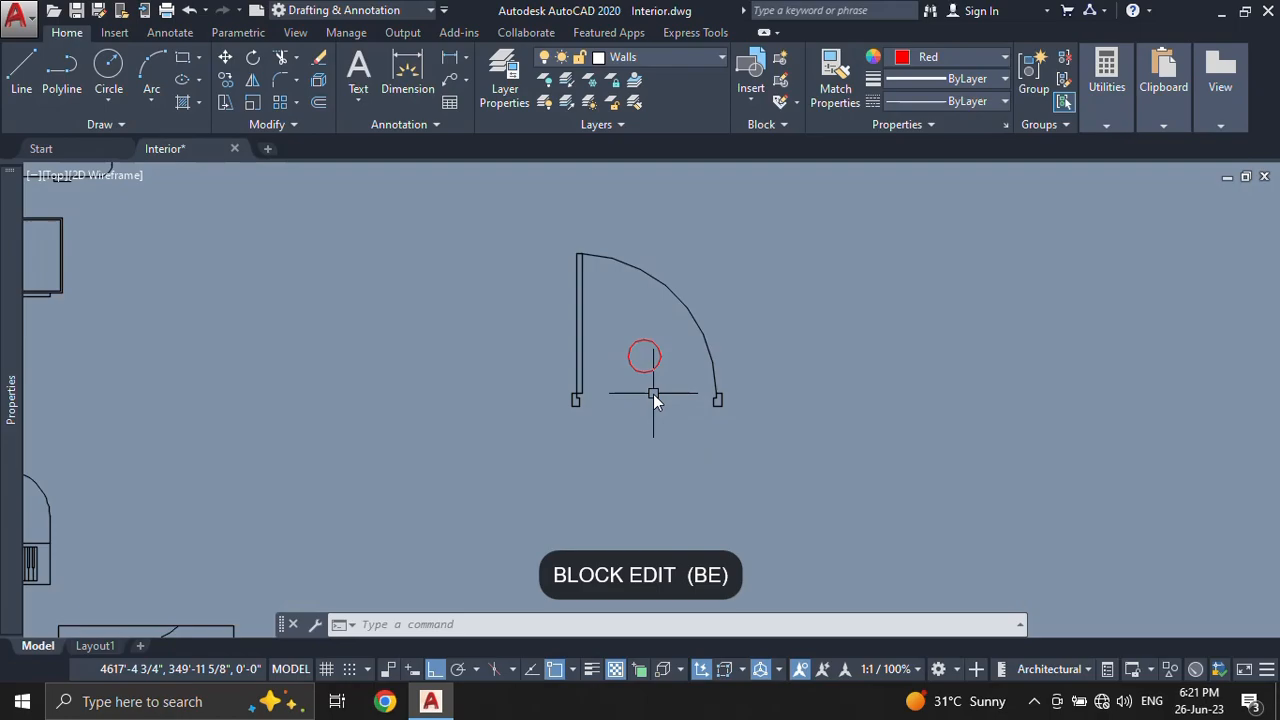
double_click(580, 302)
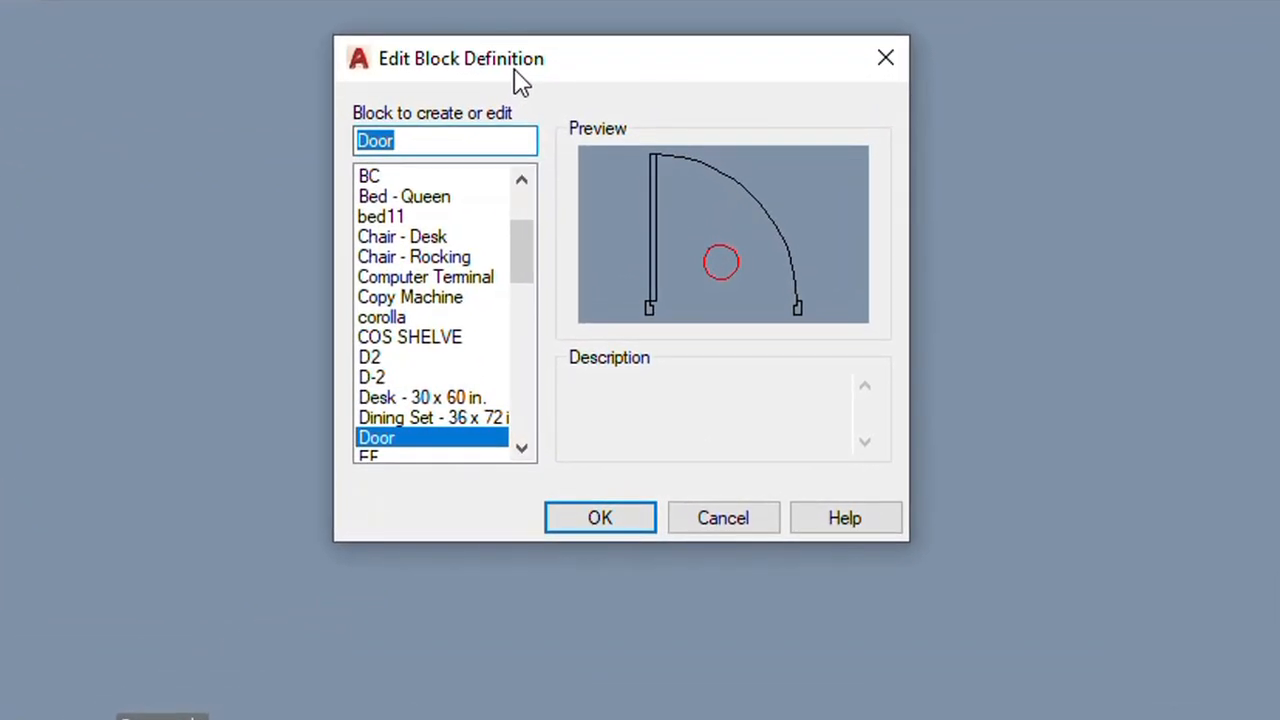
scroll(523, 290, down, 3)
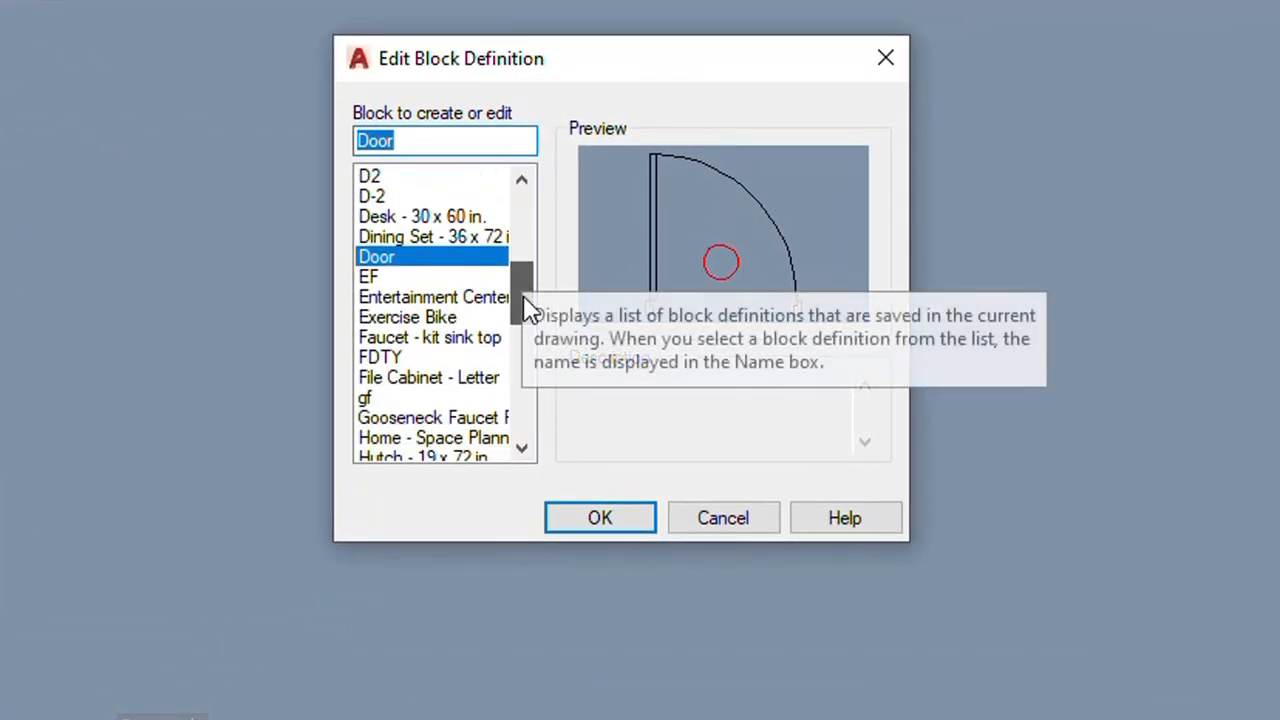
click(601, 519)
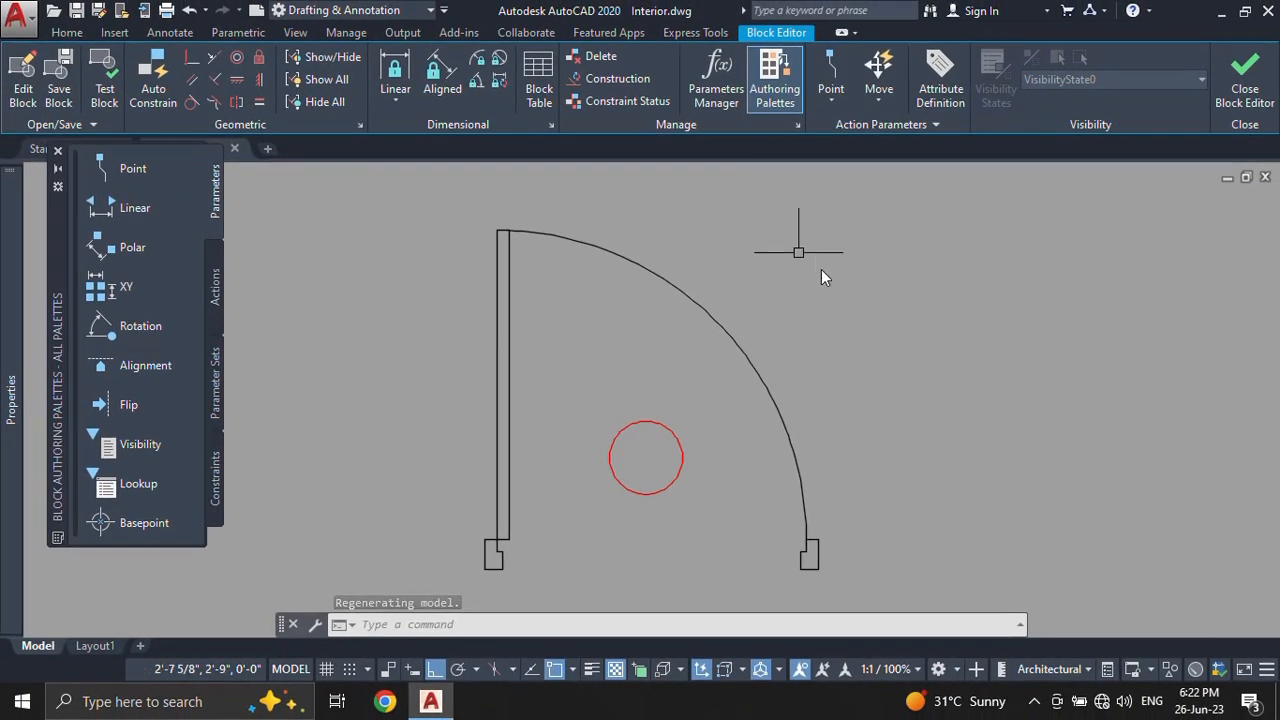
middle_drag(620, 440, 634, 414)
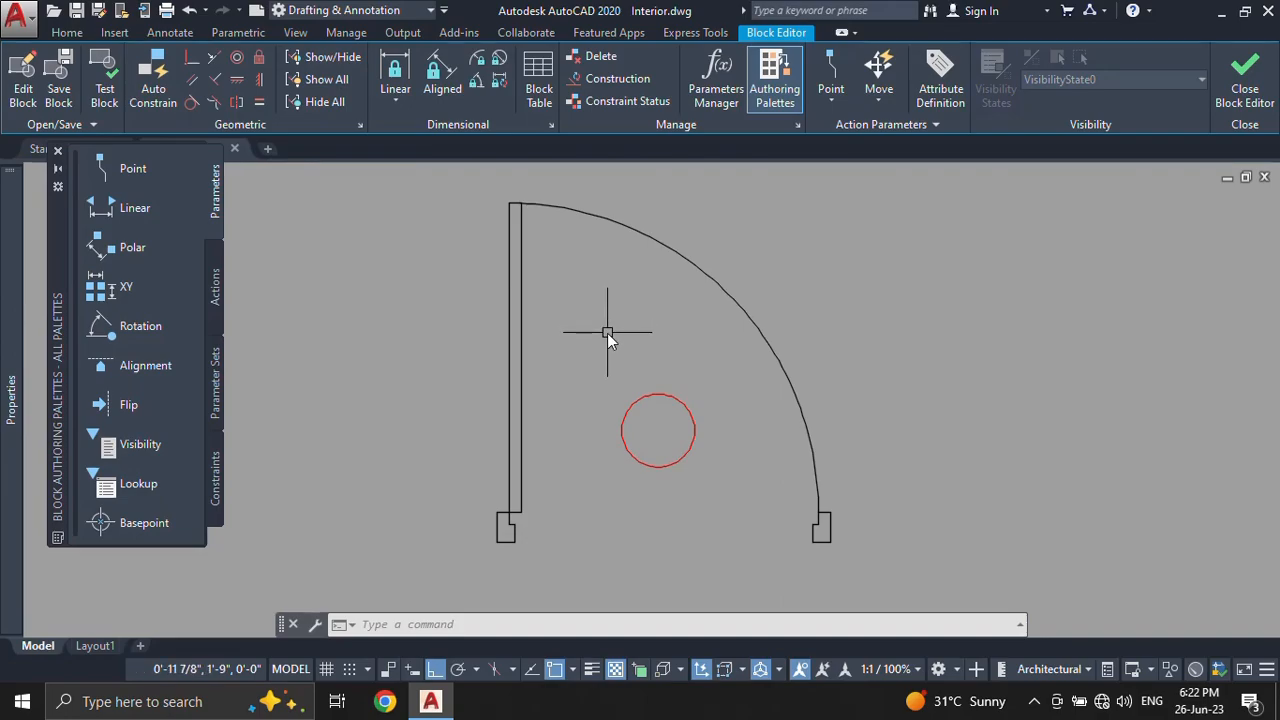
Step: Erase the red circle inside the door swing from the block definition
click(773, 271)
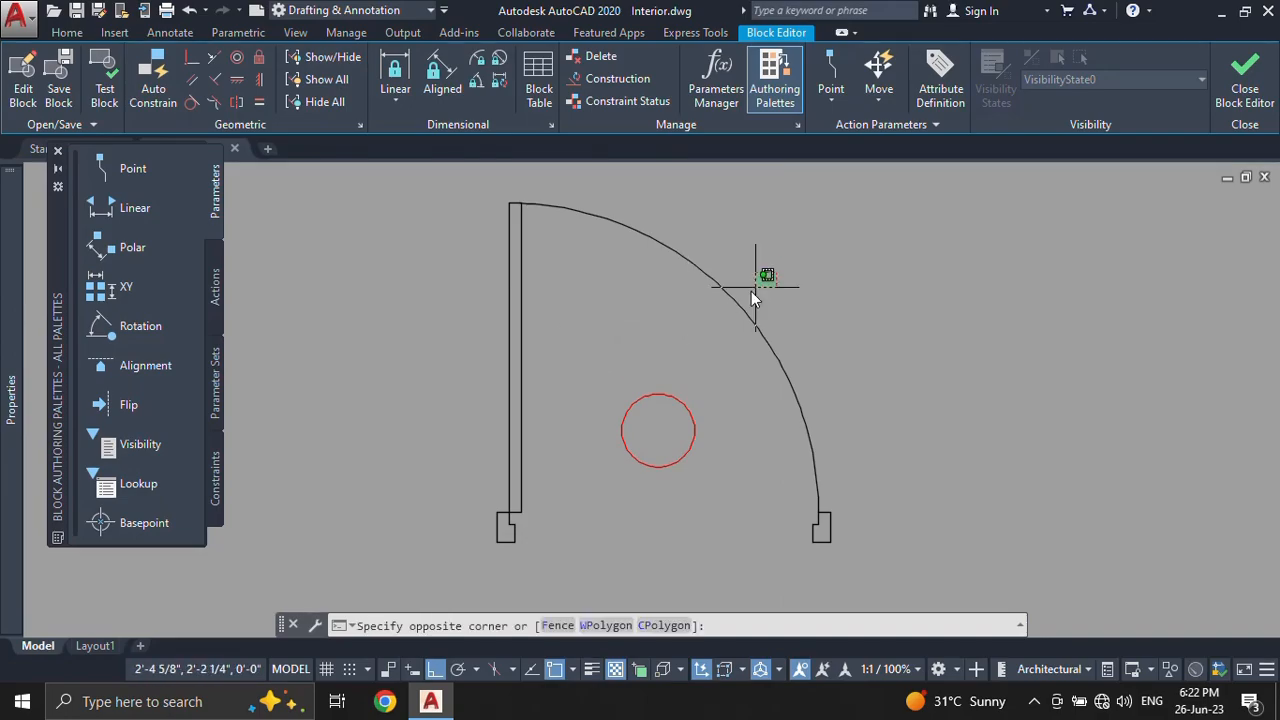
click(695, 314)
click(530, 362)
click(495, 360)
click(514, 357)
key(Escape)
click(697, 363)
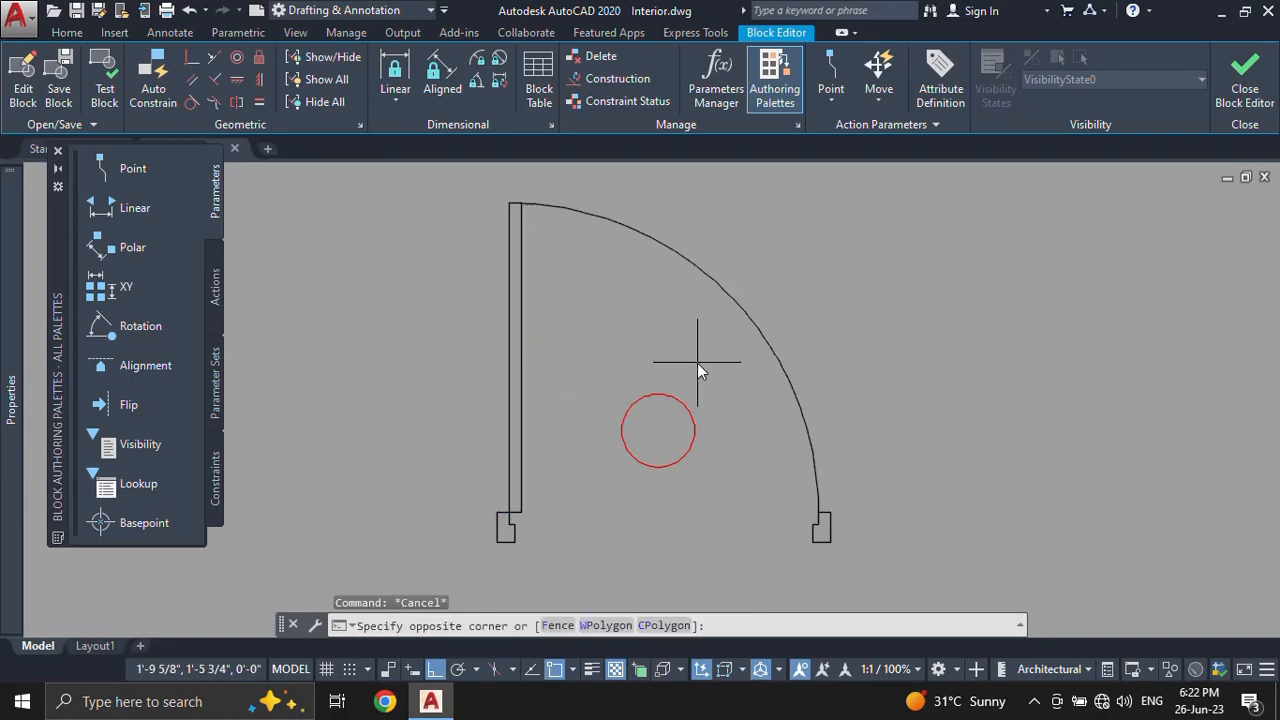
click(612, 482)
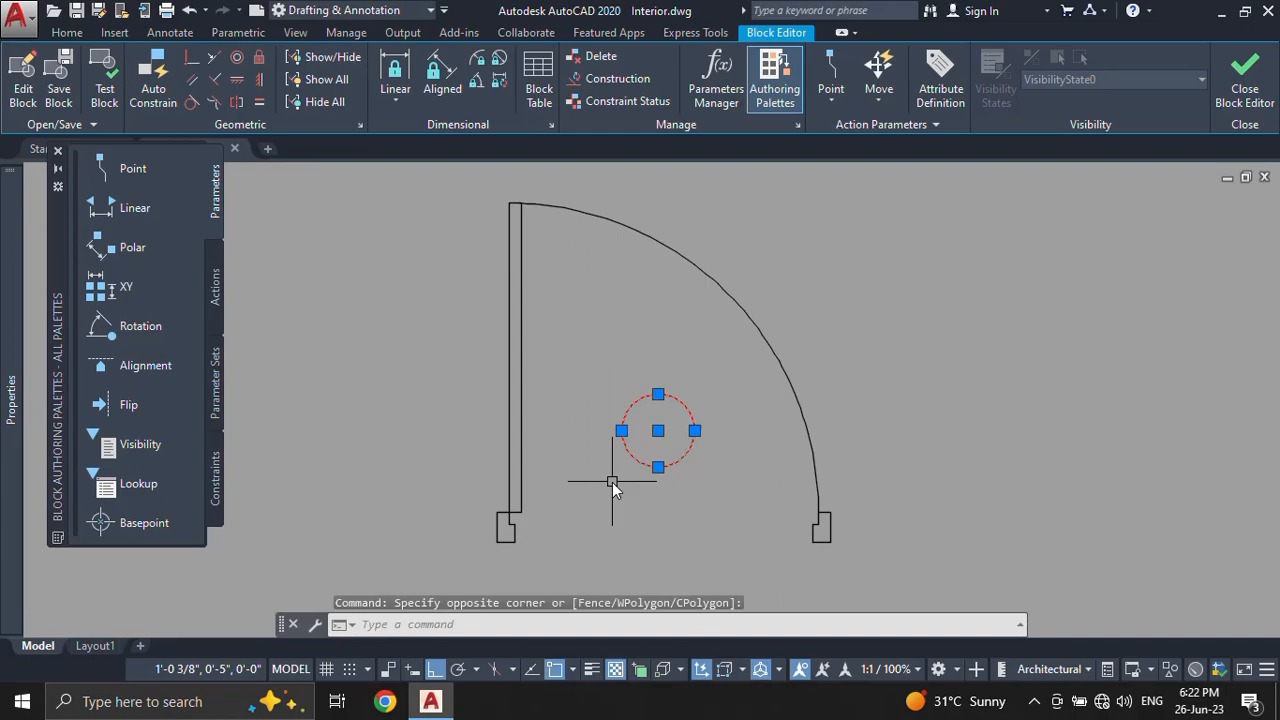
text(e)
key(Return)
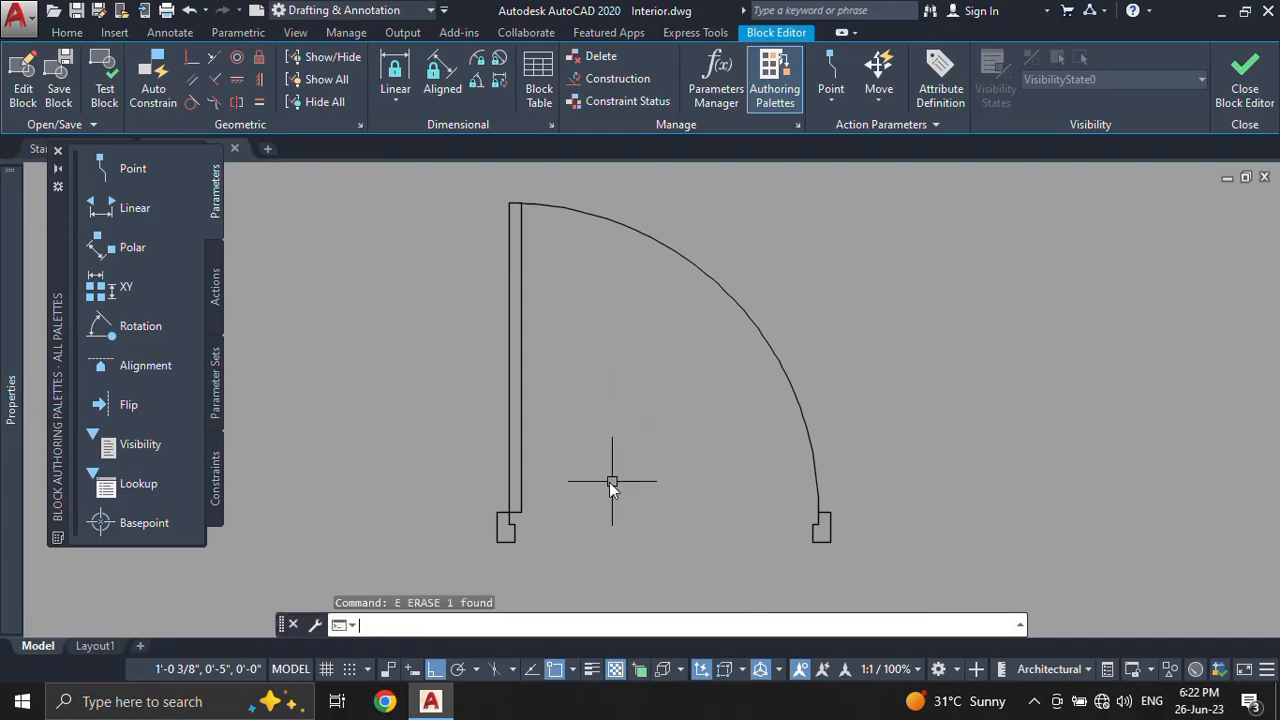
Step: Draw a horizontal line inside the door swing, a little above the two door jambs
text(l)
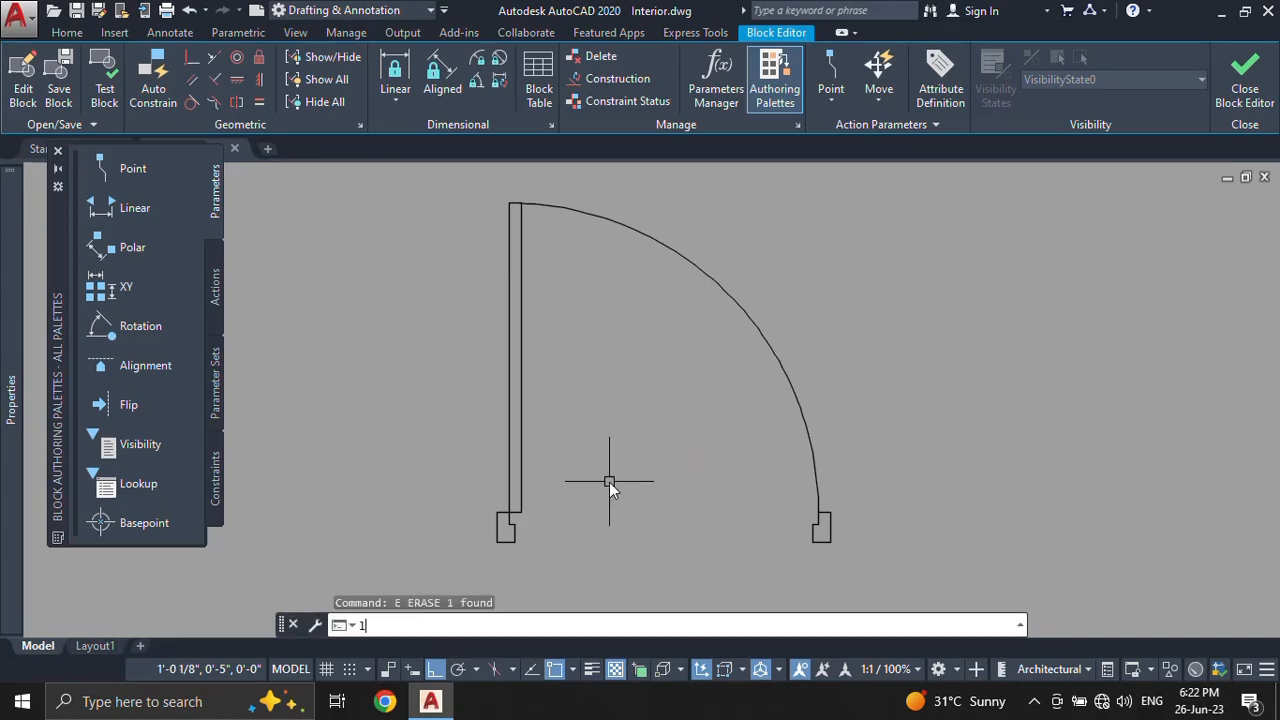
key(Return)
click(777, 461)
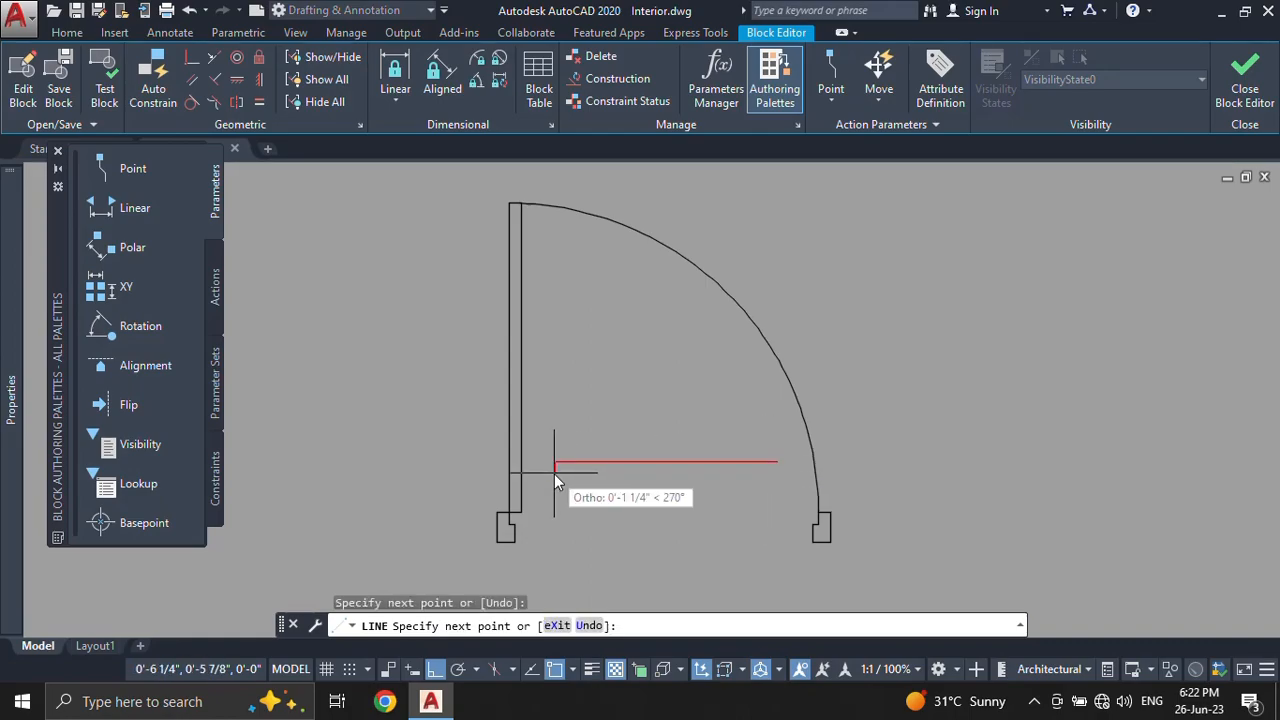
key(Escape)
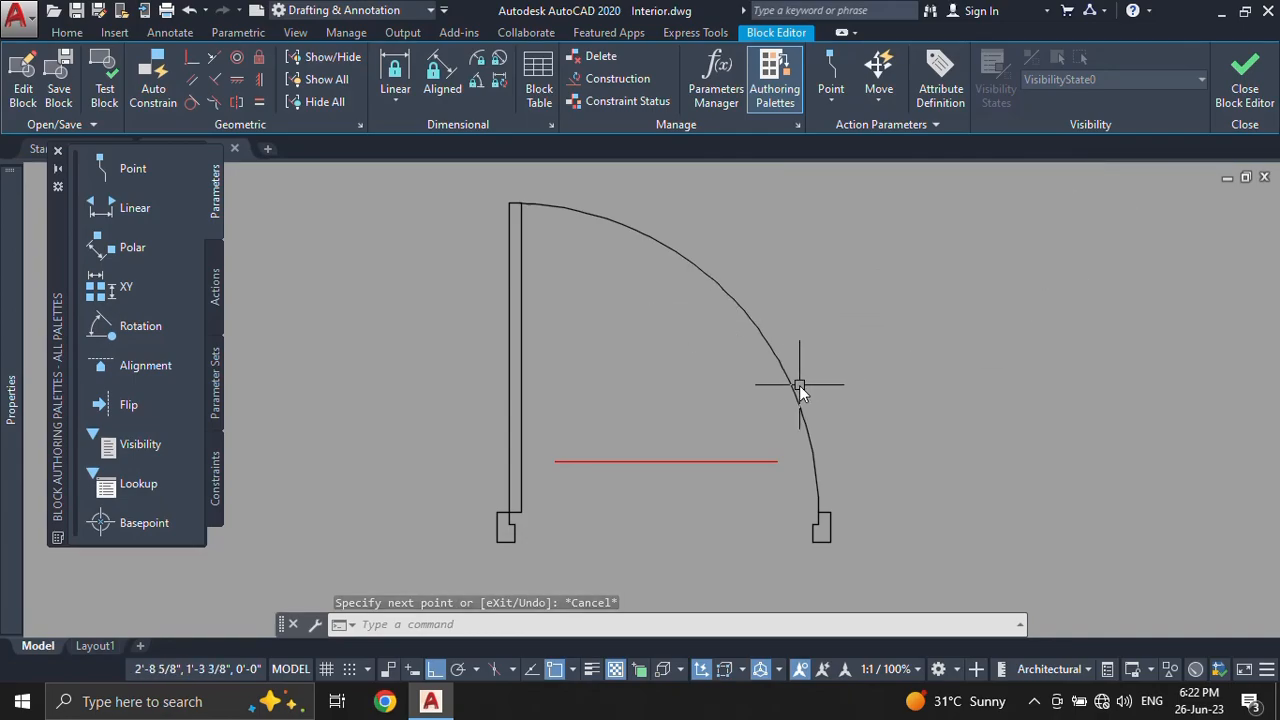
Step: Close the Block Editor, saving the changes to the Door block
click(1246, 92)
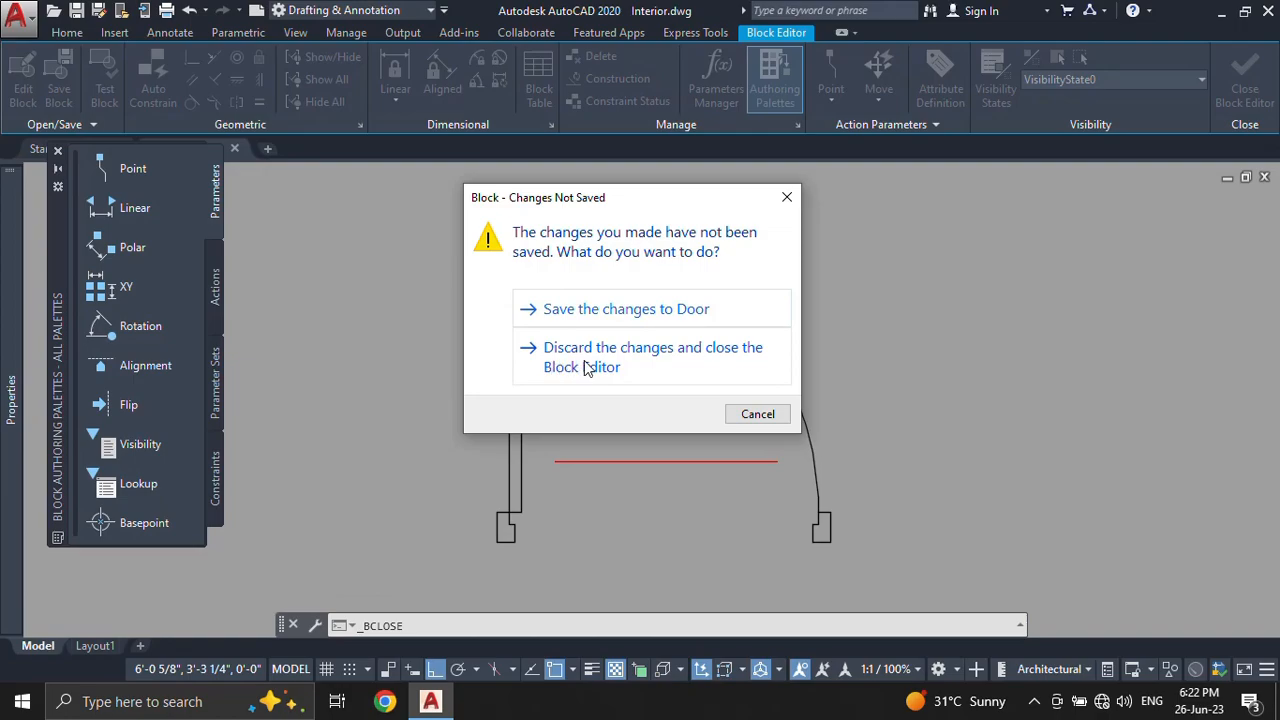
click(597, 310)
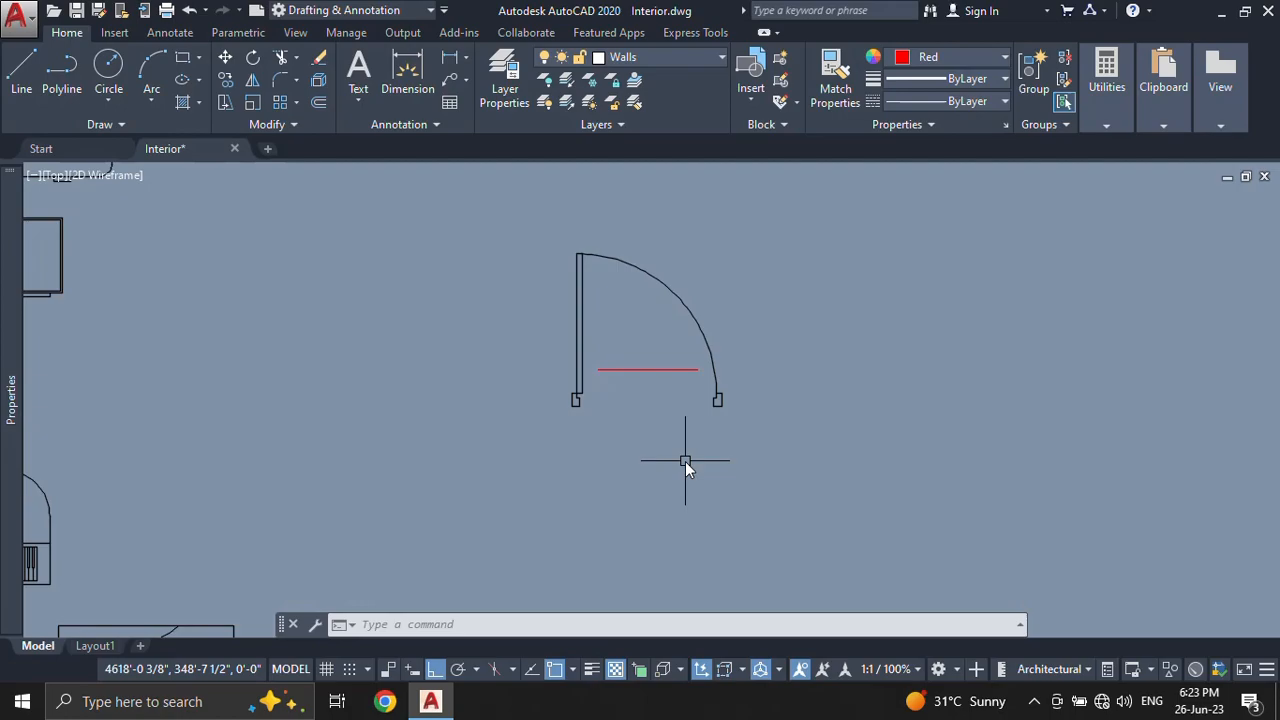
scroll(685, 461, down, 4)
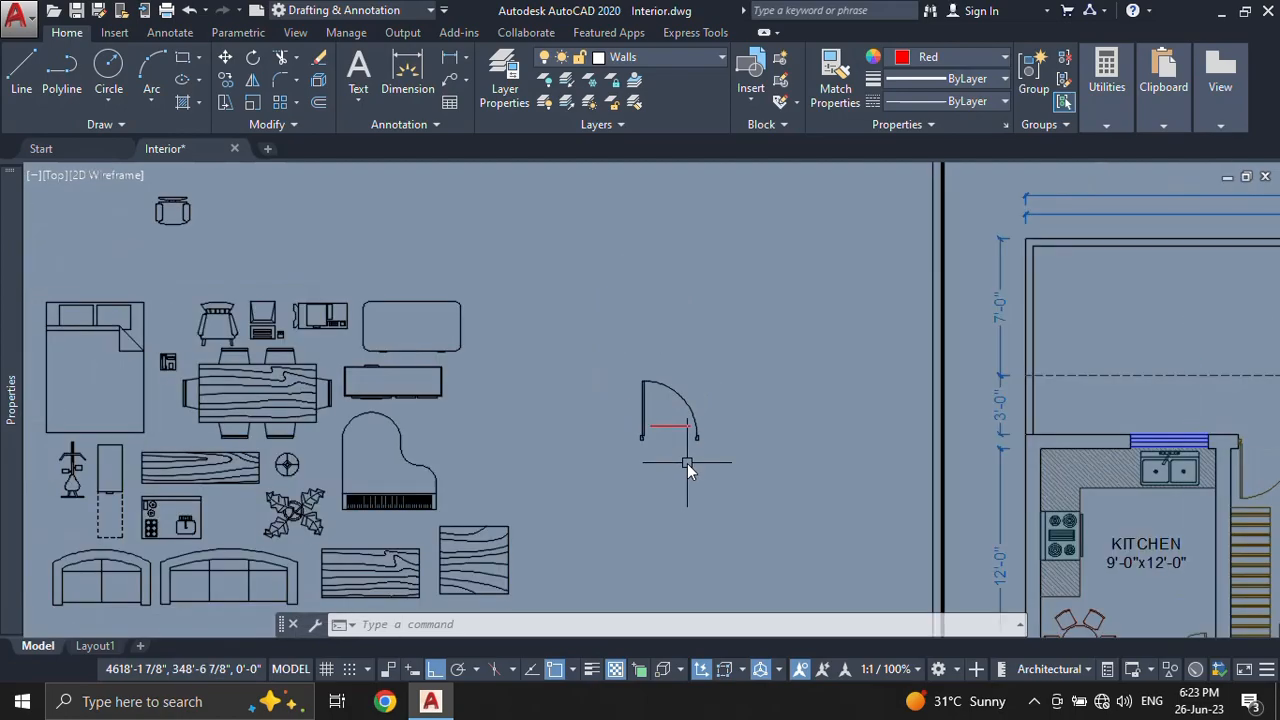
mouse_move(591, 466)
middle_down()
mouse_move(729, 391)
mouse_move(714, 428)
middle_up()
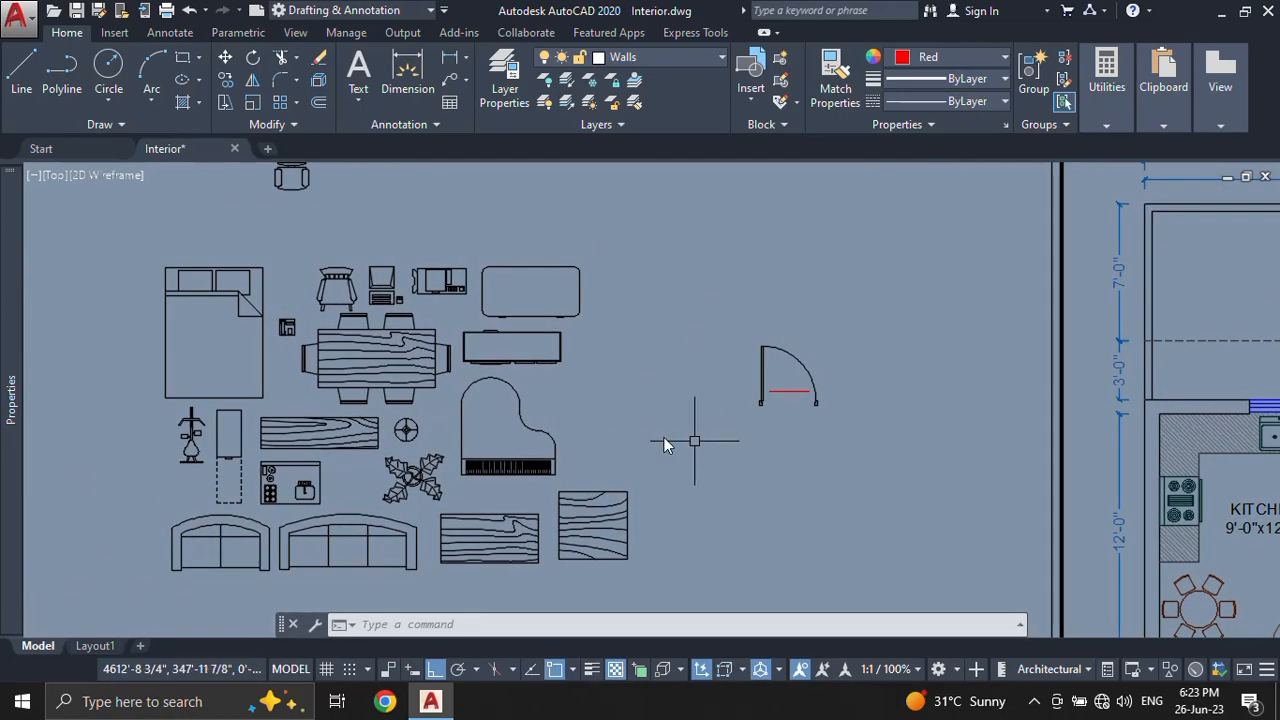
scroll(660, 440, down, 2)
scroll(534, 417, up, 2)
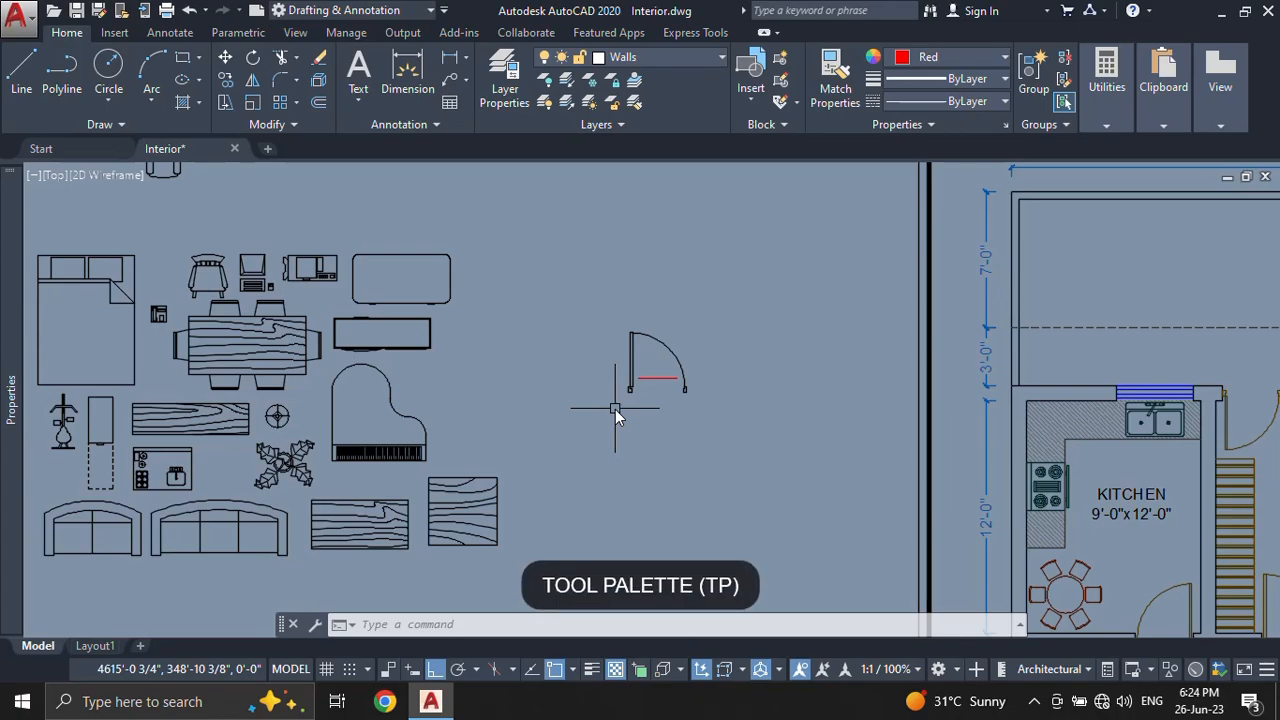
Step: Show the Tool Palettes and browse the Mechanical, Electrical, Civil and Structural samples
click(297, 33)
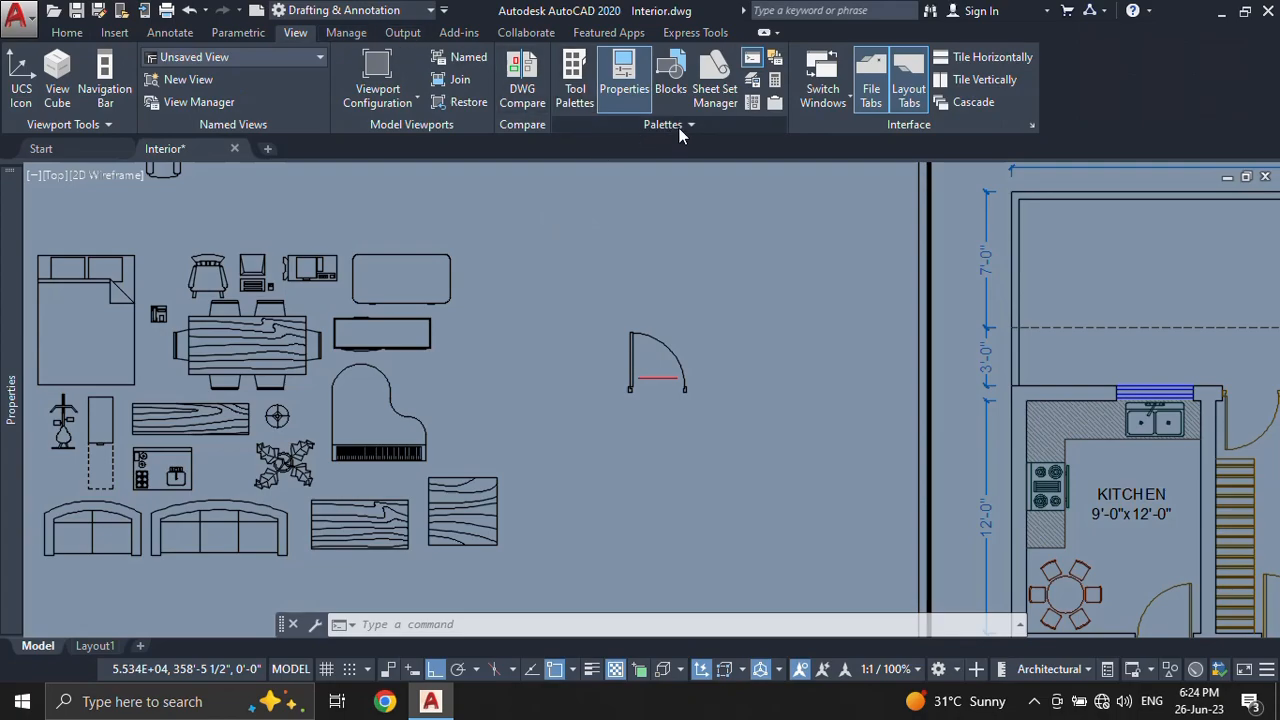
click(575, 95)
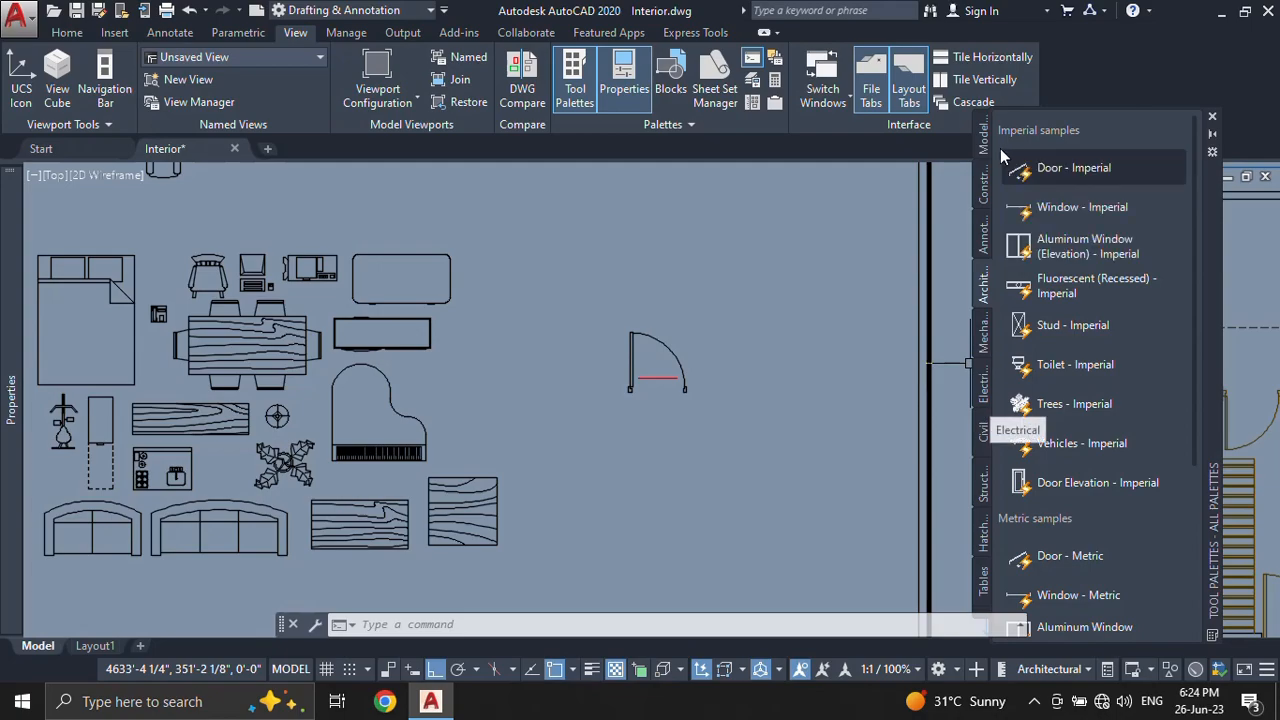
click(981, 341)
click(986, 398)
click(985, 432)
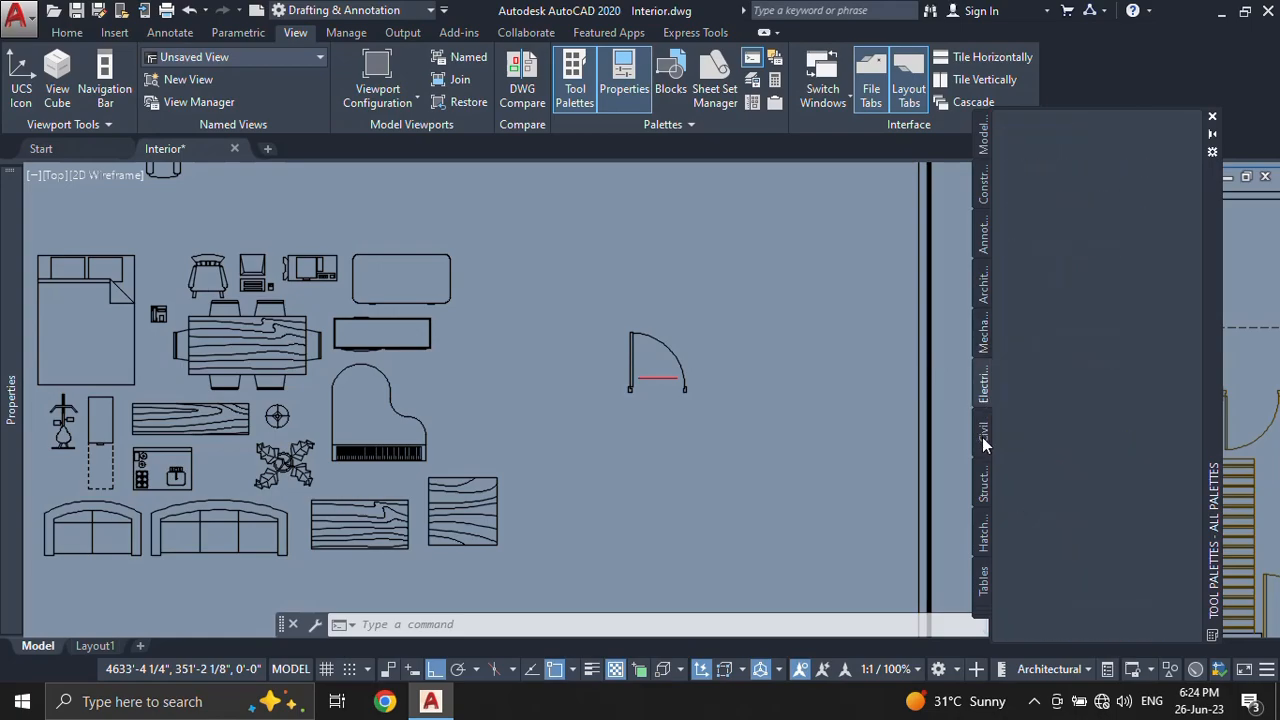
click(986, 502)
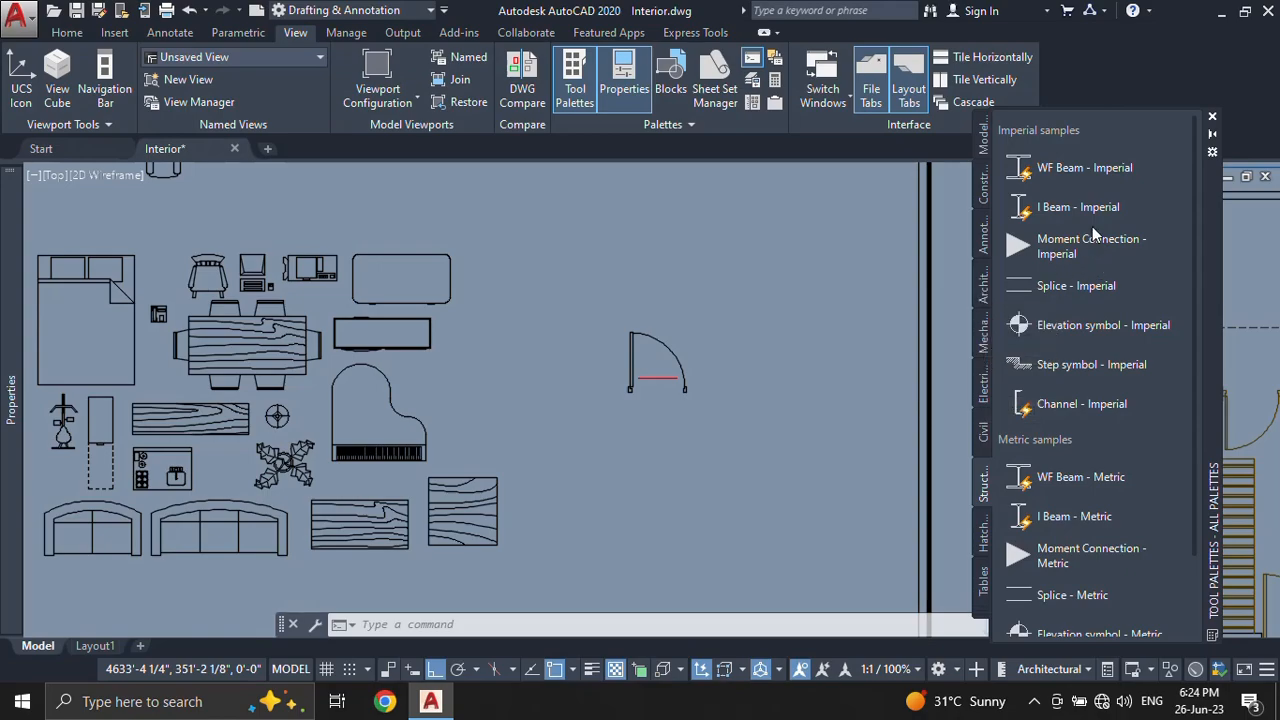
Step: Insert the Door - Imperial block from the Architectural samples in the empty space above the Door block
click(984, 290)
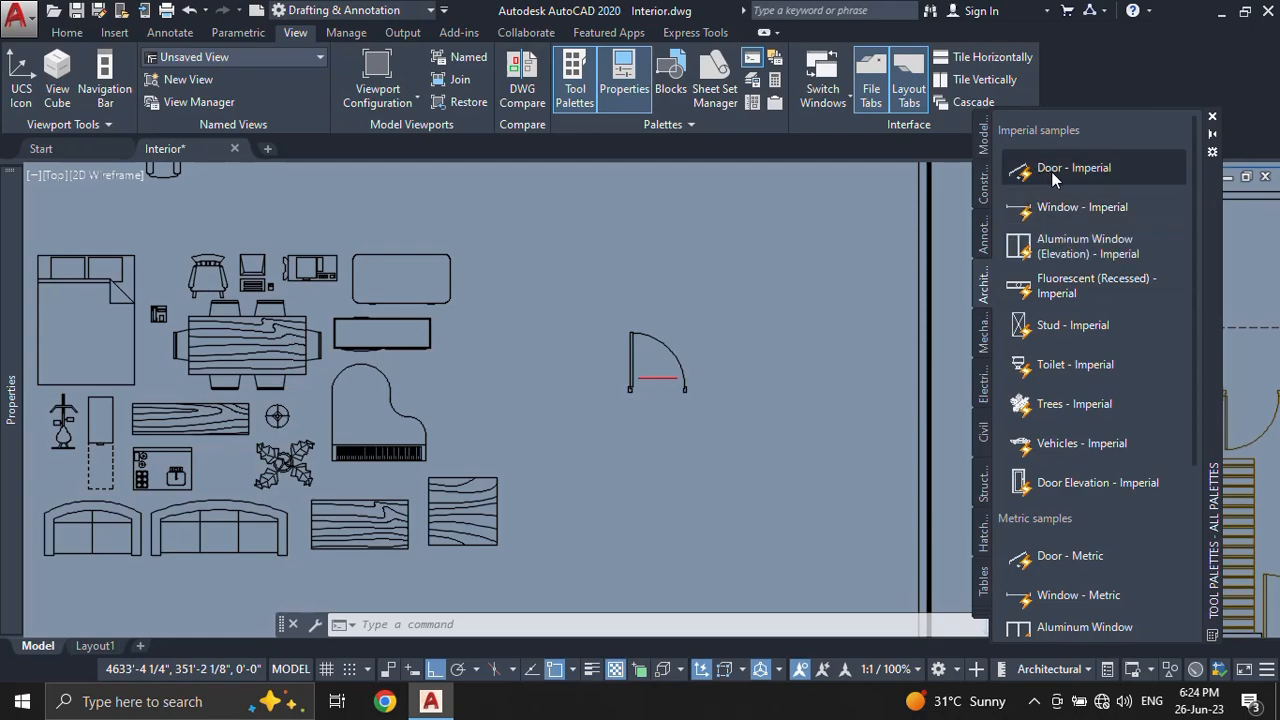
click(1051, 171)
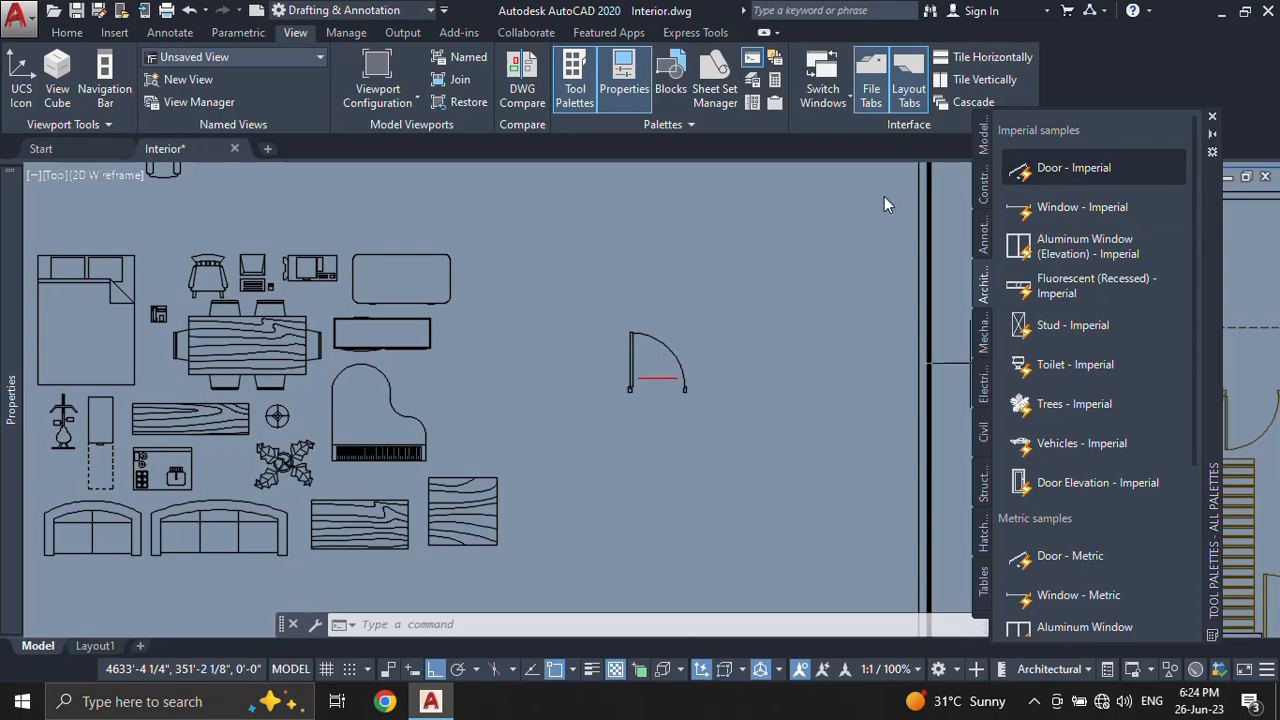
click(709, 260)
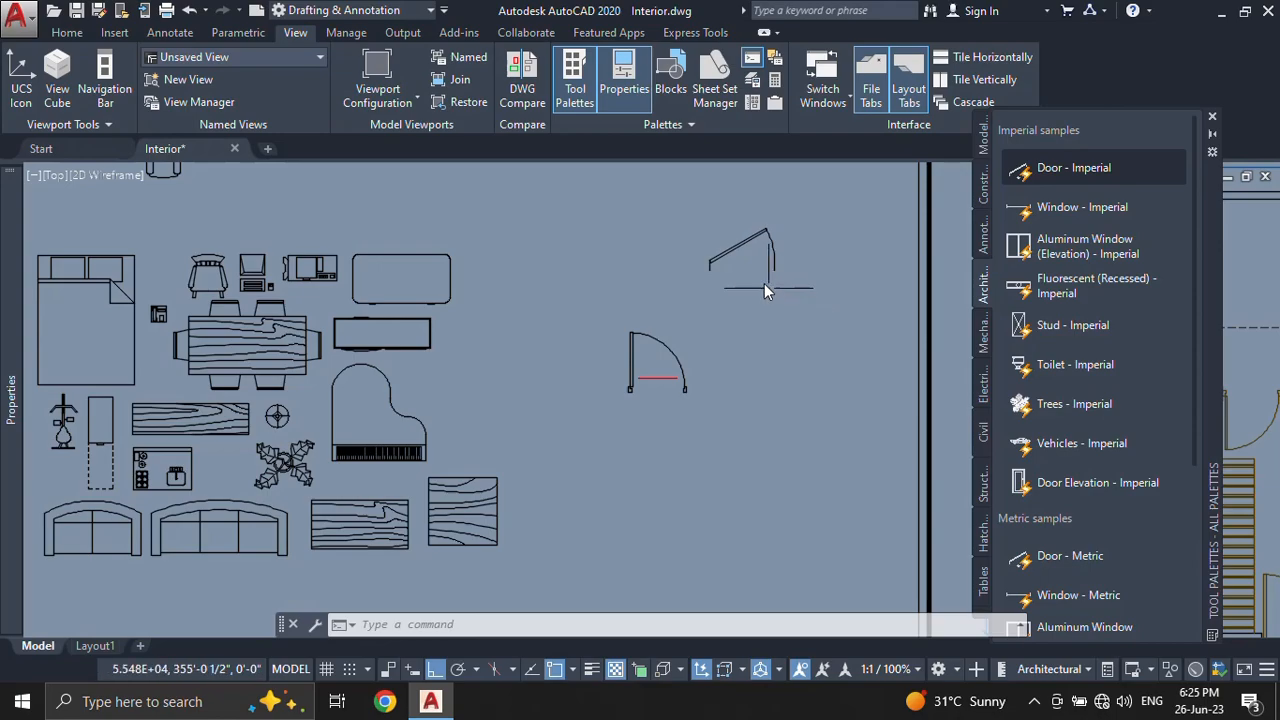
Step: Move the inserted Door - Imperial block straight down so it sits beside the Door block
scroll(735, 239, up, 2)
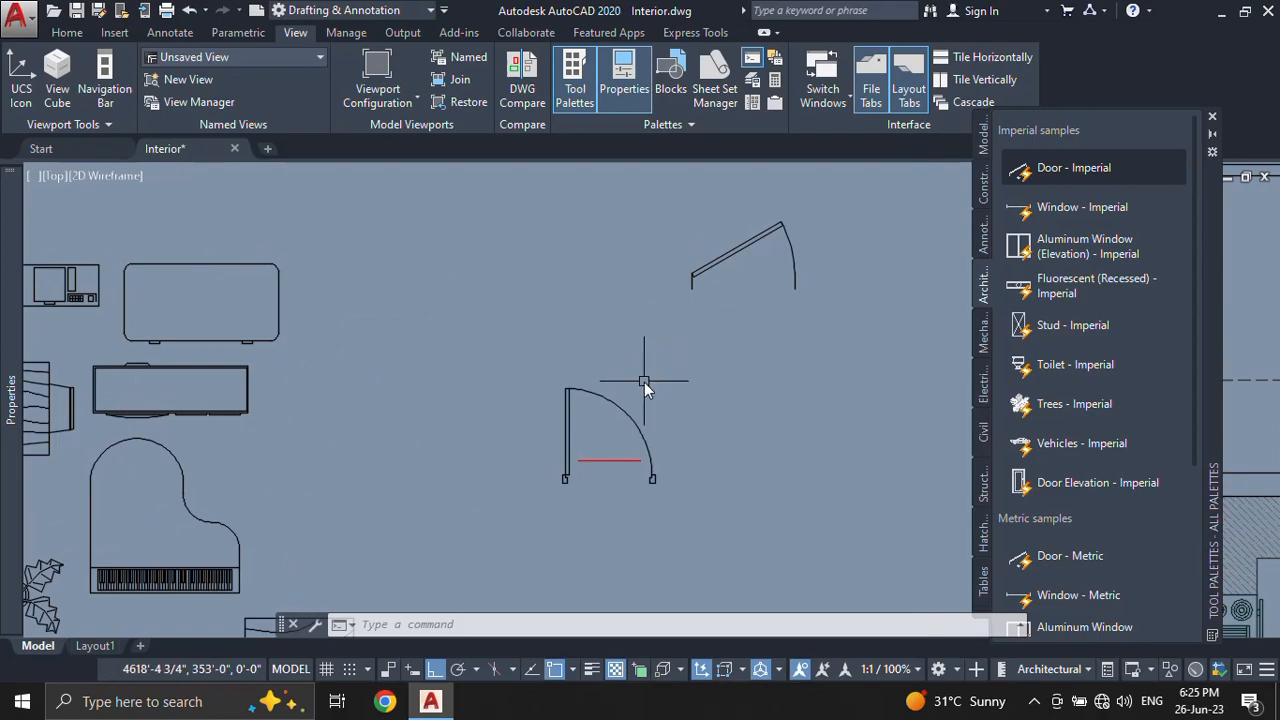
middle_drag(644, 382, 621, 362)
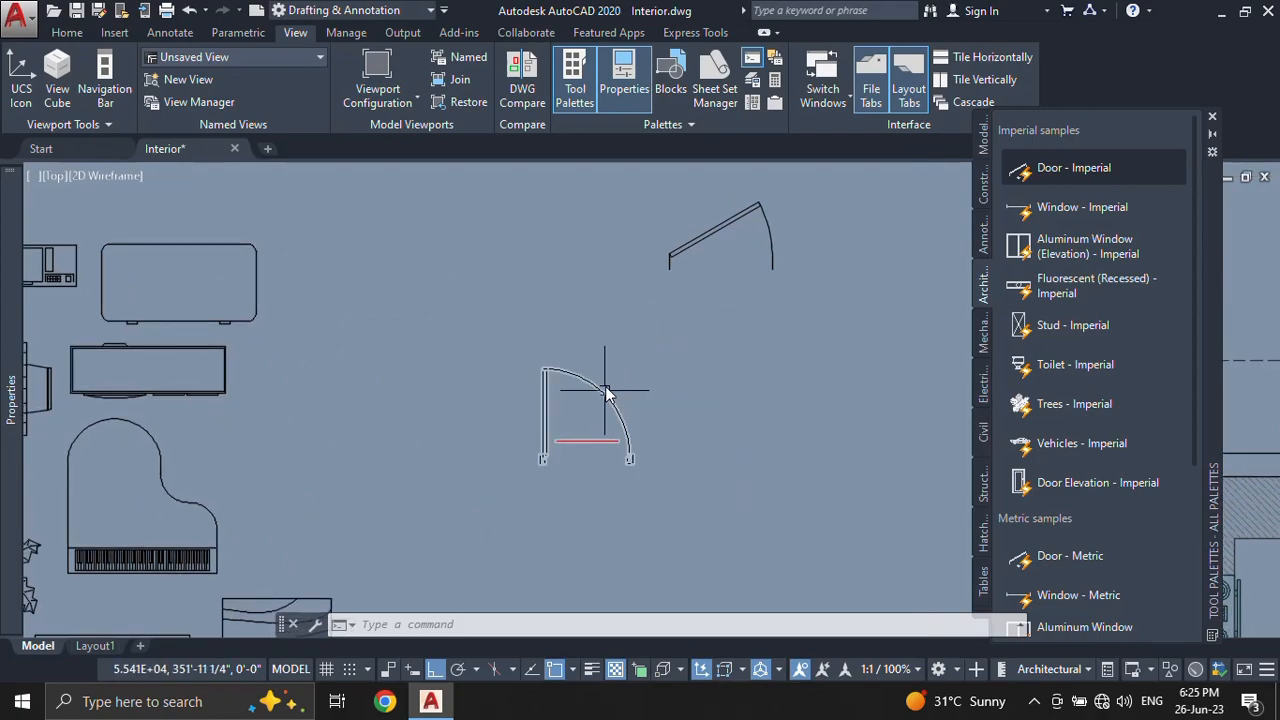
middle_drag(660, 372, 595, 401)
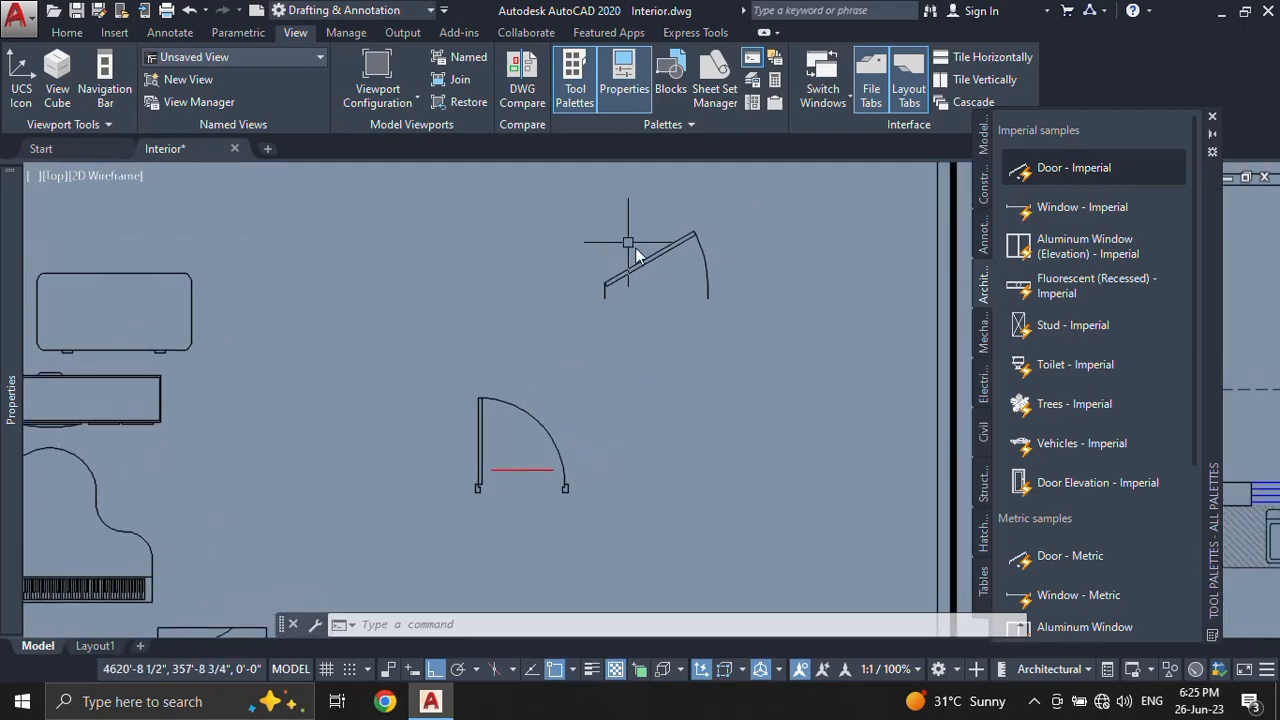
middle_drag(628, 243, 596, 292)
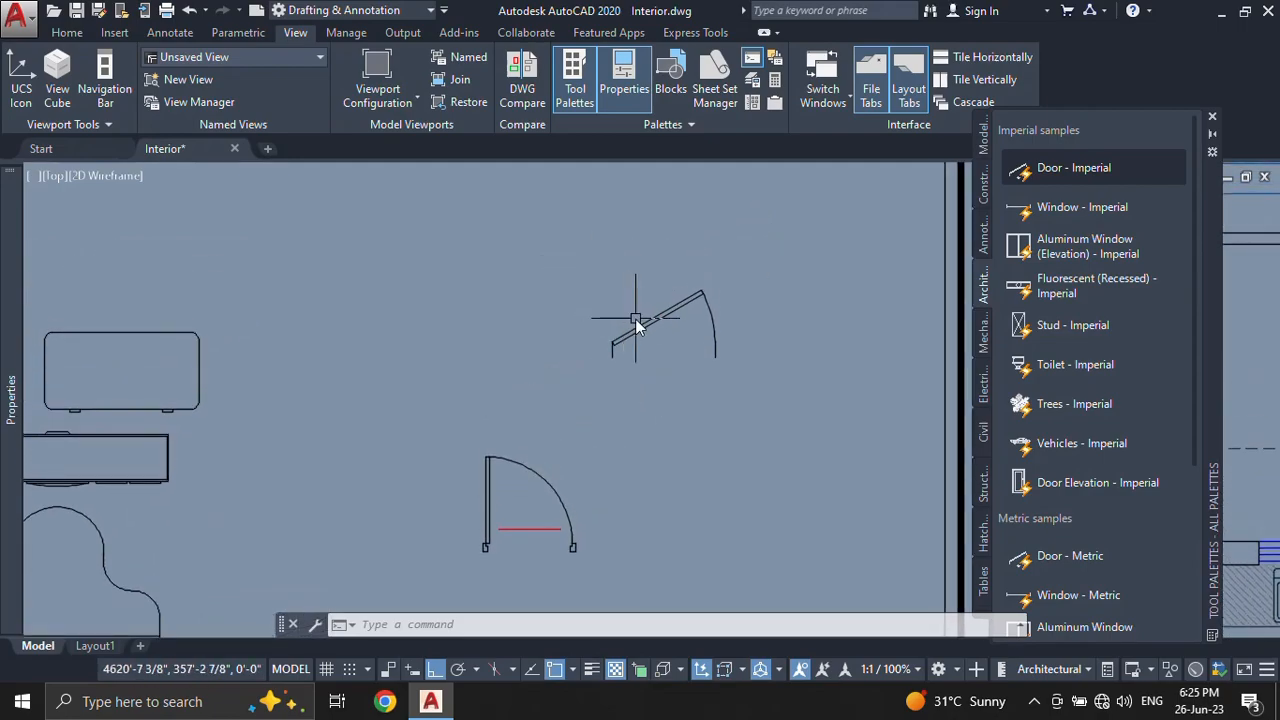
mouse_move(653, 336)
middle_down()
mouse_move(655, 291)
mouse_move(698, 291)
middle_up()
click(656, 275)
text(m)
key(Return)
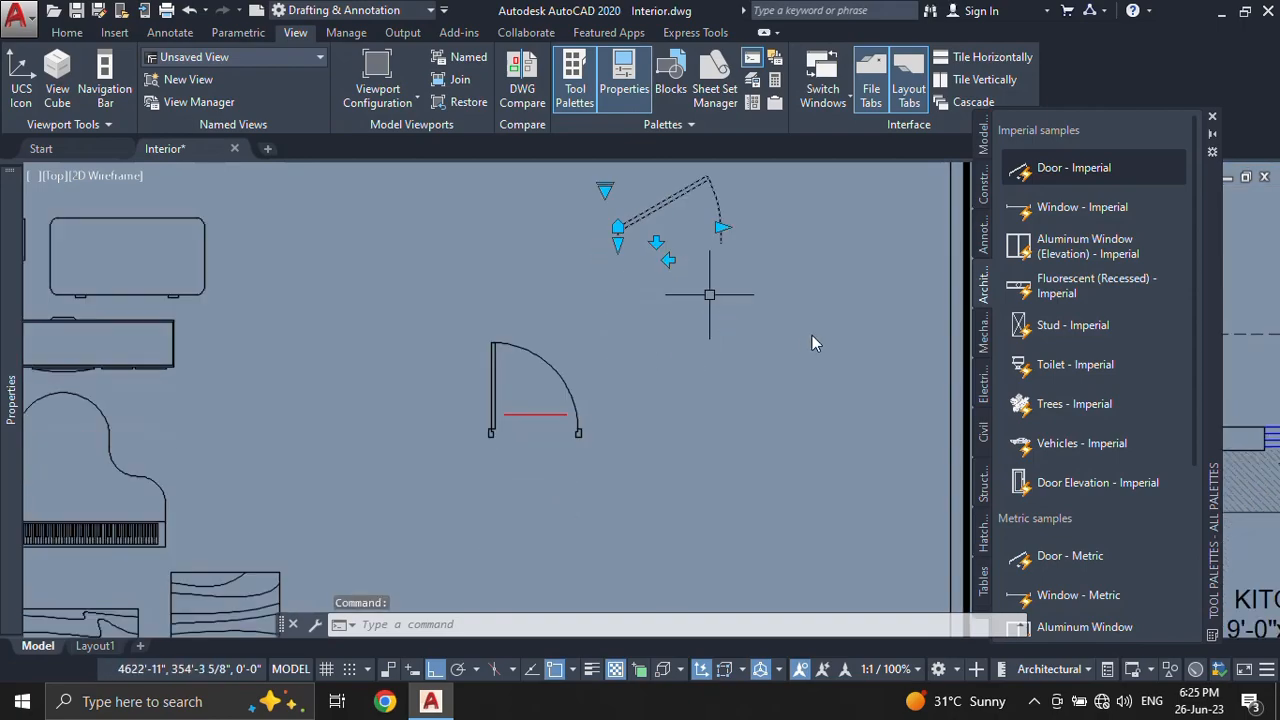
click(879, 254)
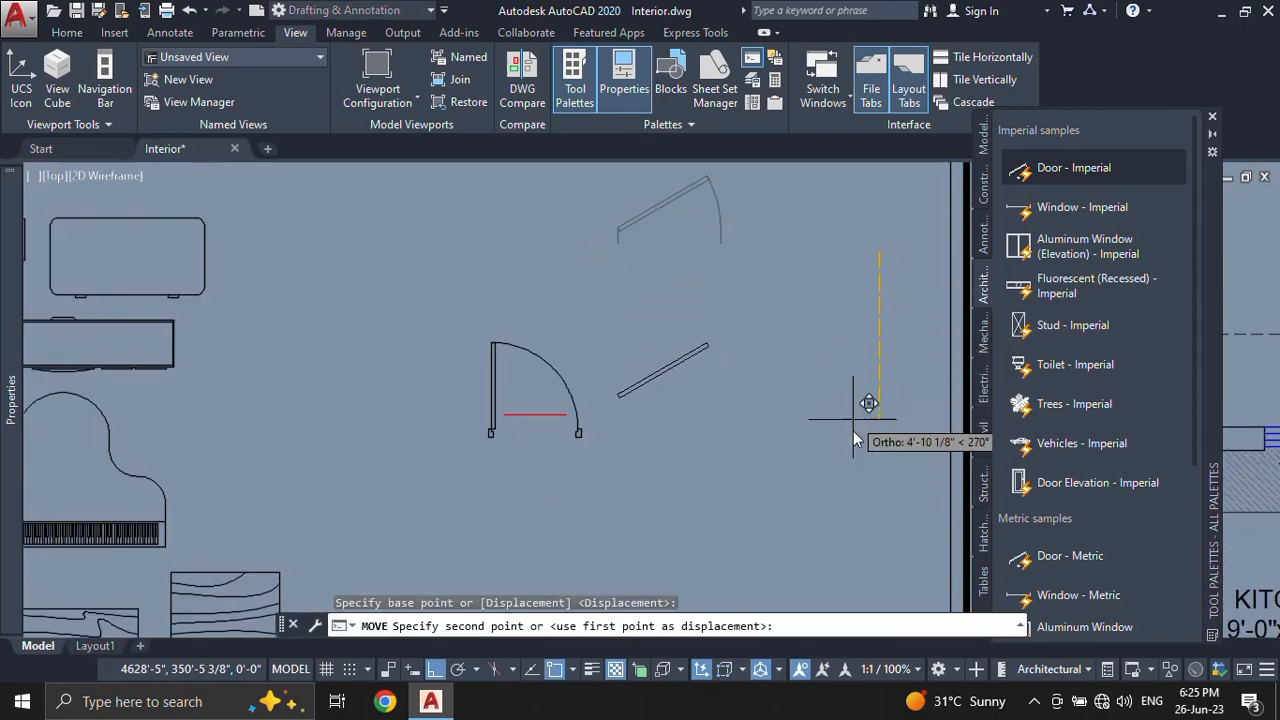
click(849, 451)
Step: Select the plain Door block to examine its grips, and clear the selection
scroll(591, 411, up, 2)
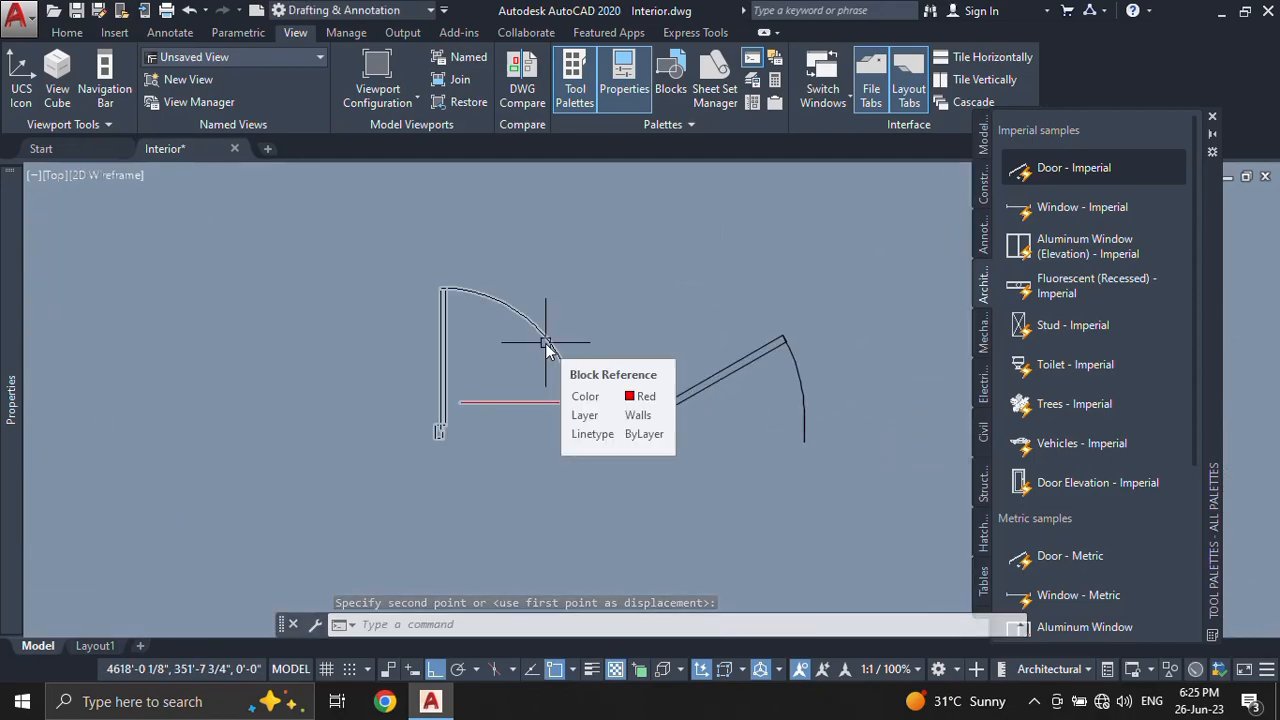
click(546, 344)
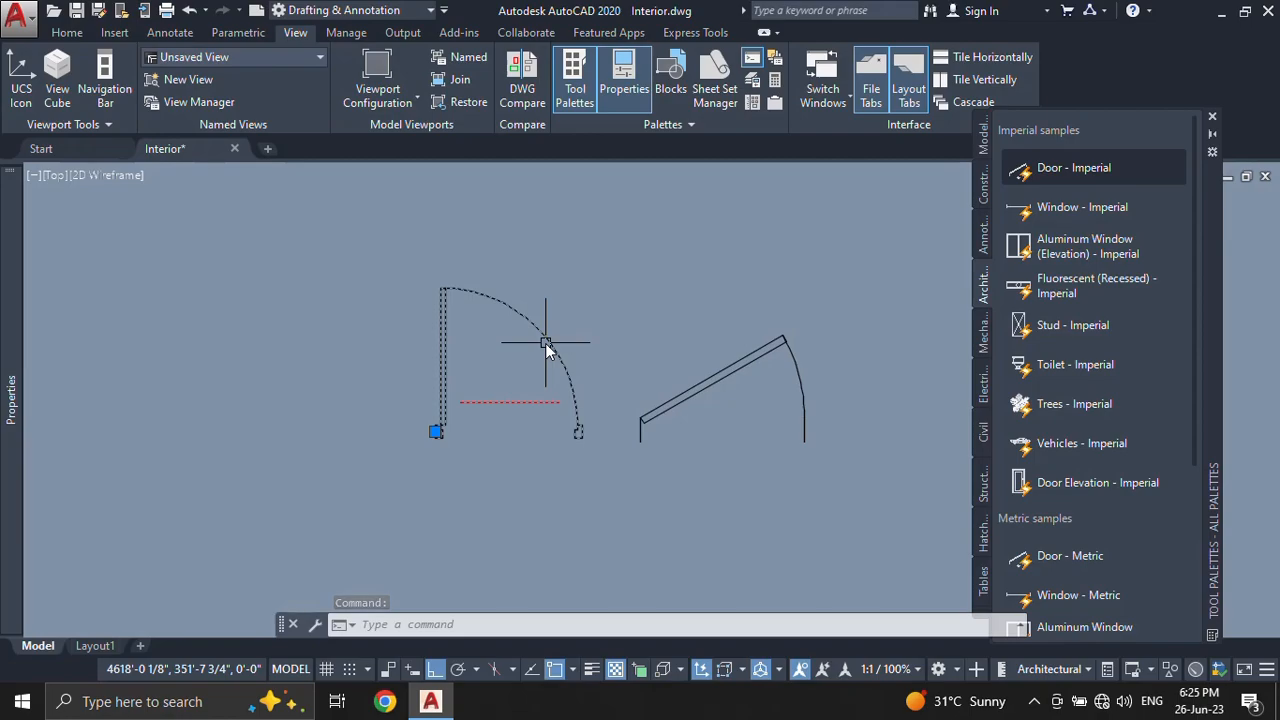
key(Escape)
Step: Flip the Door - Imperial block to swing downward and to hinge on the opposite side, using its dynamic flip grips
click(700, 397)
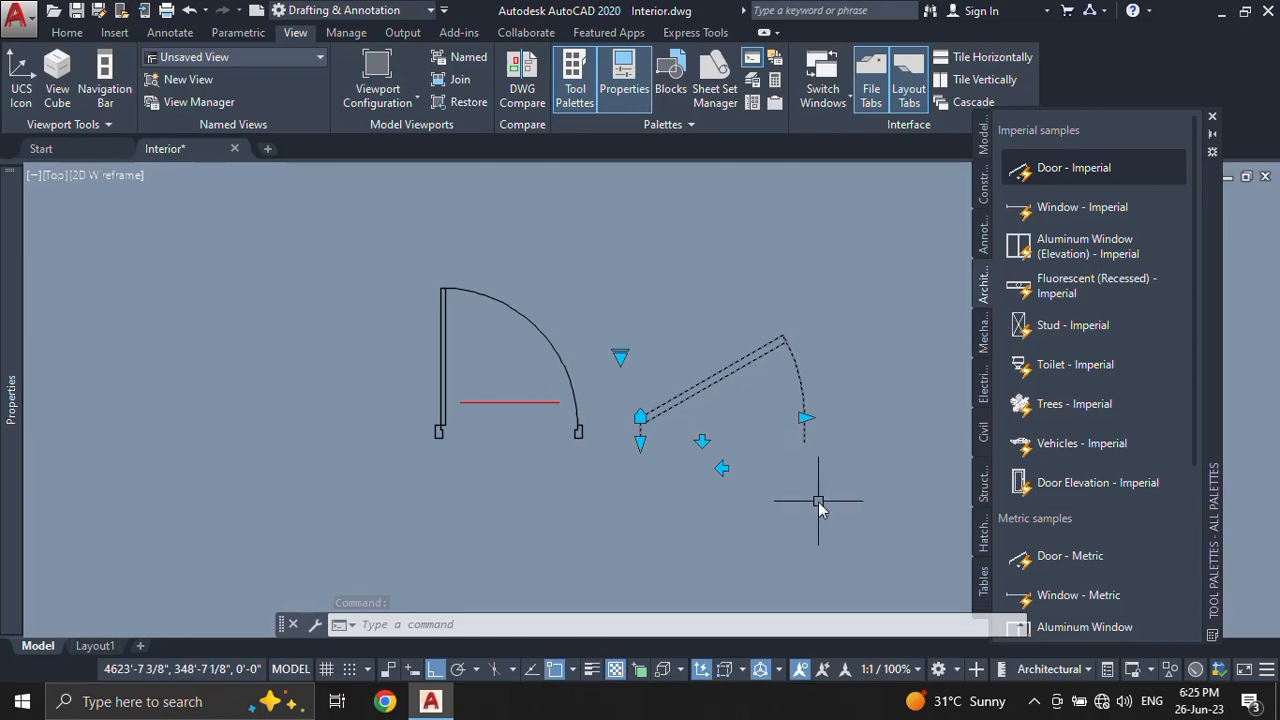
click(702, 441)
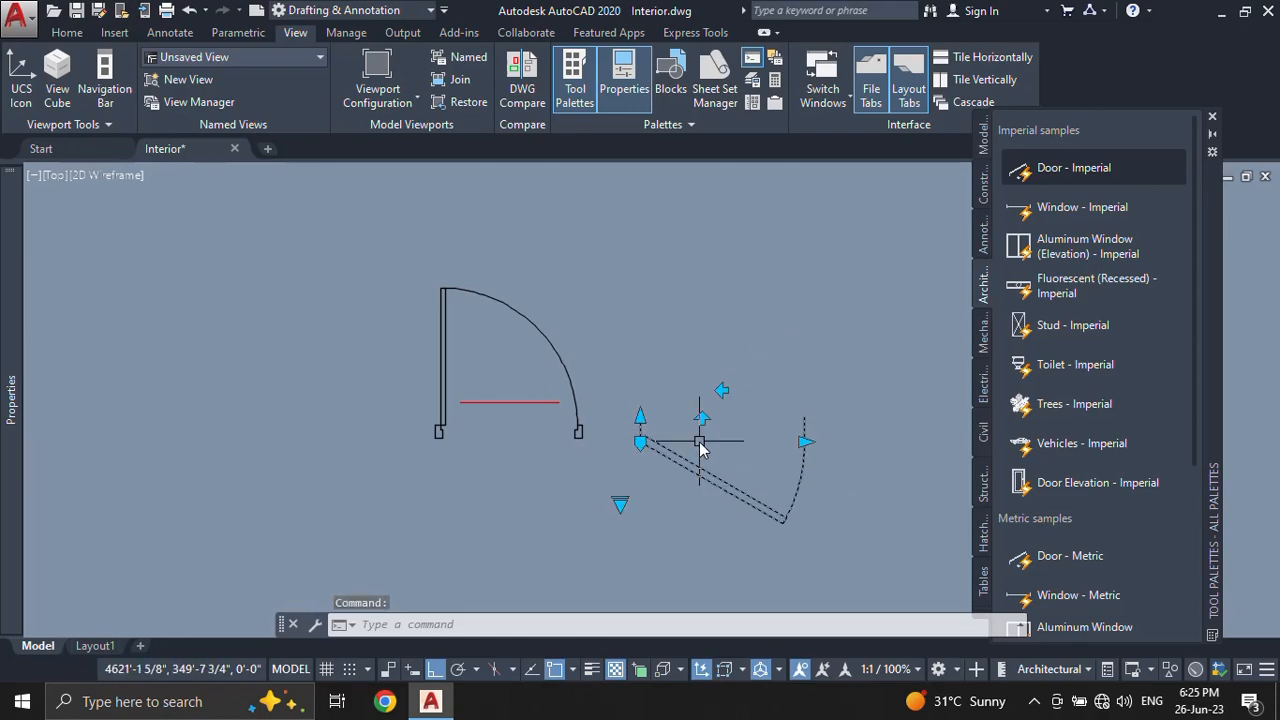
click(722, 391)
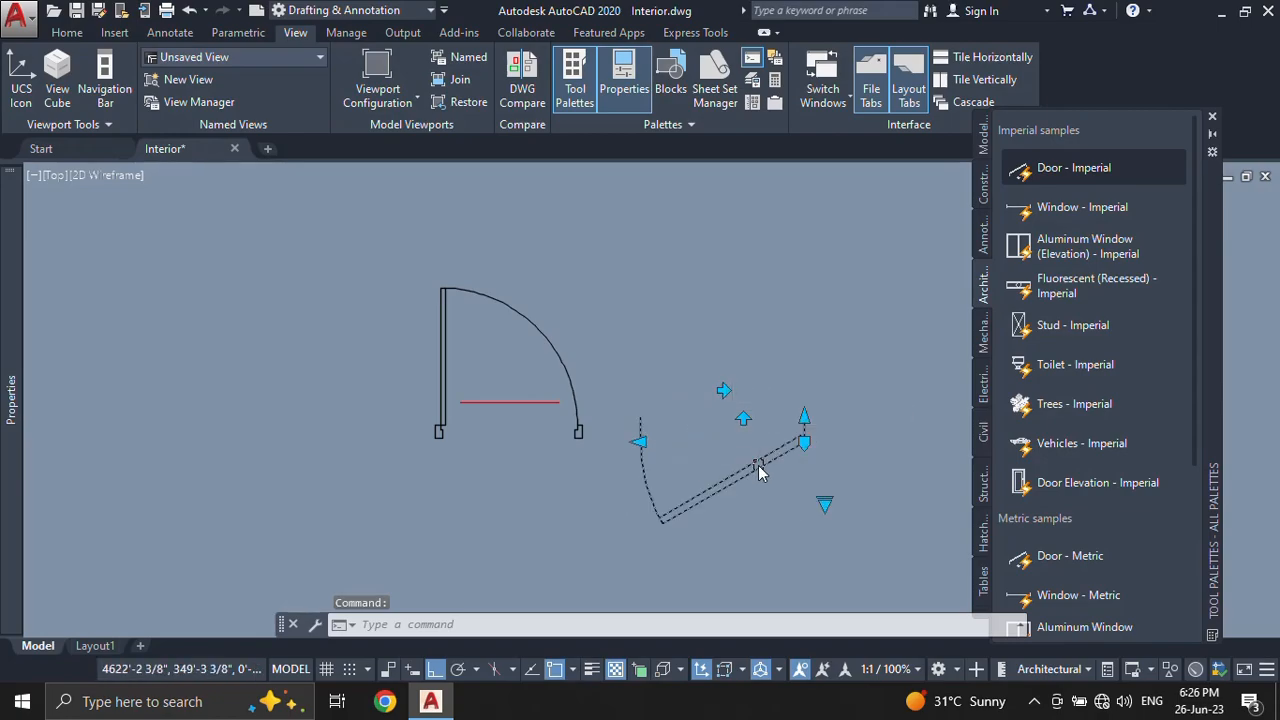
Step: Set the Door - Imperial block to Open 90º, swinging upward and hinged on its left side
click(743, 426)
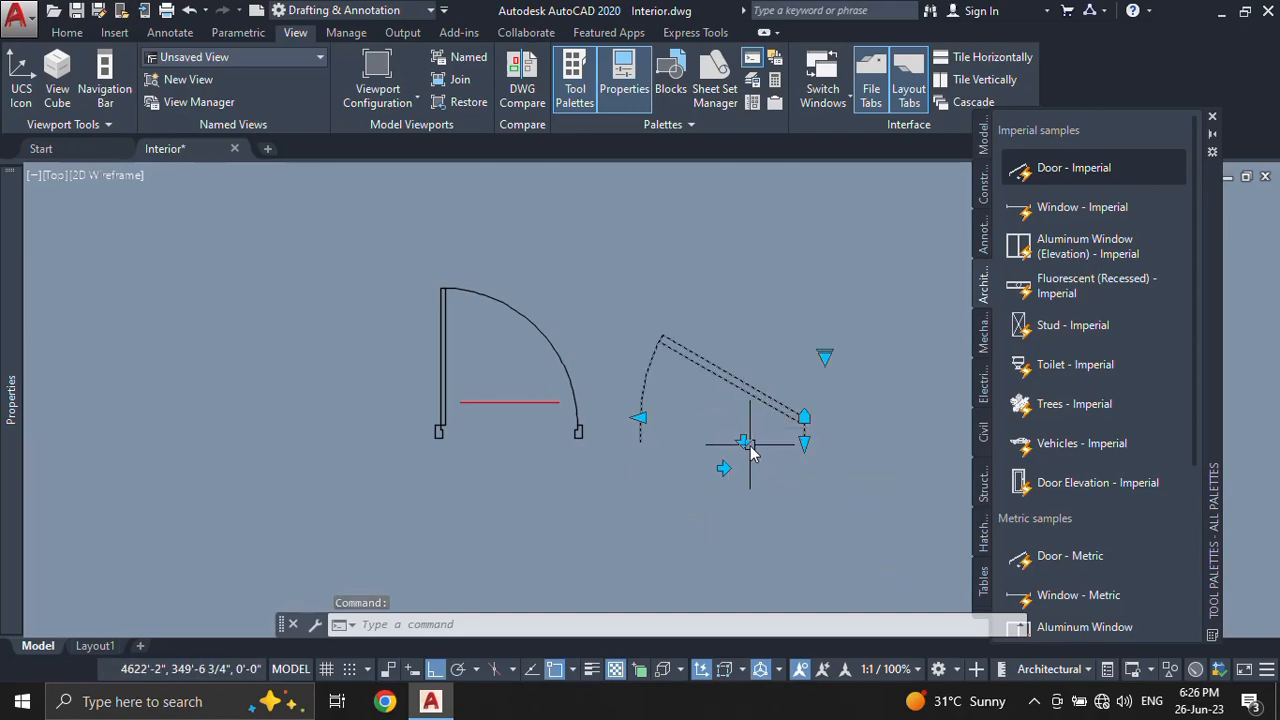
click(824, 357)
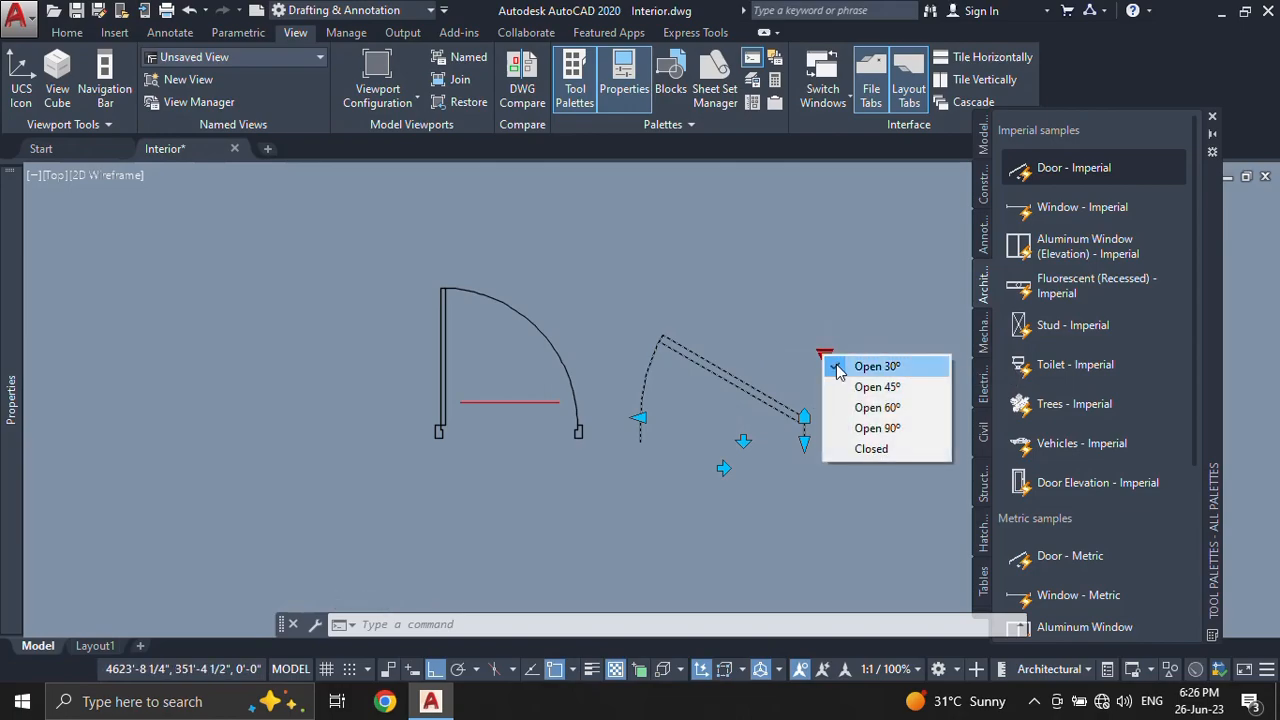
click(866, 428)
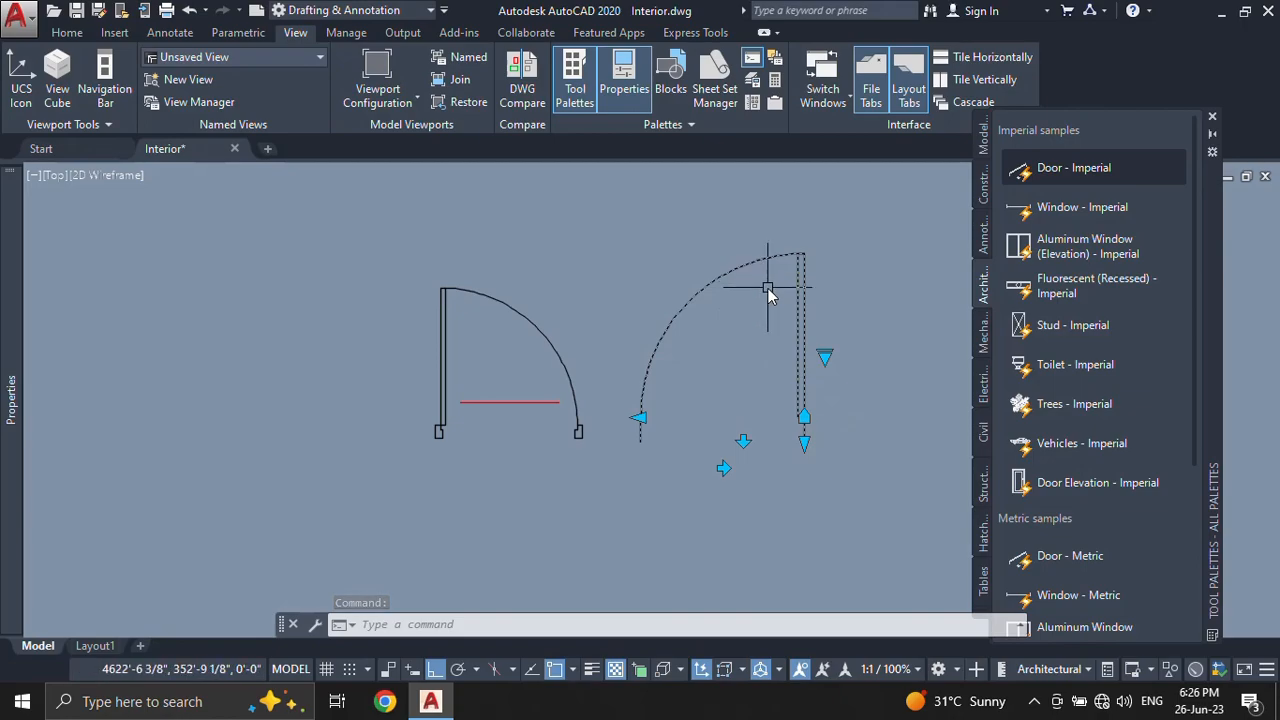
click(742, 441)
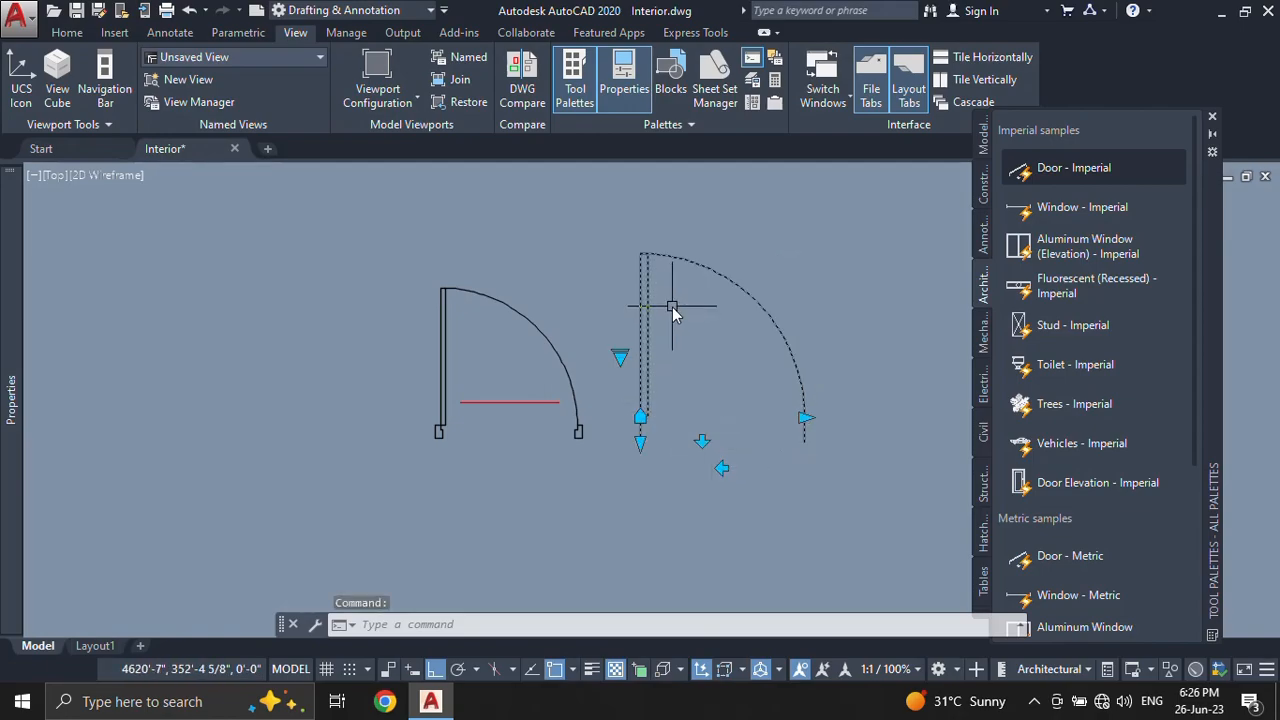
Step: Reduce the Door - Imperial block's wall thickness to the shortest marked increment, using its linear grip
click(805, 418)
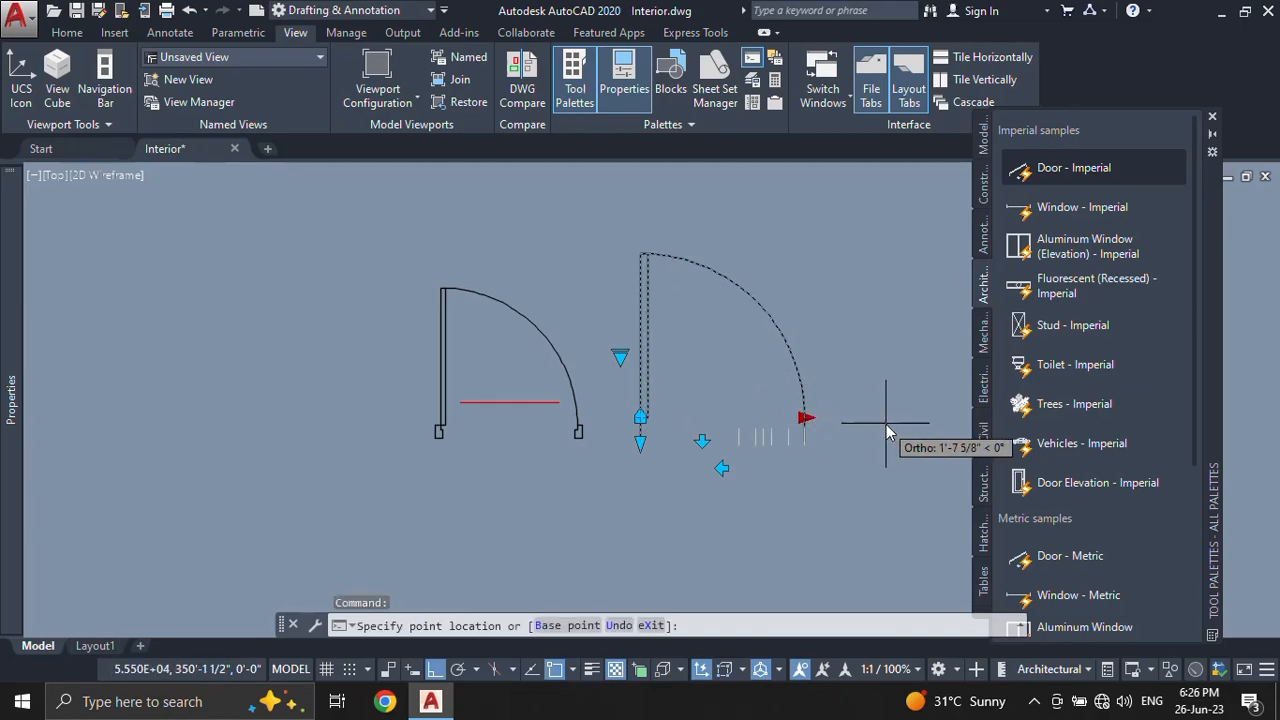
key(Escape)
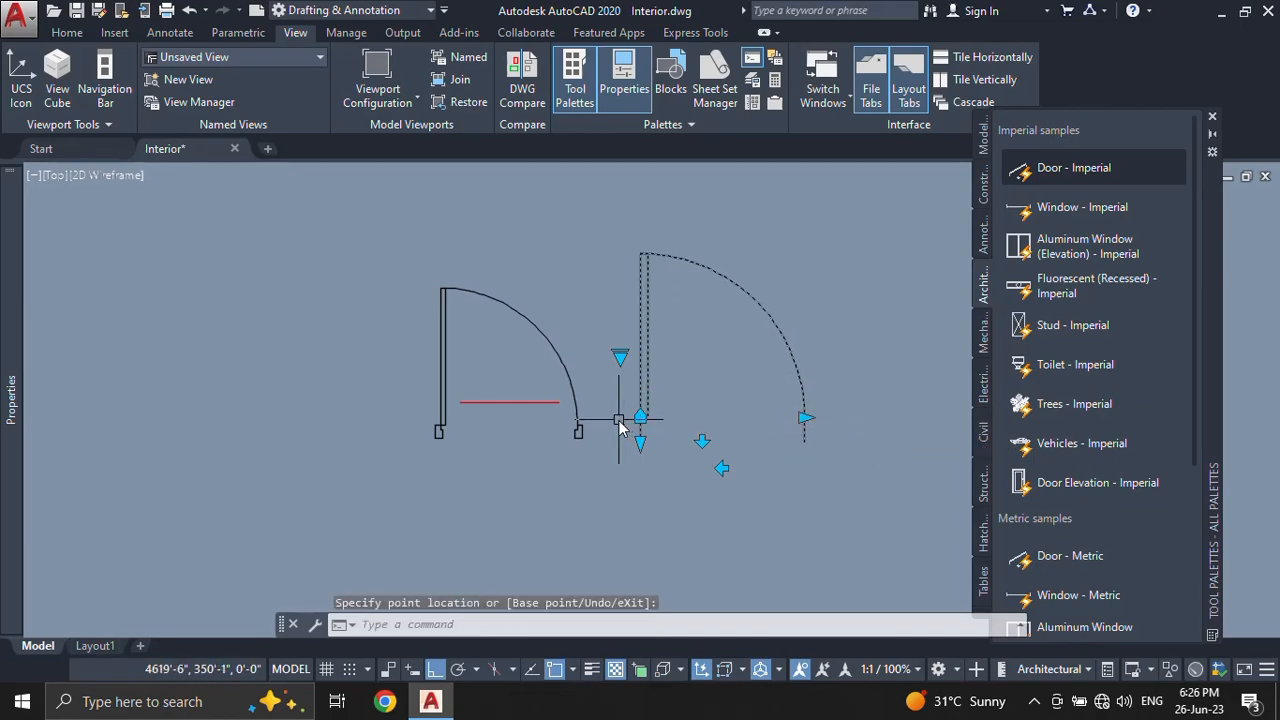
scroll(630, 445, up, 5)
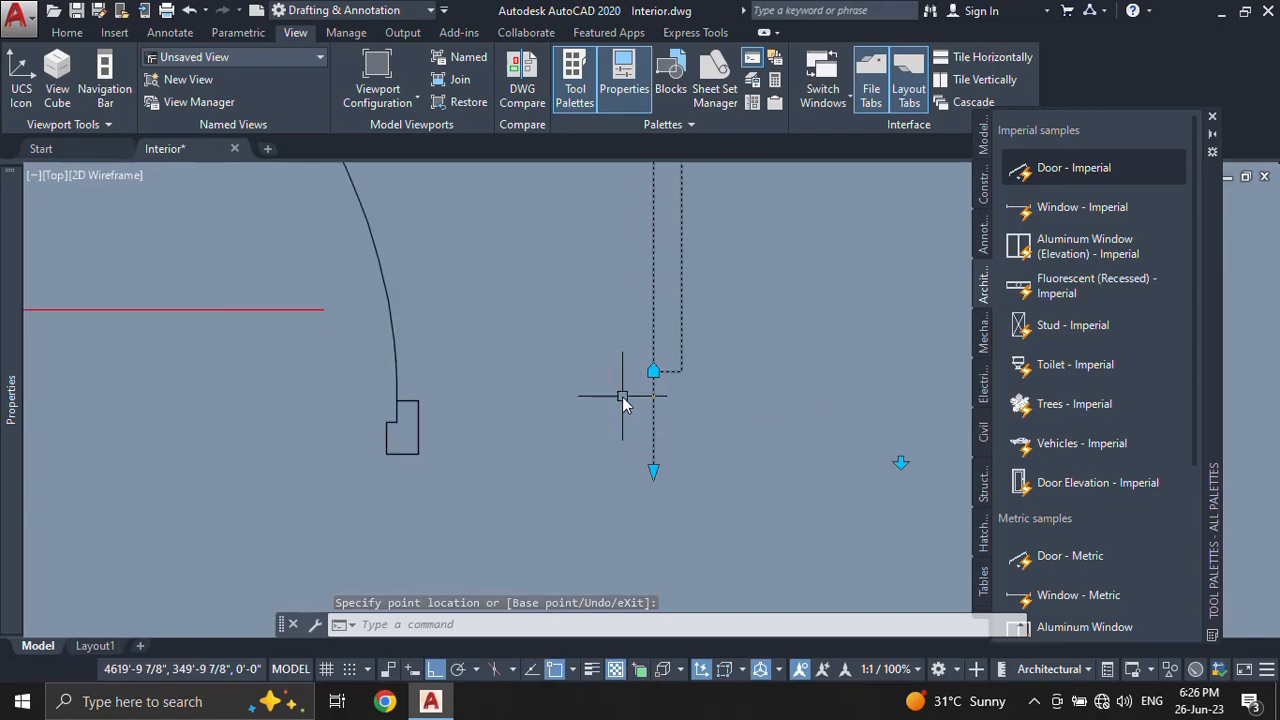
click(653, 471)
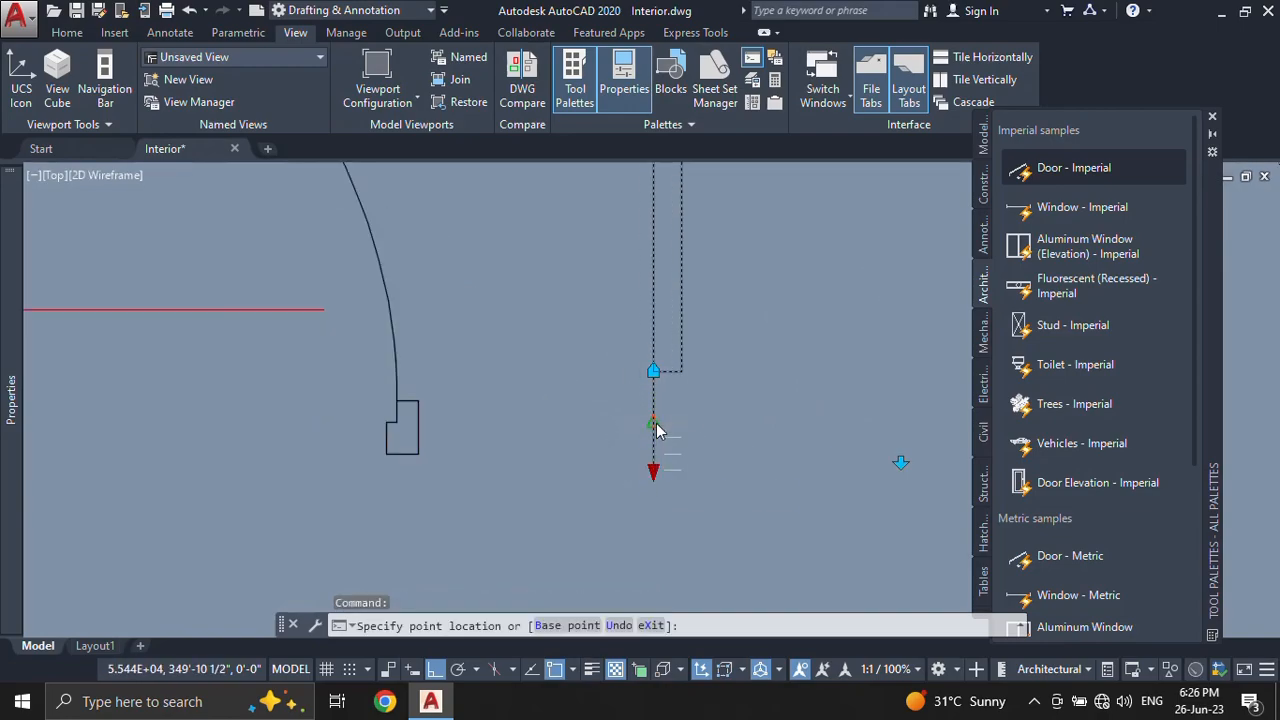
click(656, 429)
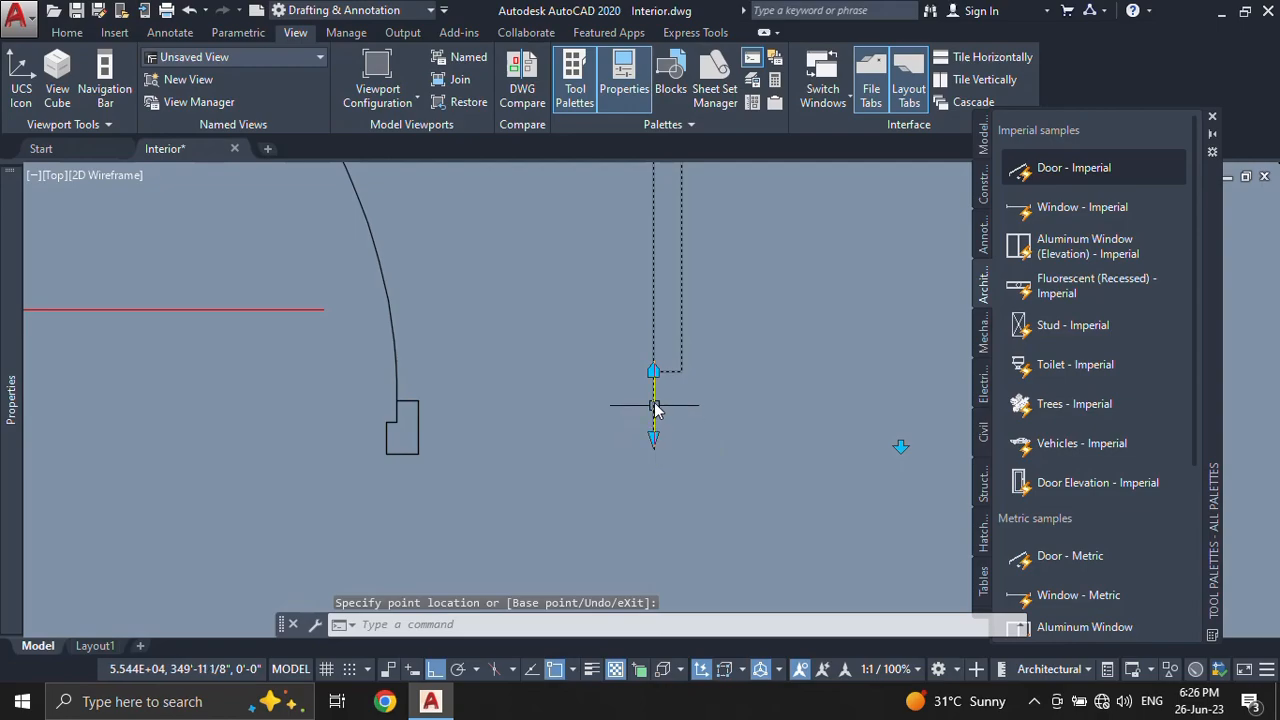
scroll(659, 395, down, 3)
scroll(680, 429, up, 2)
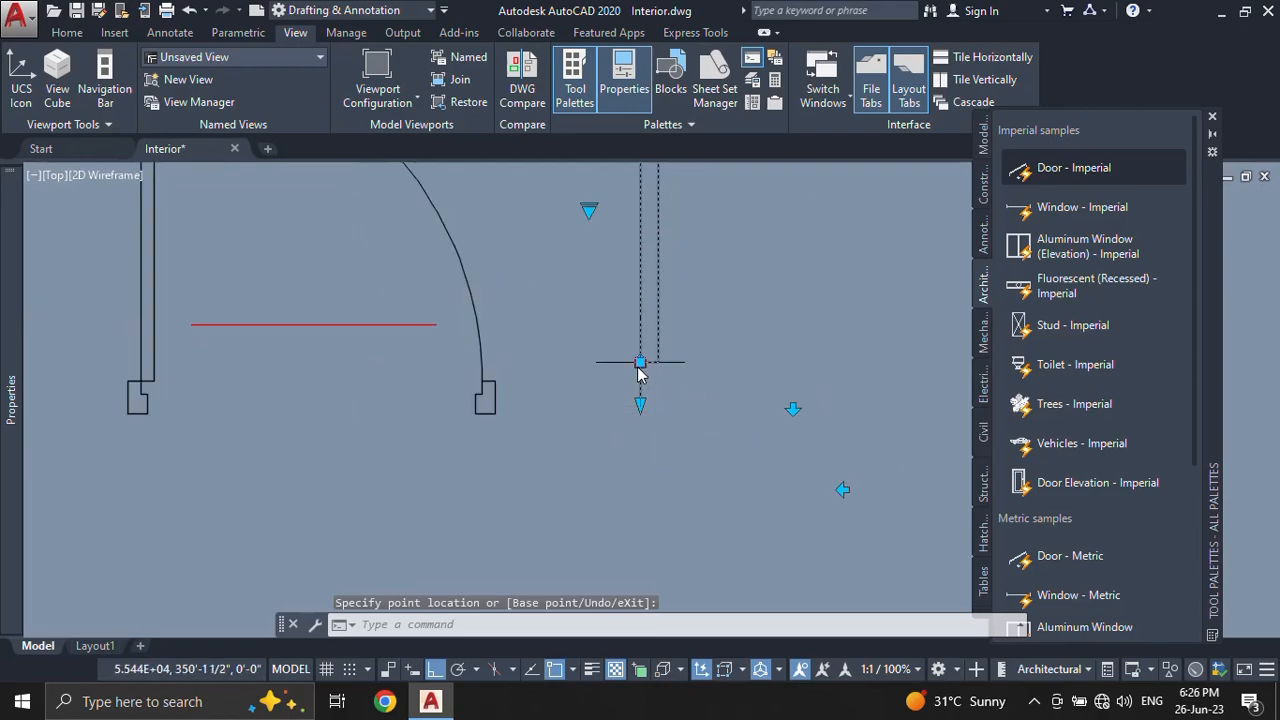
Step: Move the Door - Imperial block by its alignment grip to the right, farther from the plain Door block
click(640, 363)
scroll(666, 405, down, 5)
scroll(686, 404, up, 3)
click(708, 402)
scroll(666, 400, down, 4)
scroll(667, 439, up, 2)
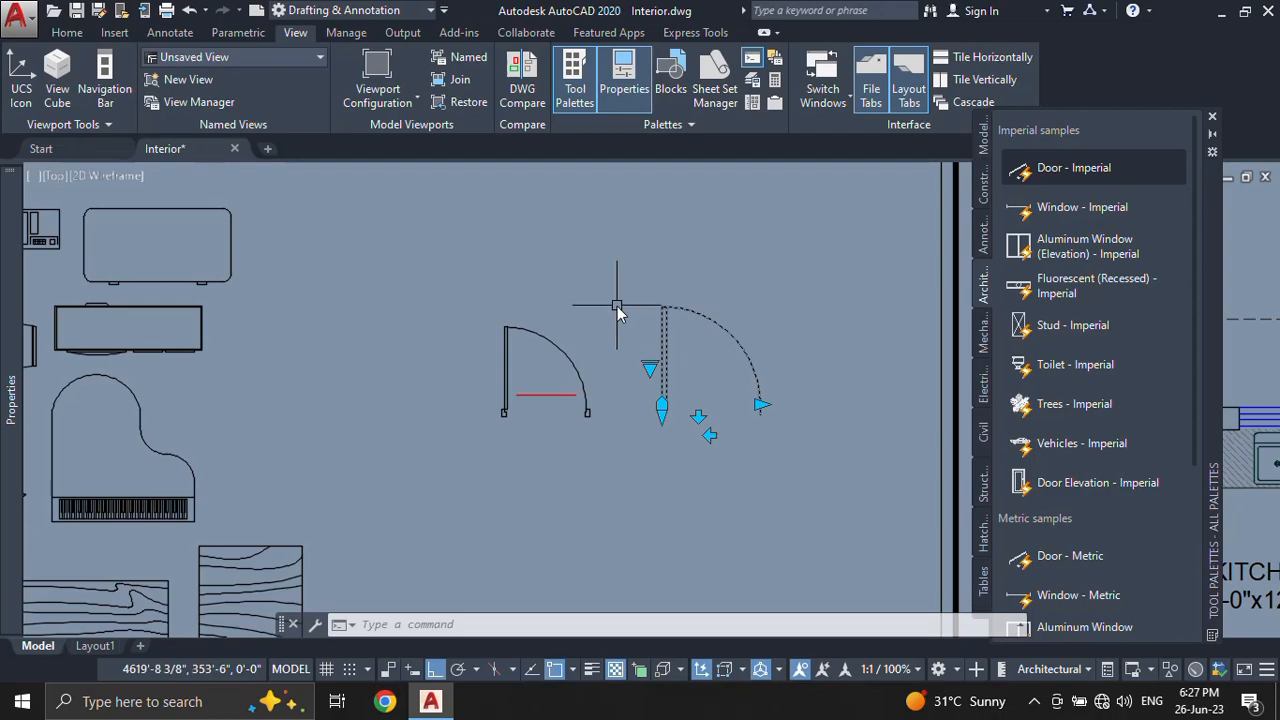
Step: Open the Door block definition in the Block Editor
scroll(525, 365, up, 2)
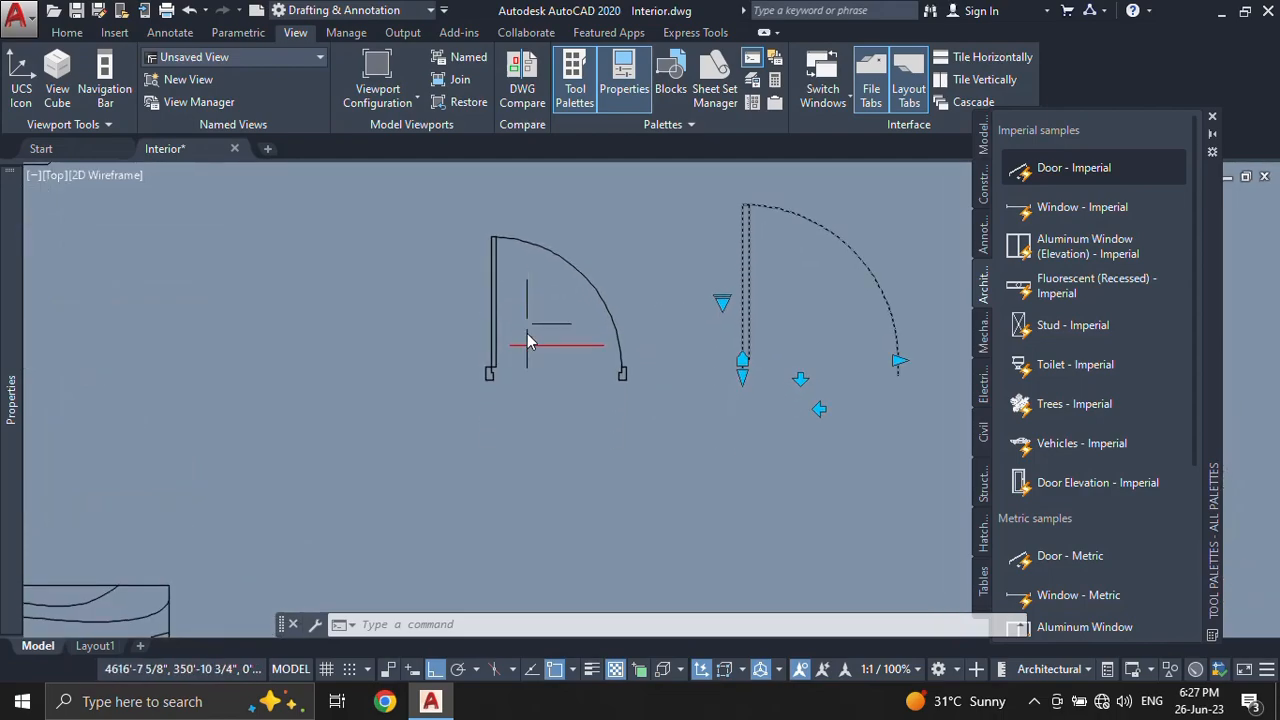
middle_drag(527, 342, 477, 391)
click(496, 390)
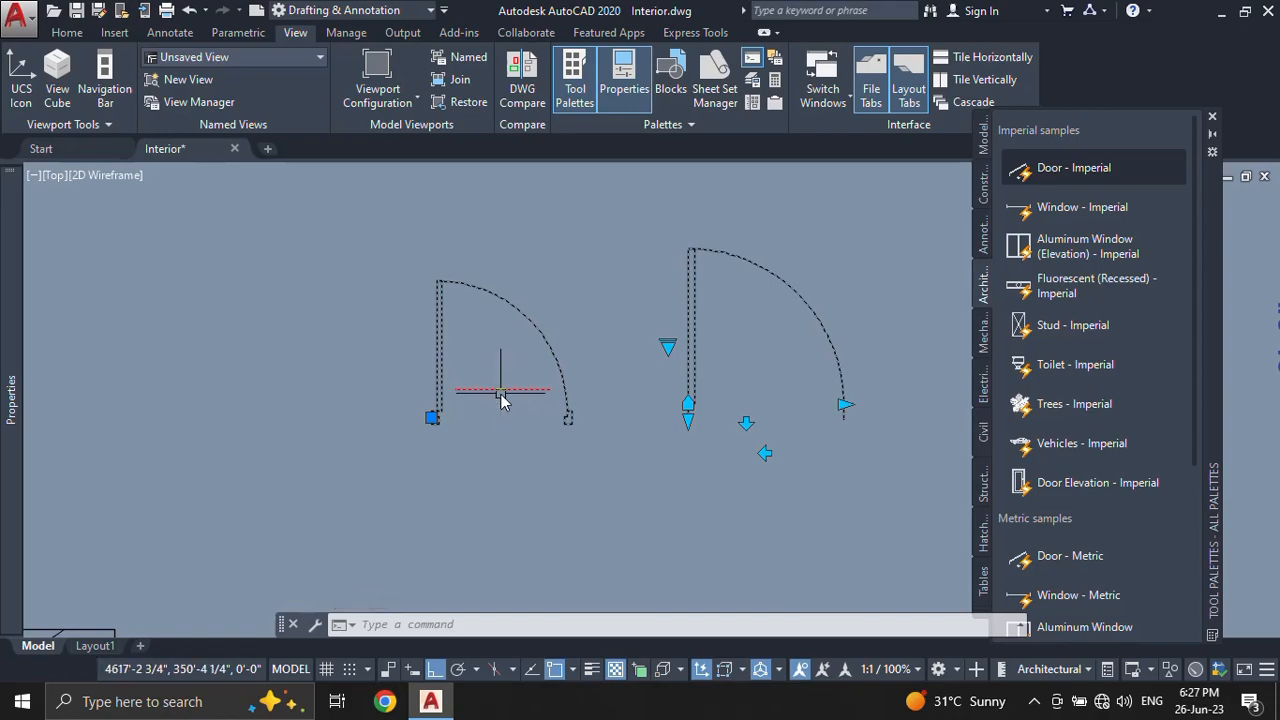
text(BE)
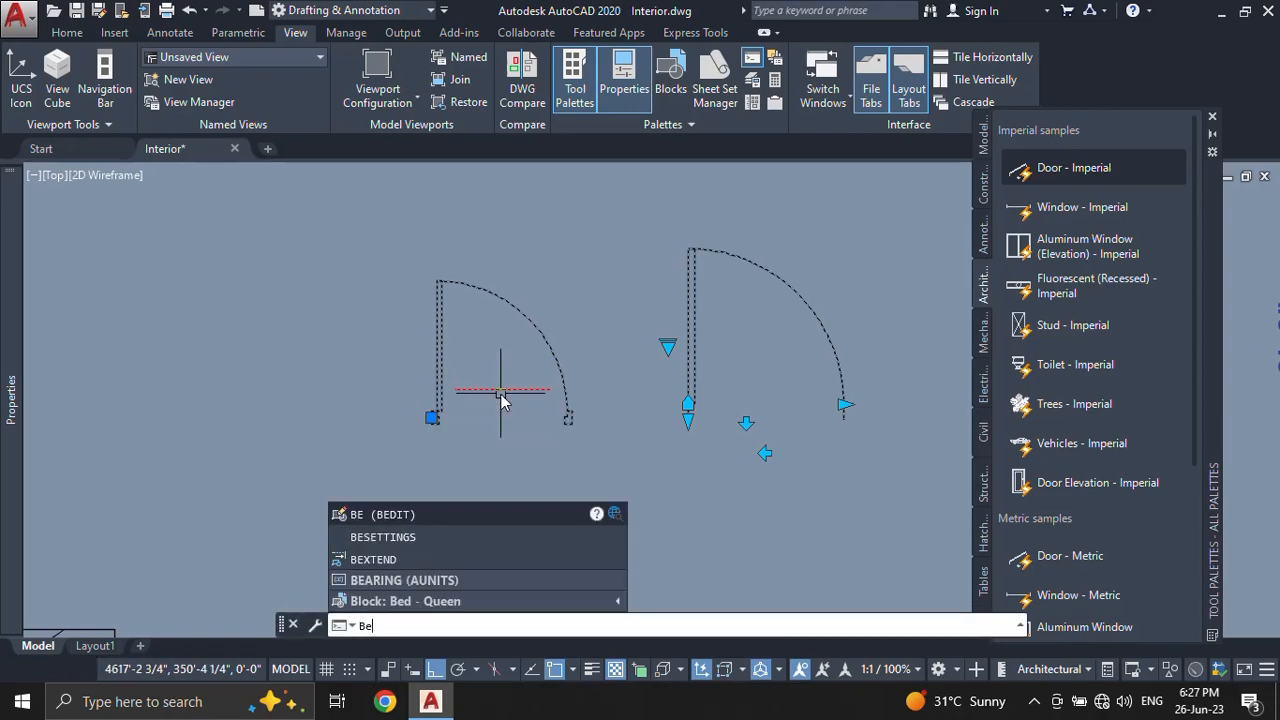
key(Return)
scroll(517, 370, down, 1)
scroll(517, 380, down, 1)
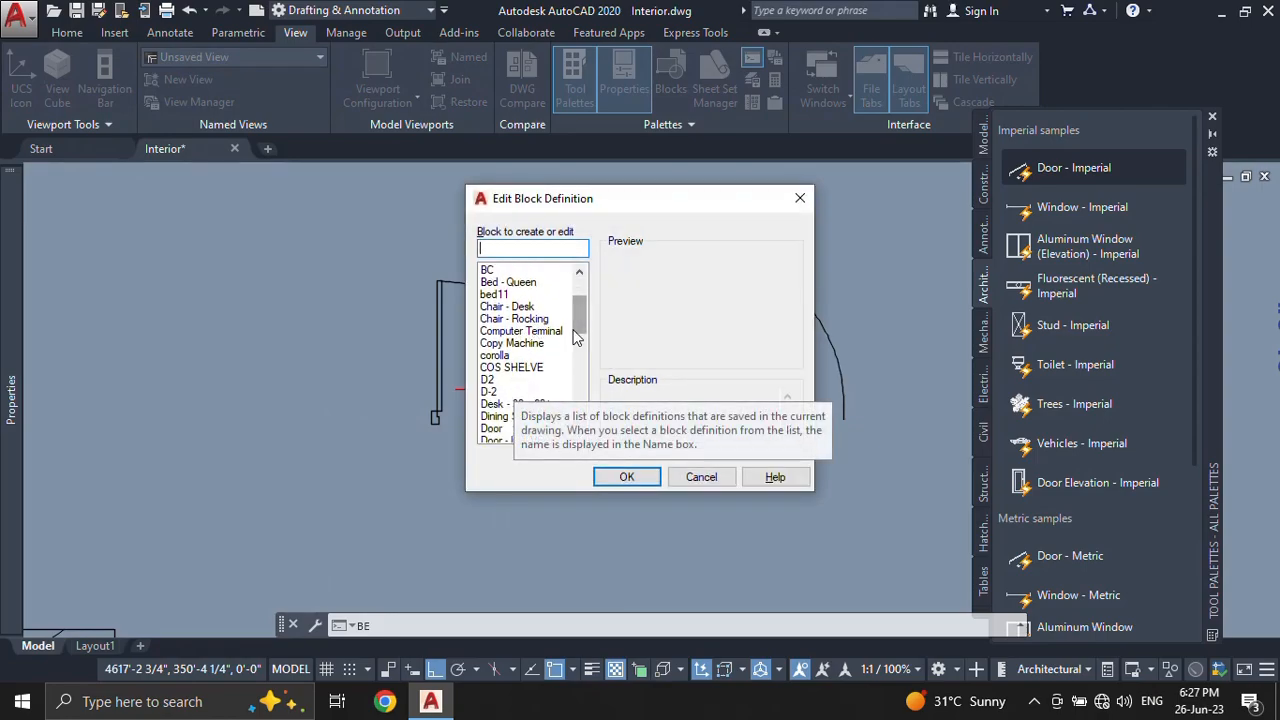
drag(579, 318, 572, 349)
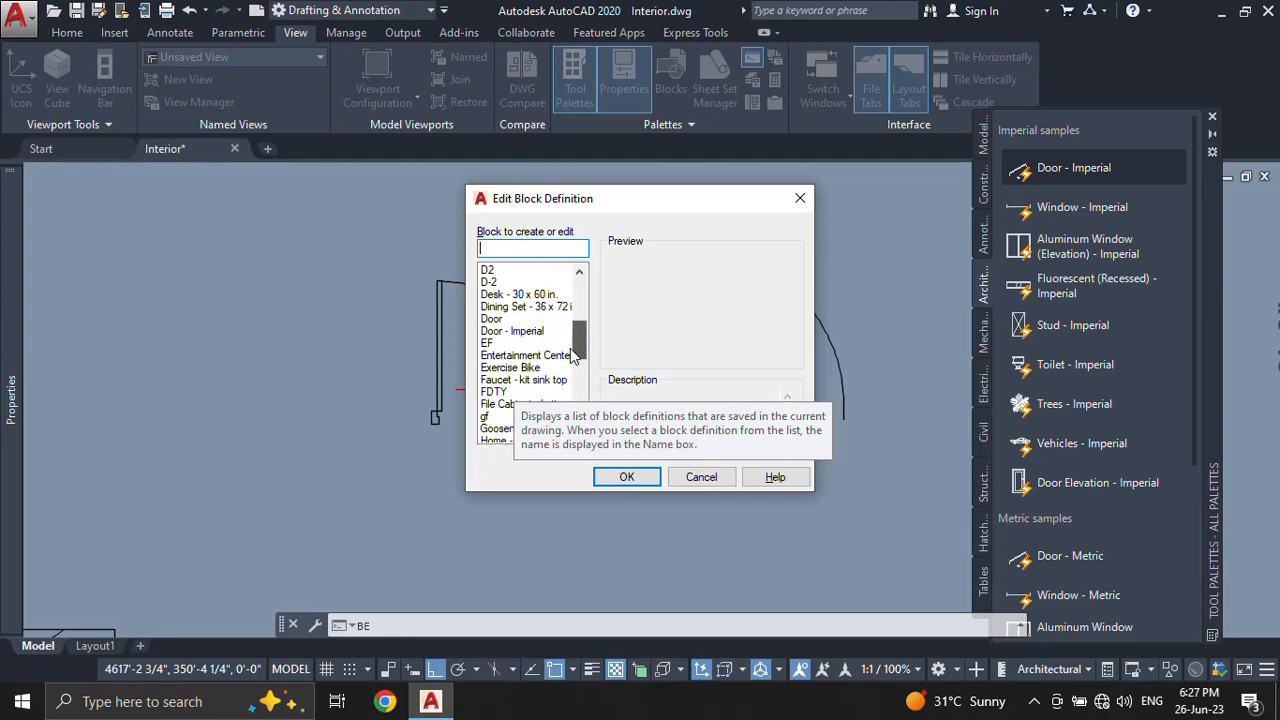
click(495, 318)
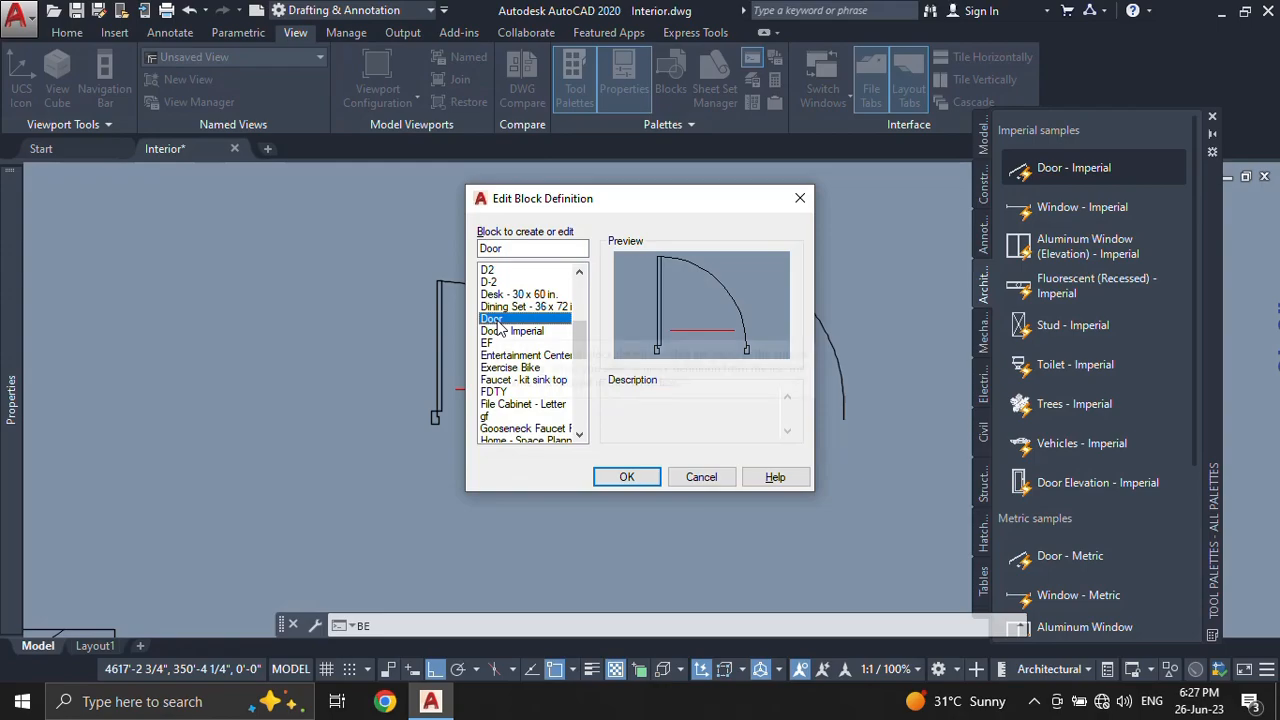
click(625, 478)
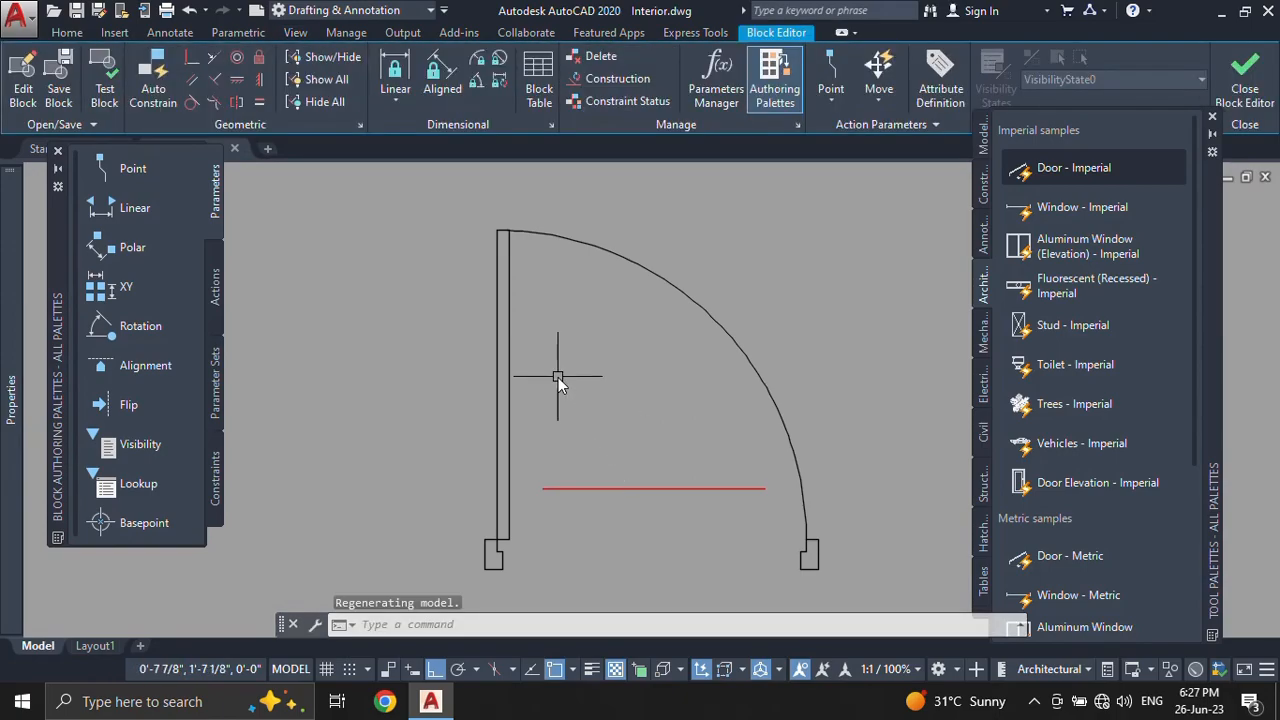
Step: Delete the red horizontal line between the jambs in the Door block
middle_drag(597, 376, 557, 330)
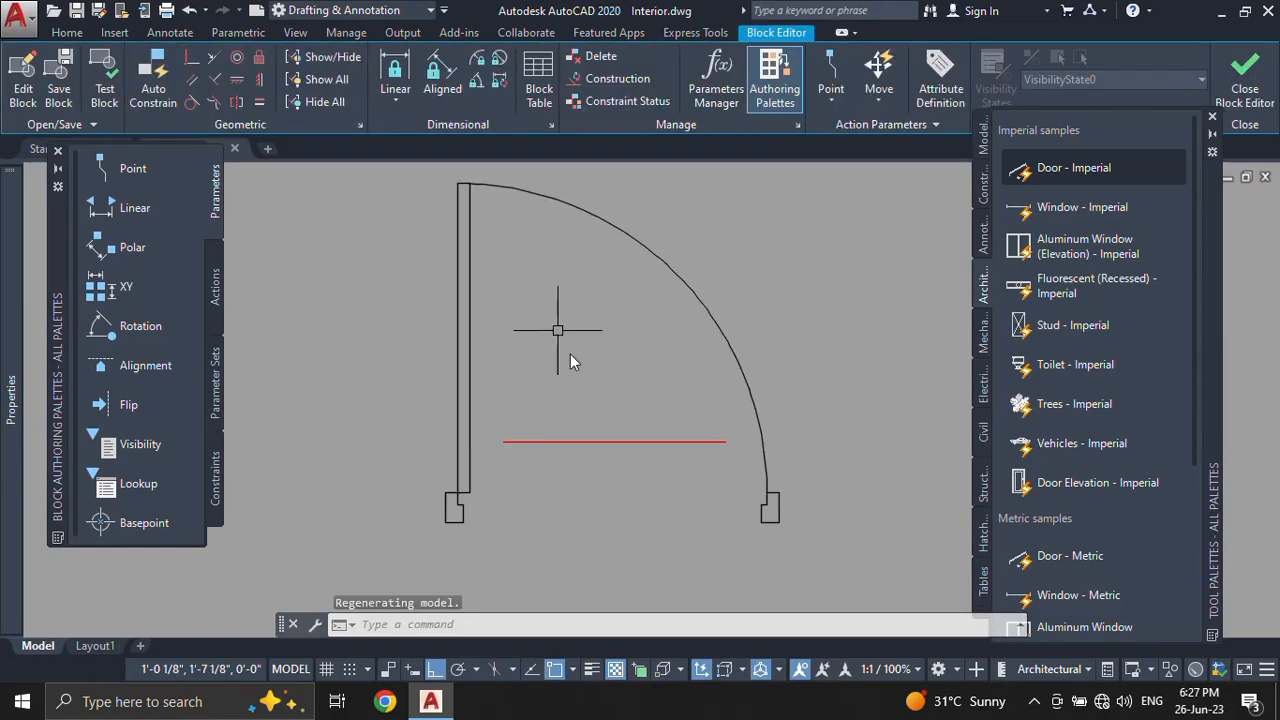
click(621, 360)
click(538, 499)
key(Delete)
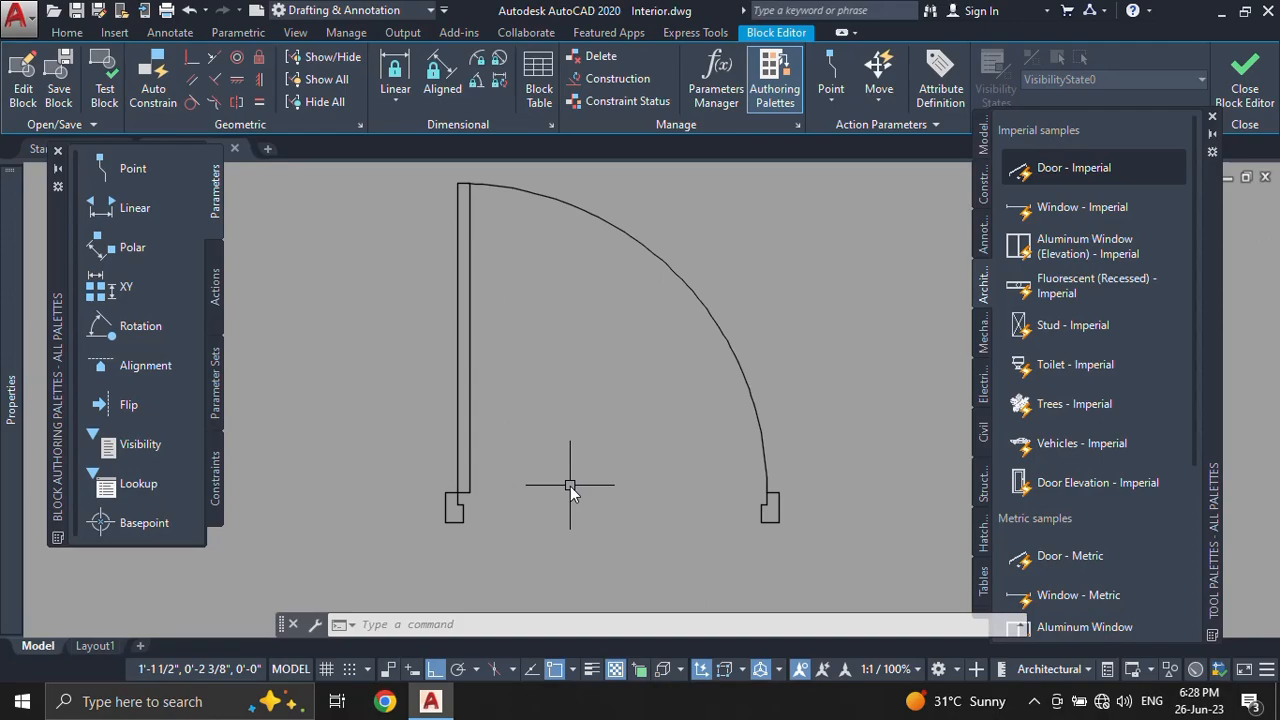
Step: Add a Flip parameter with its reflection line between the outer-edge midpoints of both jambs, placing its label midway along the line
click(128, 405)
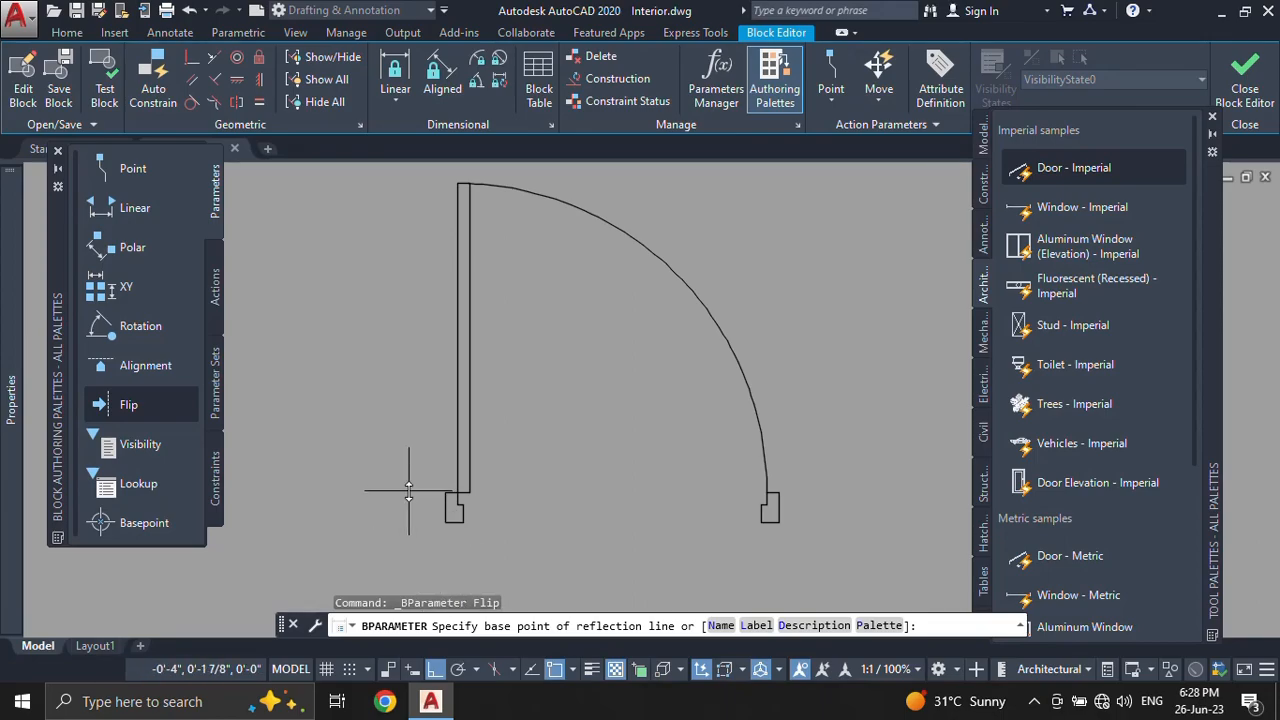
scroll(420, 500, up, 3)
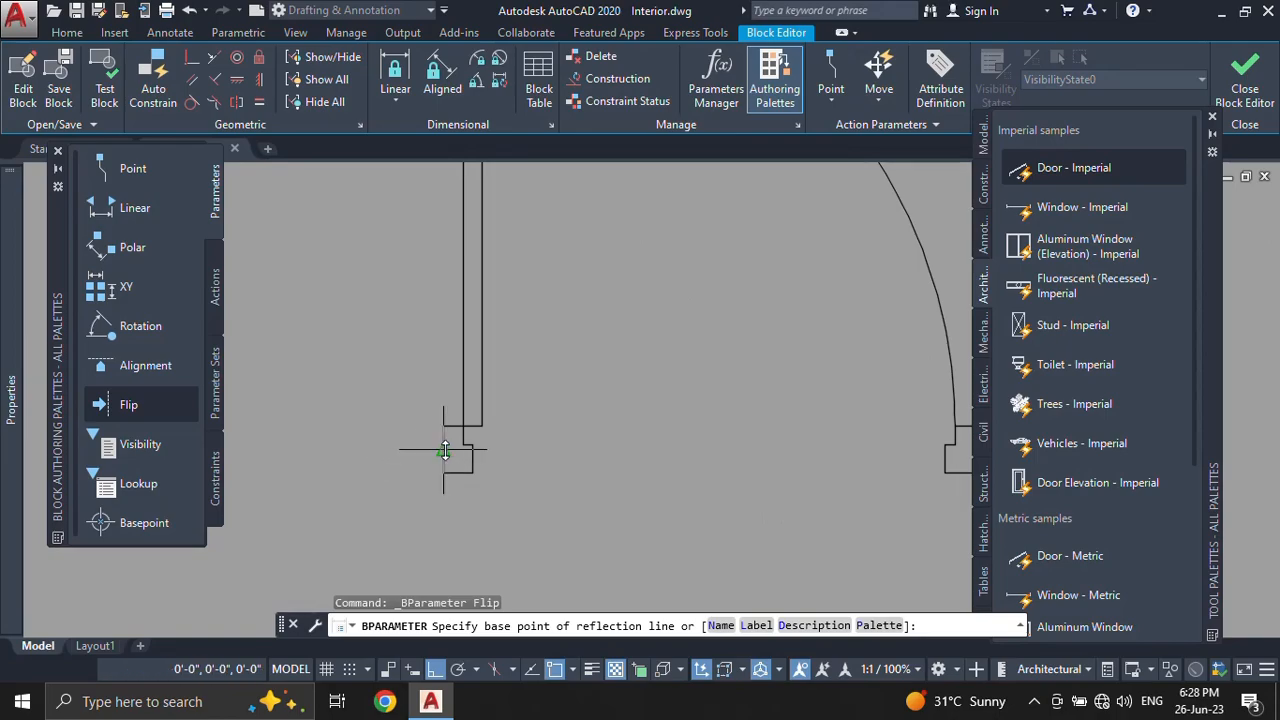
click(444, 450)
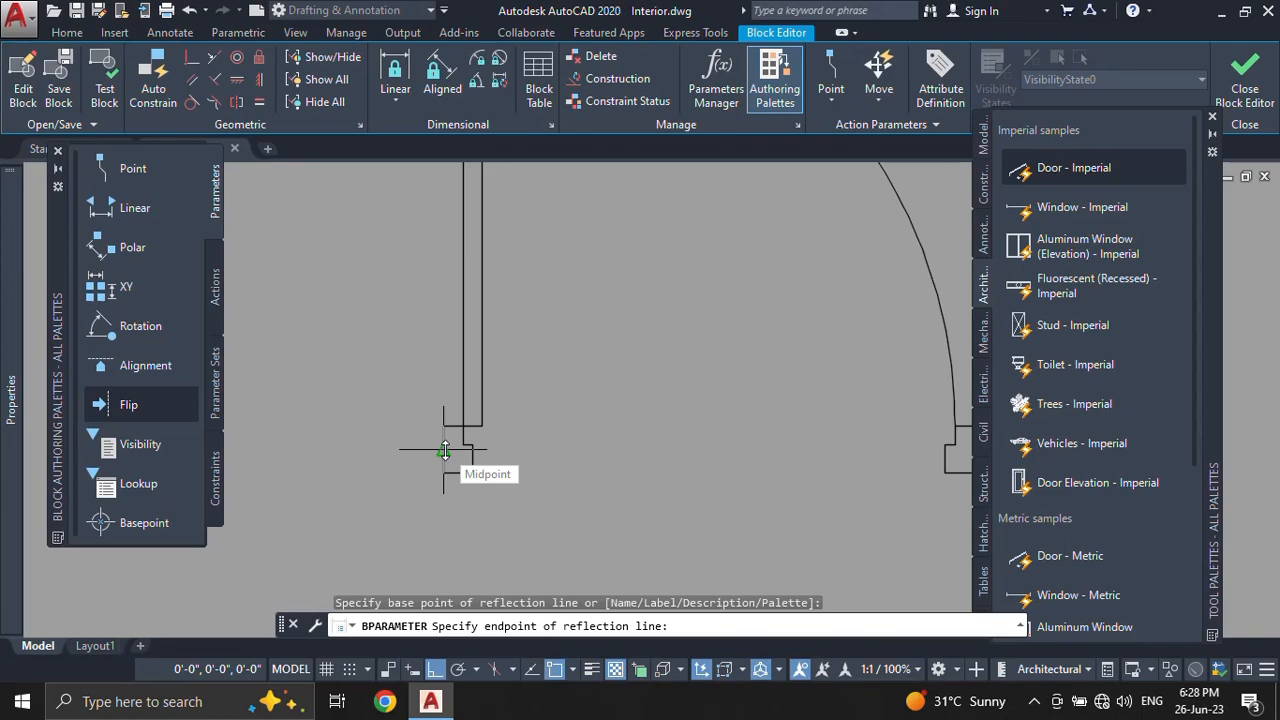
scroll(444, 450, down, 2)
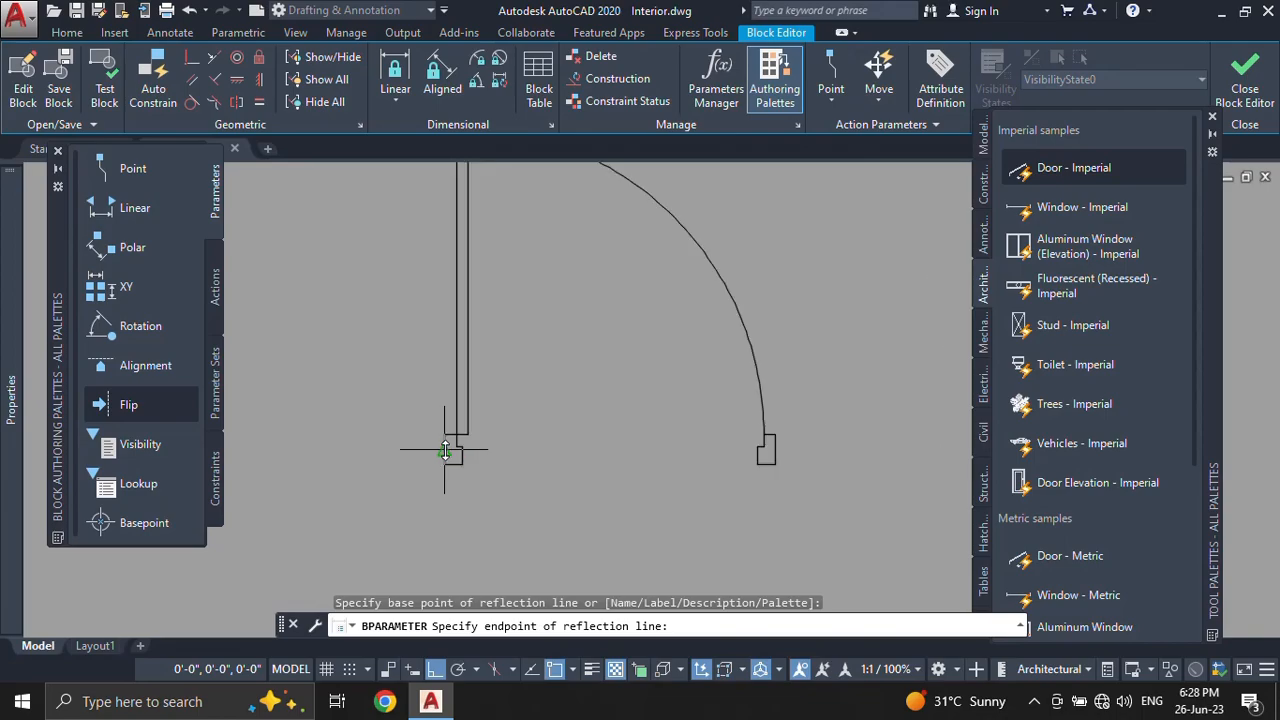
scroll(766, 457, up, 3)
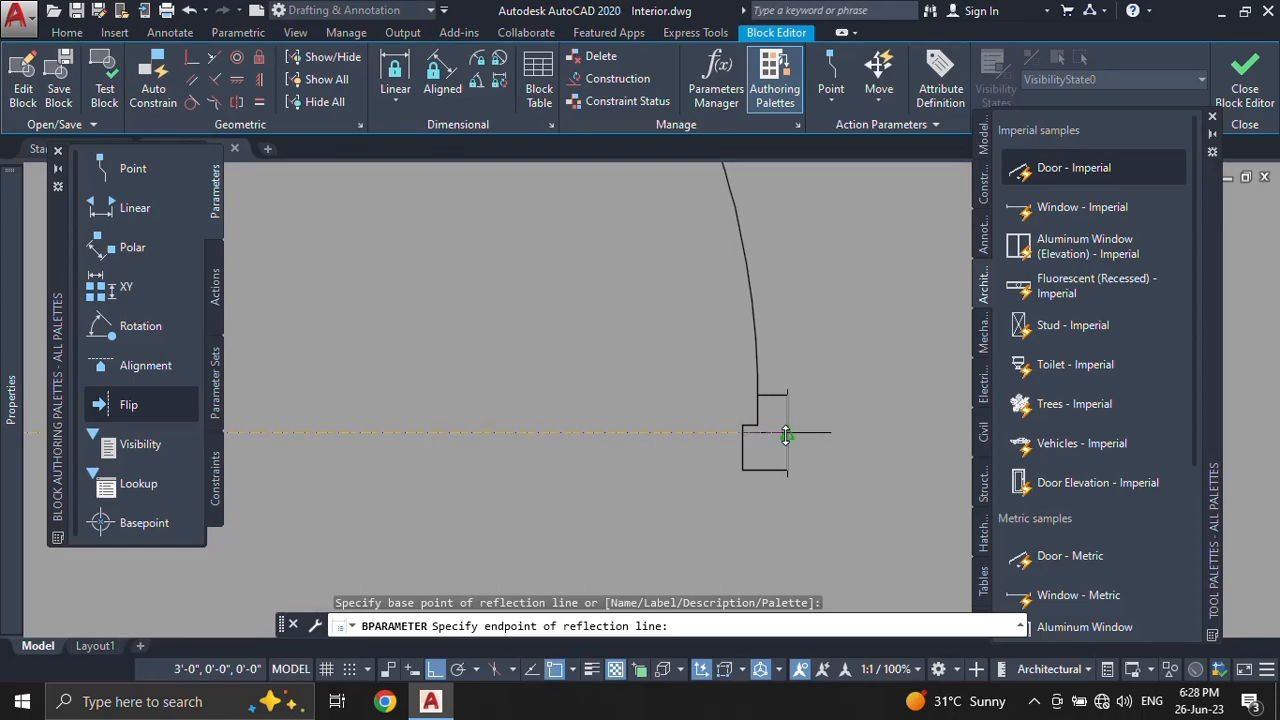
click(786, 434)
scroll(786, 434, down, 3)
scroll(620, 440, up, 2)
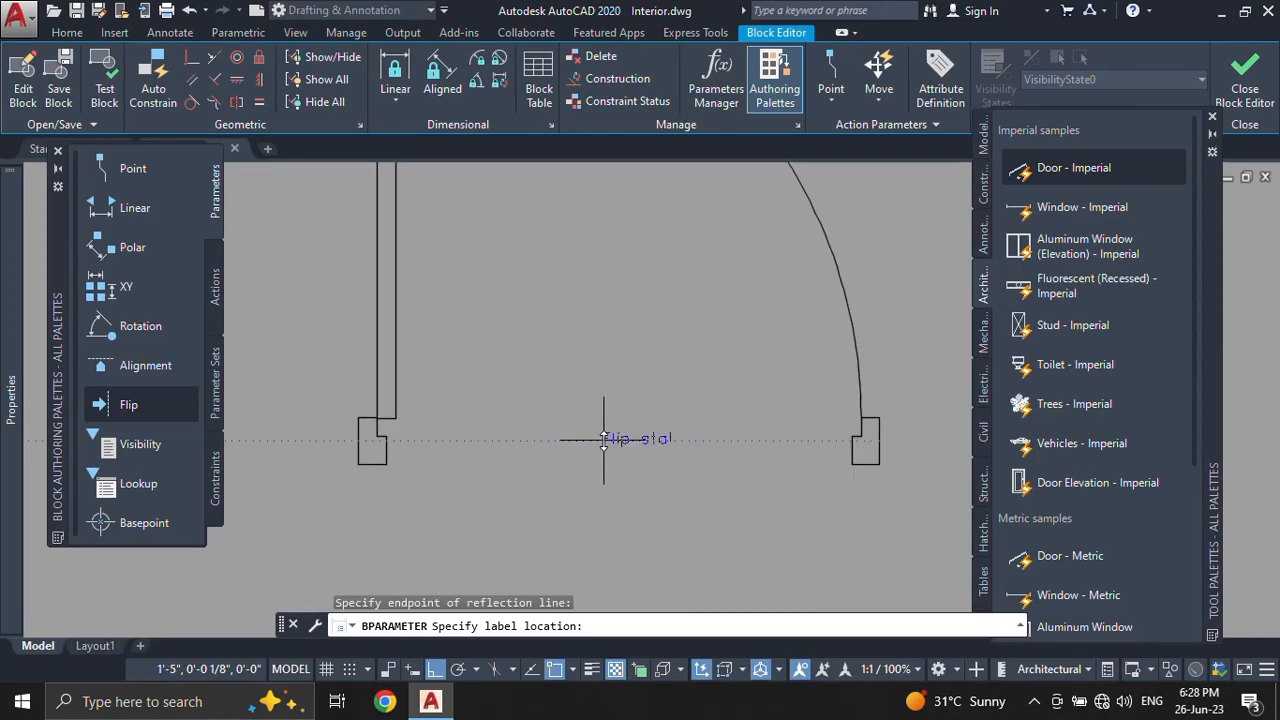
click(587, 437)
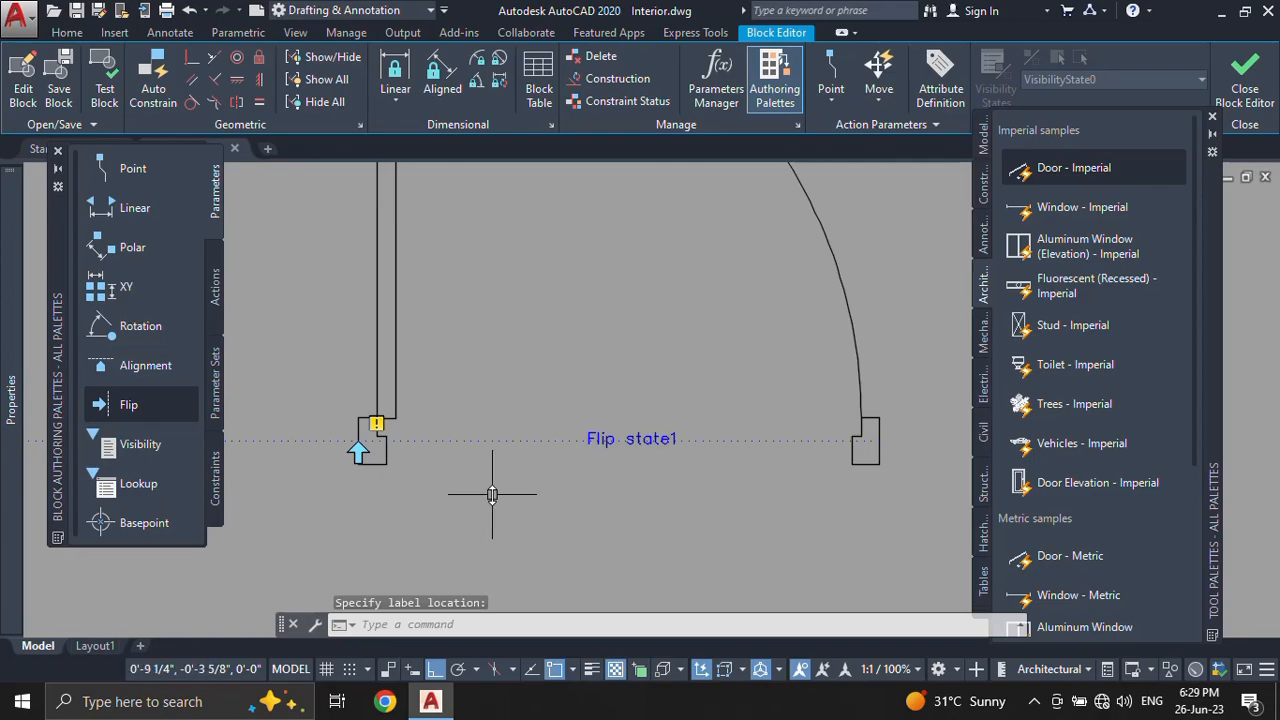
Step: Examine the Flip parameter's arrow grip, warning symbol and reflection line at the hinge-side jamb
scroll(496, 477, down, 2)
middle_drag(542, 463, 588, 471)
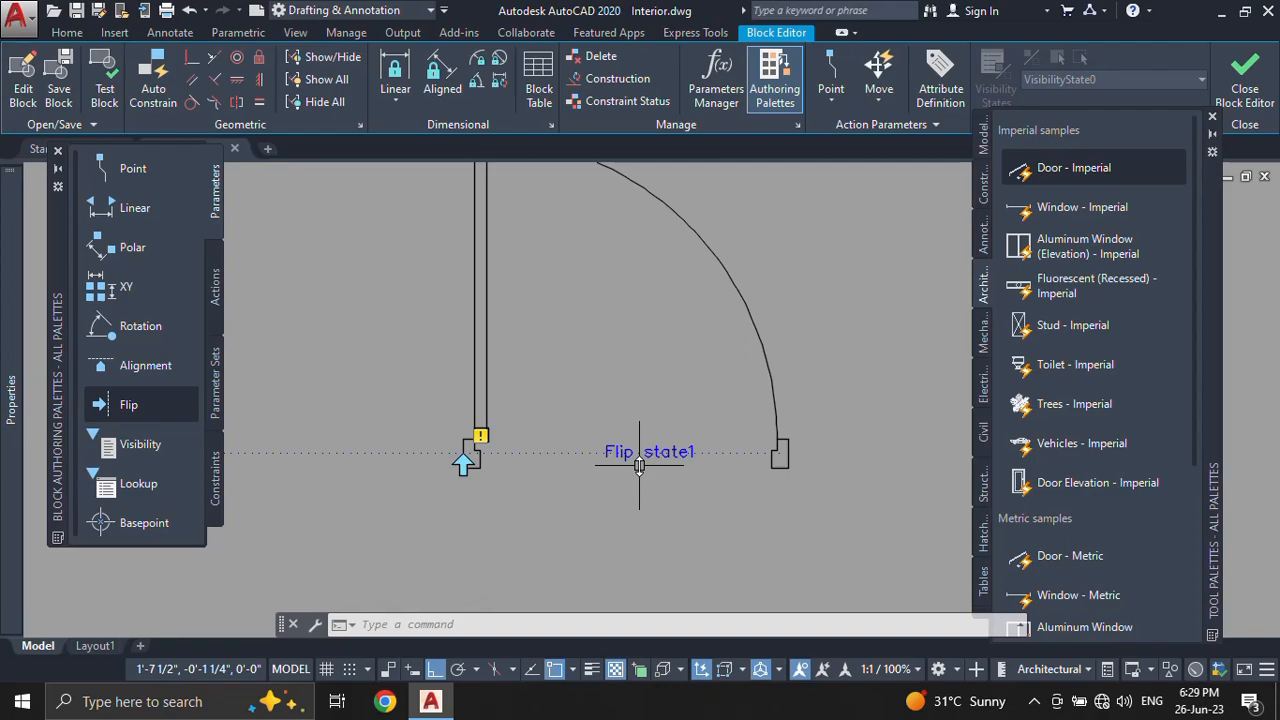
scroll(450, 420, up, 2)
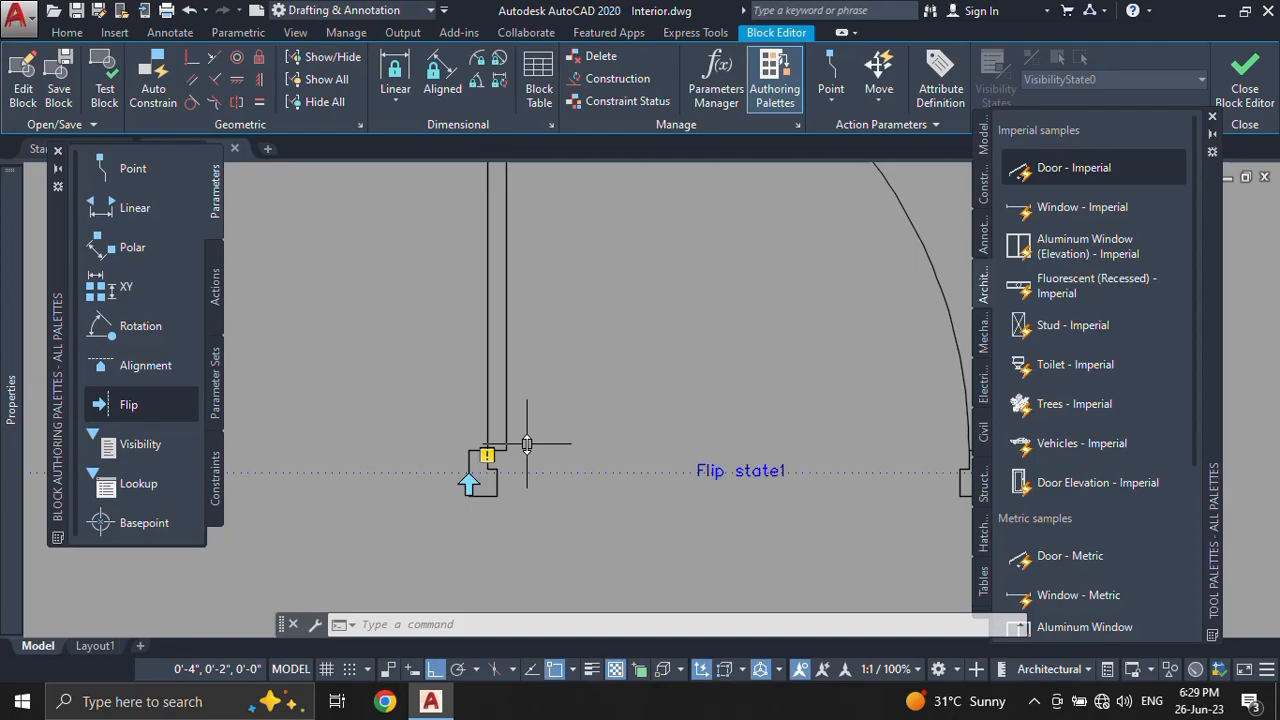
scroll(525, 430, up, 2)
middle_drag(523, 417, 537, 331)
scroll(543, 371, down, 4)
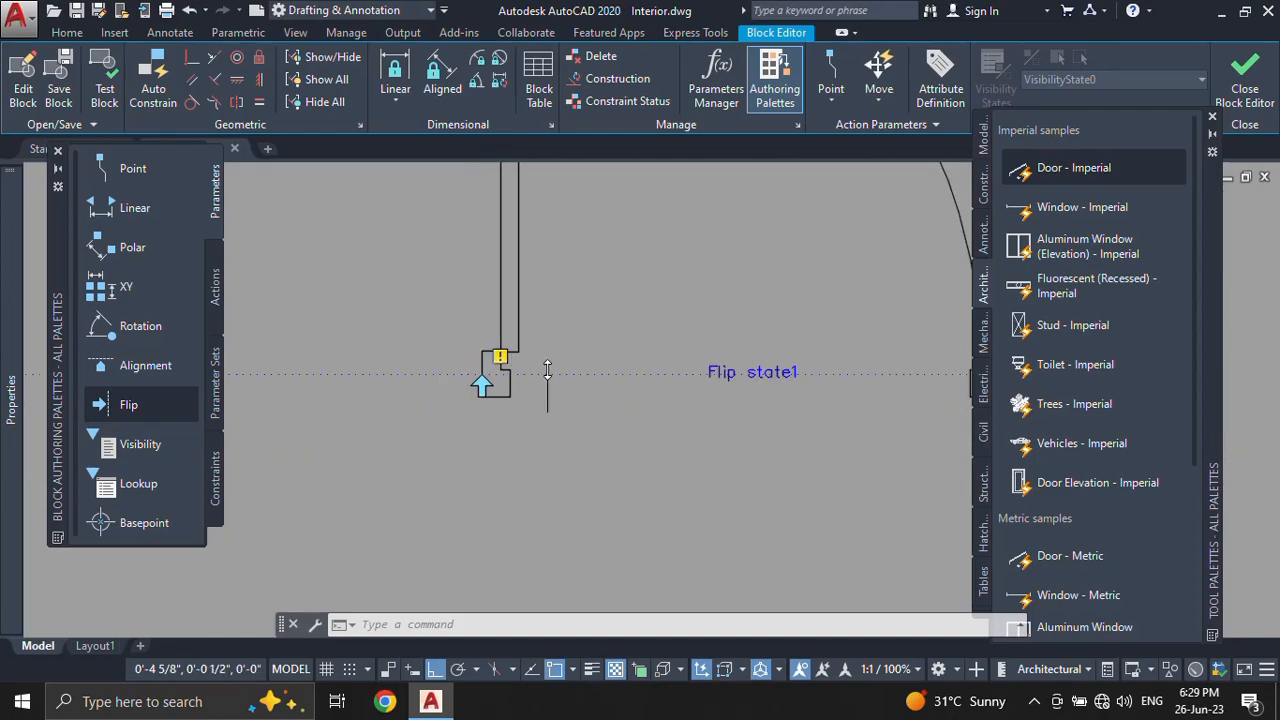
middle_drag(543, 388, 520, 468)
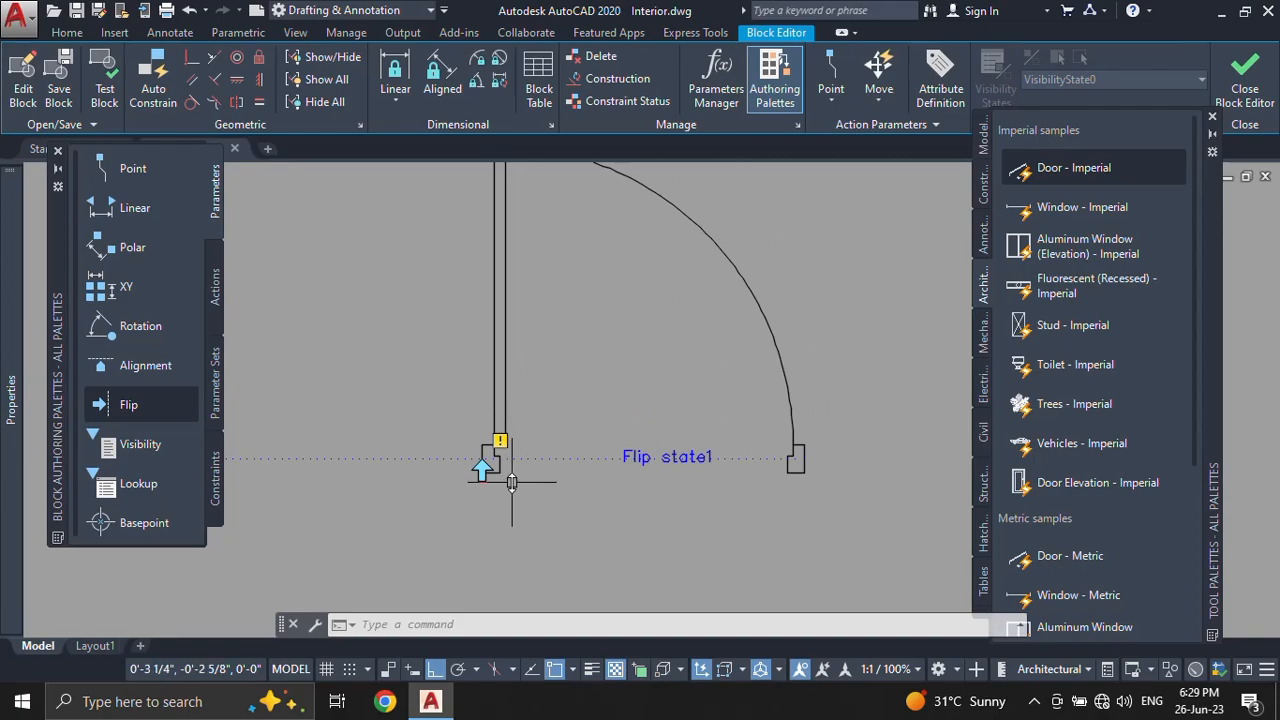
middle_drag(508, 480, 517, 523)
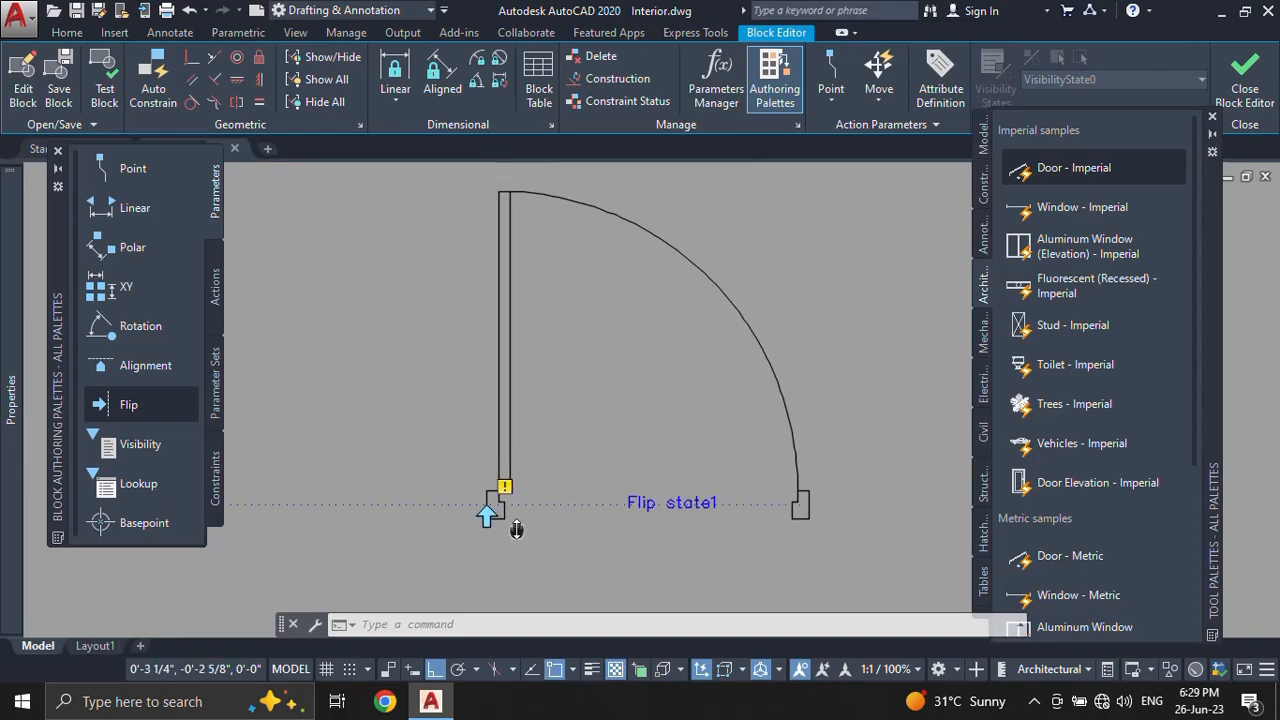
Step: Add a Flip action to the Flip state1 parameter, with all of the door geometry as its selection set
click(214, 299)
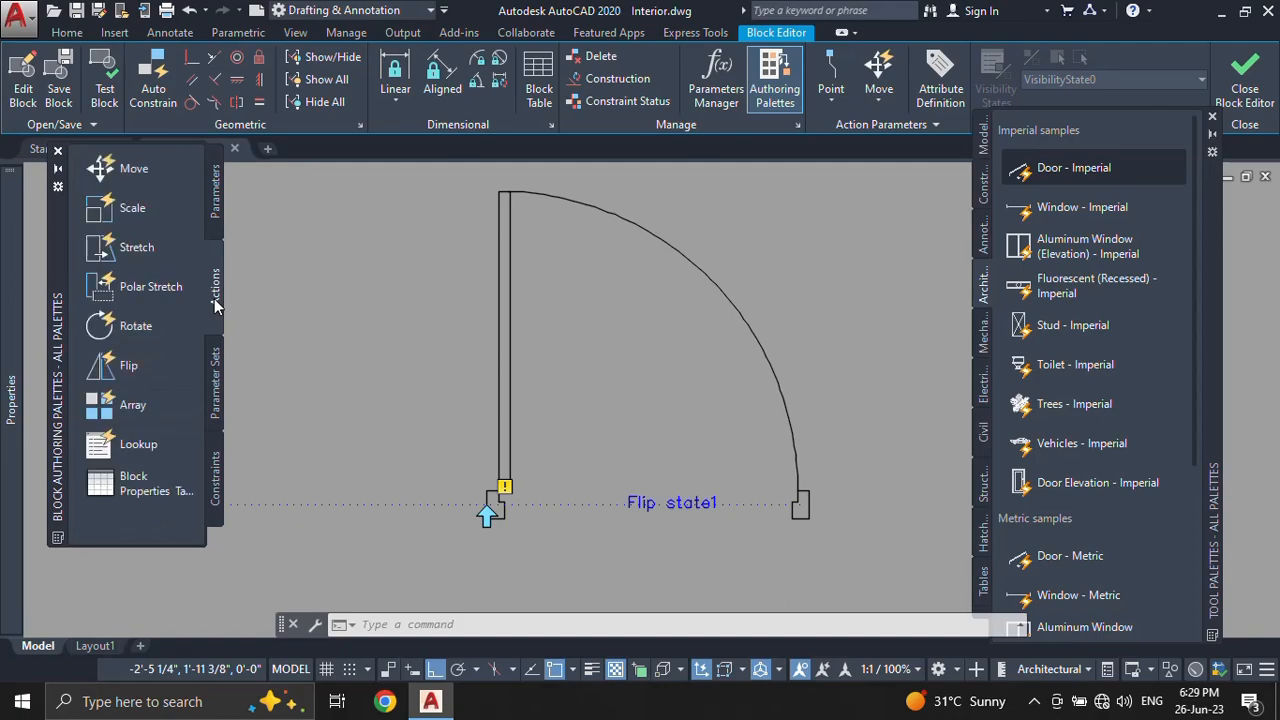
click(117, 366)
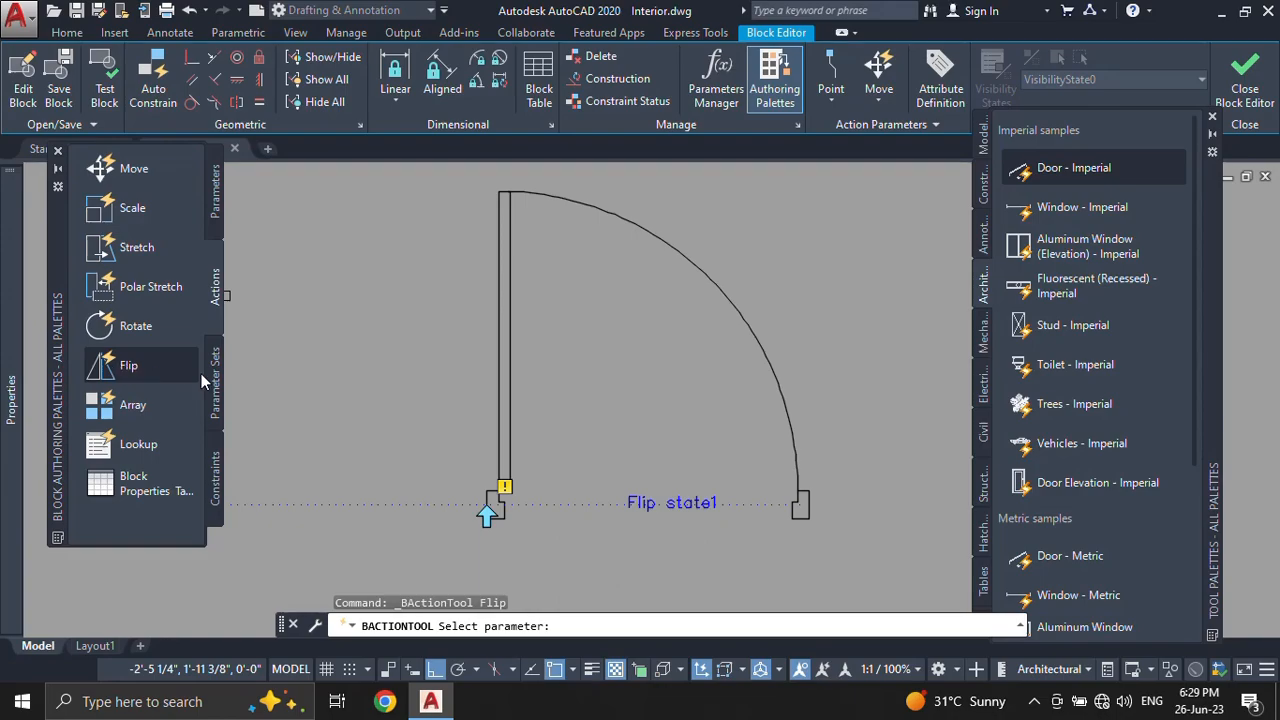
click(682, 508)
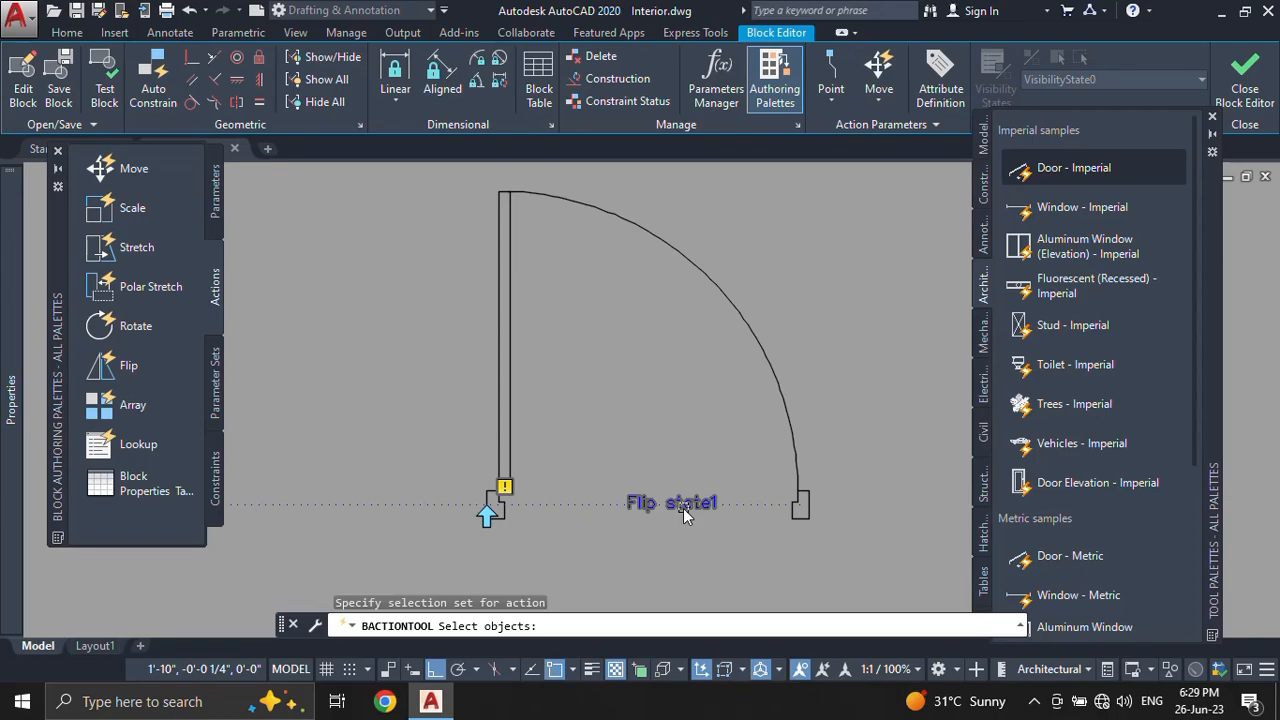
scroll(683, 508, down, 1)
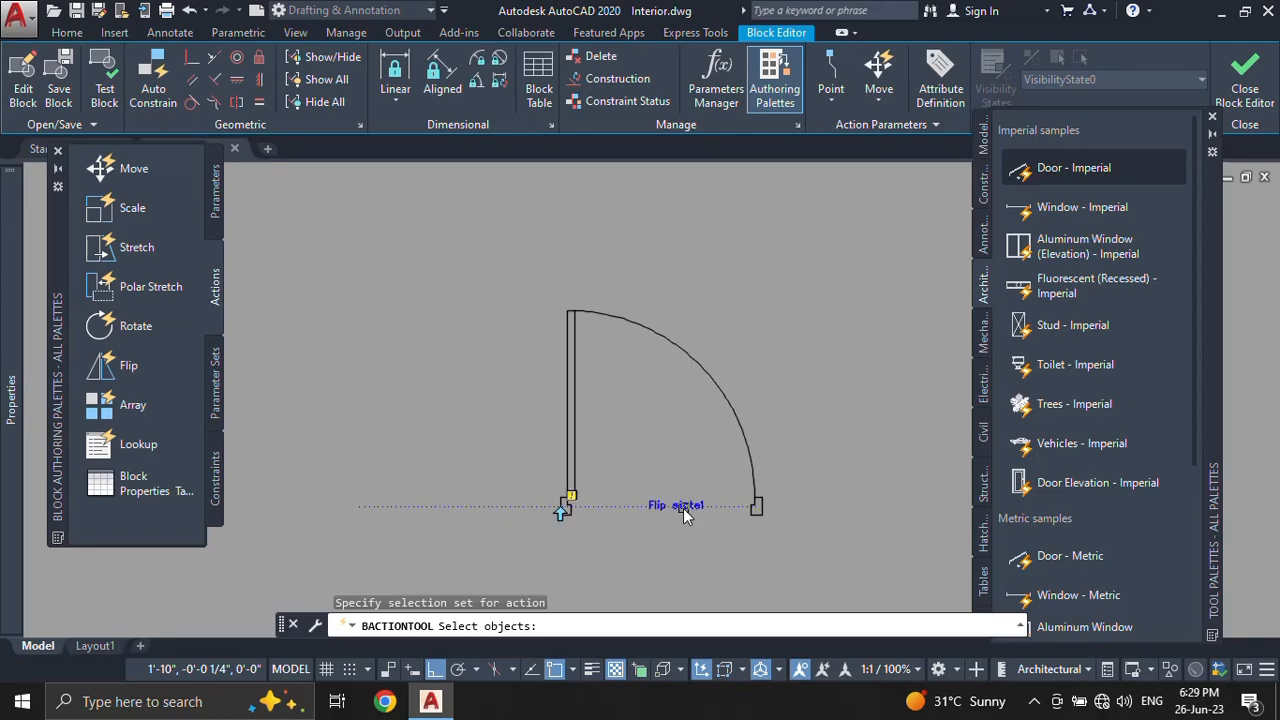
click(504, 254)
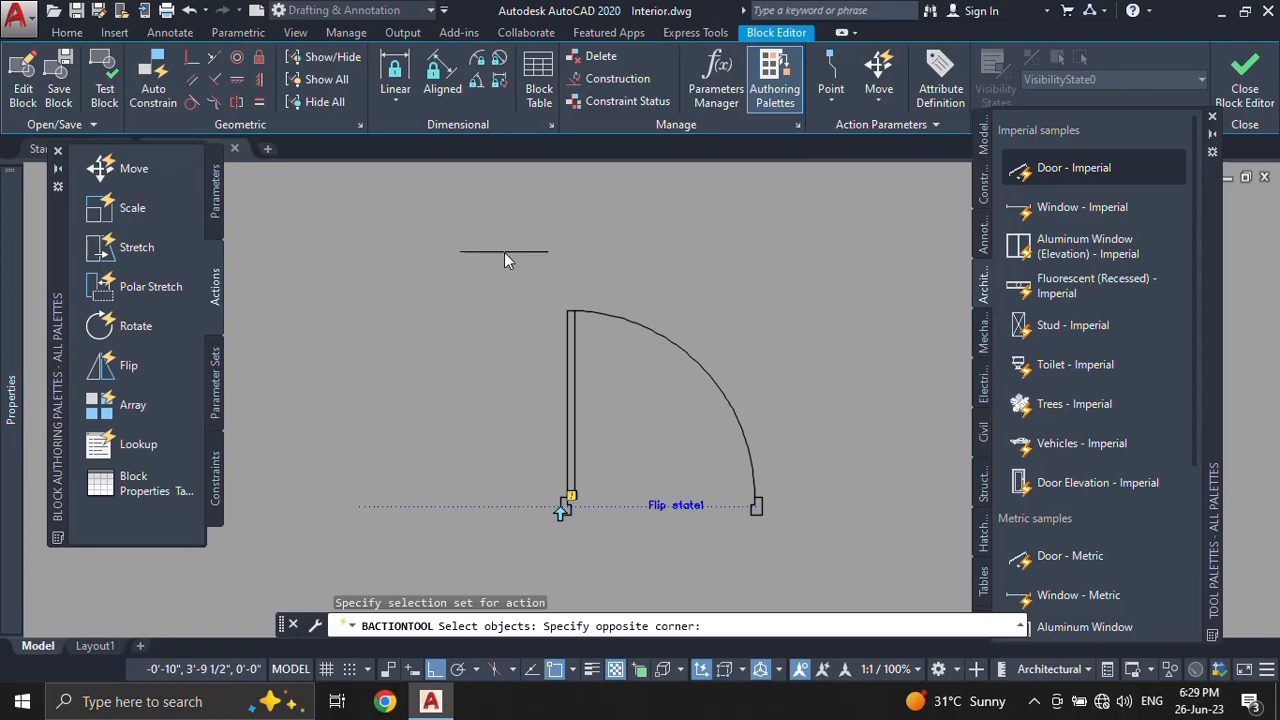
click(809, 537)
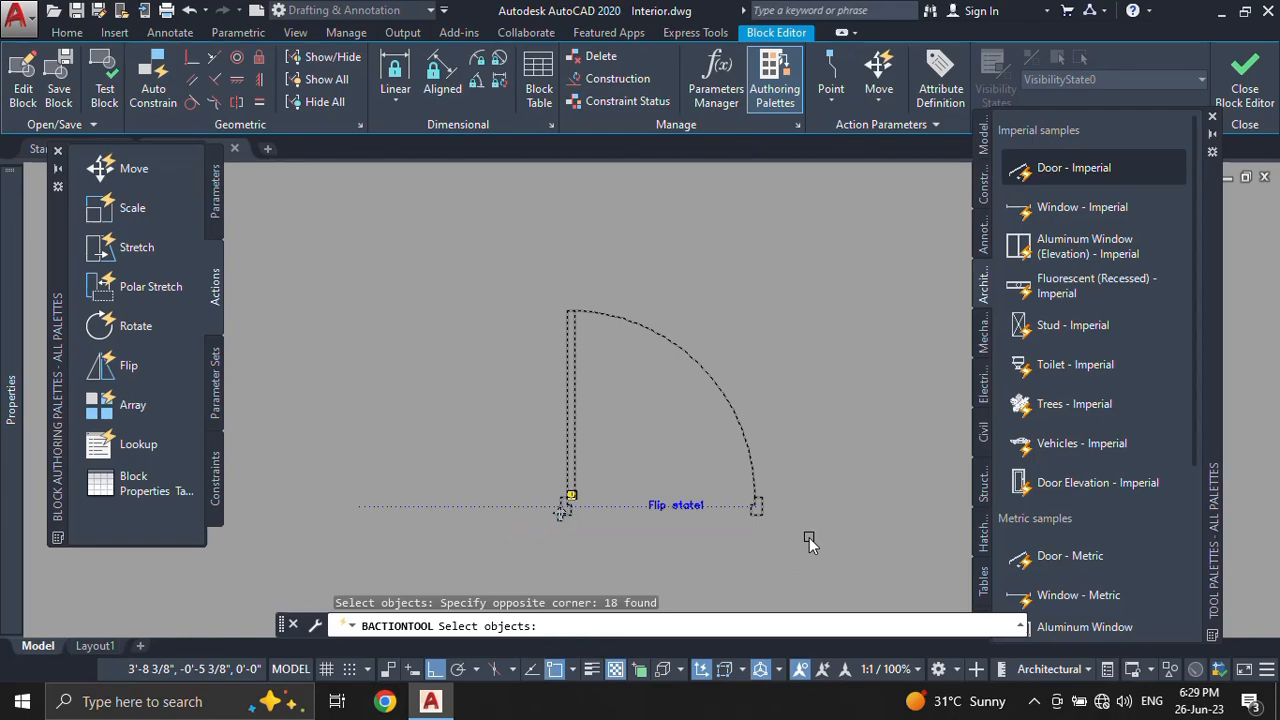
key(Return)
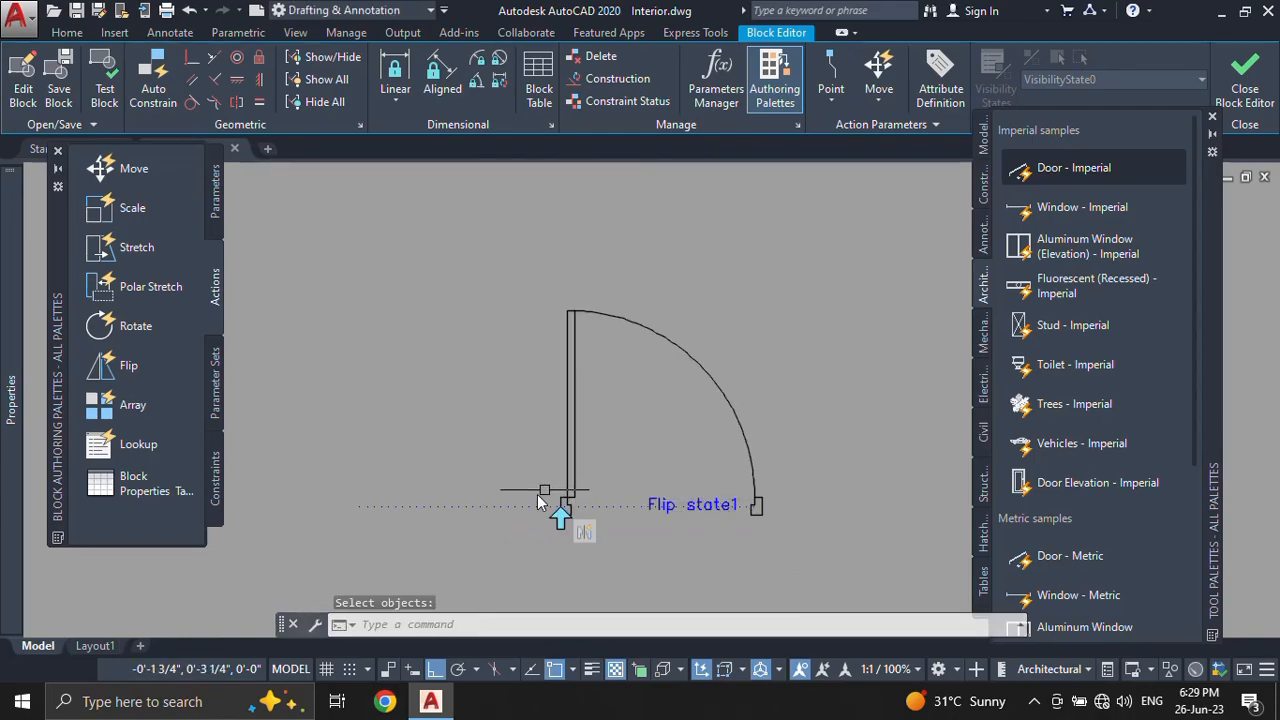
Step: Open the Door block in a test window and flip the door across the jamb line and back with its flip grip
scroll(565, 514, up, 2)
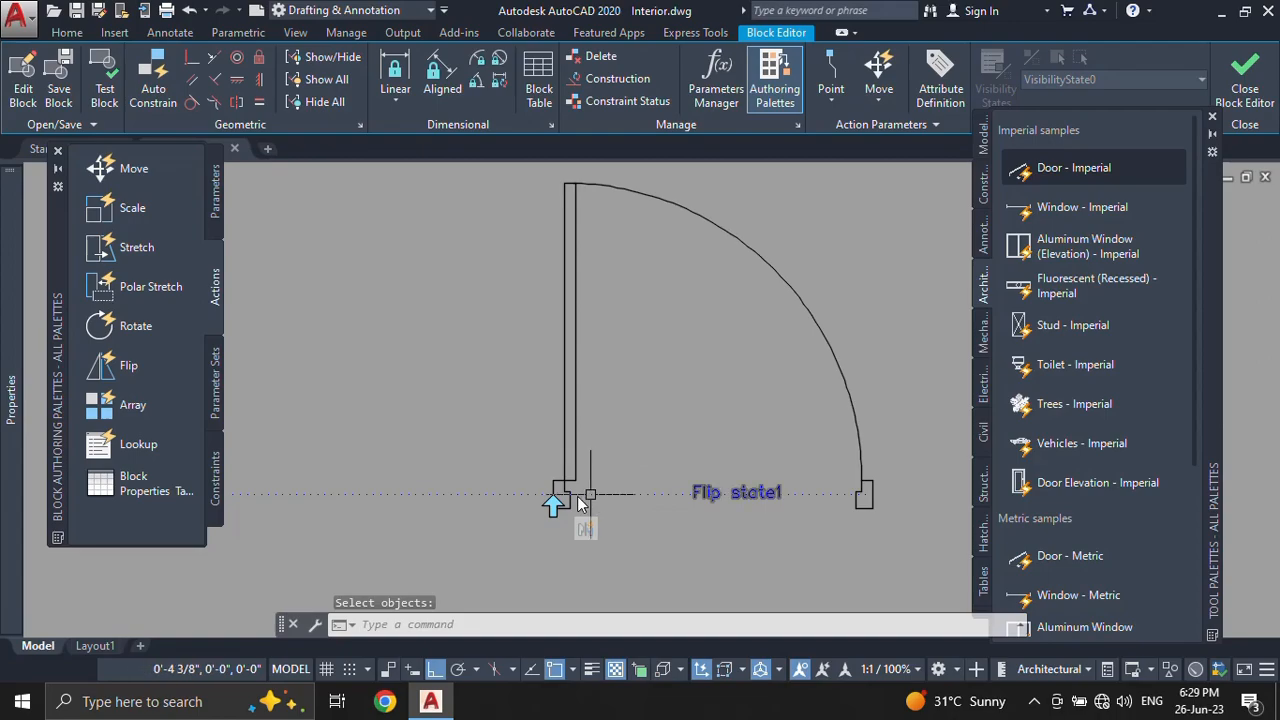
middle_drag(526, 491, 467, 452)
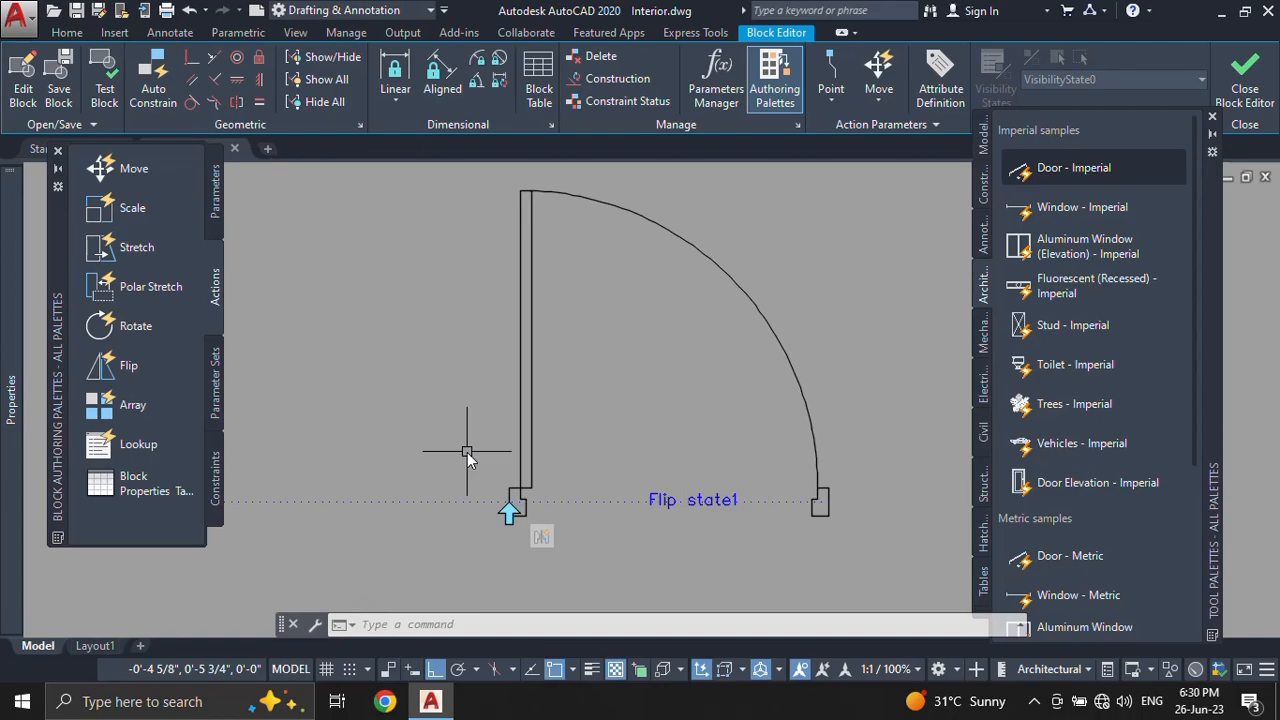
click(105, 95)
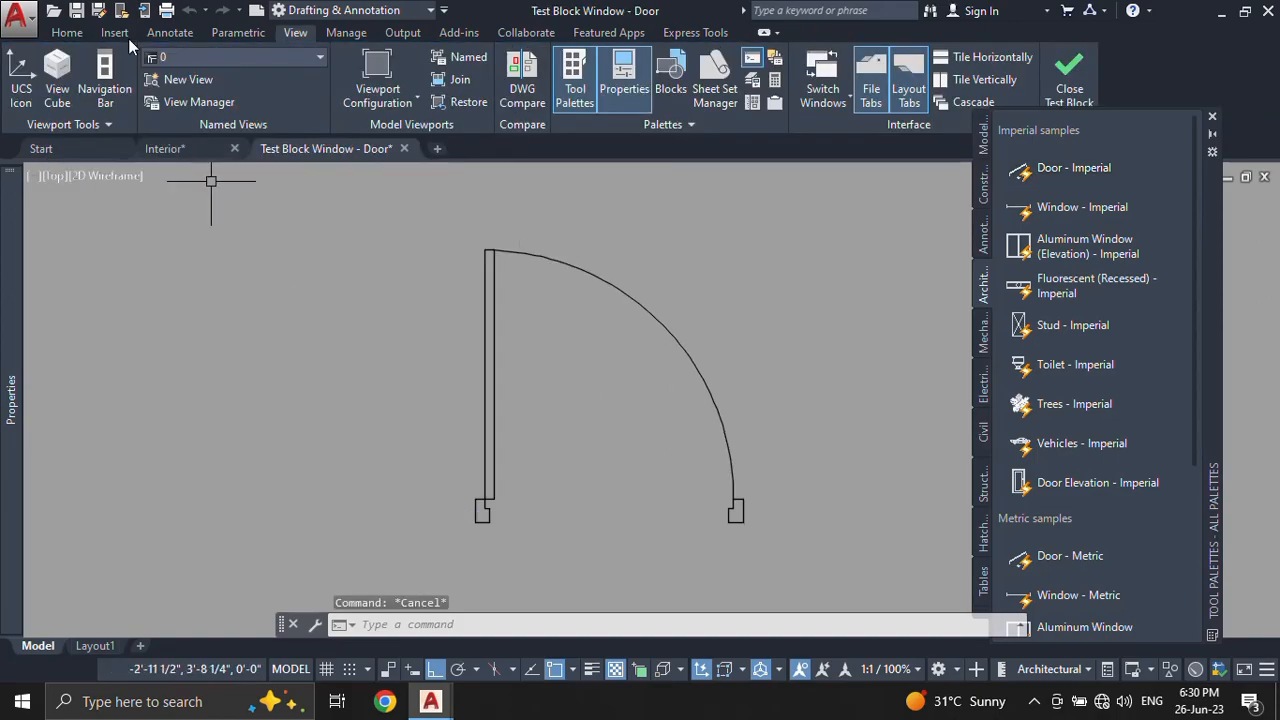
middle_drag(594, 486, 597, 452)
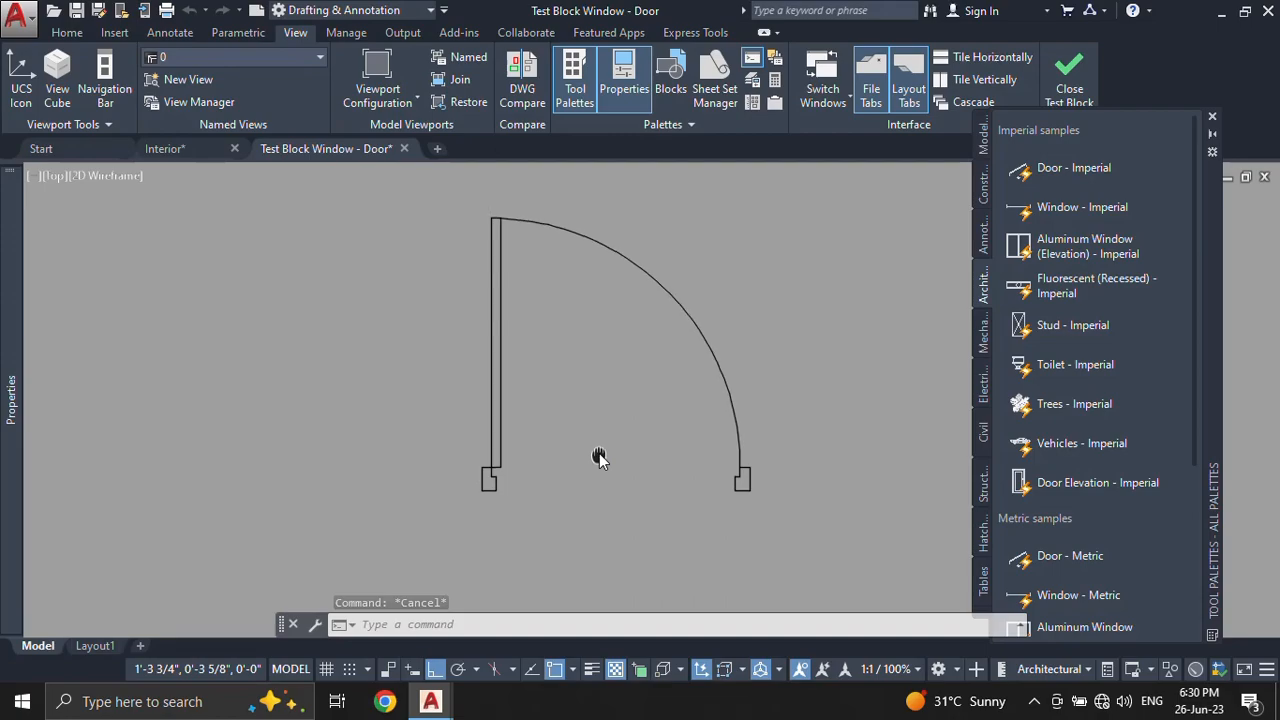
click(704, 275)
click(630, 310)
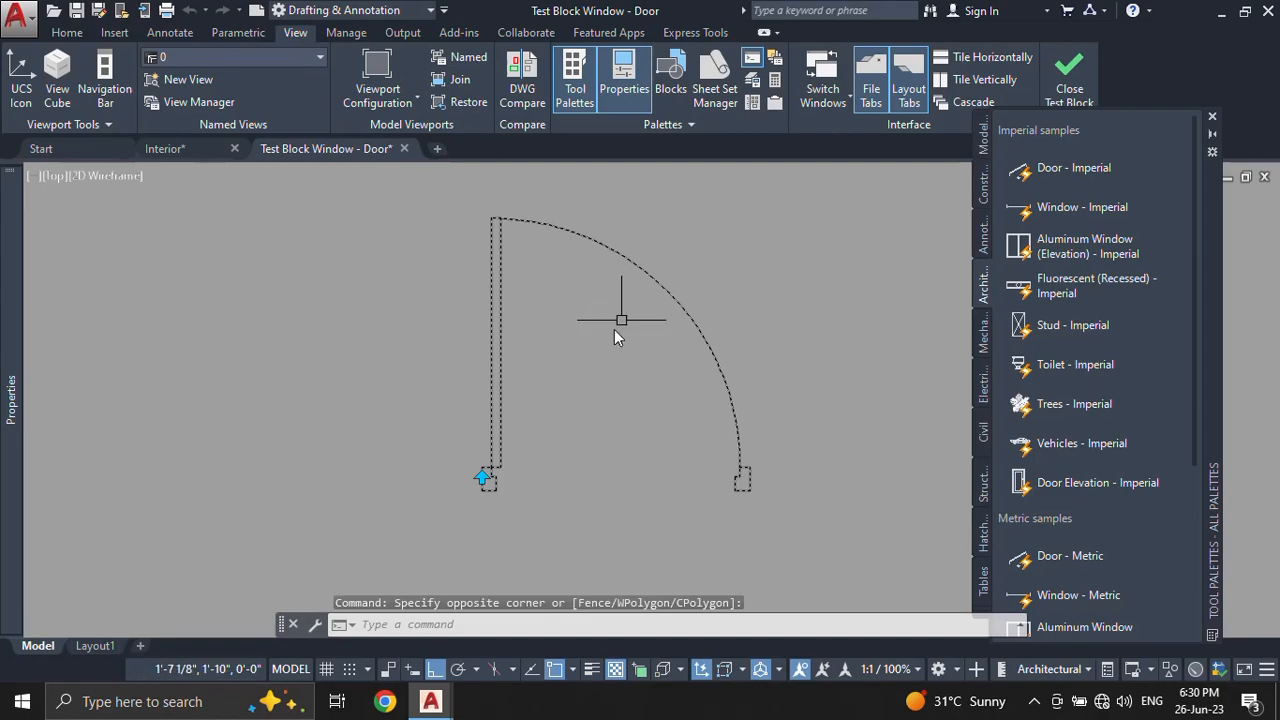
scroll(490, 470, up, 2)
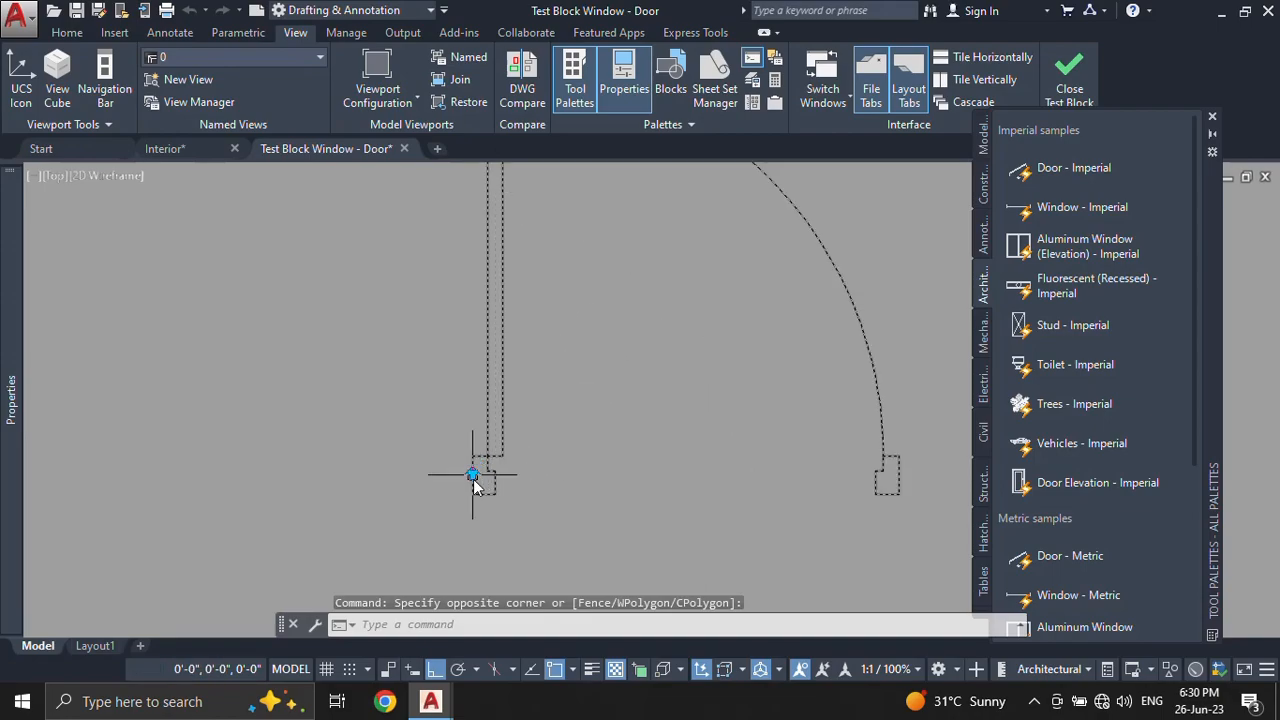
scroll(475, 485, down, 2)
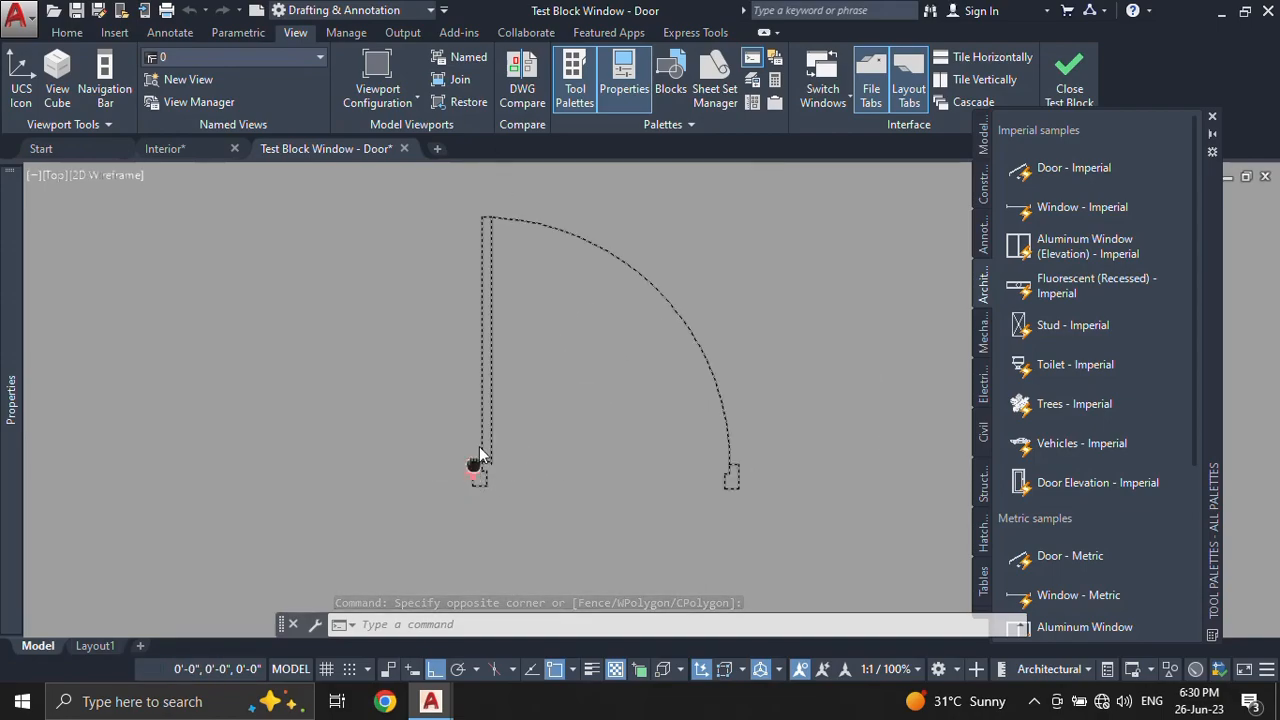
click(491, 420)
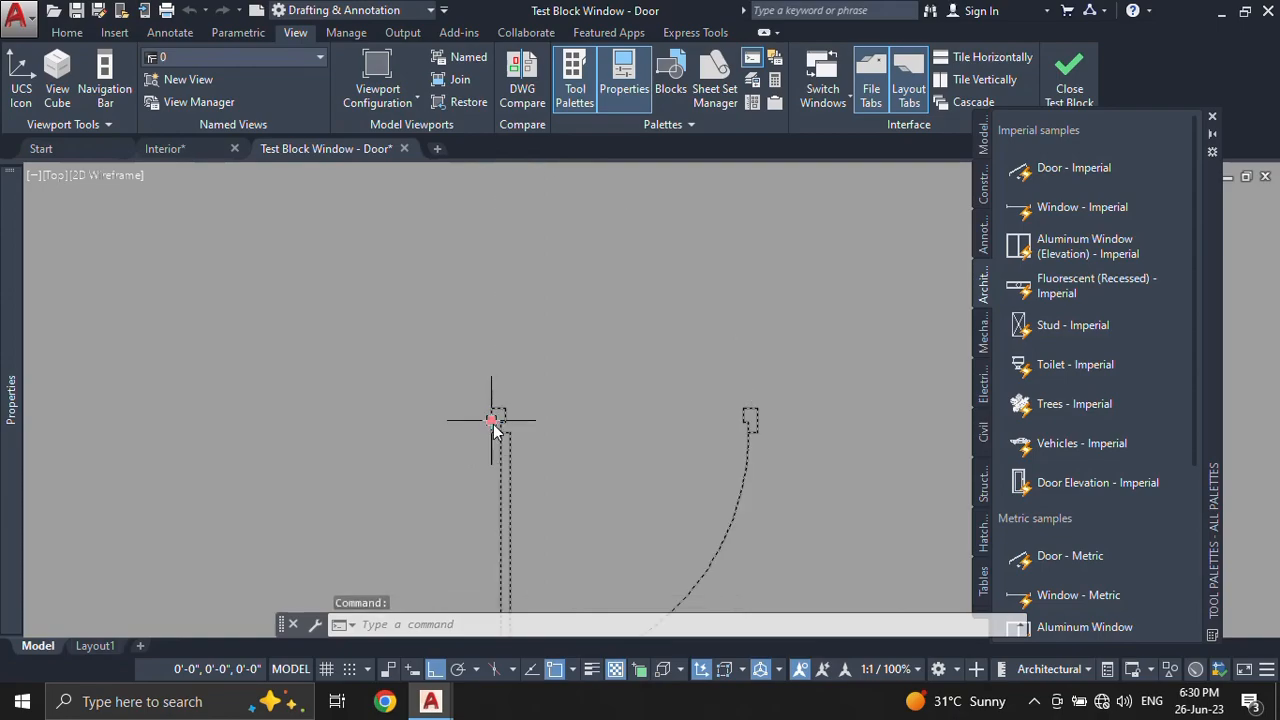
click(491, 420)
middle_drag(569, 381, 555, 430)
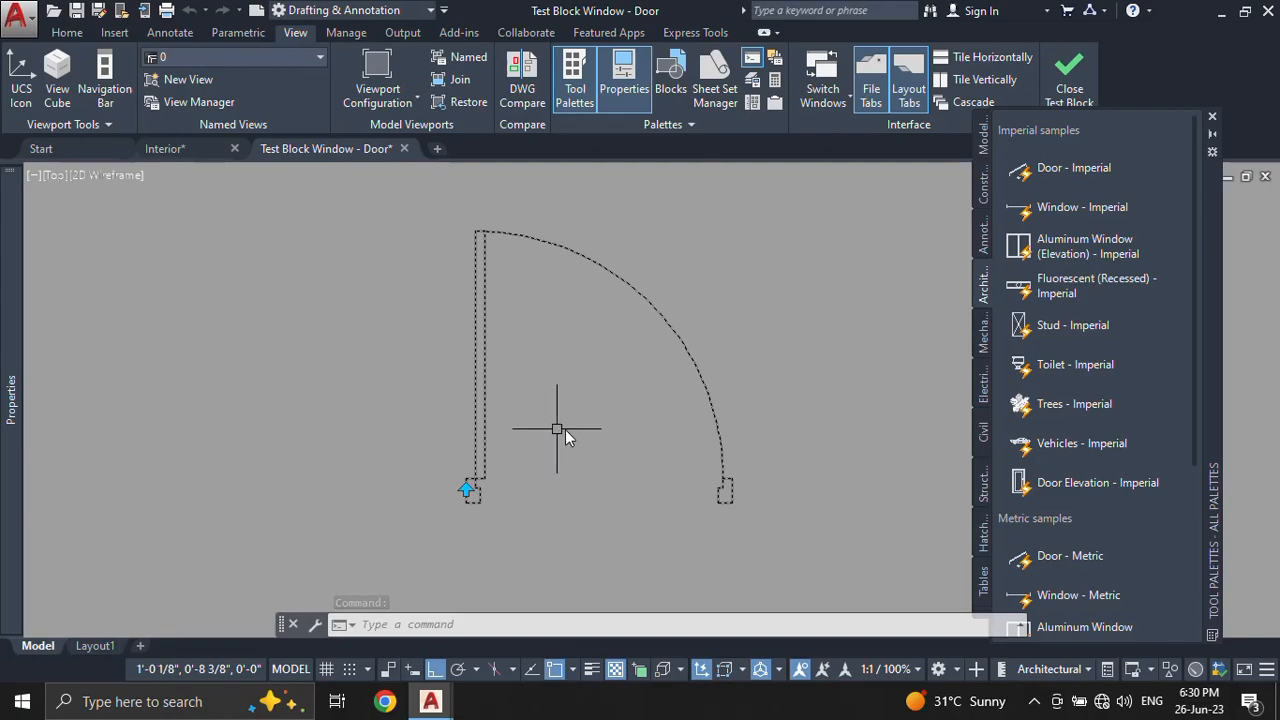
Step: Close the Tool Palettes and the test block window to return to the Block Editor
click(1212, 117)
click(1070, 98)
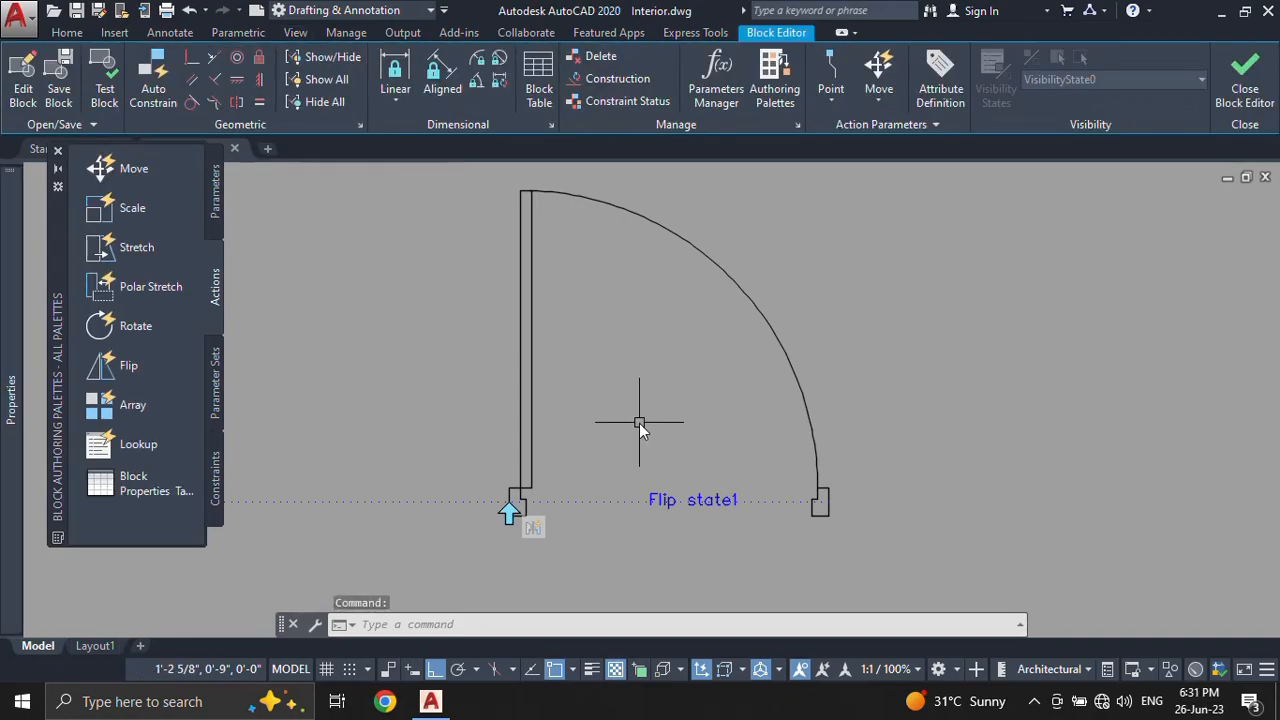
middle_drag(639, 423, 651, 441)
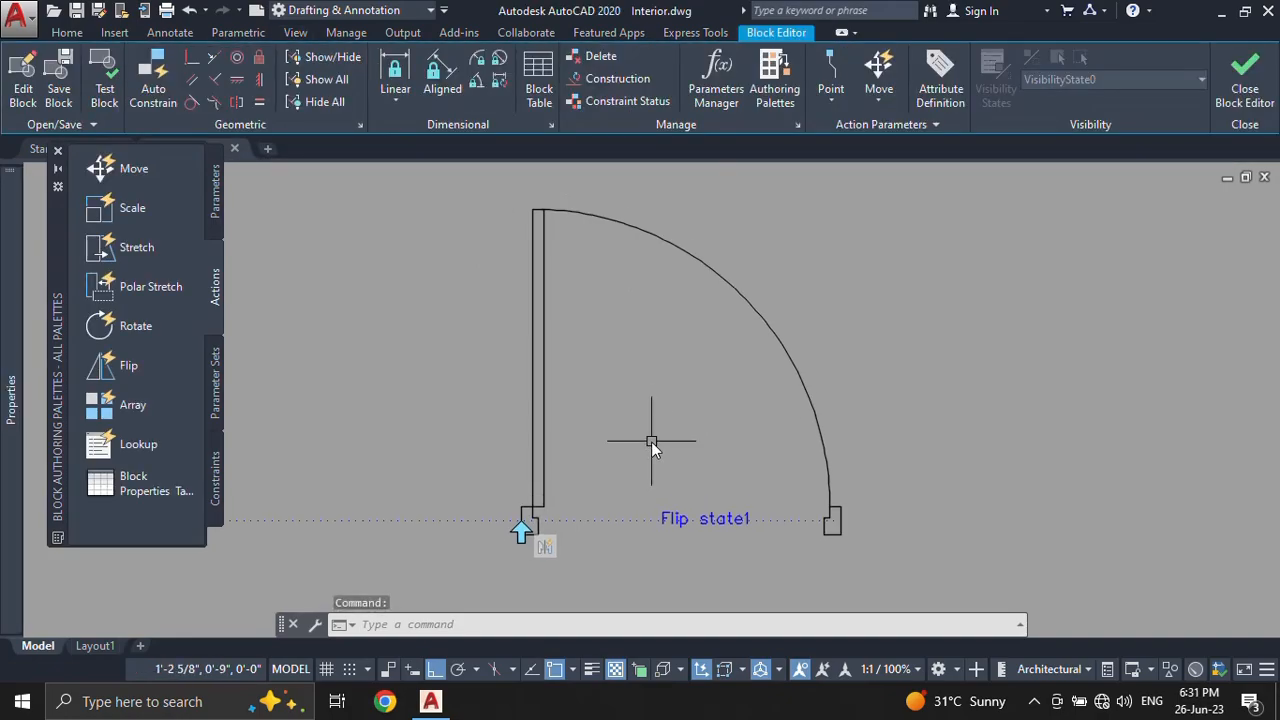
click(215, 185)
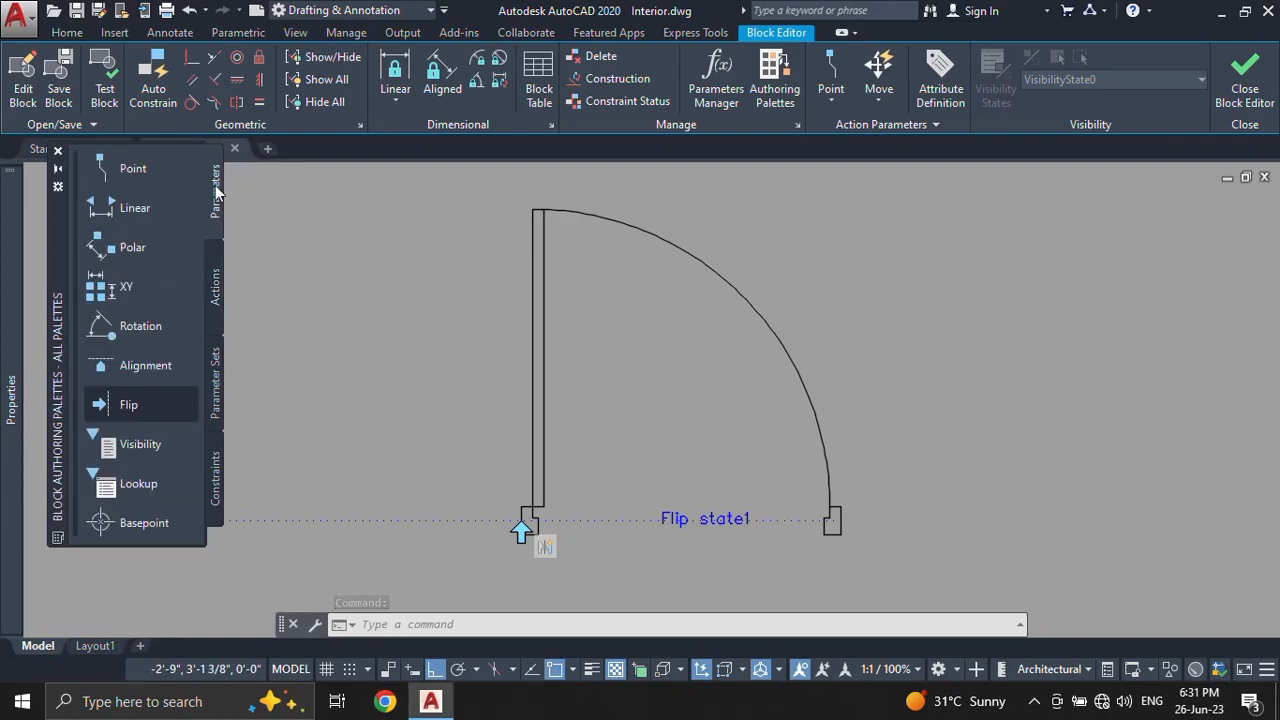
click(130, 406)
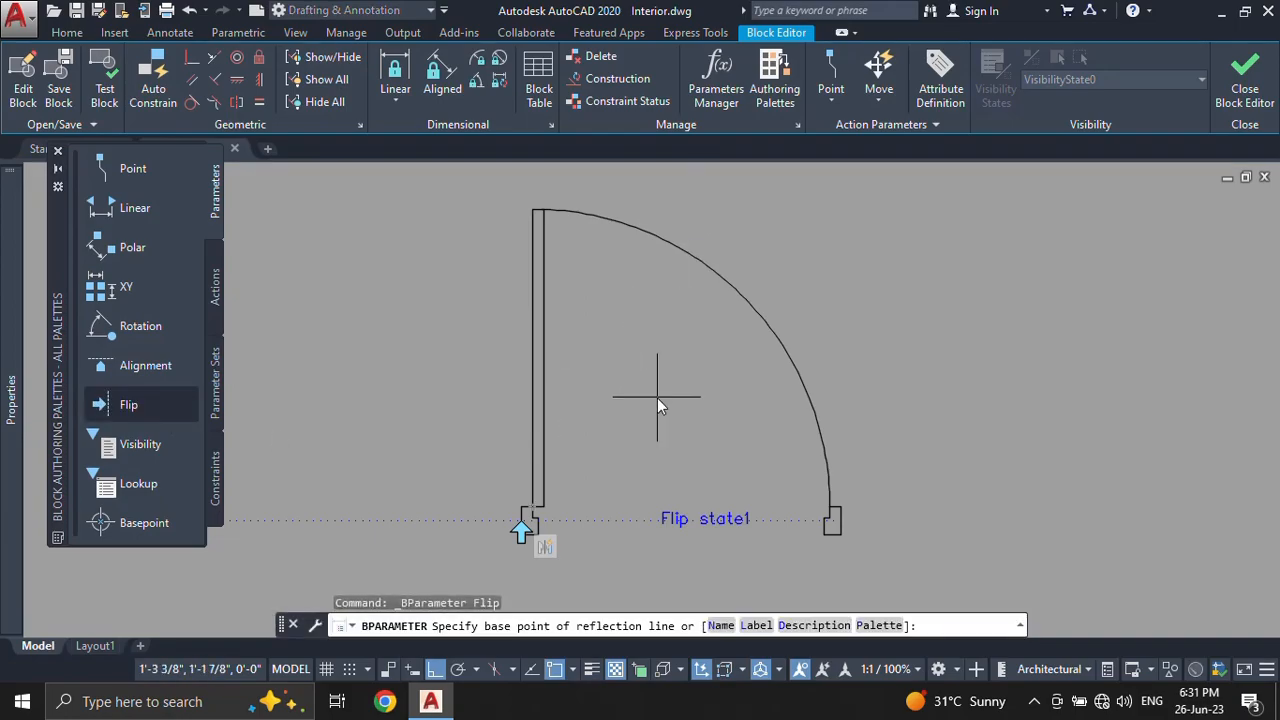
key(Escape)
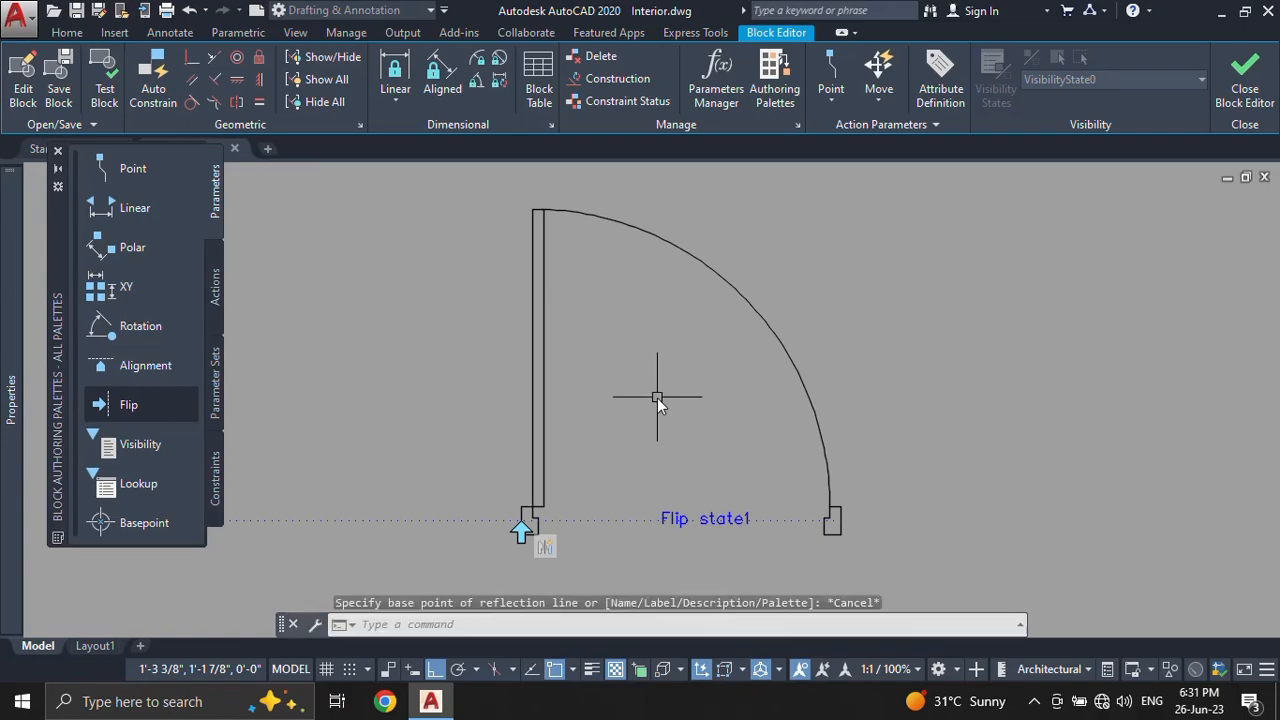
Step: Draw a horizontal line between the outer-edge midpoints of the two door jambs
middle_drag(657, 398, 670, 343)
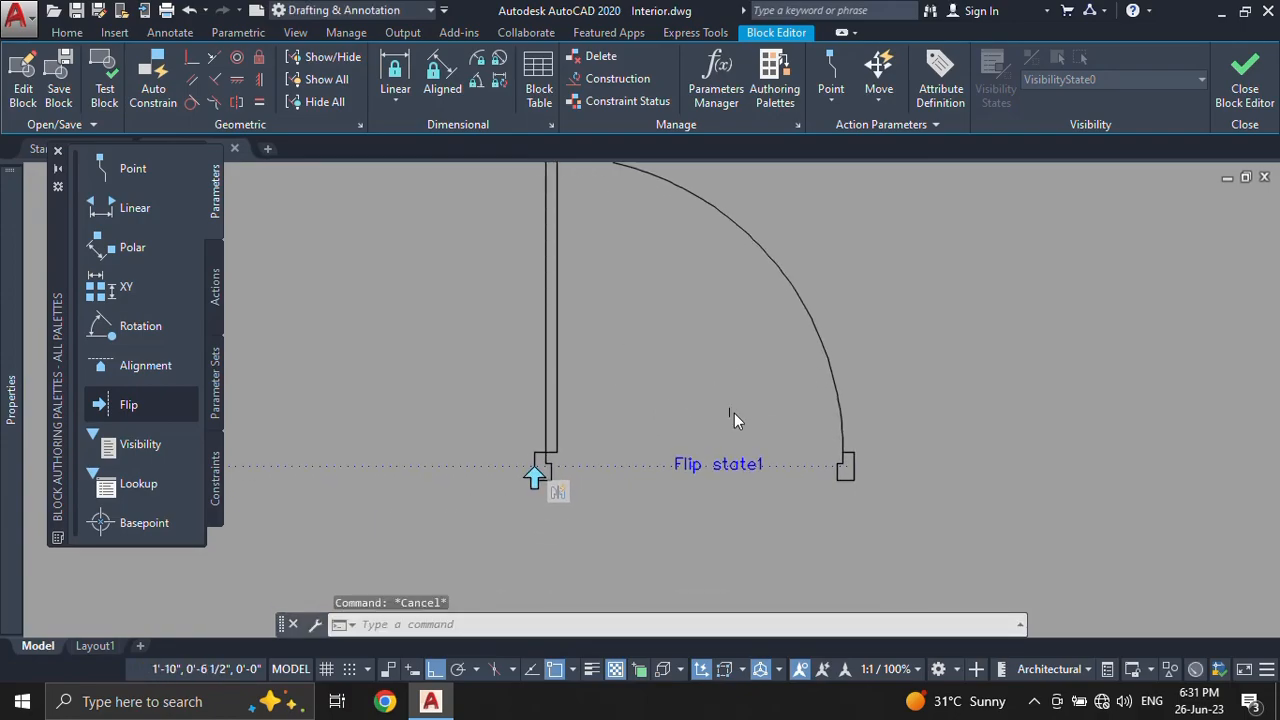
text(l)
key(Return)
scroll(863, 500, up, 2)
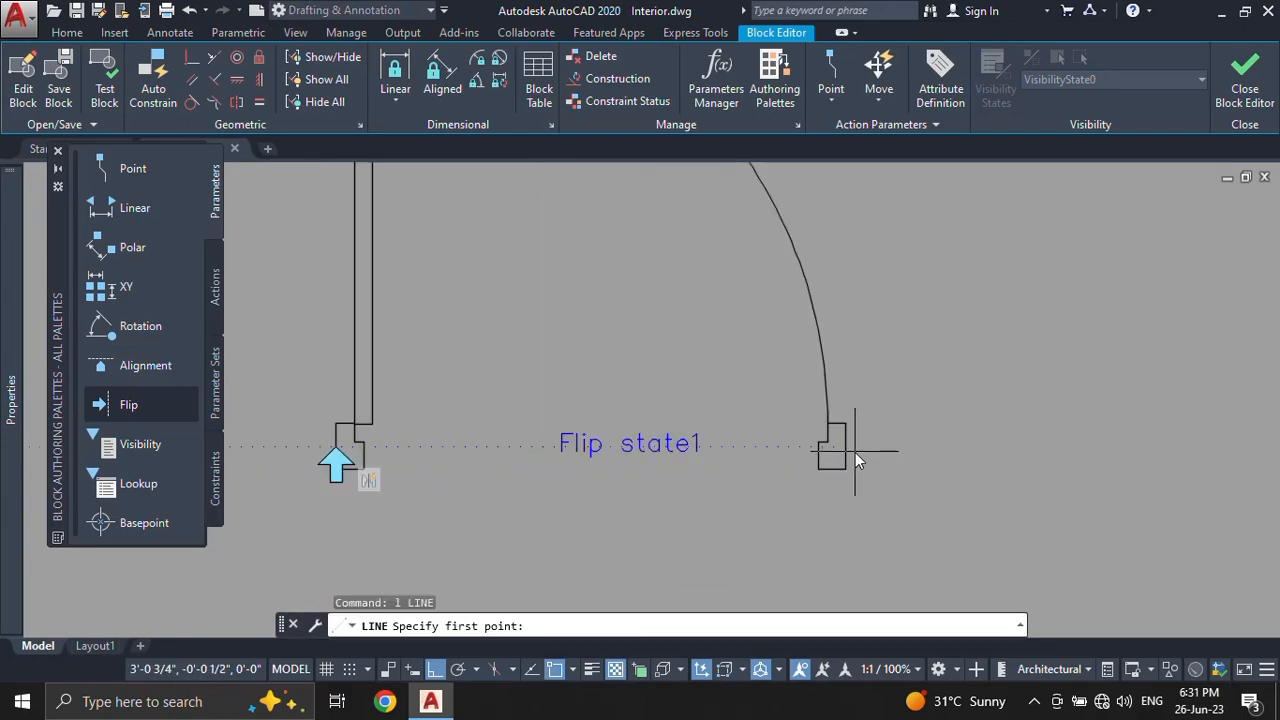
click(844, 448)
scroll(344, 445, up, 2)
click(336, 450)
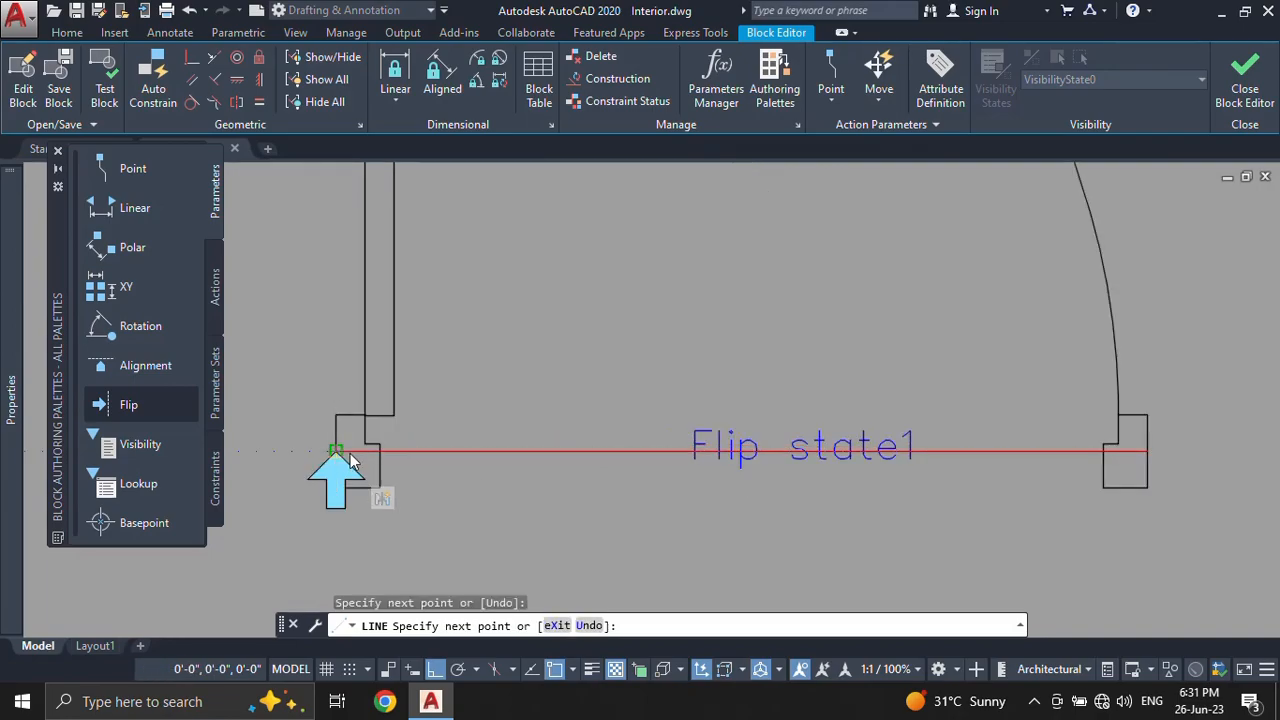
key(Escape)
Step: Draw a vertical line from the midpoint of the horizontal jamb line up past the top of the door
click(638, 452)
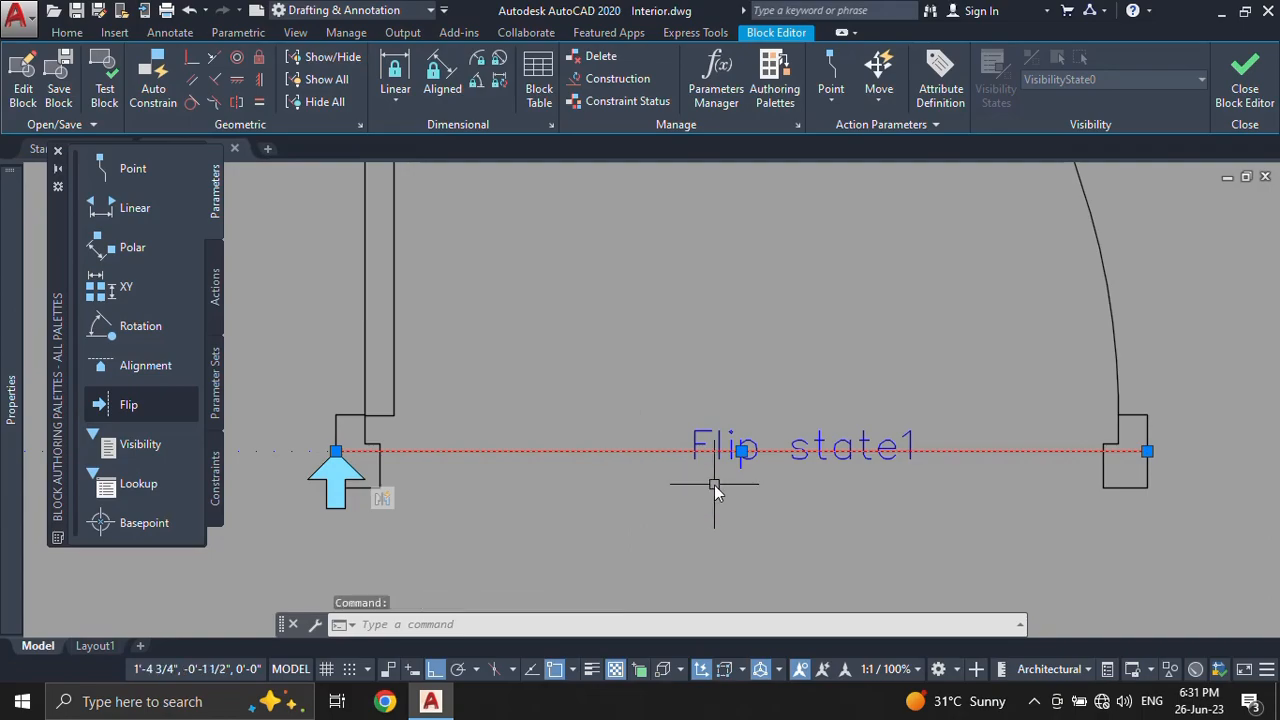
text(l)
key(Return)
click(741, 451)
scroll(760, 320, down, 2)
scroll(760, 320, down, 5)
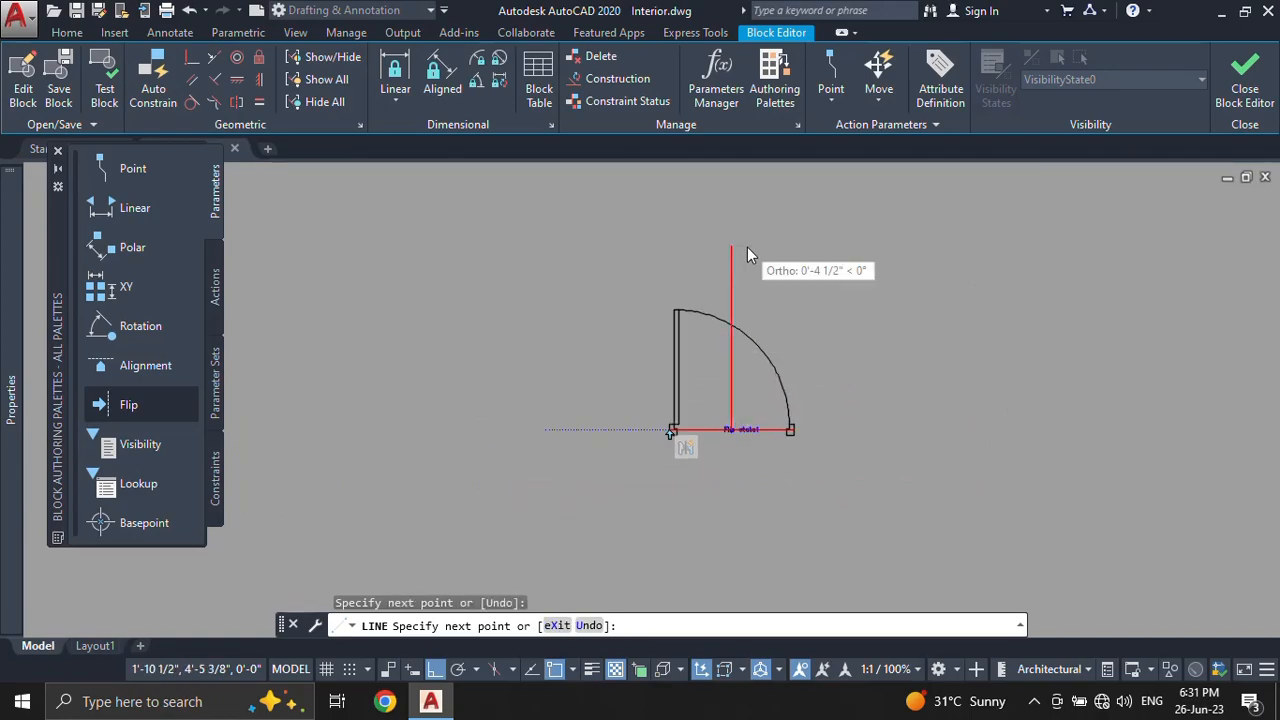
key(Escape)
scroll(745, 449, up, 2)
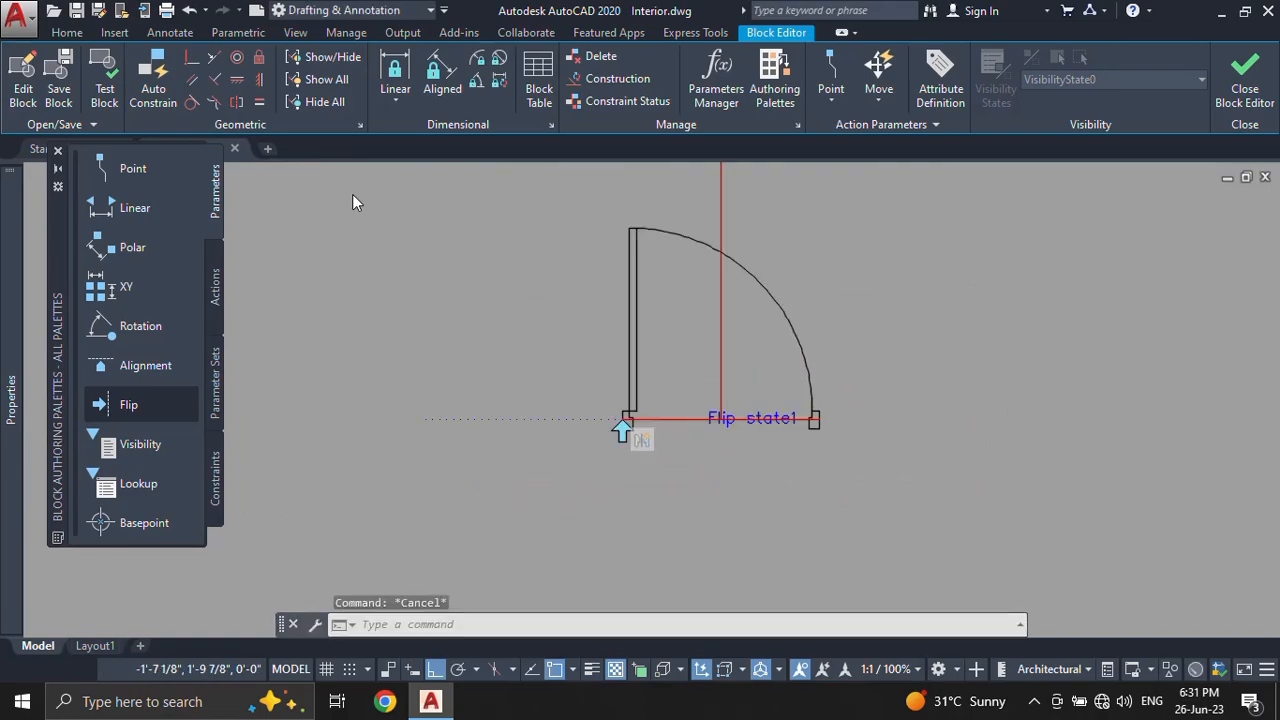
Step: Add a flip parameter with its reflection line running up the vertical centre line from the jamb line's midpoint, labelled beside the line
click(121, 406)
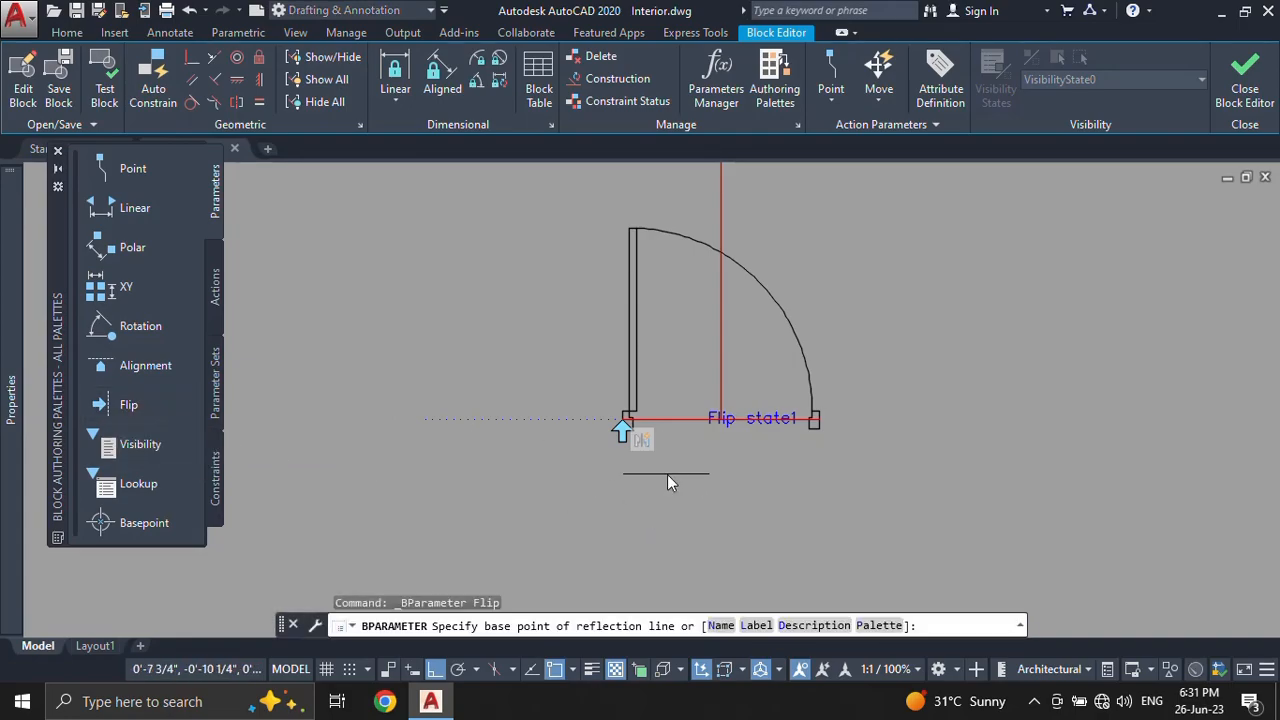
click(721, 420)
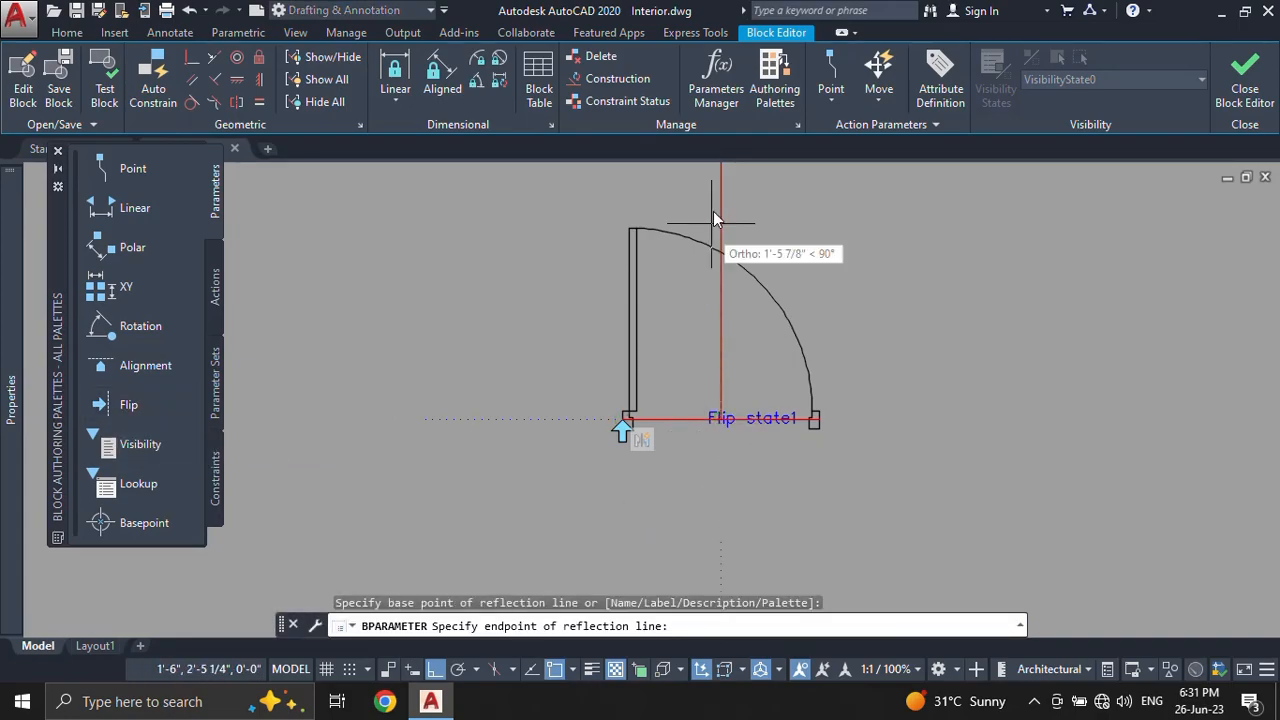
click(723, 195)
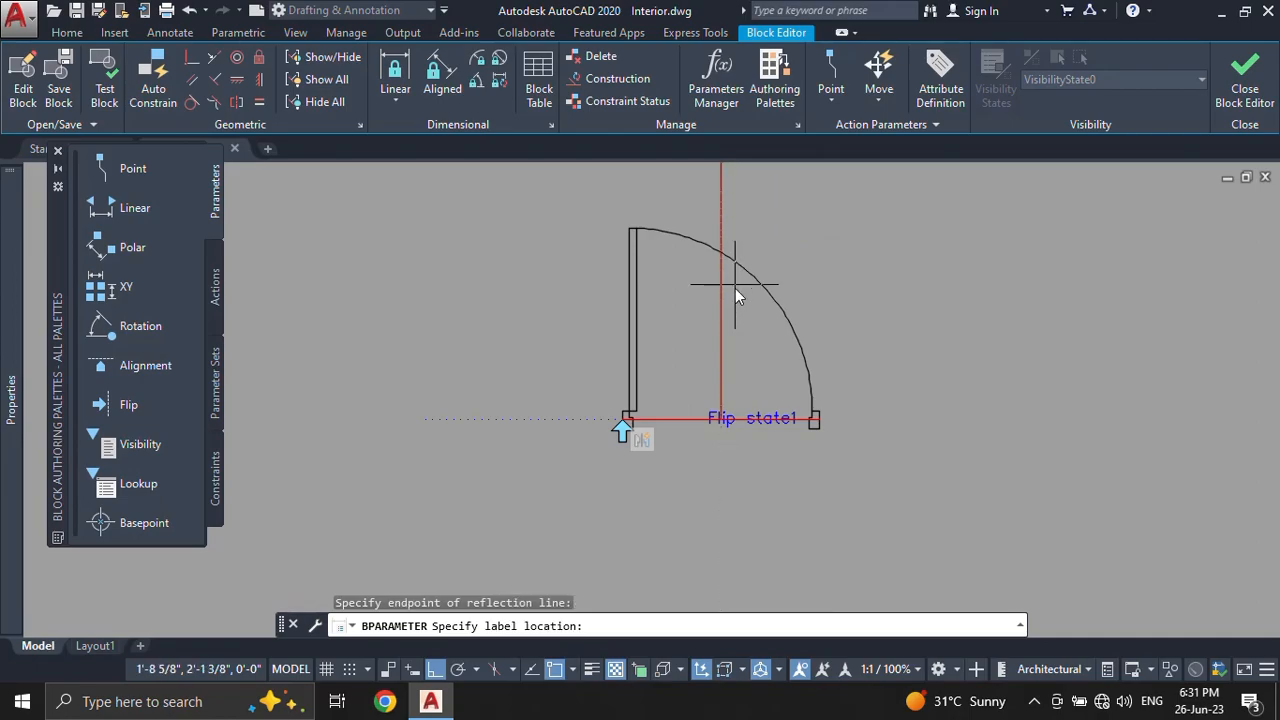
click(721, 342)
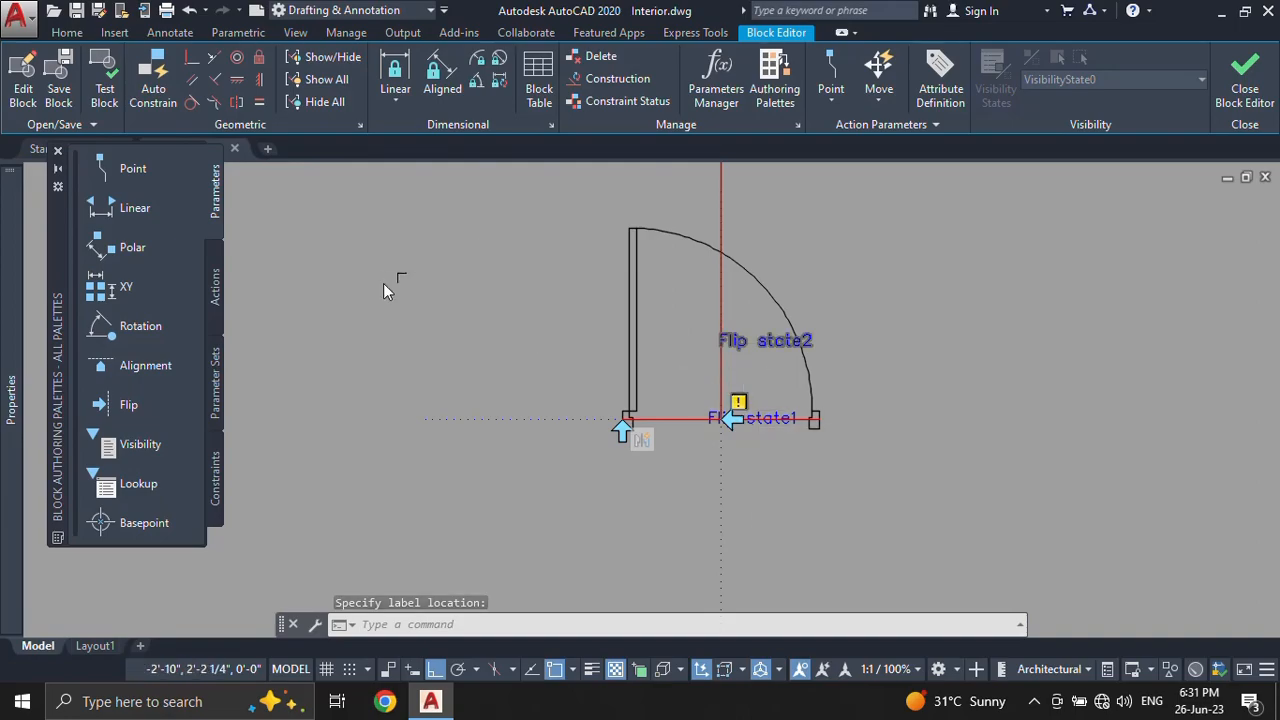
Step: Add a flip action to the Flip state2 parameter, with the whole door and its jambs as the selection set
click(218, 290)
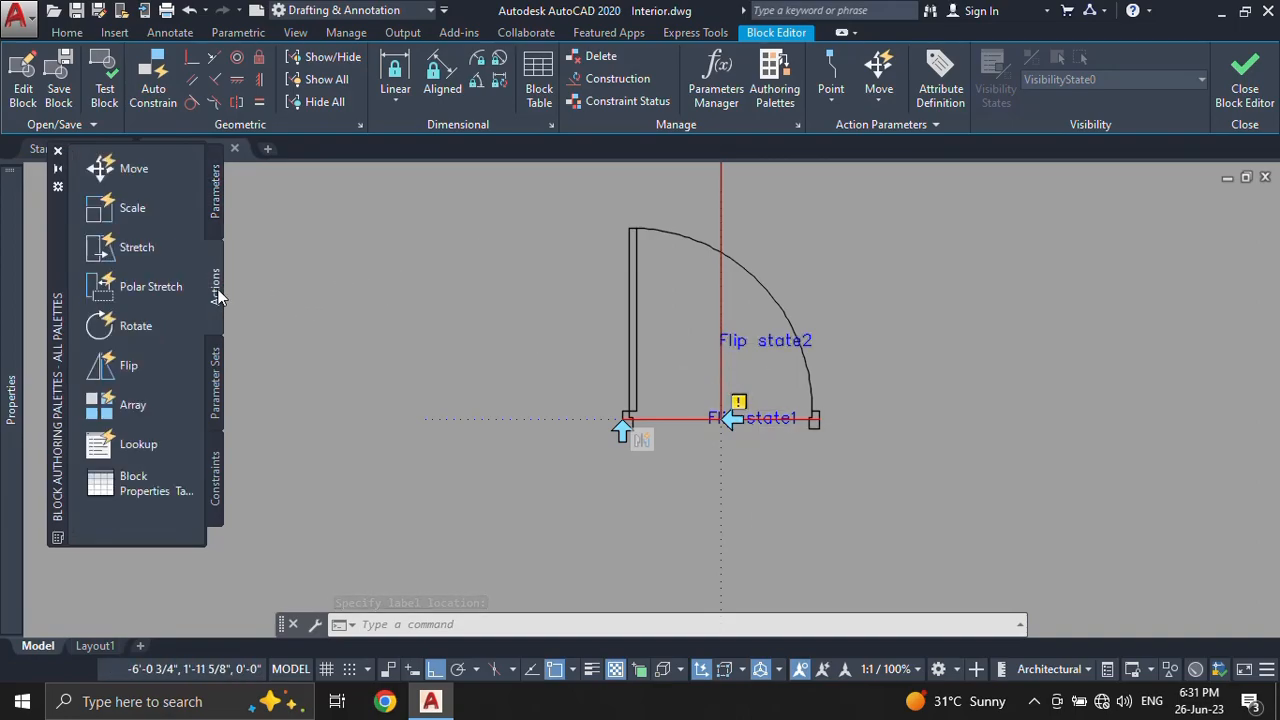
click(100, 372)
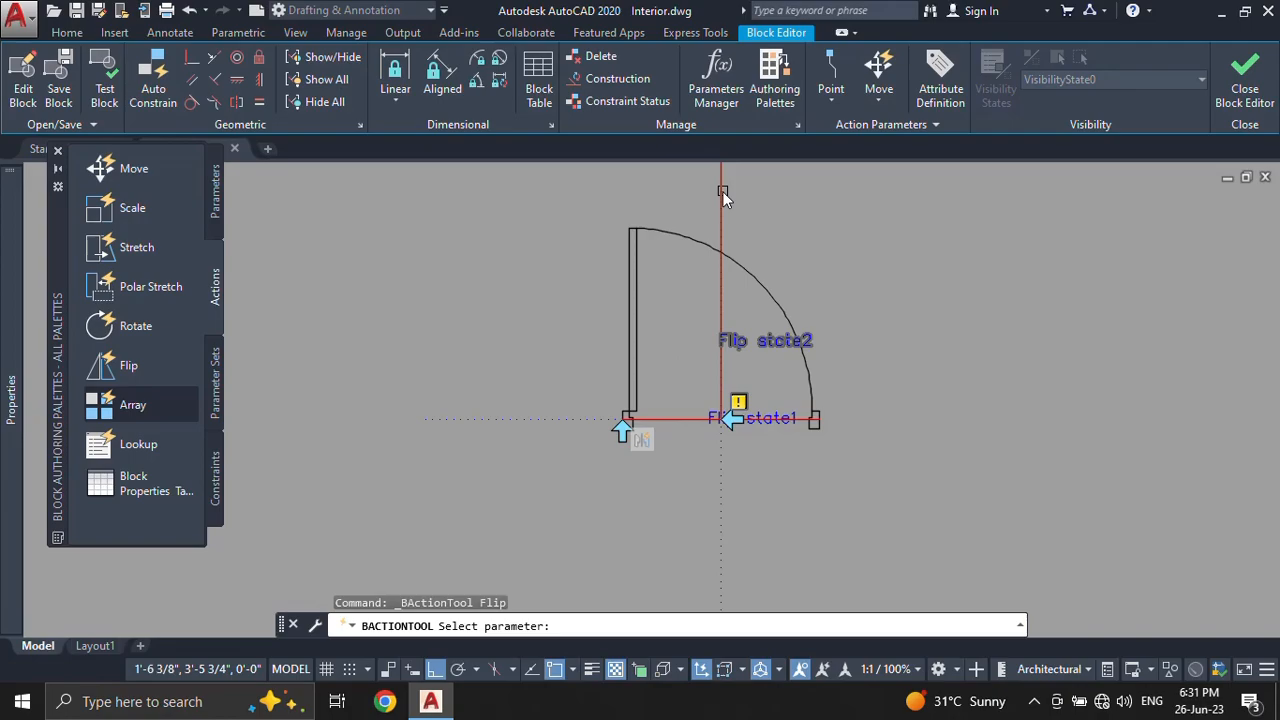
click(770, 340)
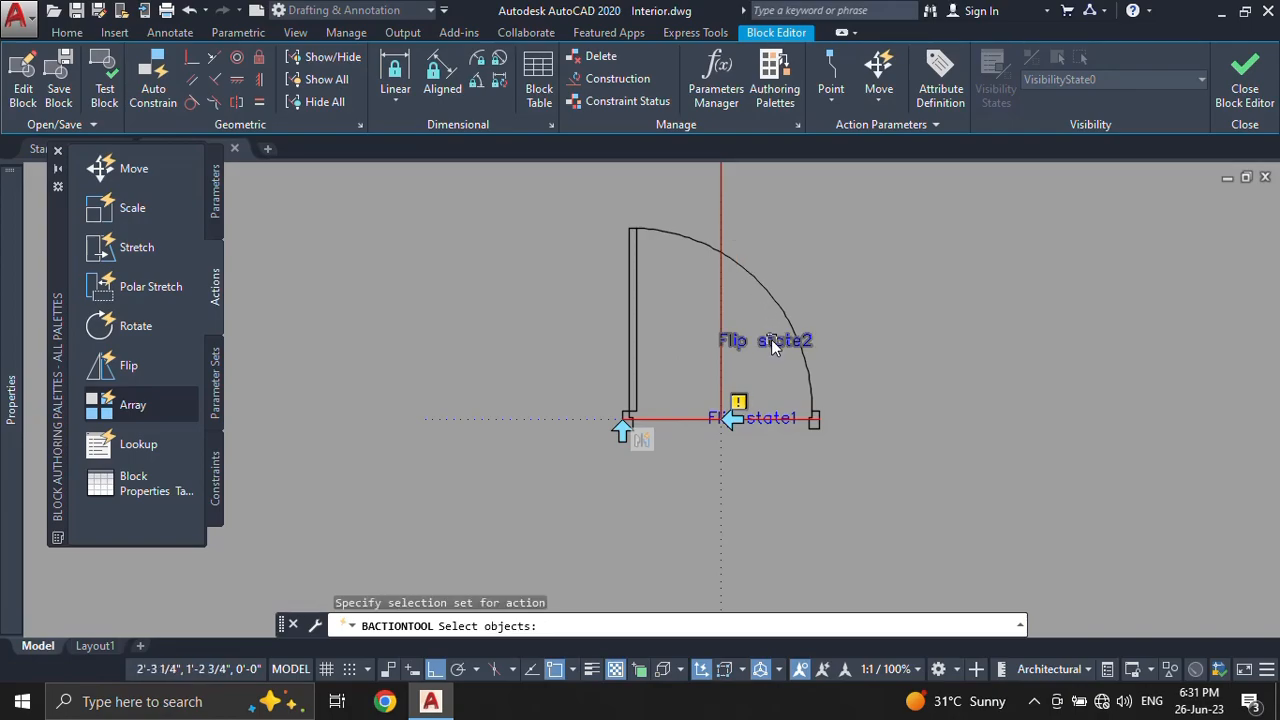
scroll(772, 341, down, 2)
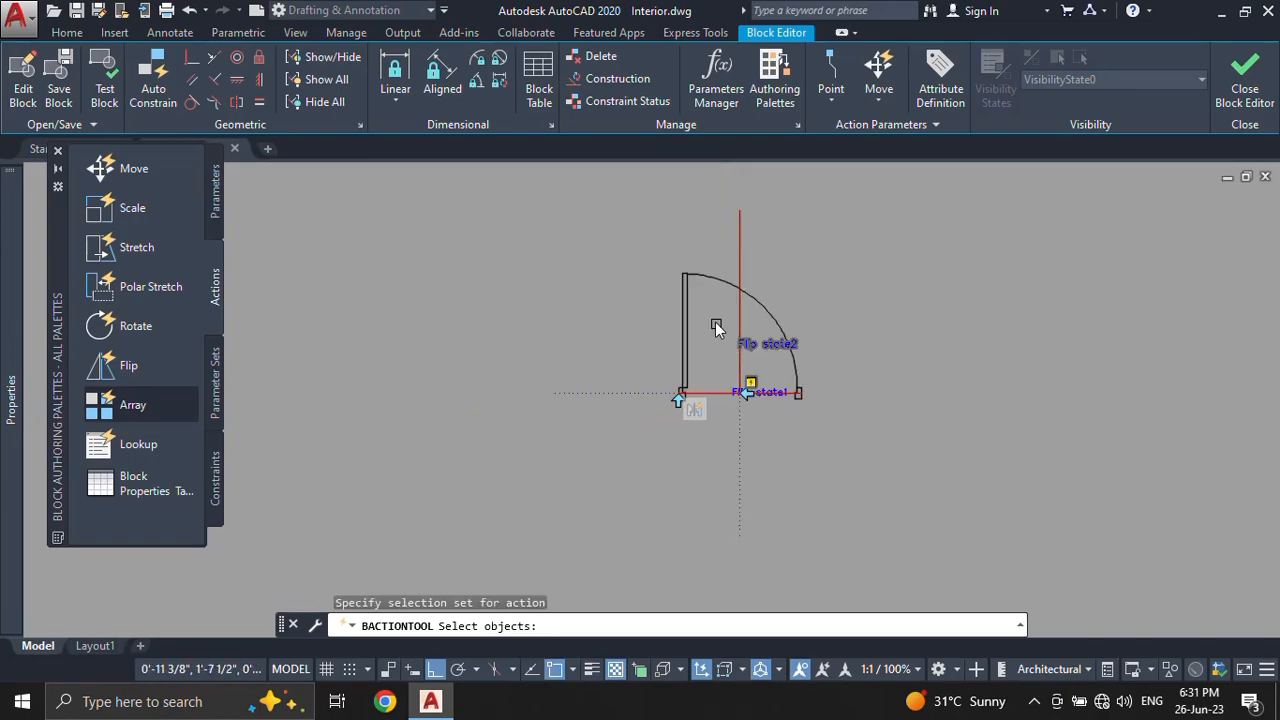
click(667, 249)
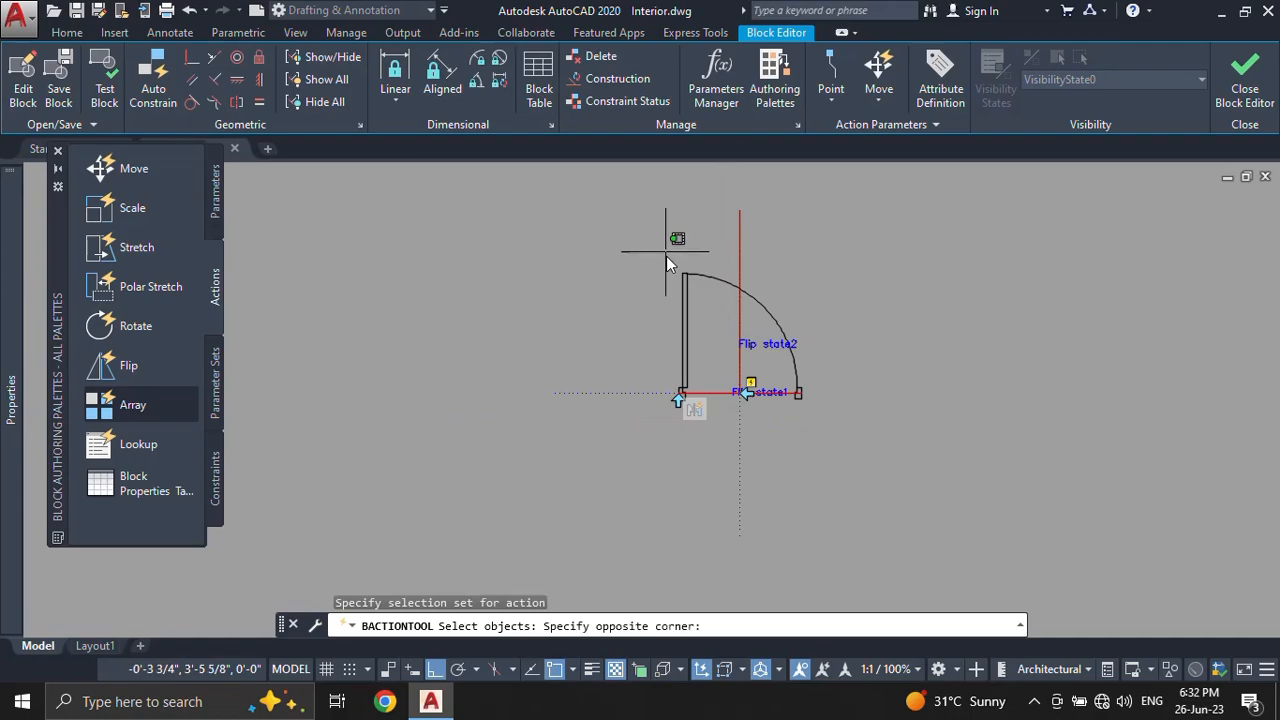
click(861, 455)
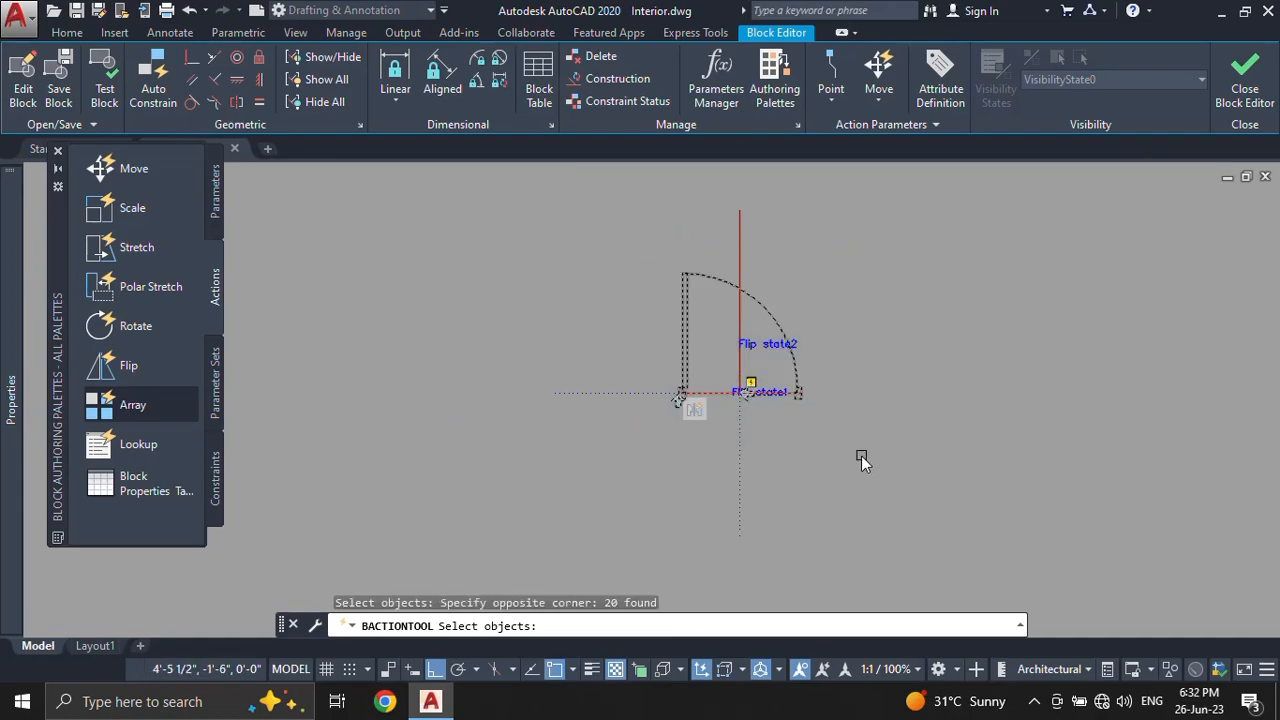
key(Return)
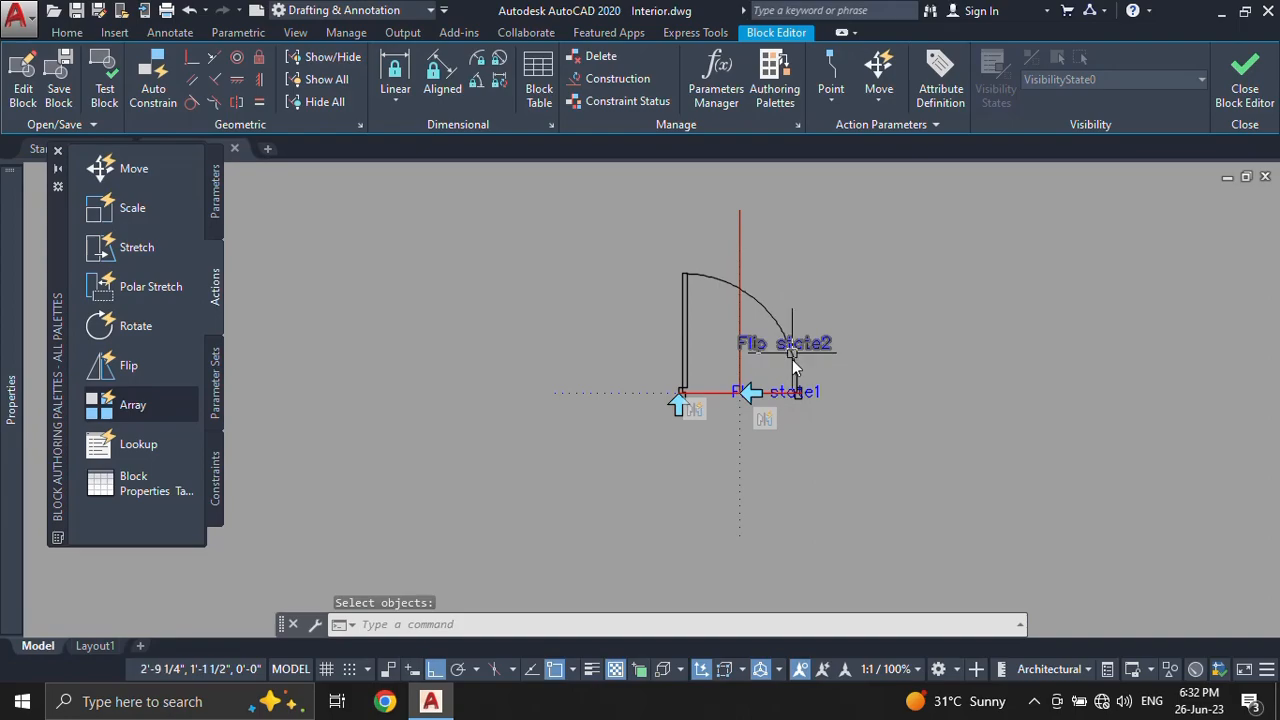
Step: Erase the vertical and horizontal helper lines from the Door block
scroll(792, 359, up, 3)
mouse_move(723, 360)
middle_down()
mouse_move(779, 432)
mouse_move(740, 401)
middle_up()
click(709, 187)
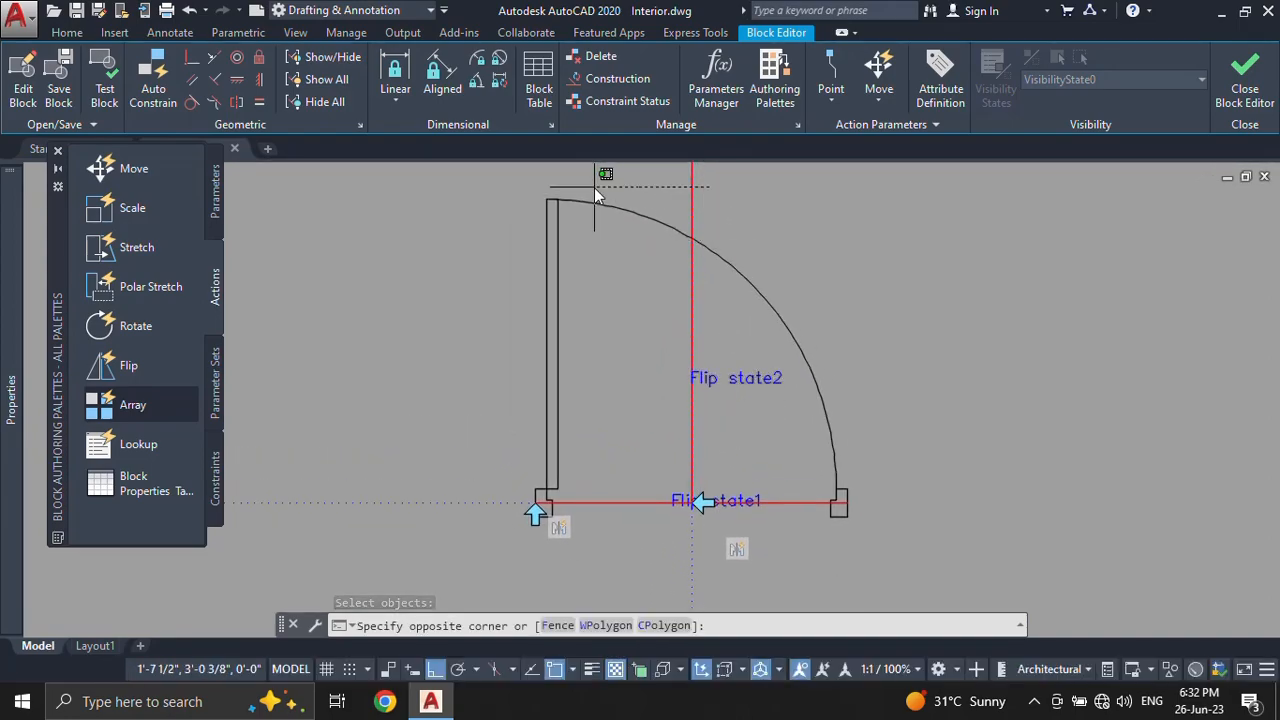
click(606, 196)
text(e)
key(Return)
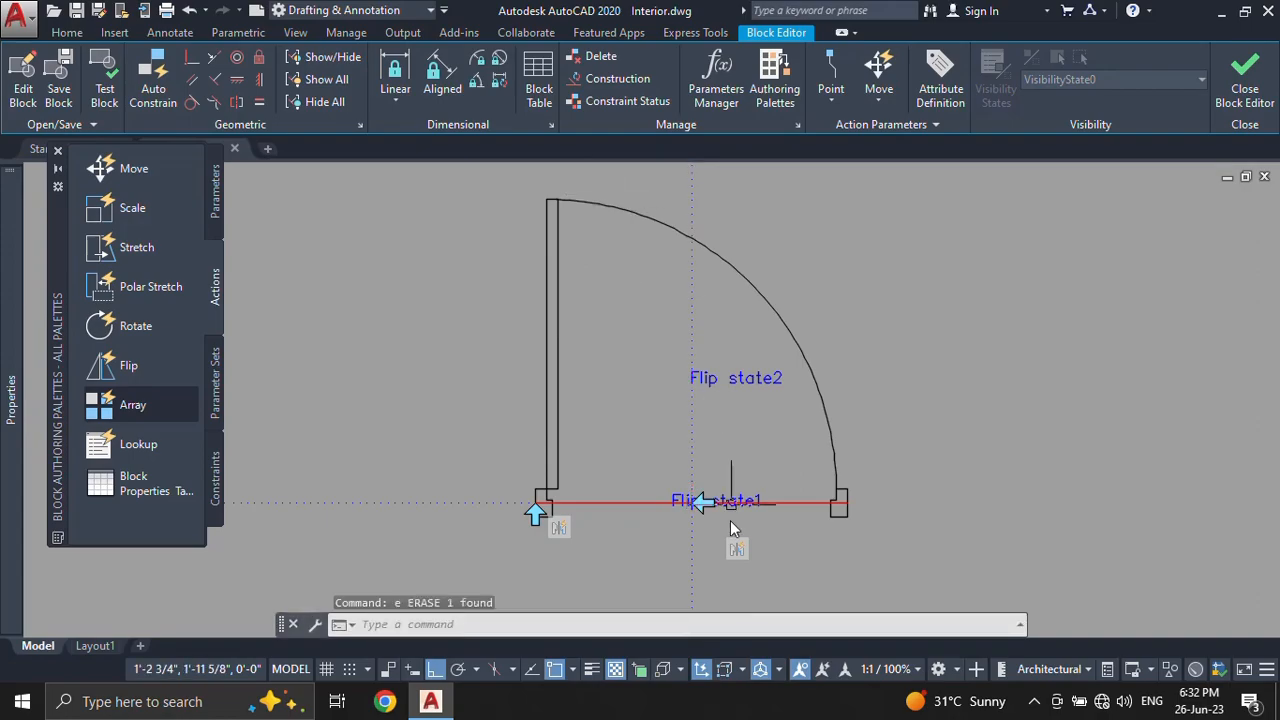
click(630, 505)
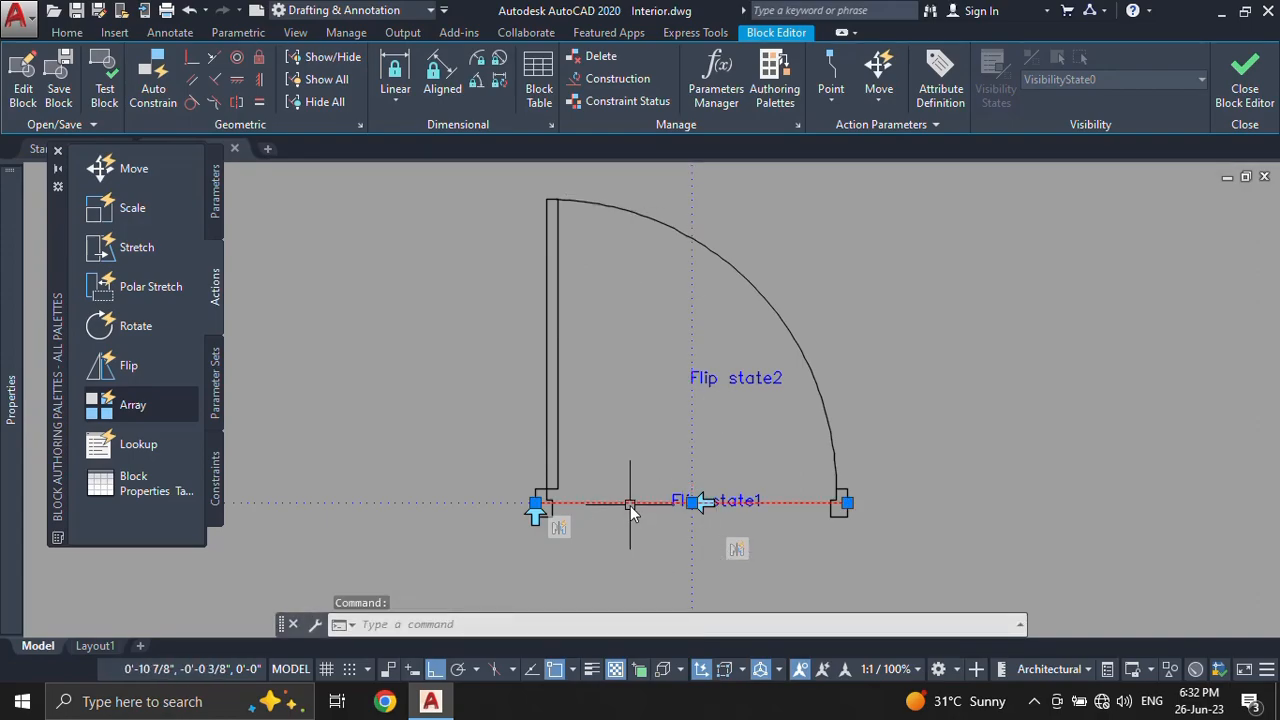
key(Delete)
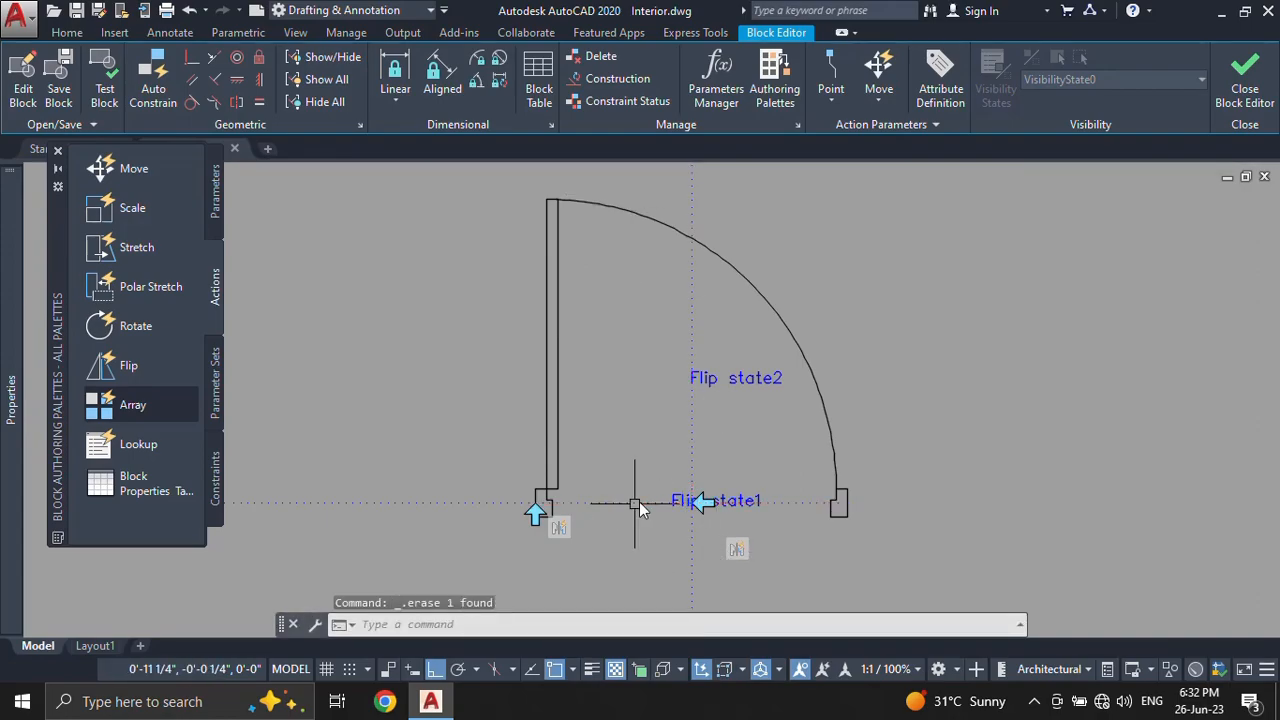
Step: Close the Block Editor and save the changes to Door
click(1238, 103)
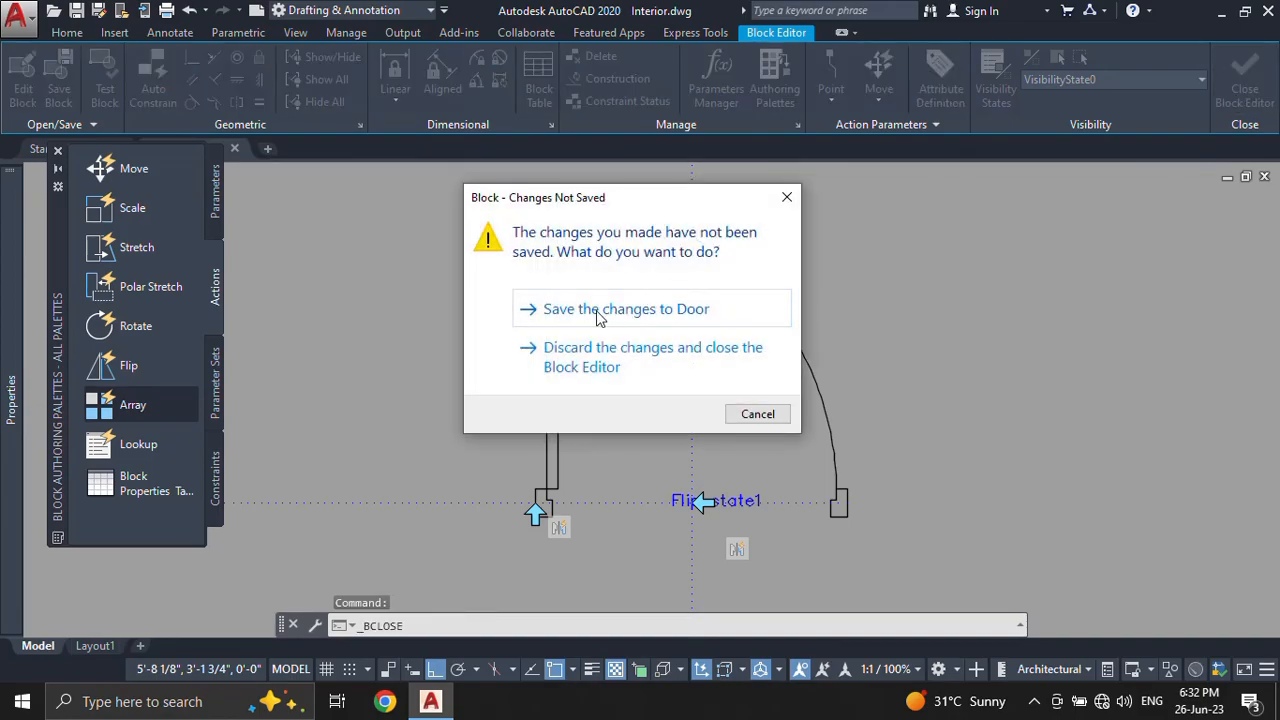
click(597, 312)
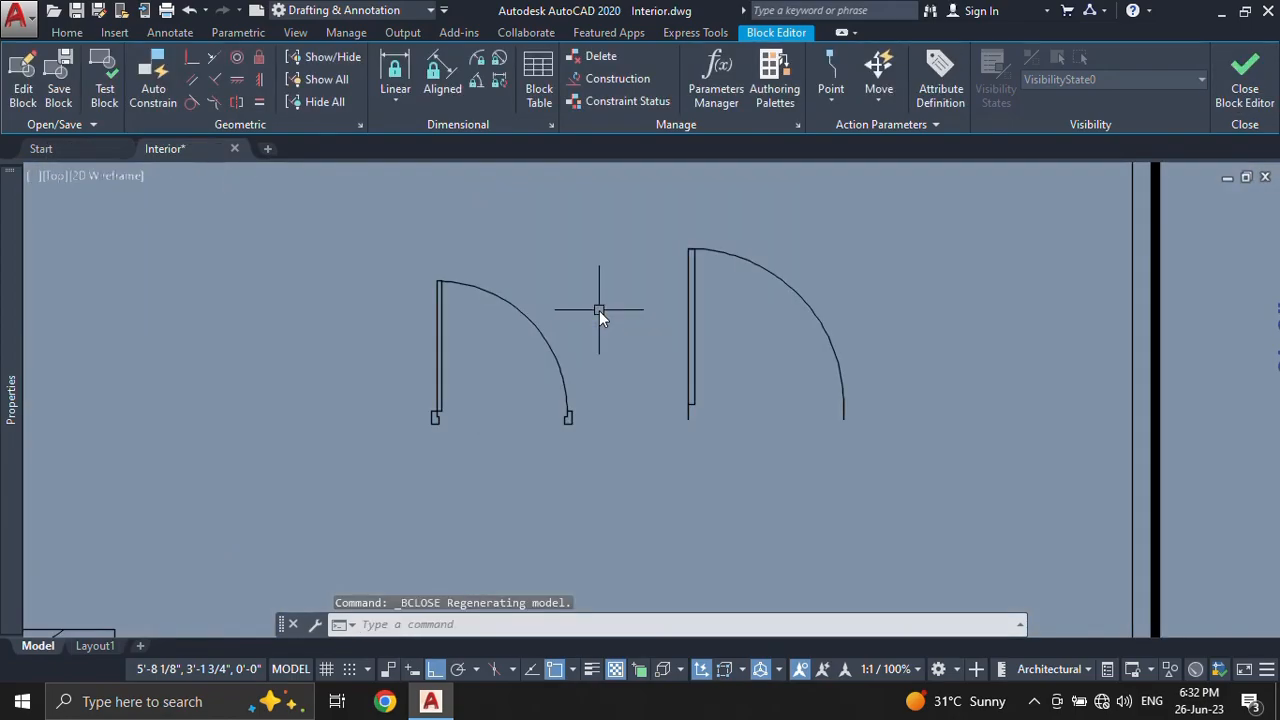
Step: Flip the Door block sideways to move its hinge to the opposite jamb, and flip it across the jamb line and back
scroll(590, 420, up, 2)
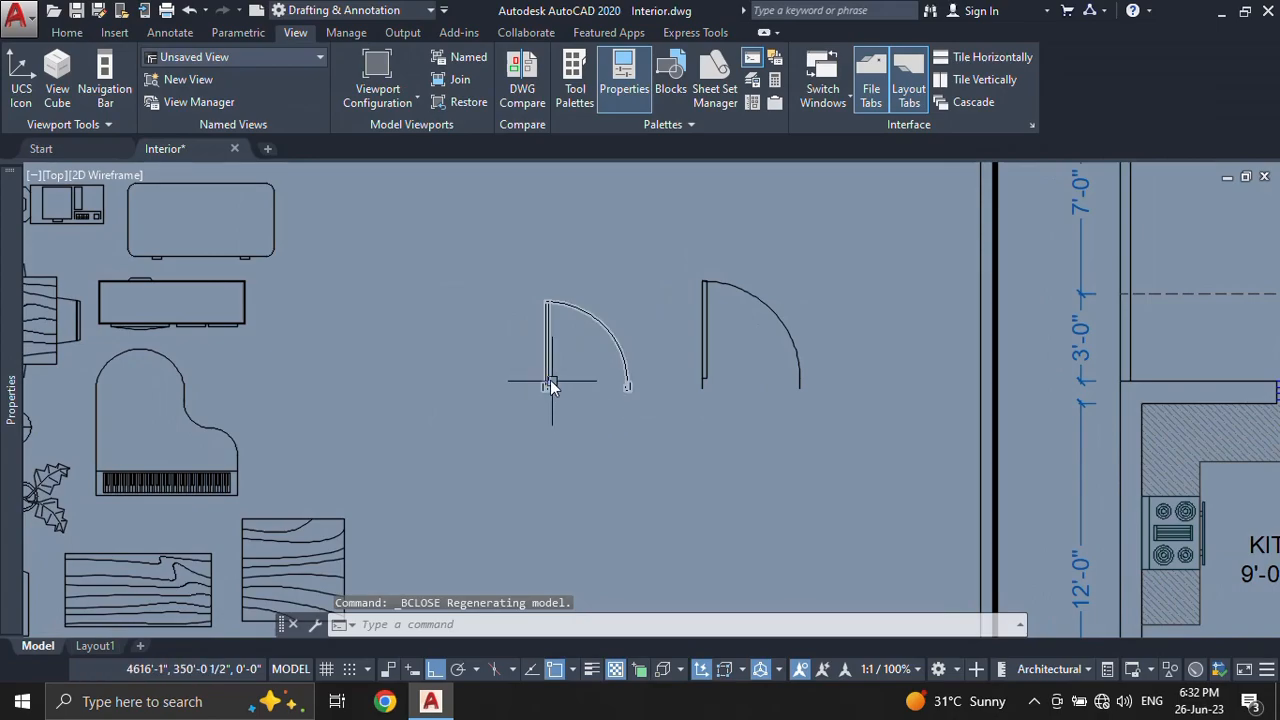
click(552, 382)
scroll(585, 430, up, 2)
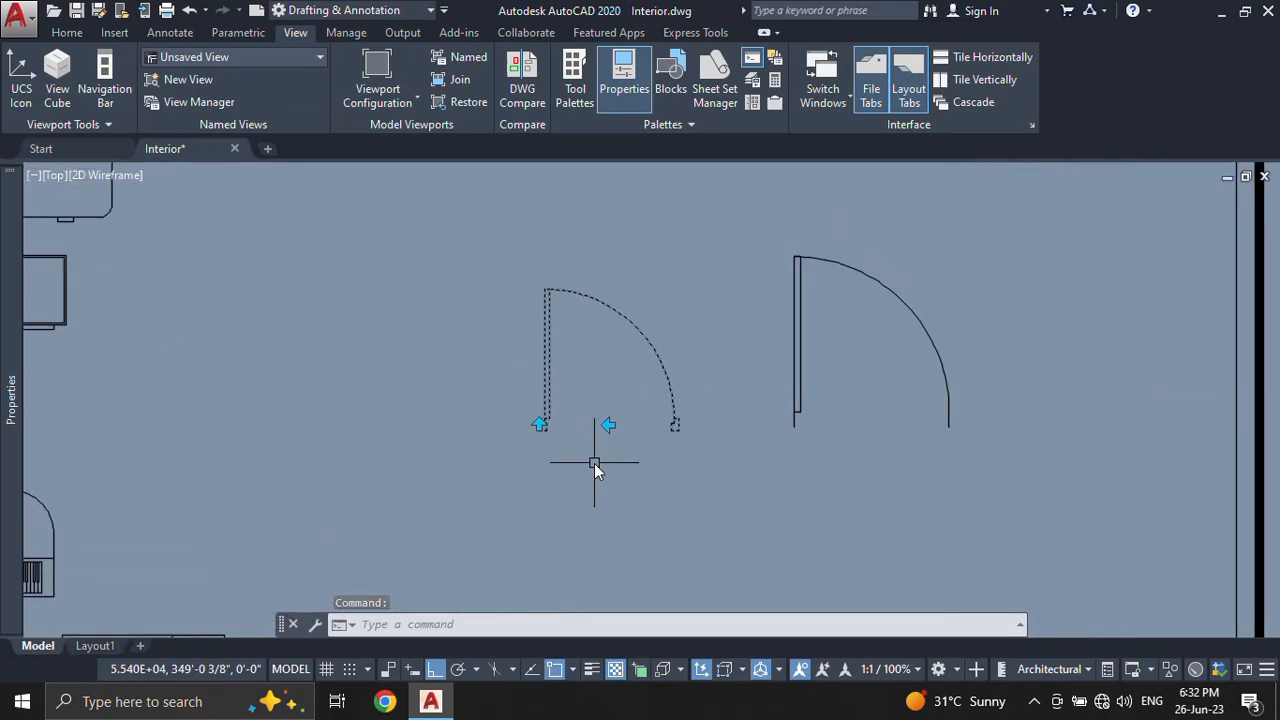
click(609, 425)
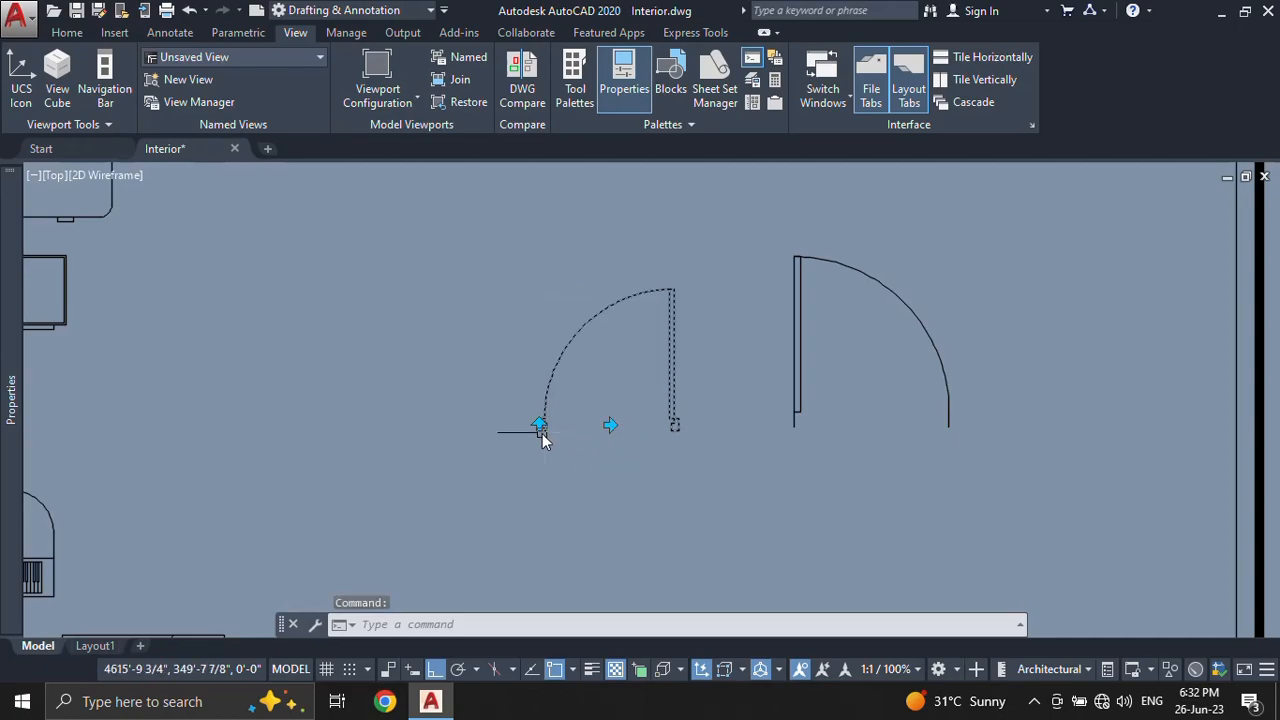
click(539, 425)
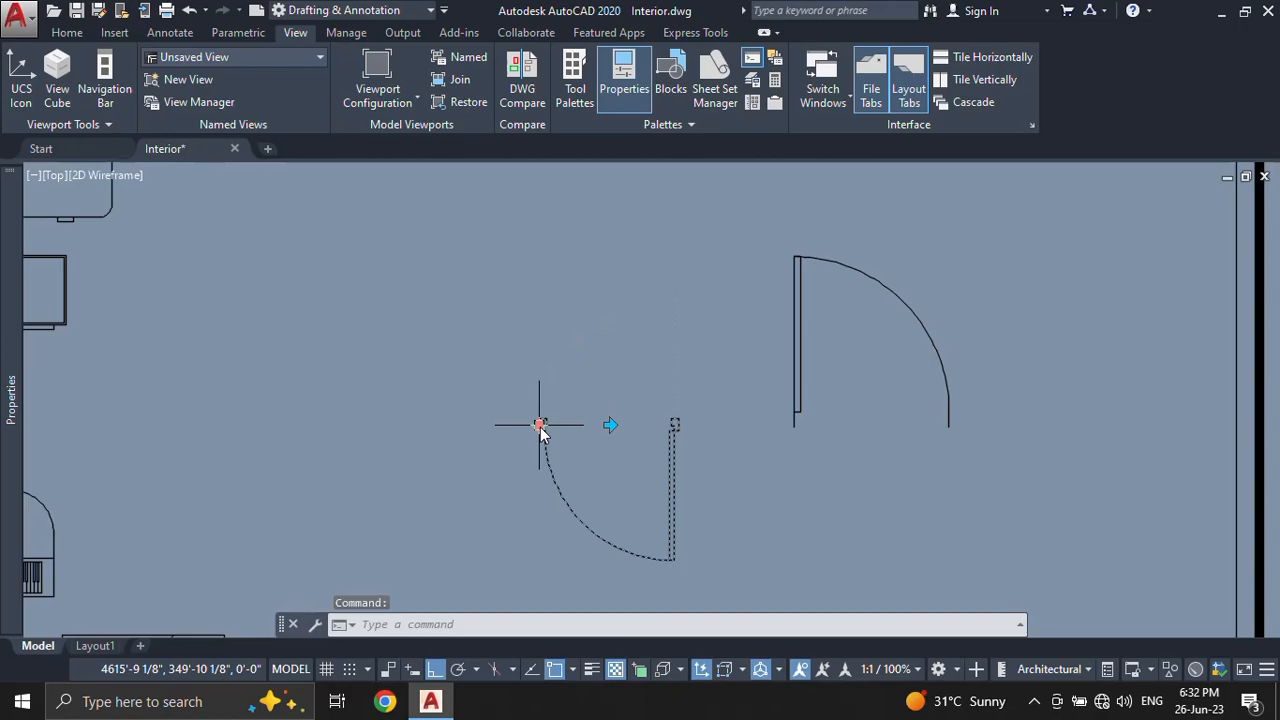
click(539, 425)
Step: Try to erase the old door in the rear wall opening between the kitchen and the bedroom
scroll(538, 436, down, 2)
scroll(828, 473, down, 2)
middle_drag(828, 473, 640, 362)
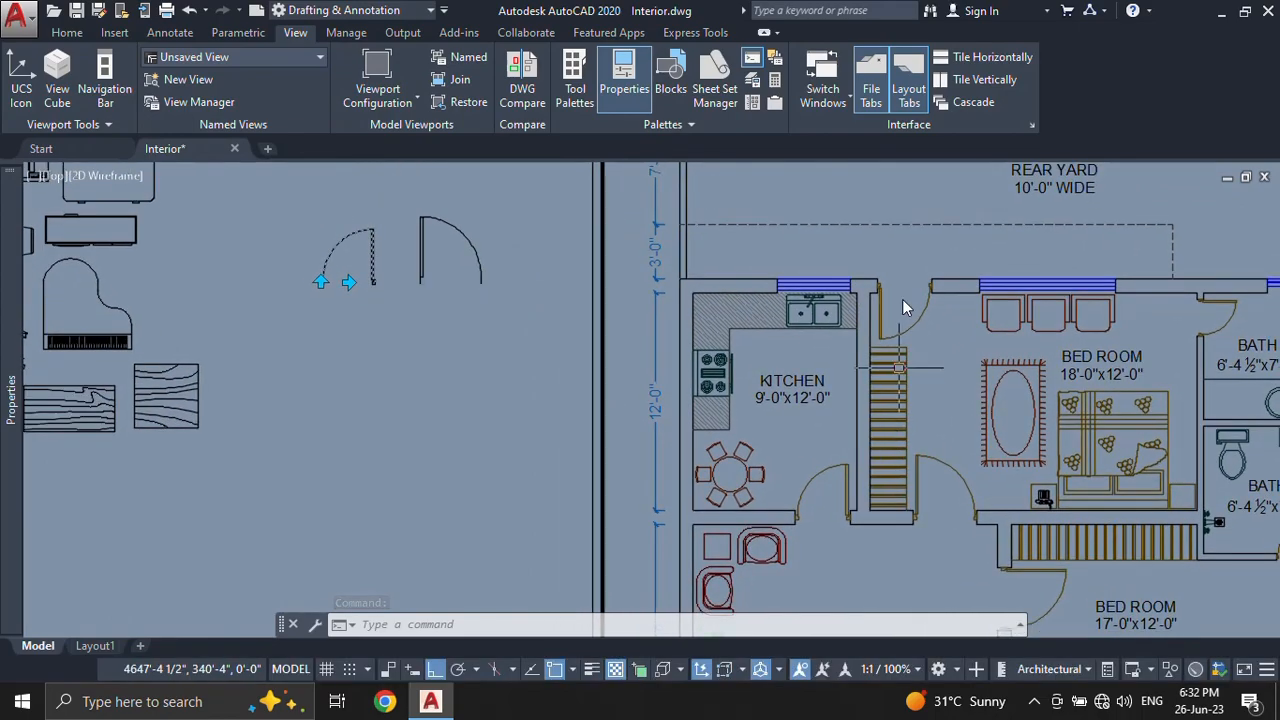
scroll(905, 300, up, 2)
click(937, 334)
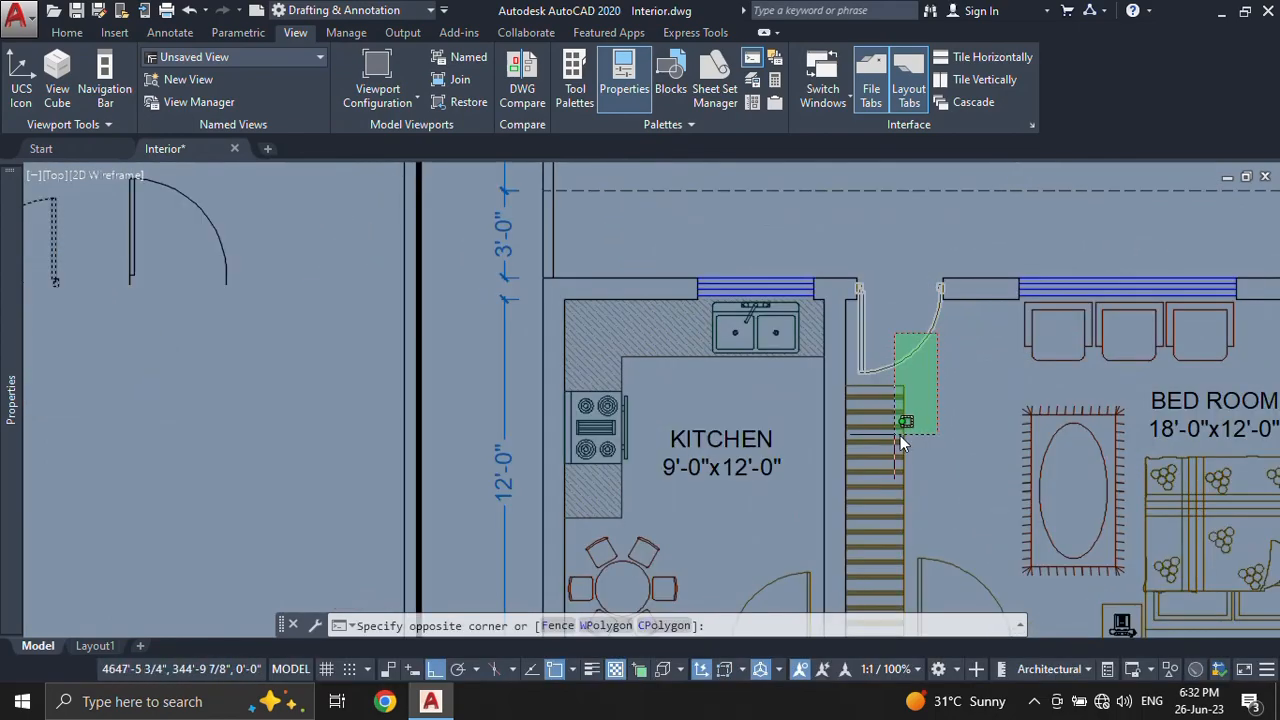
click(888, 356)
key(Delete)
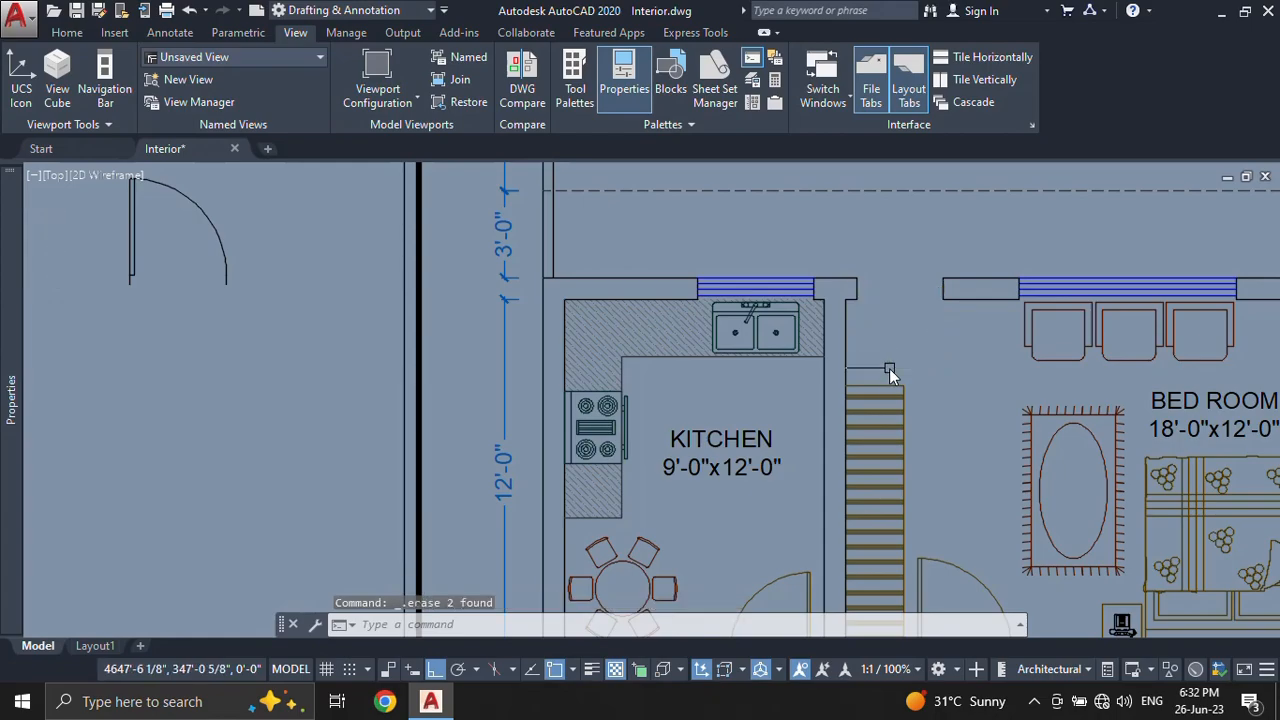
Step: Undo the last erase to restore the Door block and the old door in the rear wall
scroll(889, 368, down, 2)
scroll(449, 340, down, 3)
middle_drag(449, 340, 766, 414)
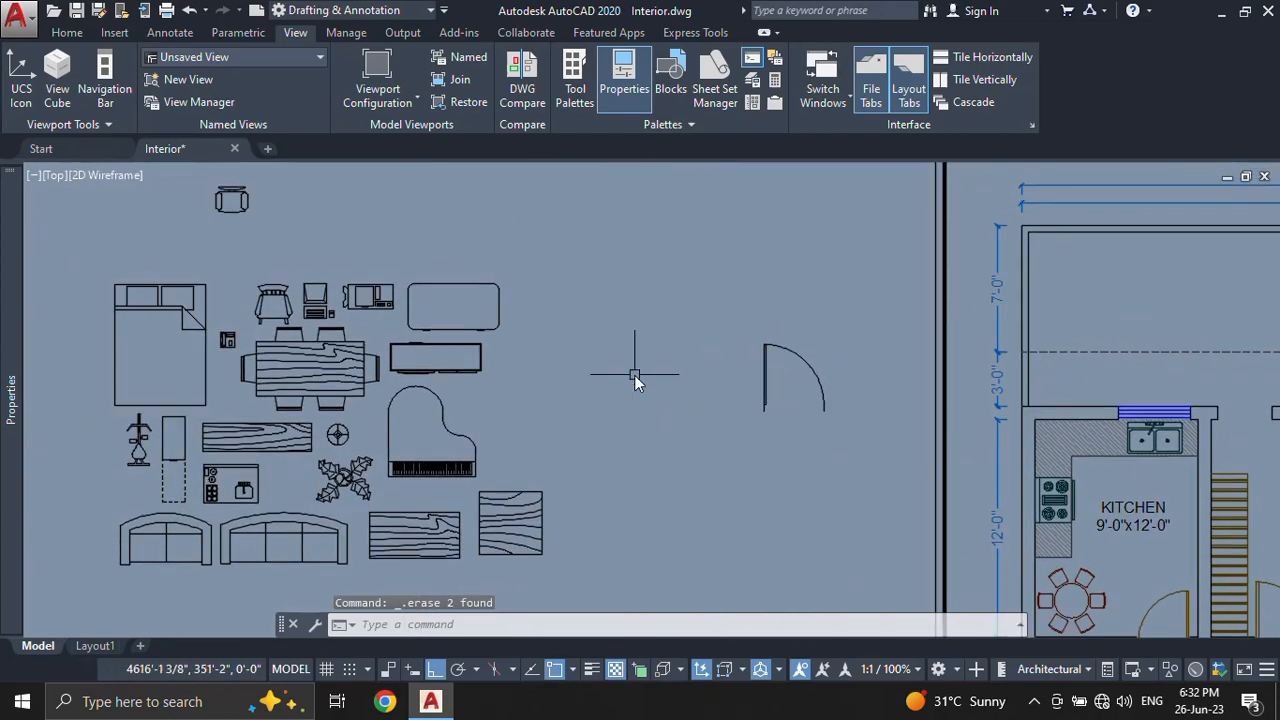
scroll(636, 377, down, 1)
middle_drag(646, 408, 636, 385)
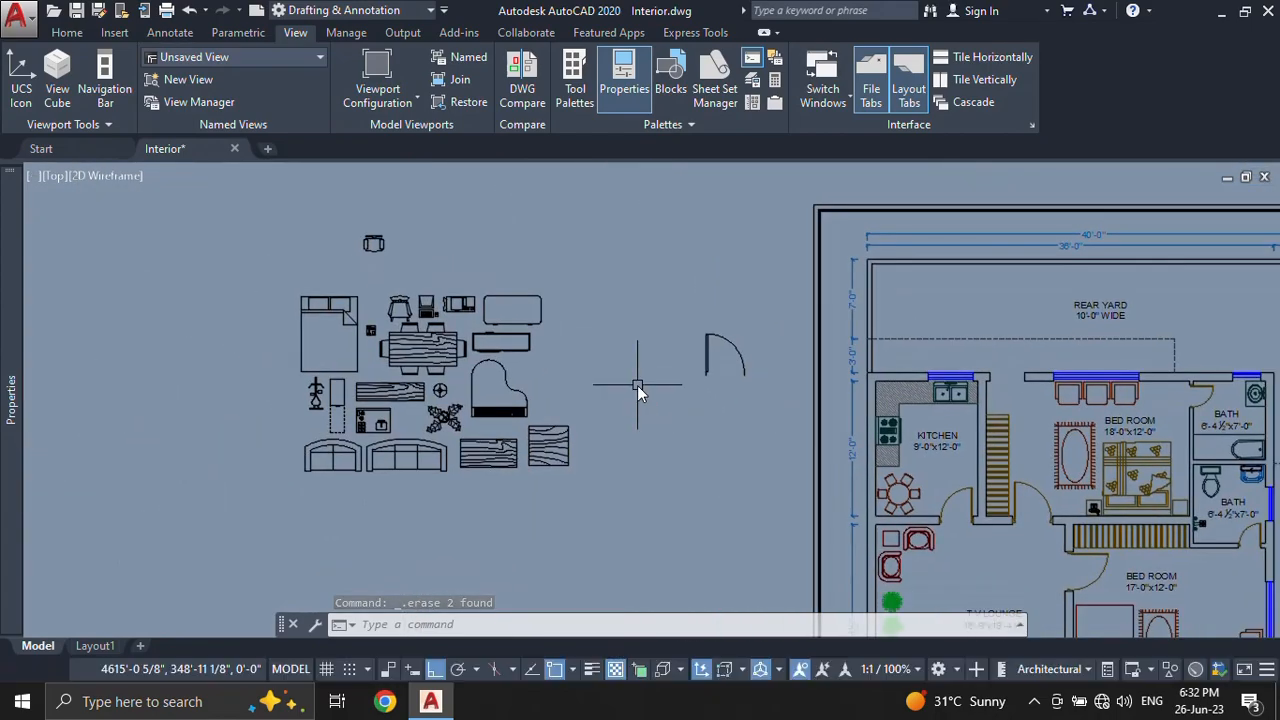
scroll(639, 385, up, 2)
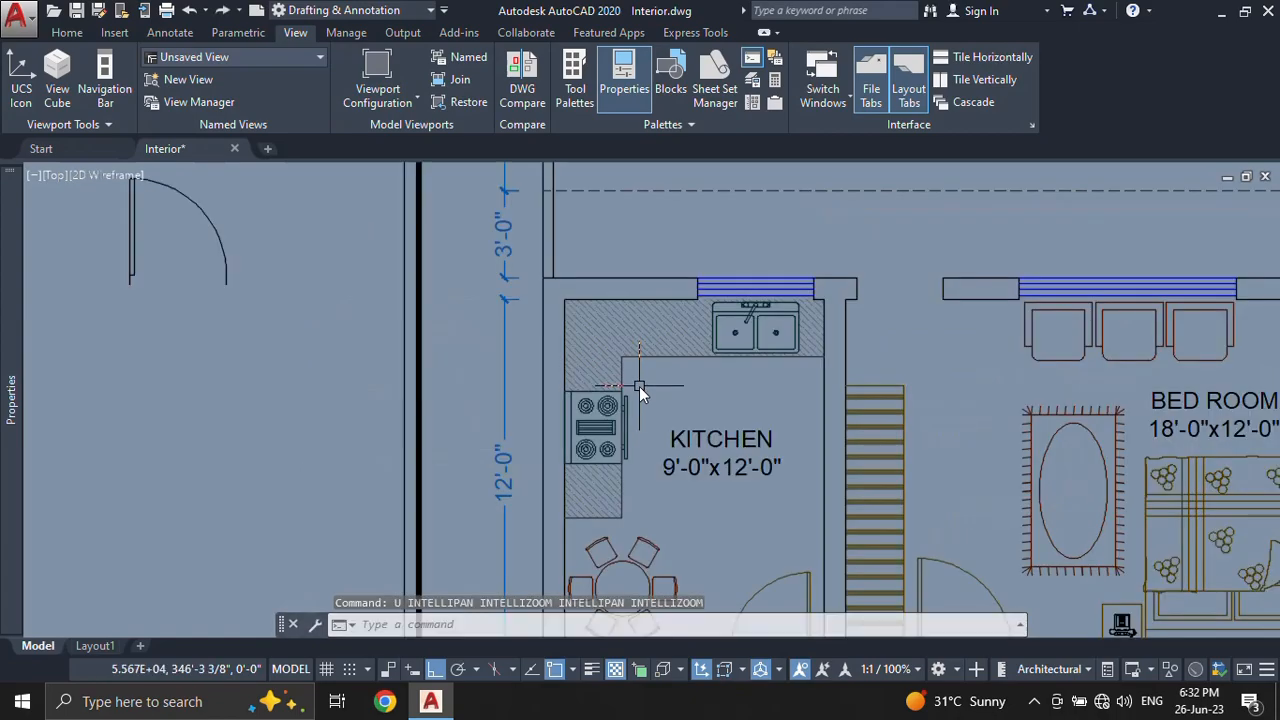
scroll(643, 386, down, 2)
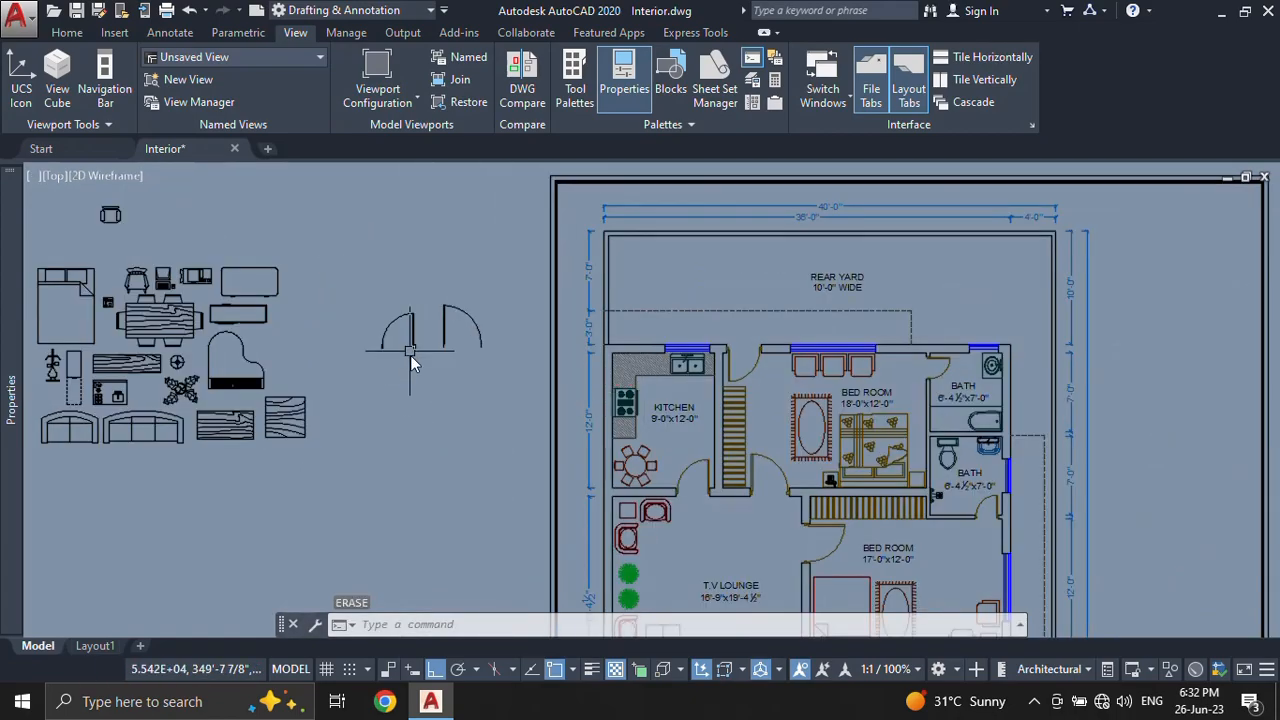
Step: Erase only the old door in the rear wall opening above the stairs
scroll(705, 364, up, 4)
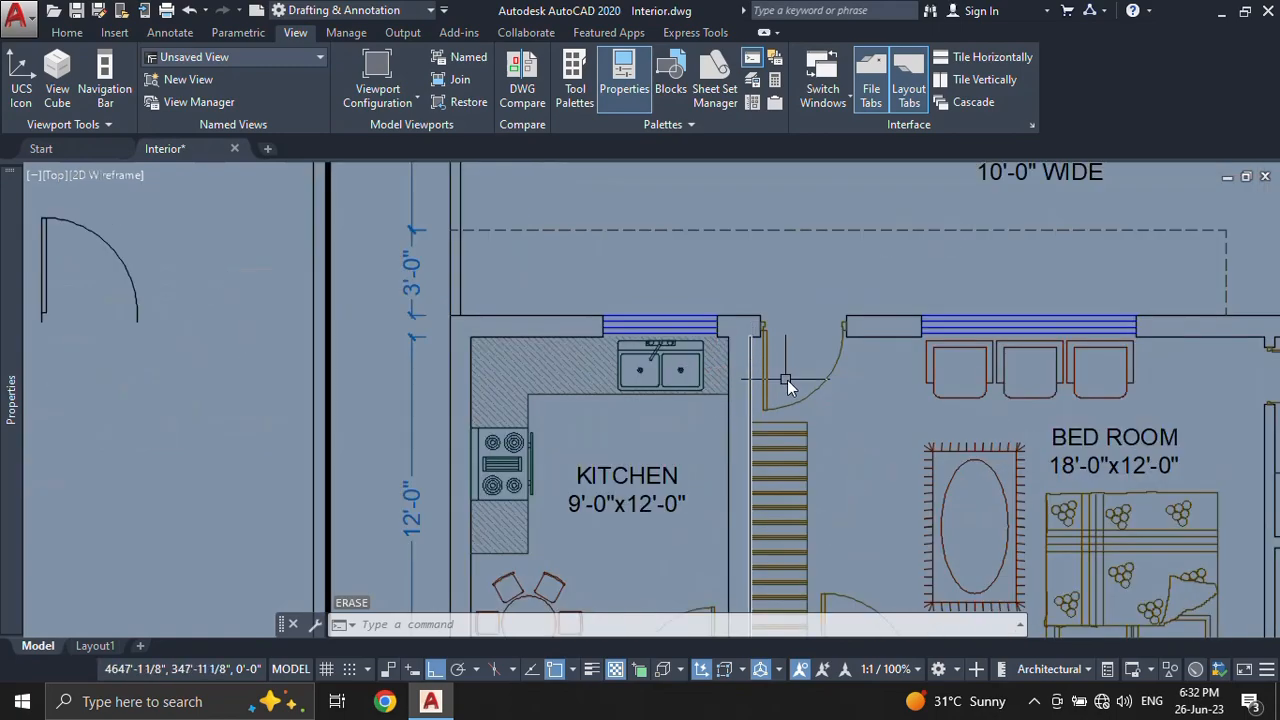
click(821, 394)
click(812, 374)
text(e)
key(Return)
Step: Copy the Door block from its hinge-side jamb's outer-edge midpoint to the midpoint of the rear wall opening's bedroom-side end
scroll(800, 392, down, 2)
scroll(474, 371, up, 3)
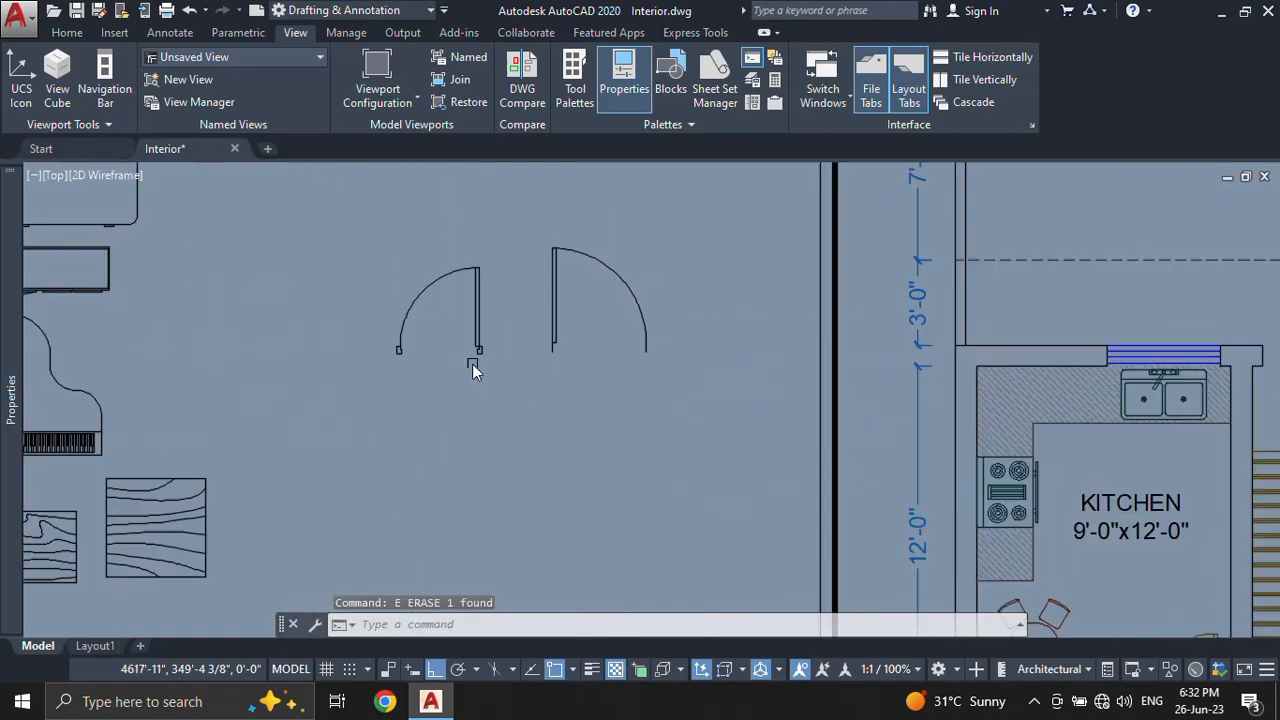
click(452, 354)
click(381, 271)
text(c)
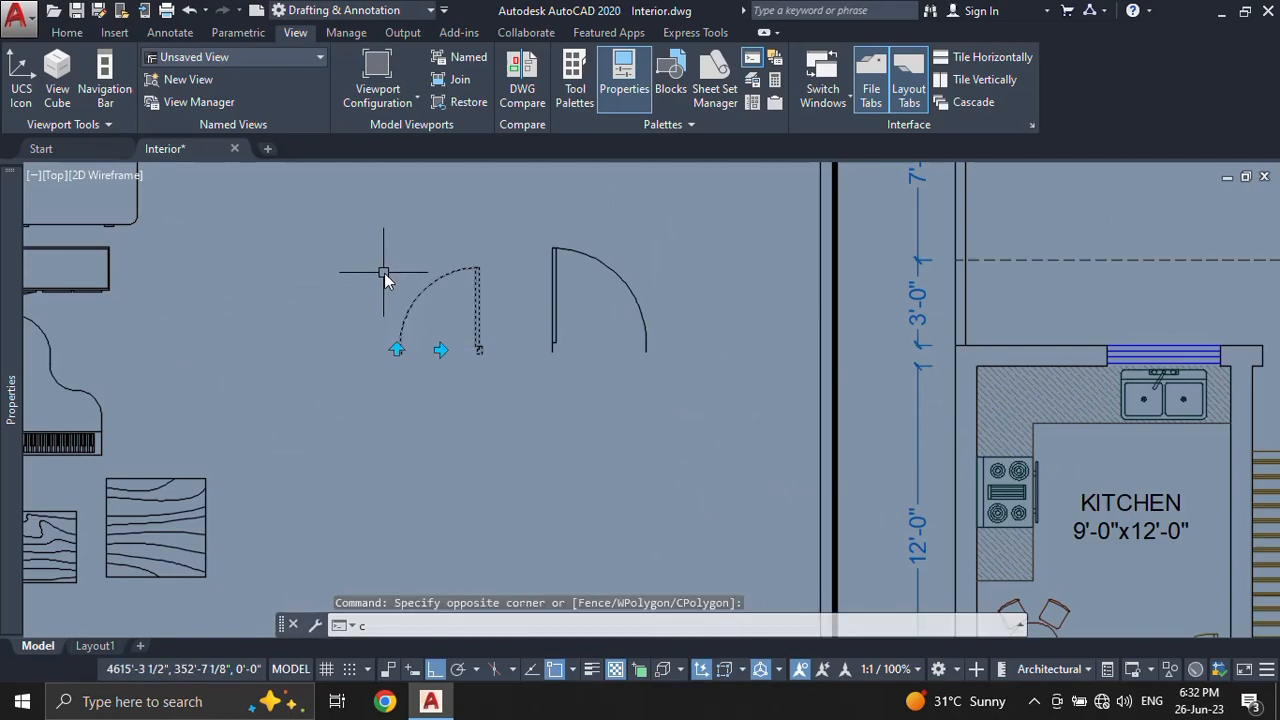
text(o)
key(Return)
scroll(434, 358, up, 5)
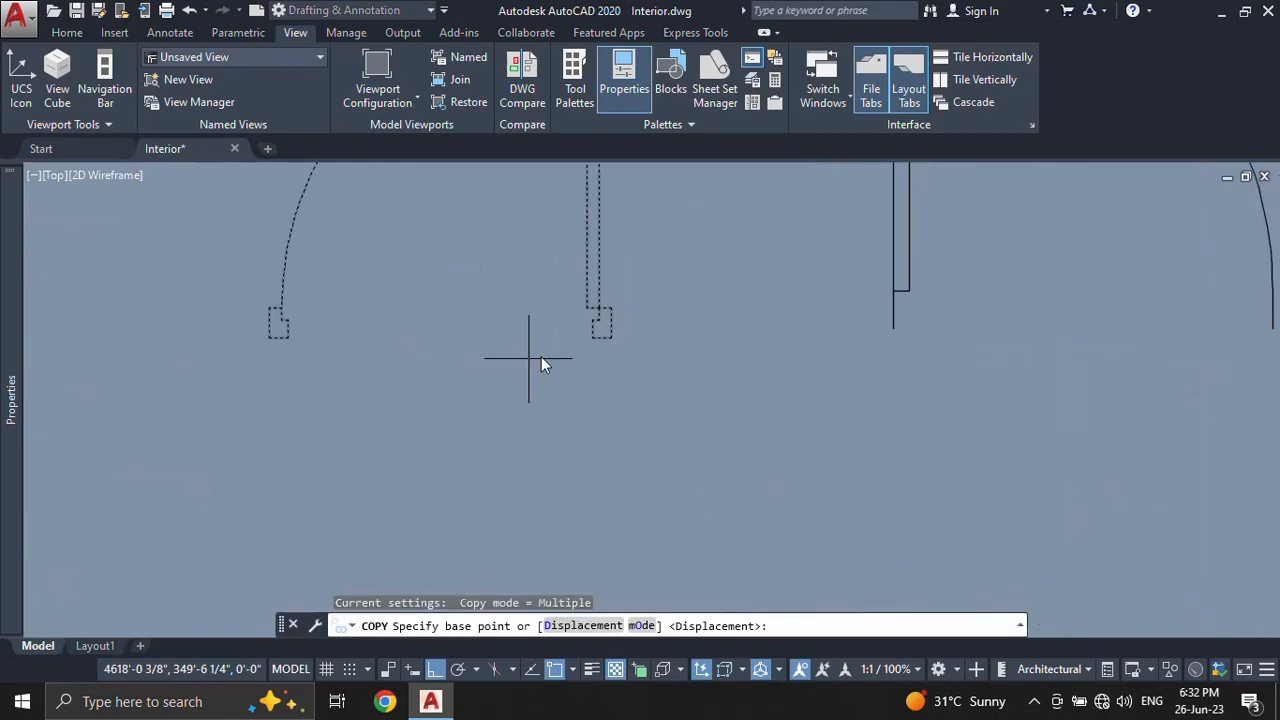
click(611, 327)
scroll(600, 355, down, 3)
scroll(950, 320, up, 2)
scroll(1019, 295, up, 4)
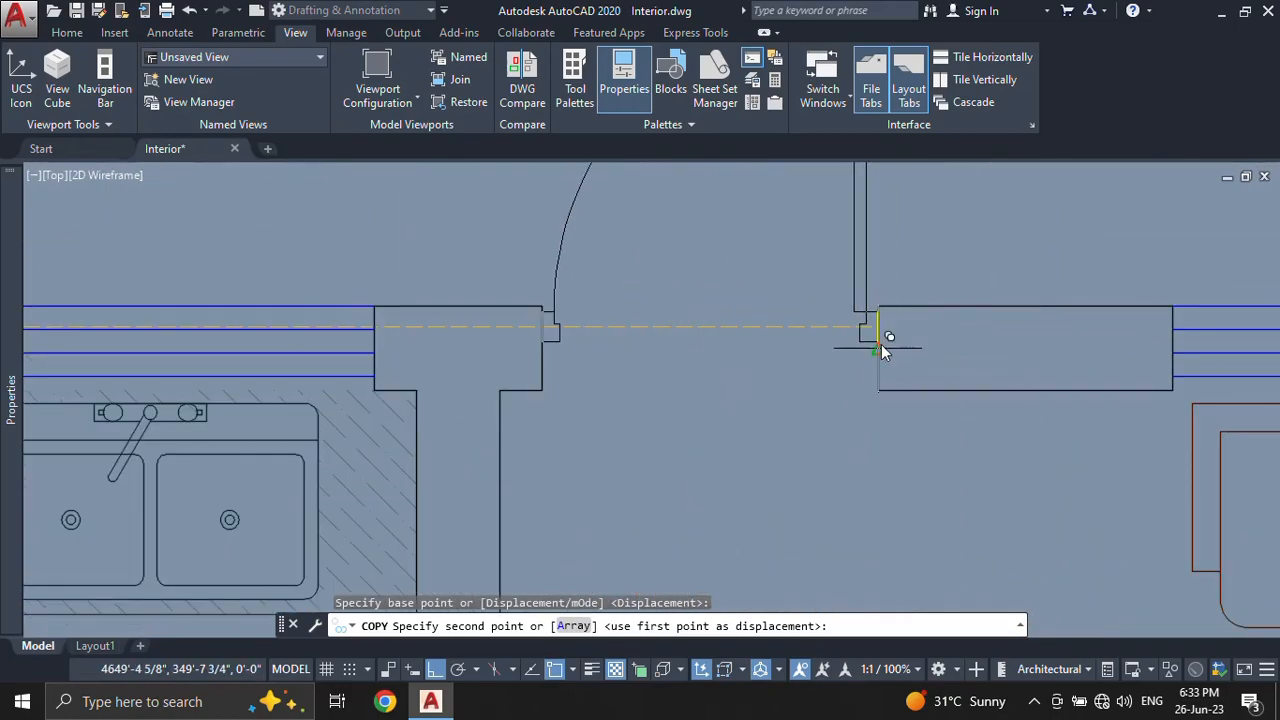
click(881, 344)
scroll(875, 364, down, 2)
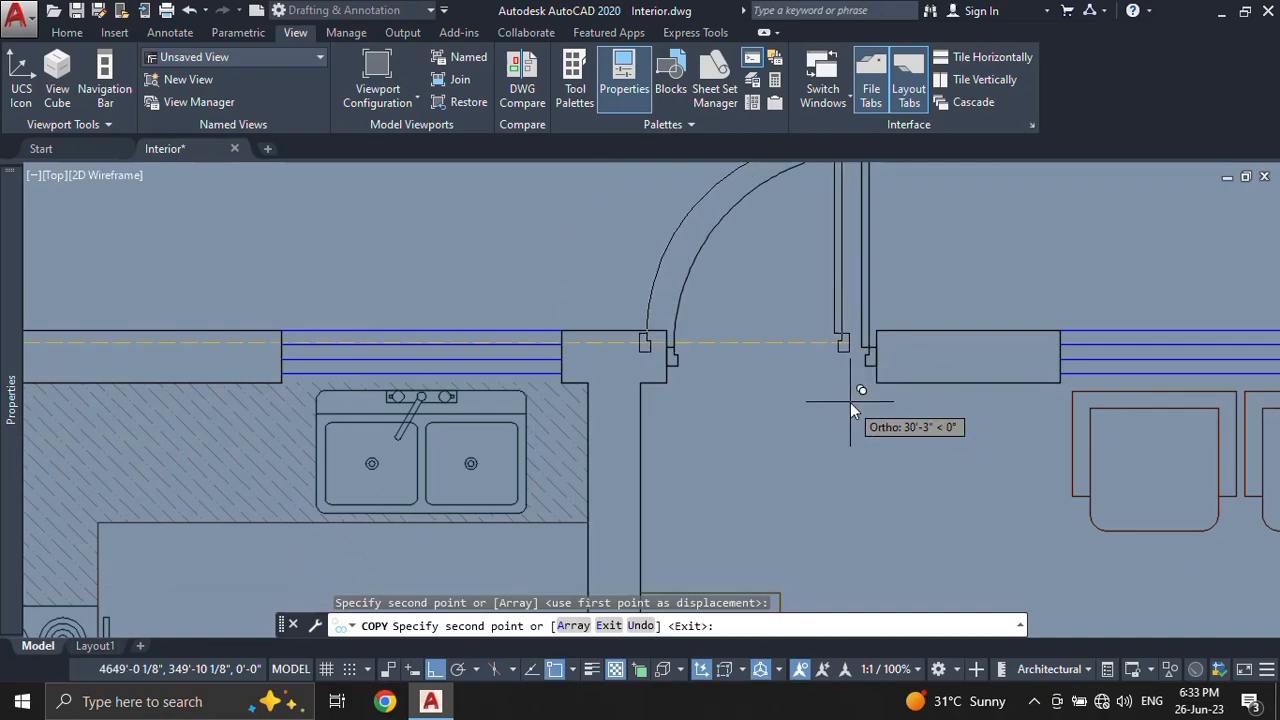
key(Escape)
Step: Flip the copied Door block in the rear wall opening so it swings indoors and is hinged on the kitchen side
scroll(785, 347, down, 2)
middle_drag(780, 340, 787, 298)
click(802, 242)
click(736, 186)
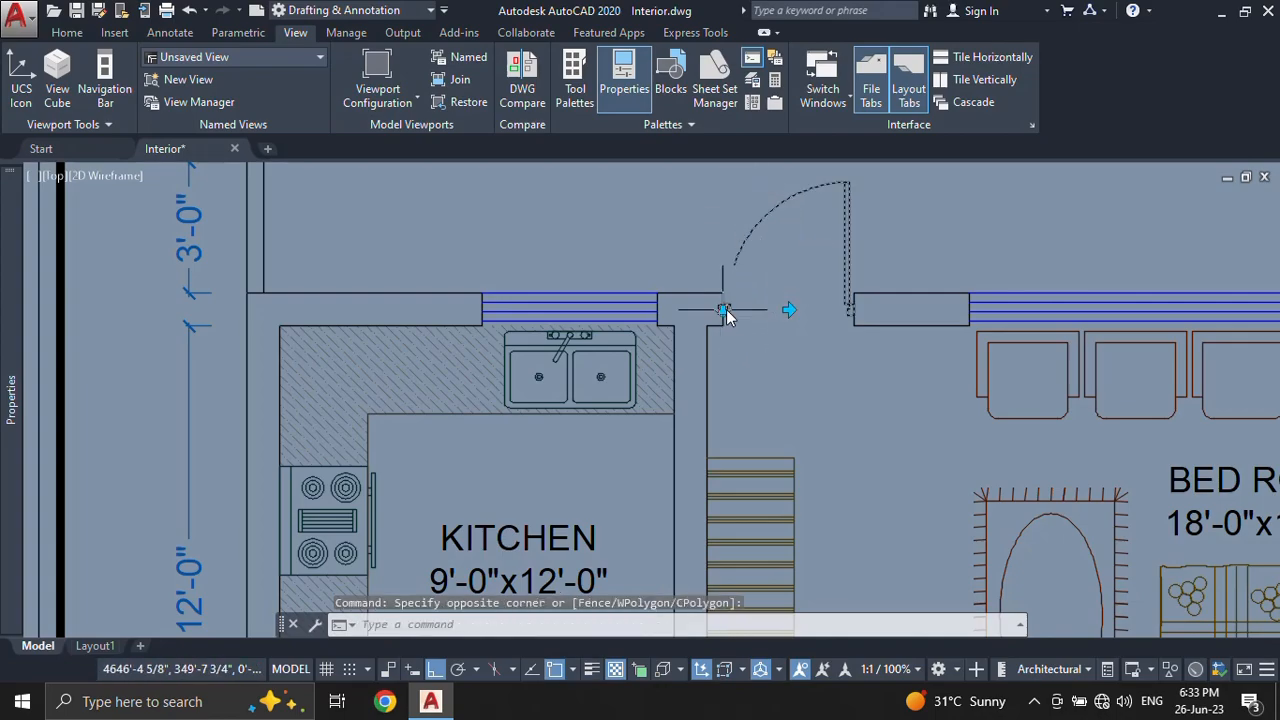
click(723, 309)
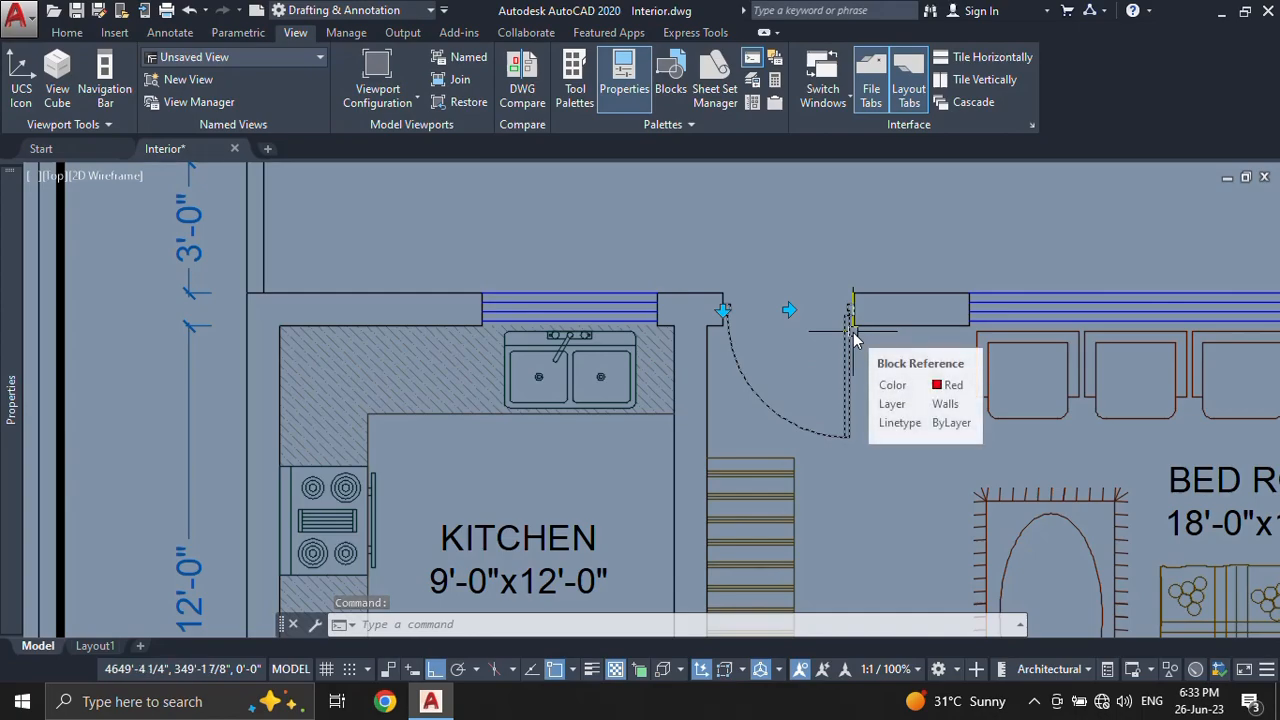
click(790, 312)
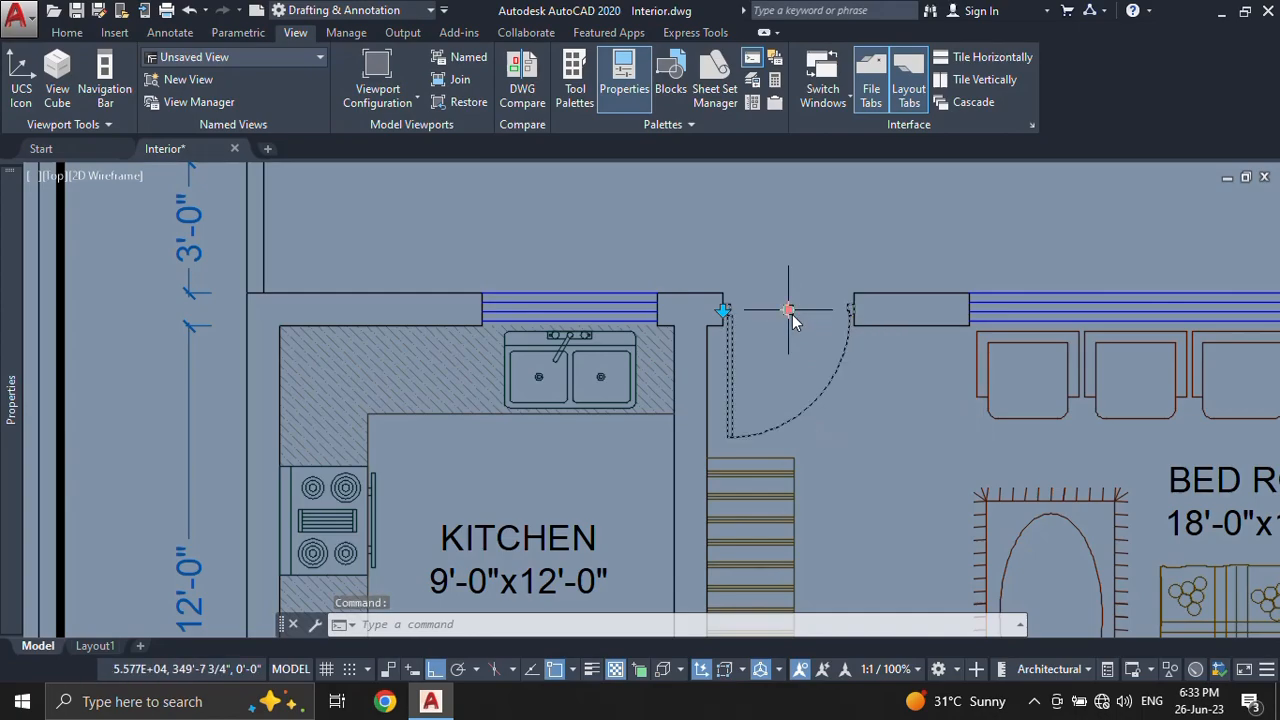
key(Escape)
Step: Examine the new door in the rear wall opening, the rest of the floor plan and the furniture blocks beside it
scroll(760, 316, up, 4)
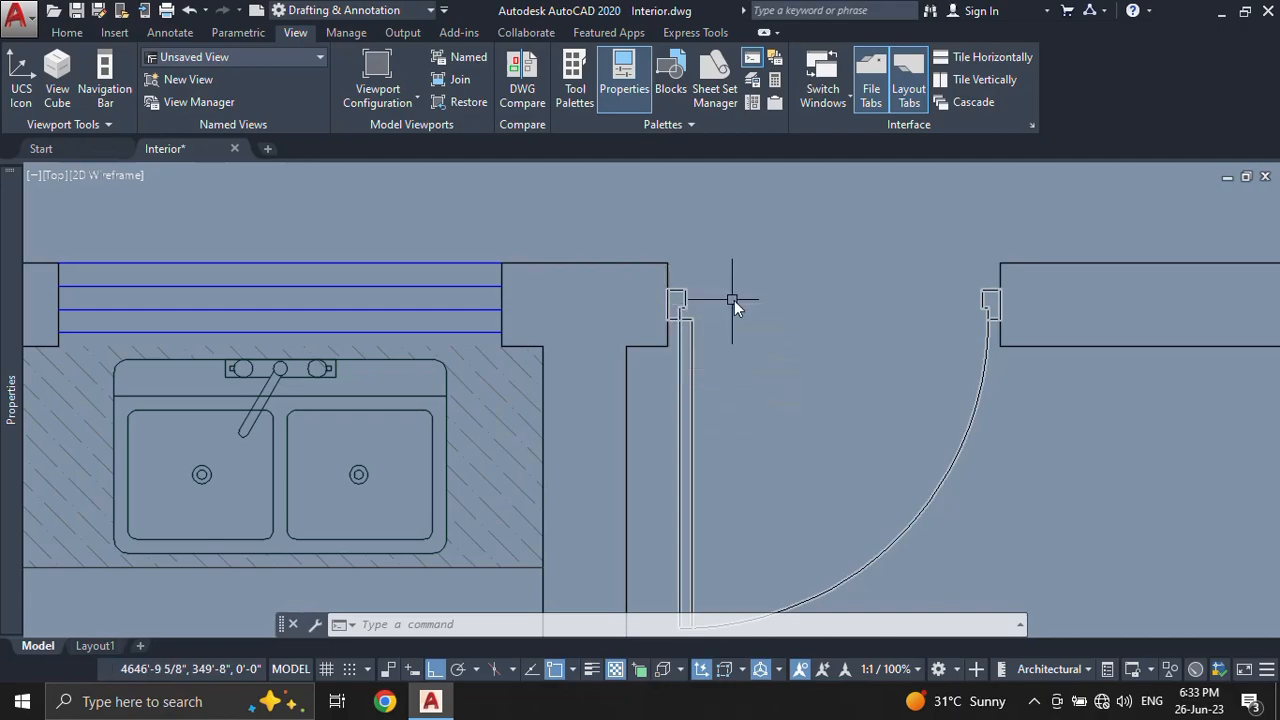
scroll(742, 300, down, 8)
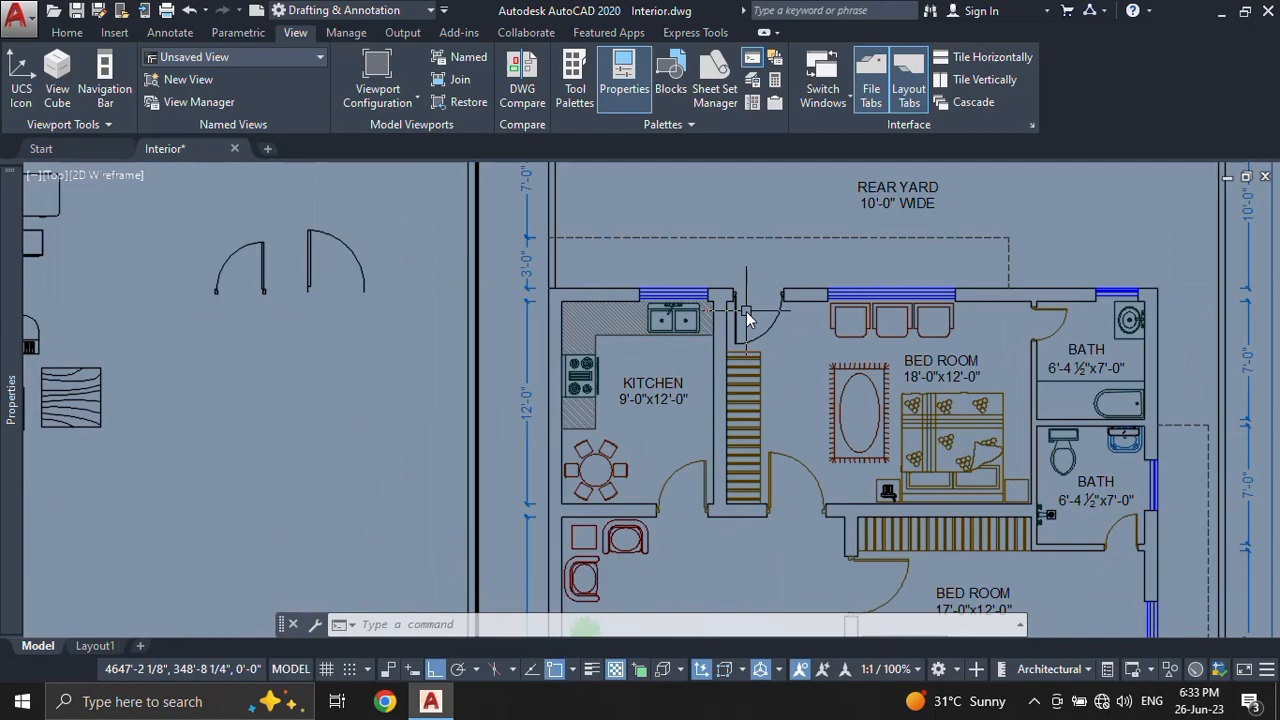
scroll(731, 344, down, 3)
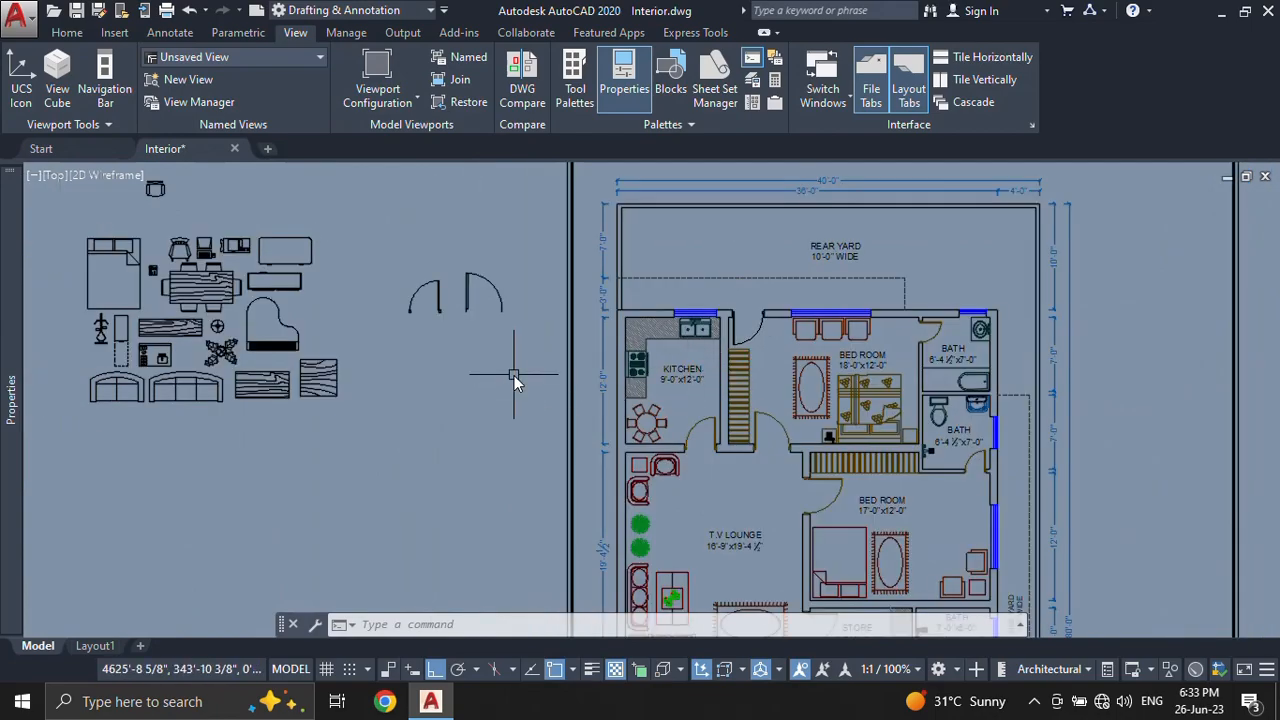
middle_drag(514, 375, 548, 372)
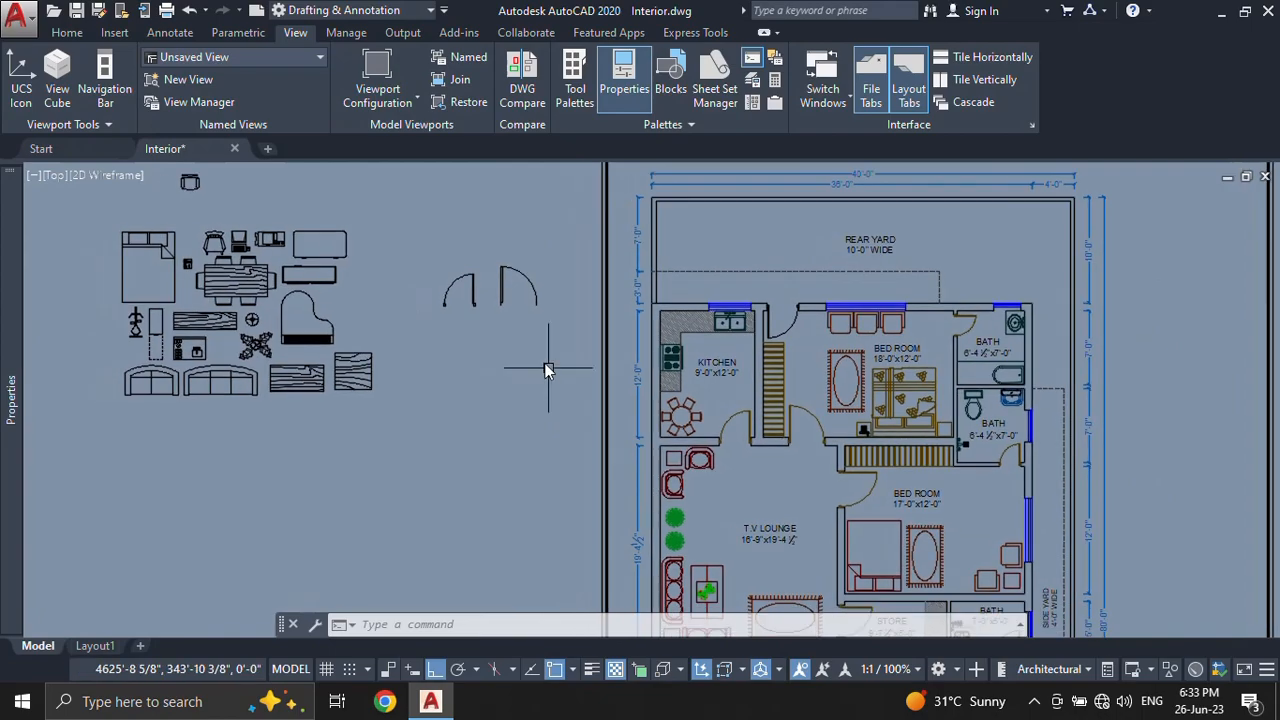
middle_drag(548, 450, 491, 366)
mouse_move(686, 506)
middle_down()
mouse_move(618, 421)
mouse_move(626, 324)
mouse_move(625, 420)
middle_up()
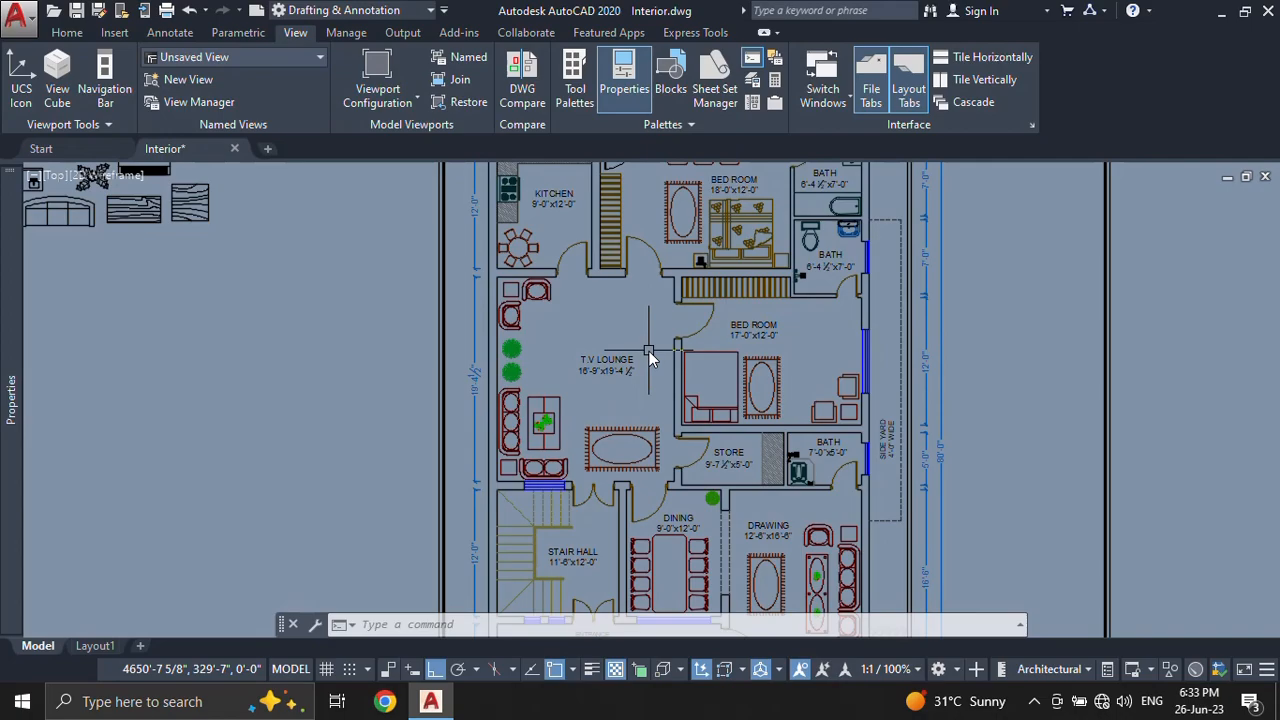
middle_drag(630, 314, 727, 400)
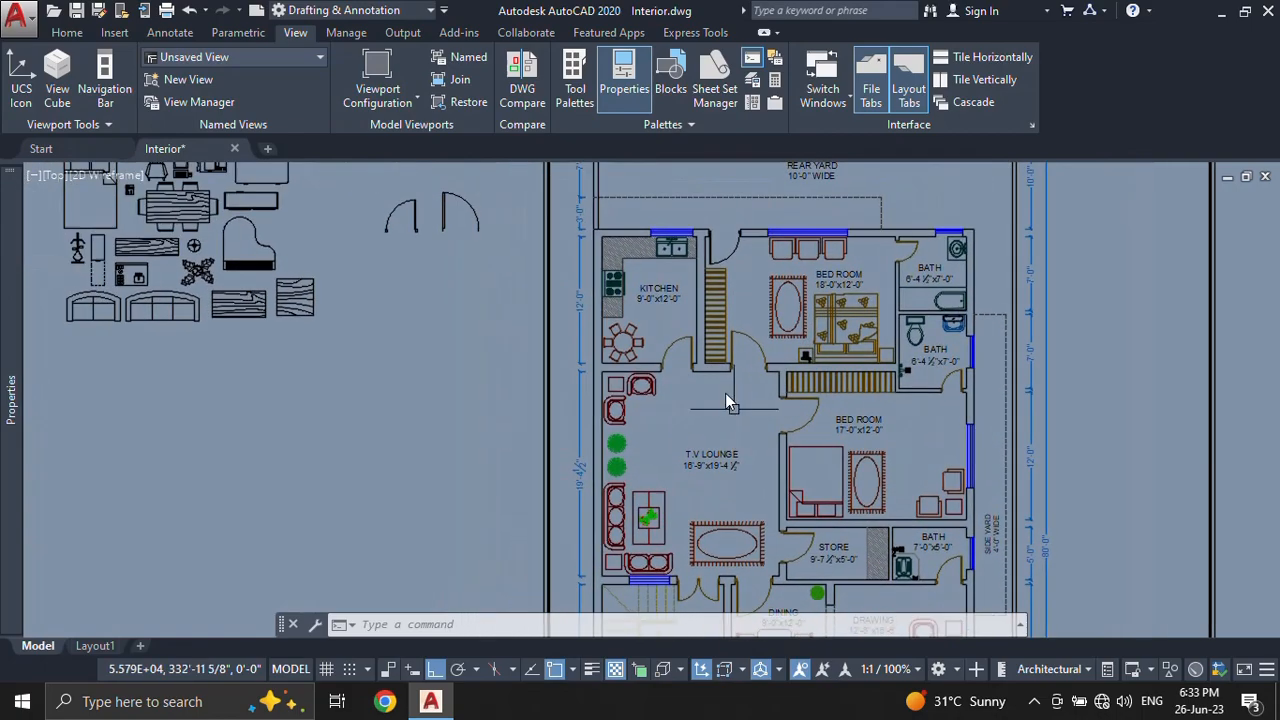
middle_drag(598, 341, 825, 374)
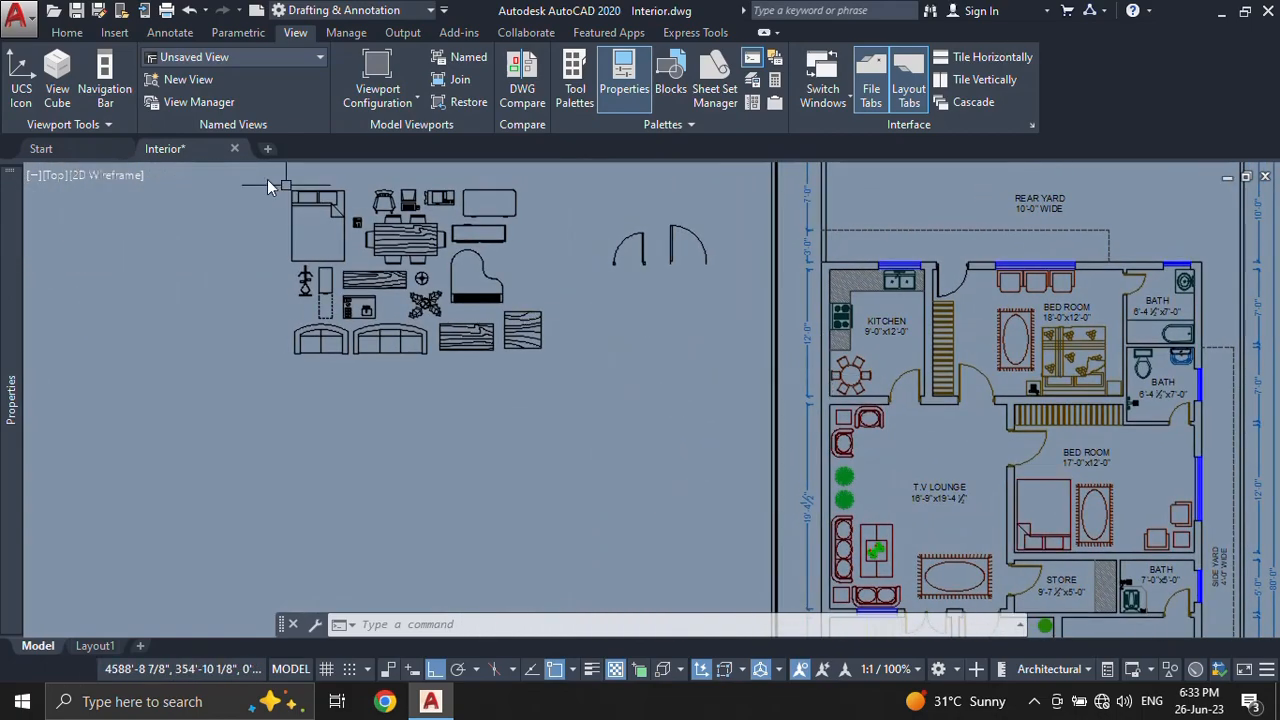
scroll(997, 393, down, 2)
middle_drag(998, 422, 780, 364)
scroll(780, 364, down, 4)
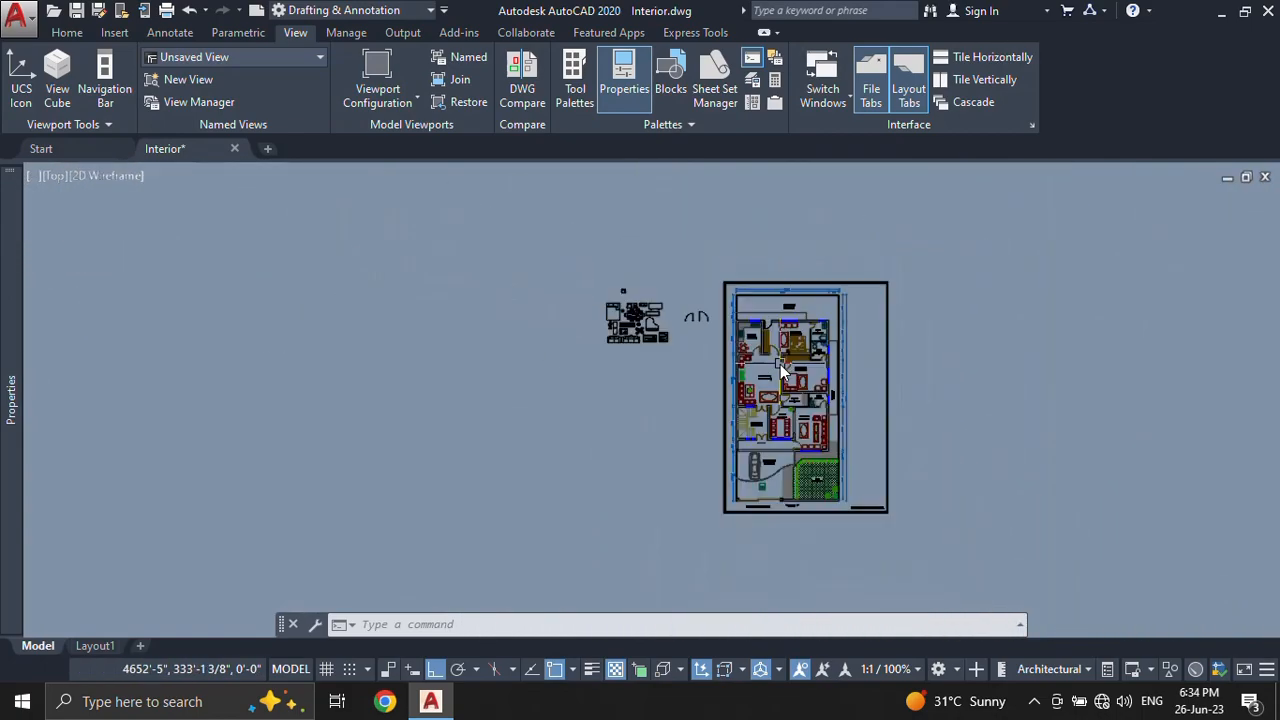
Step: Copy the double-line sheet border around the floor plan horizontally twice, placing two empty borders in a row to its right
scroll(676, 335, up, 3)
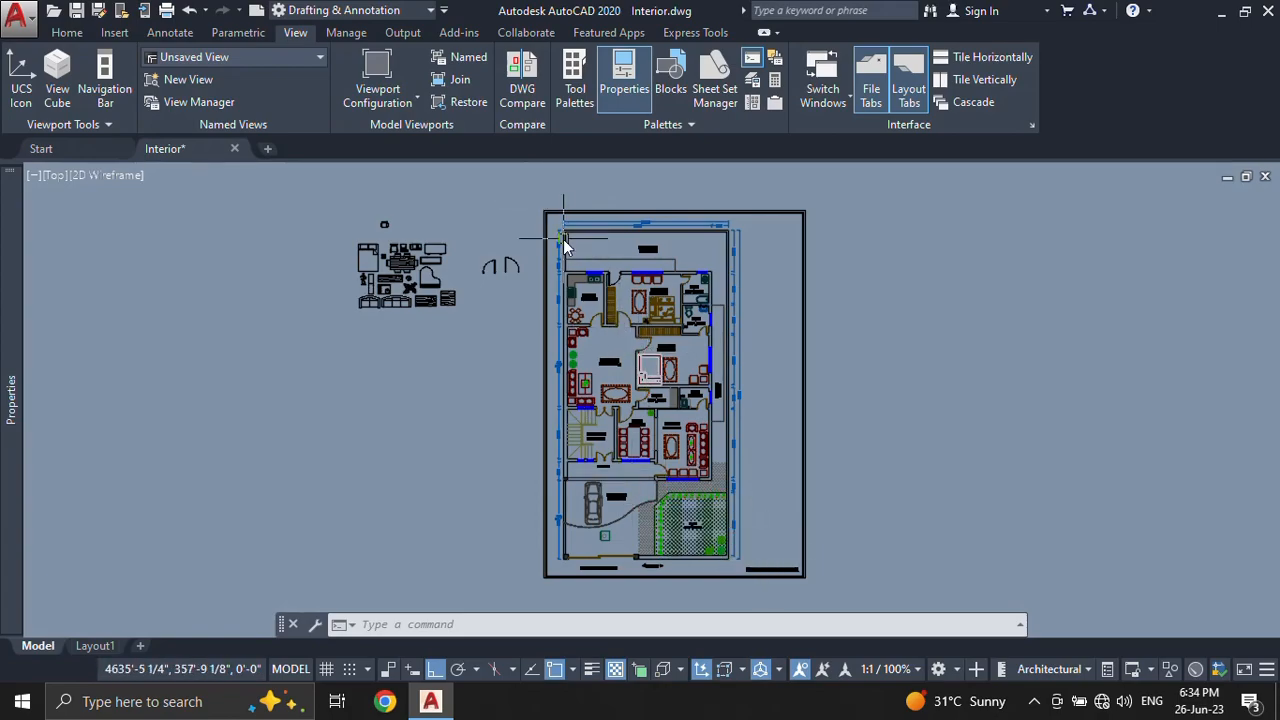
click(527, 181)
click(551, 215)
click(805, 235)
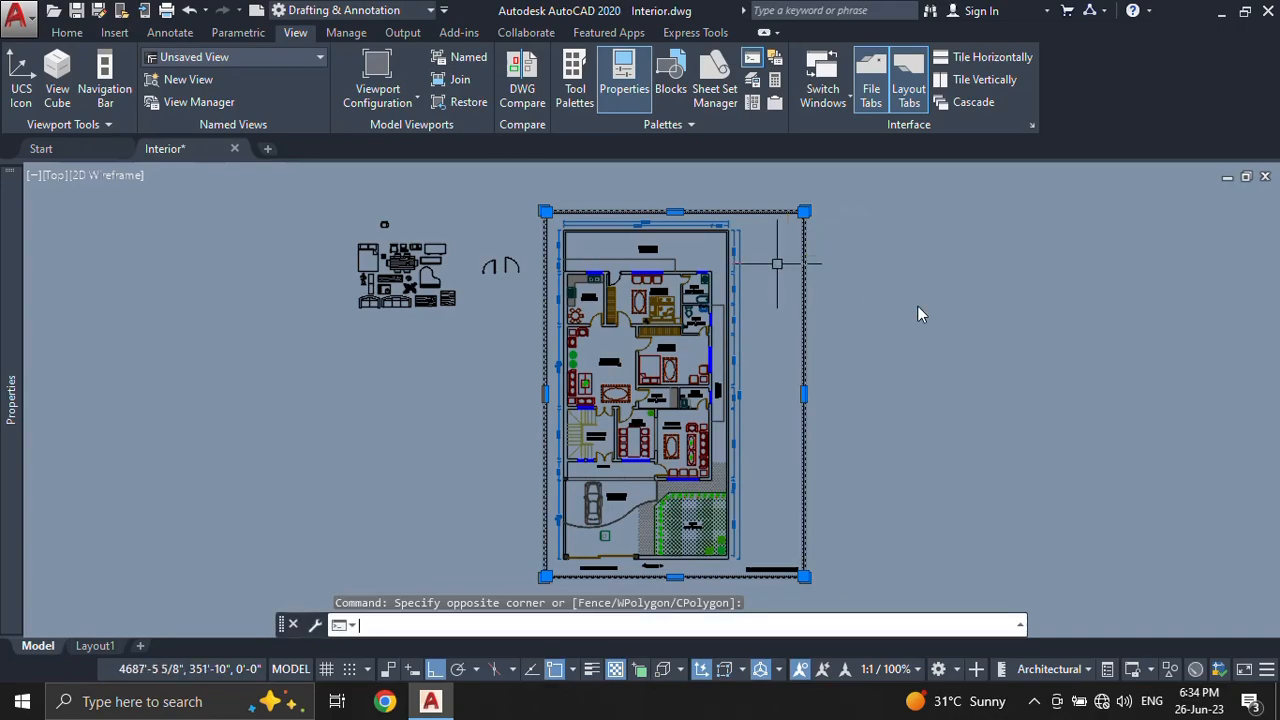
text(co)
key(Return)
click(900, 347)
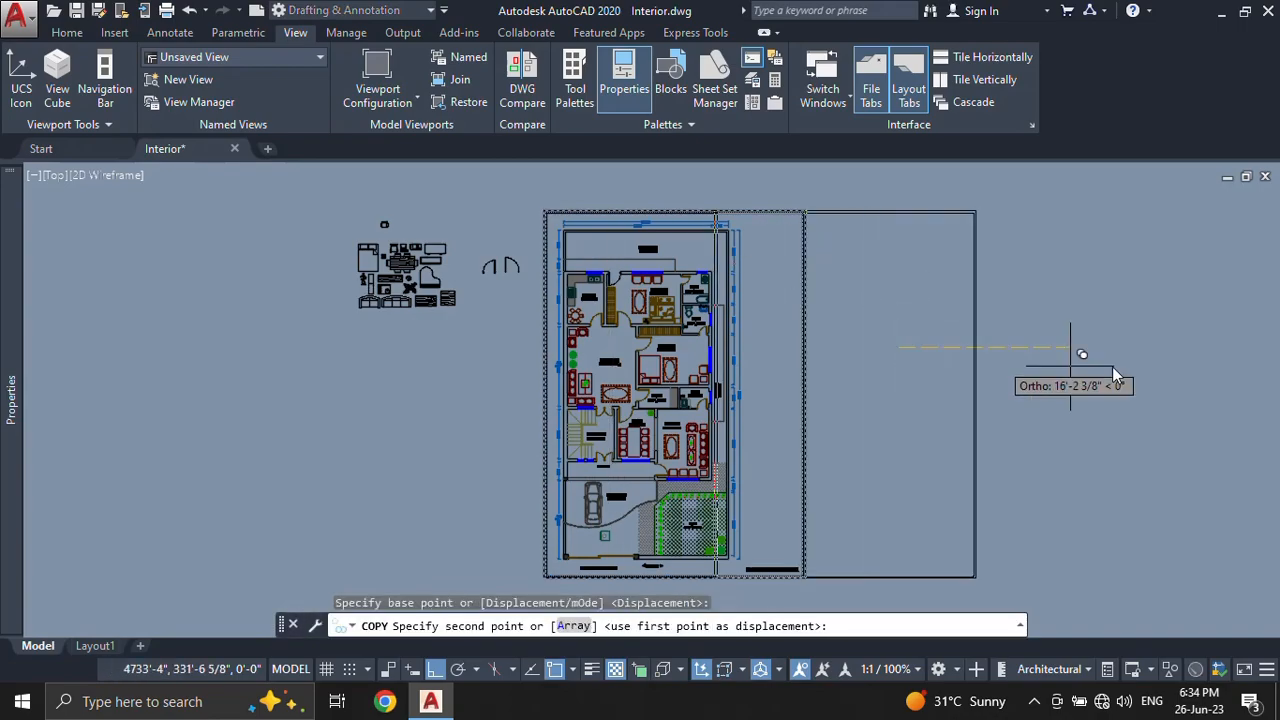
click(1189, 368)
middle_drag(1043, 365, 782, 365)
key(Escape)
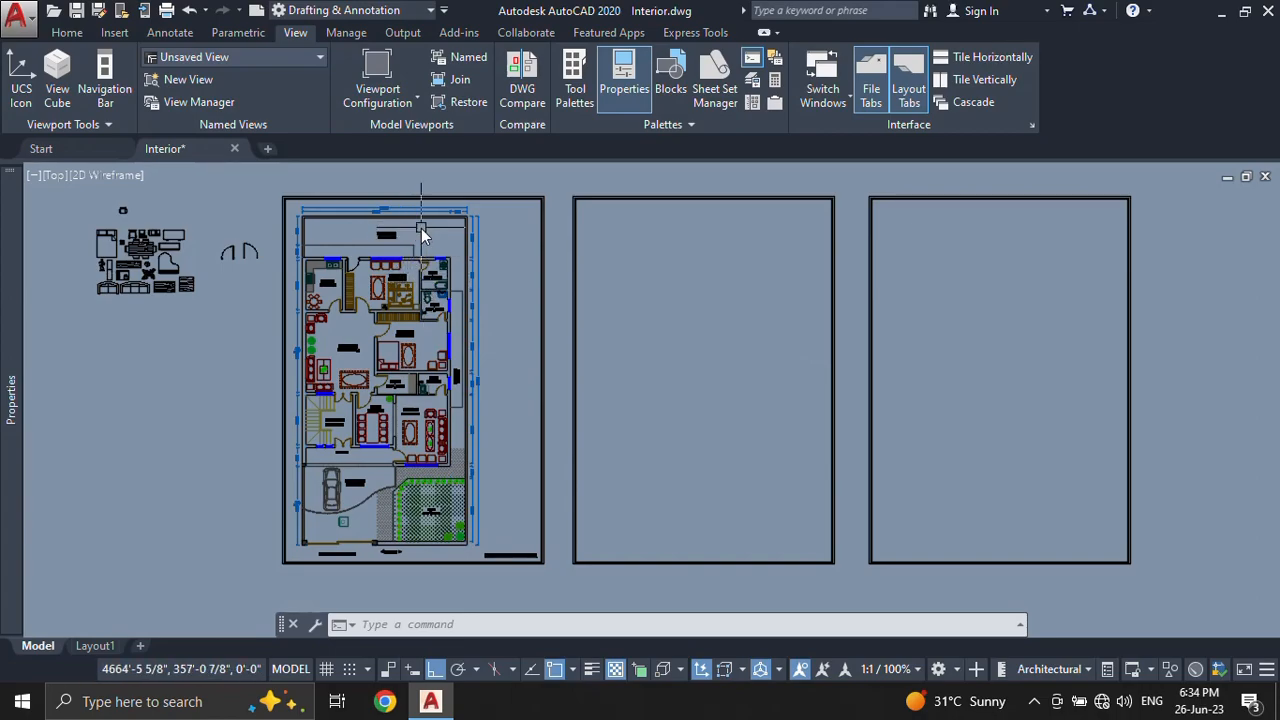
scroll(518, 561, up, 5)
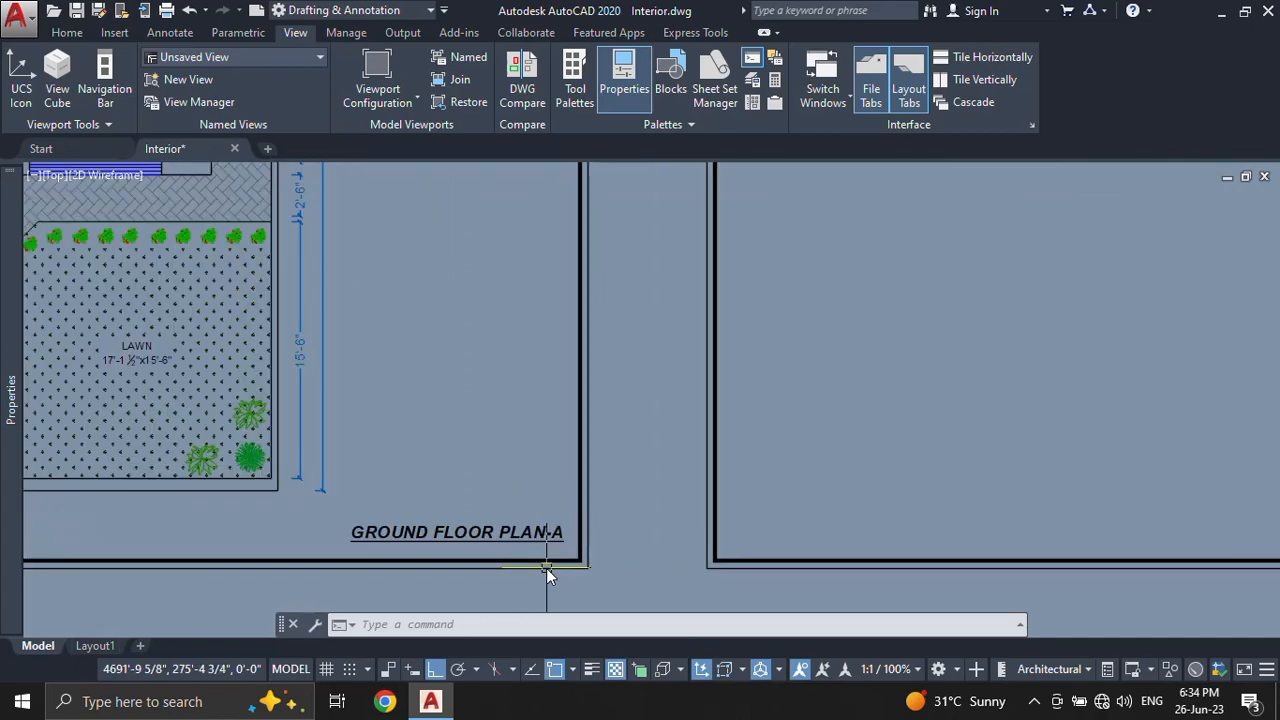
scroll(554, 564, down, 5)
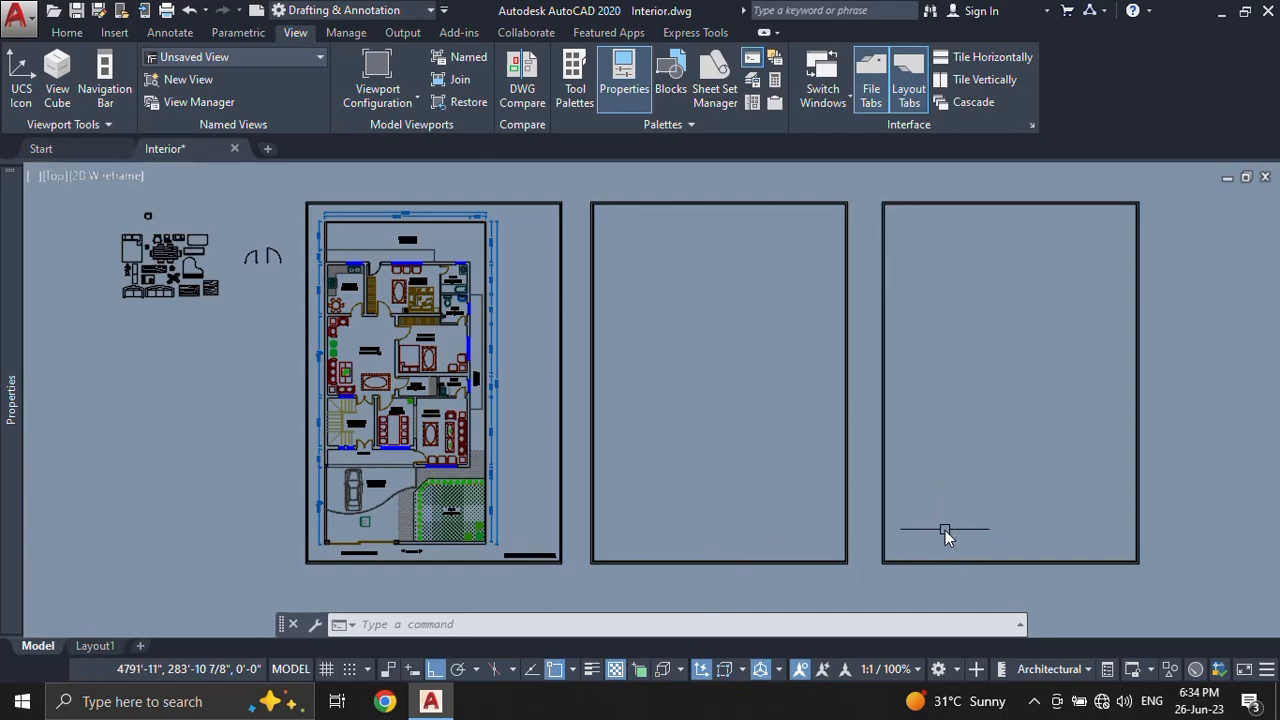
middle_drag(691, 435, 703, 434)
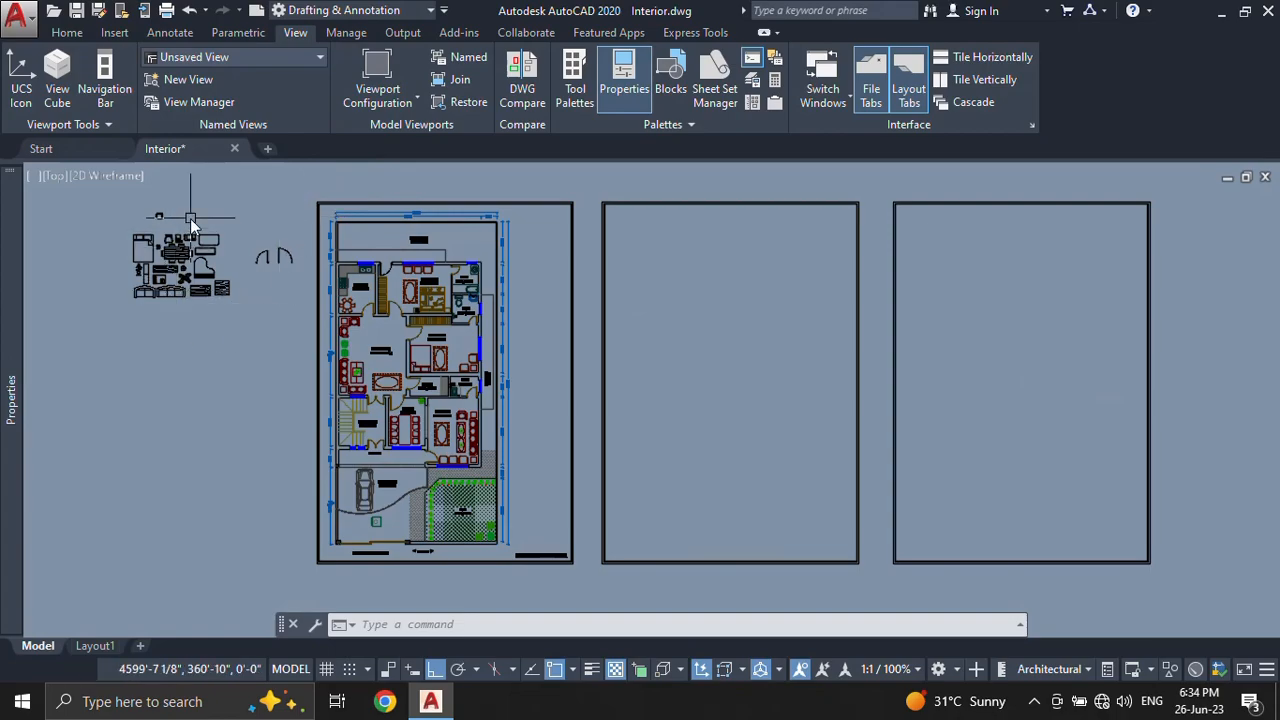
middle_drag(380, 371, 500, 373)
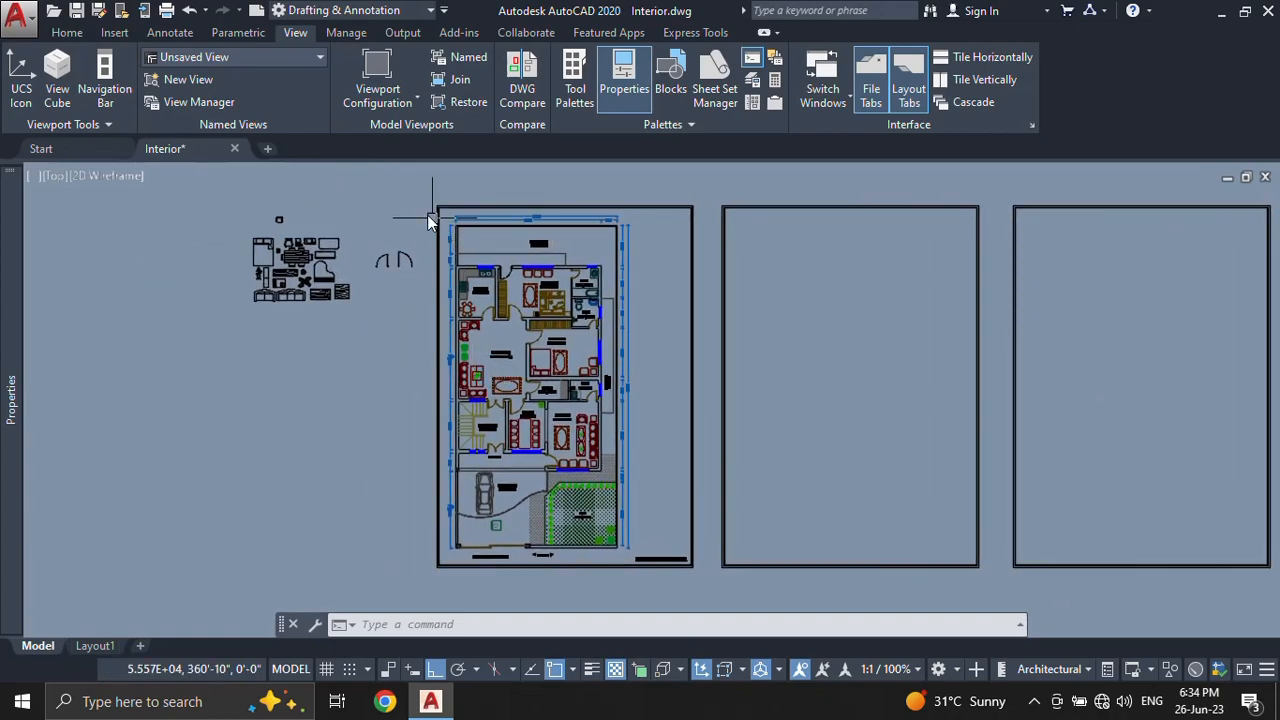
click(420, 187)
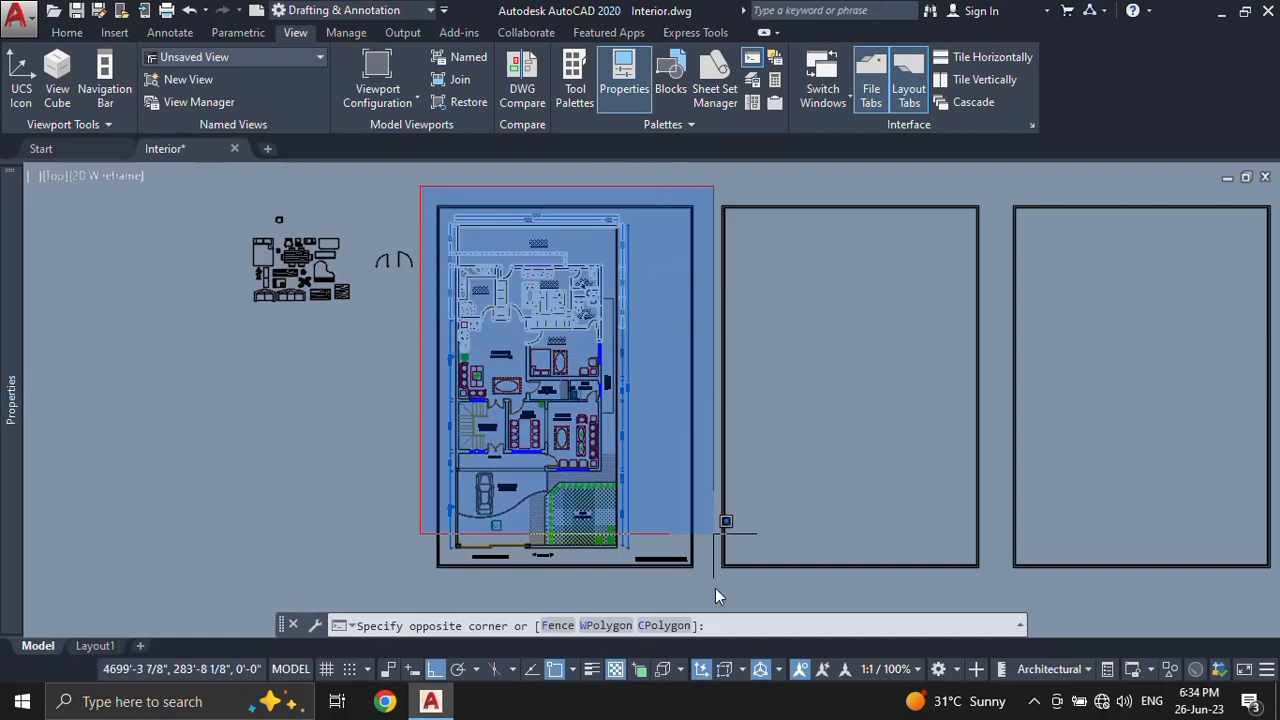
key(Escape)
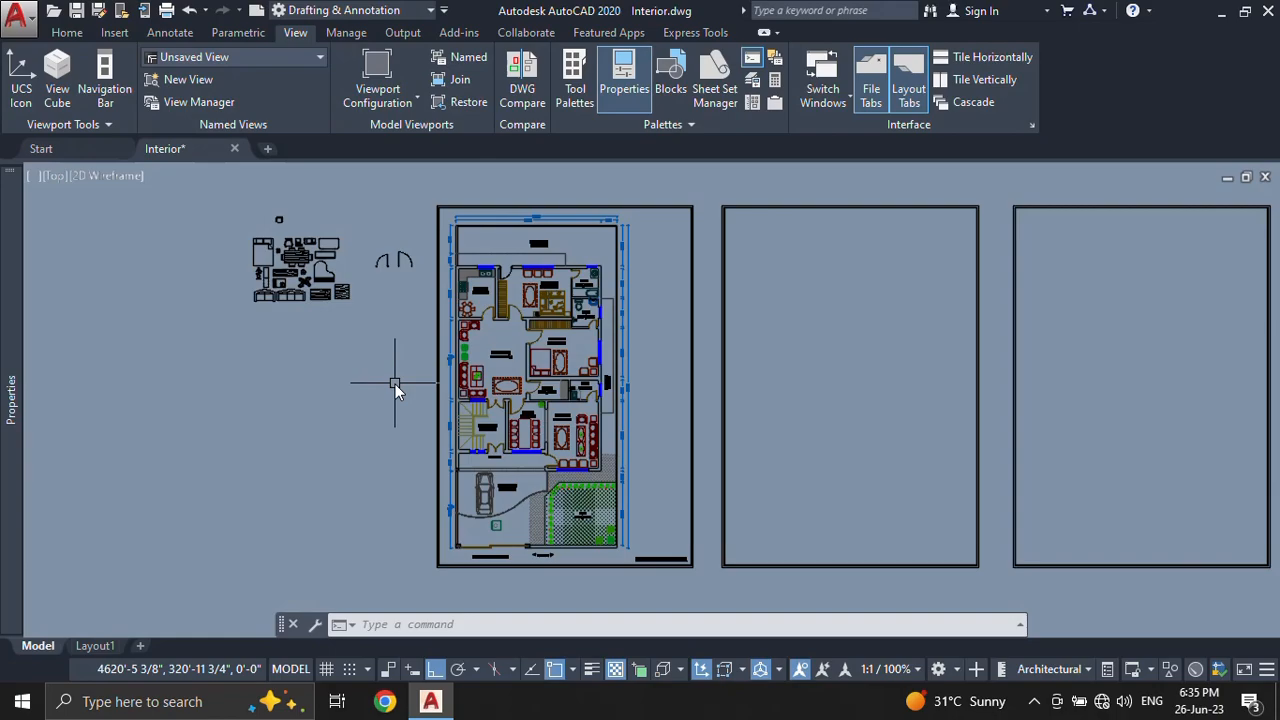
Step: Start the Write Block command
text(w)
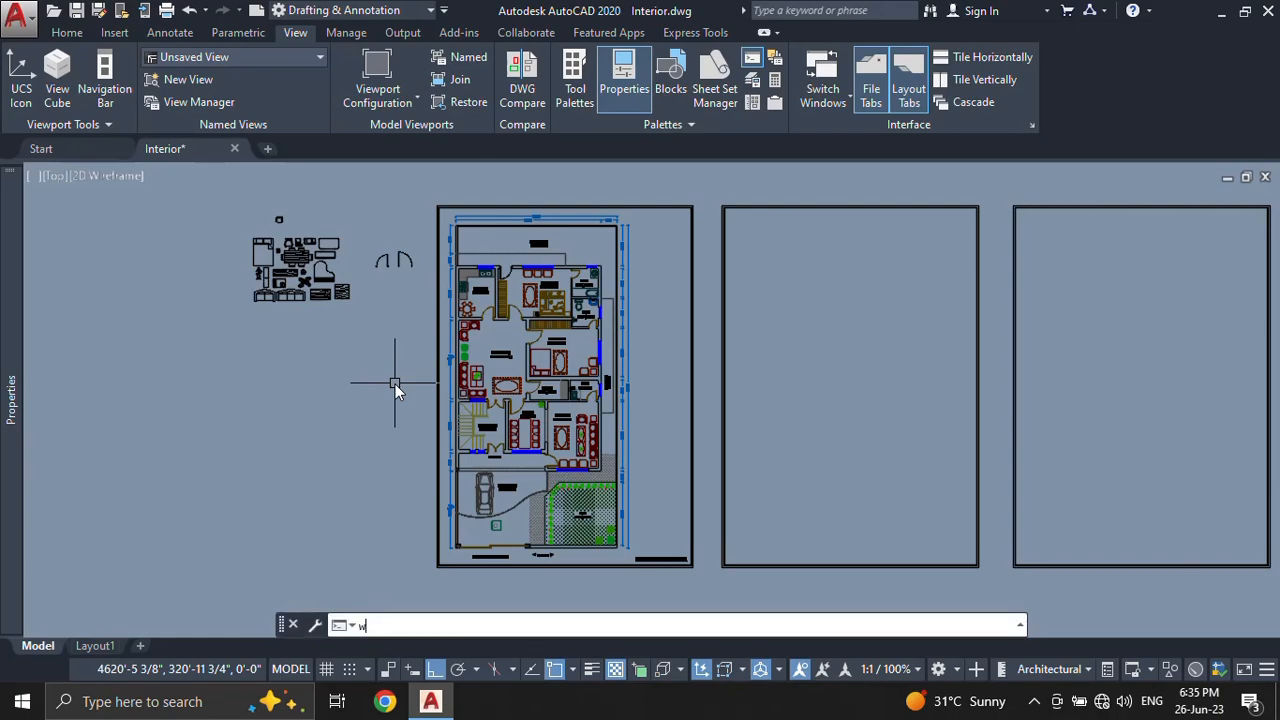
Step: Start the Write Block command and select the furnished floor plan together with its sheet border as source objects
key(Return)
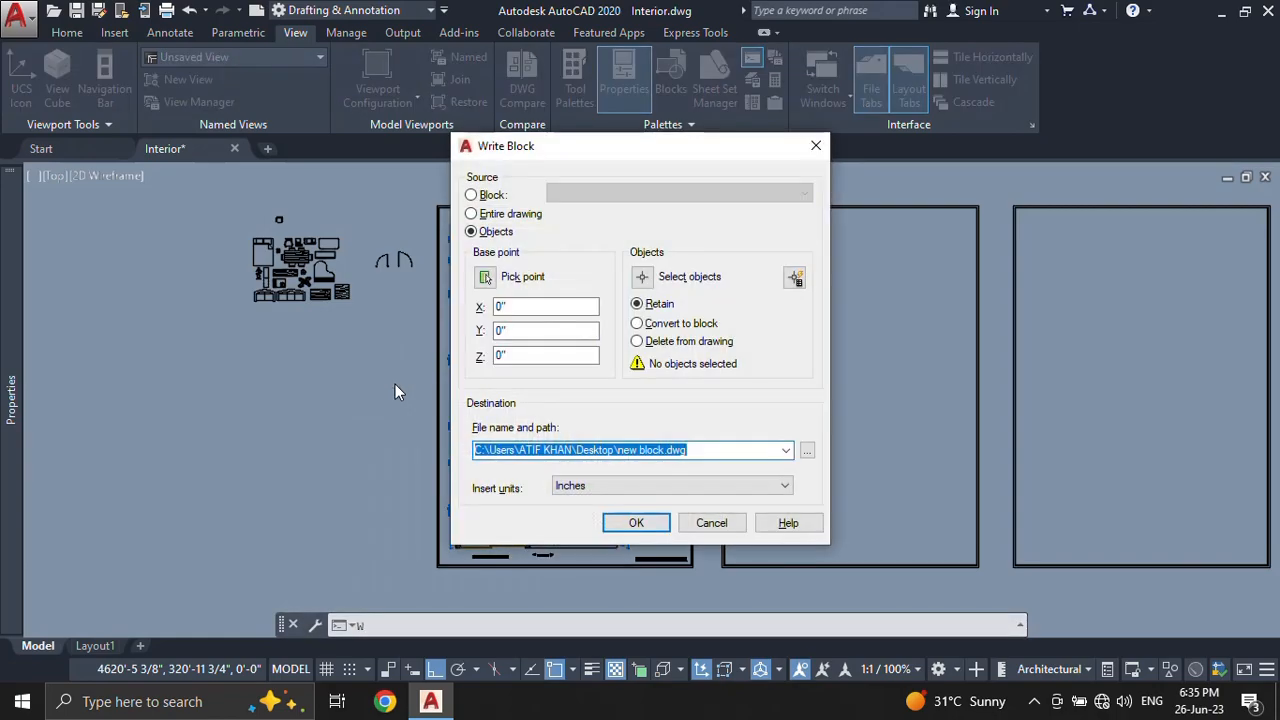
drag(578, 152, 886, 189)
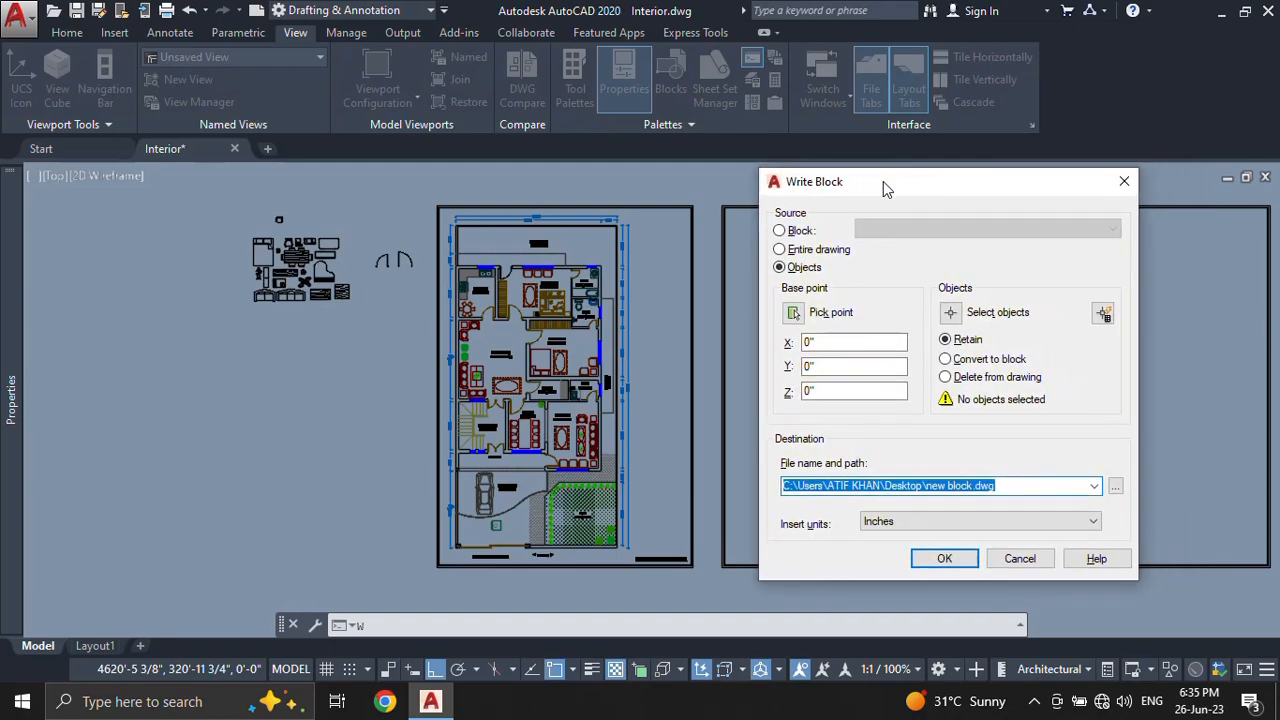
click(951, 313)
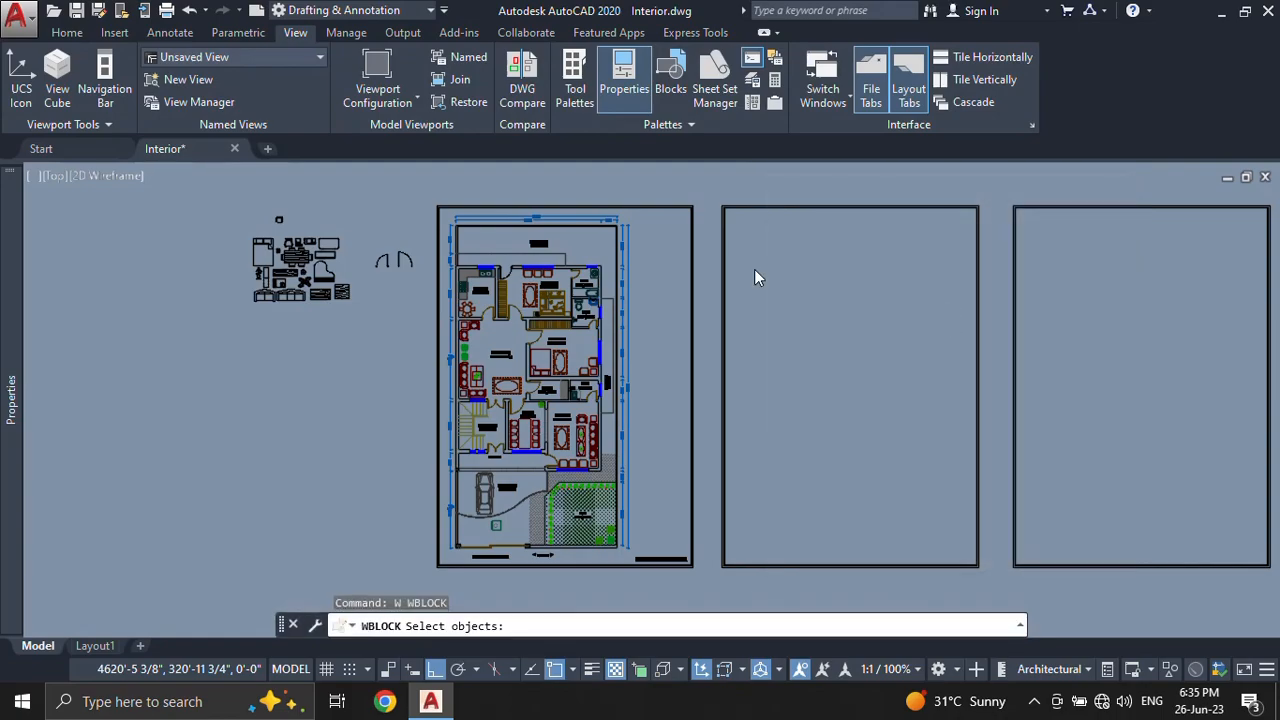
click(708, 183)
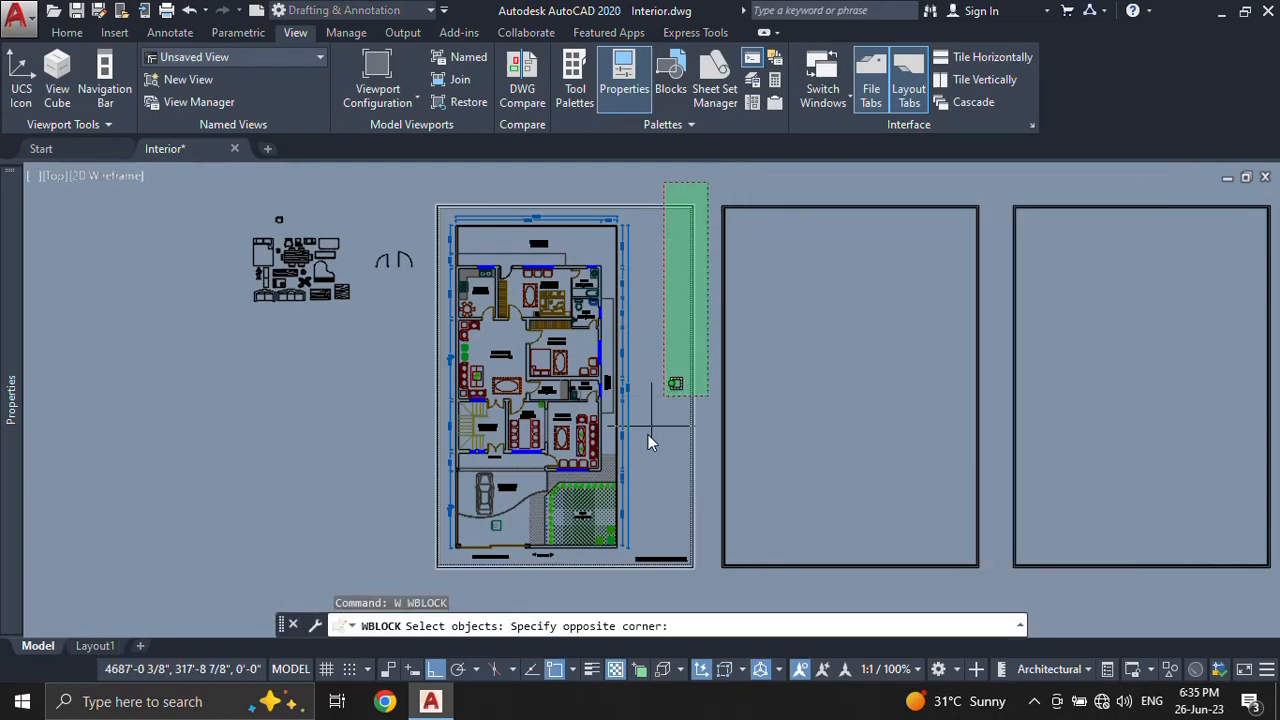
click(418, 588)
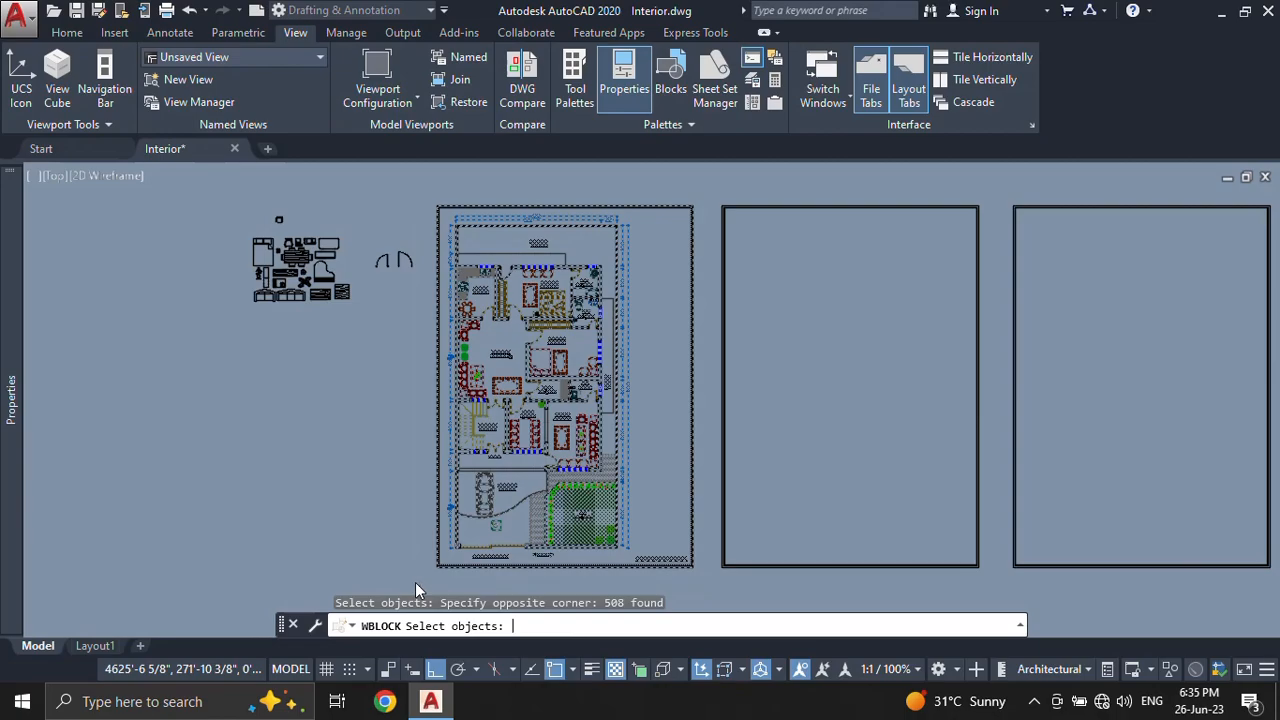
key(Return)
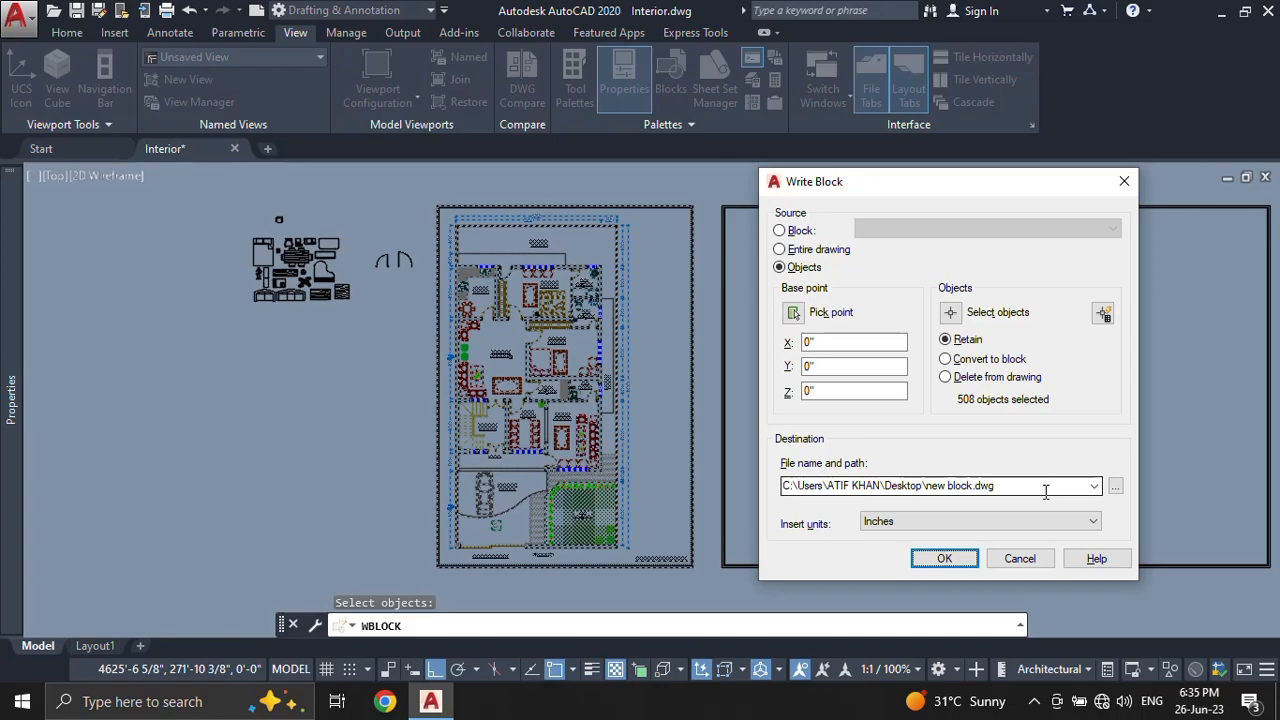
Step: Set the block's destination to a desktop file named Interior Final and write the block
click(1116, 487)
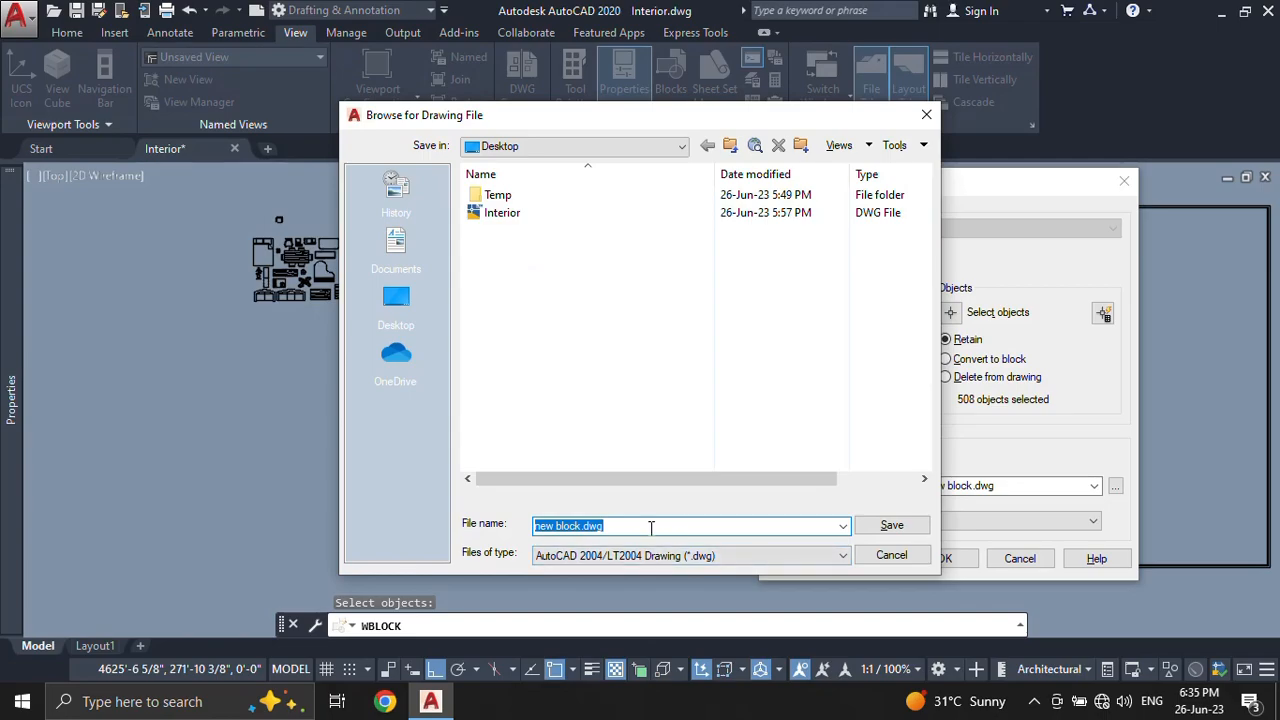
text(Interior Final)
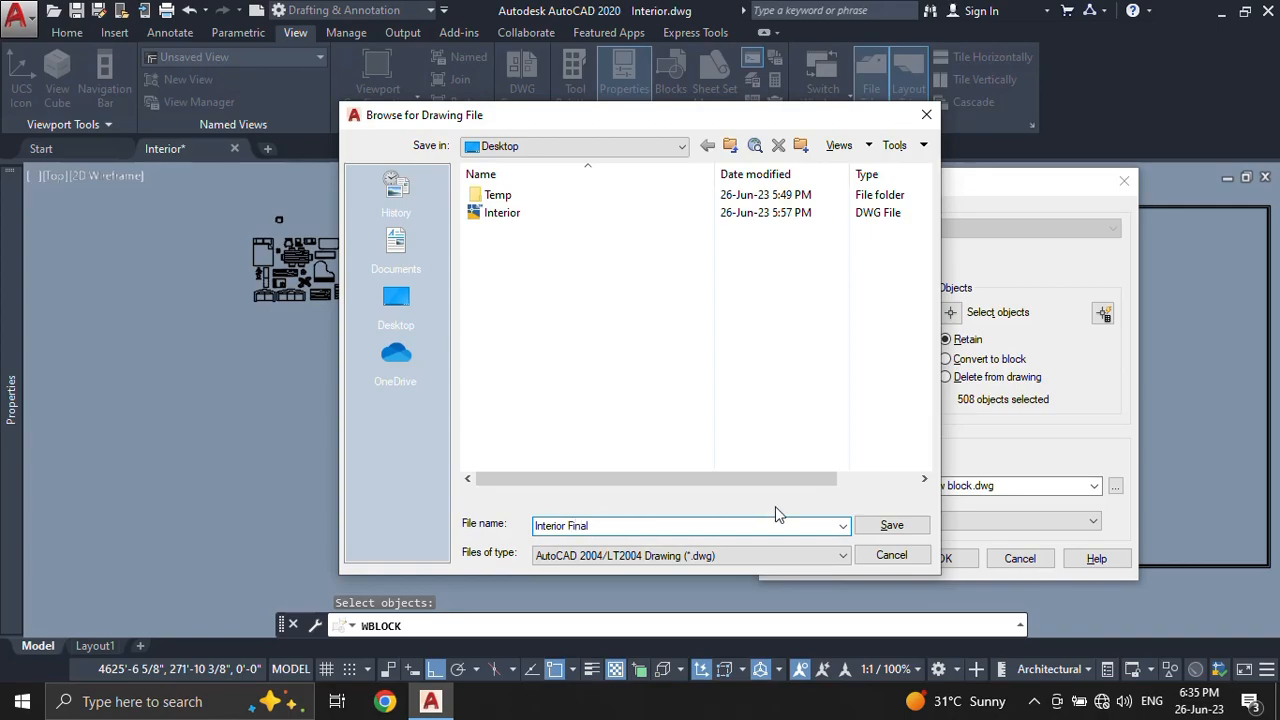
click(888, 527)
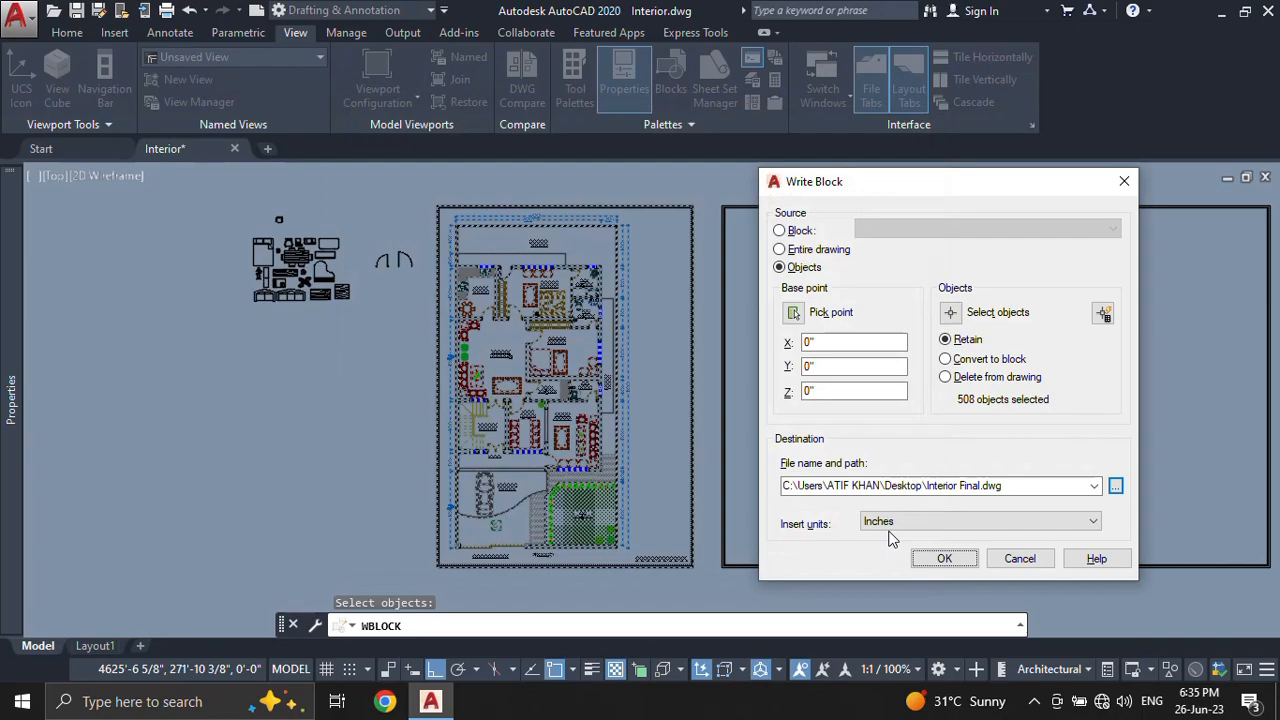
click(945, 559)
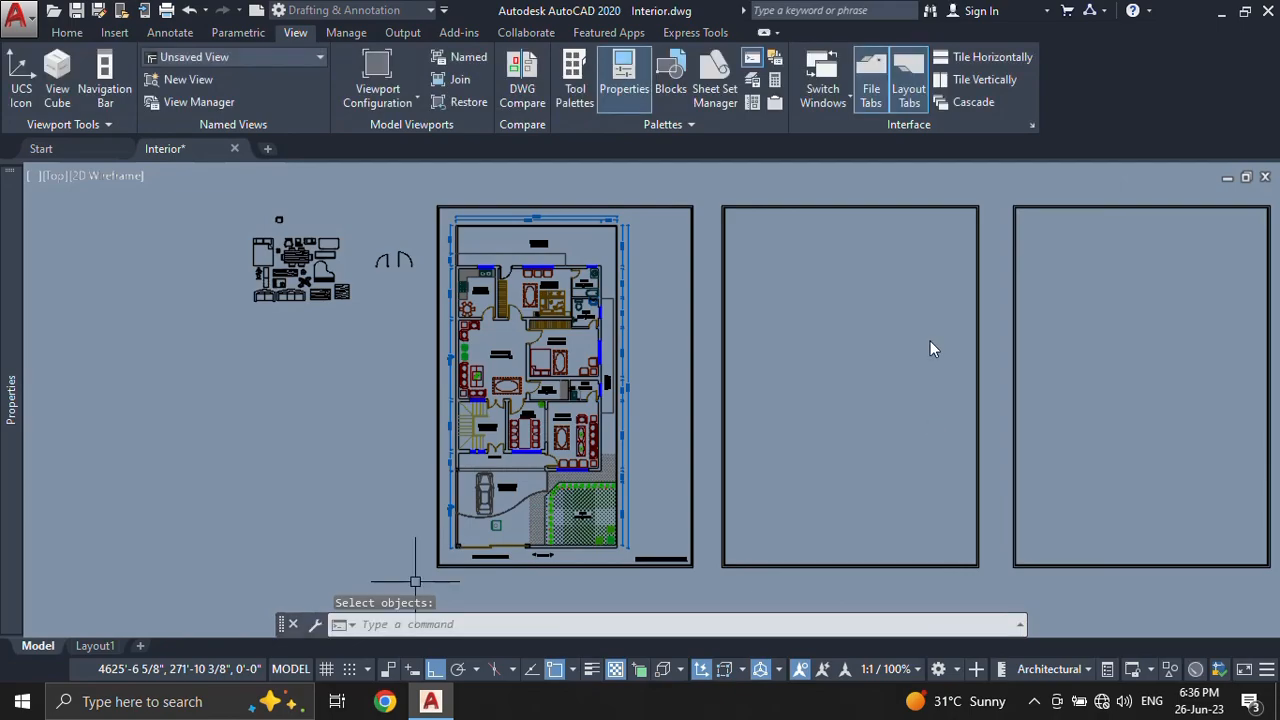
Step: Open the Interior Final drawing from the desktop and check the exported floor plan and its border
click(1218, 13)
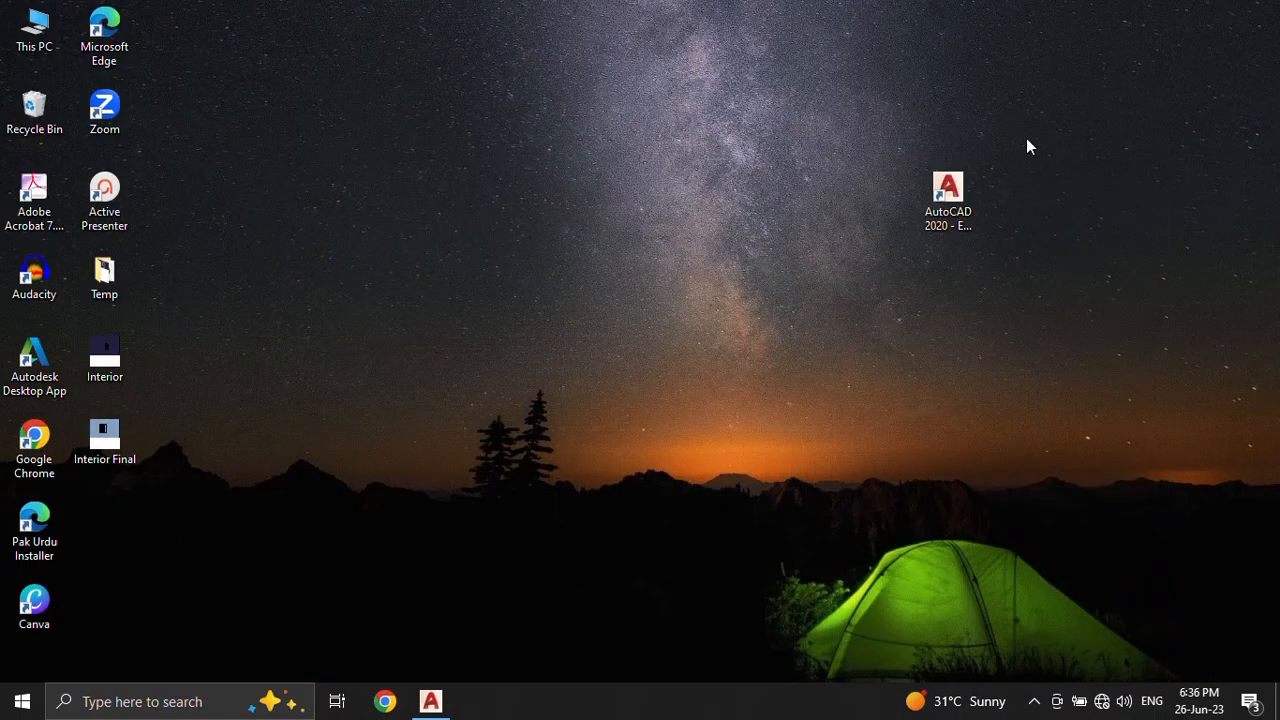
click(108, 450)
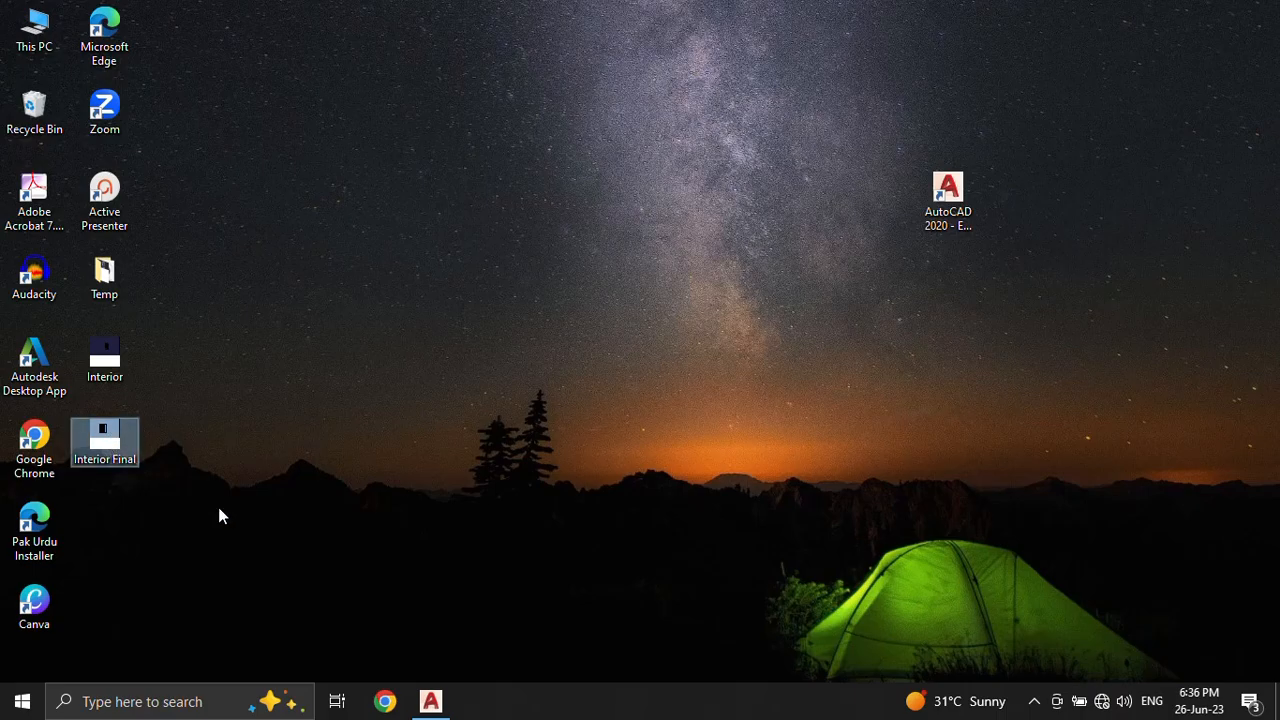
double_click(99, 442)
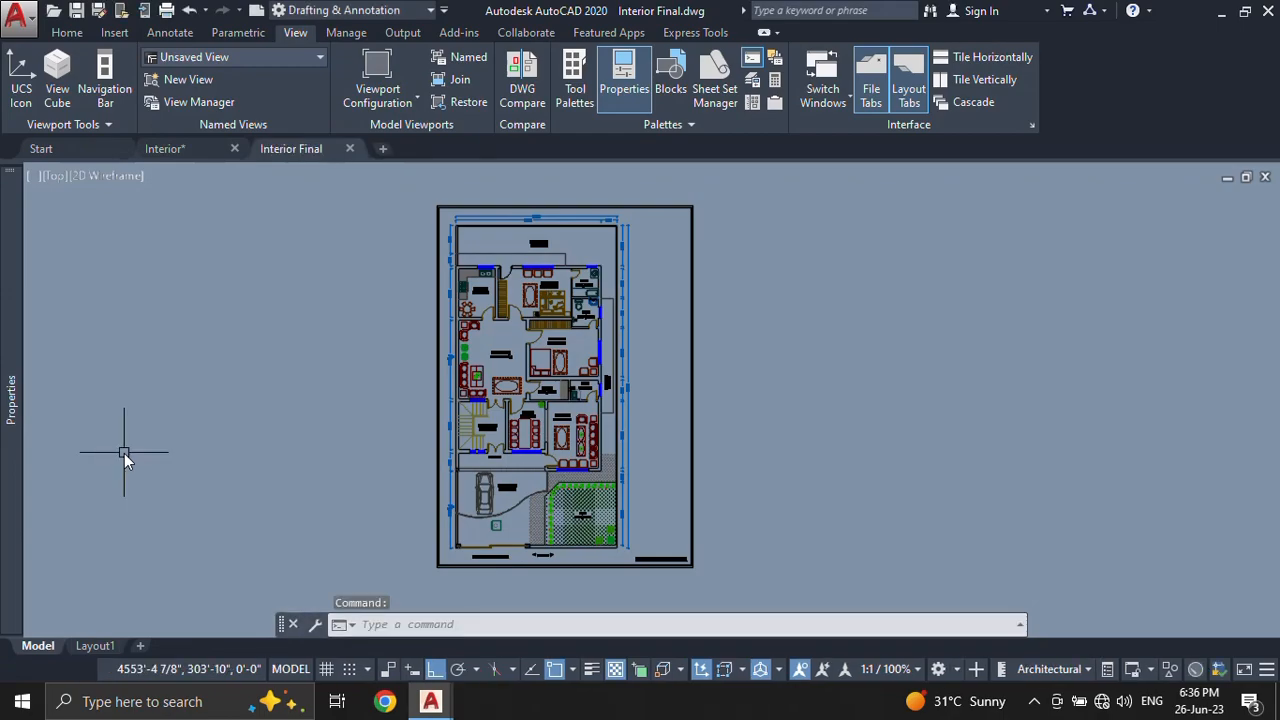
click(730, 323)
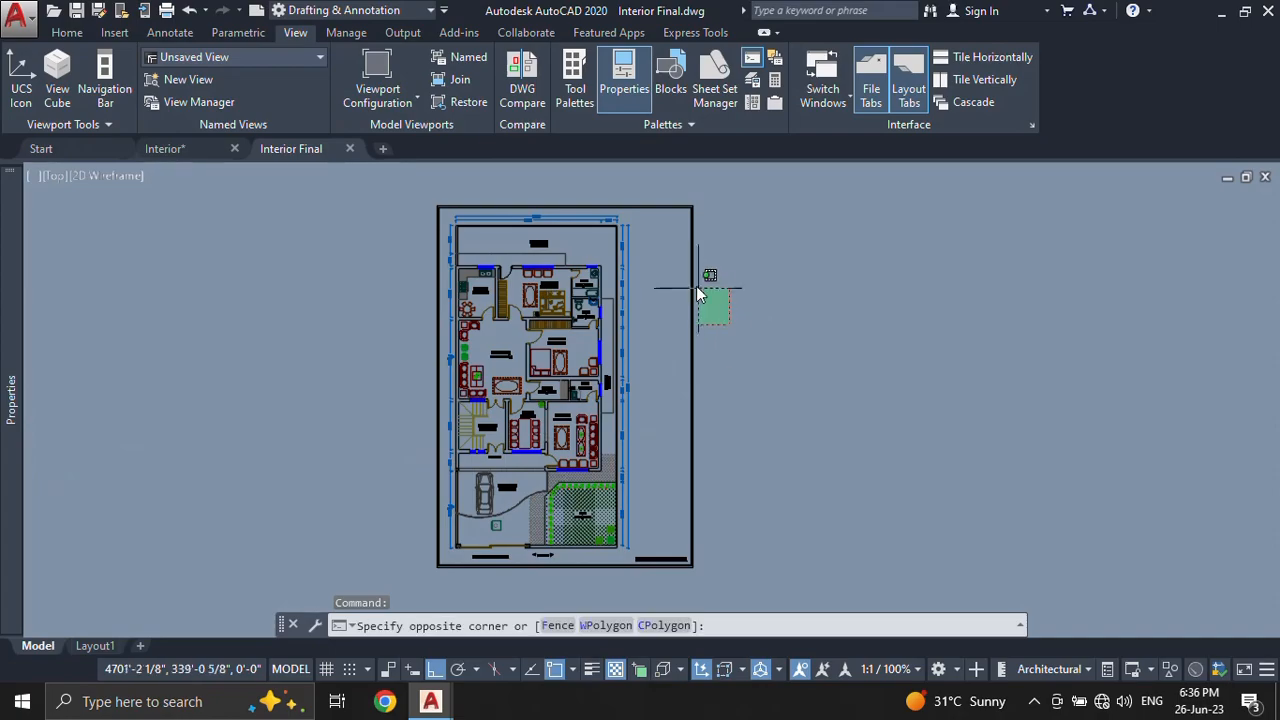
click(670, 233)
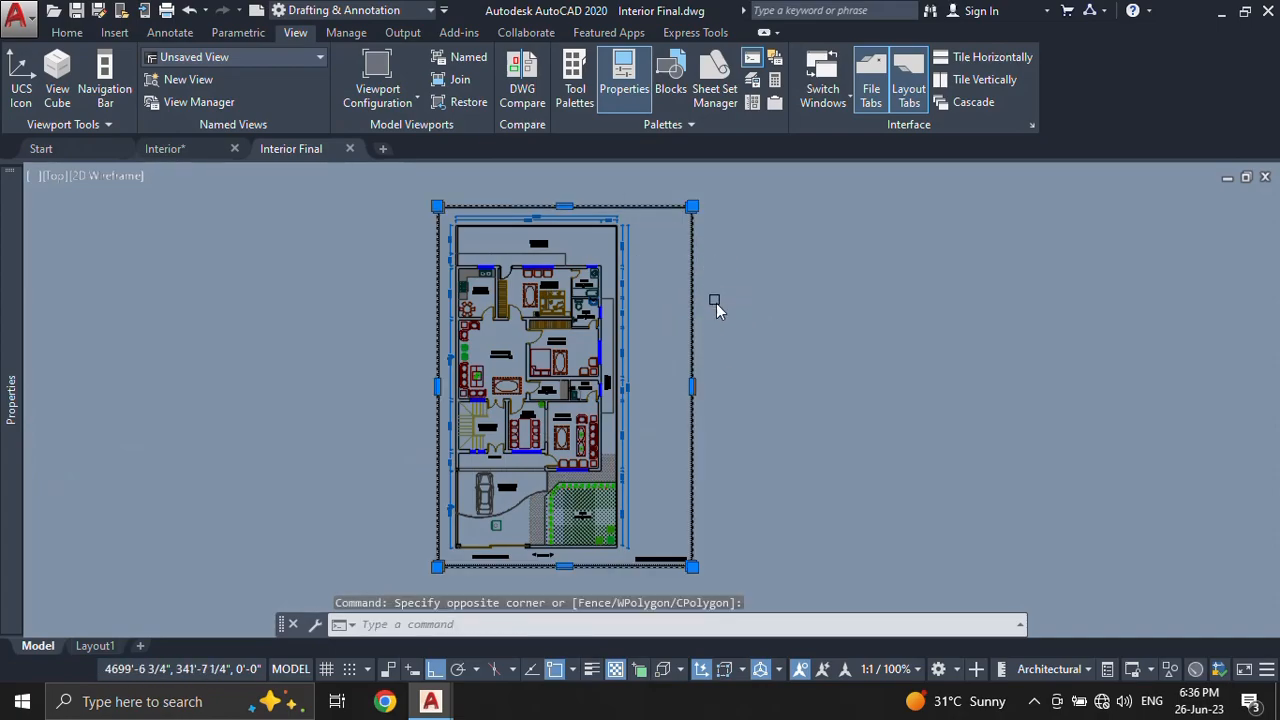
key(Escape)
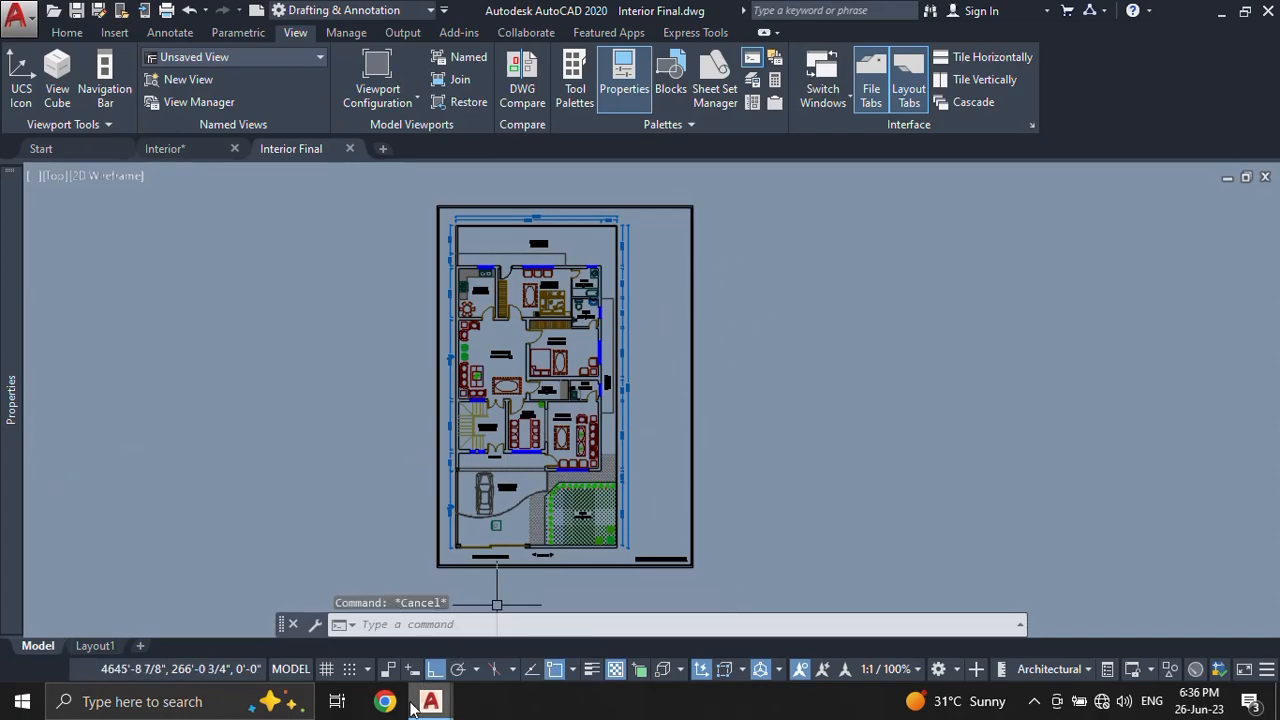
mouse_move(428, 703)
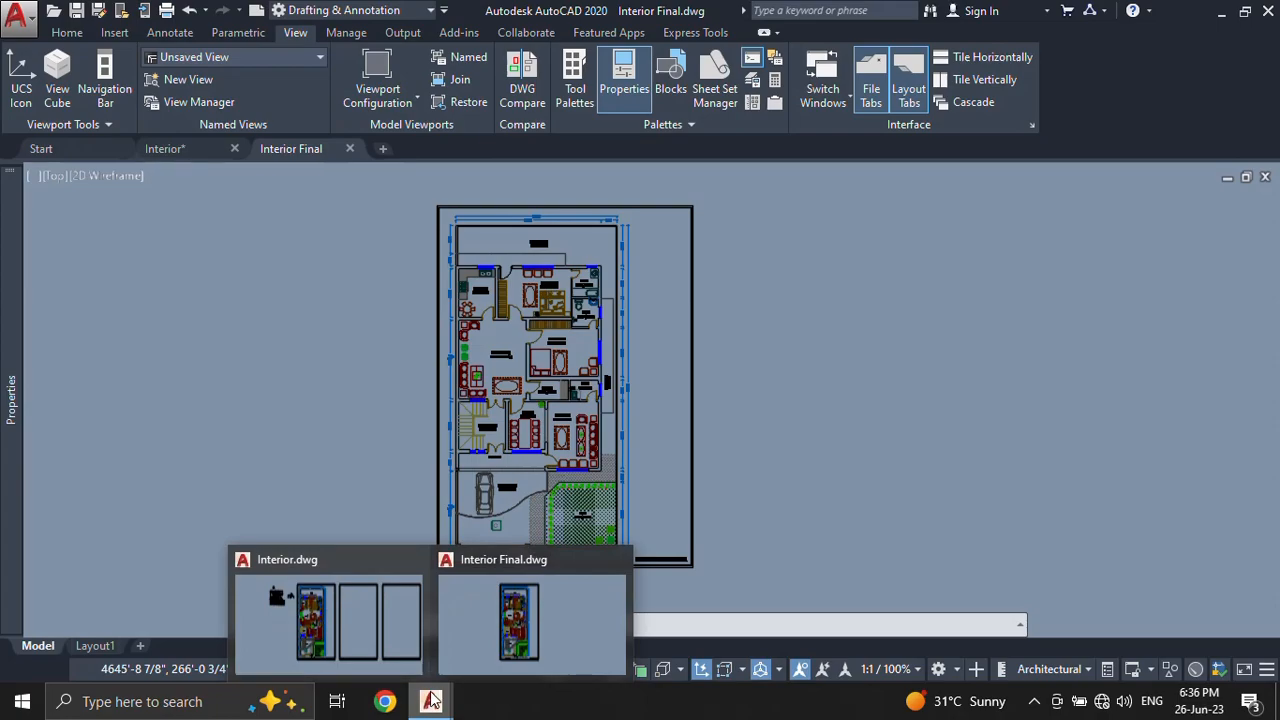
click(403, 185)
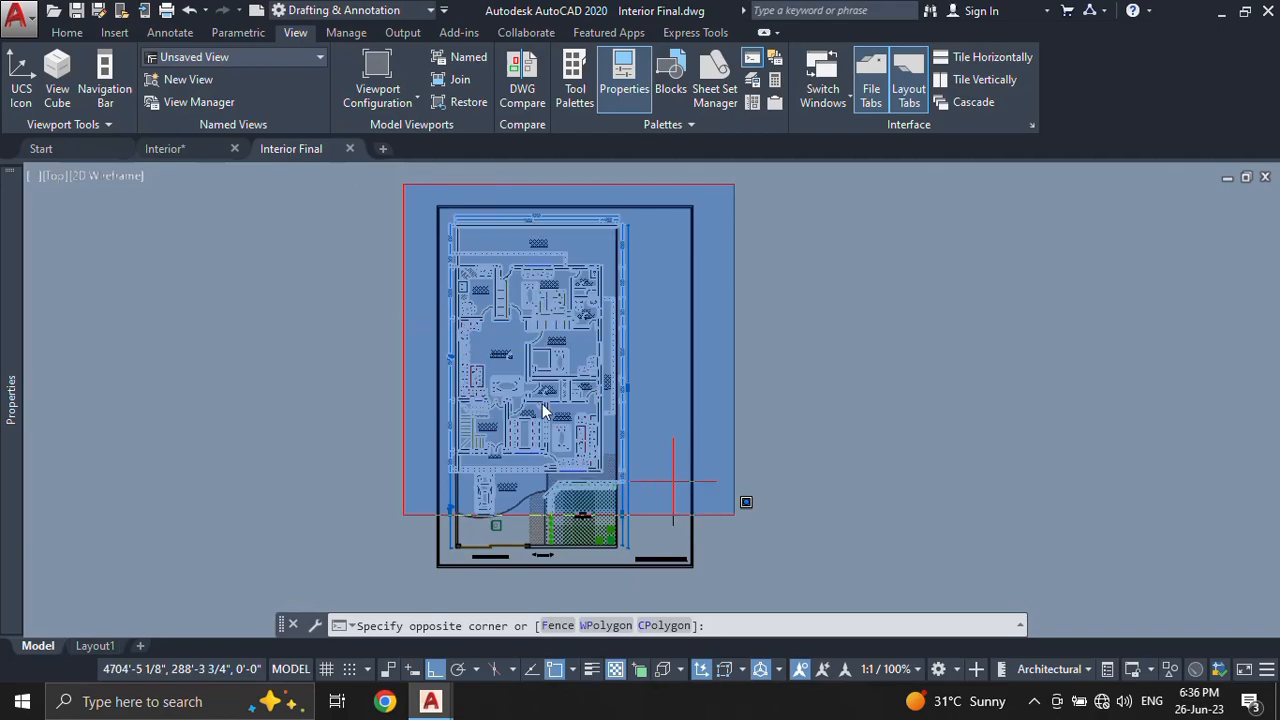
click(278, 272)
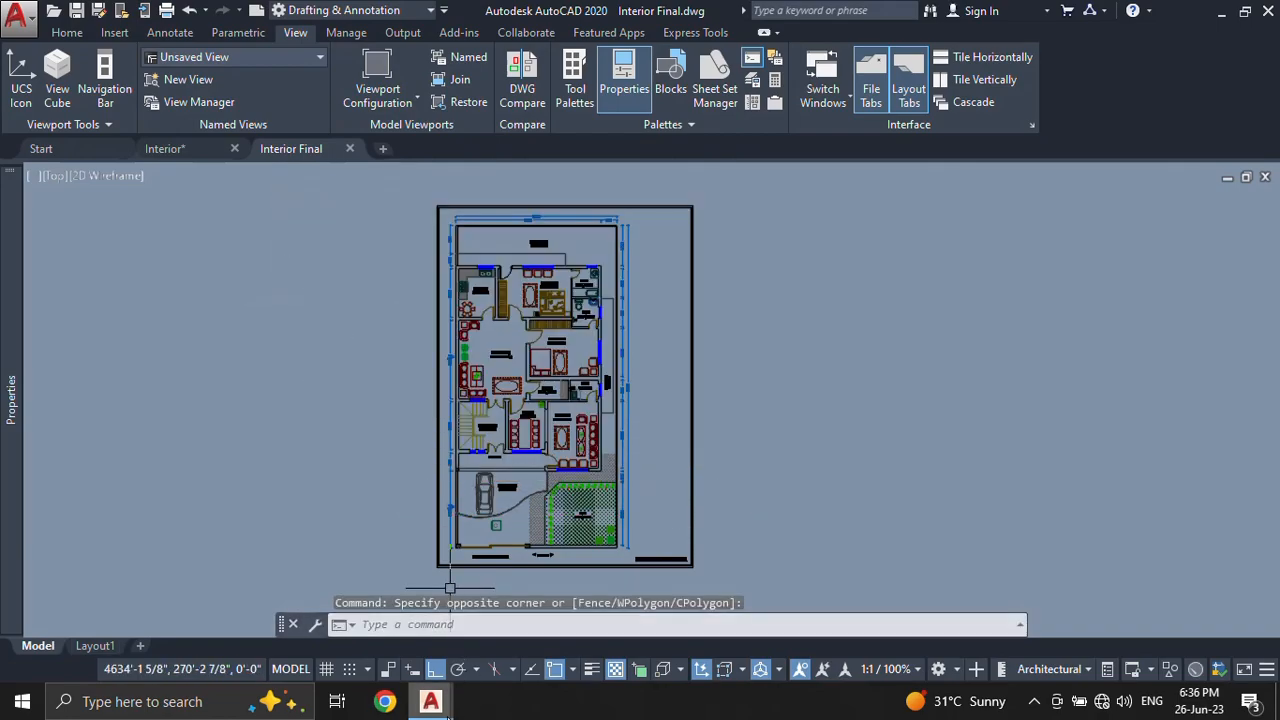
Step: Switch back to the Interior drawing and examine the empty sheet borders beside the floor plan
mouse_move(430, 702)
click(388, 651)
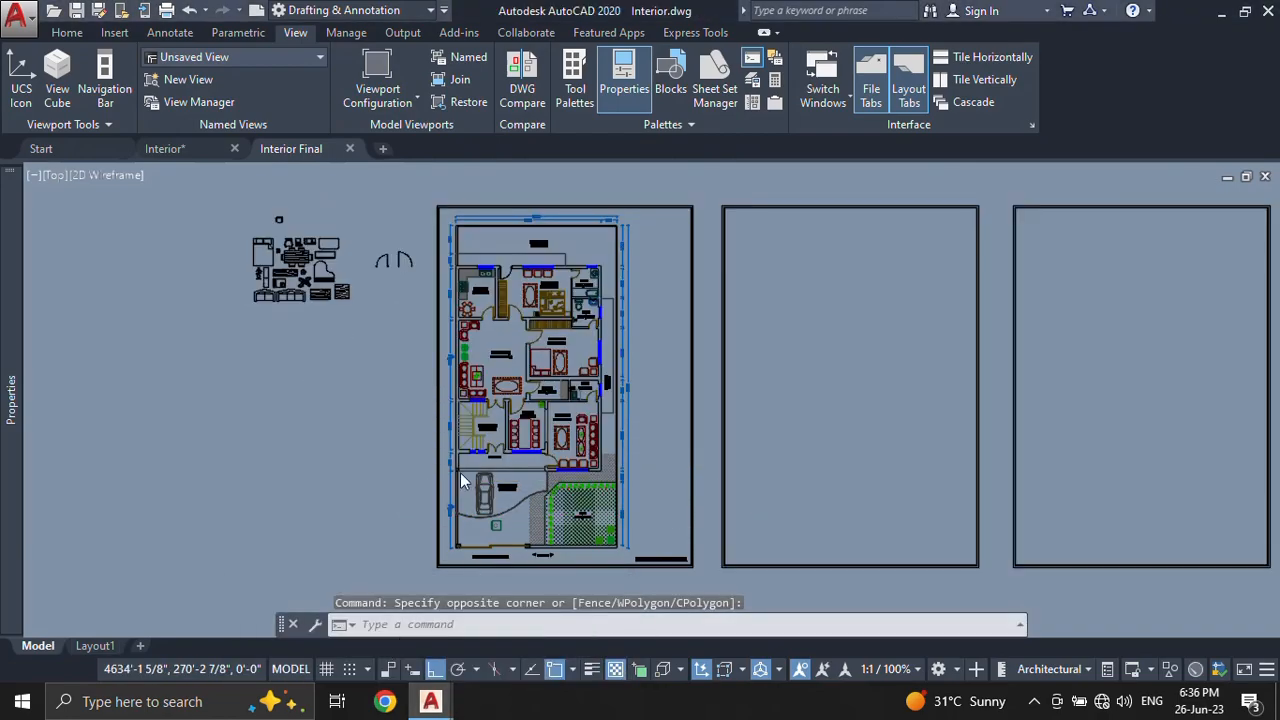
key(Escape)
middle_drag(788, 305, 601, 300)
click(534, 201)
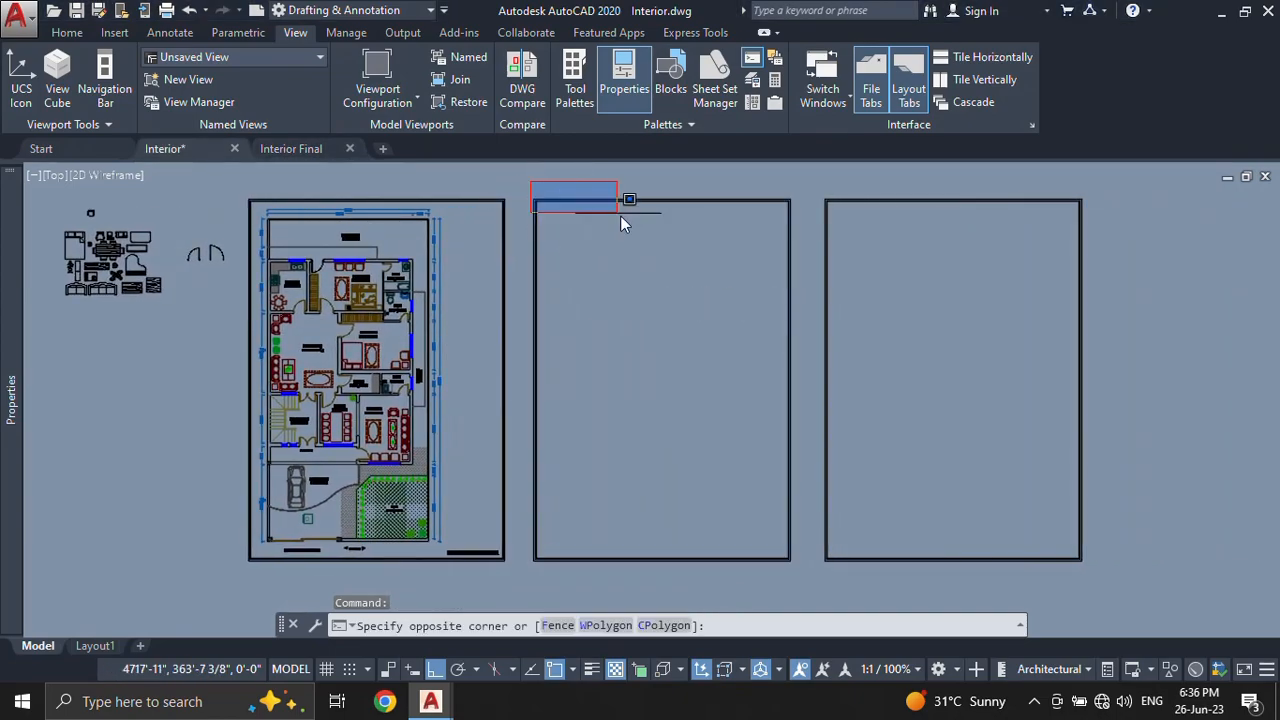
click(638, 209)
key(Escape)
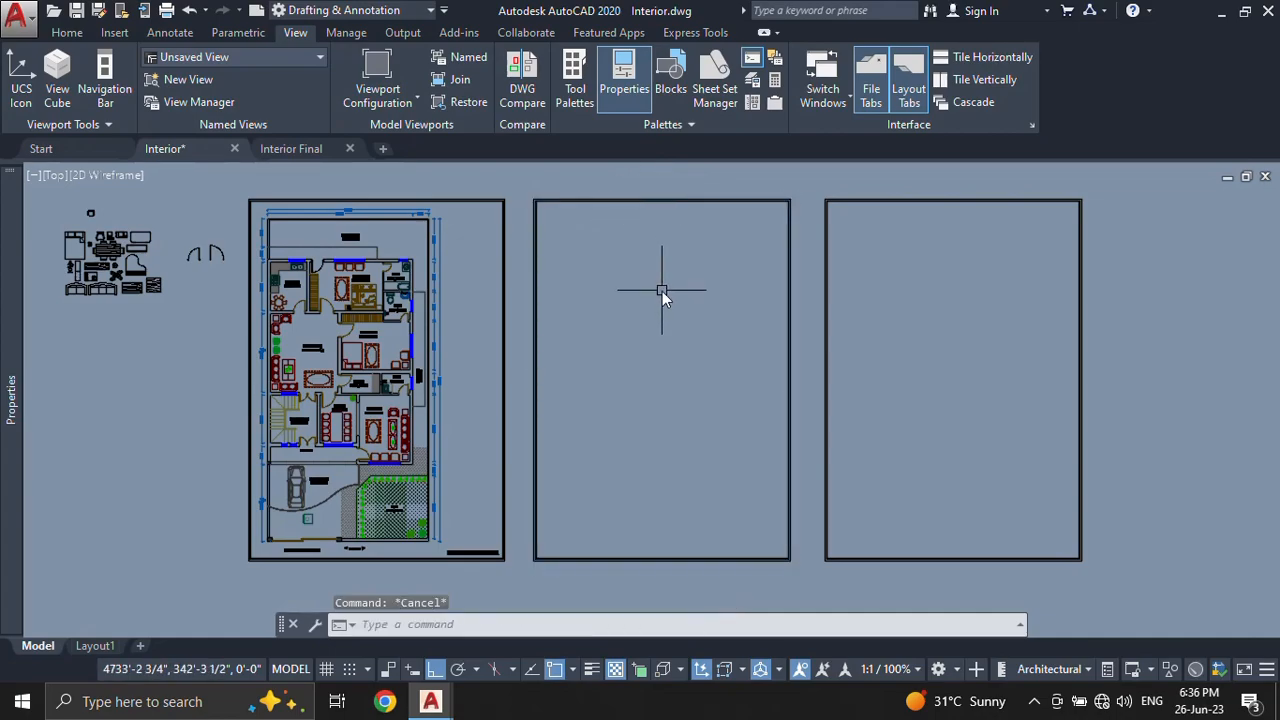
text(wb)
key(Return)
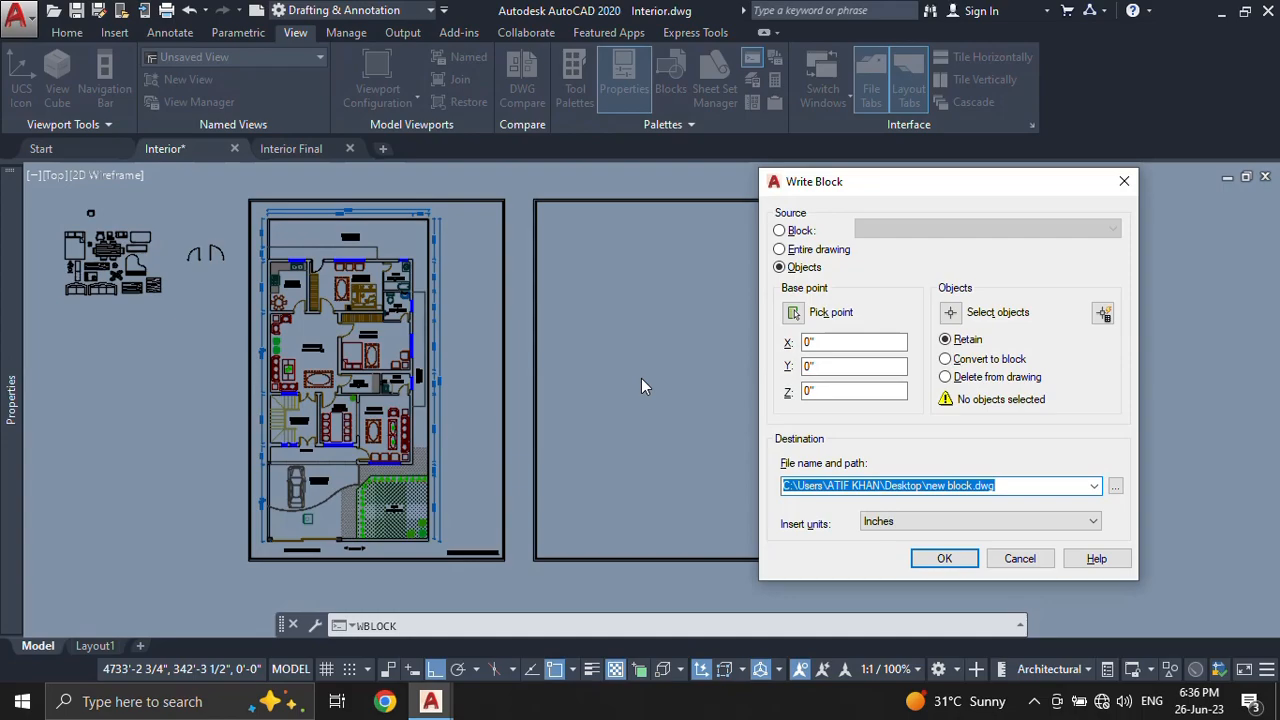
click(1020, 559)
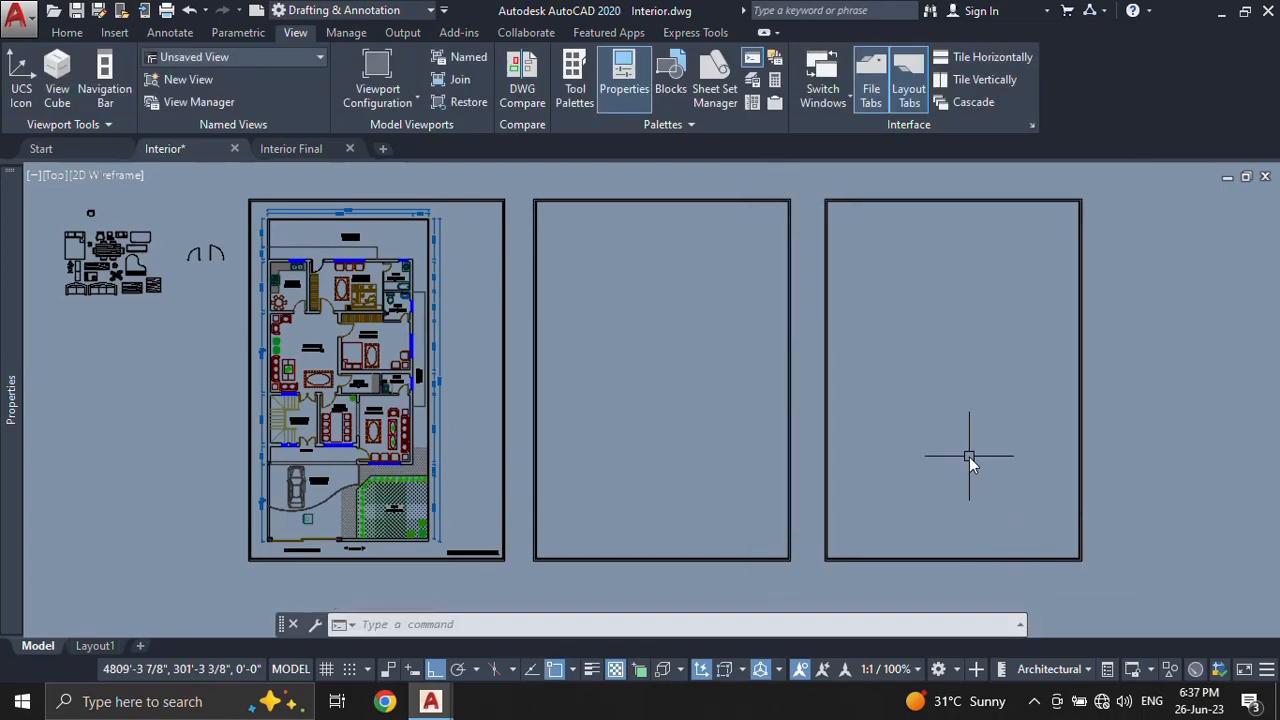
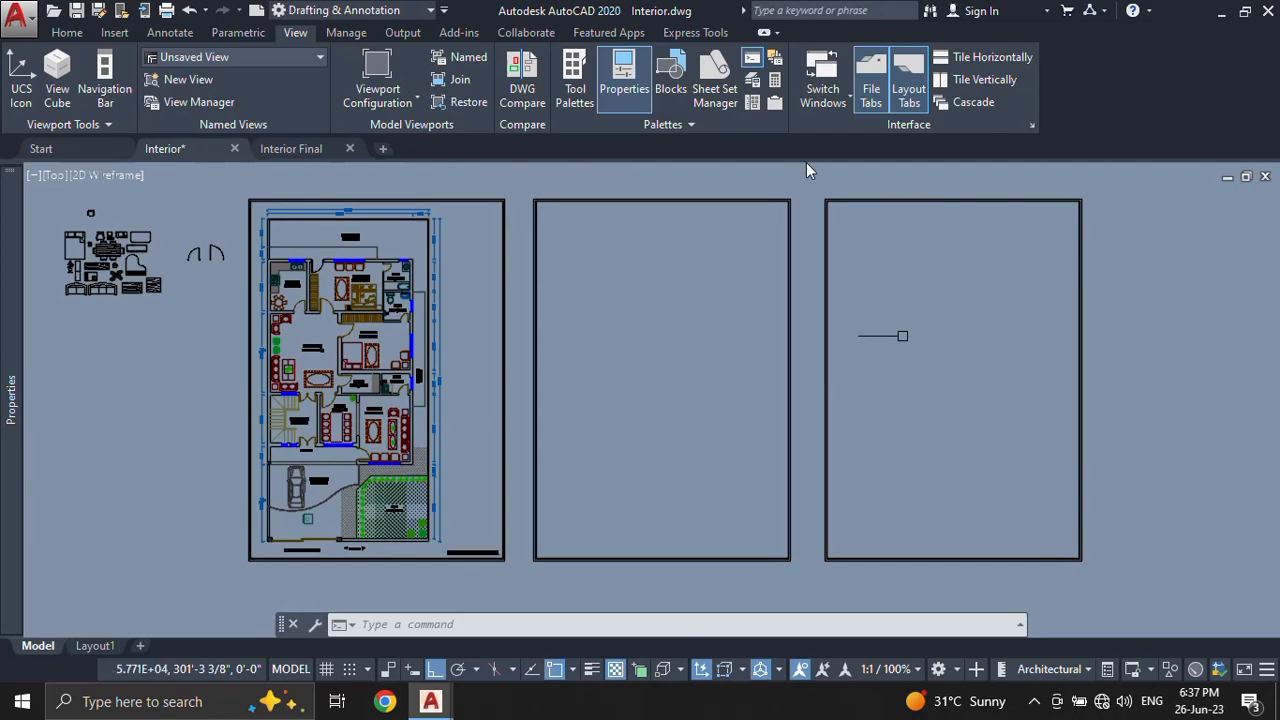
Step: Show the tool palettes and look through the imperial and metric samples of the architectural palette
click(575, 90)
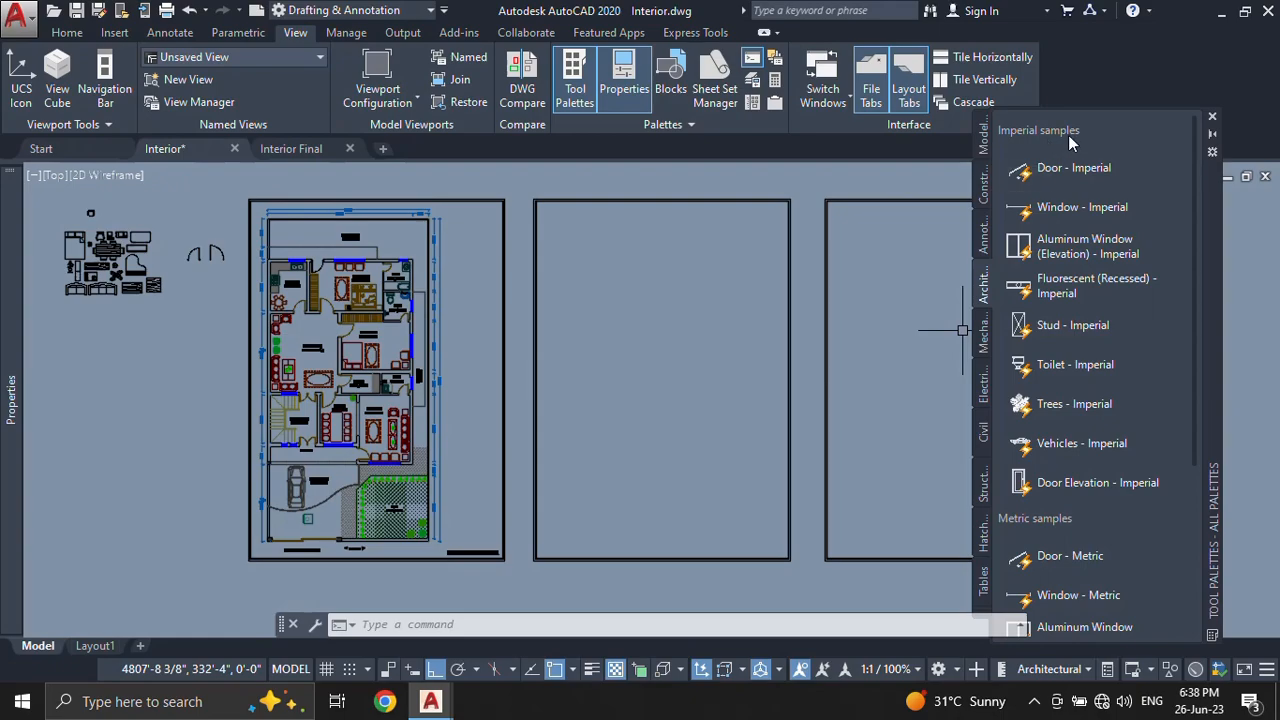
scroll(1071, 150, down, 3)
scroll(1072, 160, up, 3)
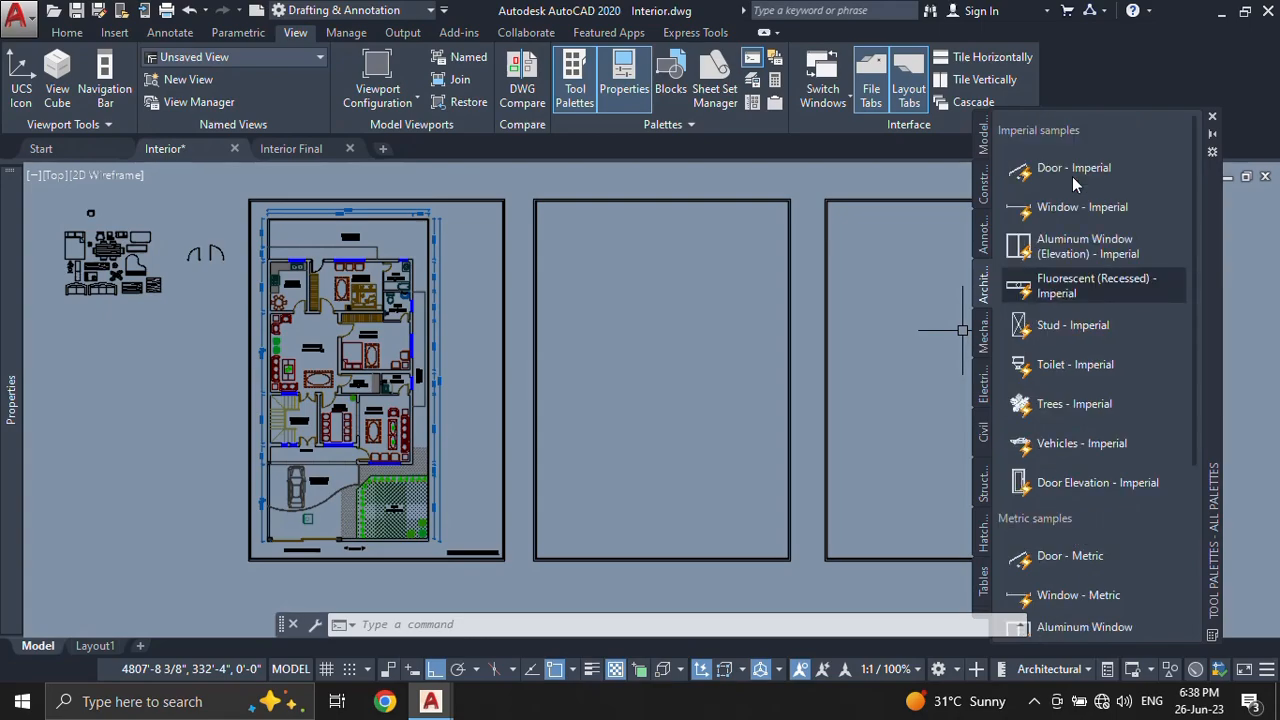
scroll(1100, 366, down, 3)
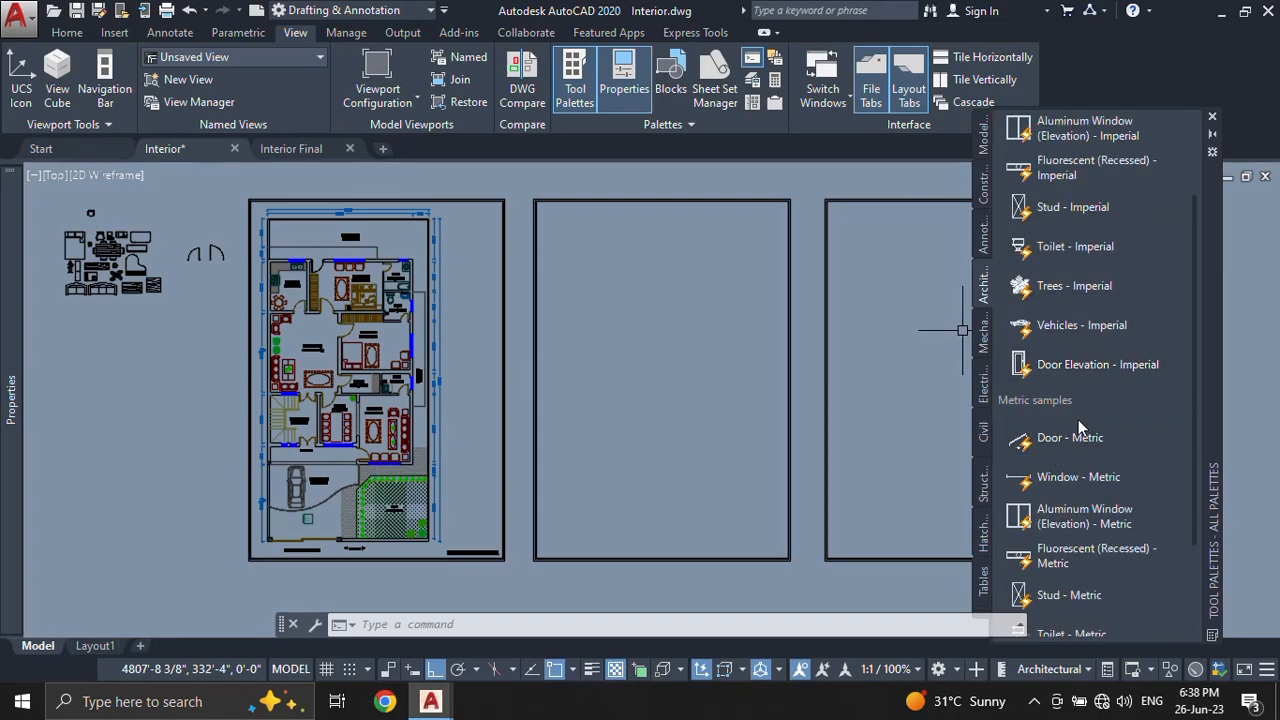
scroll(1078, 419, down, 3)
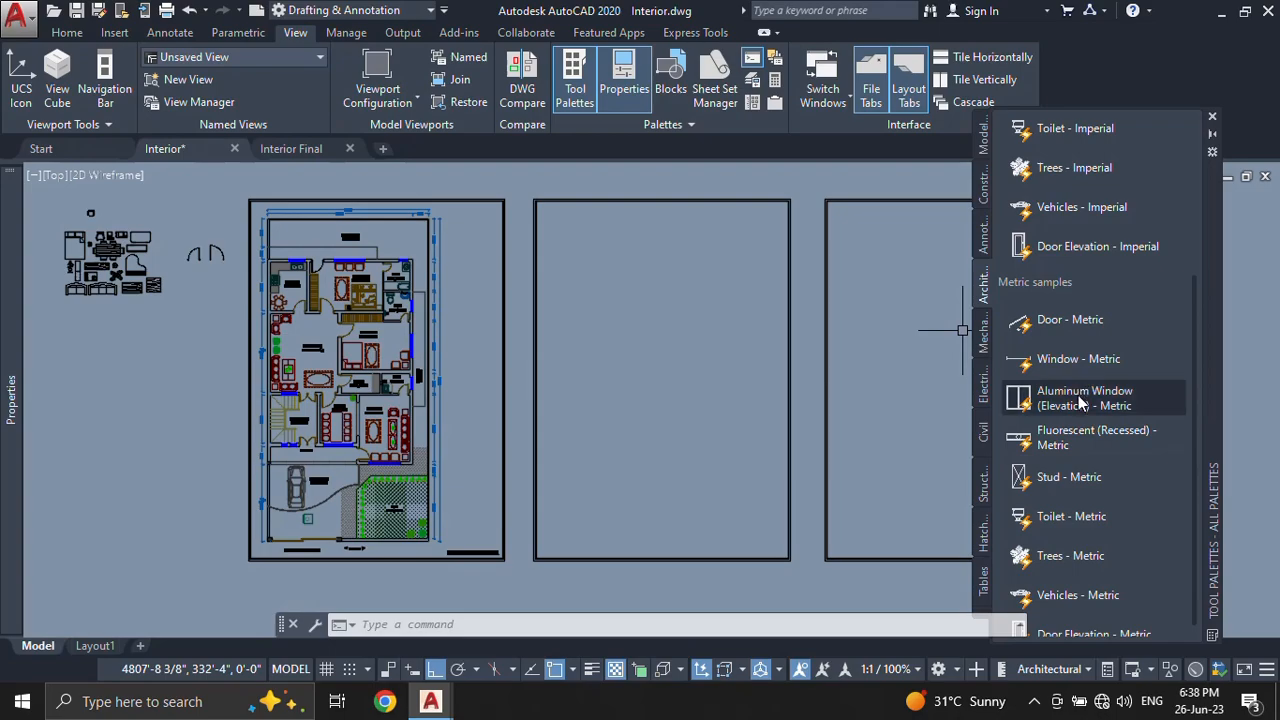
click(1087, 323)
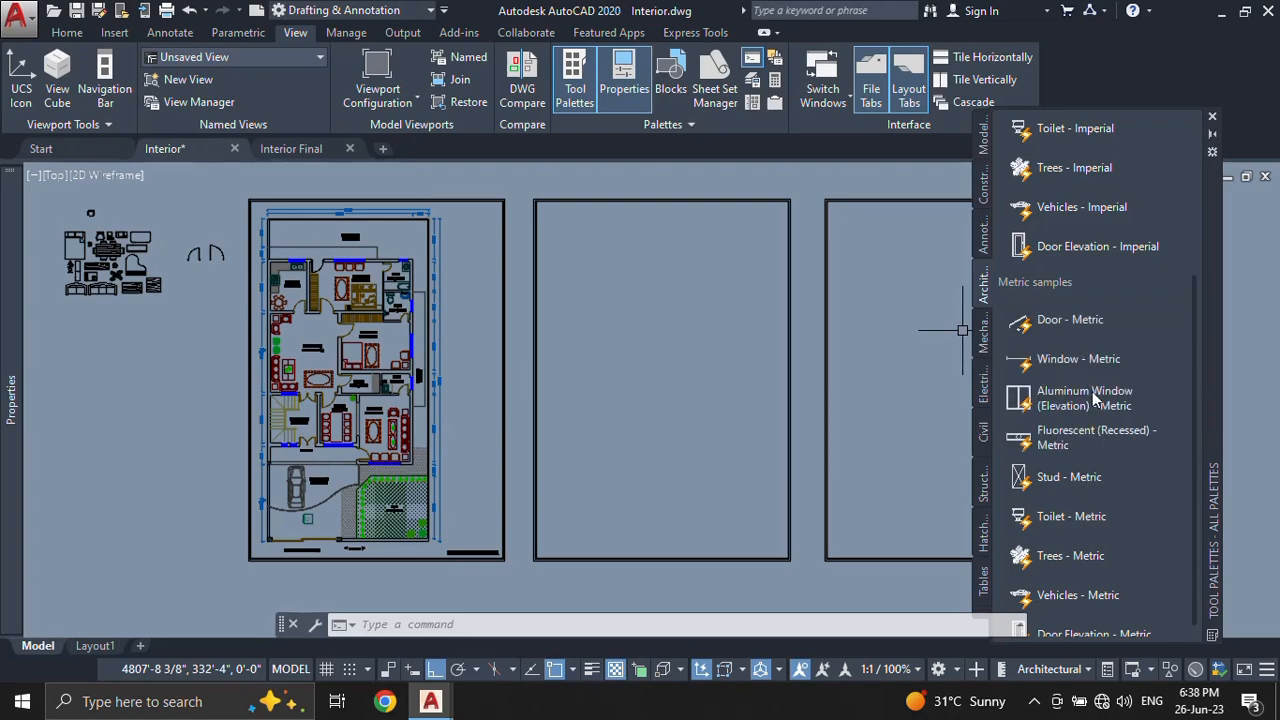
scroll(1068, 325, up, 5)
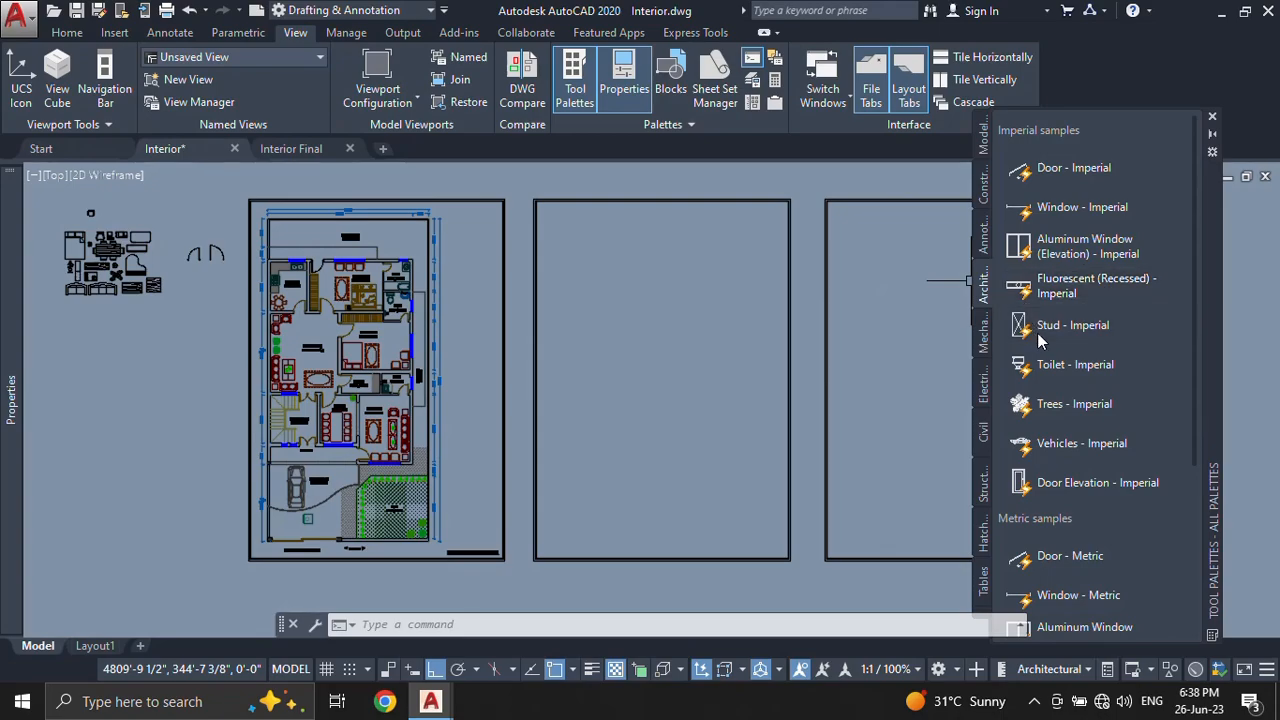
Step: Select the smaller door block beside the furniture blocks to examine its dynamic grips
middle_drag(226, 299, 525, 361)
scroll(511, 316, up, 6)
scroll(511, 316, up, 5)
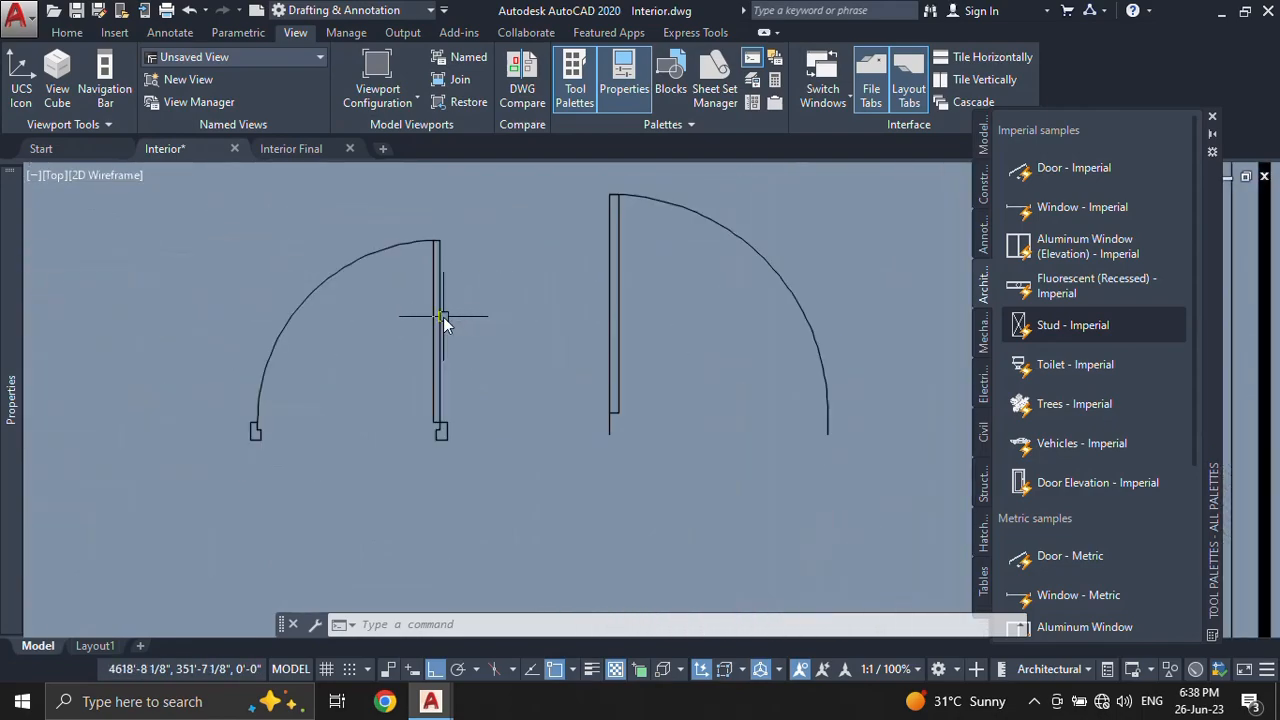
click(513, 323)
click(513, 323)
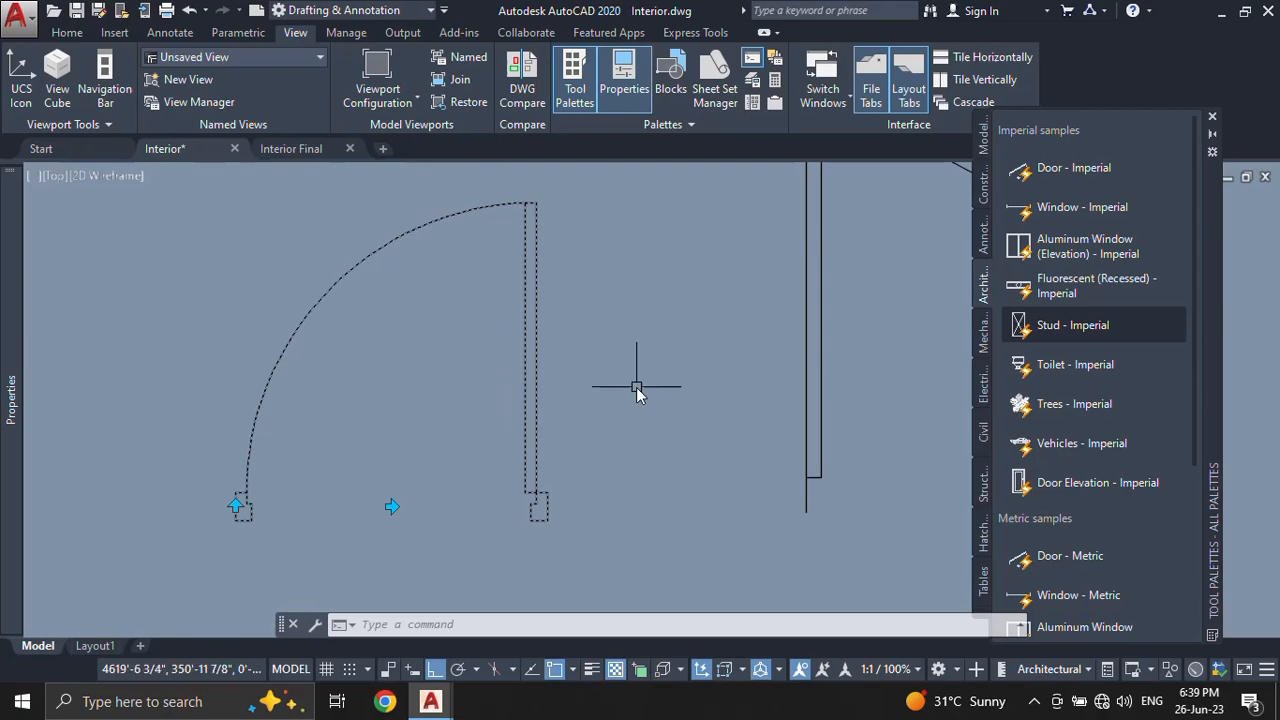
scroll(690, 442, down, 2)
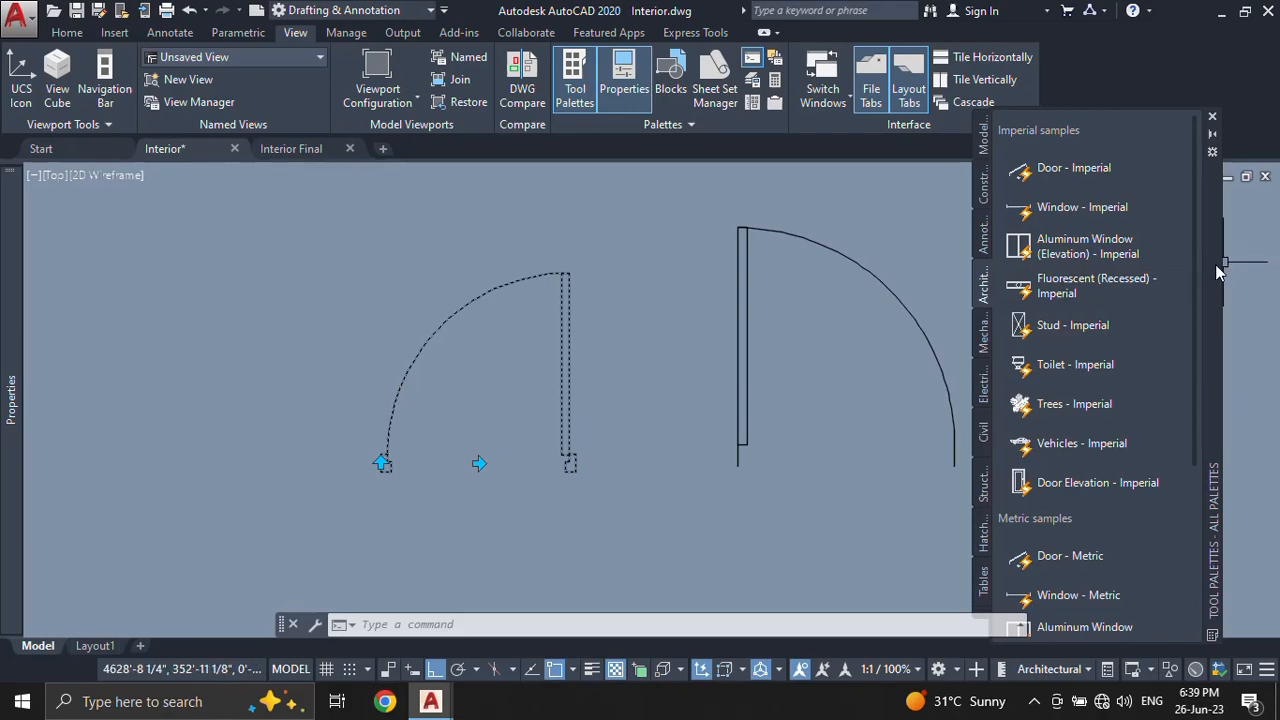
Step: Create a new tool palette and name it New-A
right_click(1215, 264)
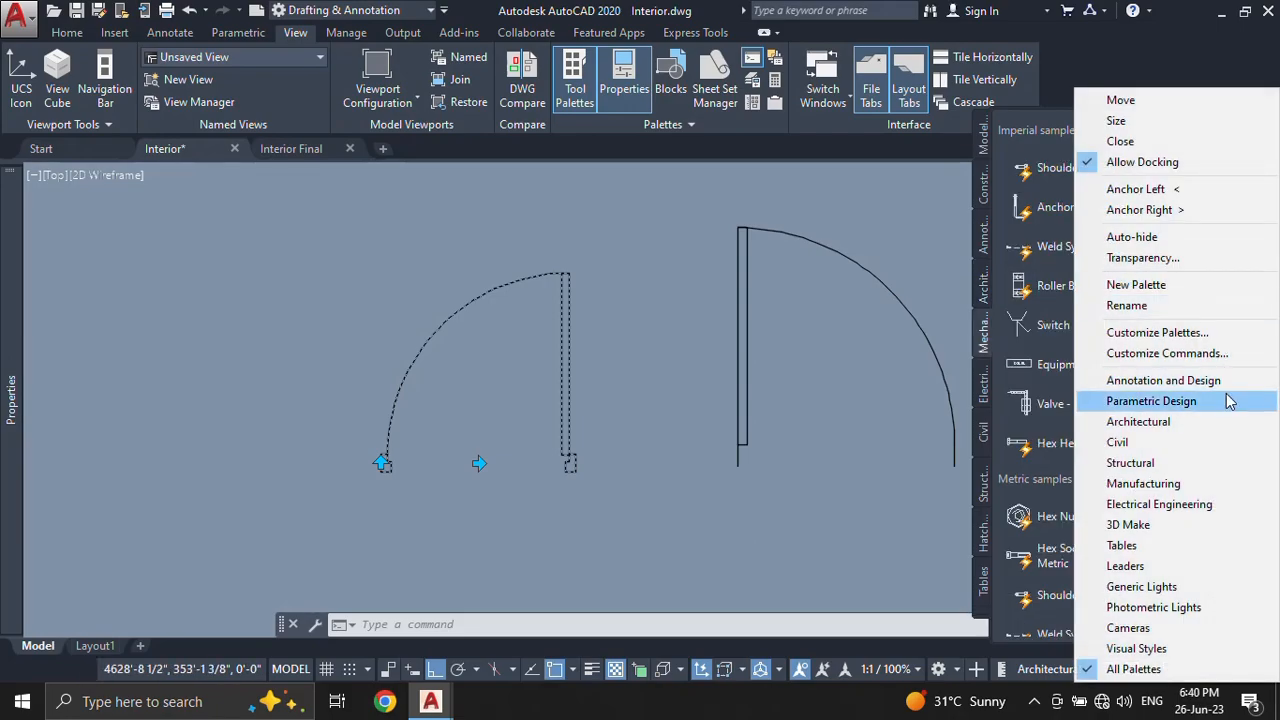
click(1140, 287)
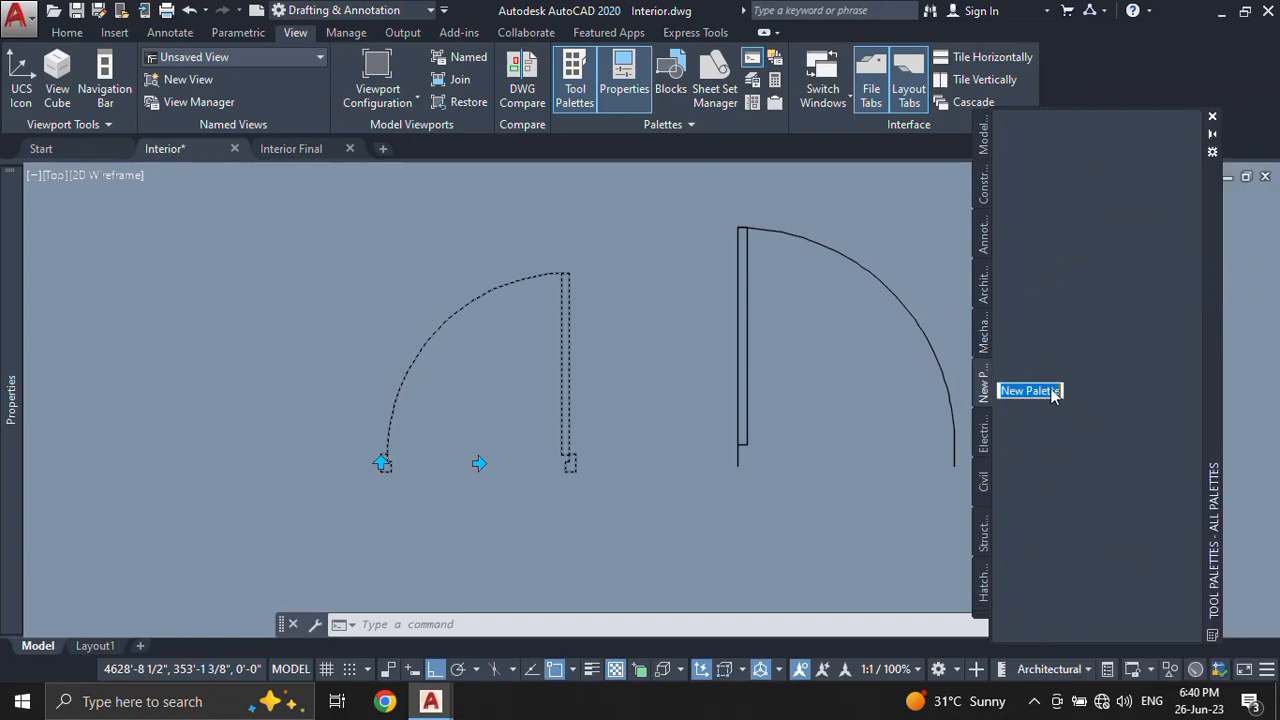
click(1052, 394)
key(BackSpace)
key(BackSpace)
key(BackSpace)
text(-A)
key(Return)
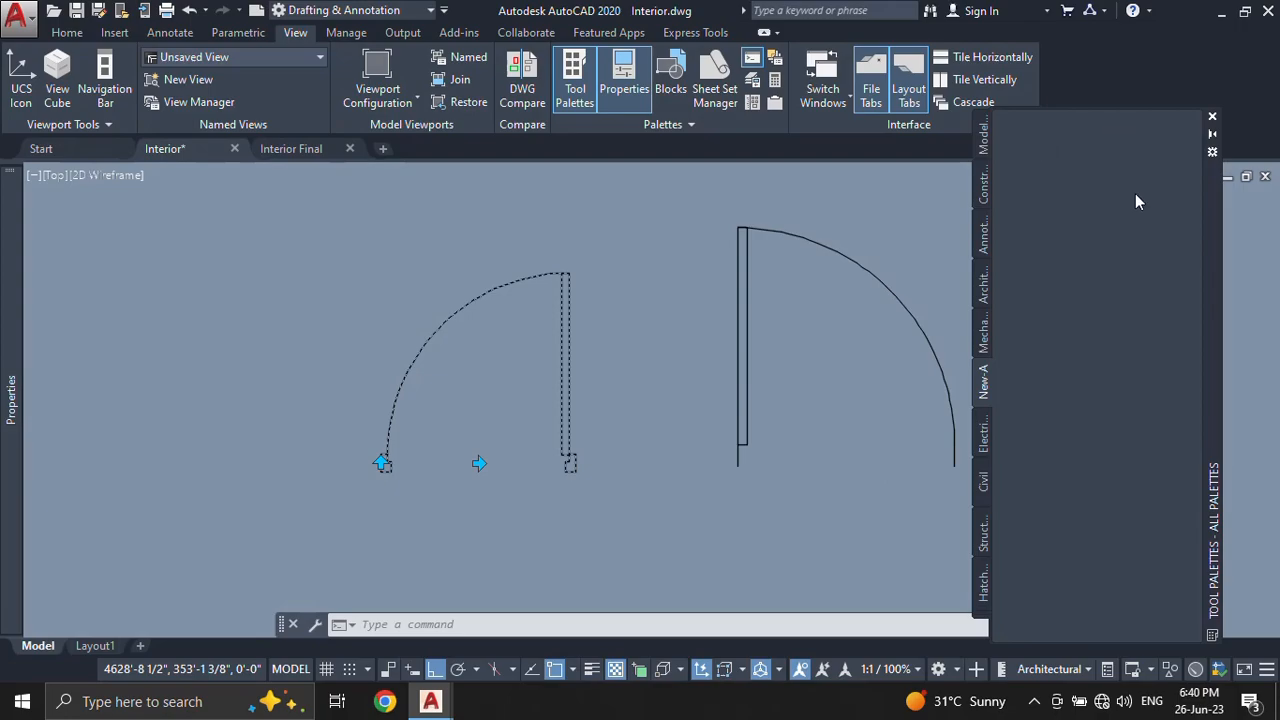
Step: Add the text headings Doors and Windows to the New-A palette
right_click(1057, 182)
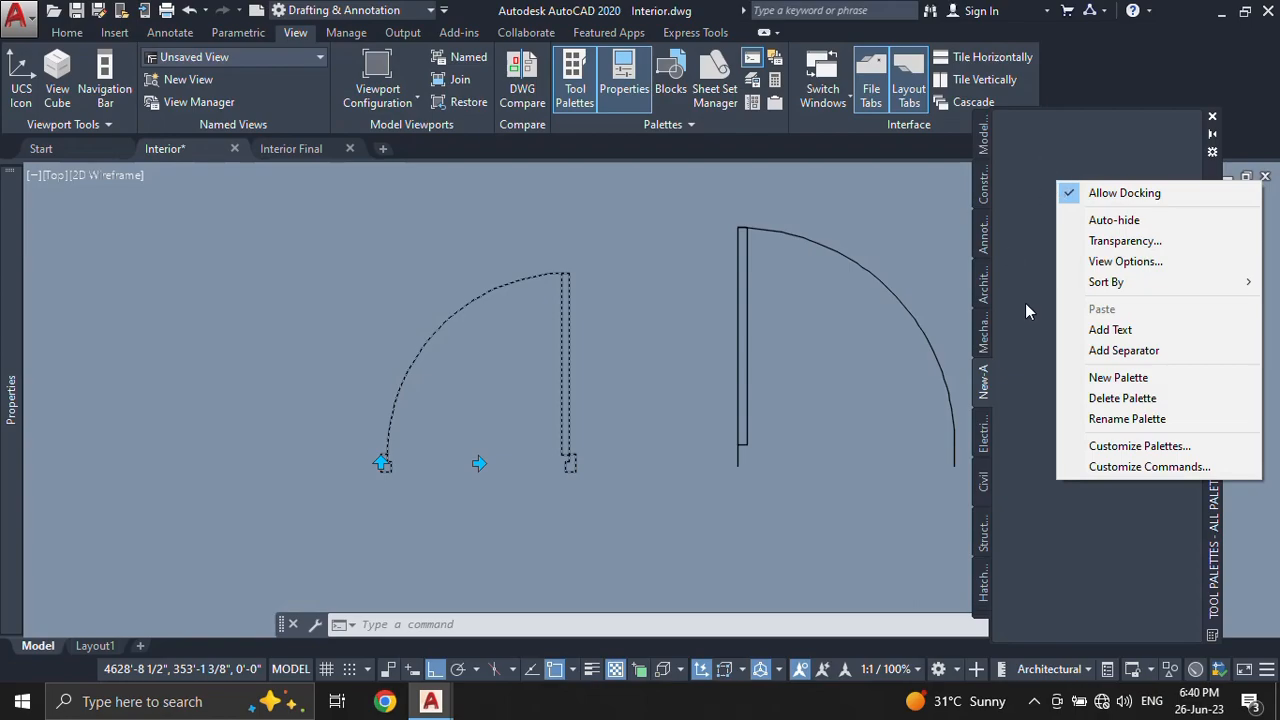
click(1111, 332)
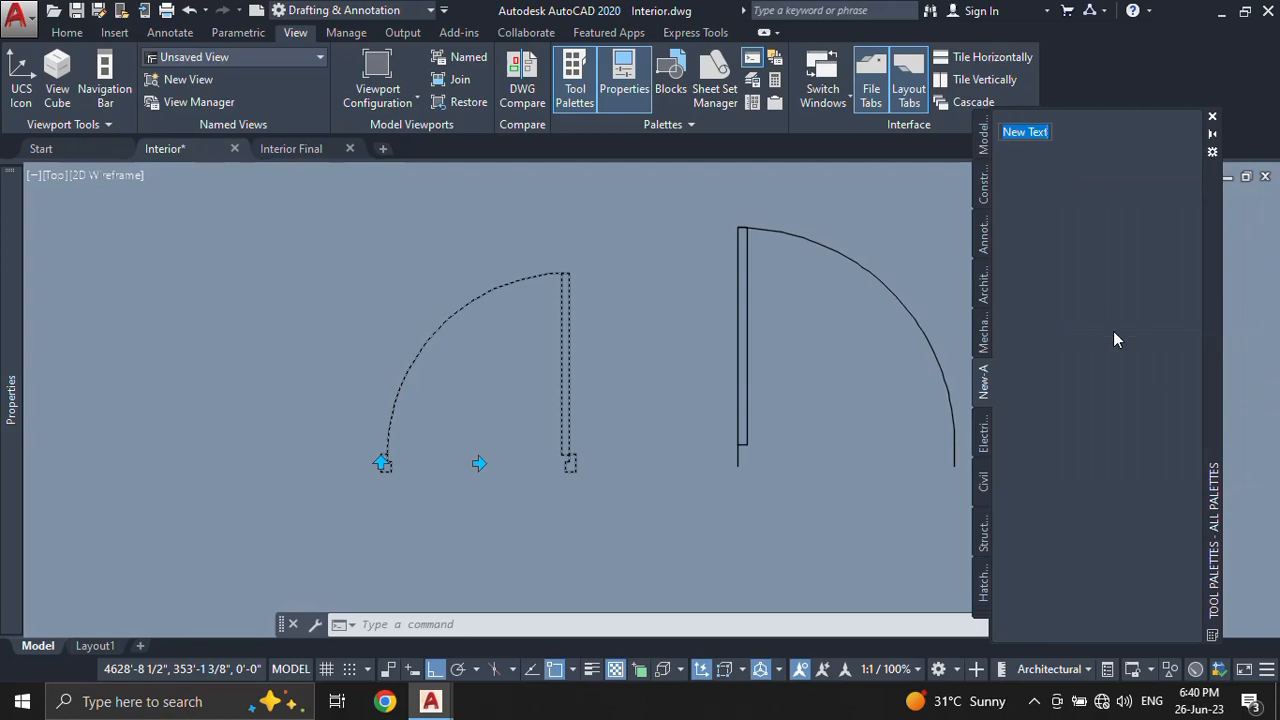
text(Doors)
key(Return)
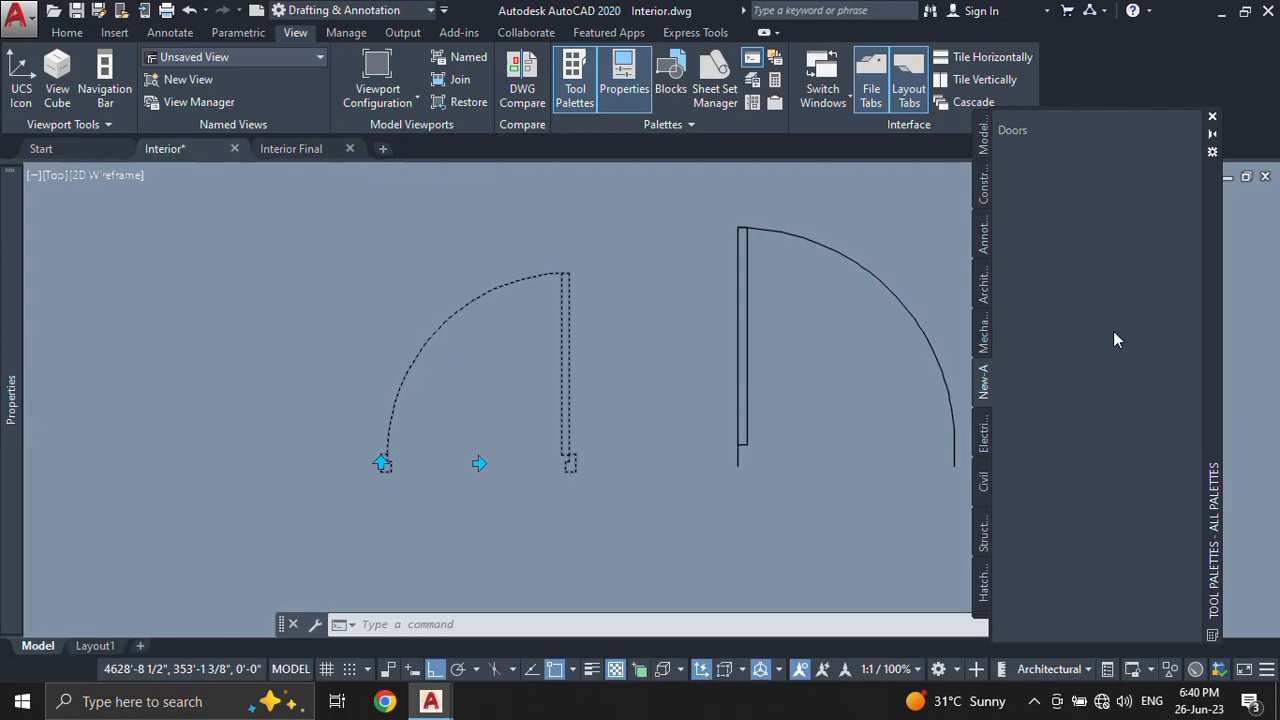
right_click(1098, 259)
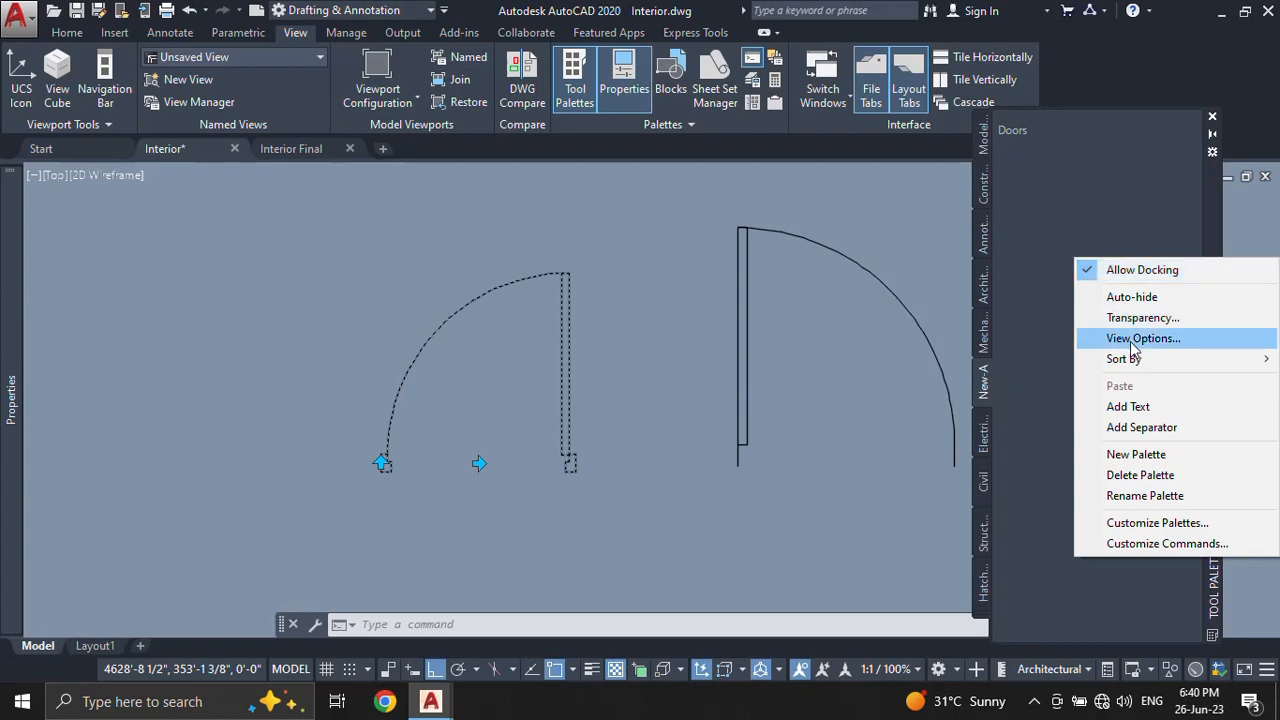
click(1128, 406)
text(Windows)
key(Return)
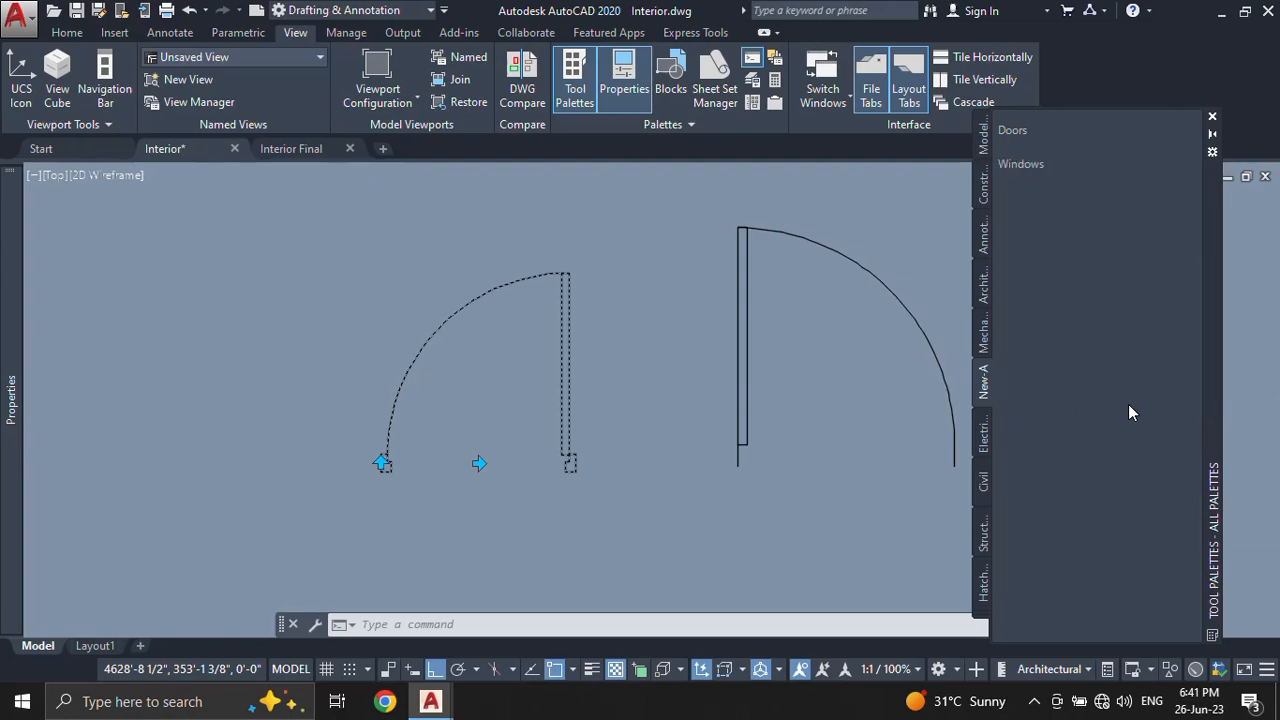
Step: Add a separator to the New-A palette and place it between the Doors and Windows headings
right_click(1064, 255)
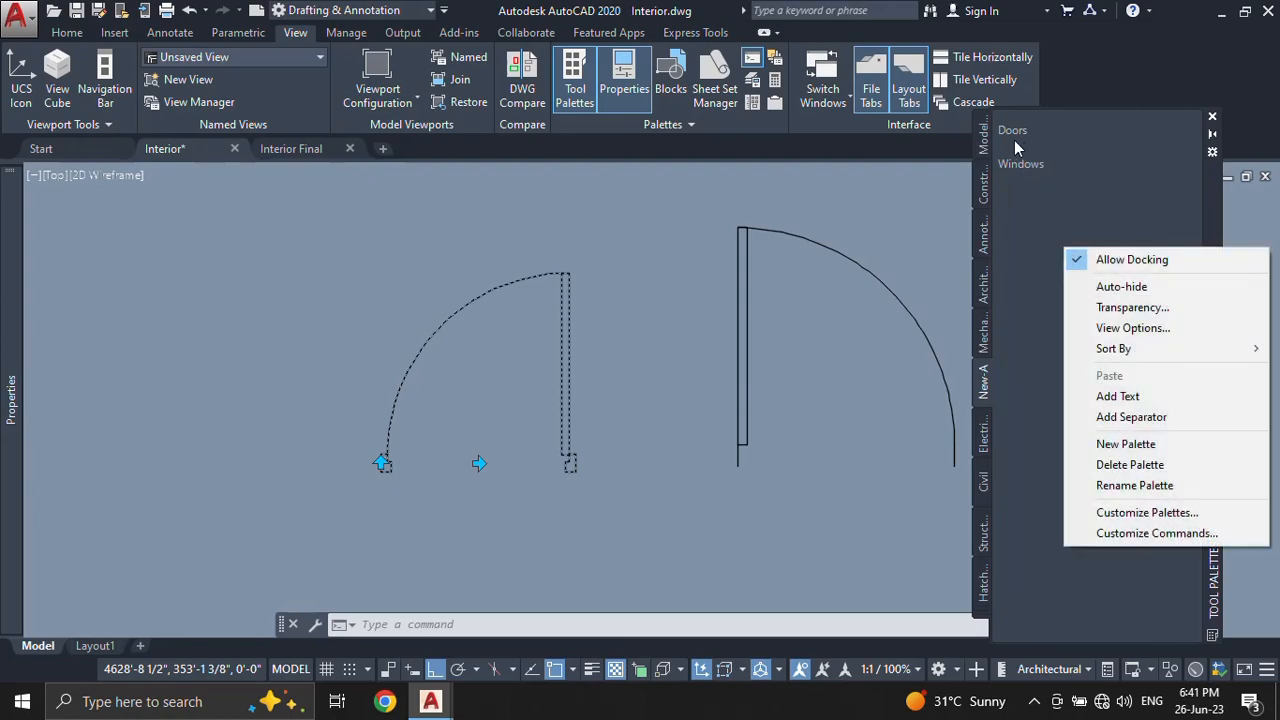
click(1137, 420)
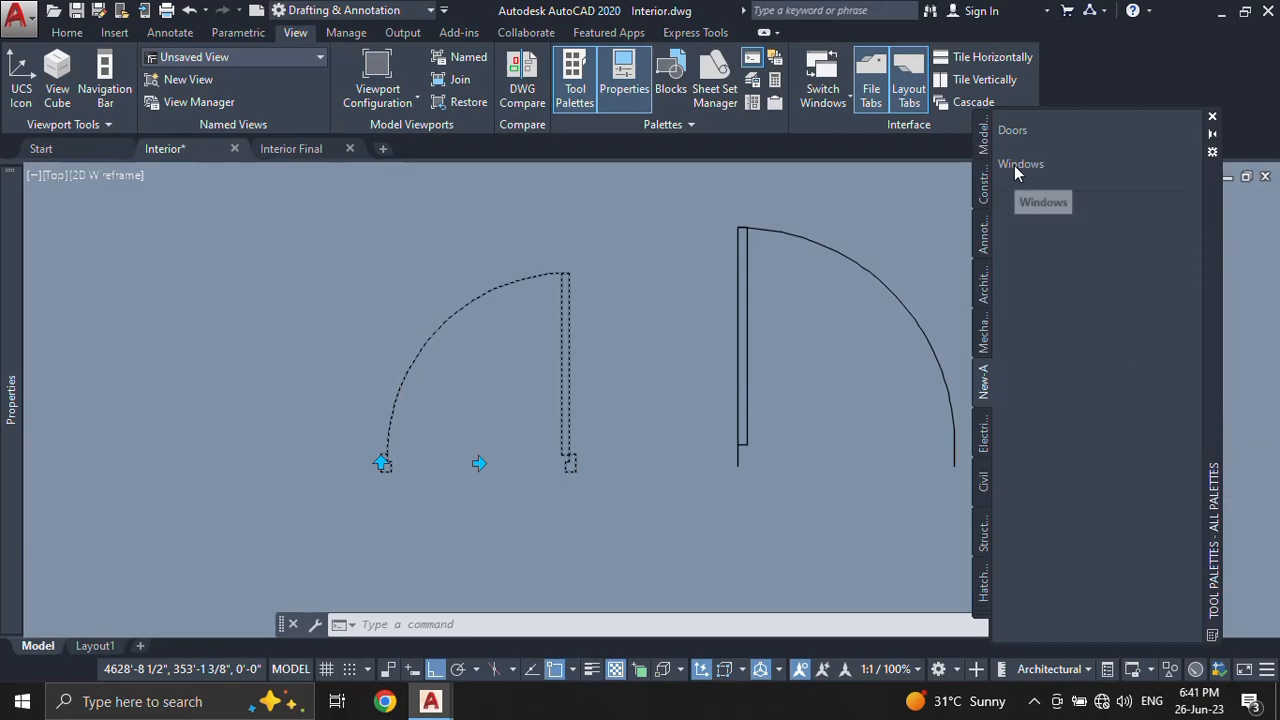
drag(1016, 194, 1016, 220)
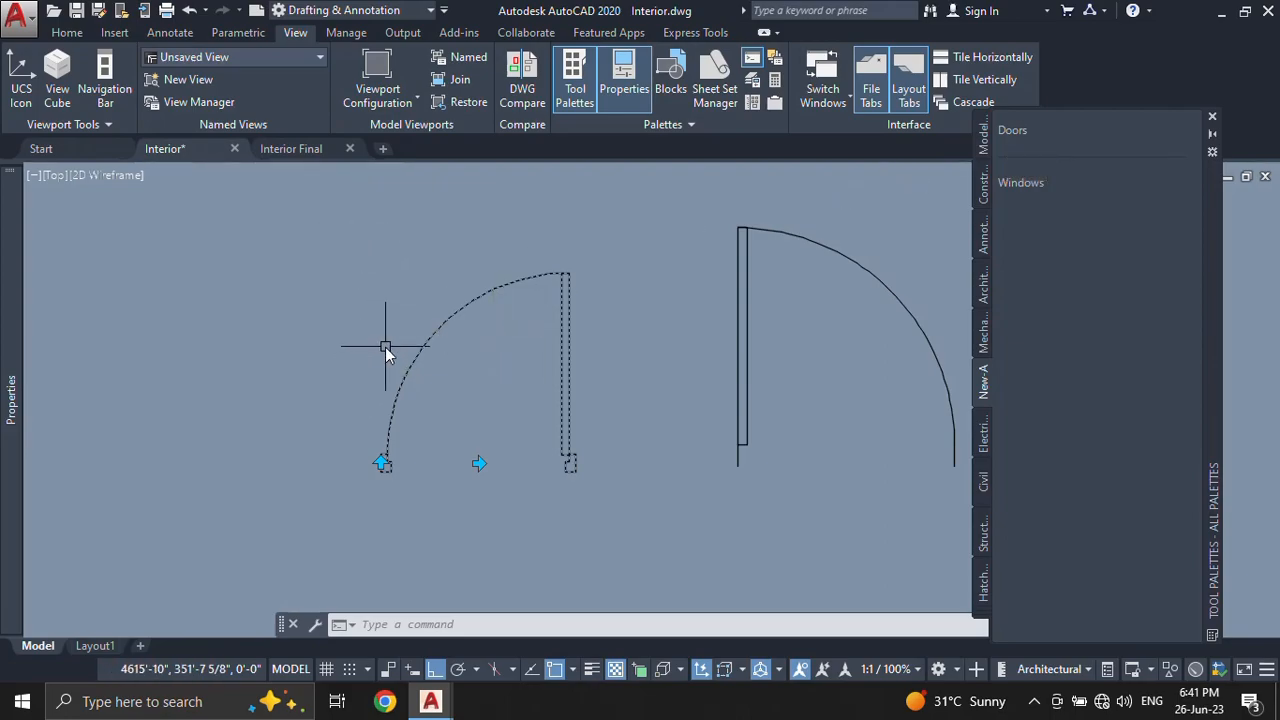
Step: Start Write Block and pick the smaller door block as the object to export
text(w)
key(Return)
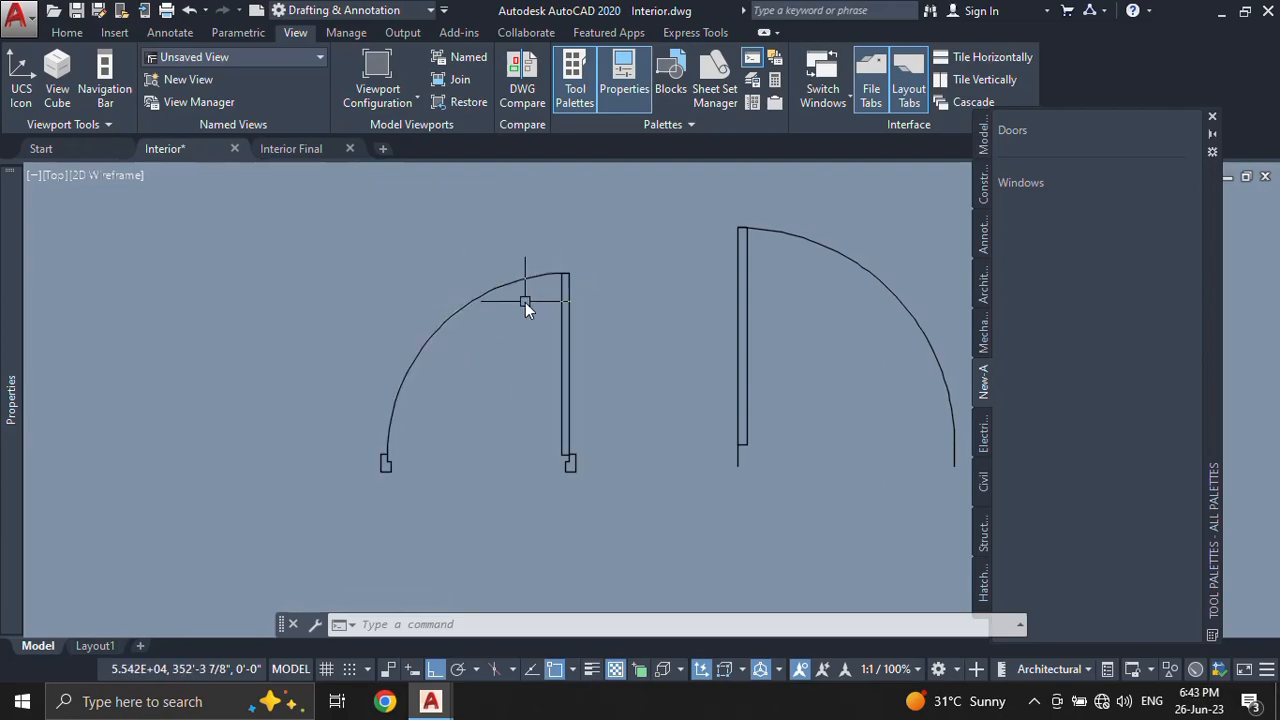
key(Return)
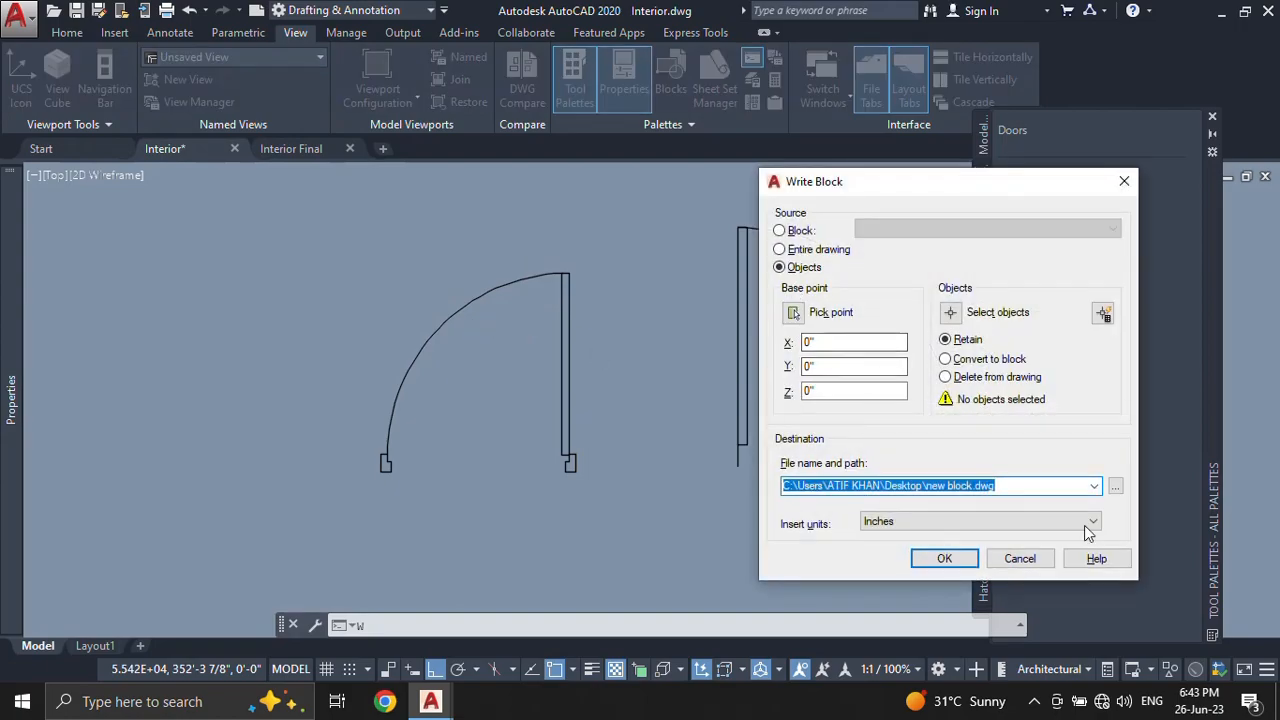
click(955, 318)
click(673, 224)
click(317, 537)
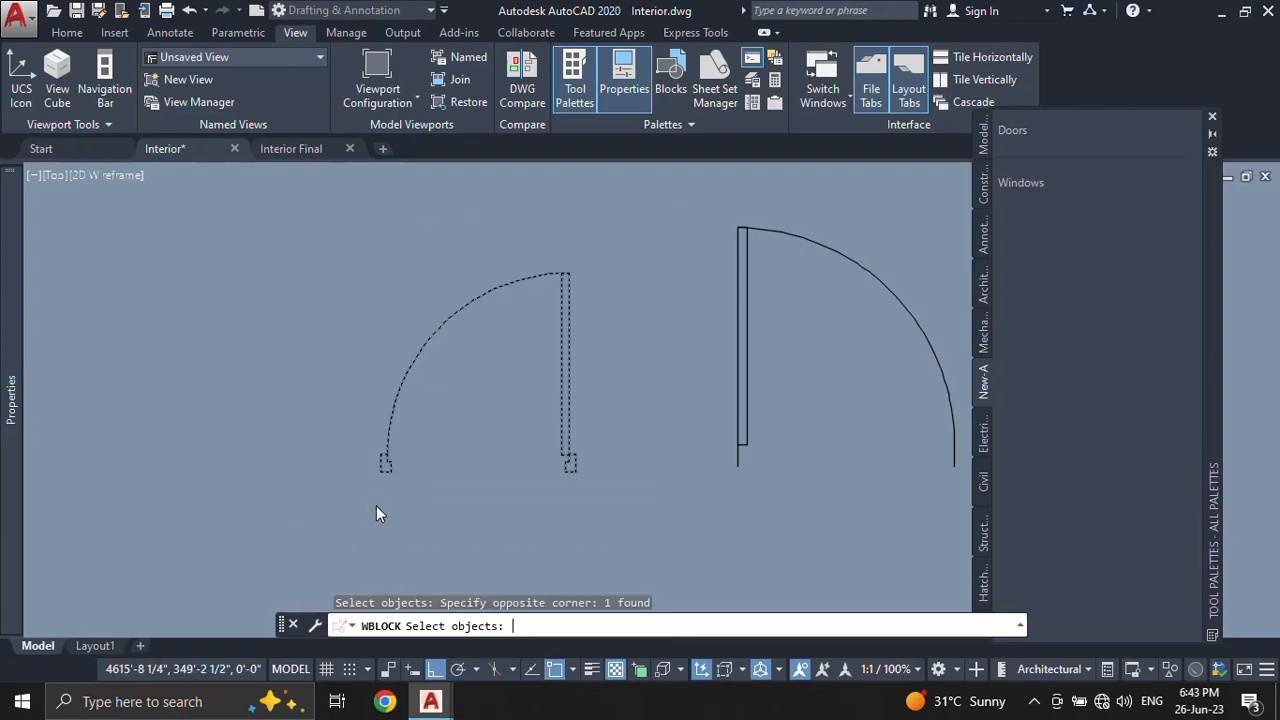
key(Return)
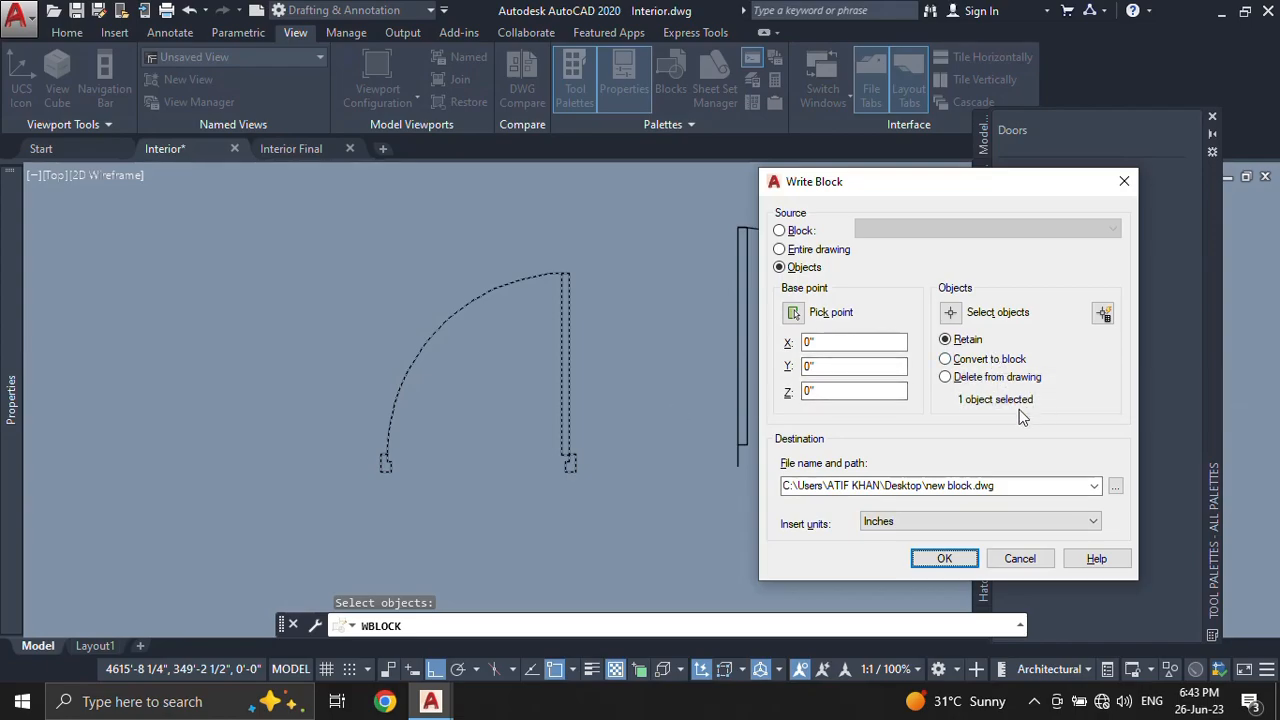
Step: Export the selected door to the desktop as a drawing file named Door Block
click(1116, 486)
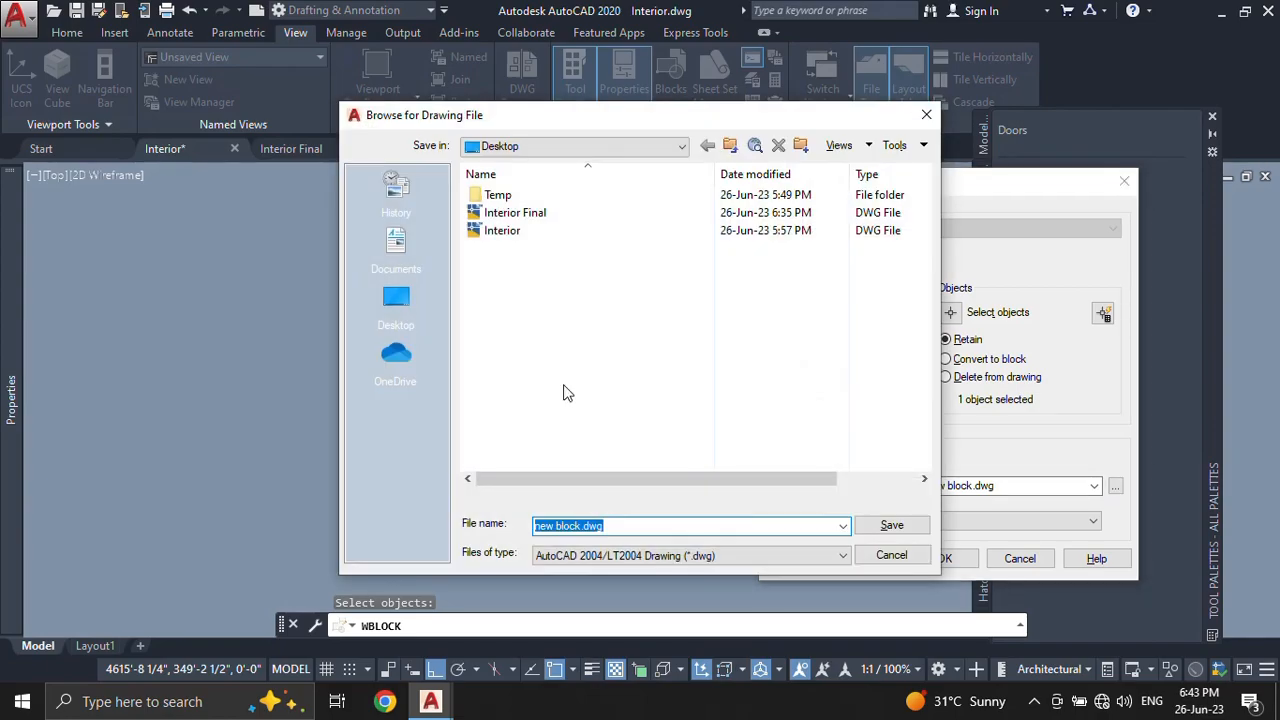
text(Door)
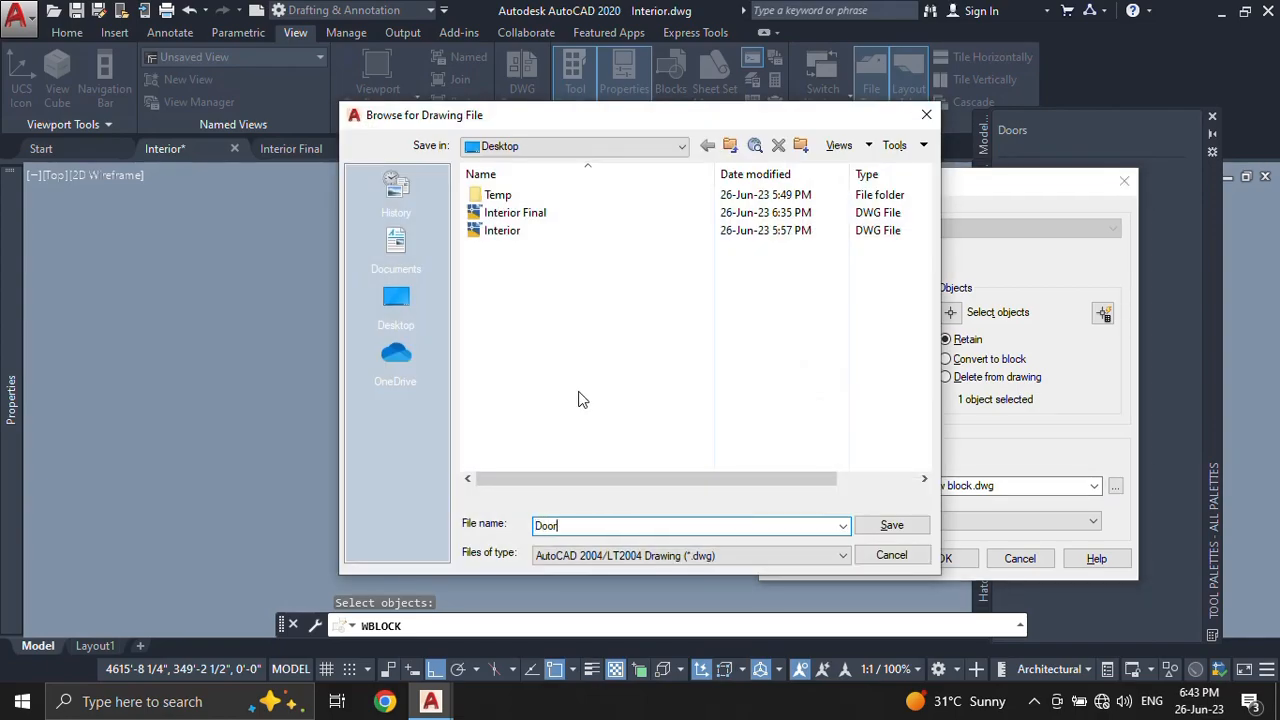
text( Block)
click(882, 526)
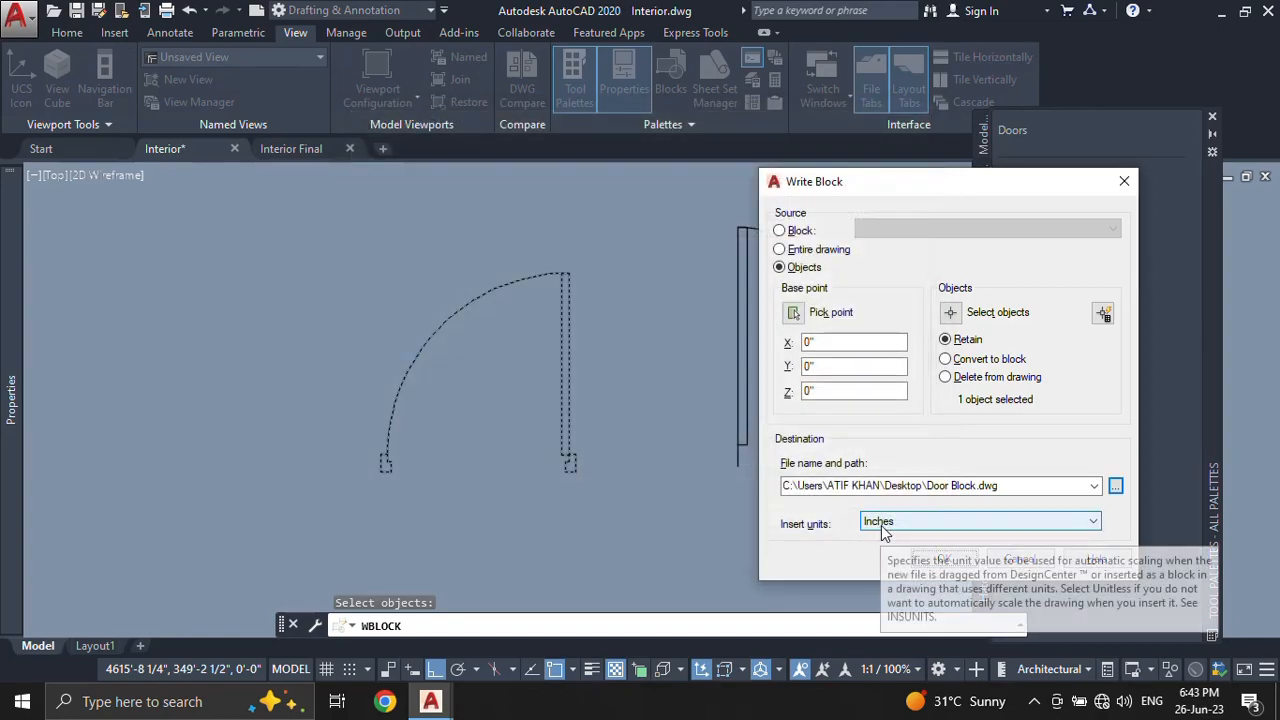
click(944, 559)
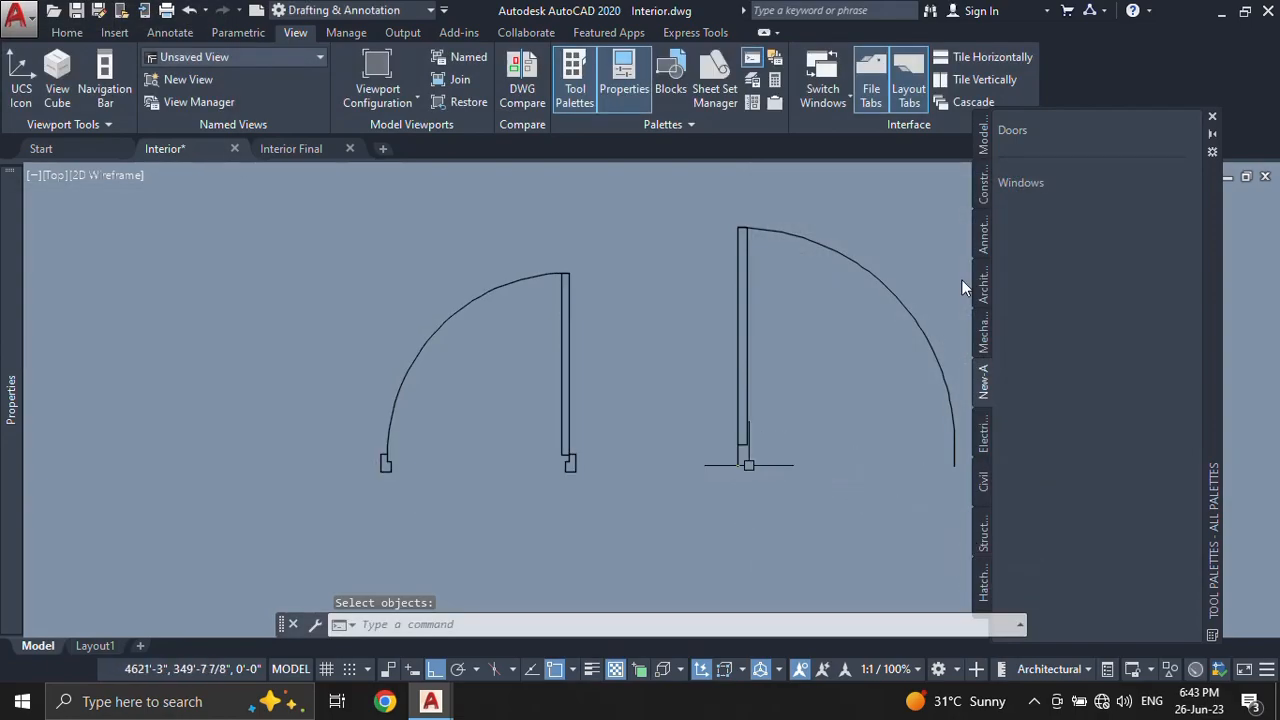
Step: Open the Door Block drawing from the desktop and copy its door block to the clipboard
click(1222, 11)
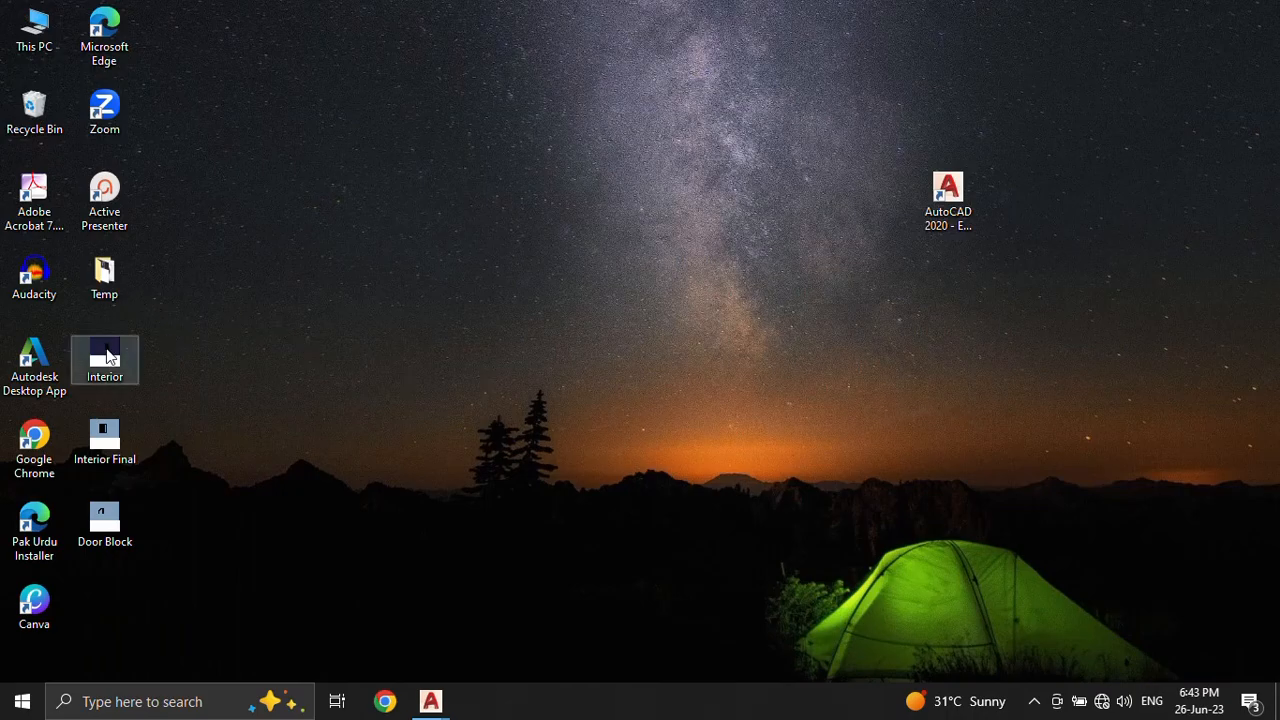
double_click(101, 510)
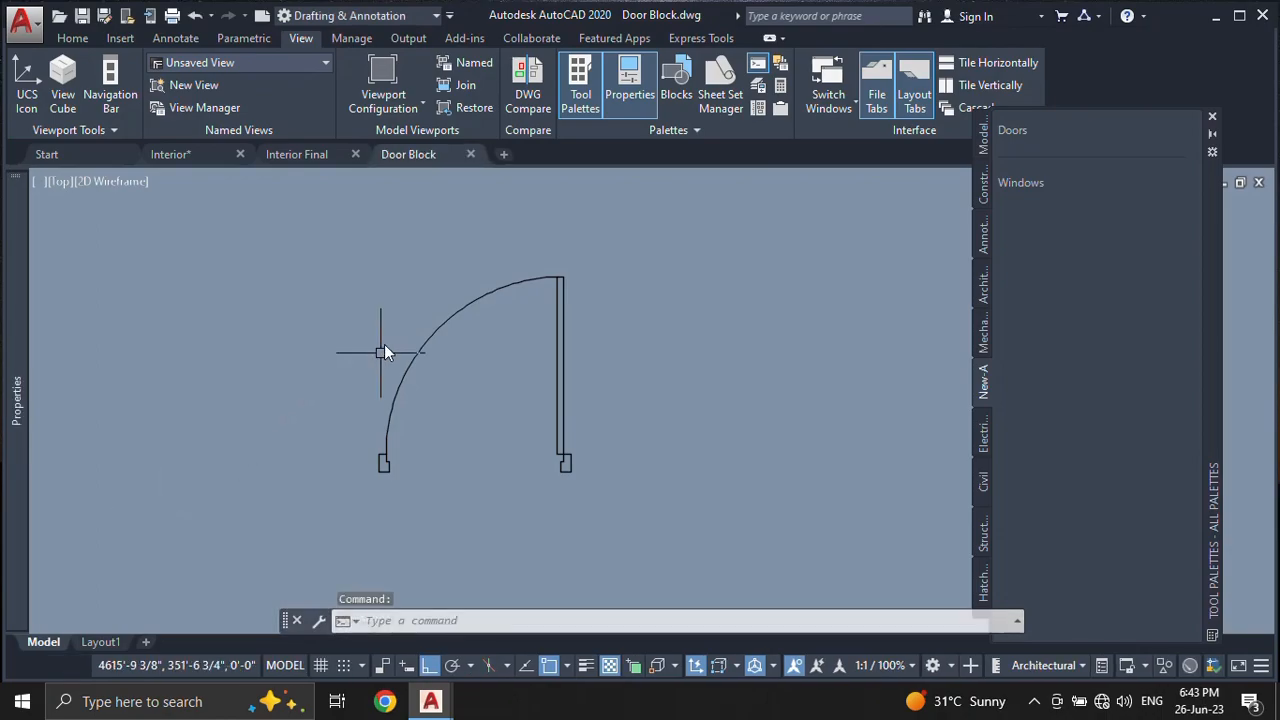
click(431, 331)
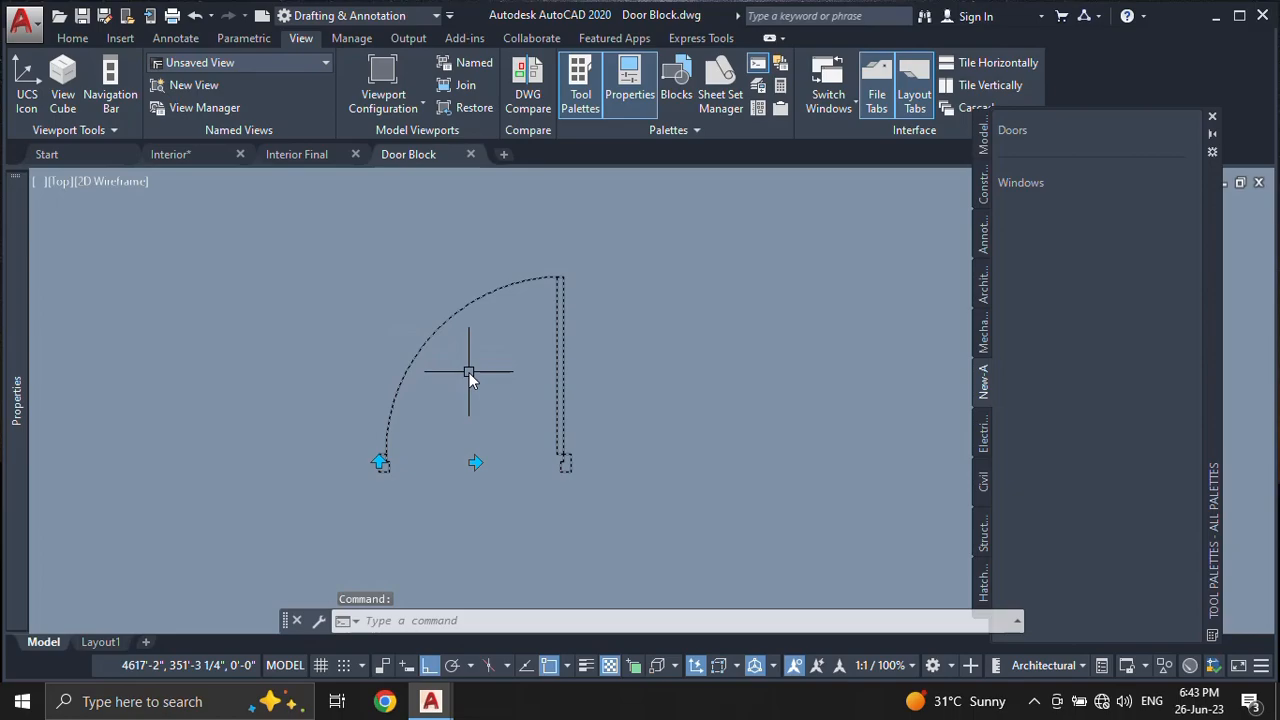
key(ctrl+c)
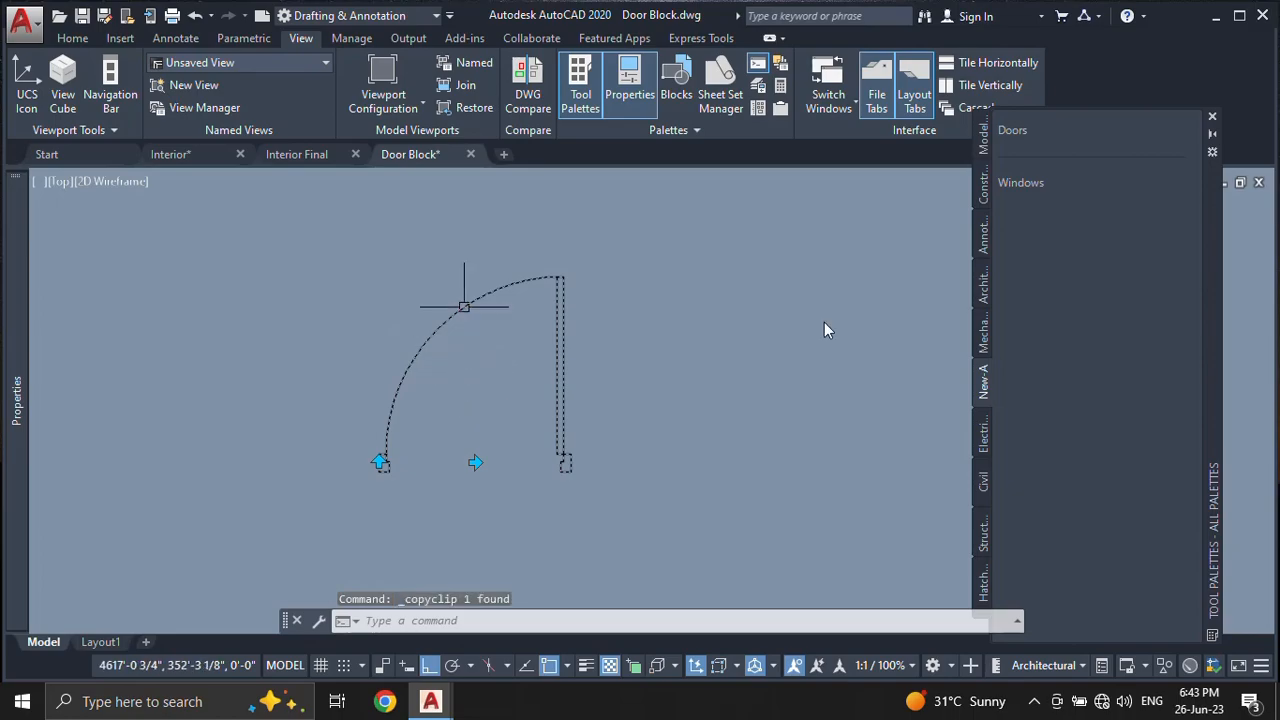
Step: Paste the copied door into the New-A palette and place it under the Doors heading
right_click(1078, 134)
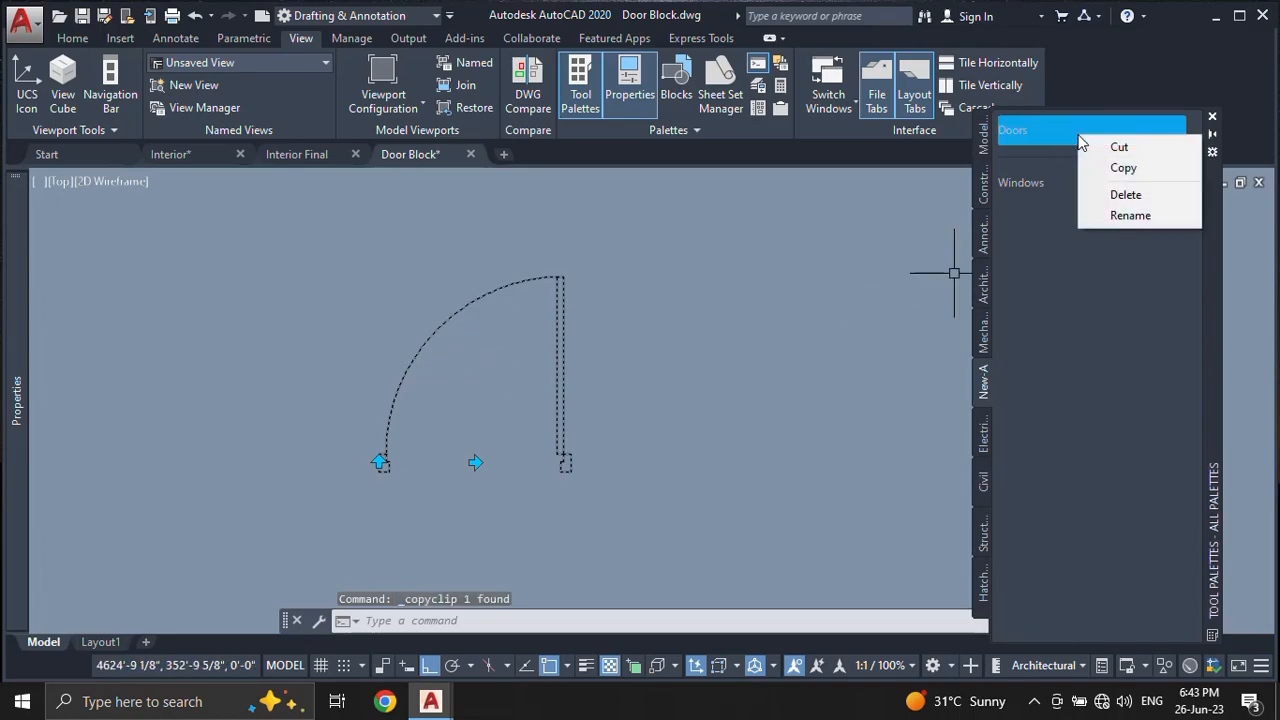
right_click(1078, 282)
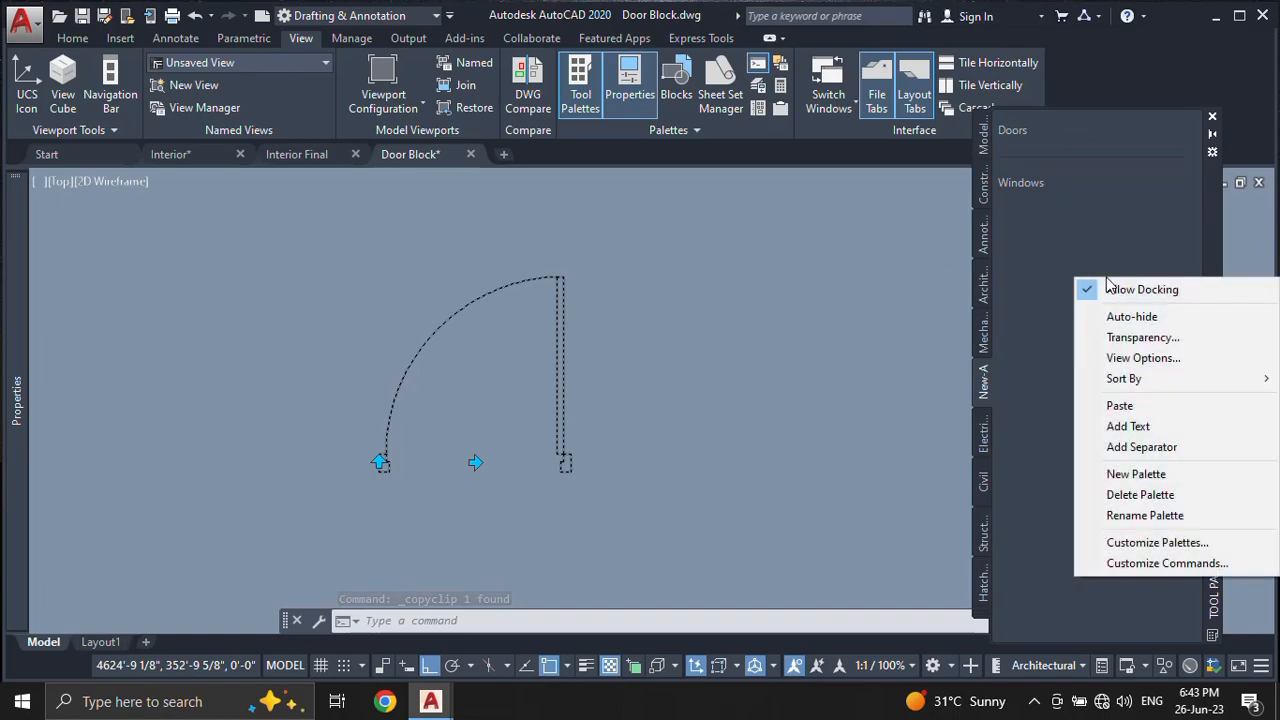
click(1118, 410)
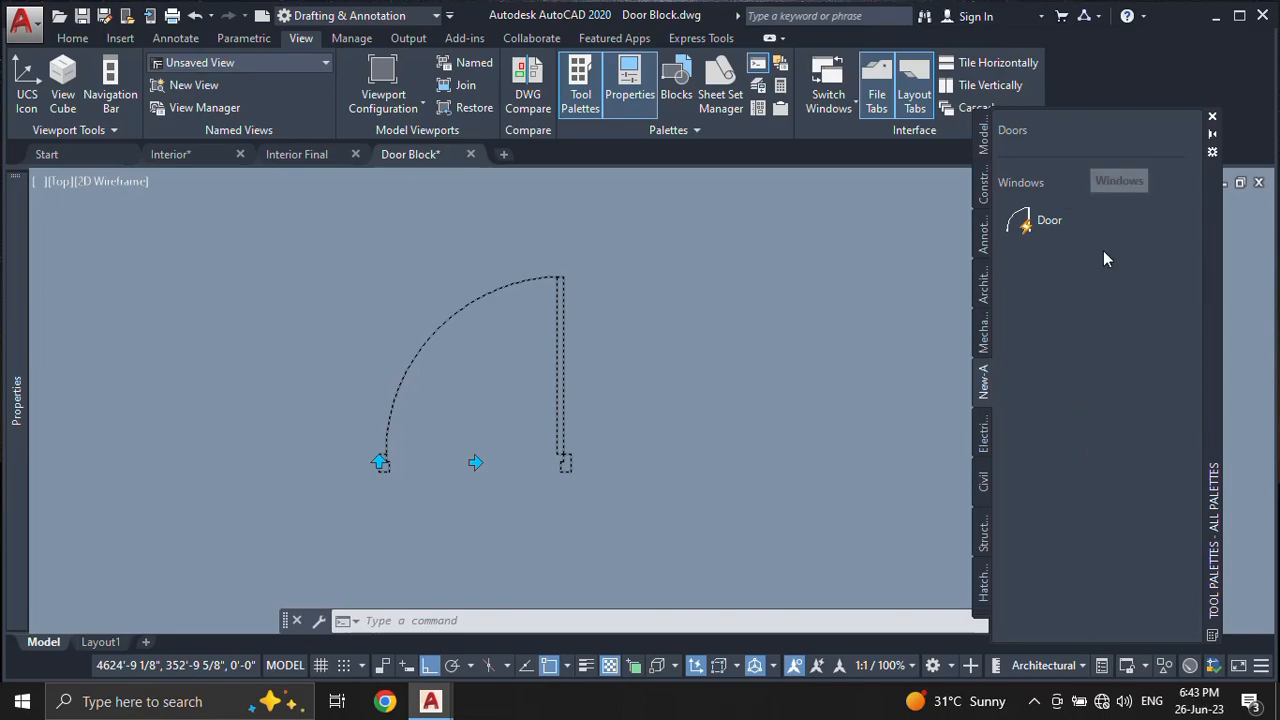
drag(1063, 229, 1060, 150)
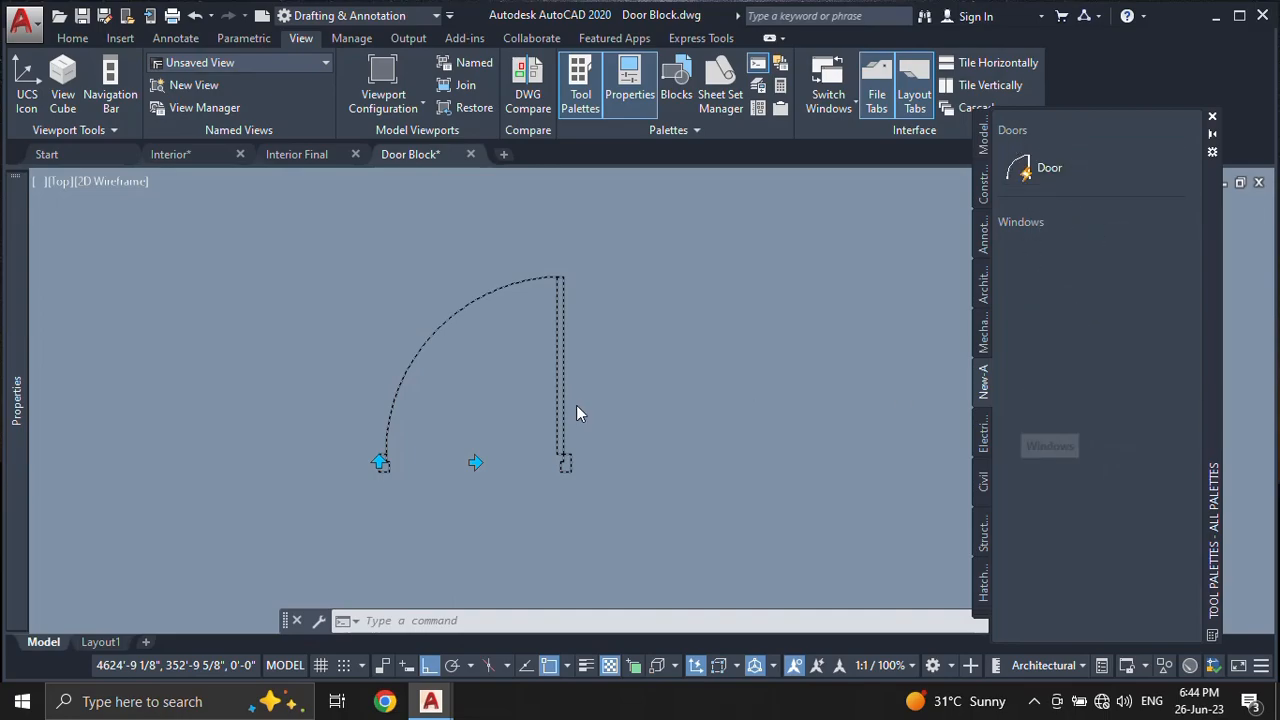
key(Escape)
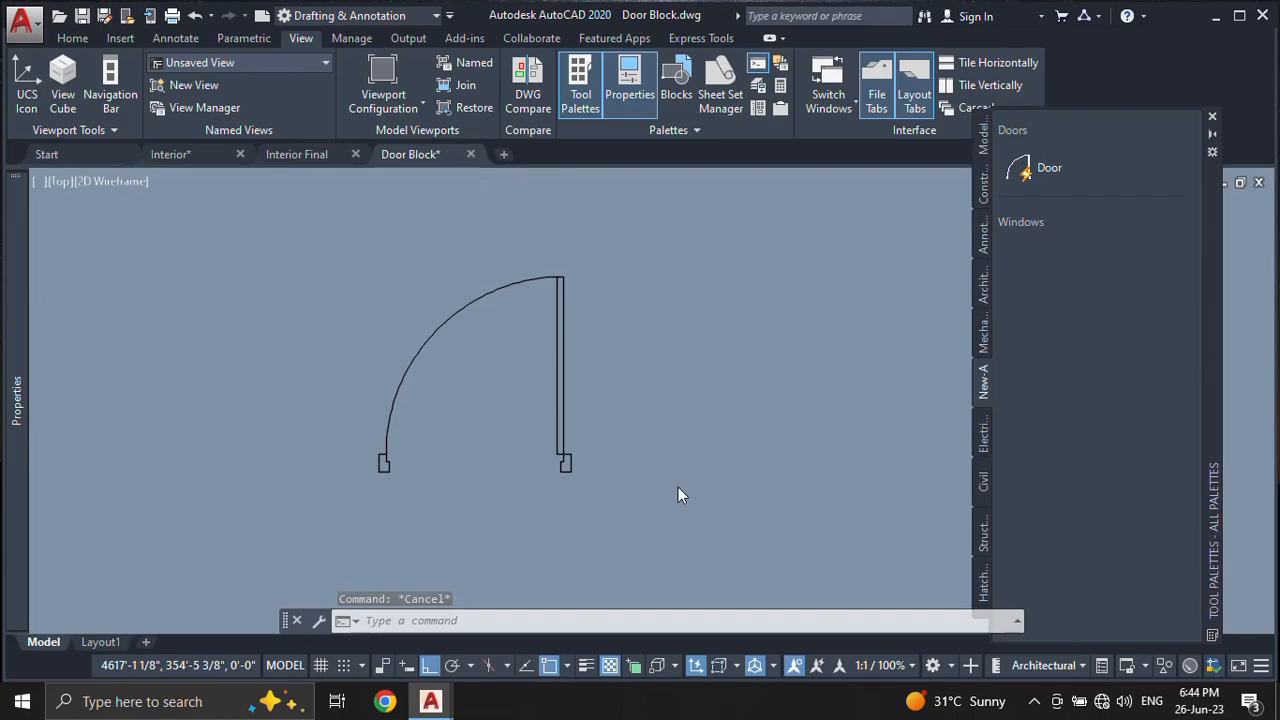
Step: Close the Door Block and Interior Final drawings without saving their changes
key(ctrl+F4)
click(688, 395)
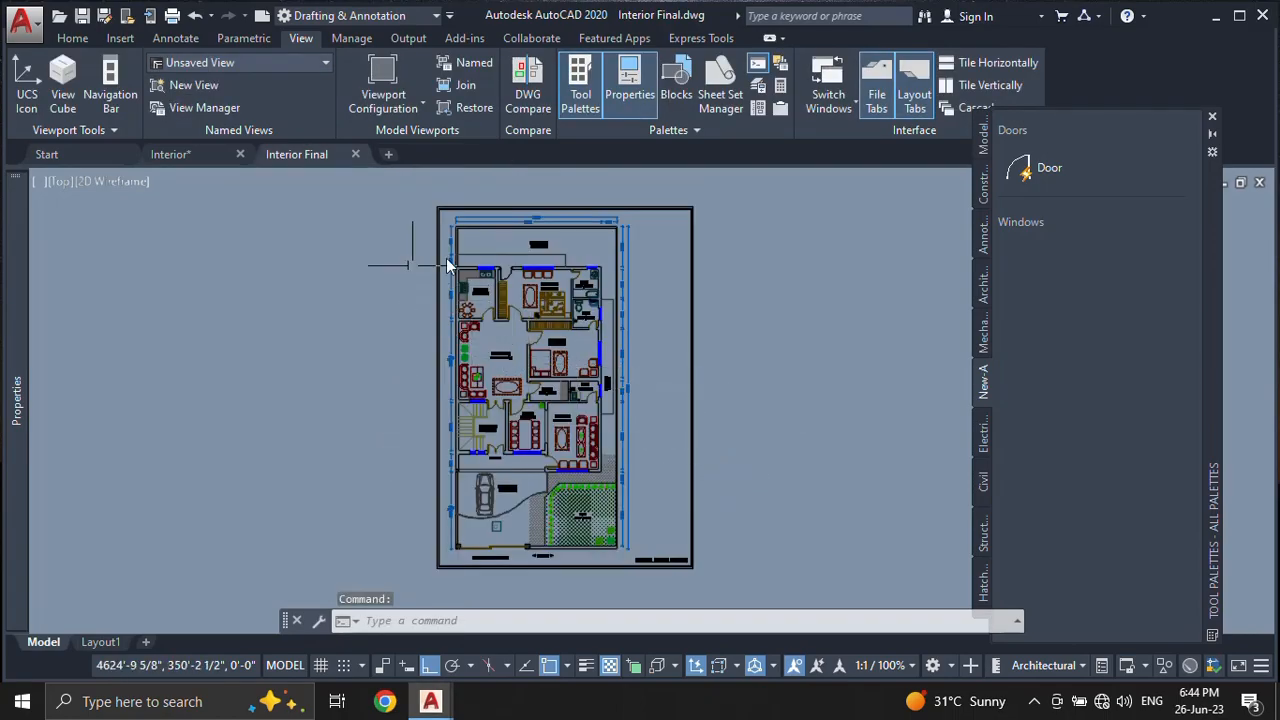
scroll(725, 348, up, 2)
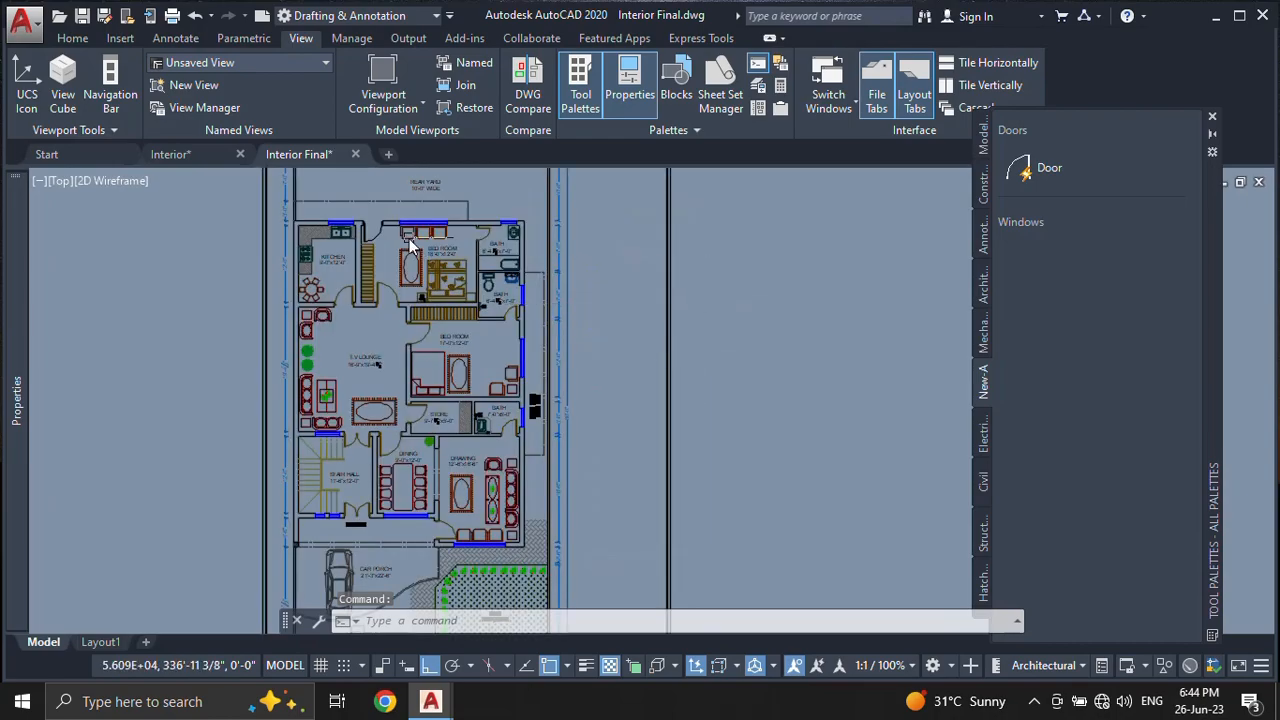
click(355, 156)
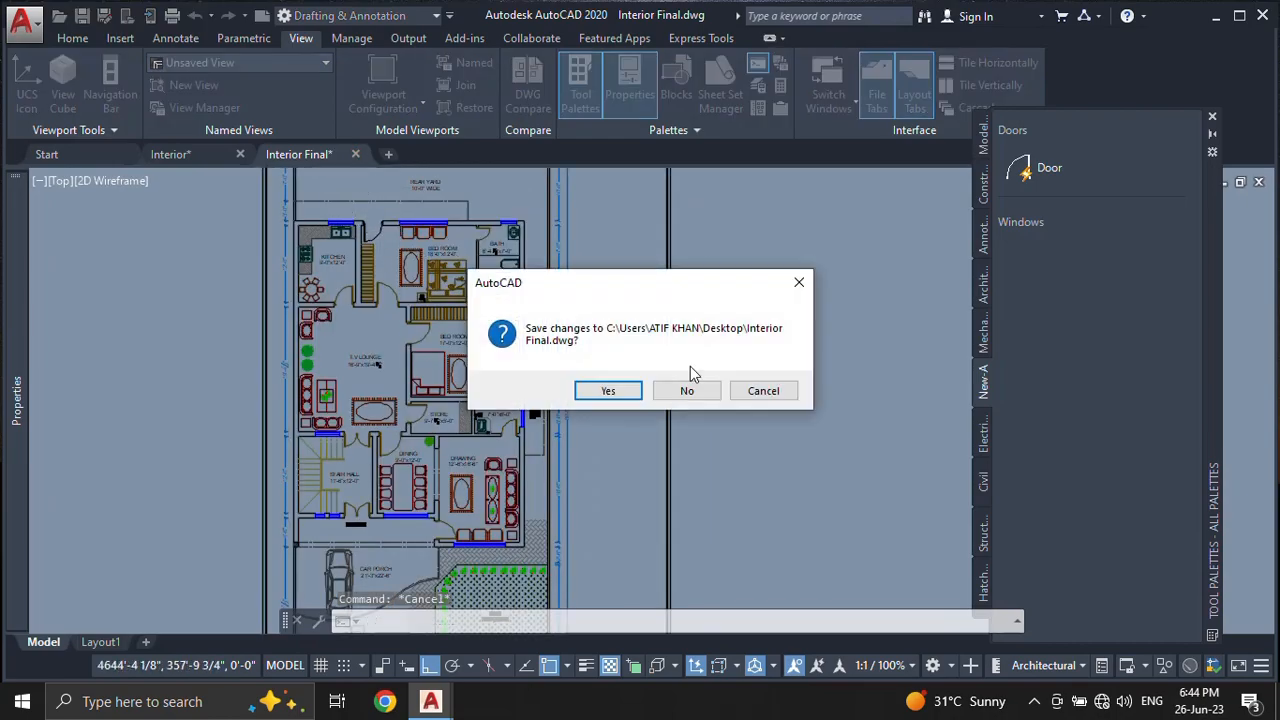
click(700, 396)
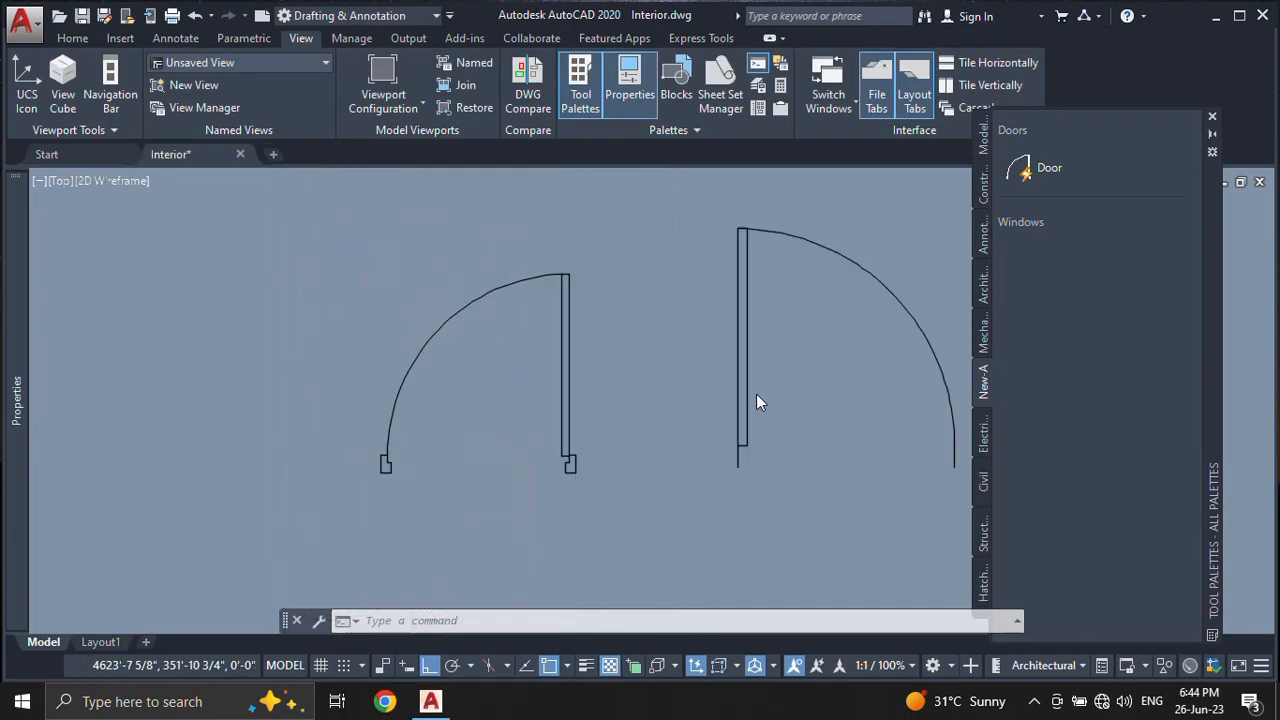
Step: Start a new blank drawing with the grid turned off and close the tool palettes
click(274, 156)
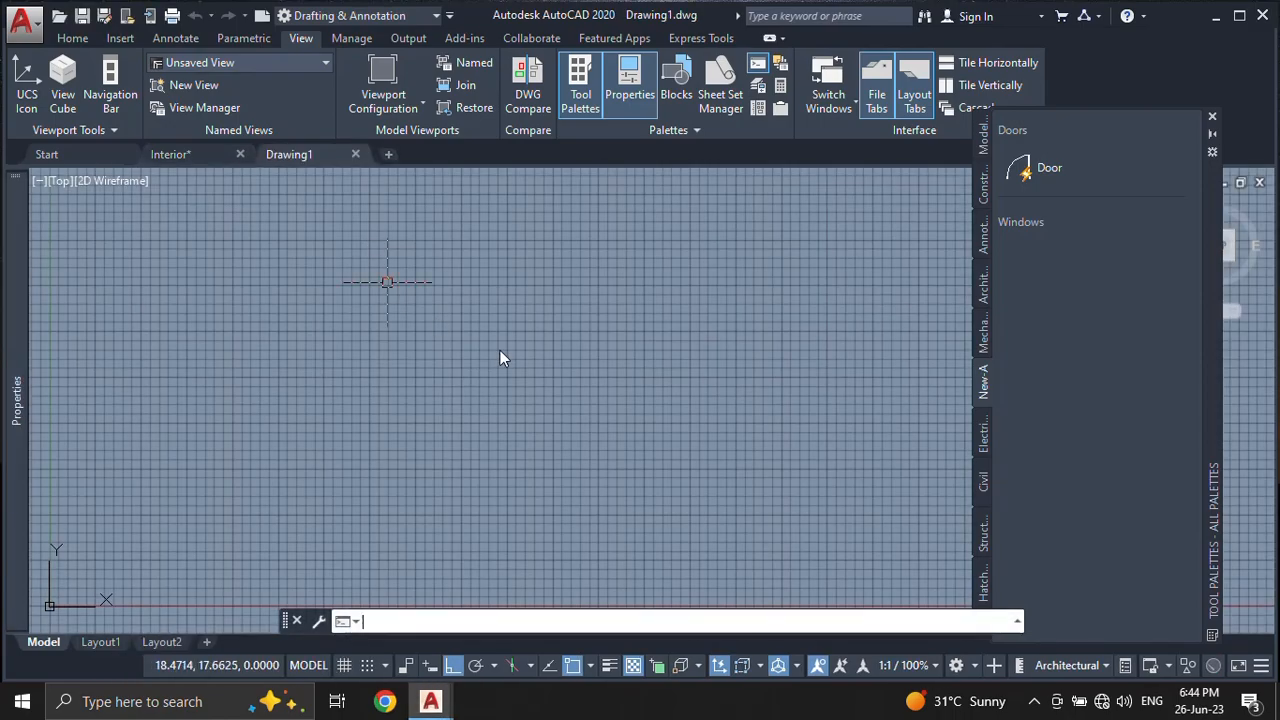
key(F7)
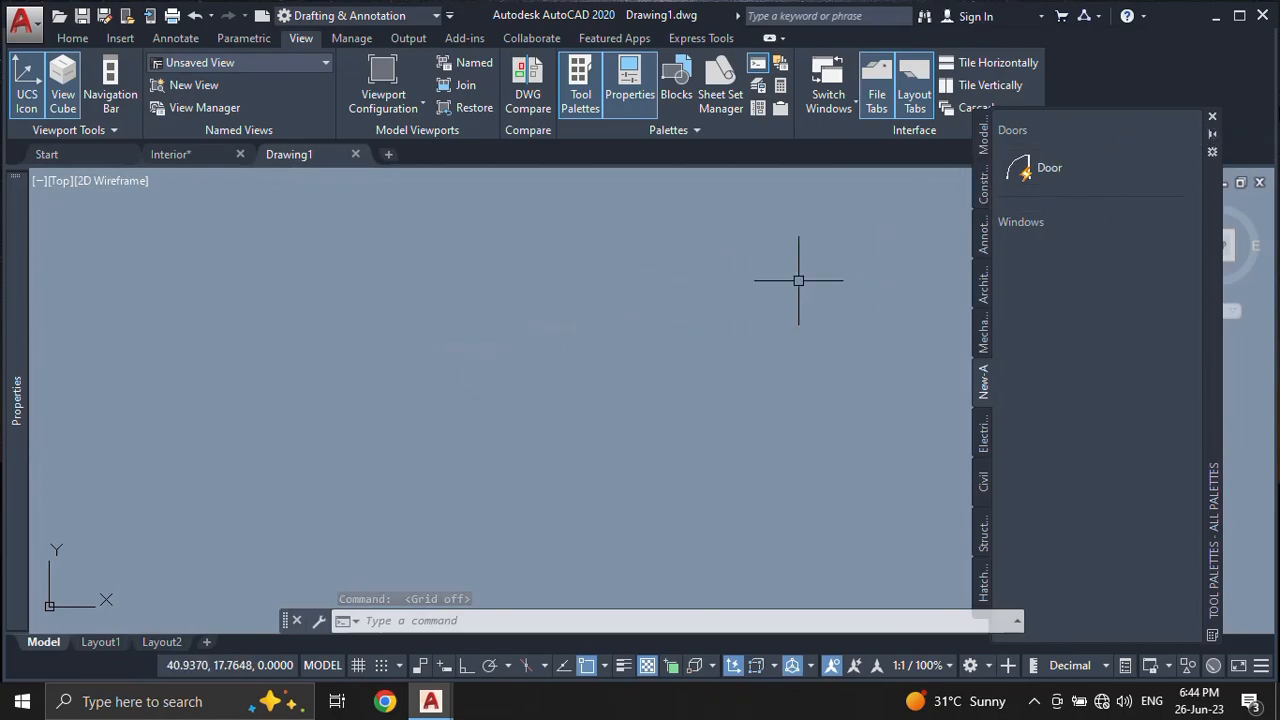
click(1210, 120)
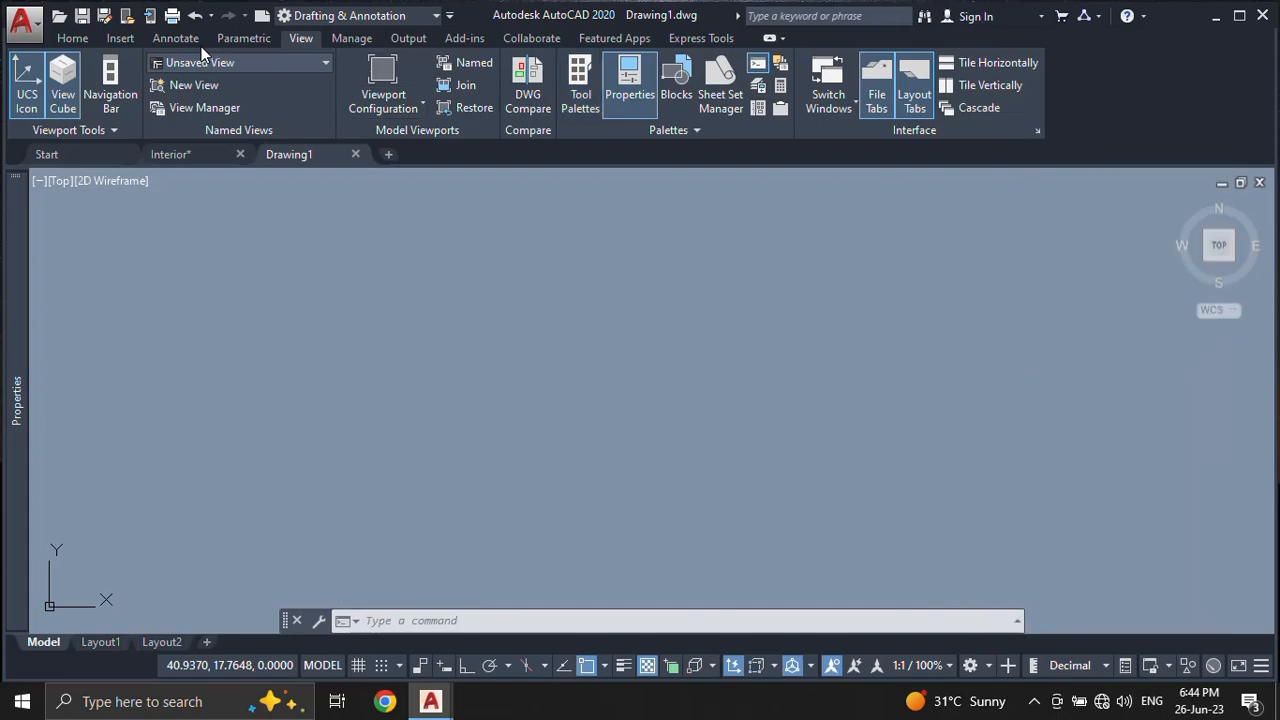
Step: Reopen the tool palettes and insert the Door block from the New-A palette into the blank drawing
click(74, 40)
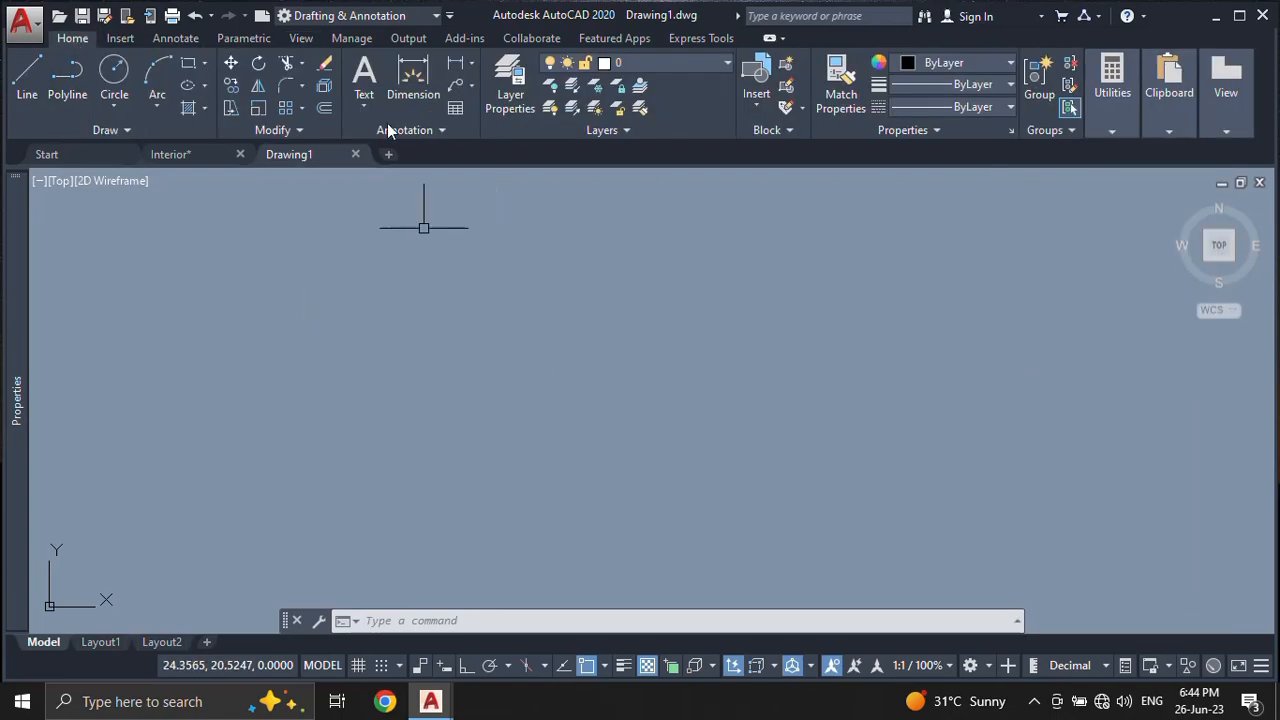
click(301, 40)
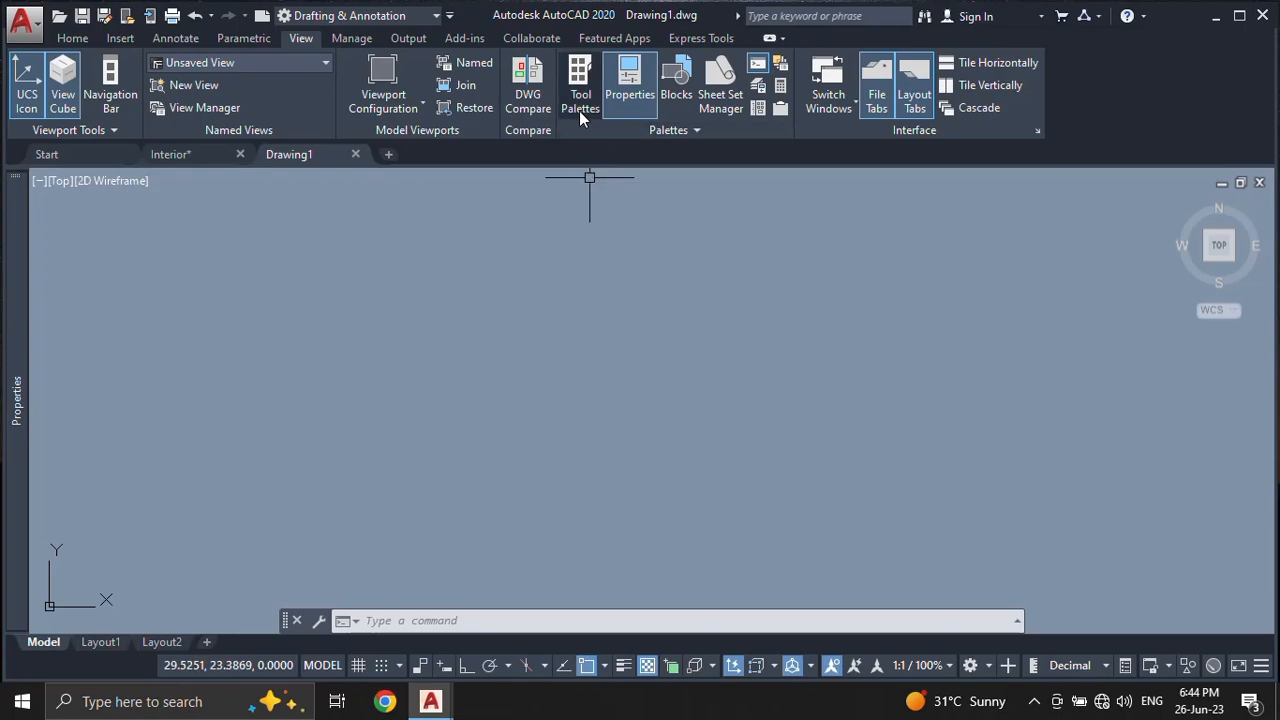
key(Escape)
text(tp)
key(Return)
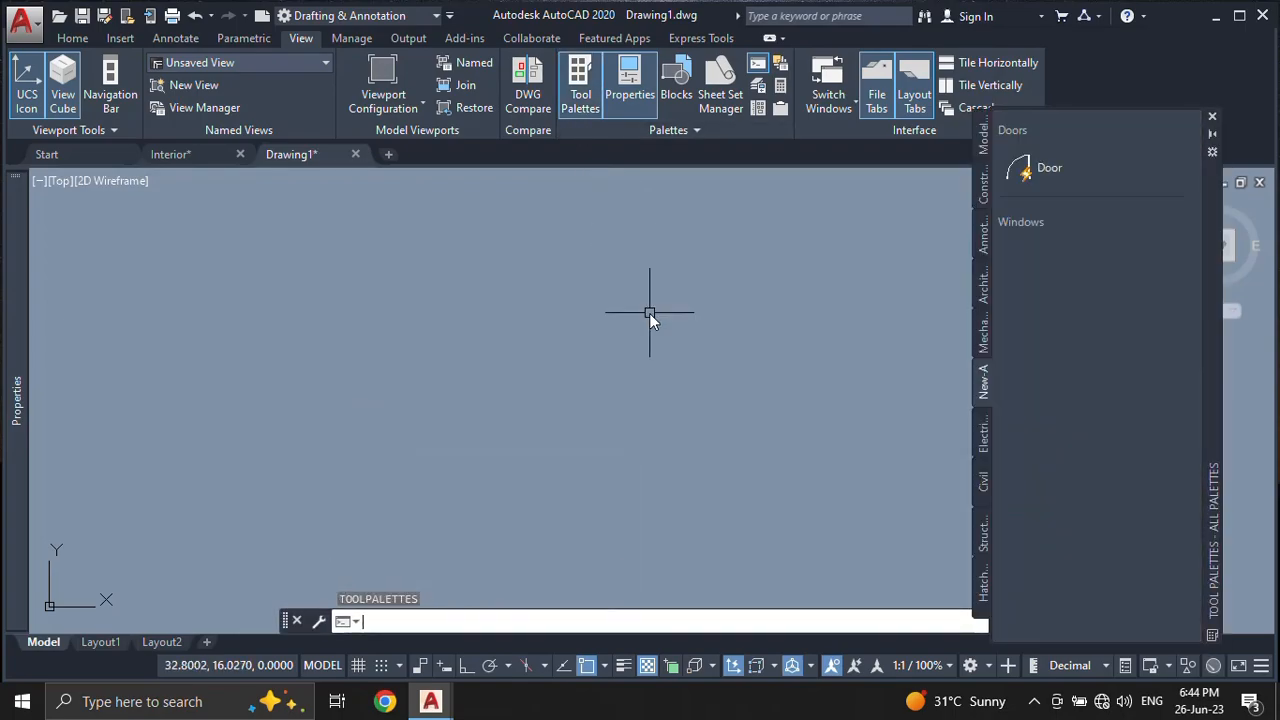
click(1048, 170)
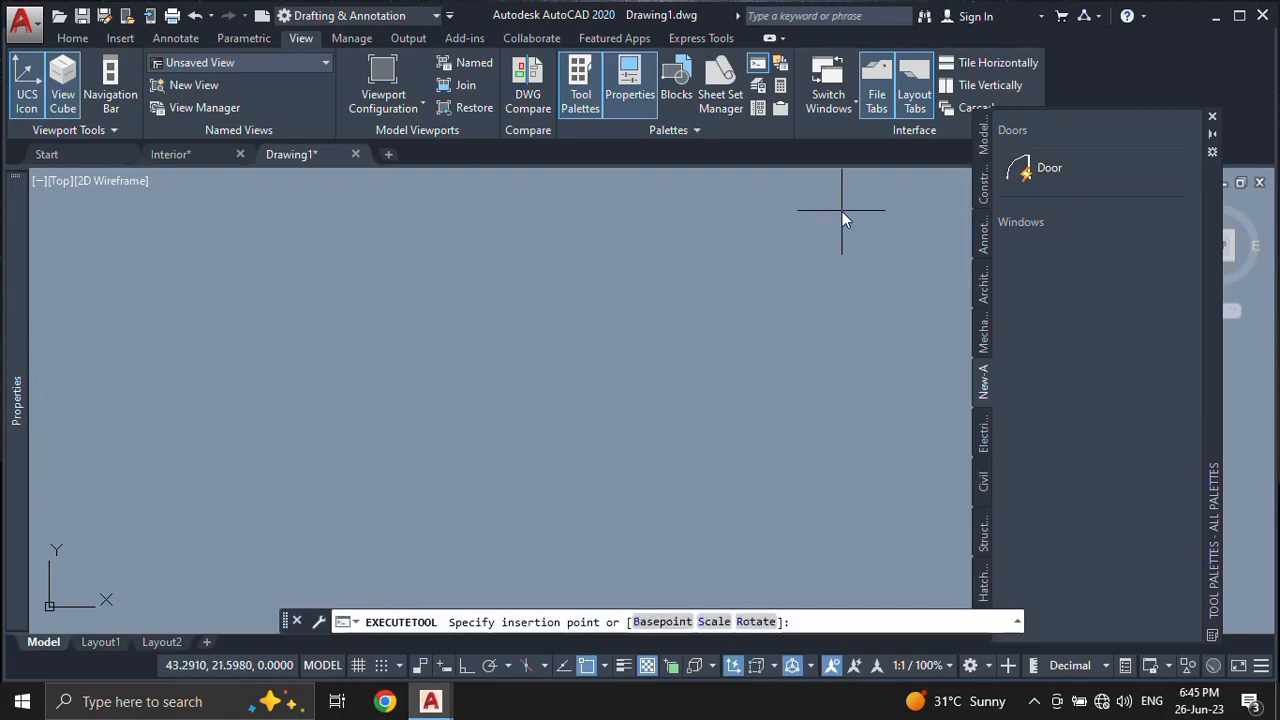
click(509, 344)
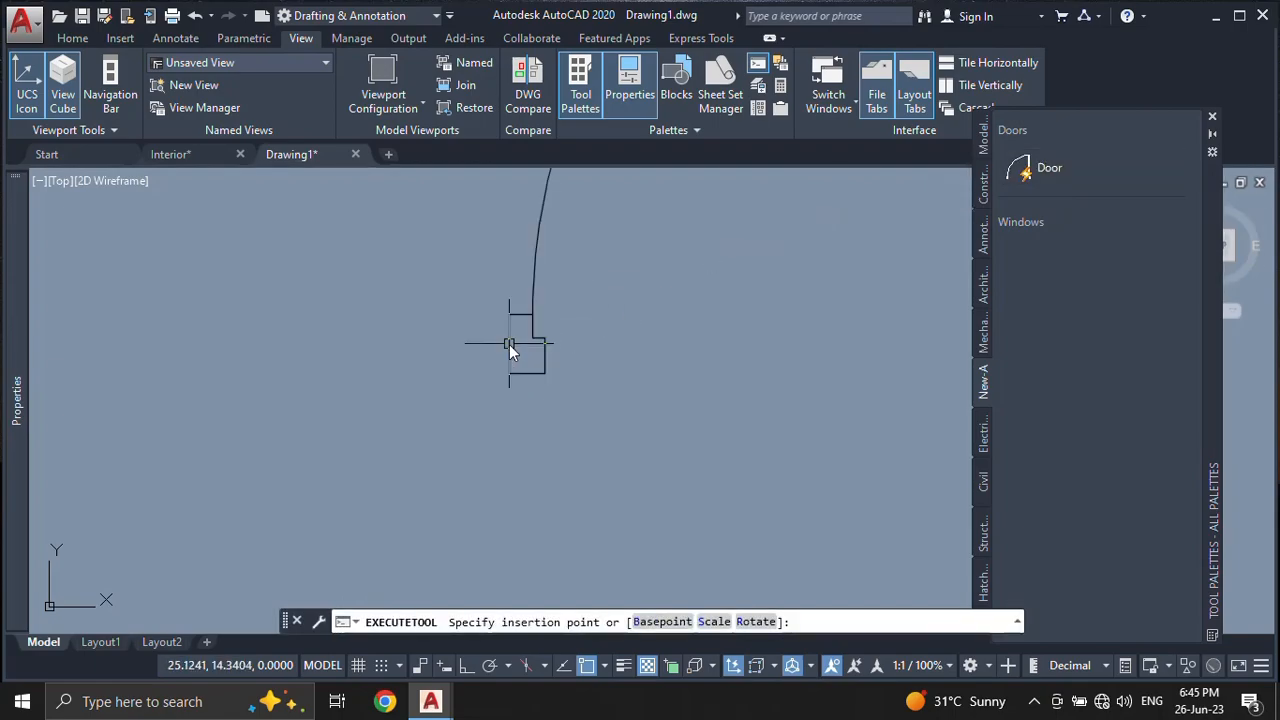
scroll(508, 420, down, 6)
scroll(523, 429, up, 4)
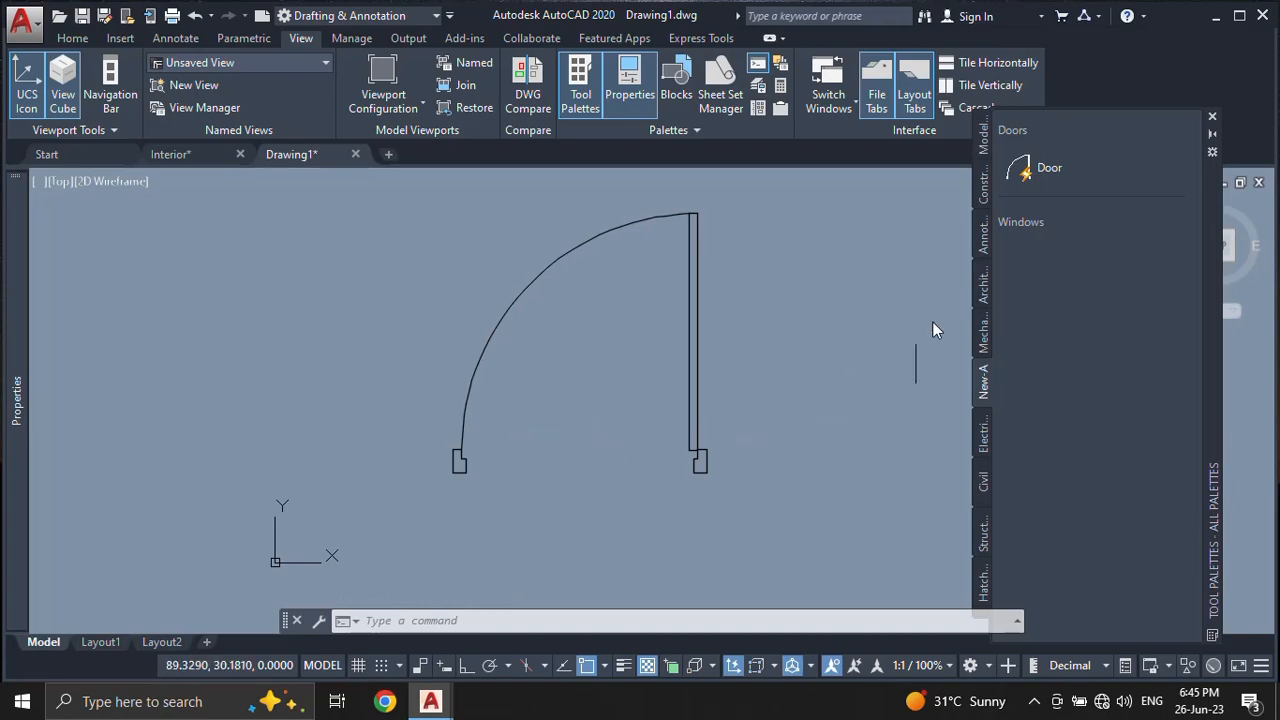
Step: Look over the Architectural palette's sample blocks and the additional block tools, including Define Attributes
click(984, 295)
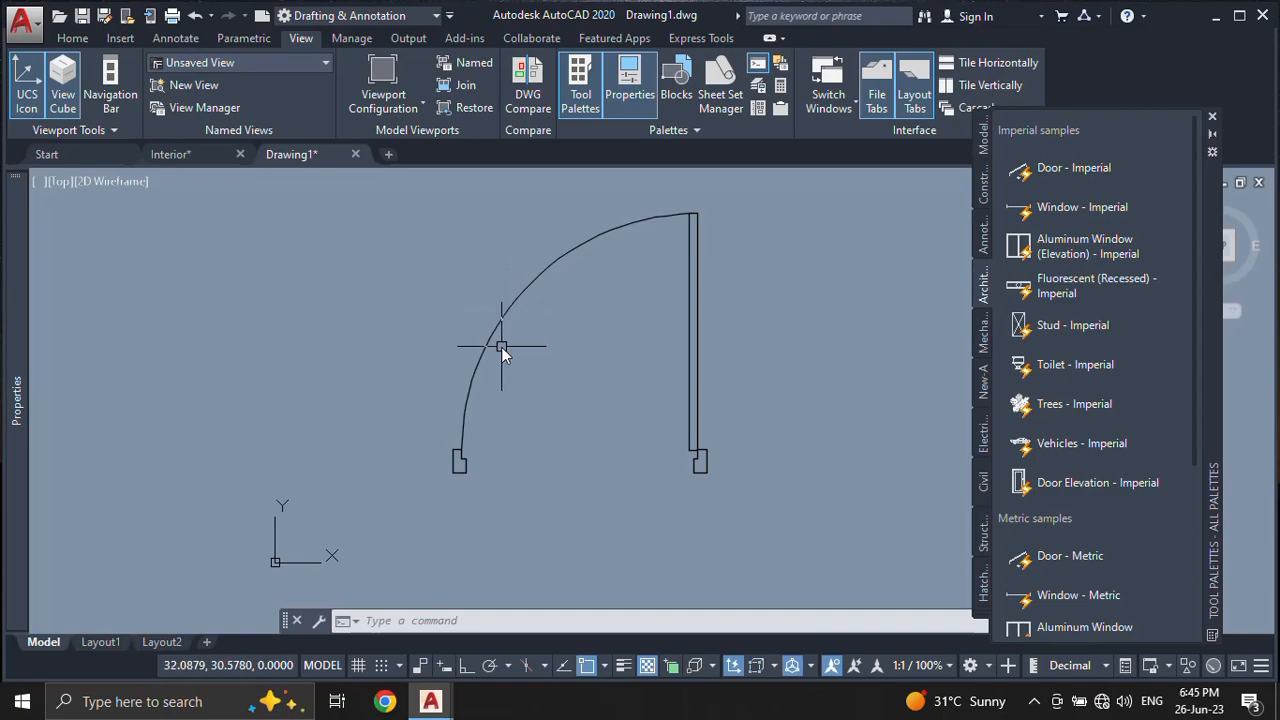
click(76, 40)
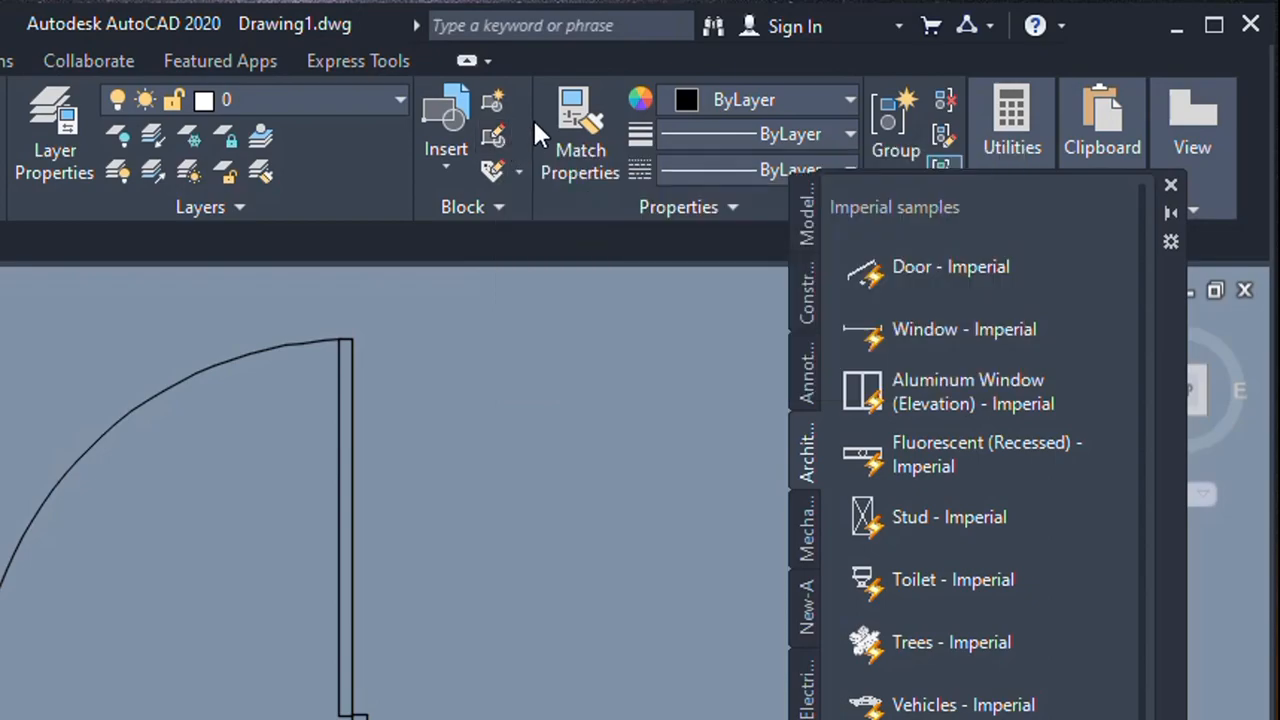
click(517, 172)
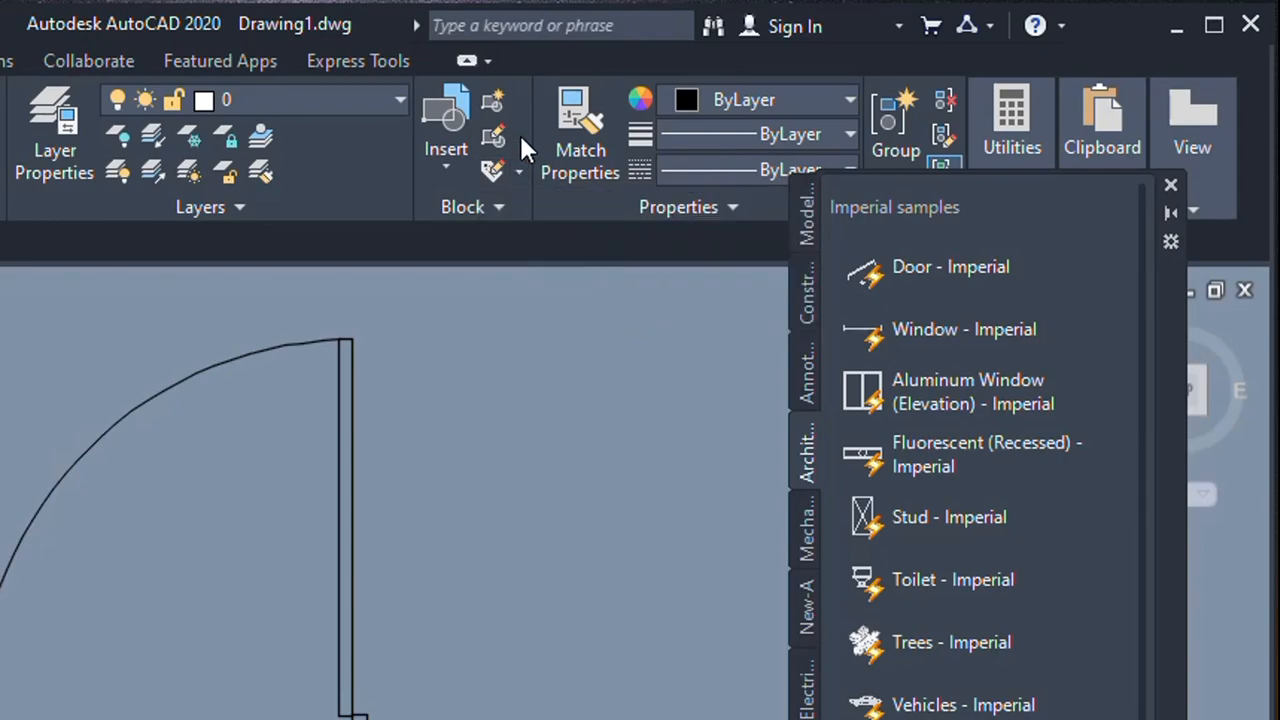
click(500, 210)
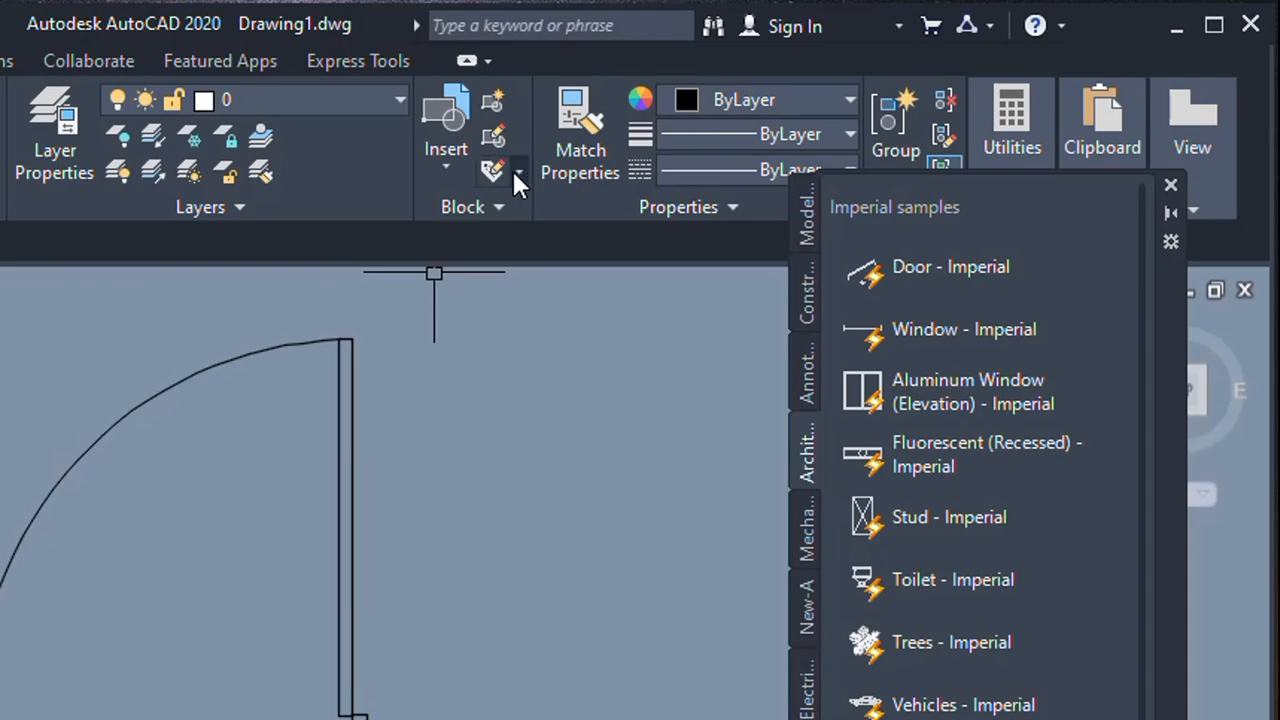
click(519, 173)
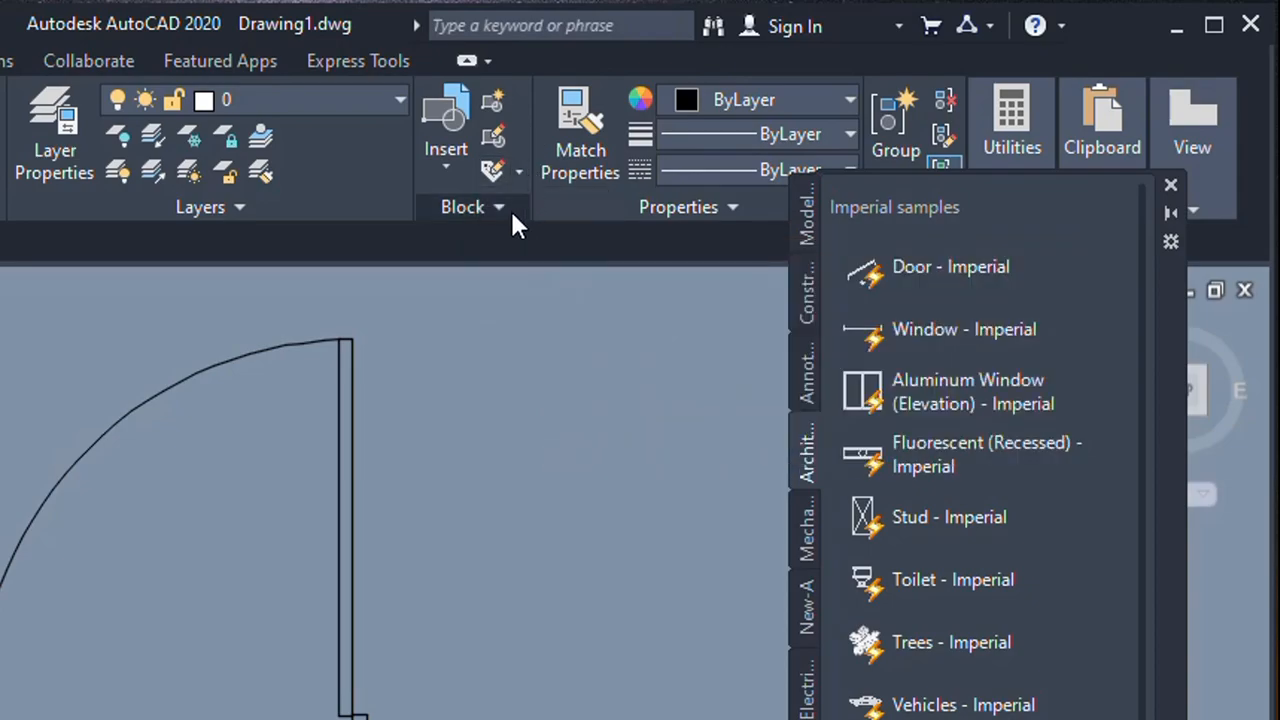
click(511, 213)
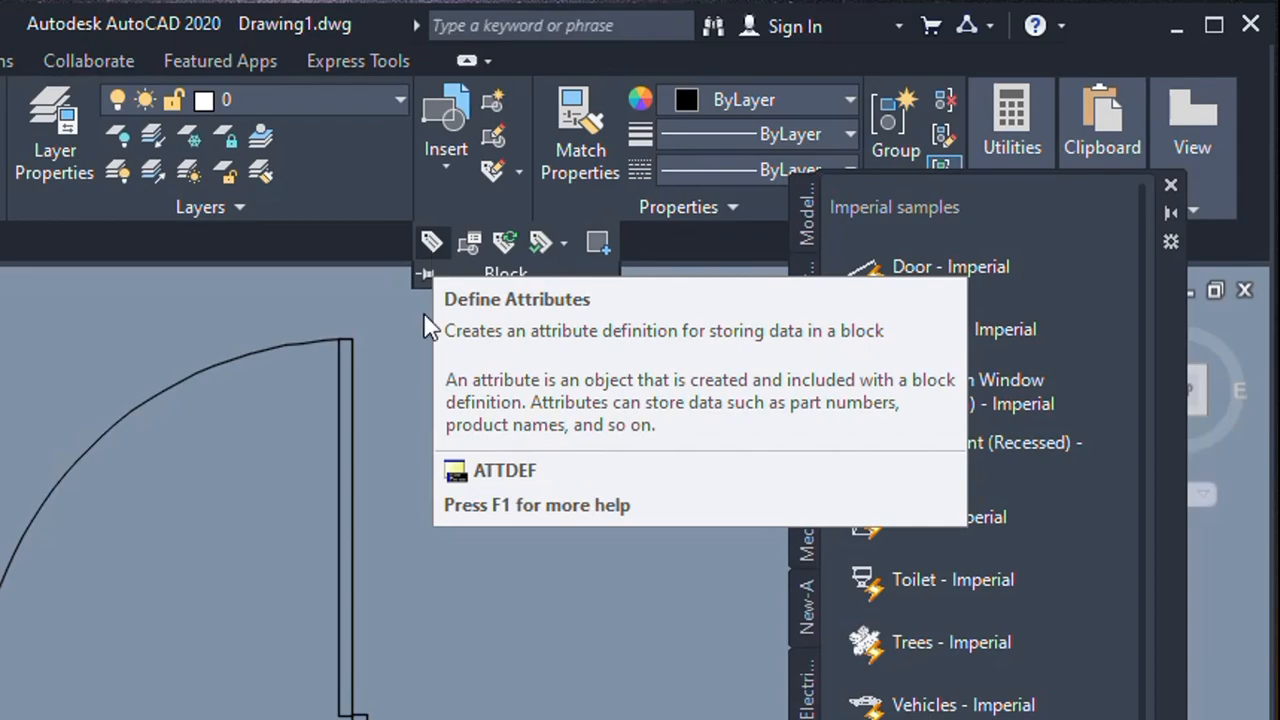
Step: Erase the inserted door from the drawing and close the tool palettes
scroll(60, 604, down, 2)
mouse_move(130, 624)
middle_down()
mouse_move(0, 560)
mouse_move(67, 547)
middle_up()
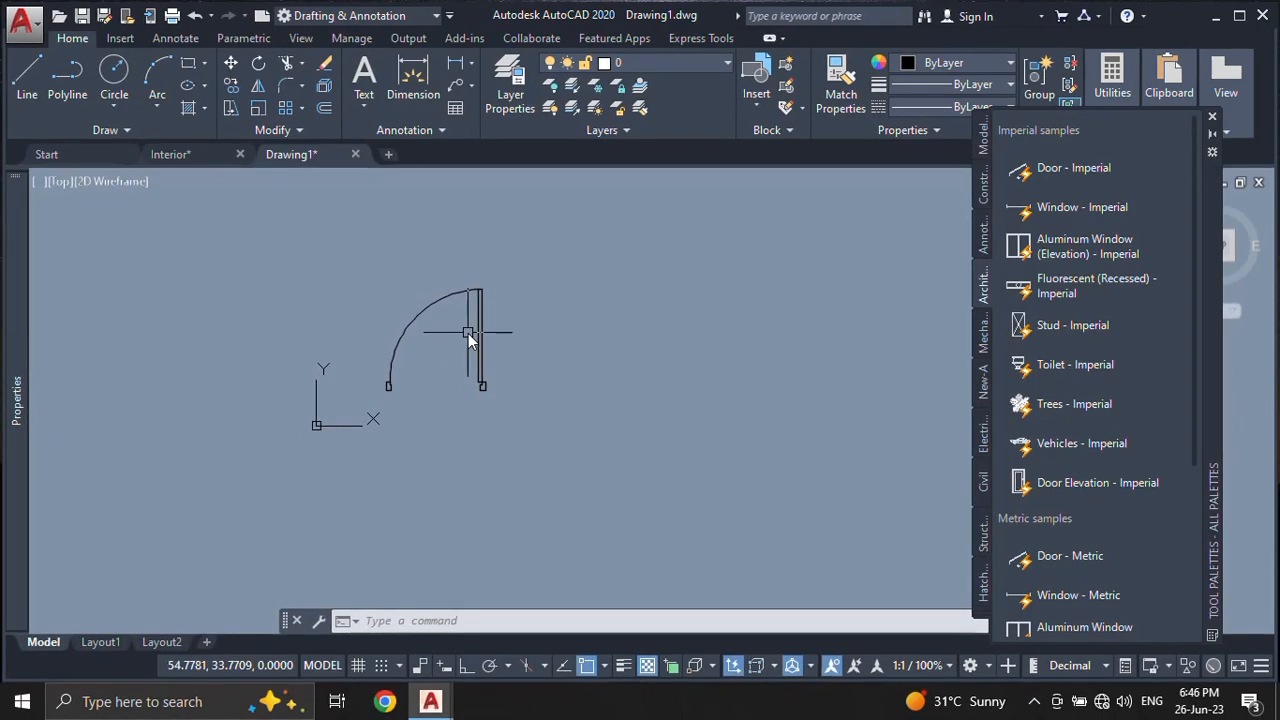
scroll(468, 333, down, 2)
middle_drag(586, 357, 545, 348)
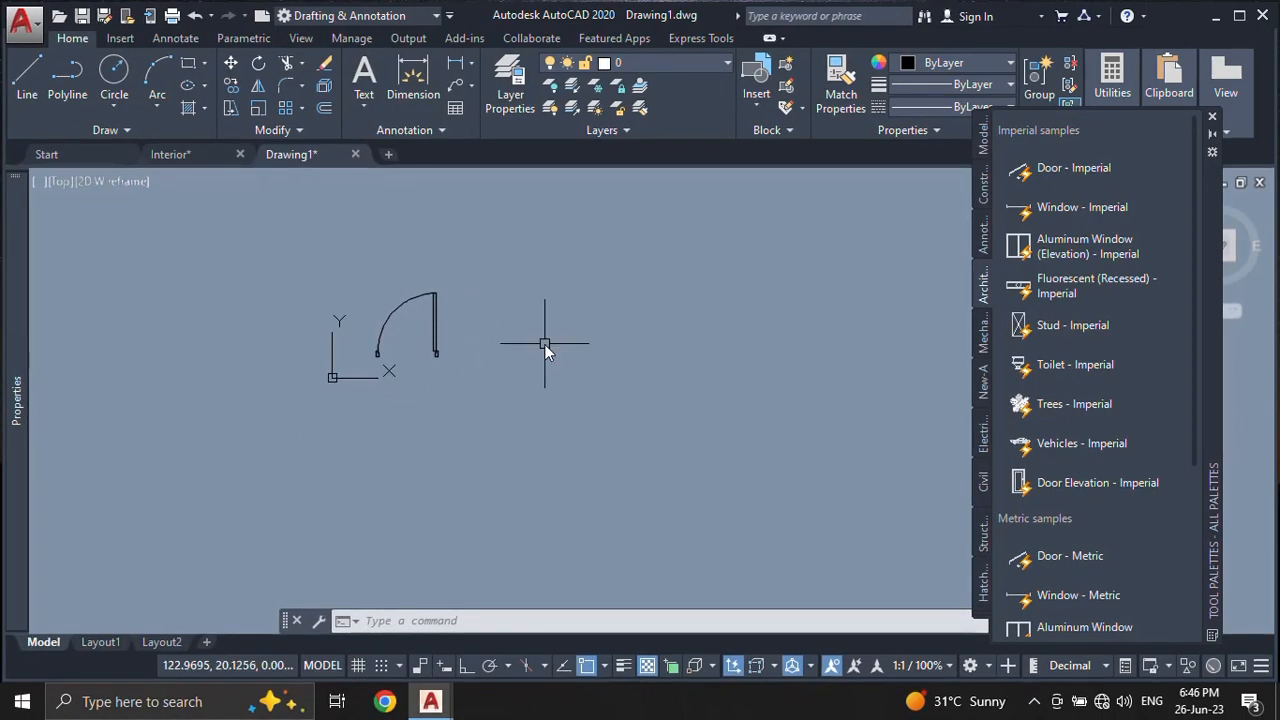
click(485, 366)
click(339, 272)
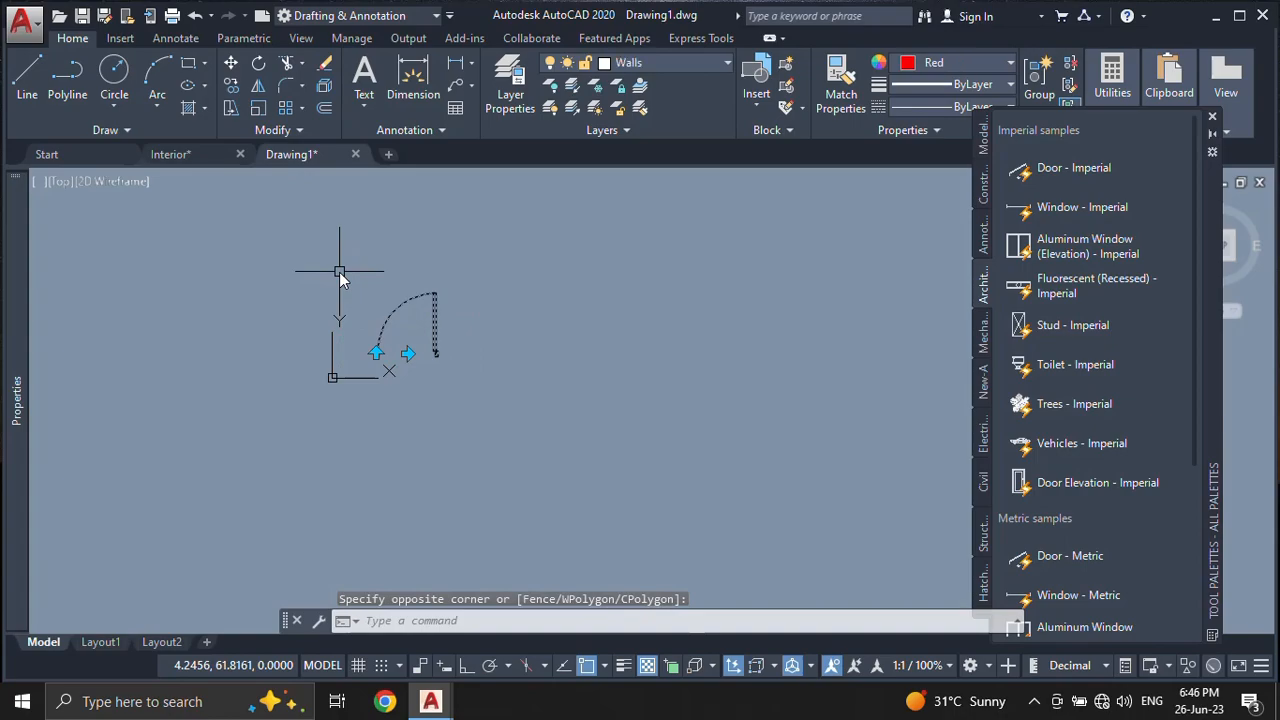
text(e)
key(Return)
click(1212, 117)
click(1214, 118)
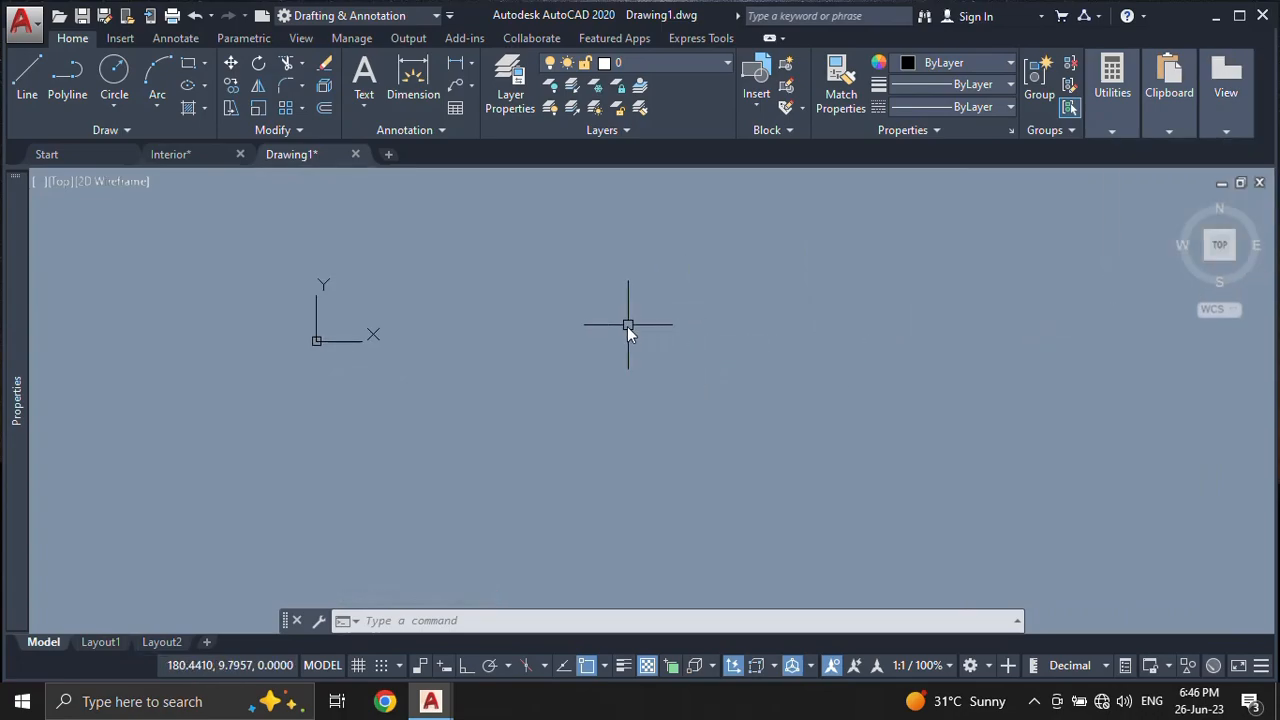
Step: Draw a circle in the empty drawing area on the positive X side of the origin
text(c)
key(Return)
click(568, 350)
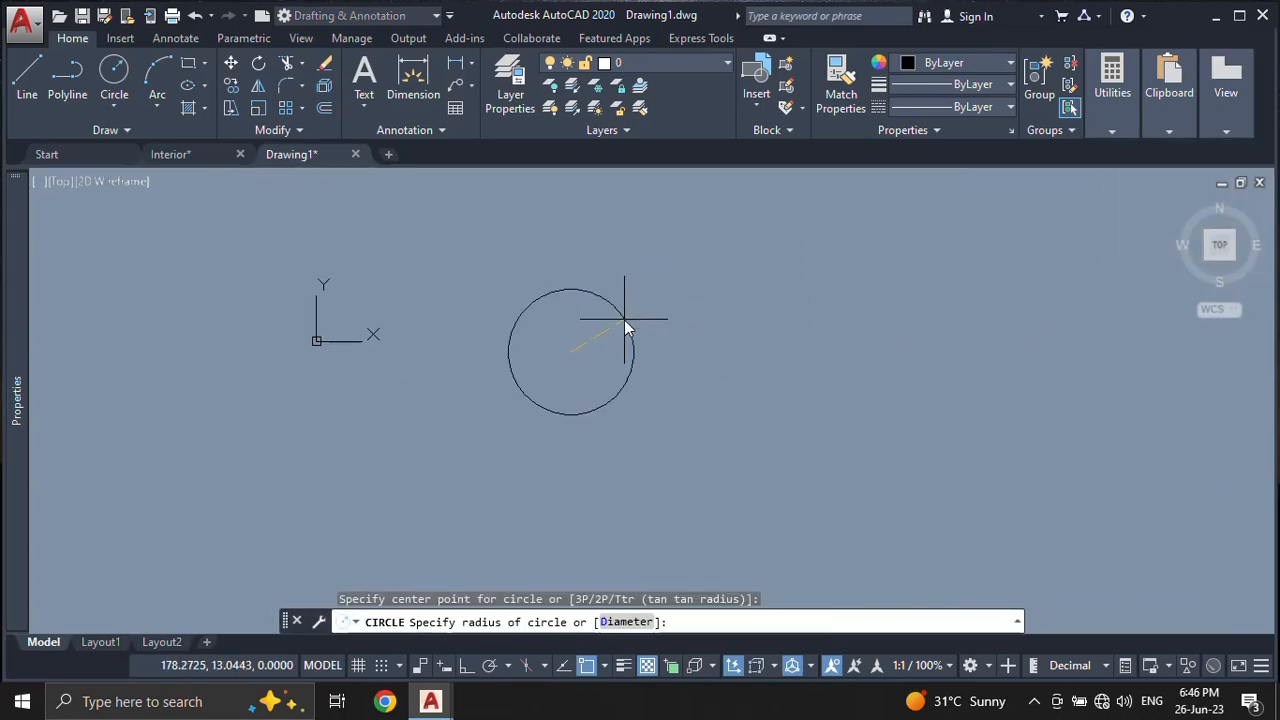
click(614, 336)
scroll(550, 359, up, 2)
middle_drag(547, 354, 600, 336)
text(re)
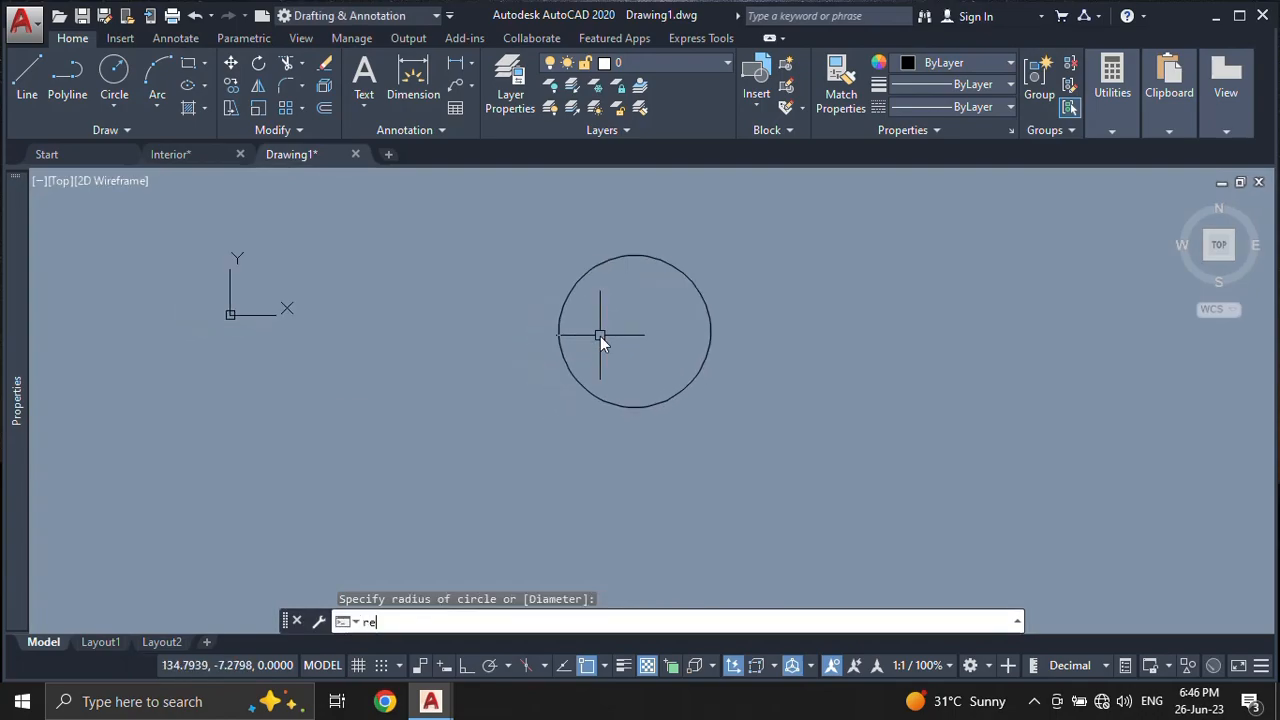
key(Return)
click(589, 297)
key(Escape)
Step: Draw a nearly square rectangle inside the circle, leaving a gap between its corners and the circle
text(rec)
key(Return)
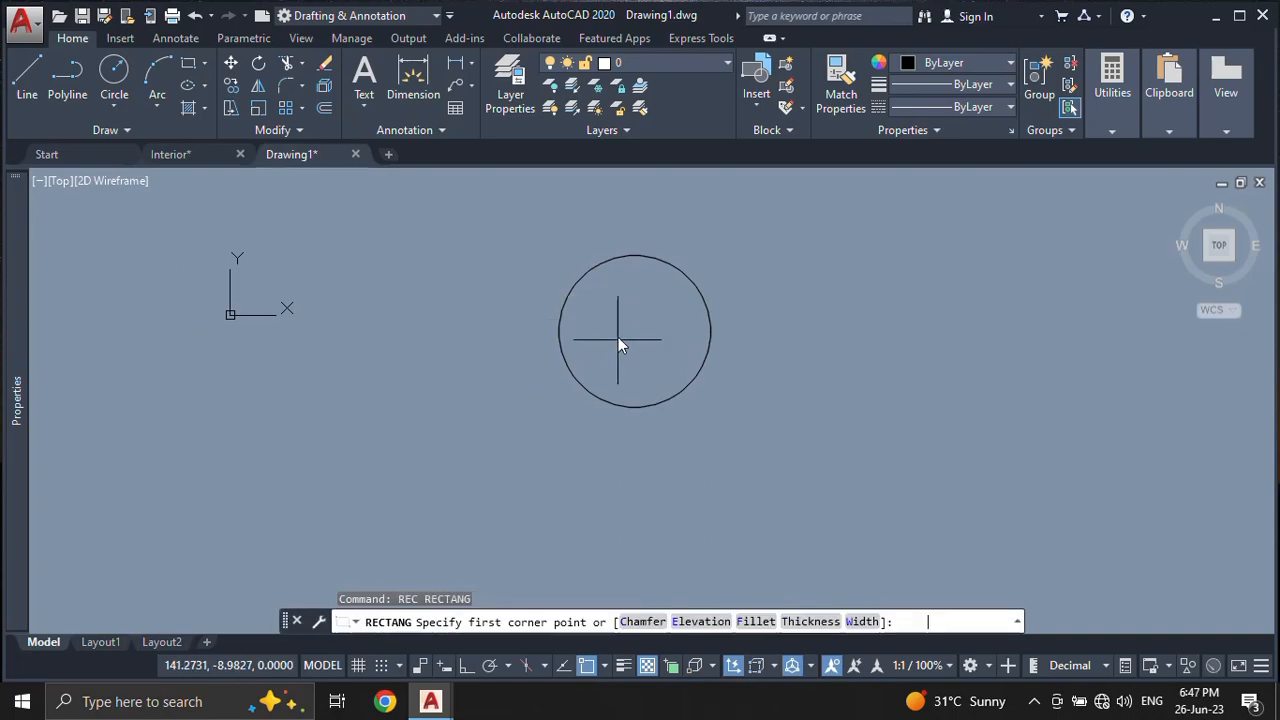
click(593, 289)
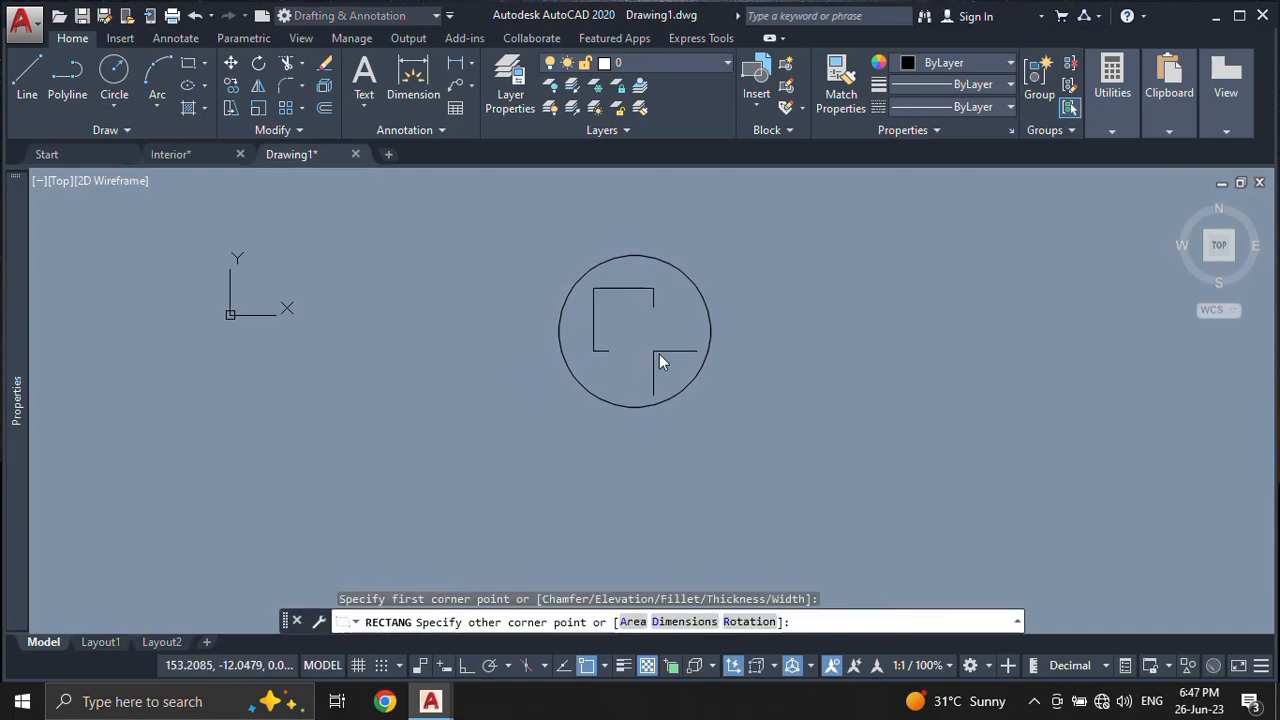
click(679, 371)
mouse_move(748, 399)
middle_down()
mouse_move(760, 389)
mouse_move(681, 372)
middle_up()
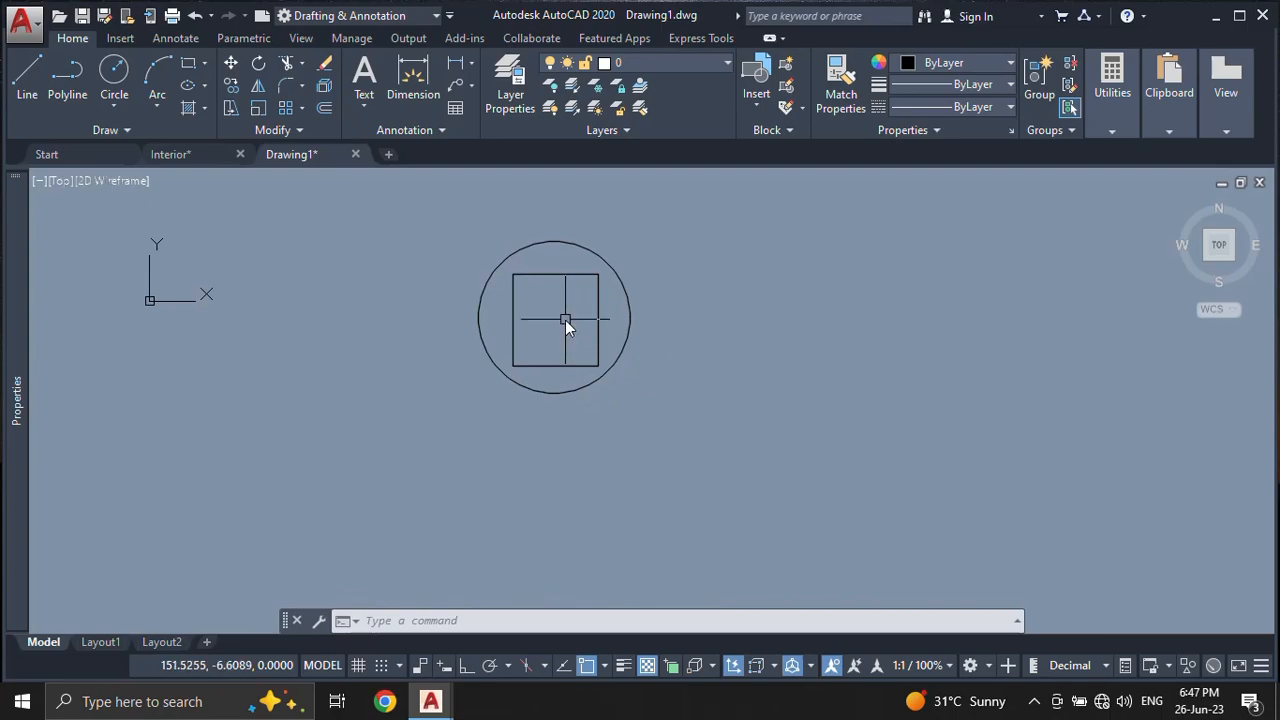
Step: Add multiline text reading 1 inside the rectangle, with Middle Center justification
text(t)
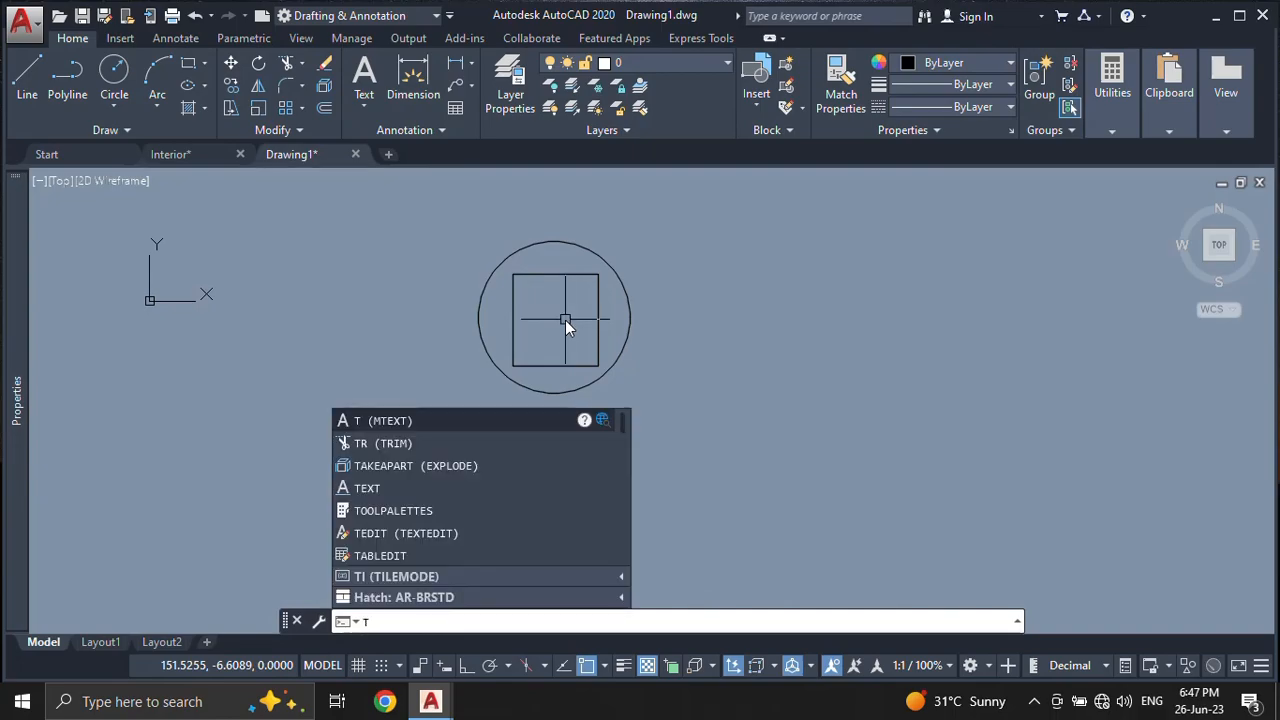
key(Return)
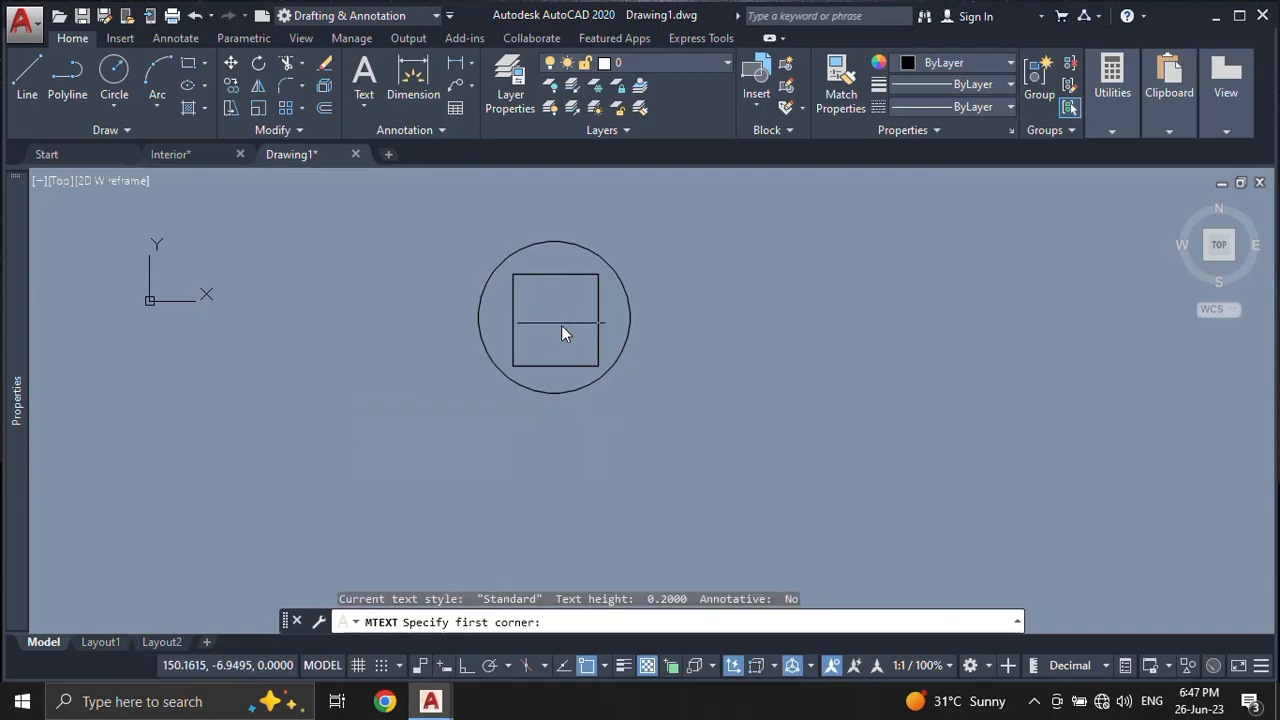
click(523, 284)
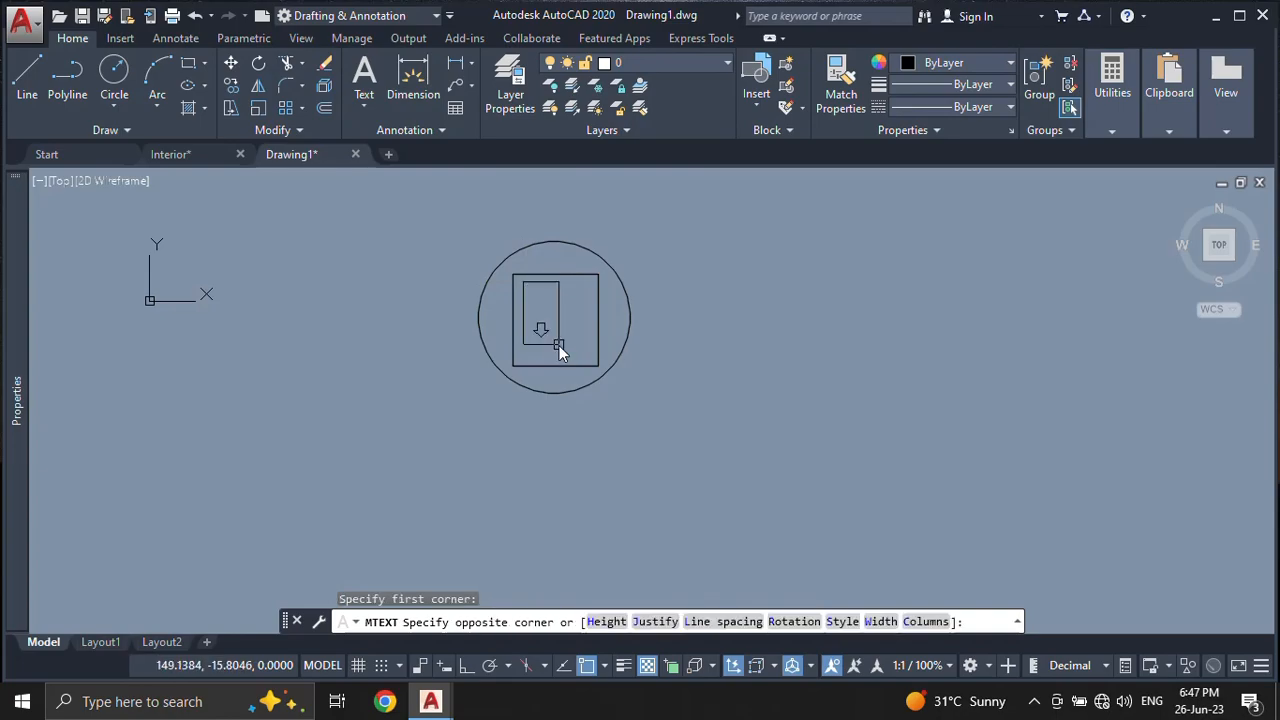
click(596, 364)
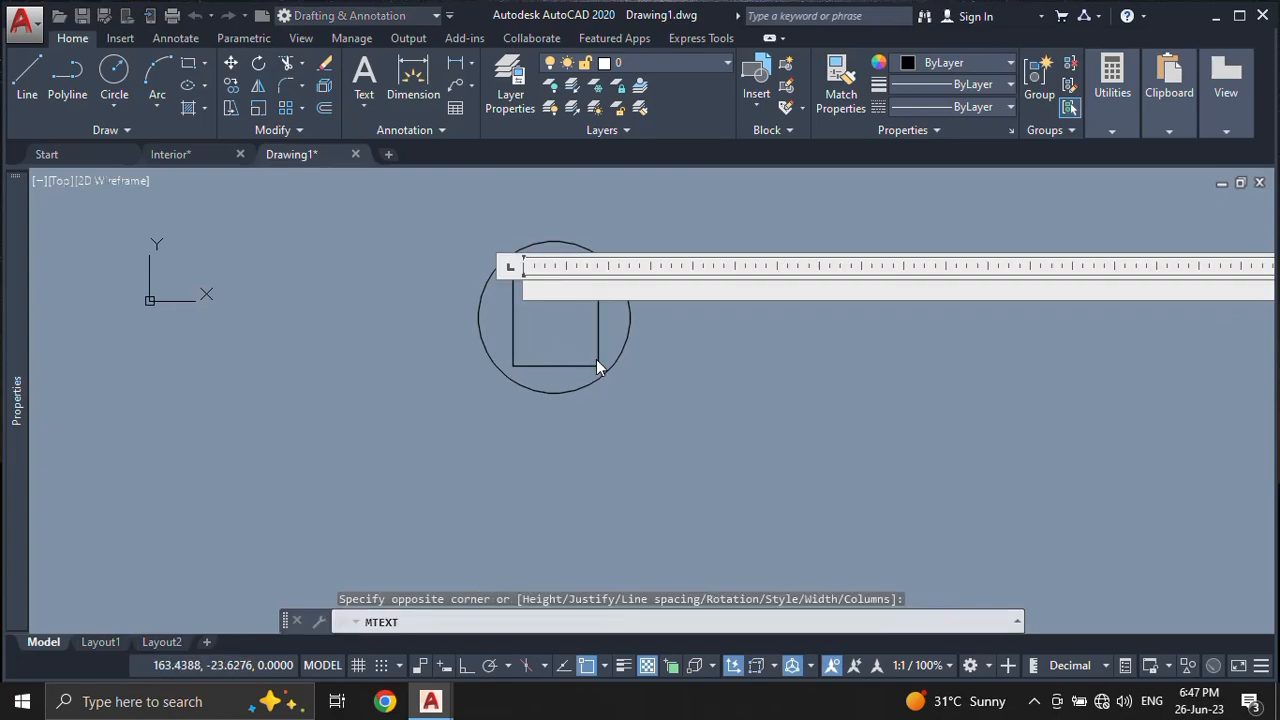
text(1)
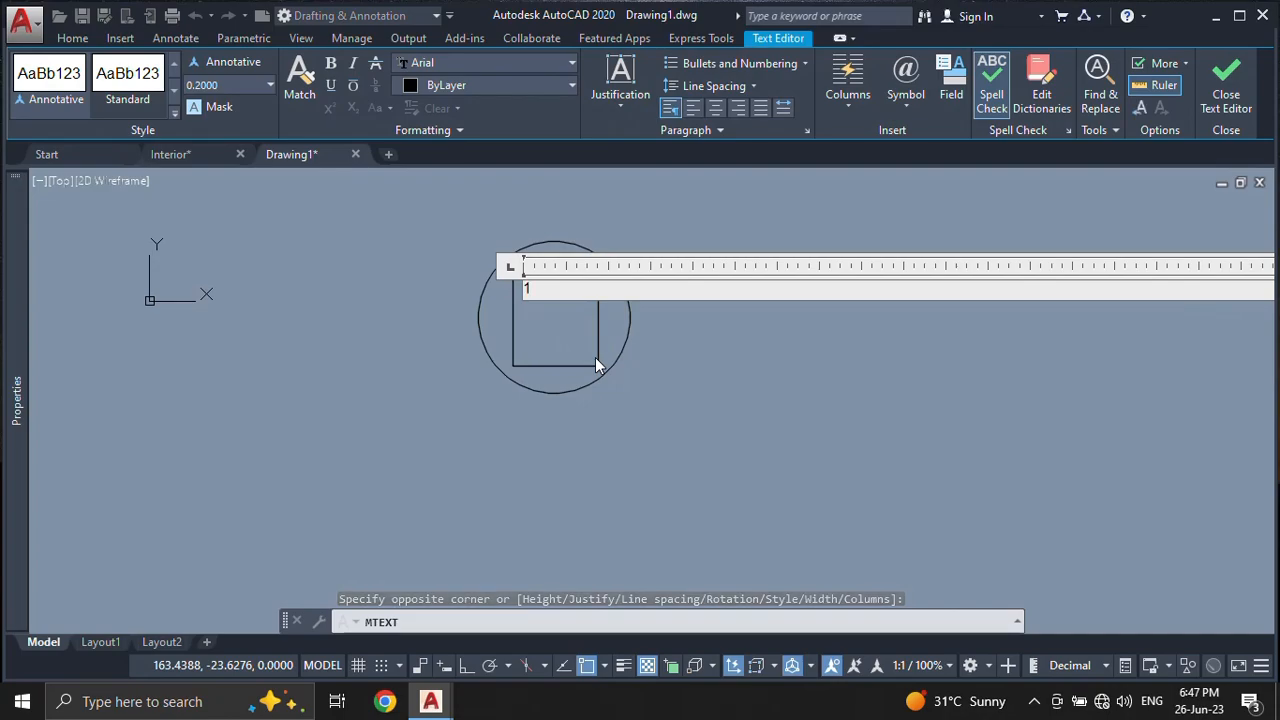
click(602, 102)
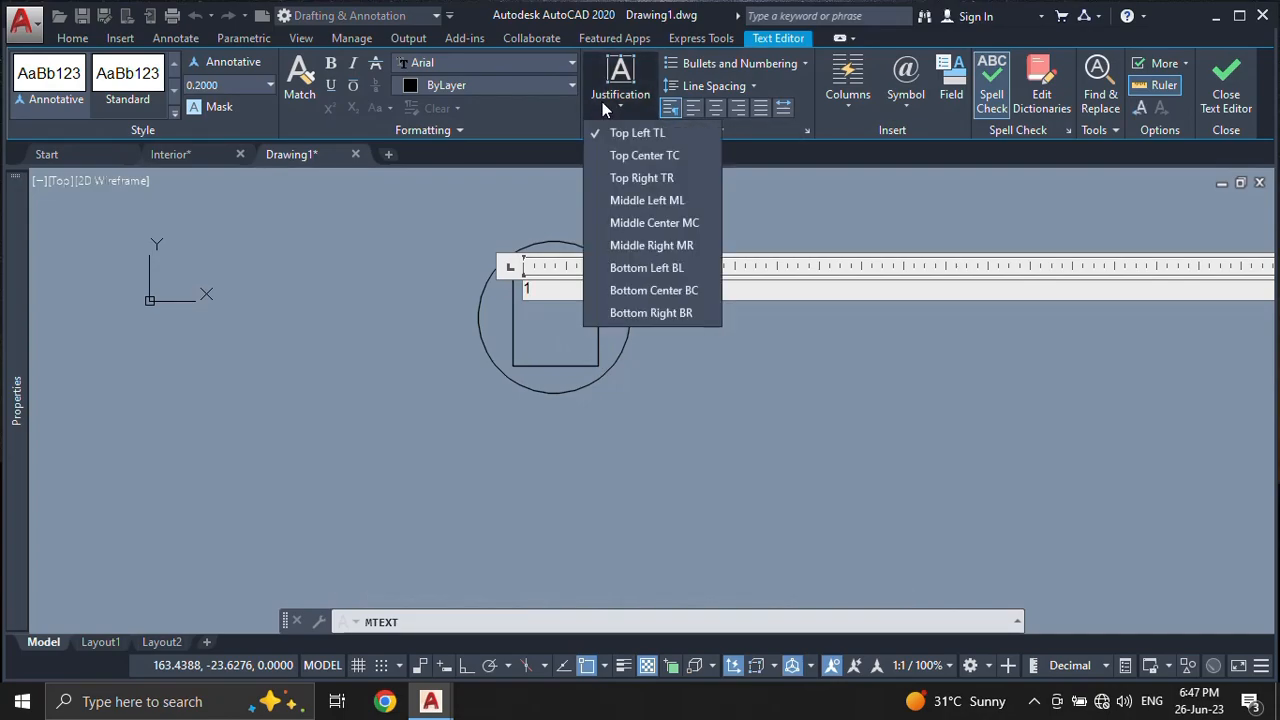
click(630, 224)
Step: Narrow the multiline text box to roughly the rectangle's width and finish editing the text
scroll(650, 295, down, 3)
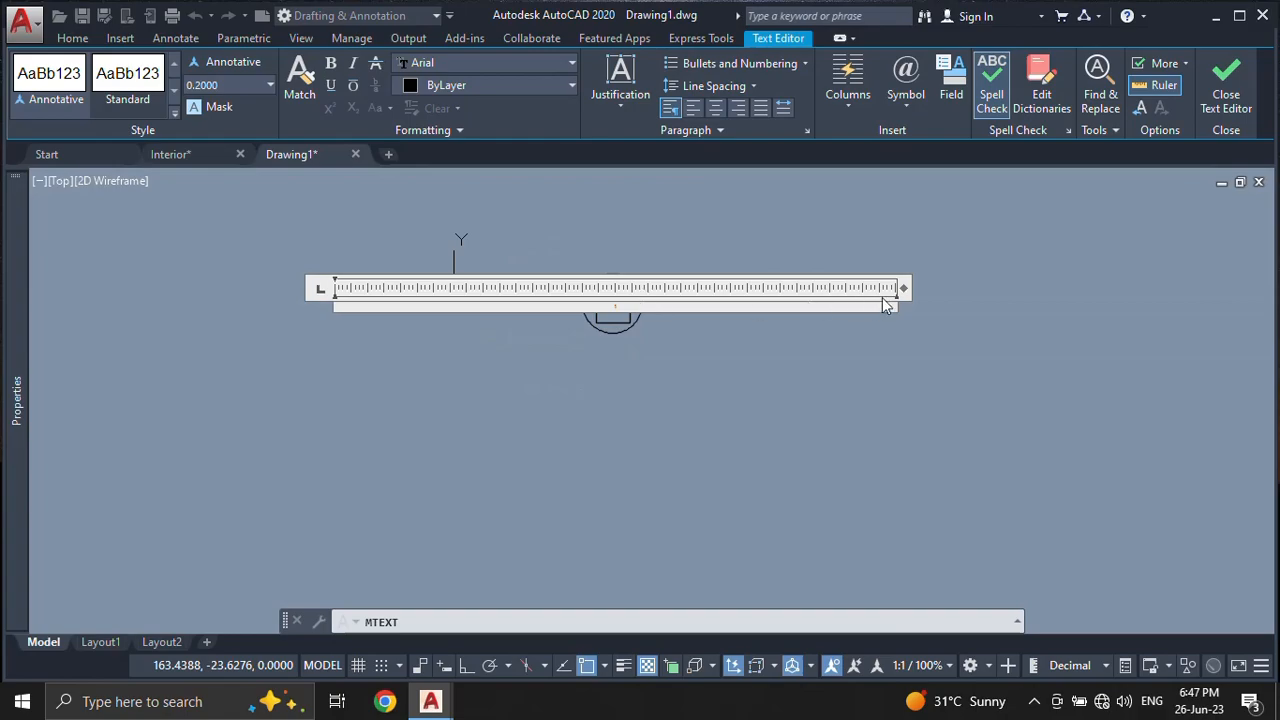
drag(903, 288, 369, 212)
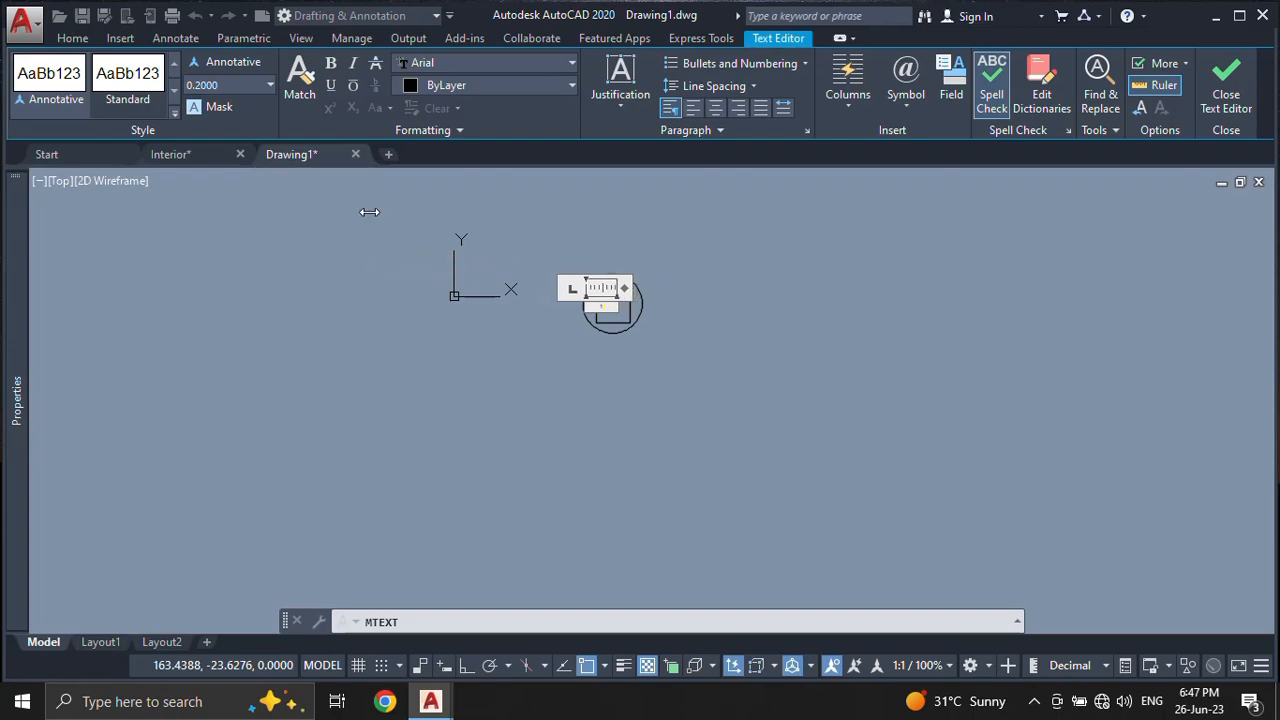
click(669, 384)
Step: Select the small text inside the rectangle and set its text height to 1
scroll(574, 322, up, 4)
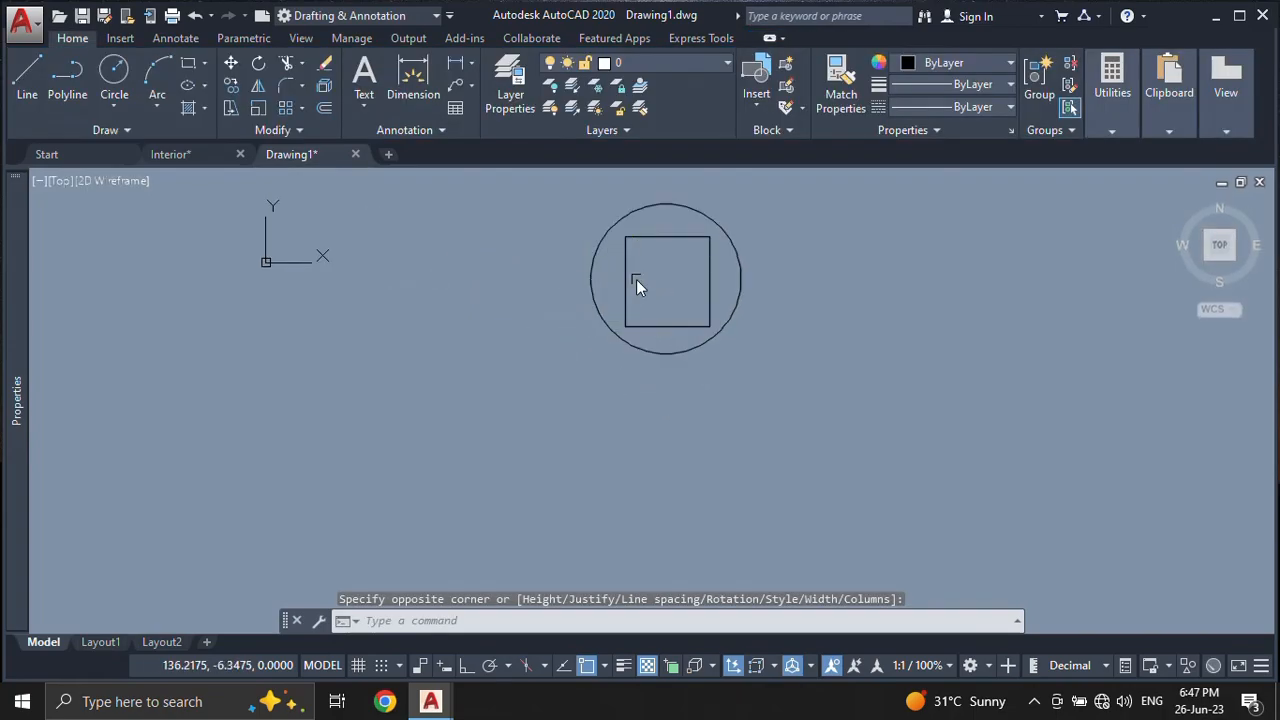
scroll(638, 284, up, 3)
click(577, 262)
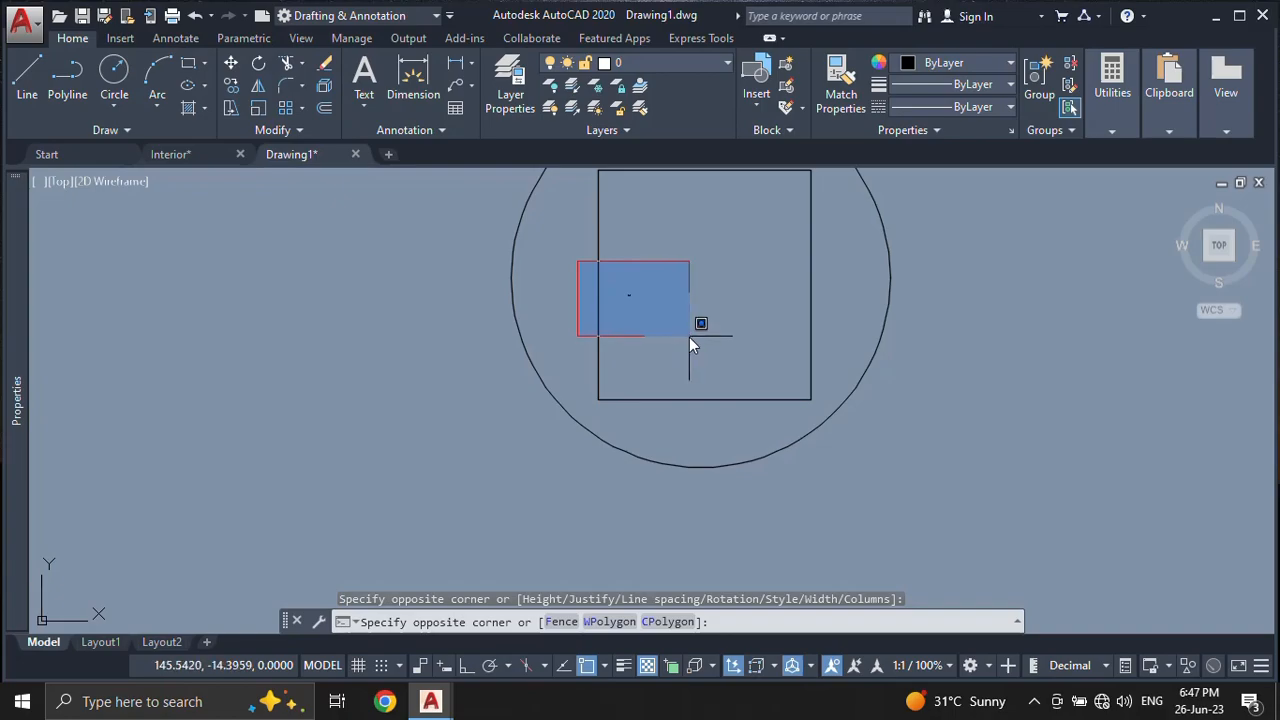
click(689, 337)
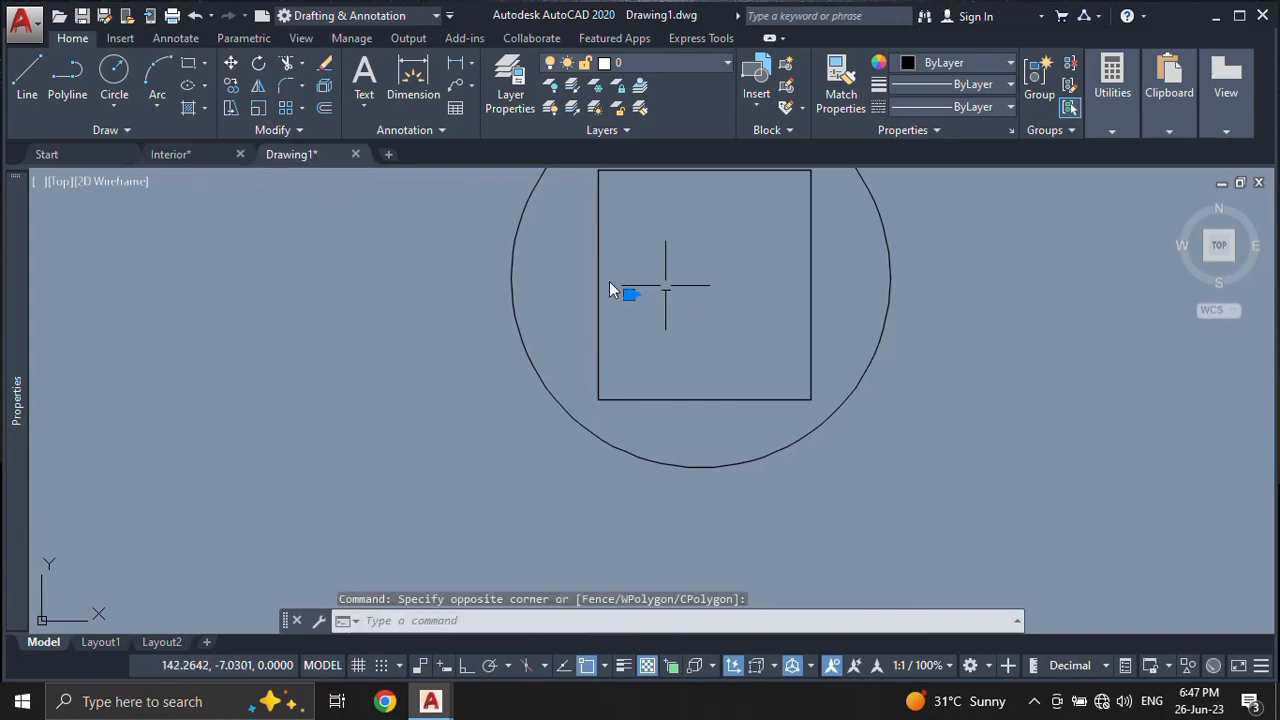
mouse_move(25, 313)
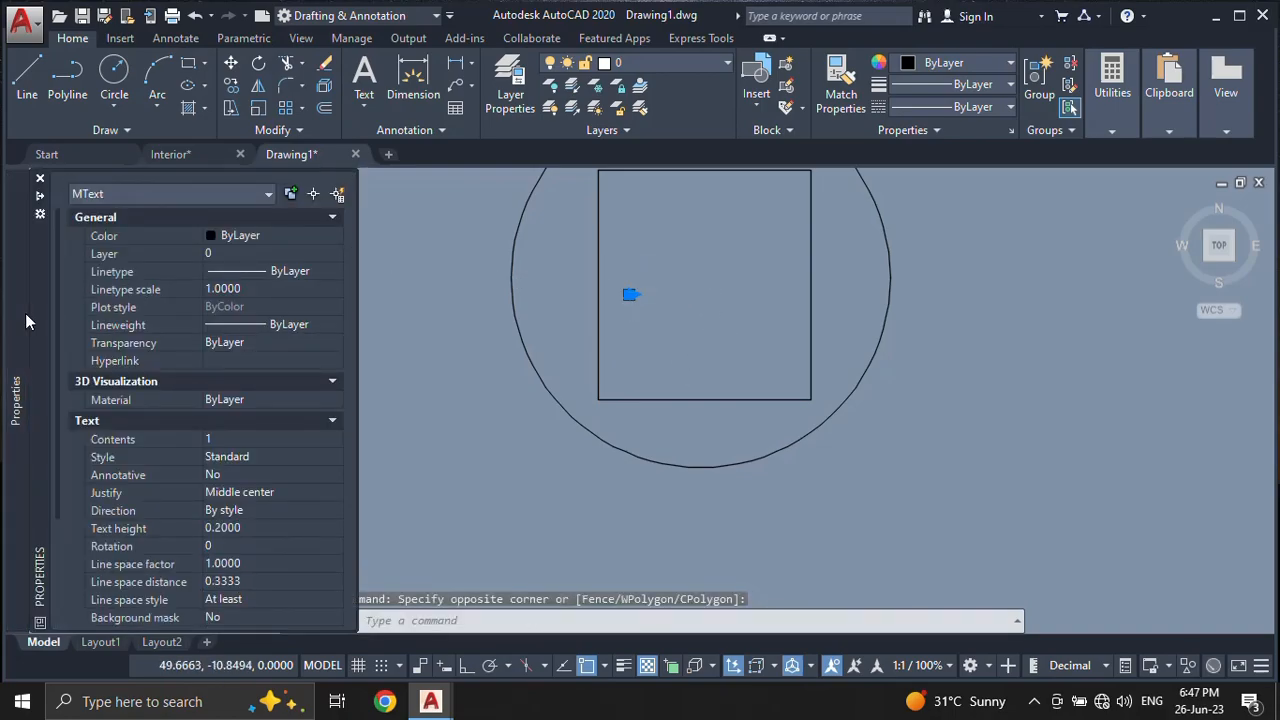
click(256, 528)
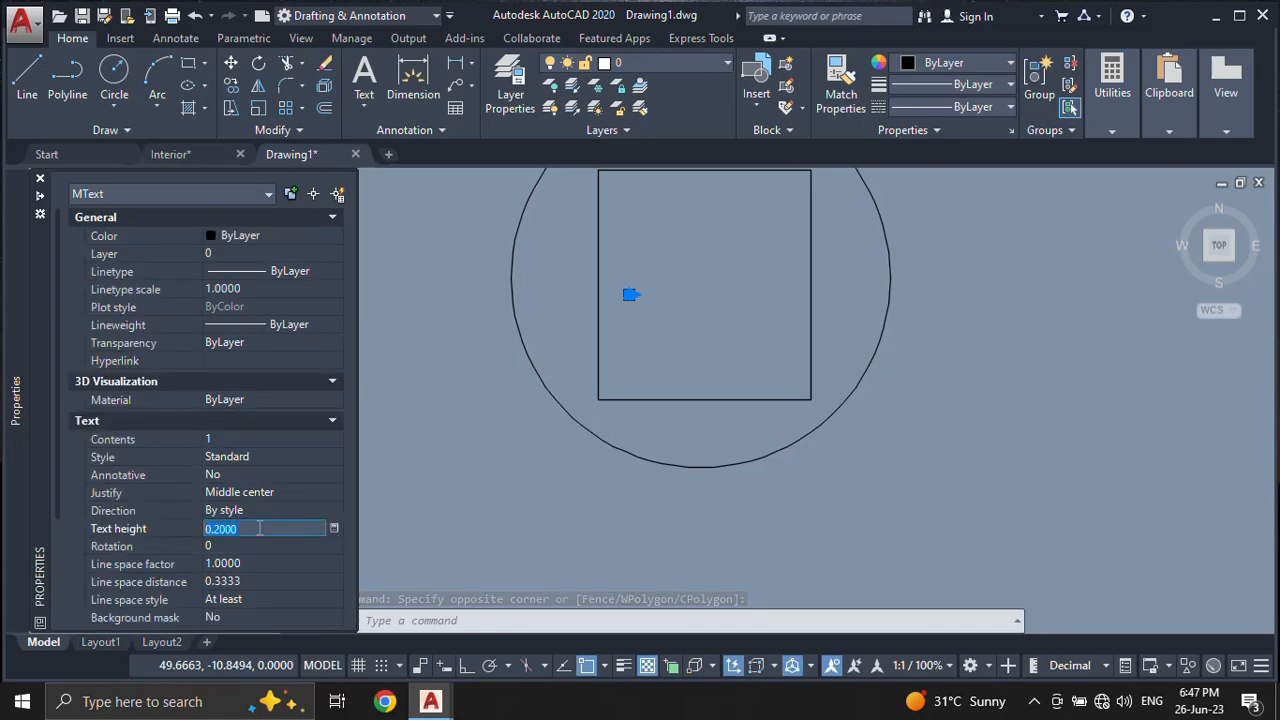
key(Tab)
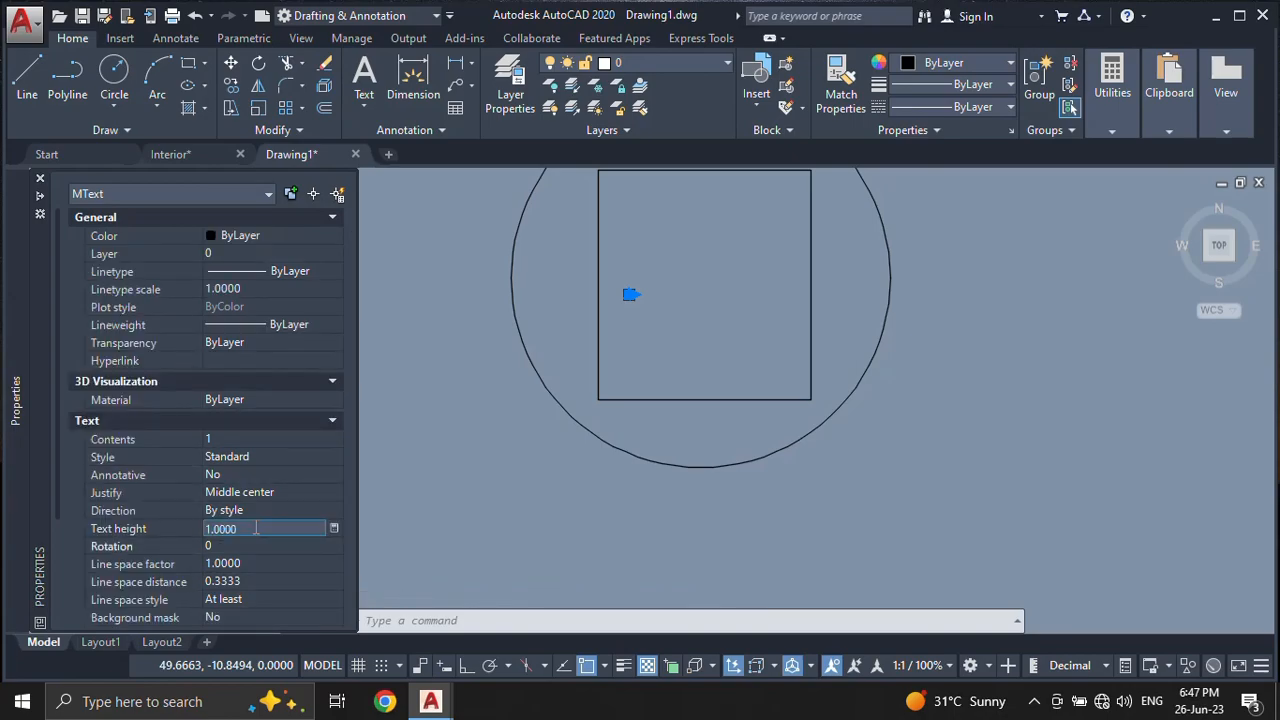
Step: Try text heights of 10 and 15 for the number inside the rectangle
click(256, 528)
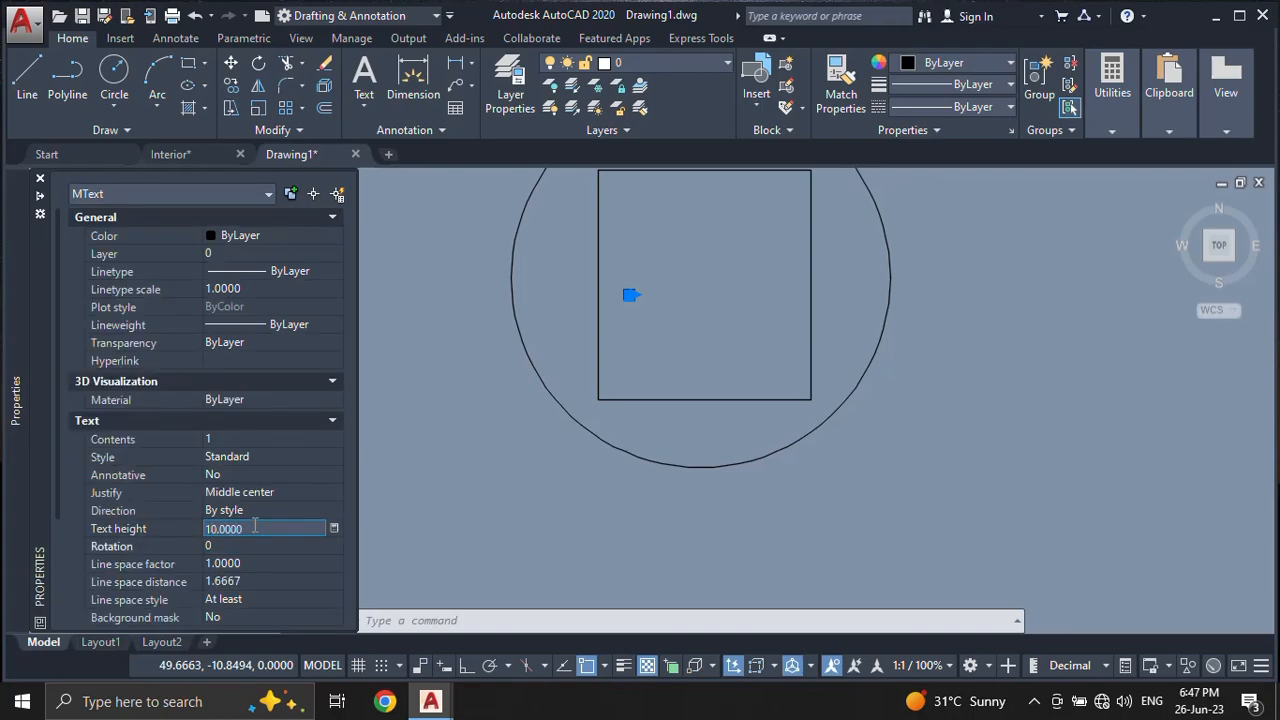
key(Tab)
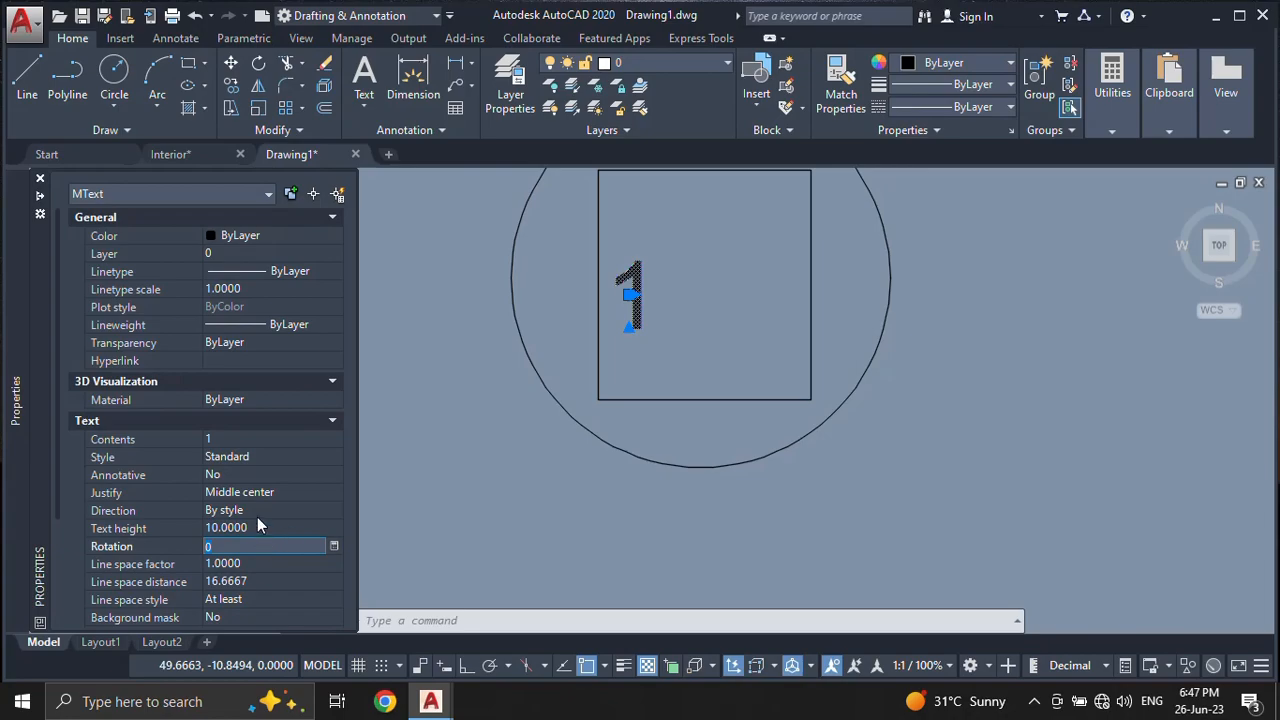
click(257, 527)
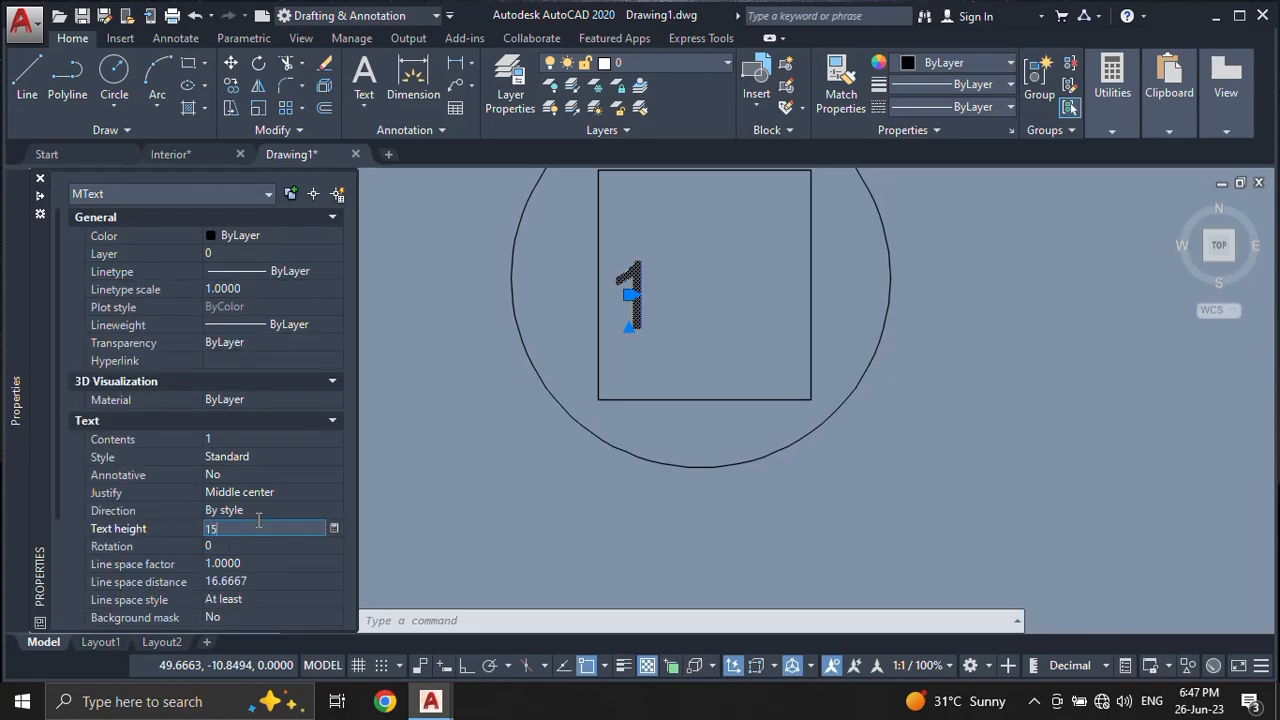
key(Tab)
scroll(517, 492, down, 2)
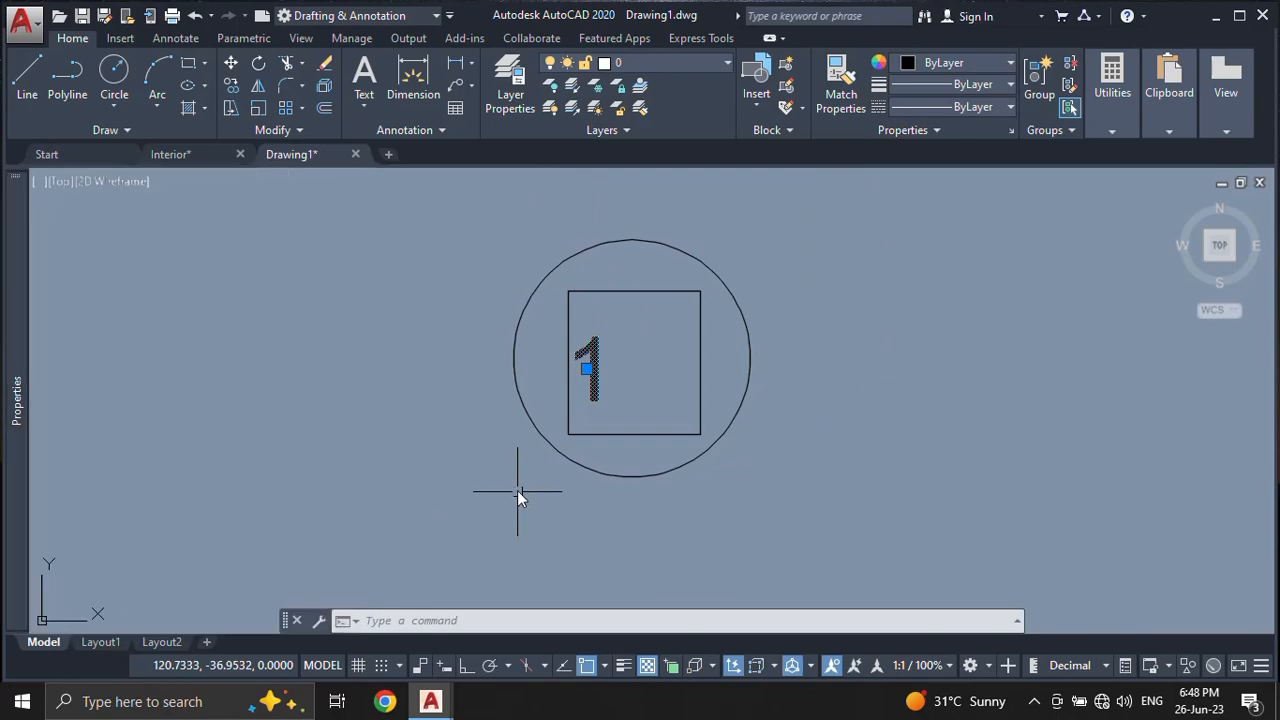
Step: Set the text height of the number inside the rectangle to 25
mouse_move(14, 430)
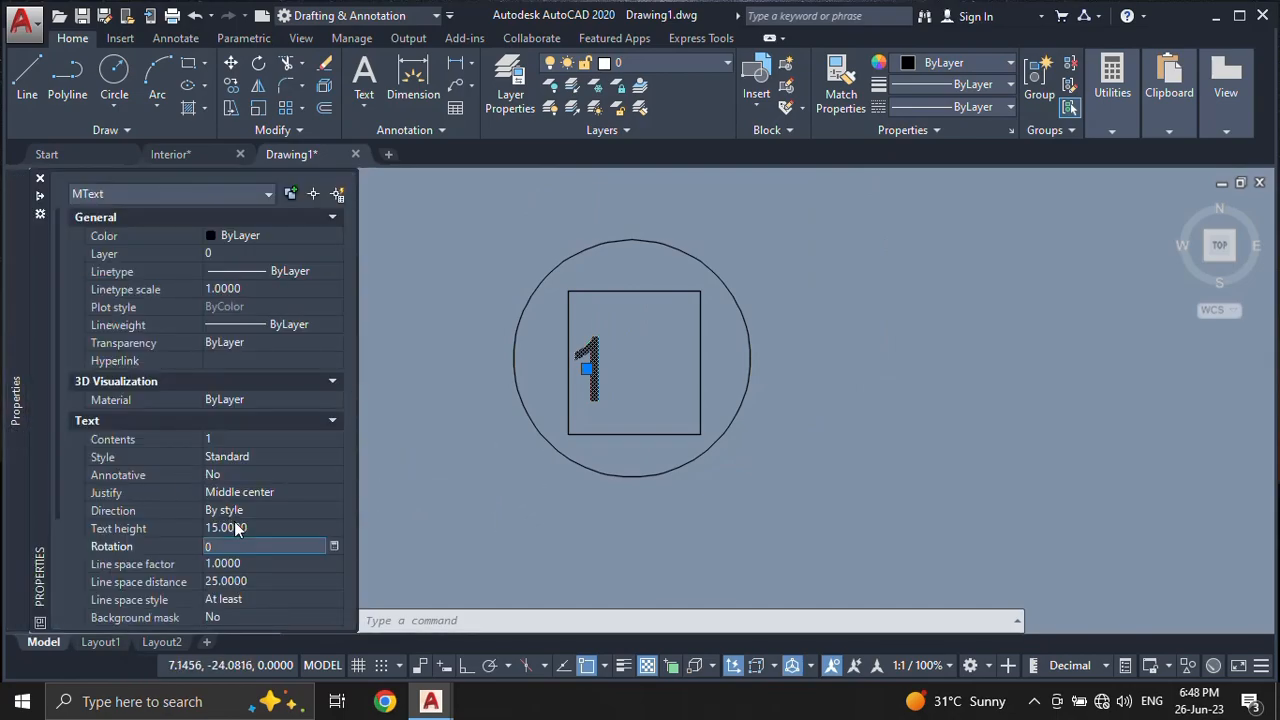
click(271, 529)
text(25)
key(Return)
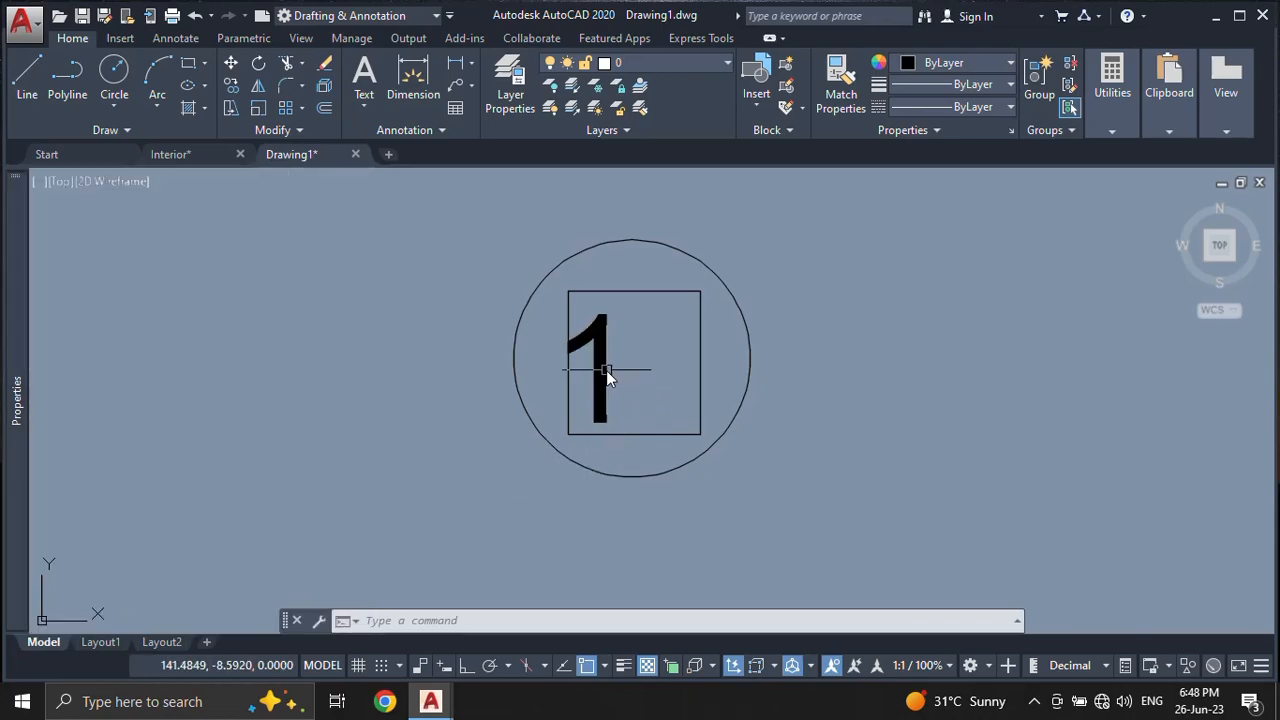
Step: Move the enlarged number so it sits roughly in the middle of the rectangle
text(m)
key(Return)
click(943, 430)
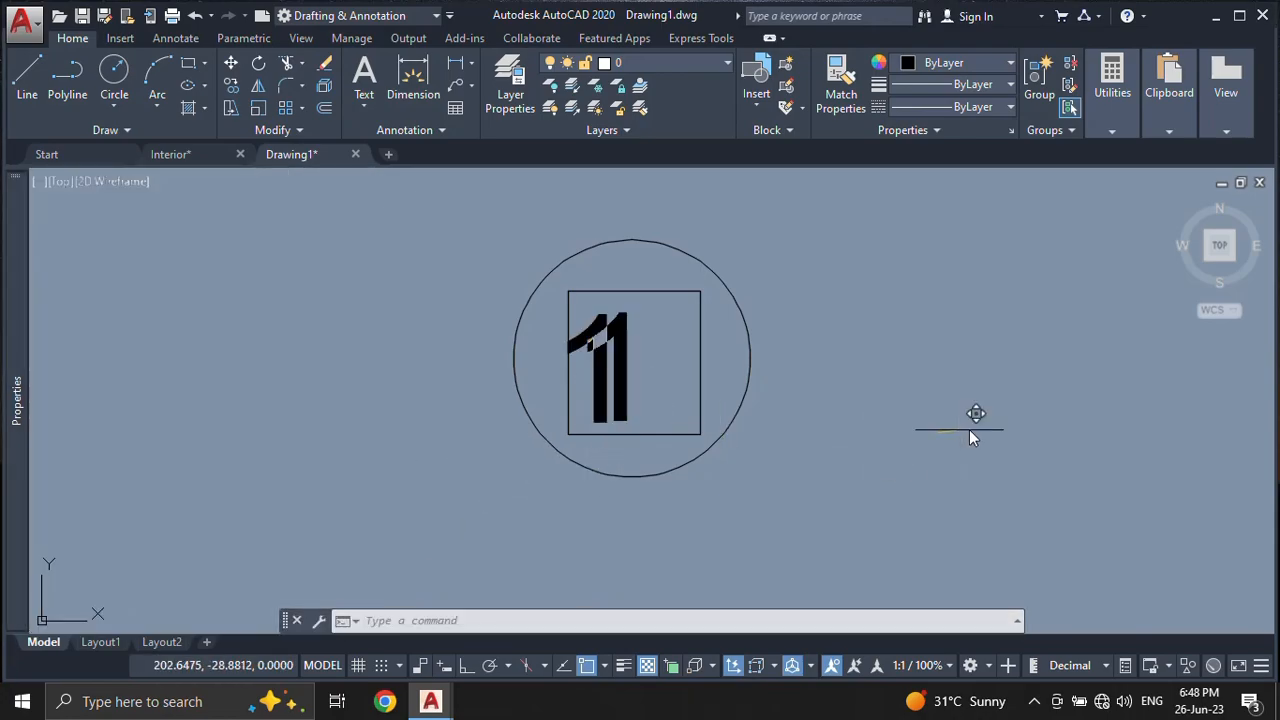
click(983, 418)
click(629, 354)
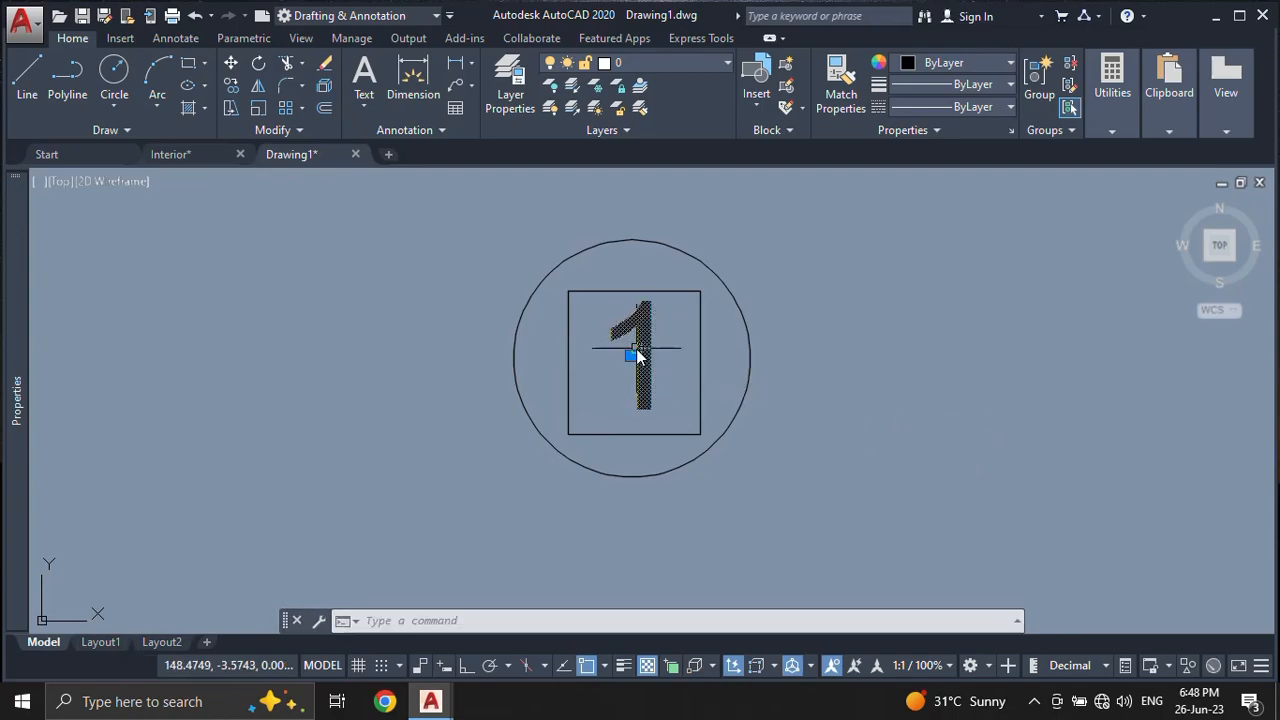
text(m)
key(Return)
click(870, 416)
click(852, 416)
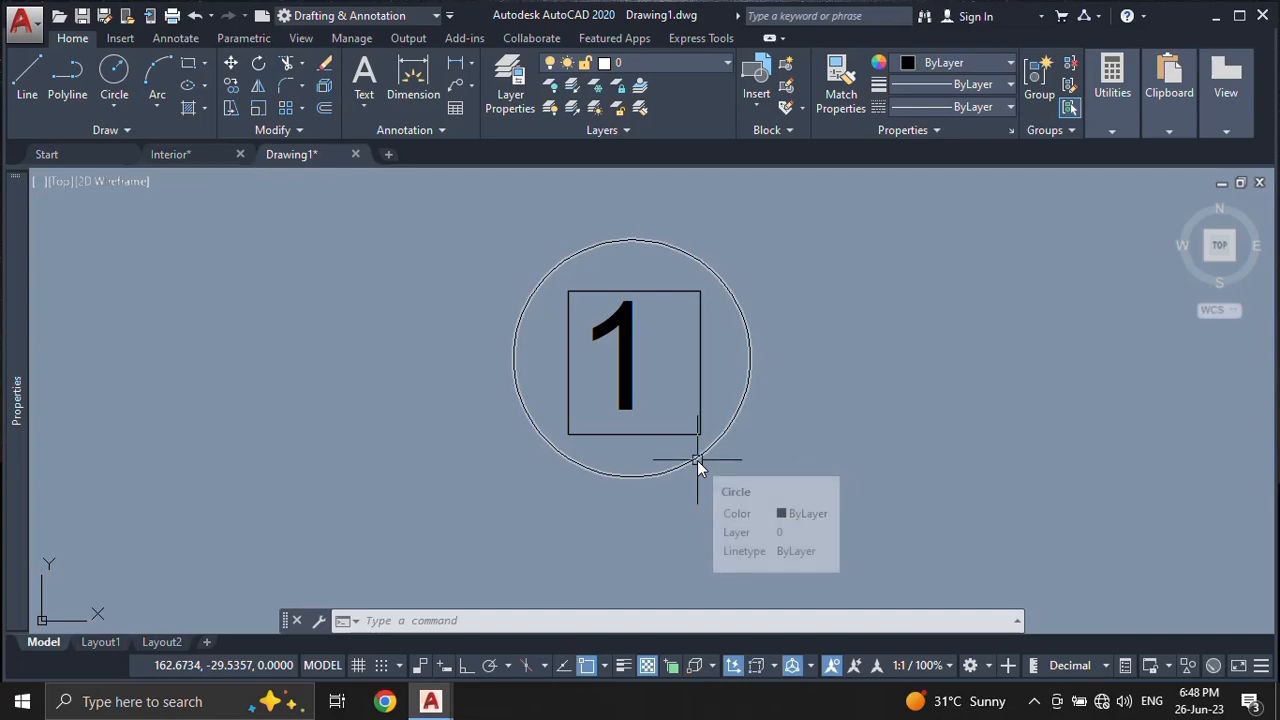
Step: Start a block definition named serial no and select the circle, rectangle and number as its objects
text(b)
key(Return)
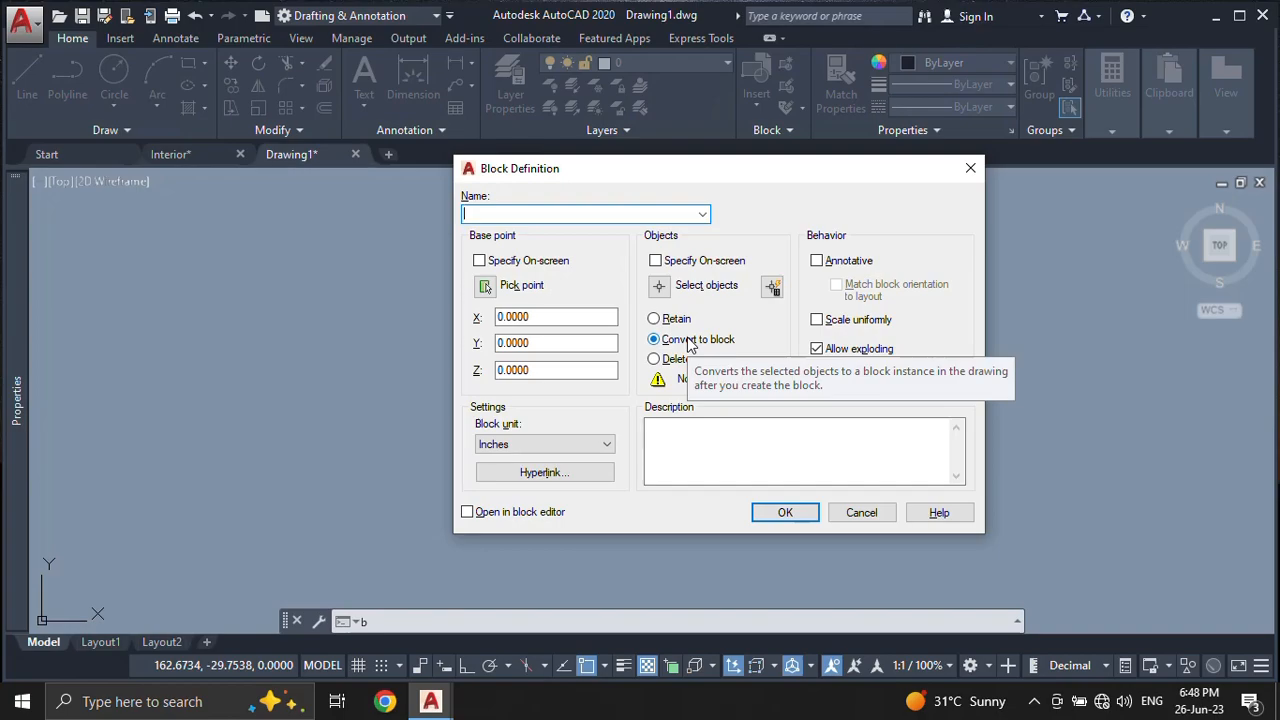
text(serial)
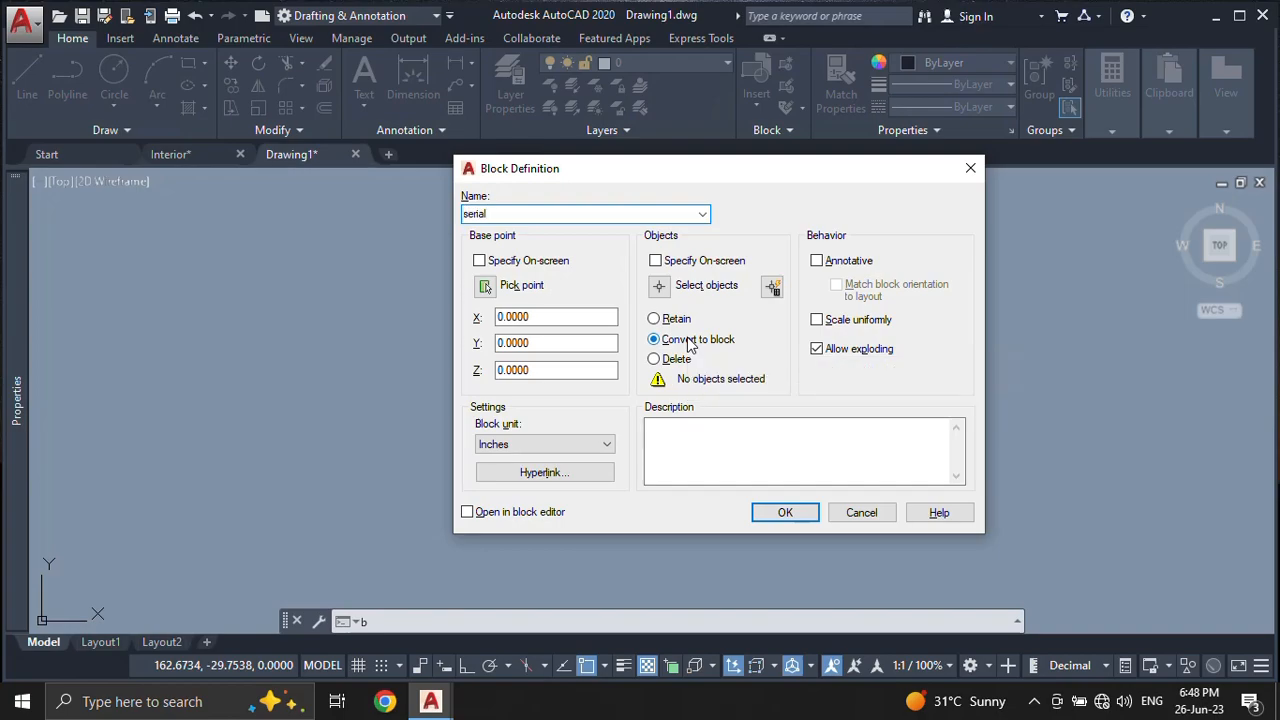
text( no)
click(660, 285)
click(894, 200)
click(461, 528)
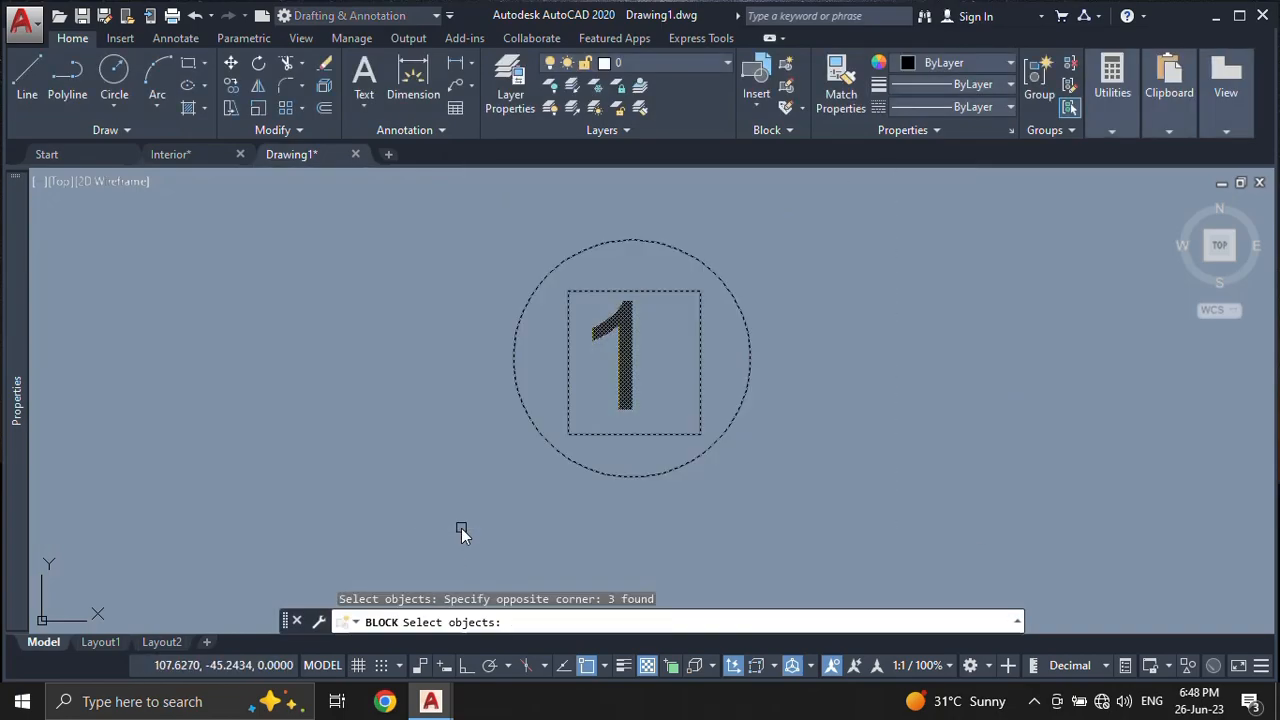
key(Return)
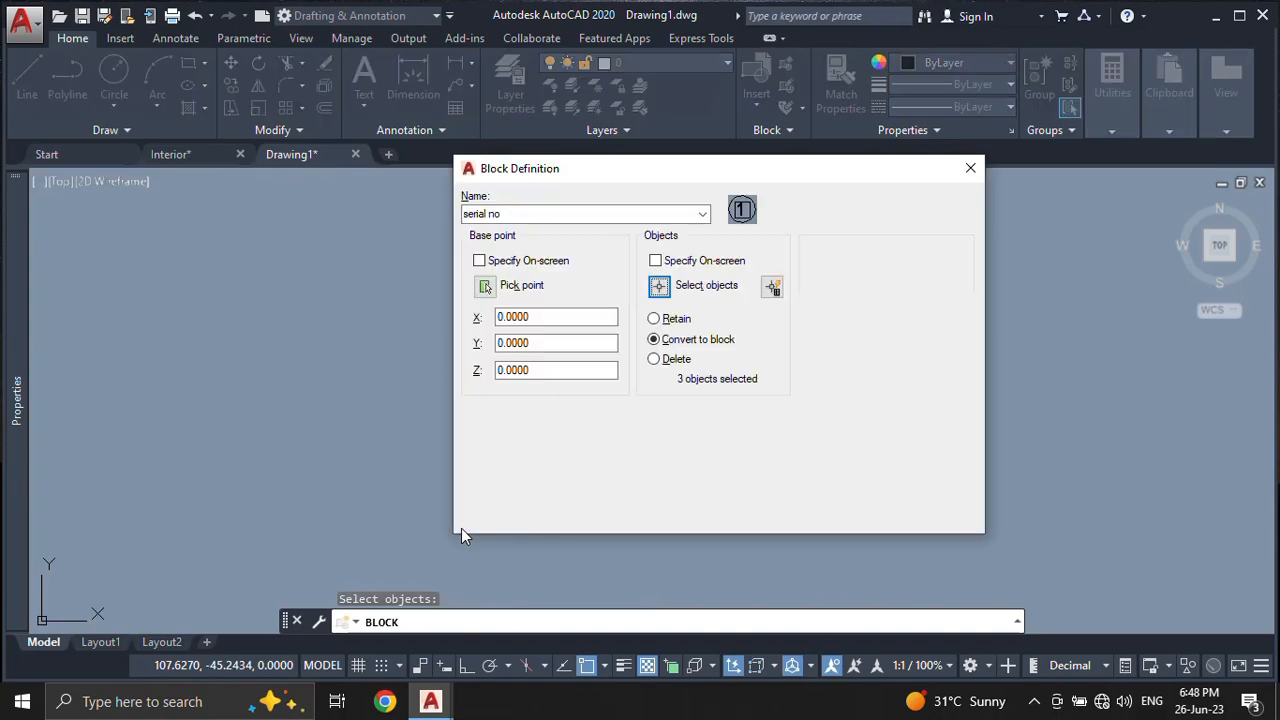
Step: Pick the center of the symbol as the insertion base point and create the block
click(485, 286)
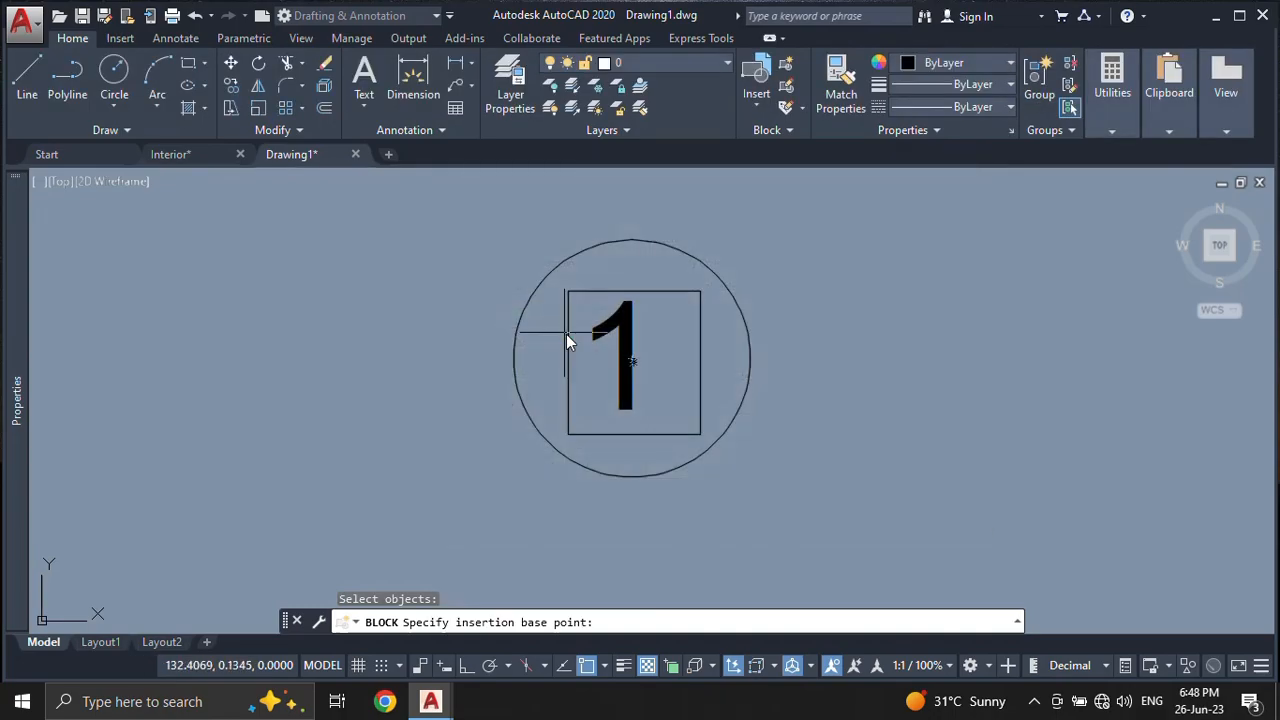
click(636, 365)
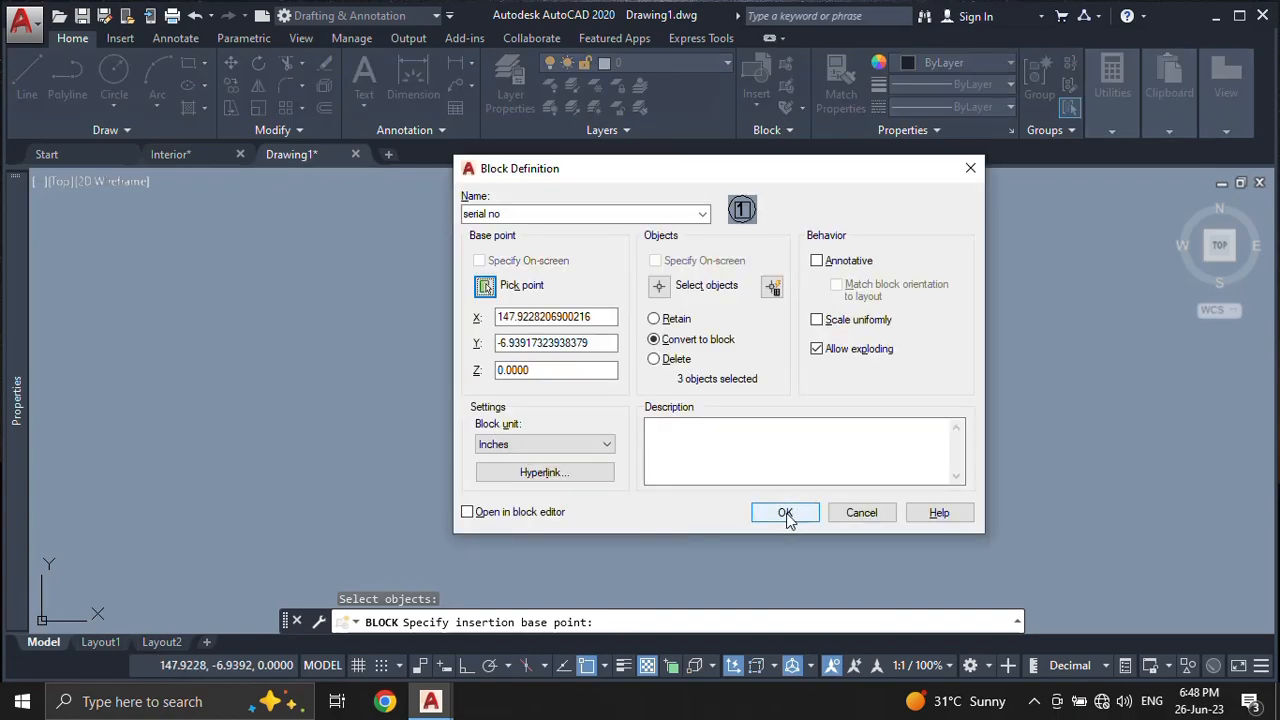
click(785, 513)
Step: Select the whole serial no block and copy it to the clipboard
mouse_move(617, 483)
middle_down()
mouse_move(471, 466)
mouse_move(408, 430)
middle_up()
scroll(470, 468, down, 4)
scroll(351, 347, up, 4)
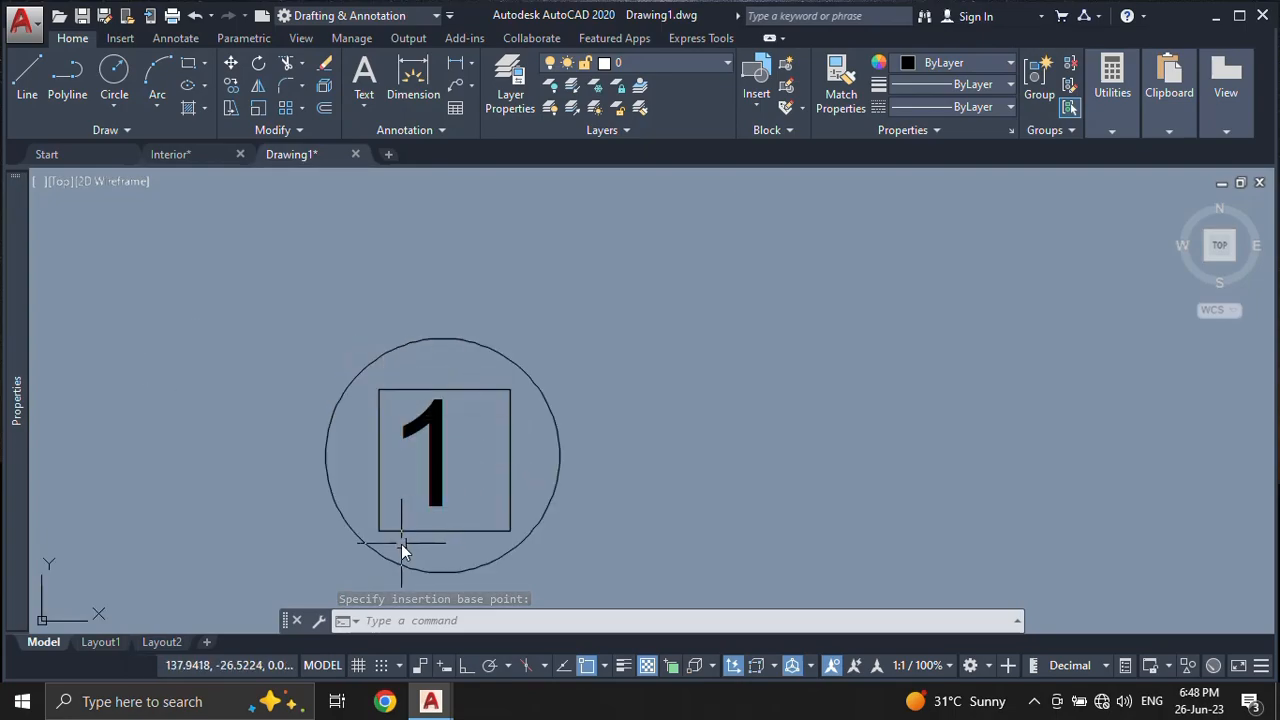
middle_drag(401, 544, 393, 454)
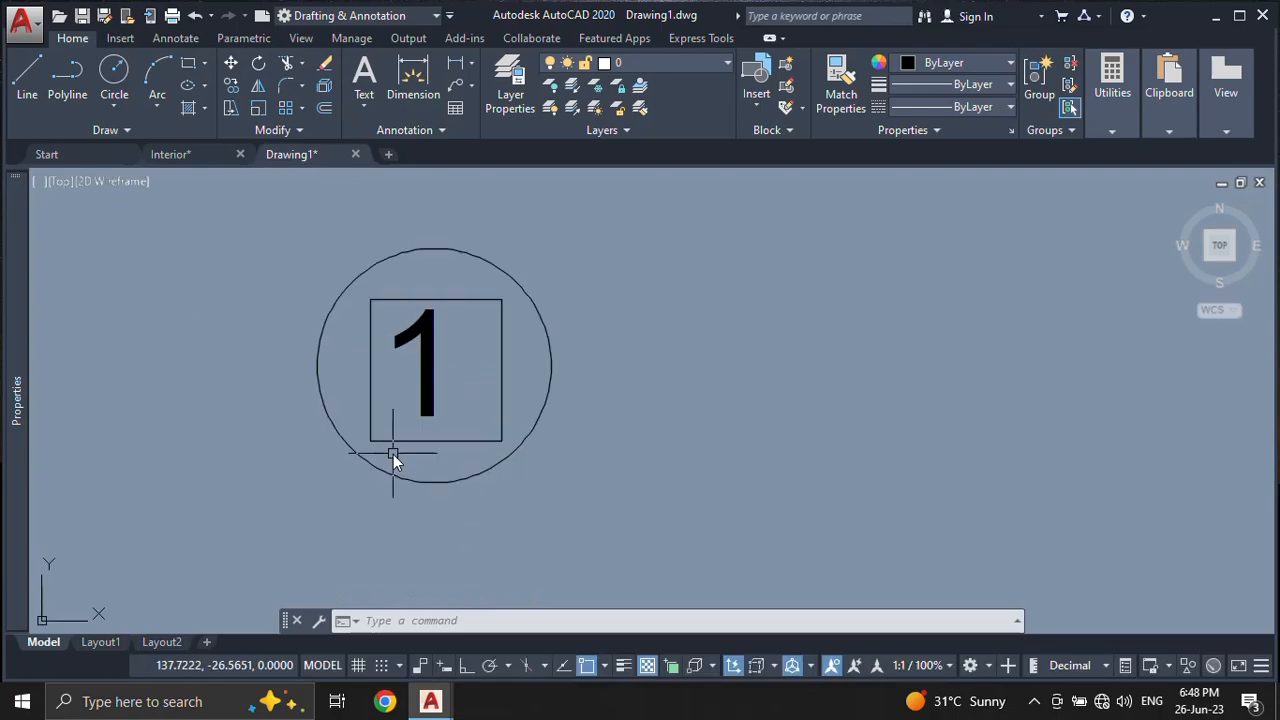
scroll(393, 454, down, 8)
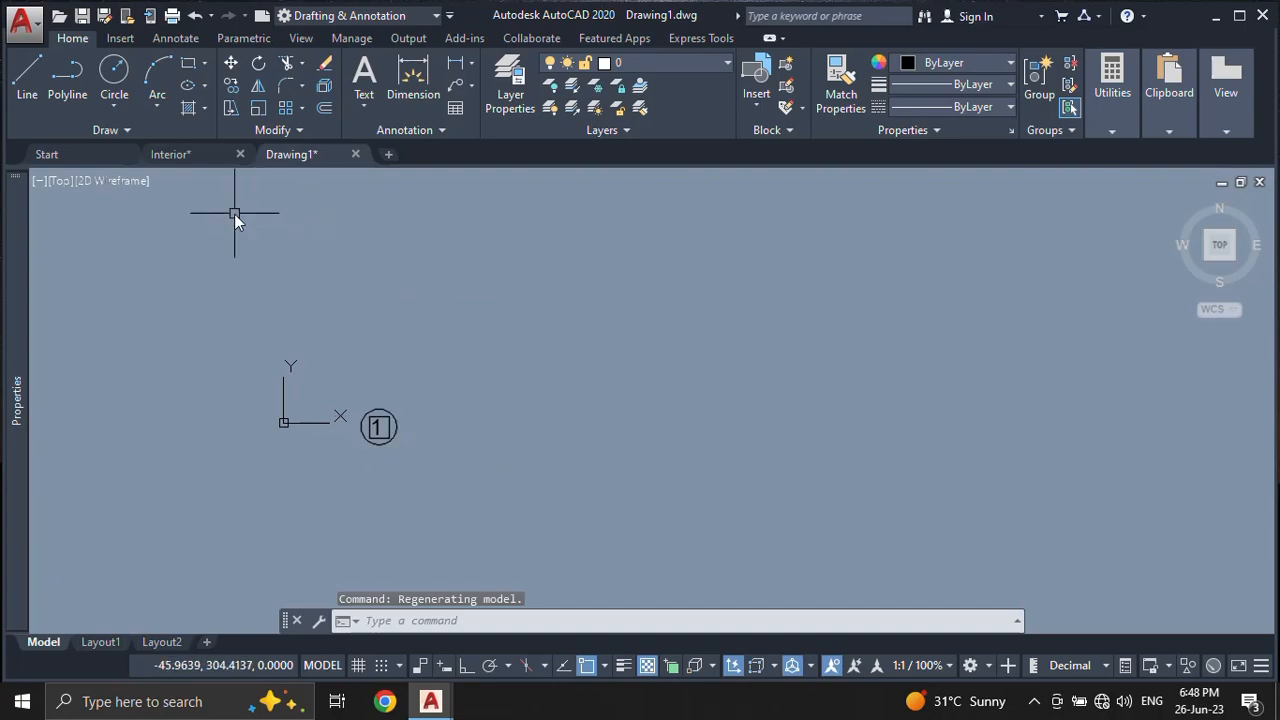
click(402, 330)
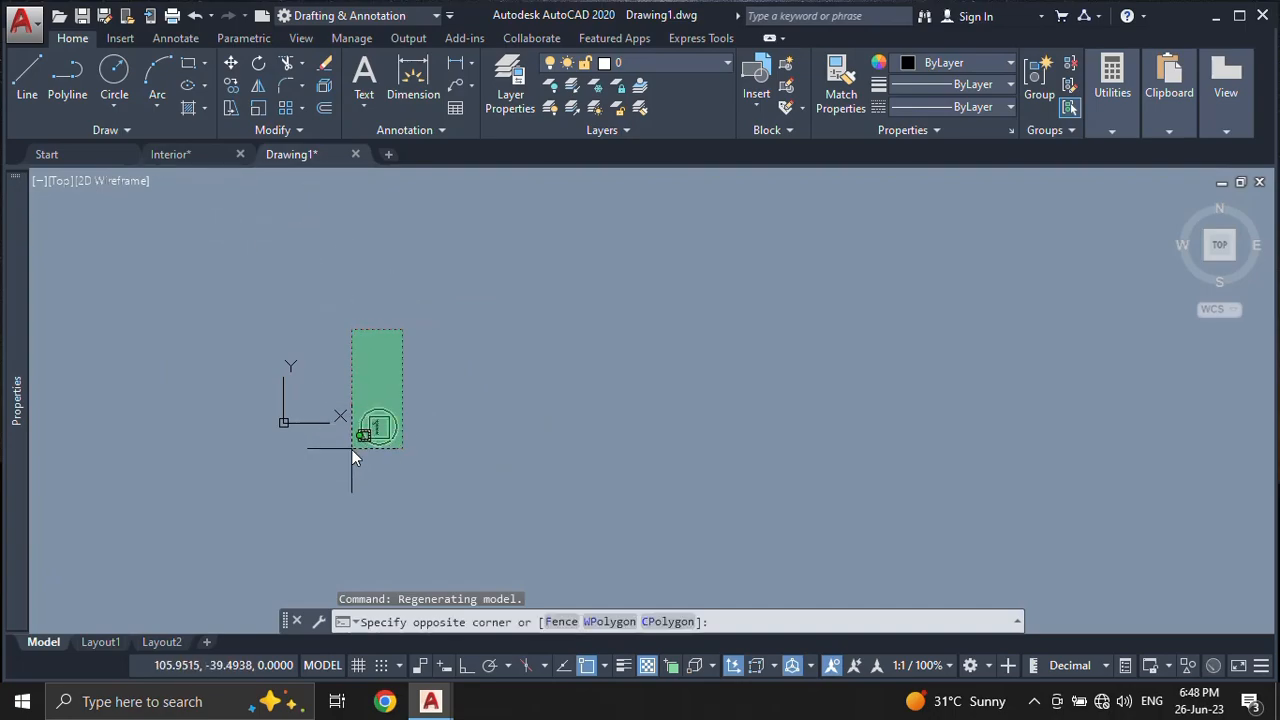
click(351, 449)
key(ctrl+c)
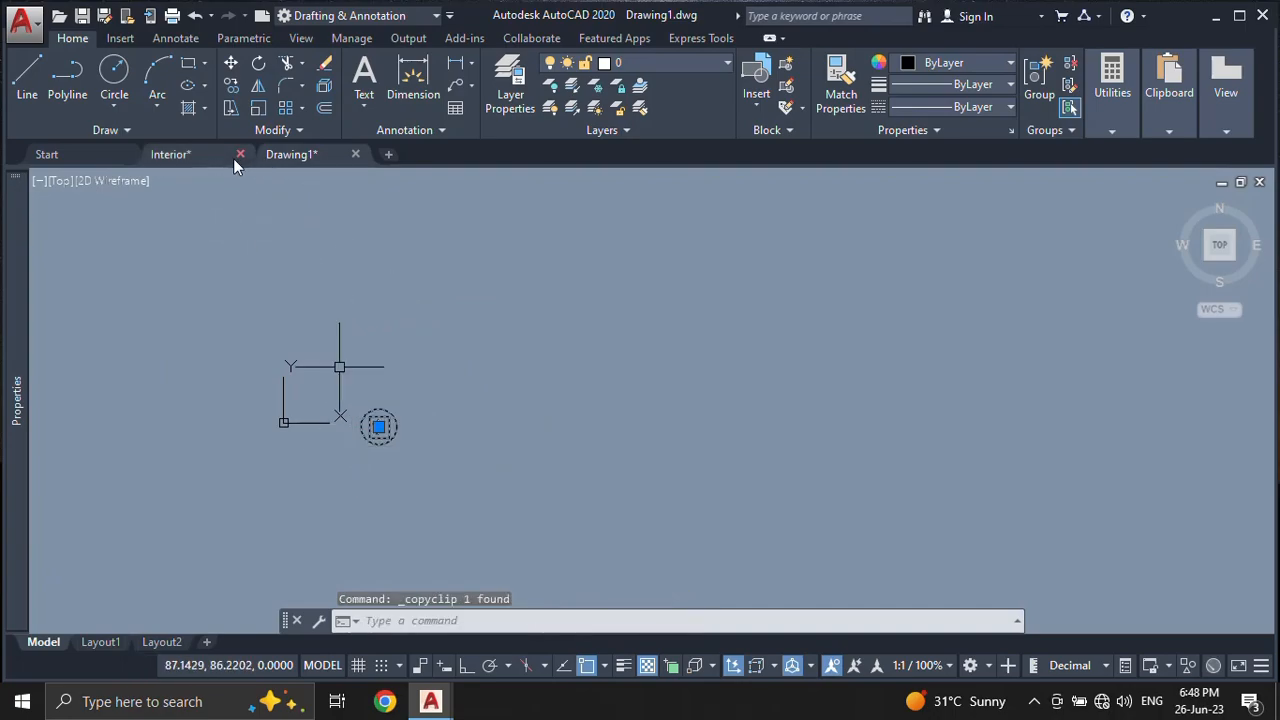
Step: Switch to the Interior drawing and paste the block into the T.V lounge, below the kitchen door
scroll(448, 381, down, 8)
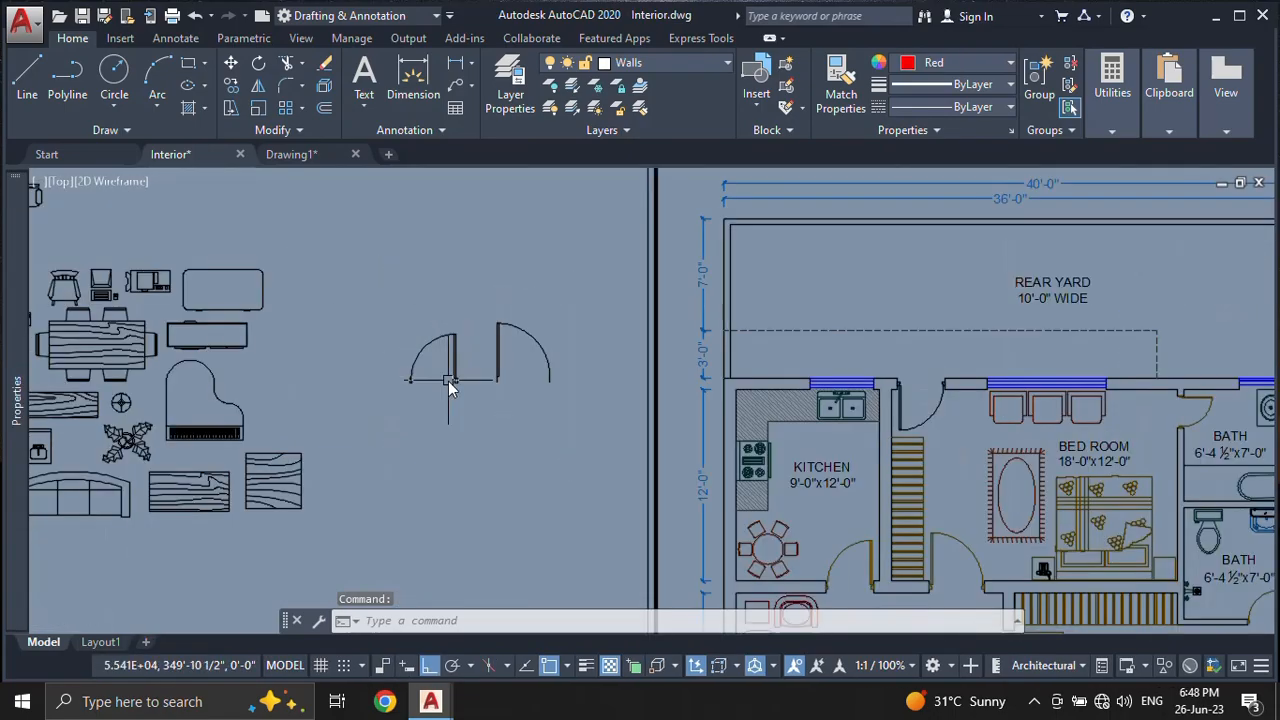
middle_drag(586, 416, 535, 354)
middle_drag(696, 430, 617, 295)
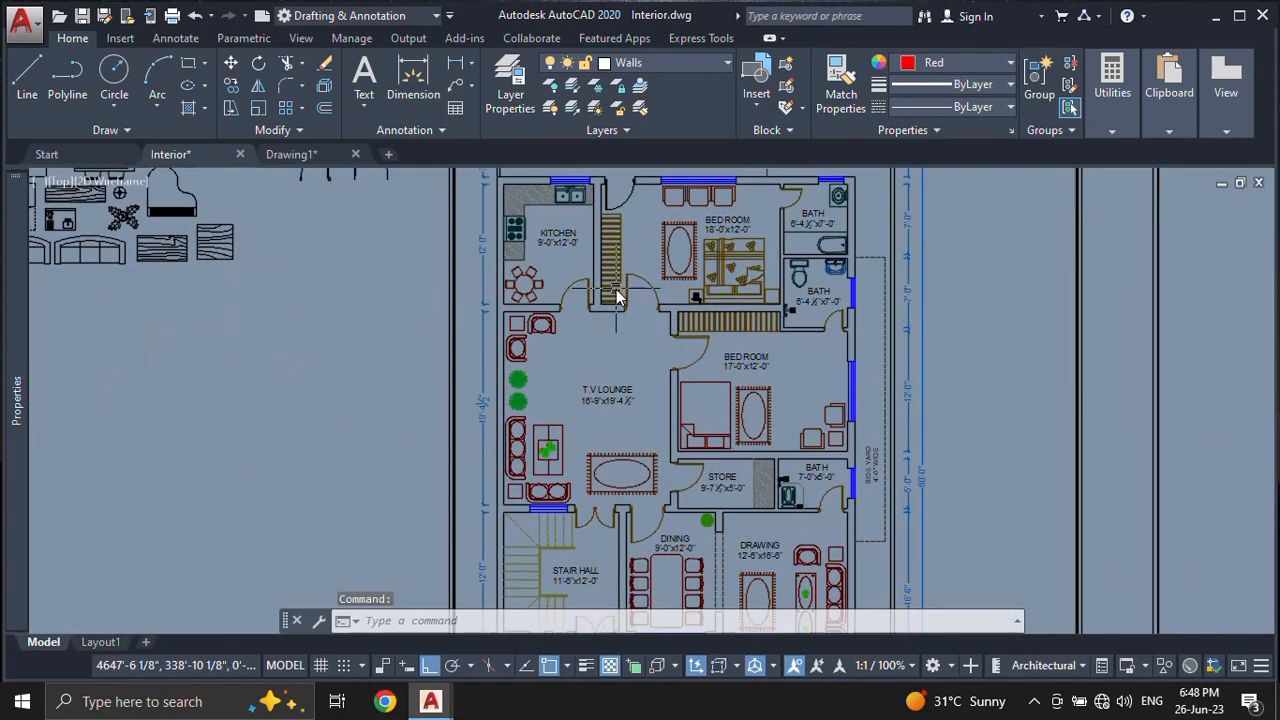
scroll(625, 290, up, 2)
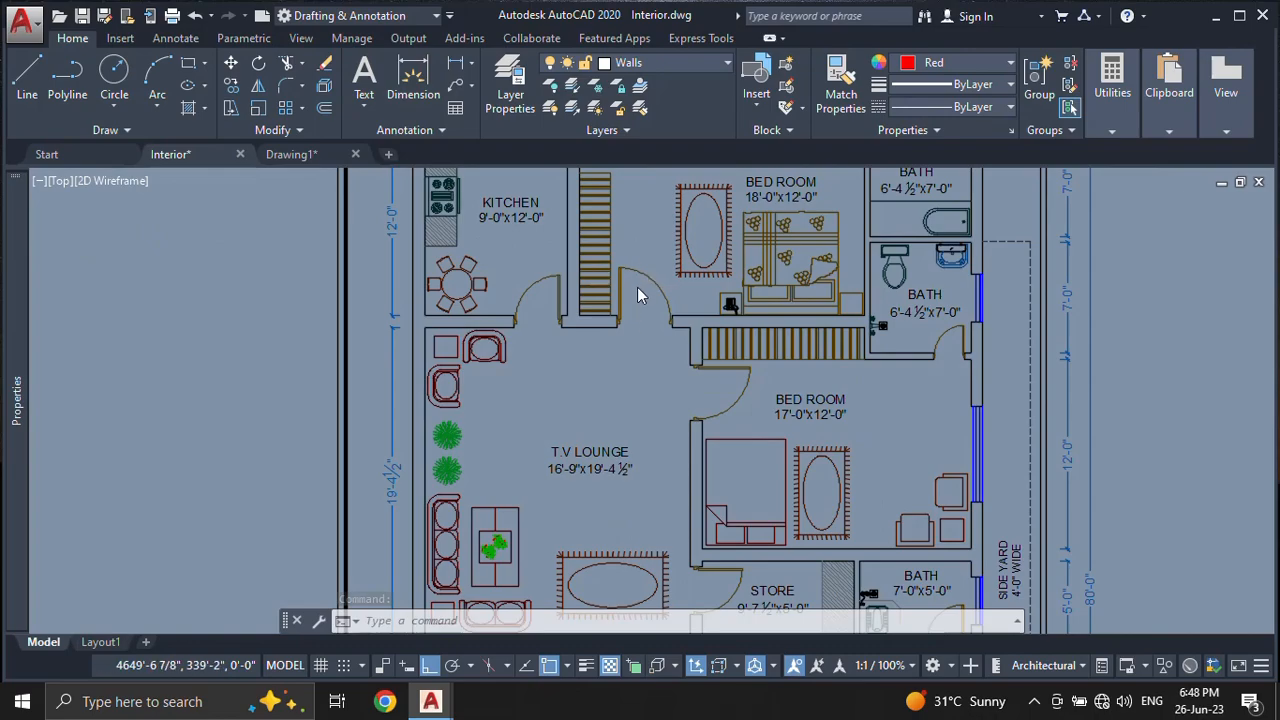
key(ctrl+v)
click(530, 411)
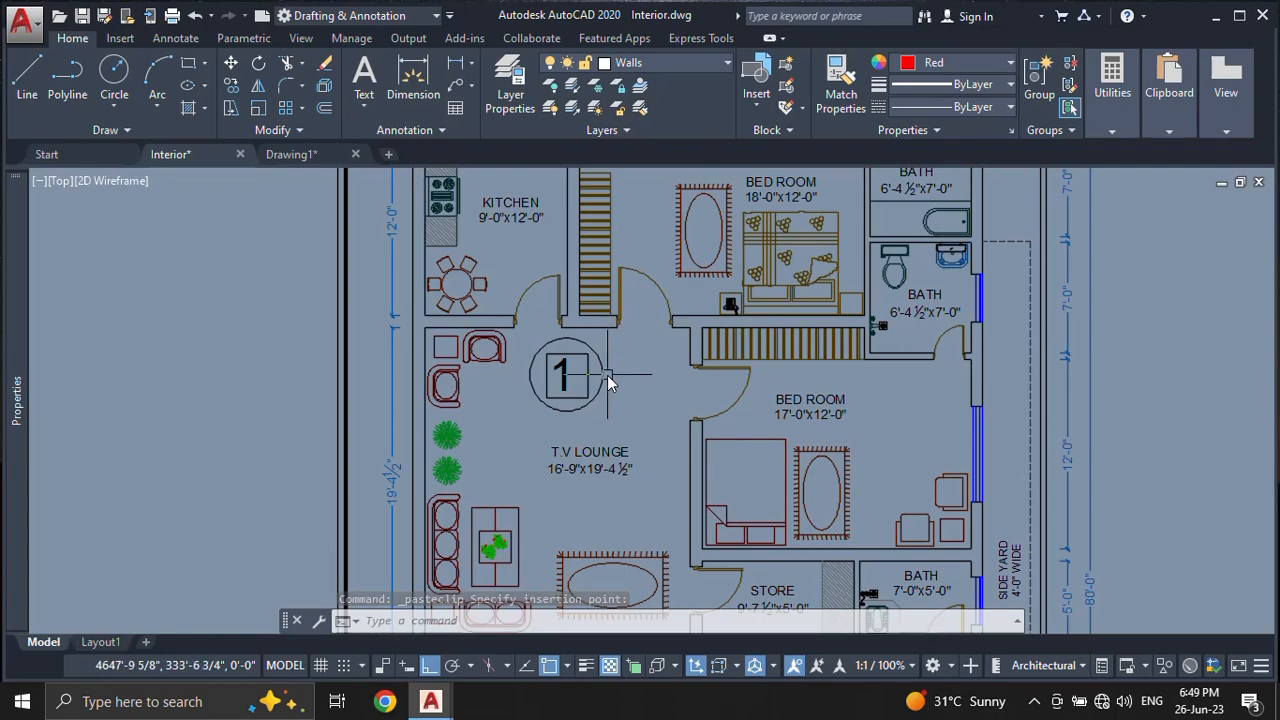
Step: Scale the pasted serial number block by a factor of 0.5 about a point near its center
text(sc)
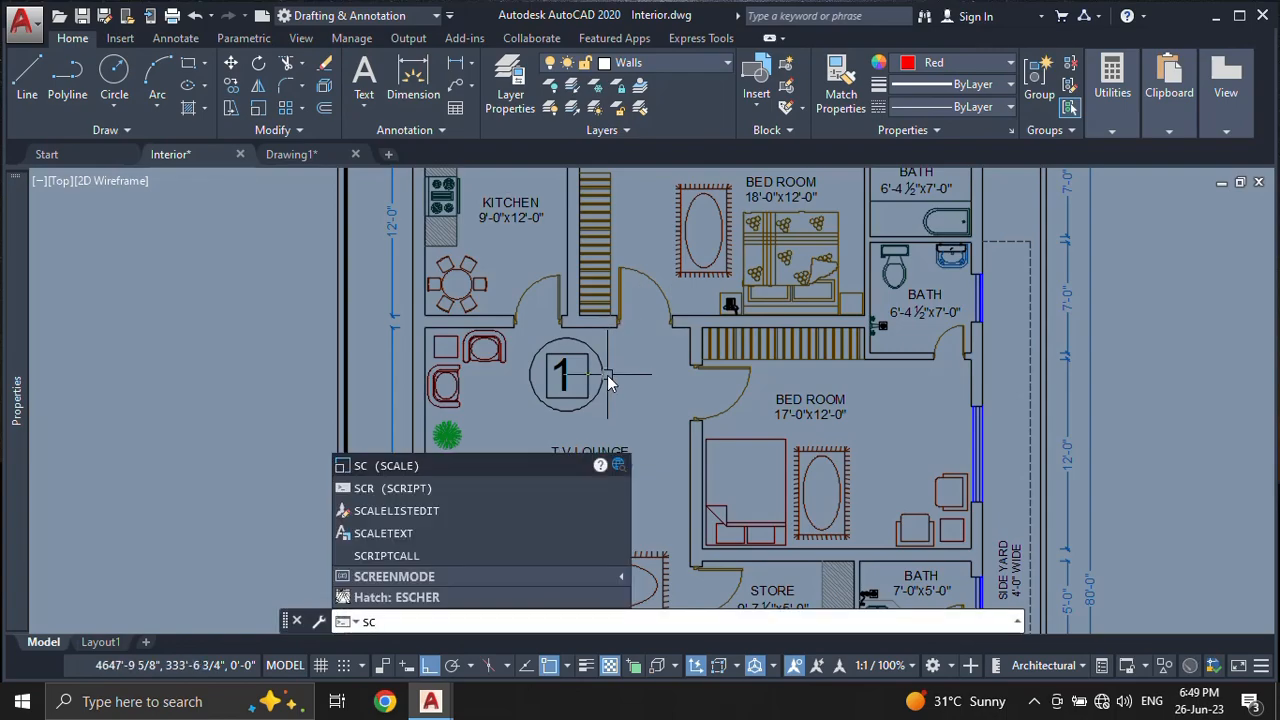
key(Return)
scroll(607, 380, up, 4)
click(625, 389)
click(545, 350)
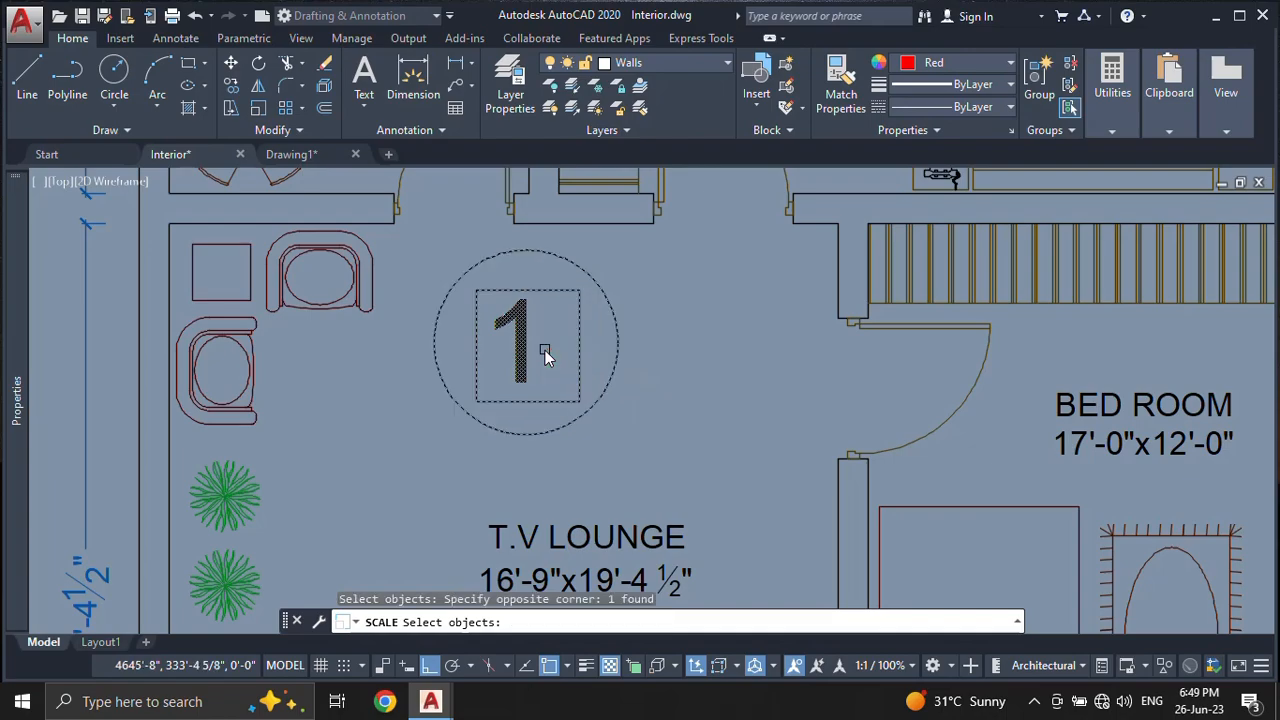
key(Return)
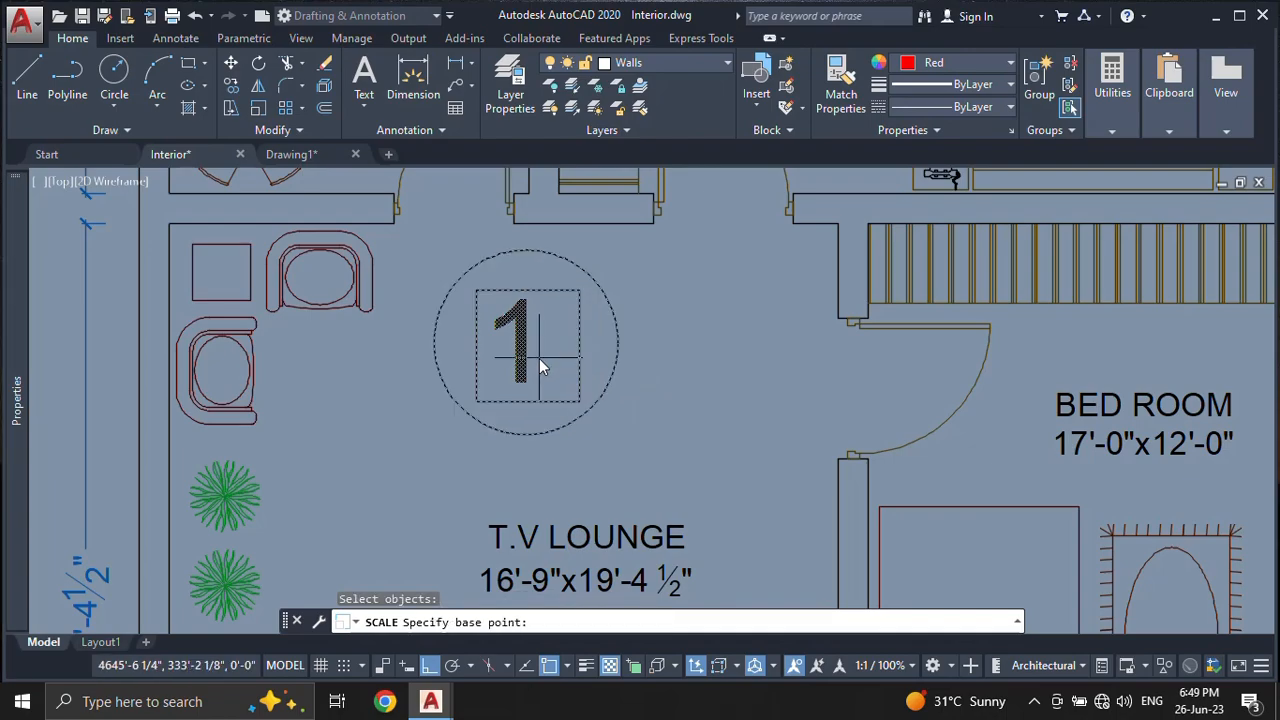
click(539, 364)
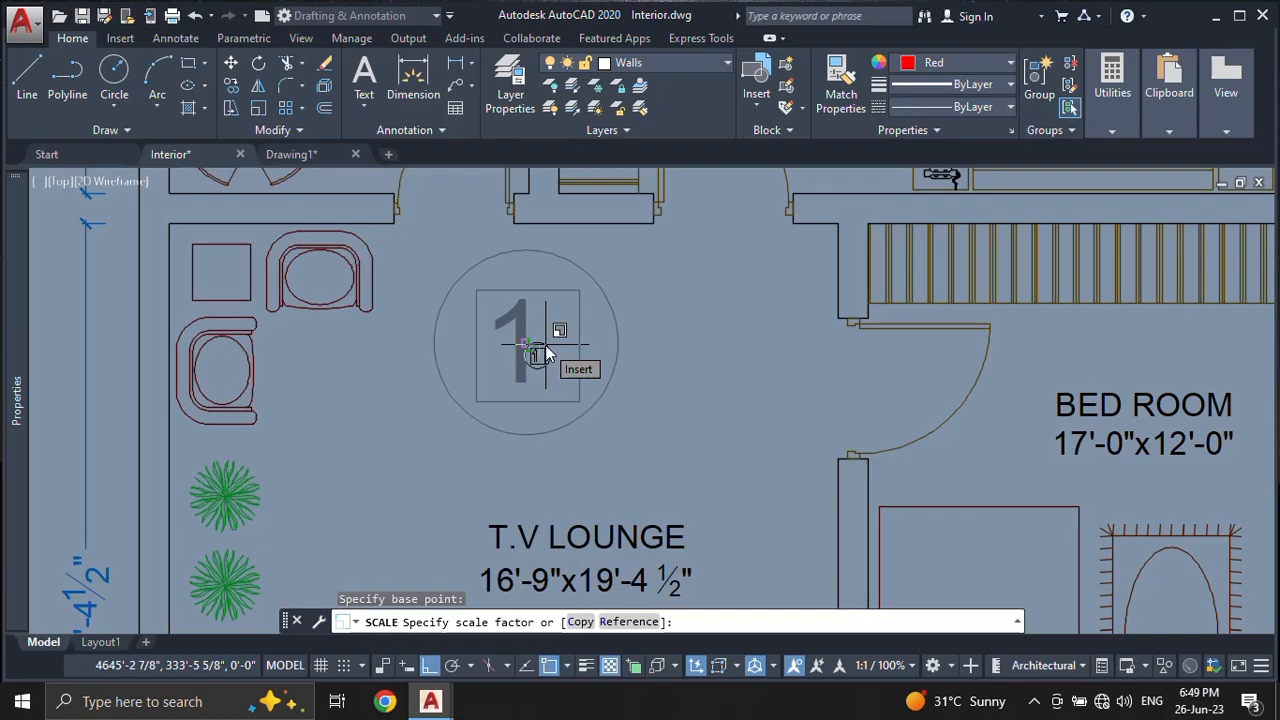
text(.5)
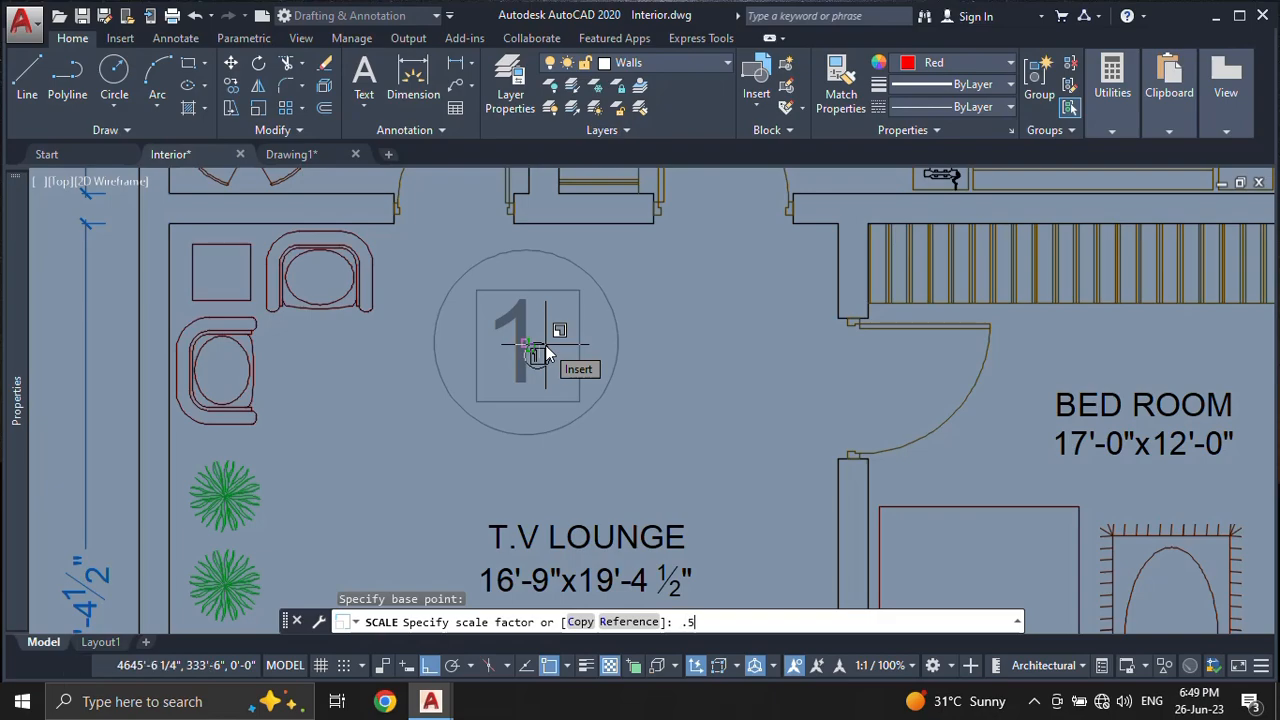
key(Return)
Step: Scale the serial number block again by a factor of 0.2 about its center
key(Return)
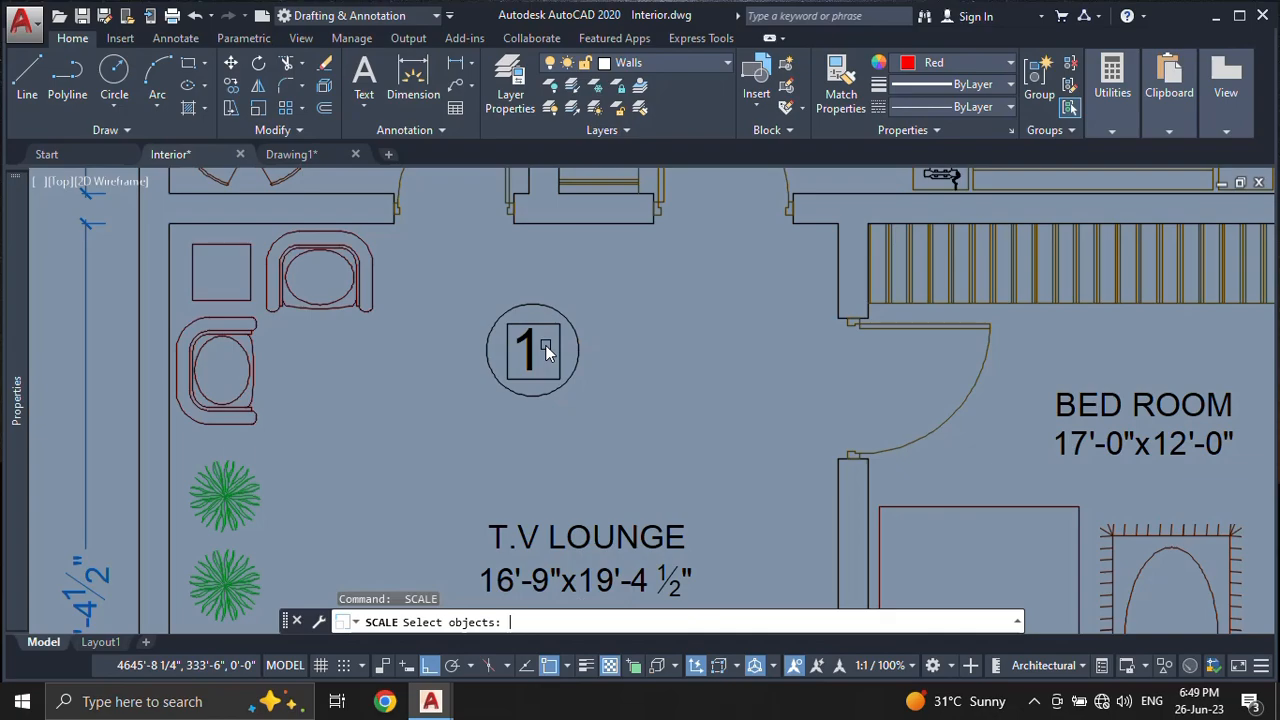
click(589, 395)
click(531, 337)
key(Return)
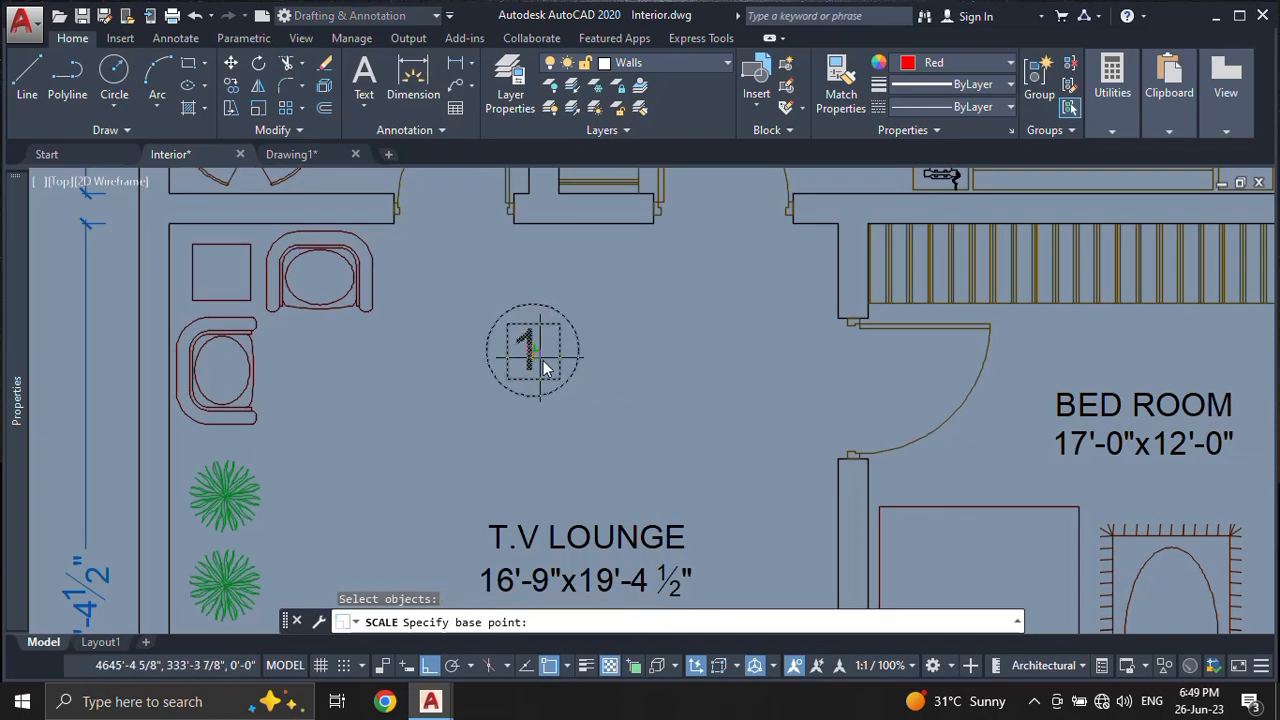
click(533, 350)
text(.)
key(Return)
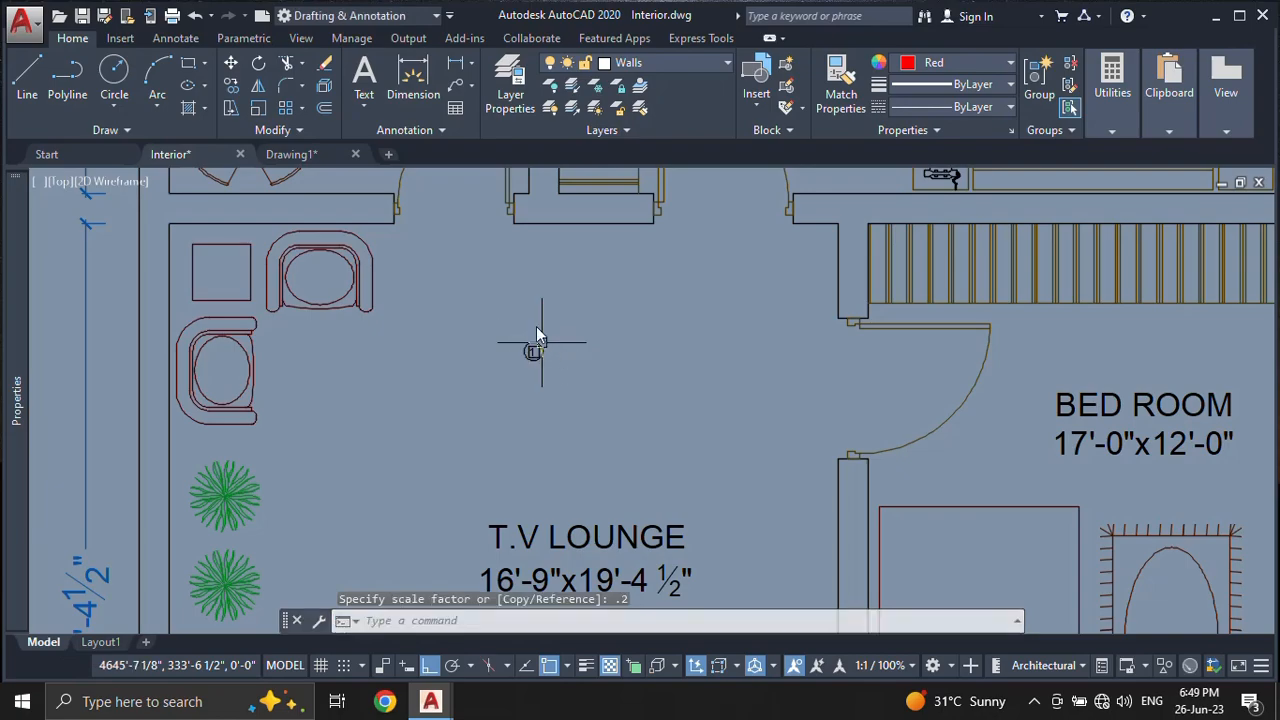
Step: Move the small serial number block into the kitchen door opening, with Ortho turned off
click(446, 376)
text(m)
key(Return)
click(608, 342)
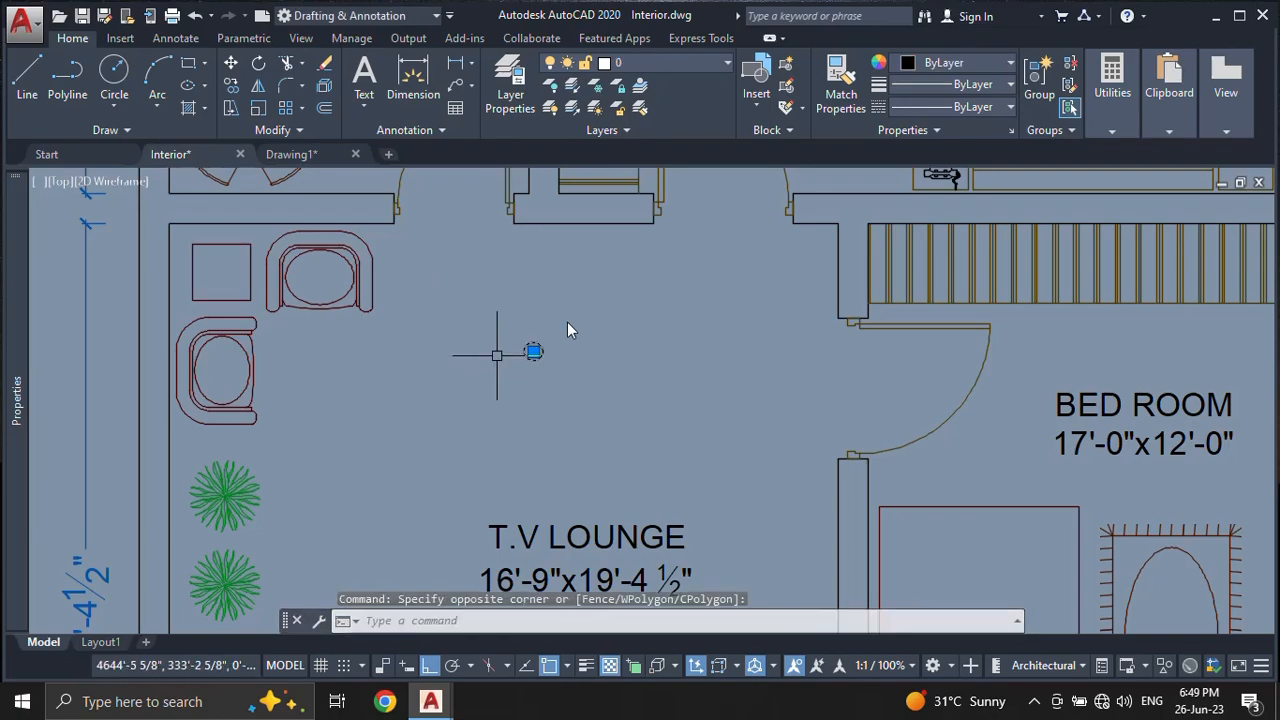
key(F8)
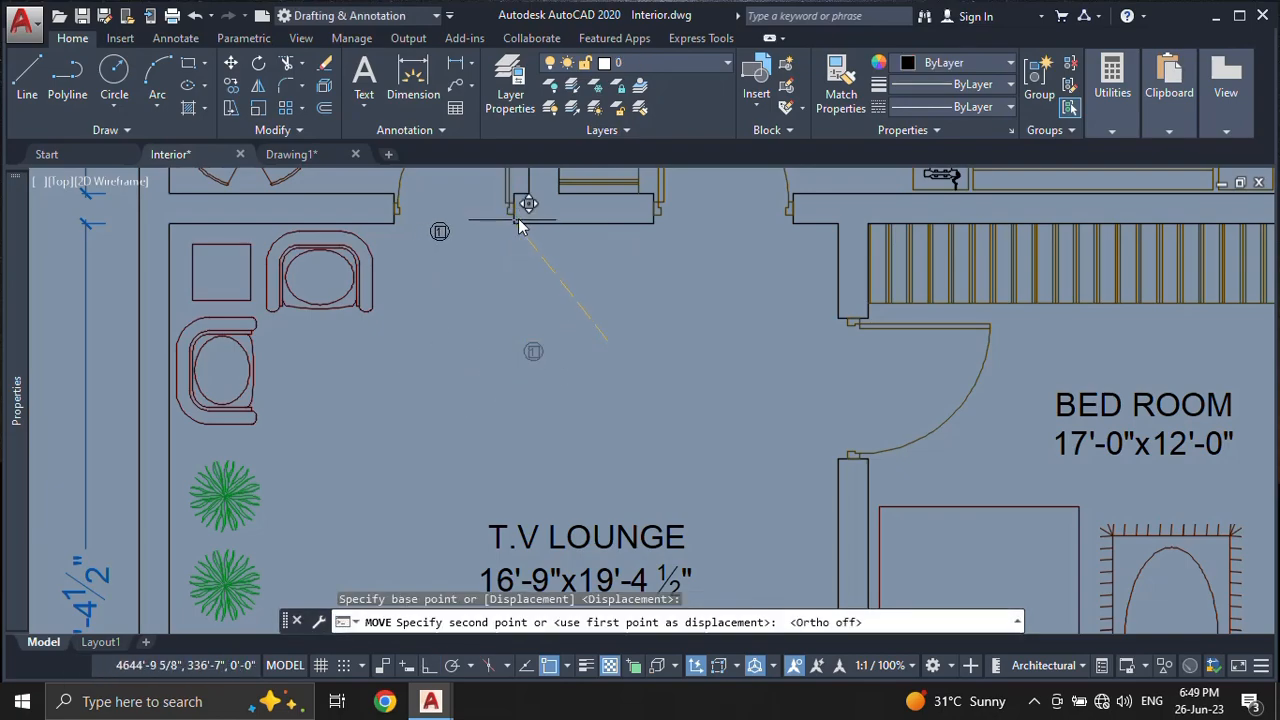
click(524, 207)
middle_drag(546, 266, 627, 429)
scroll(556, 399, up, 6)
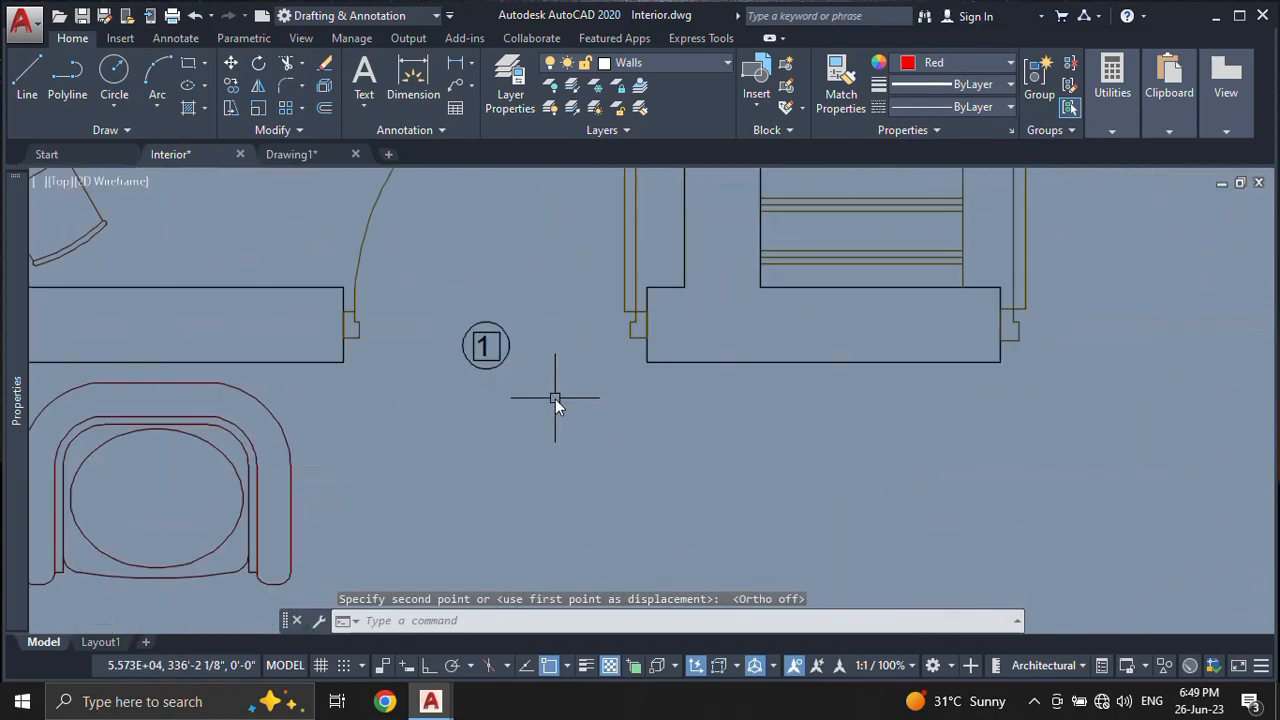
Step: Copy the serial number block from the kitchen door opening into the next door opening beyond the stairs
middle_drag(460, 345, 469, 348)
scroll(469, 348, down, 3)
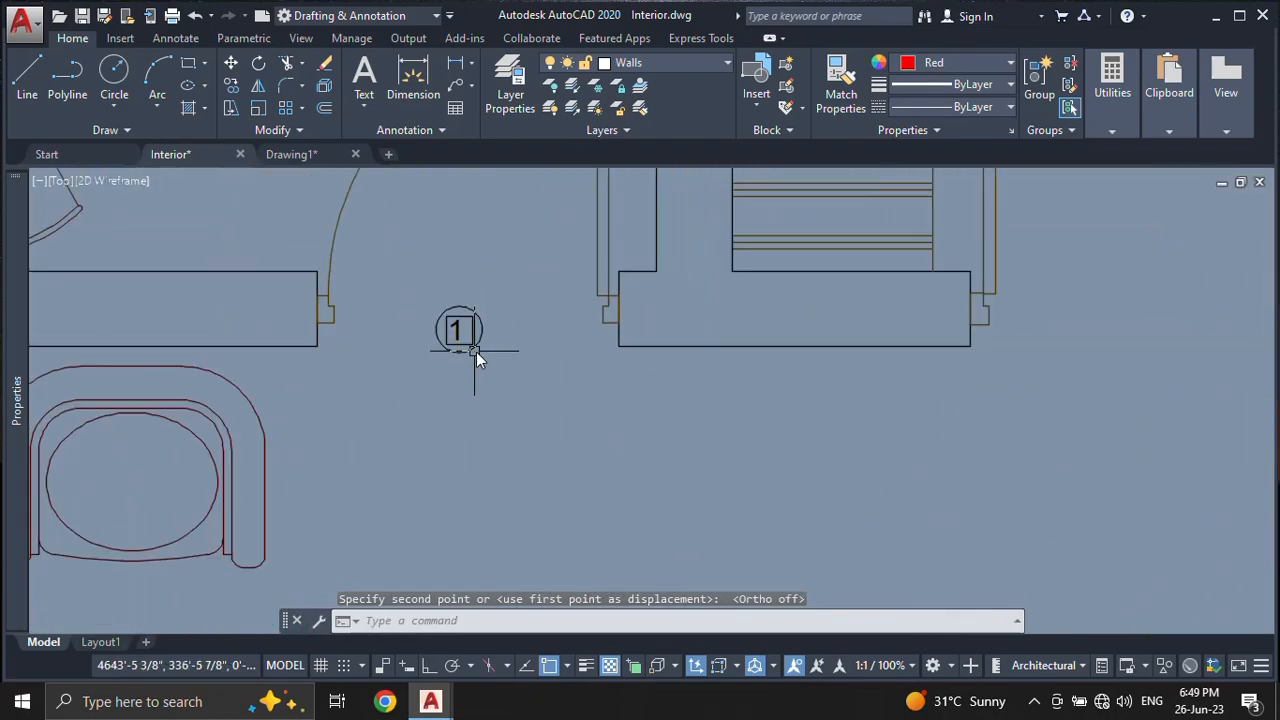
scroll(492, 352, down, 1)
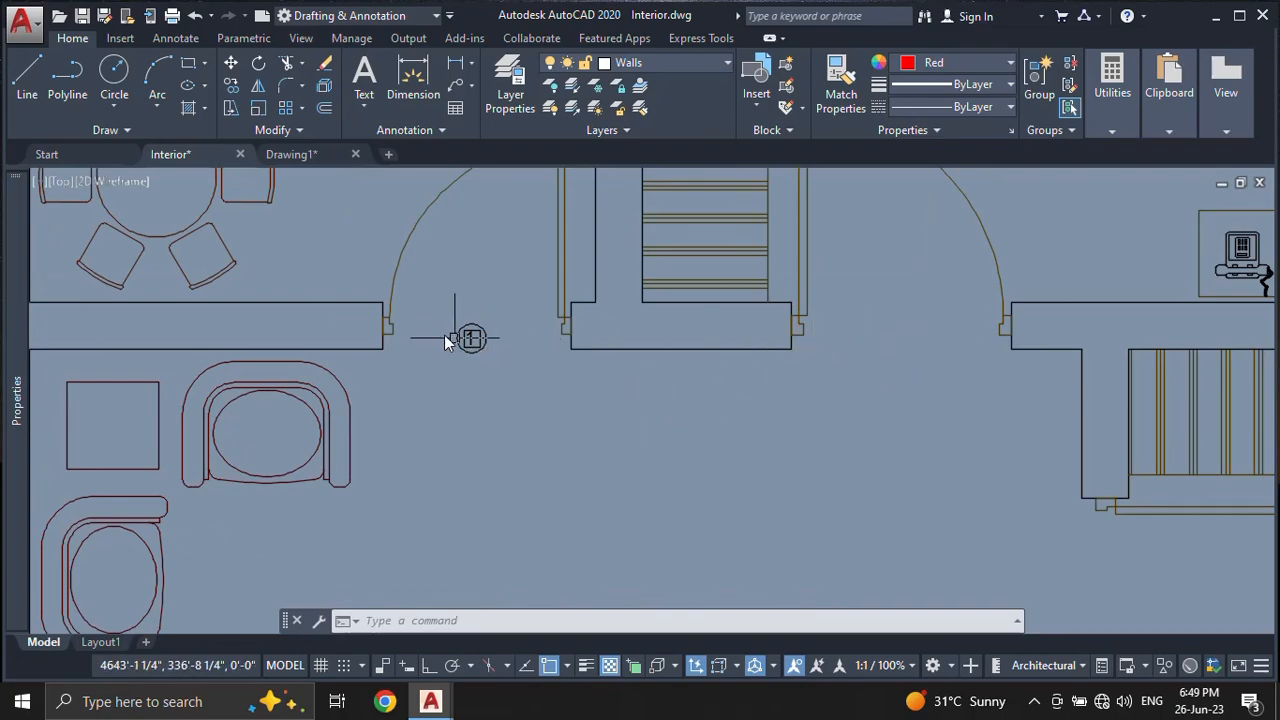
scroll(446, 341, up, 2)
scroll(492, 363, up, 2)
click(494, 358)
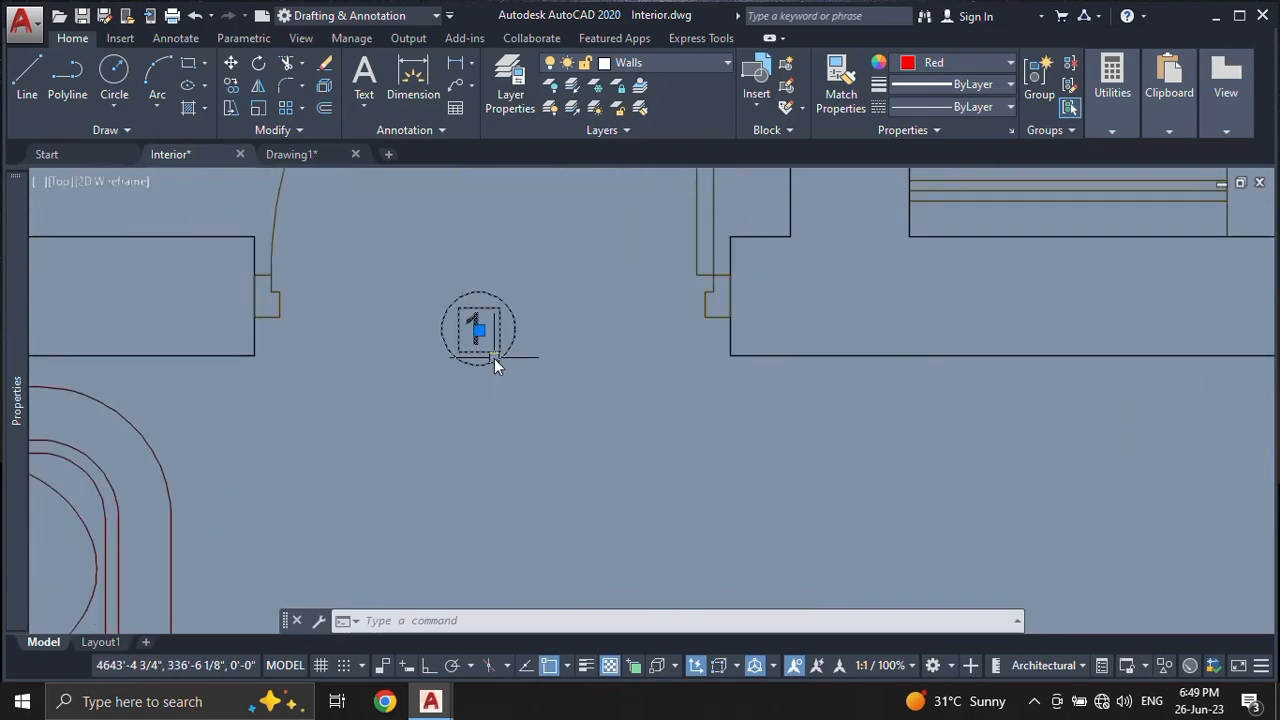
text(co)
key(Return)
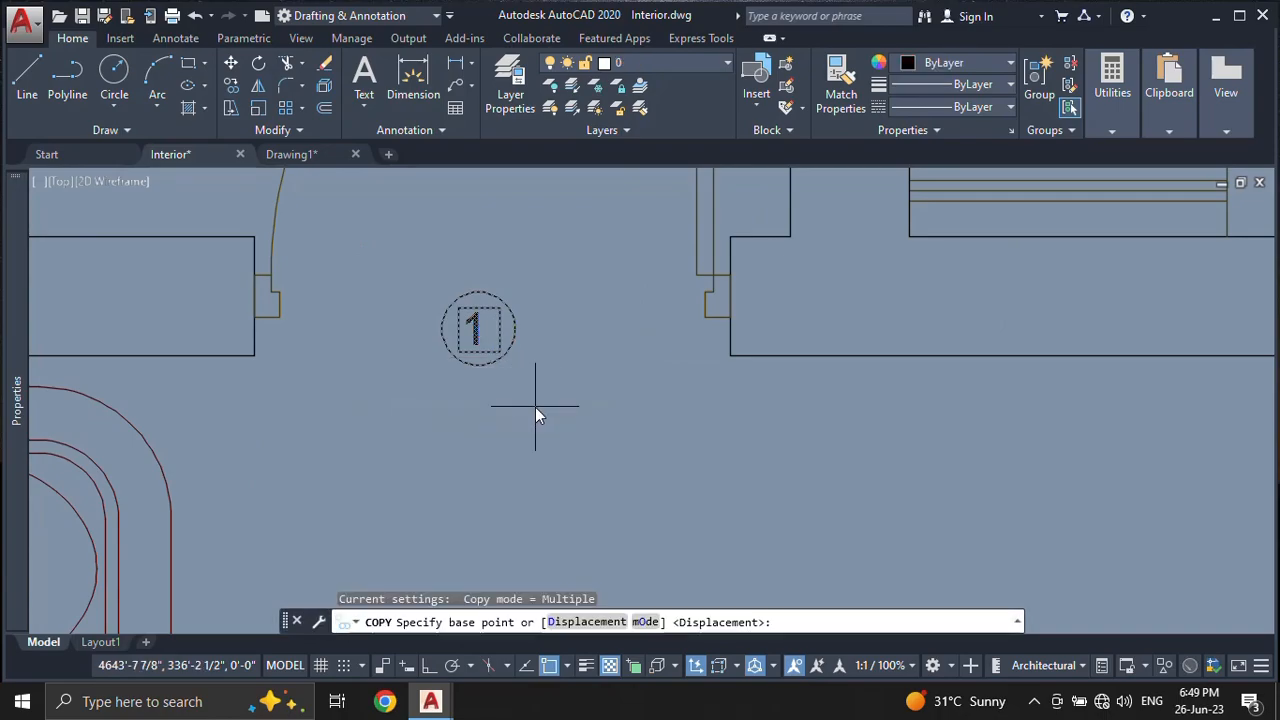
click(535, 407)
middle_drag(914, 429, 548, 420)
middle_drag(986, 417, 680, 424)
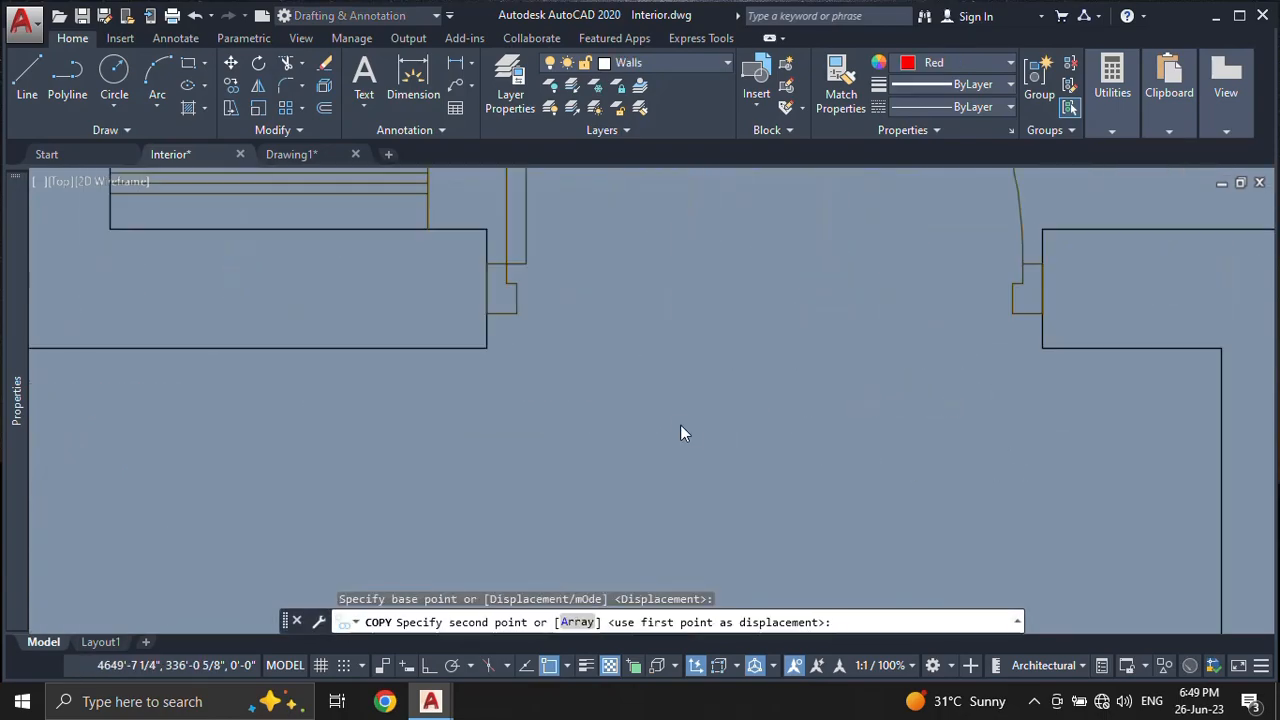
click(841, 372)
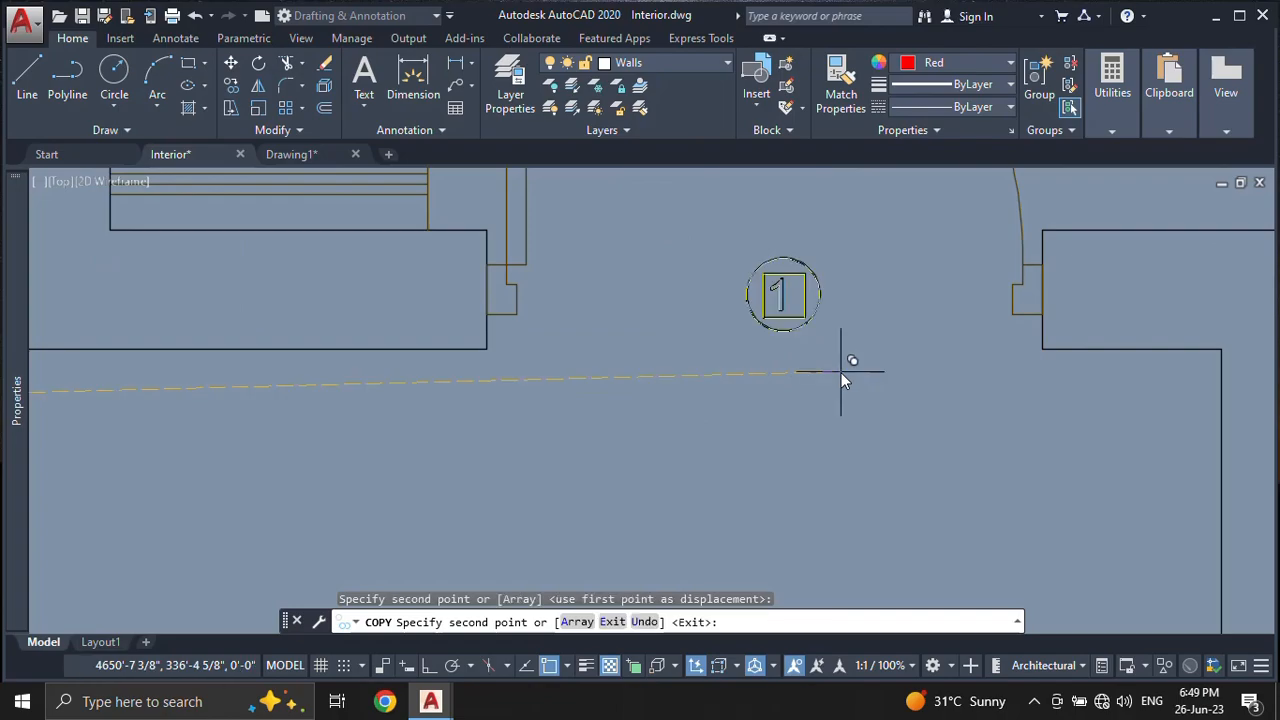
key(Escape)
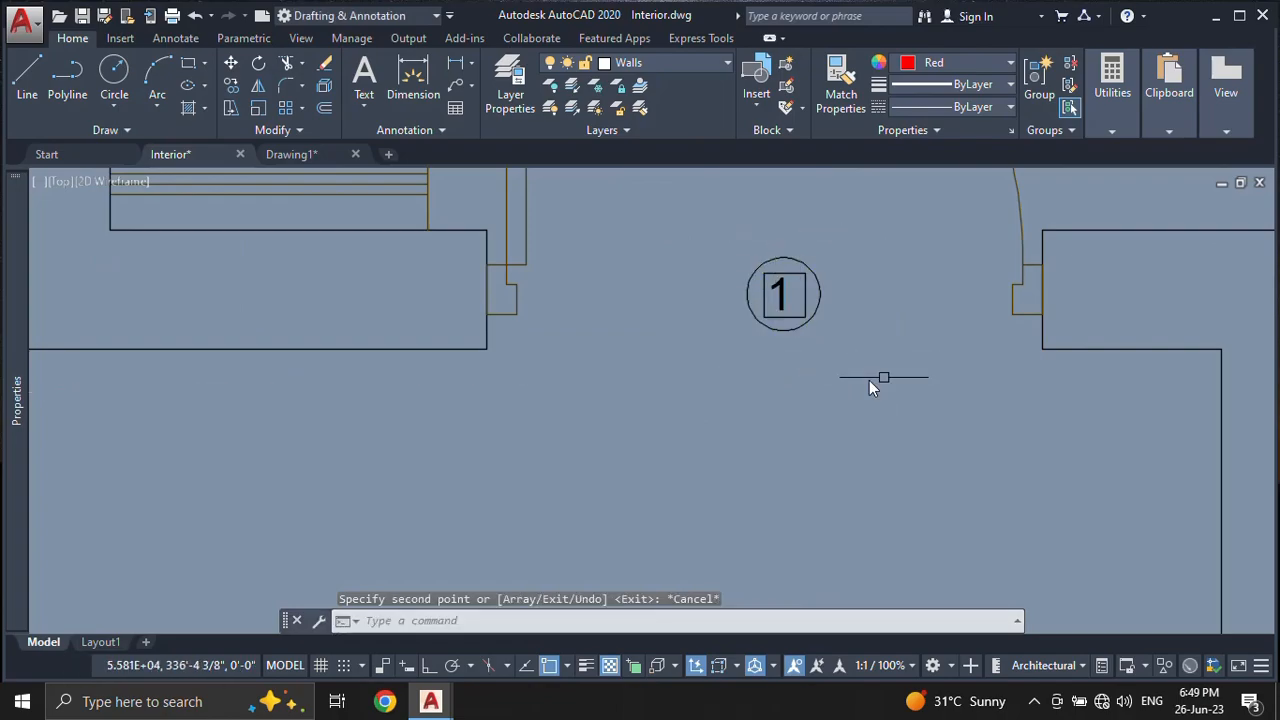
Step: Open the serial no block definition for editing from the copied block beyond the stairs
scroll(842, 381, down, 2)
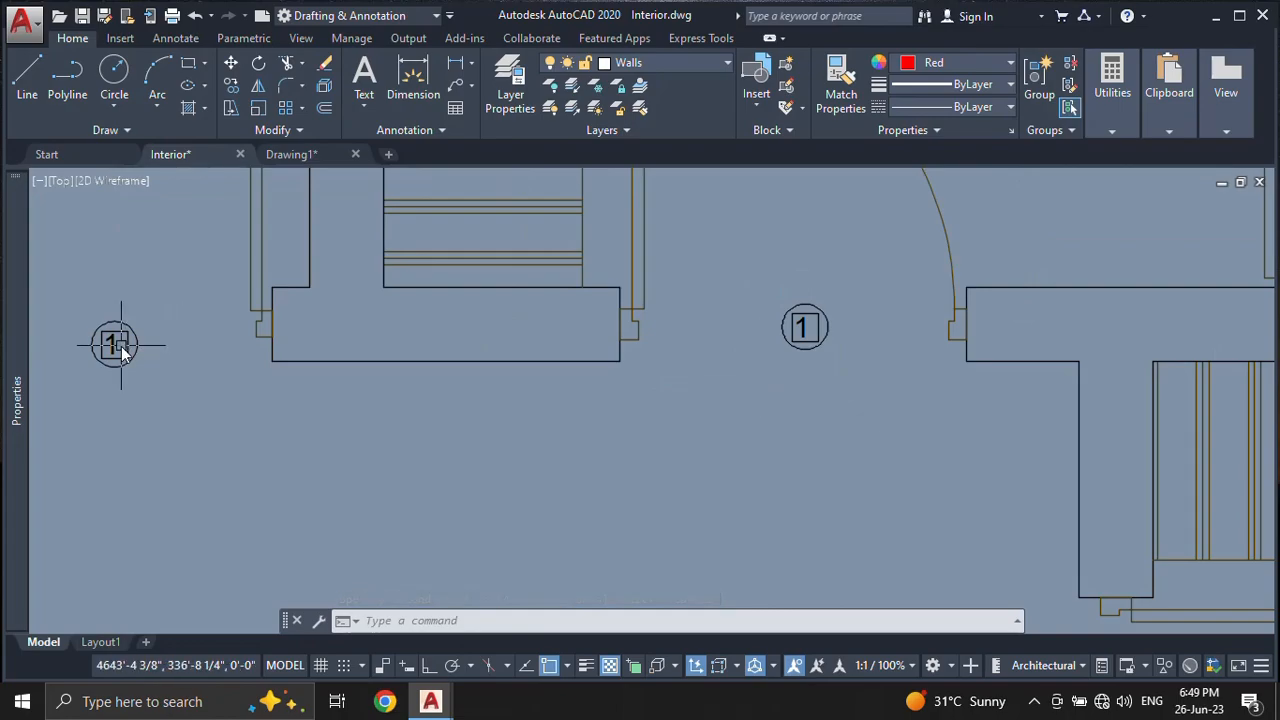
scroll(792, 343, up, 2)
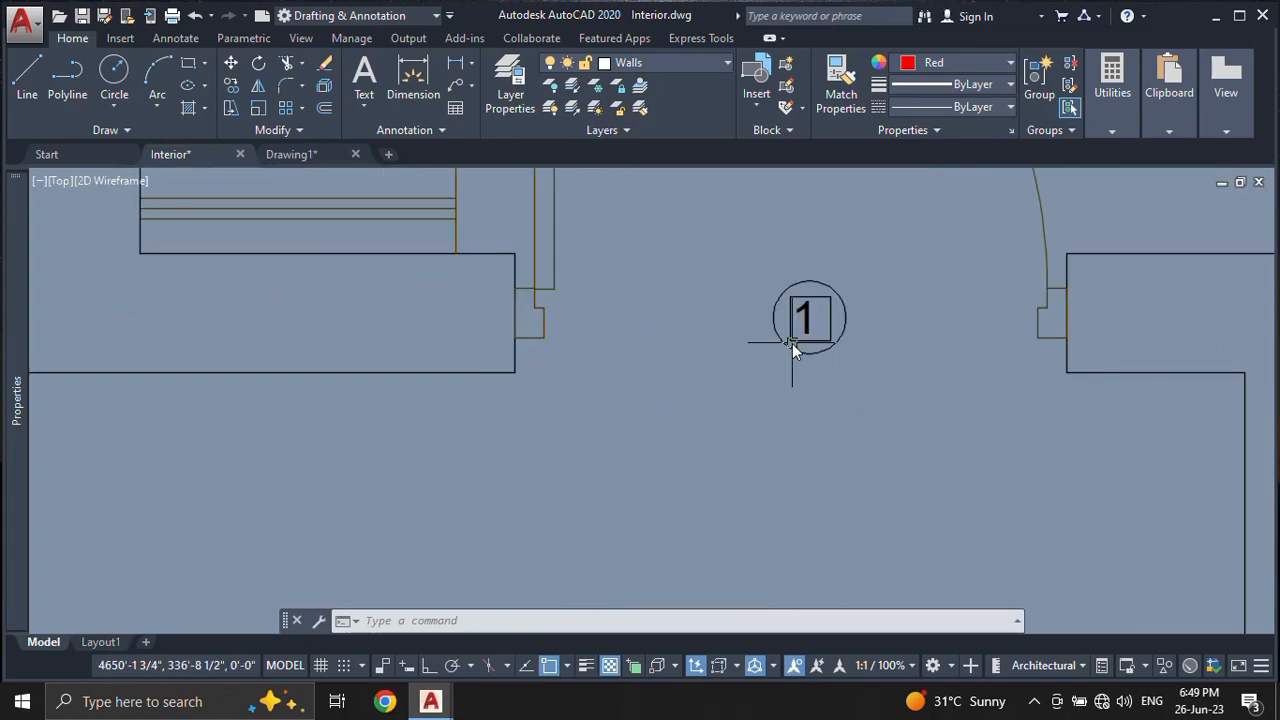
click(792, 343)
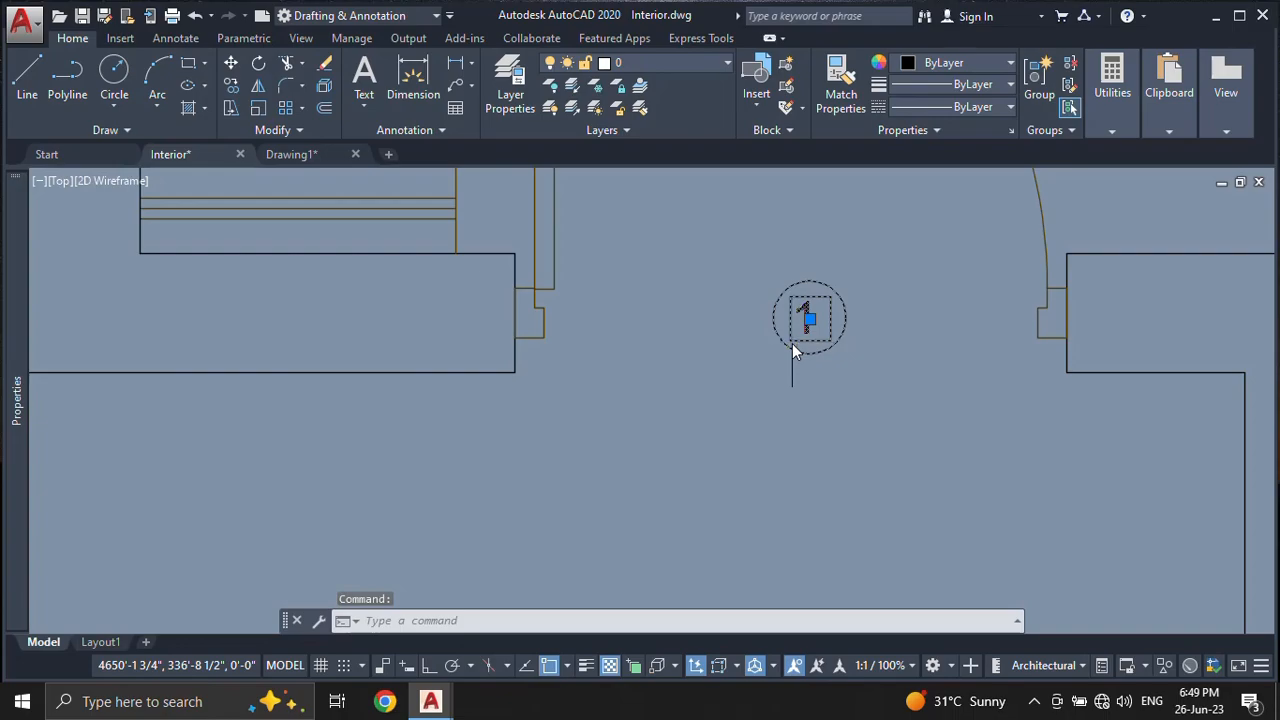
double_click(792, 343)
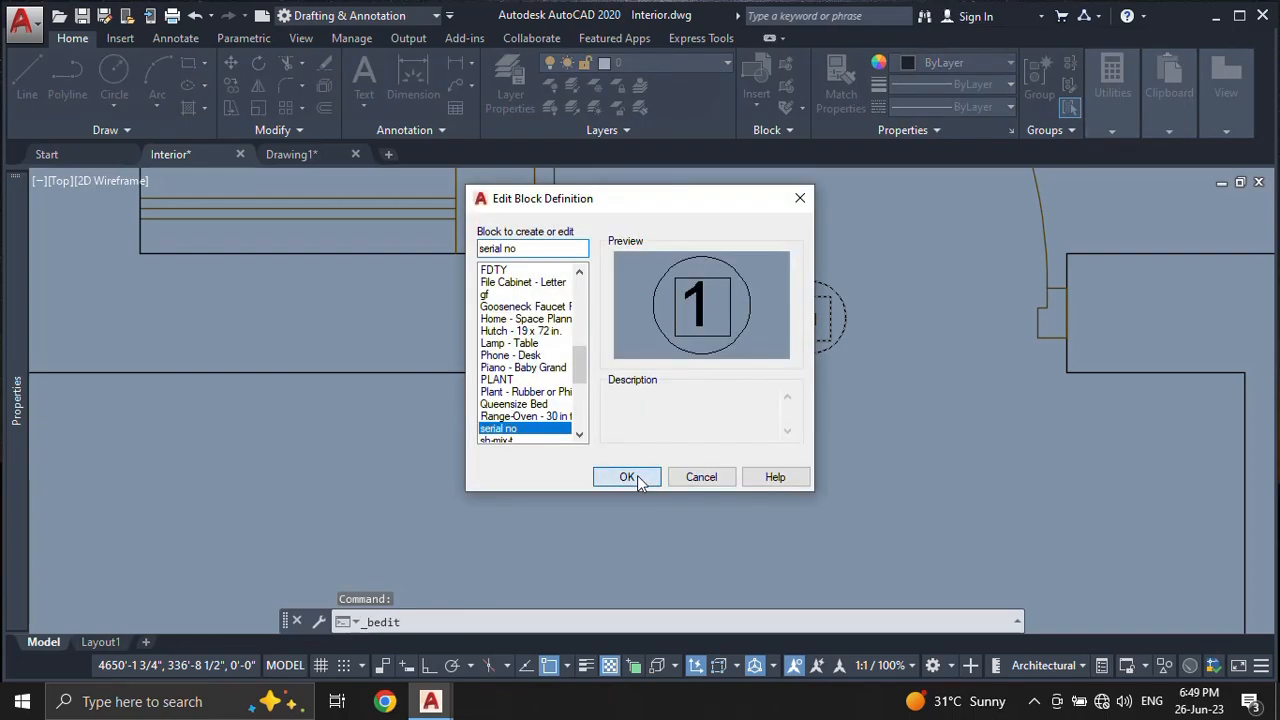
click(627, 477)
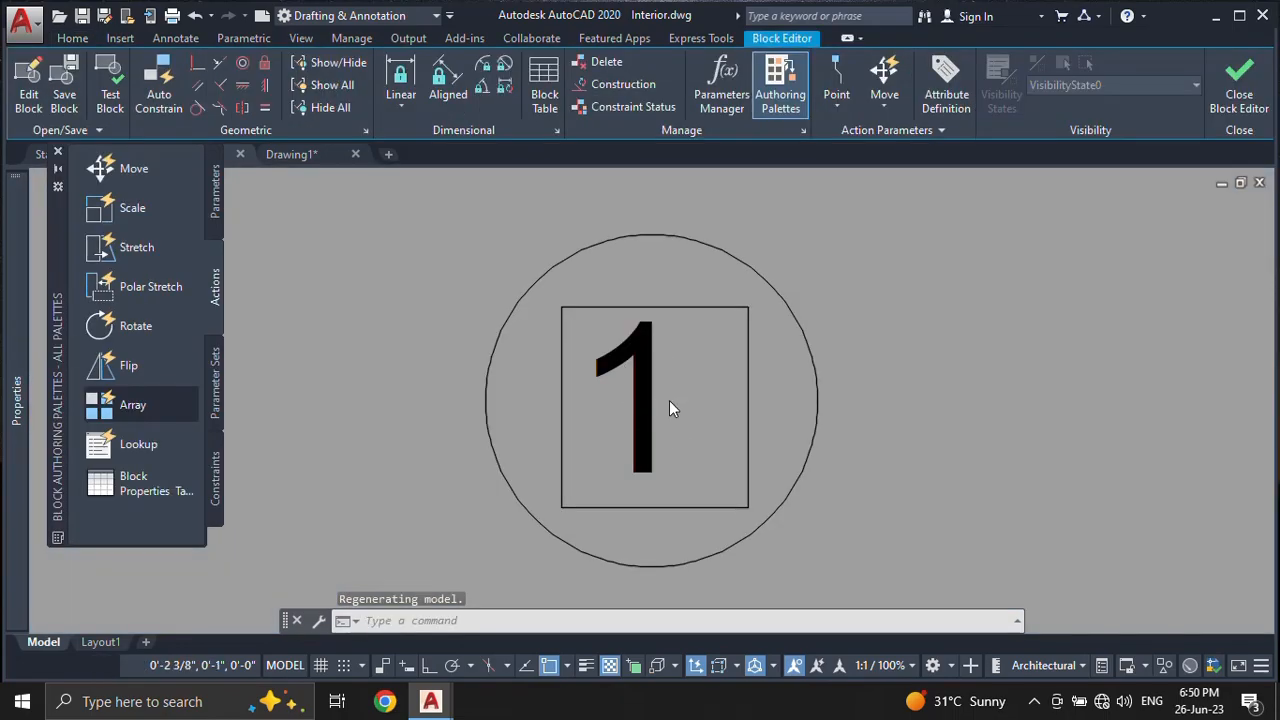
Step: Replace the number text inside the block with 2 and close the block editor, saving the changes
click(653, 375)
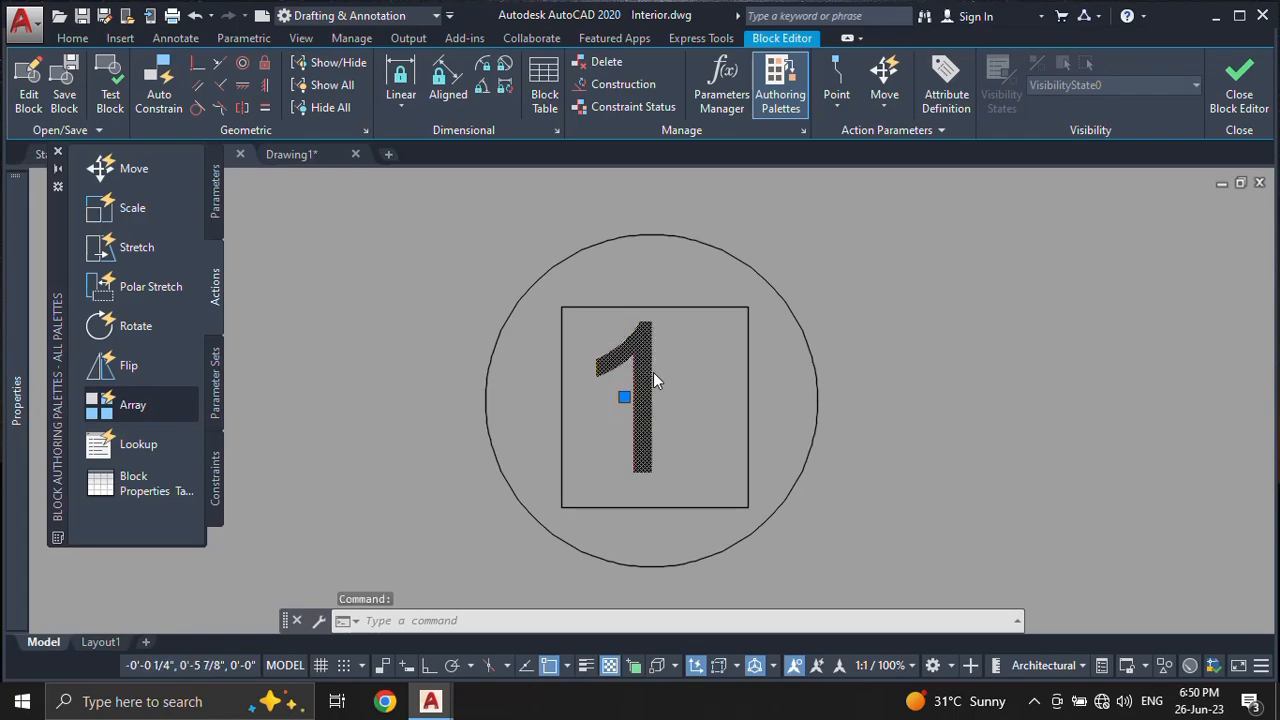
double_click(653, 375)
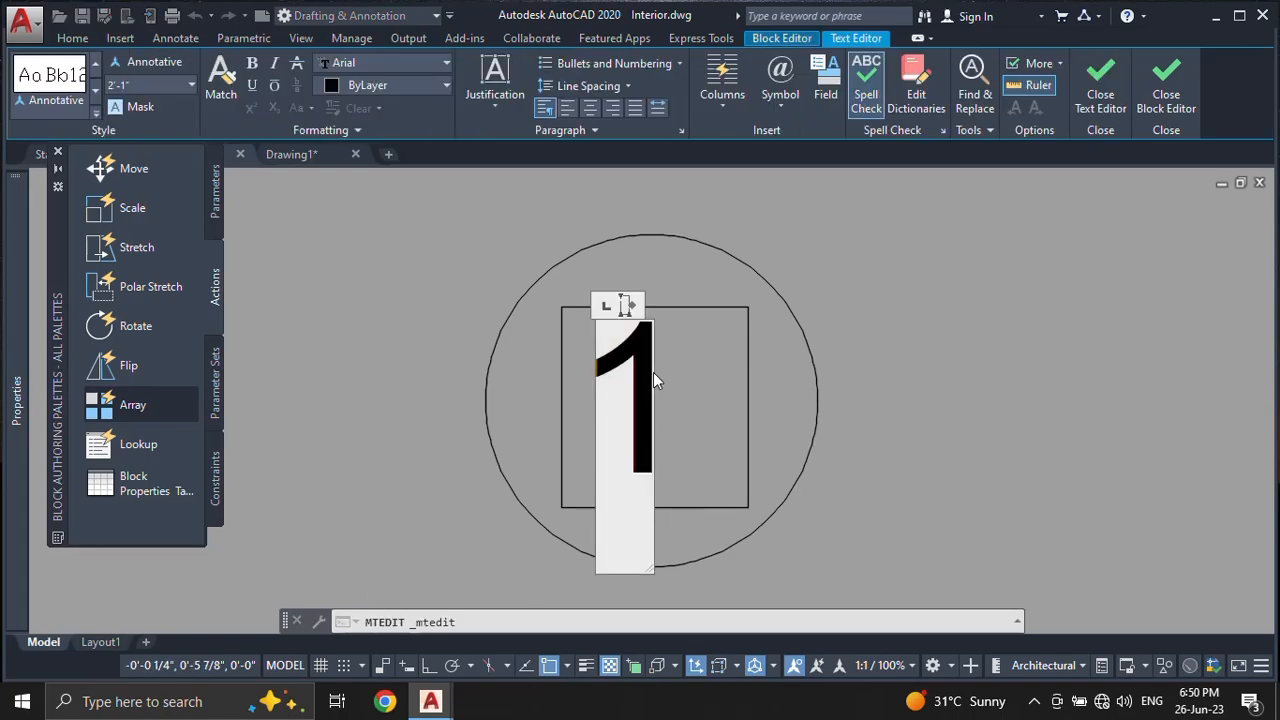
key(BackSpace)
text(2)
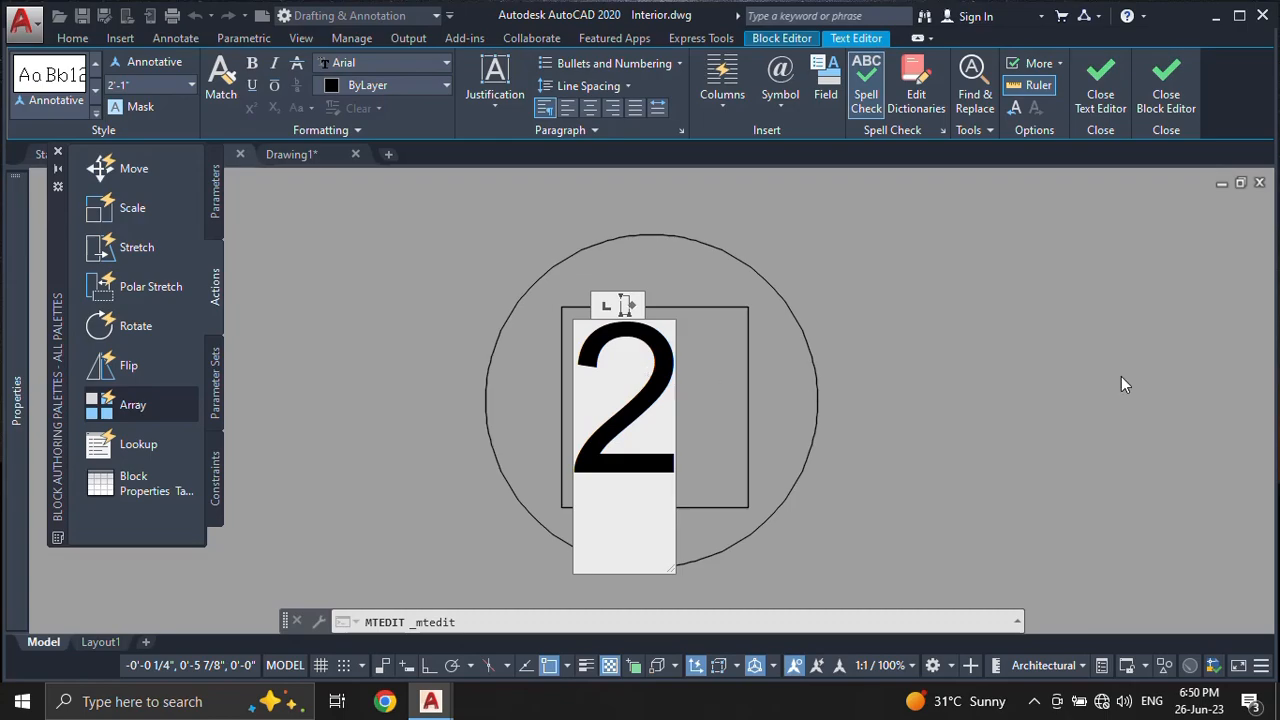
click(1118, 375)
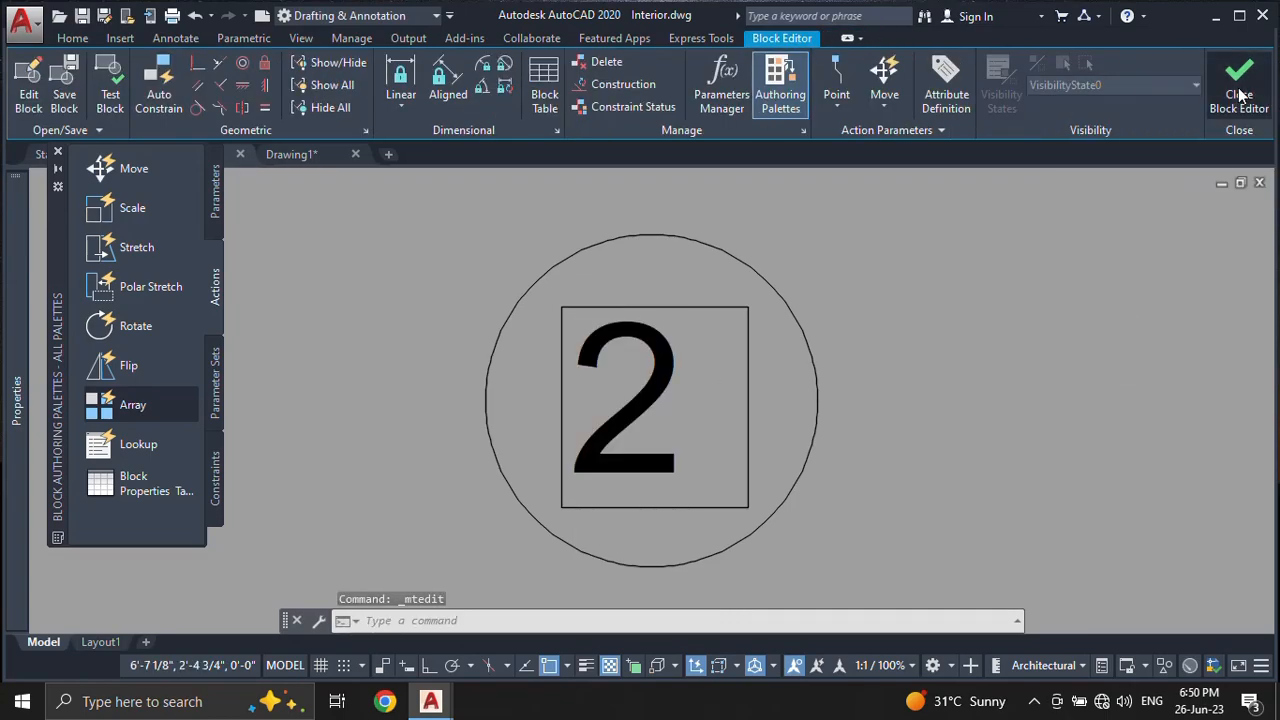
click(1240, 95)
click(605, 312)
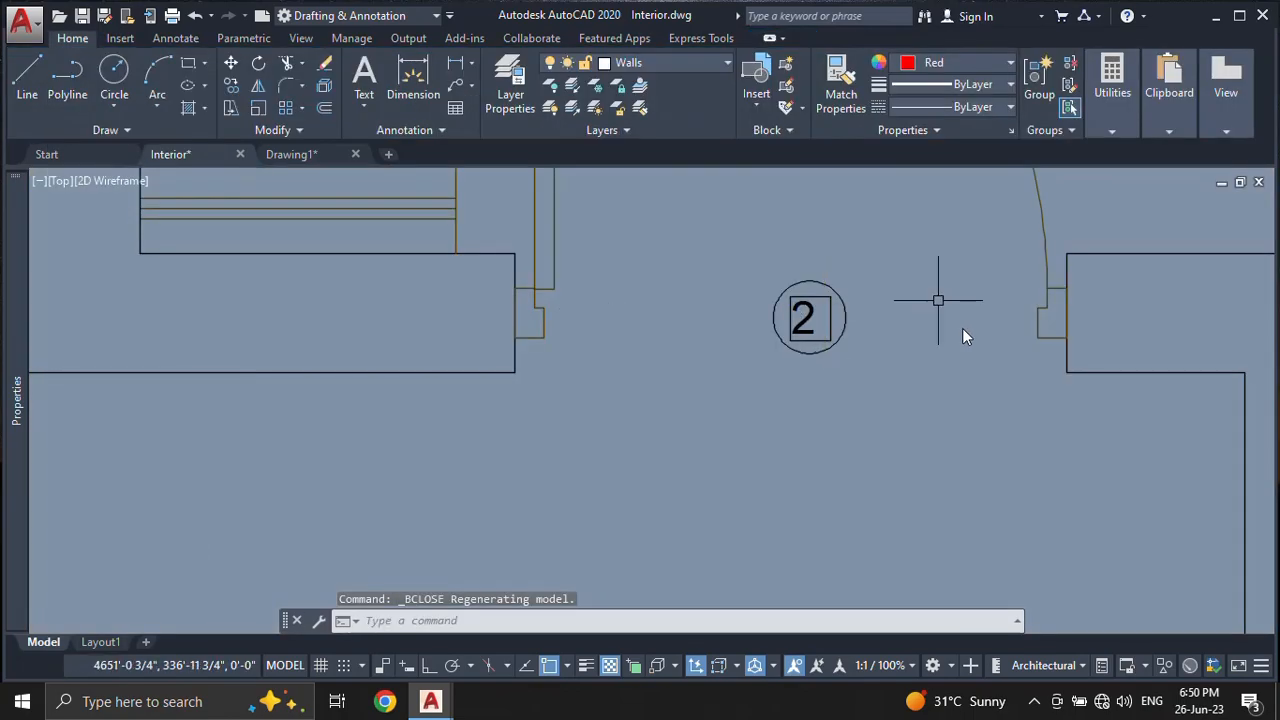
Step: Compare both door number blocks, and erase the copied one in the door opening beyond the stairs
scroll(428, 425, down, 4)
scroll(375, 381, up, 2)
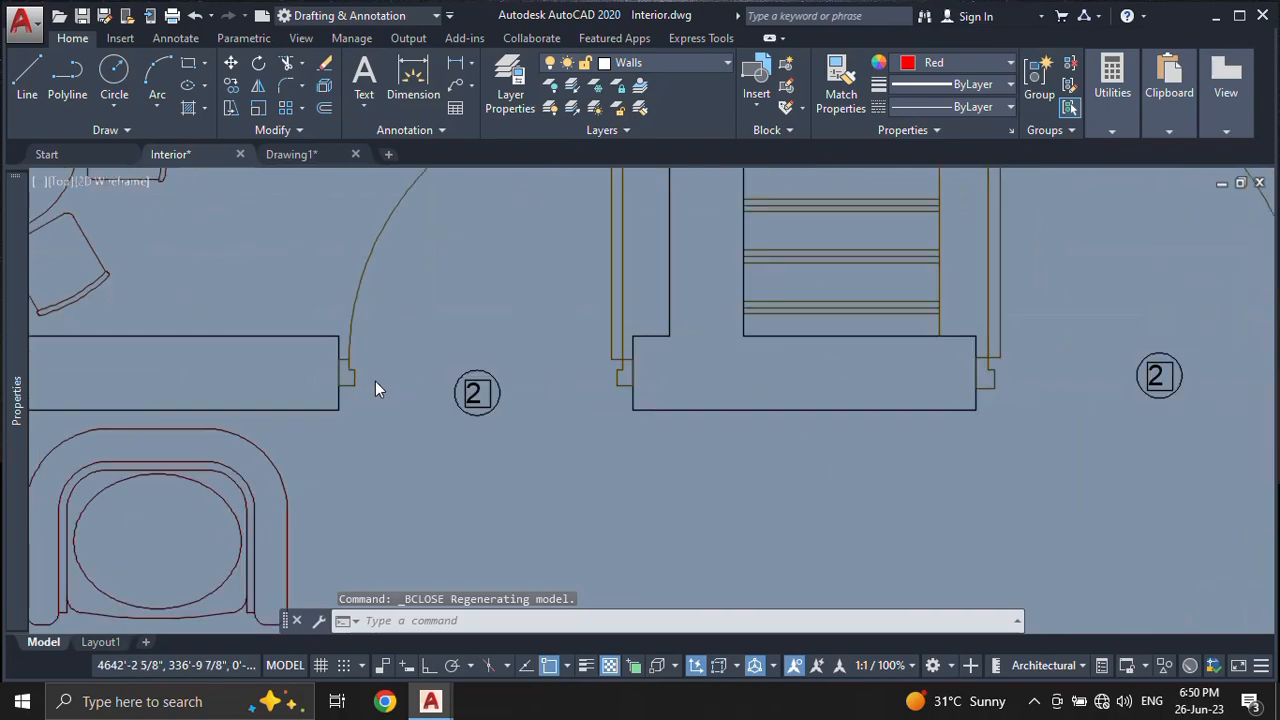
mouse_move(449, 423)
middle_down()
mouse_move(380, 402)
mouse_move(394, 424)
middle_up()
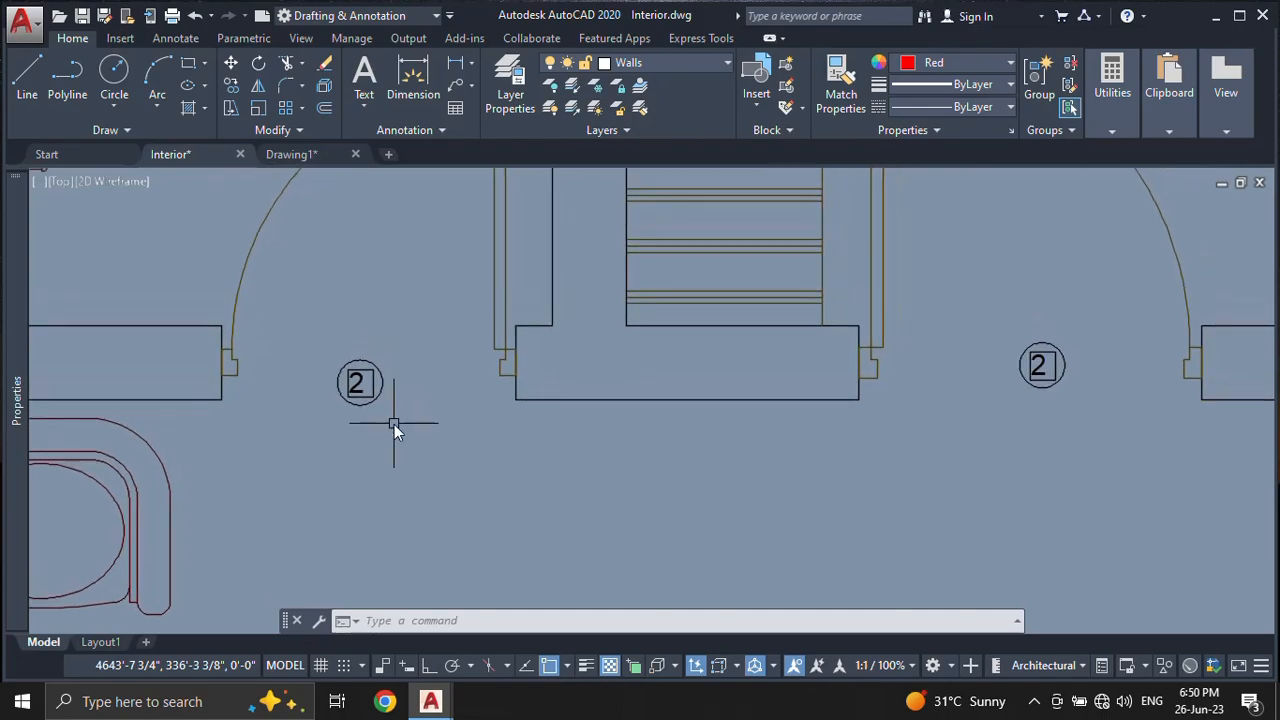
scroll(394, 424, down, 2)
middle_drag(394, 430, 408, 438)
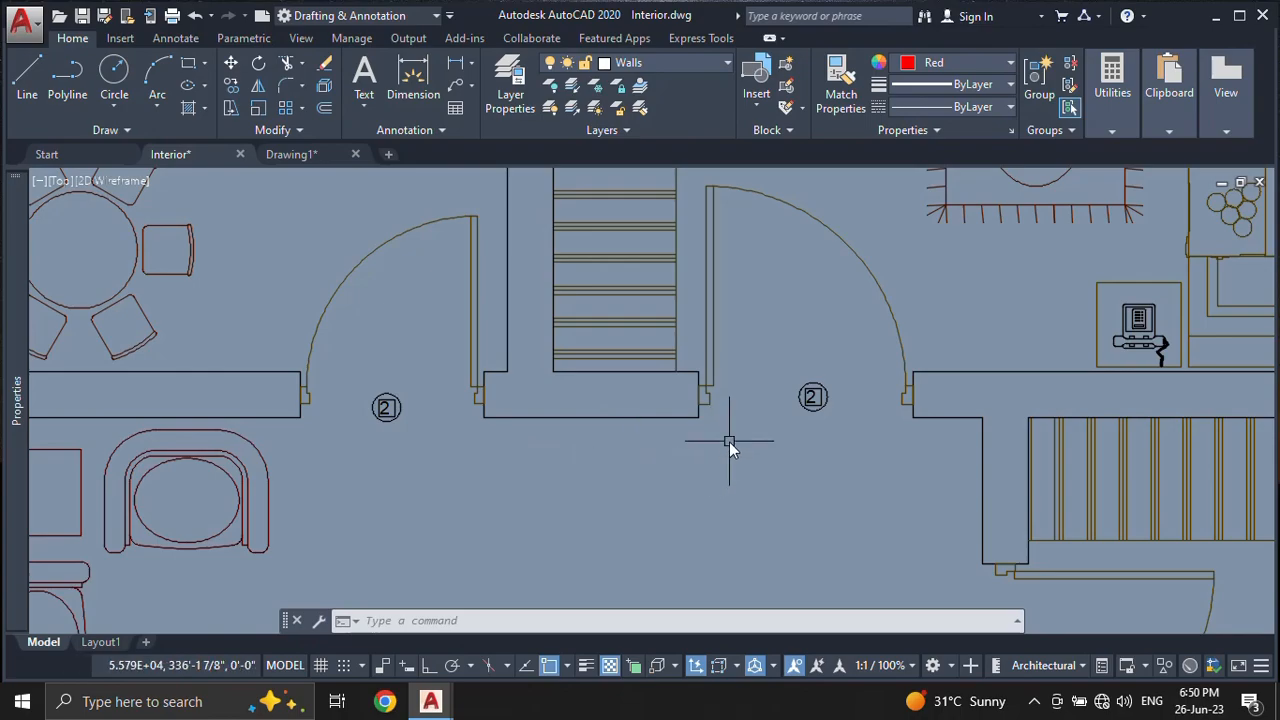
click(742, 319)
click(850, 466)
text(e)
key(Return)
Step: Explode the remaining serial number block in the kitchen door opening
scroll(358, 406, up, 1)
scroll(380, 418, up, 3)
click(640, 488)
click(578, 409)
text(x)
key(Return)
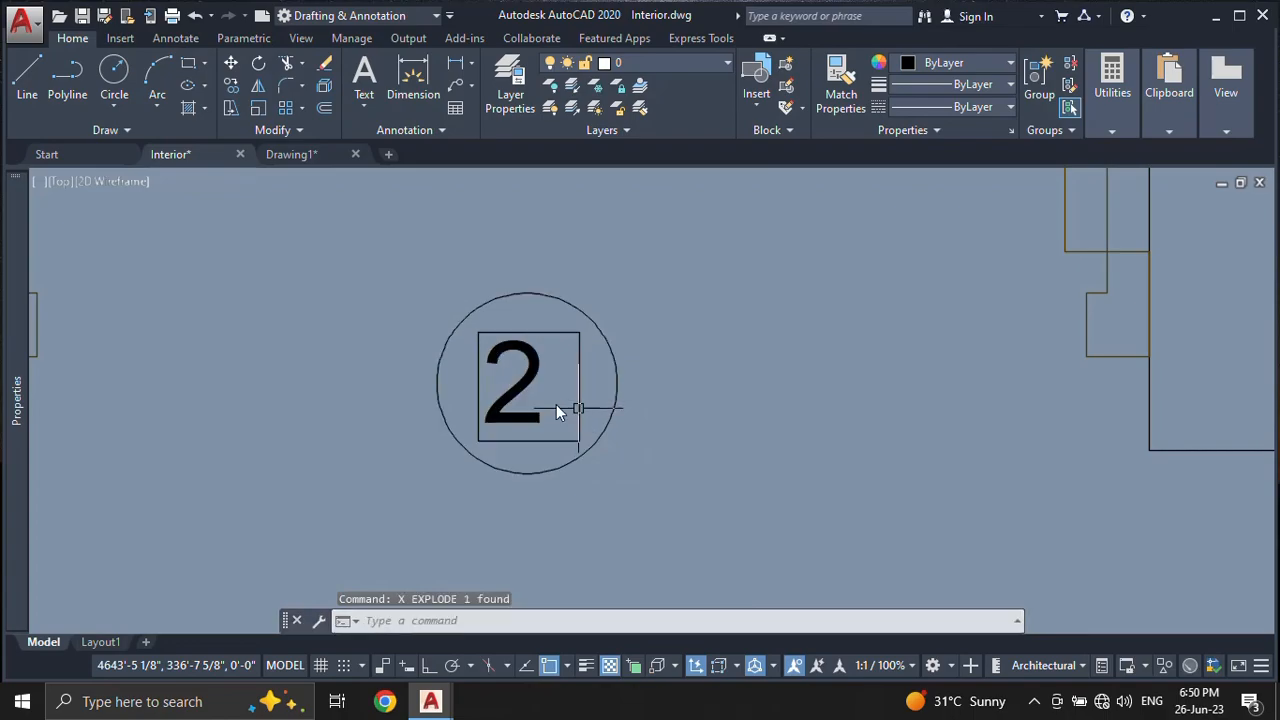
Step: Erase the number 2 text, keeping only the circle and rectangle in the kitchen door opening
click(546, 391)
click(536, 362)
text(e)
key(Return)
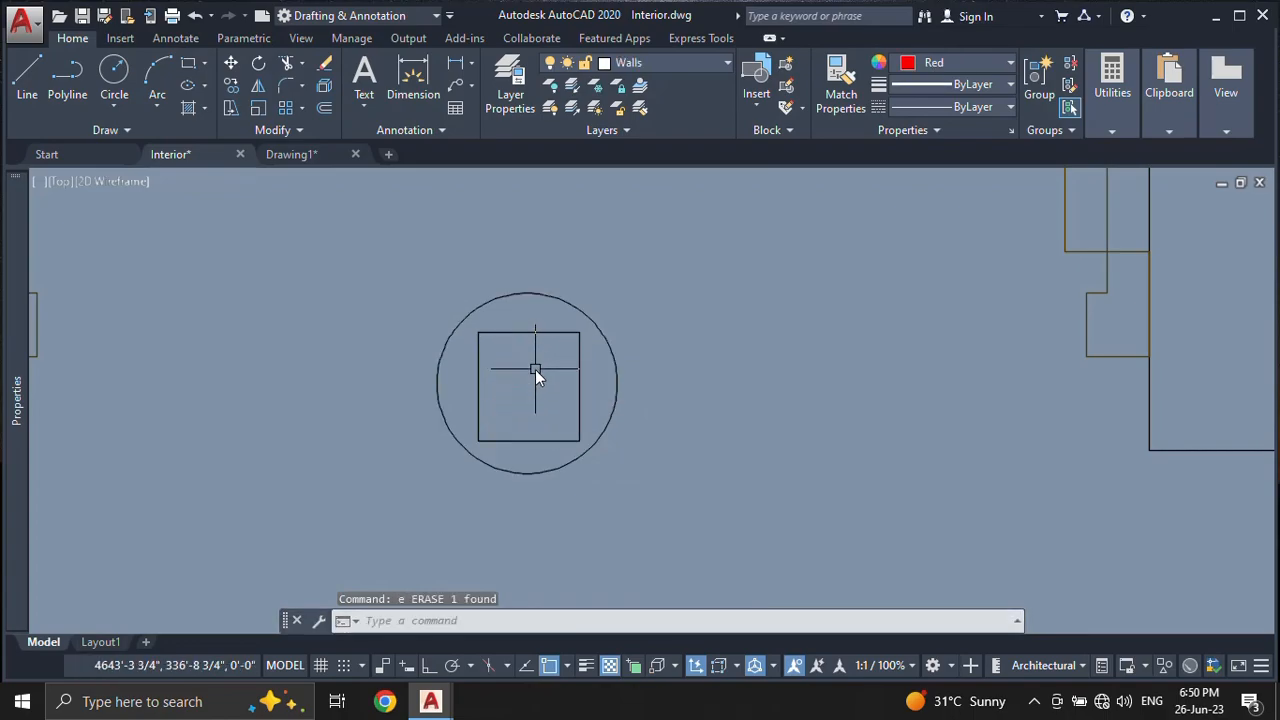
click(527, 382)
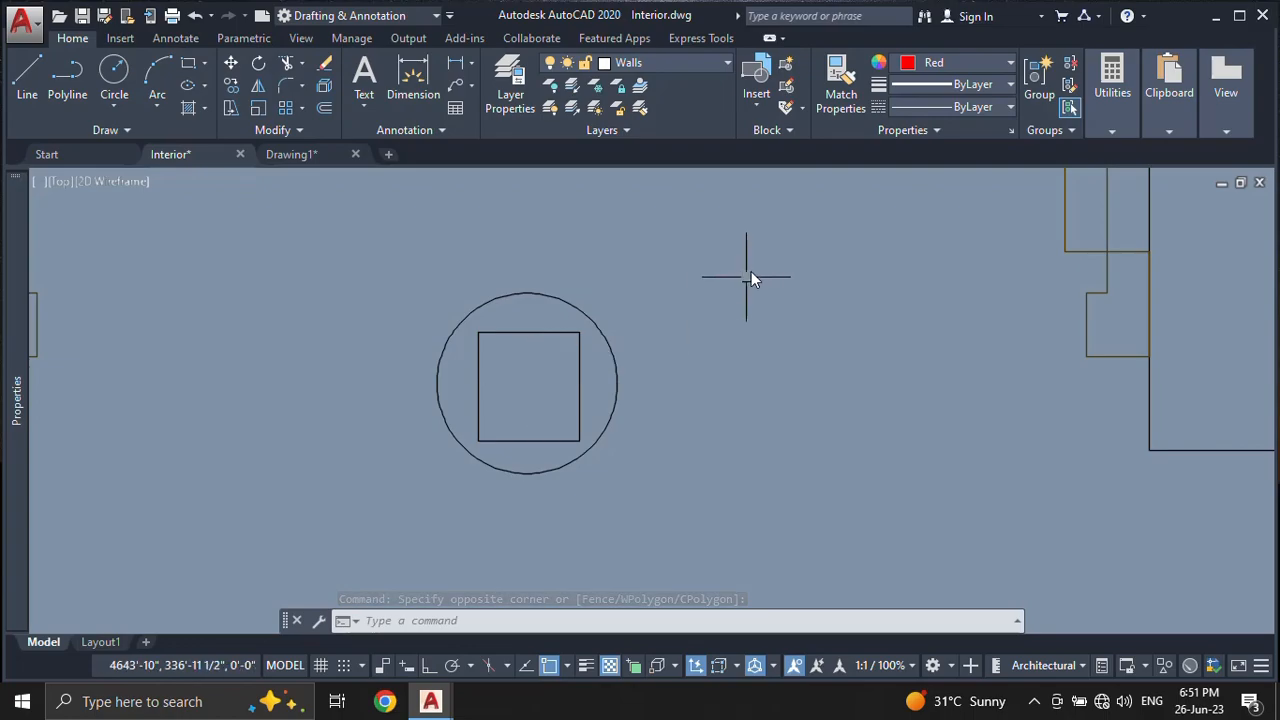
click(790, 132)
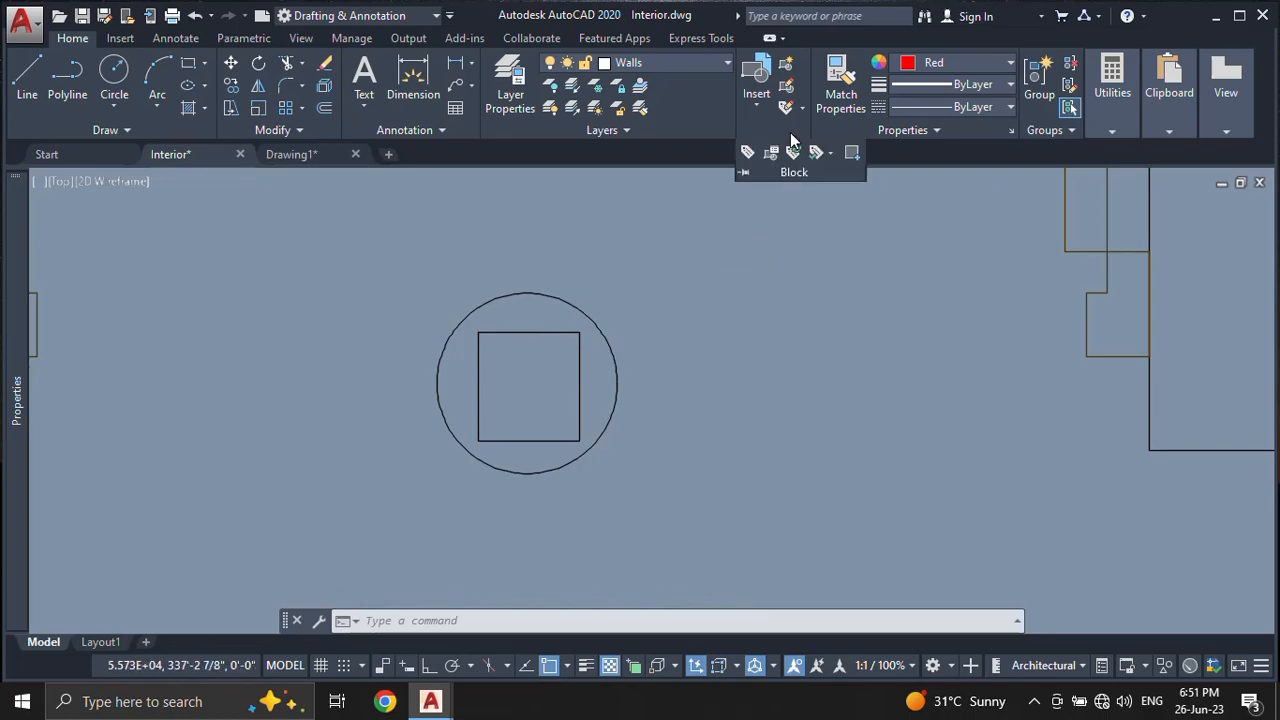
click(744, 152)
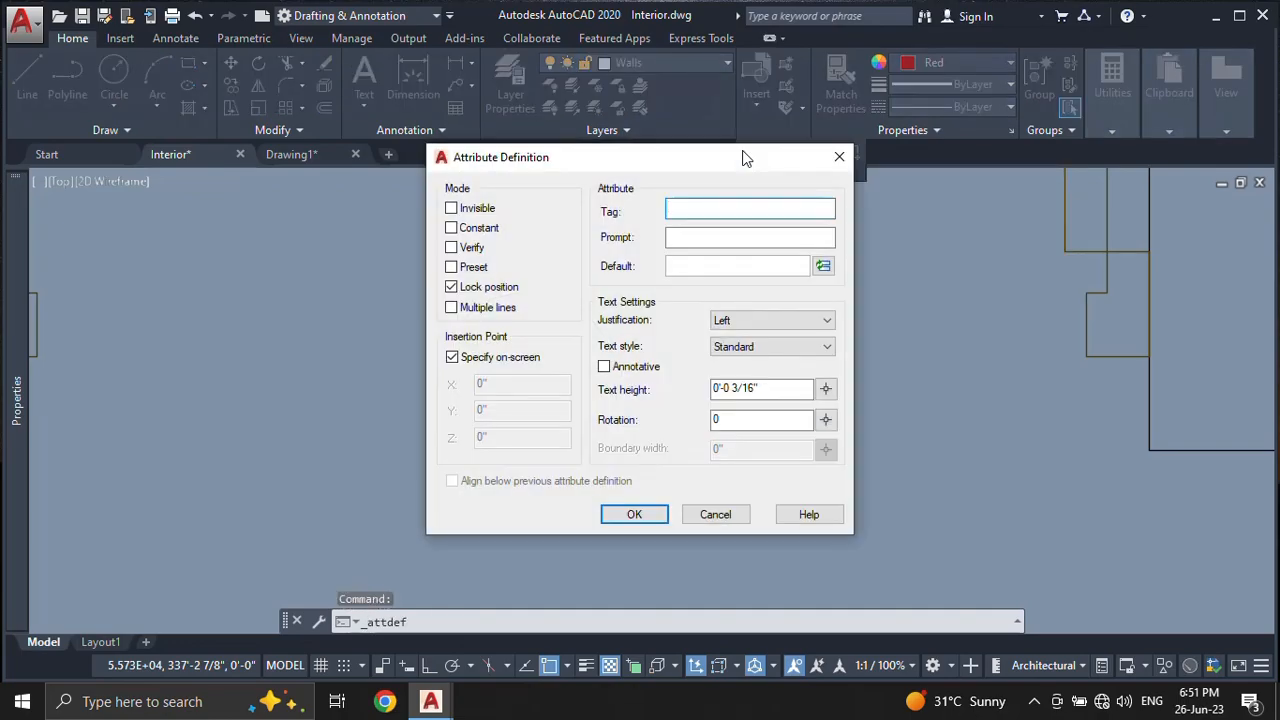
click(720, 210)
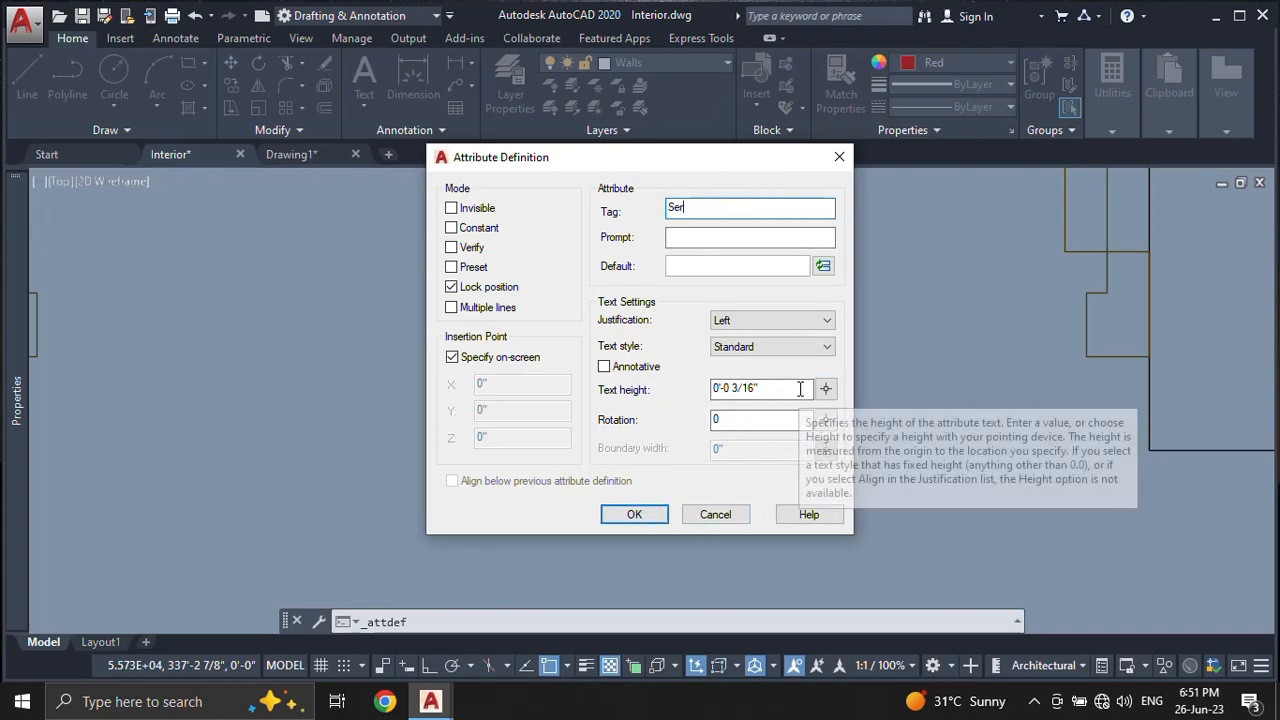
drag(785, 389, 671, 391)
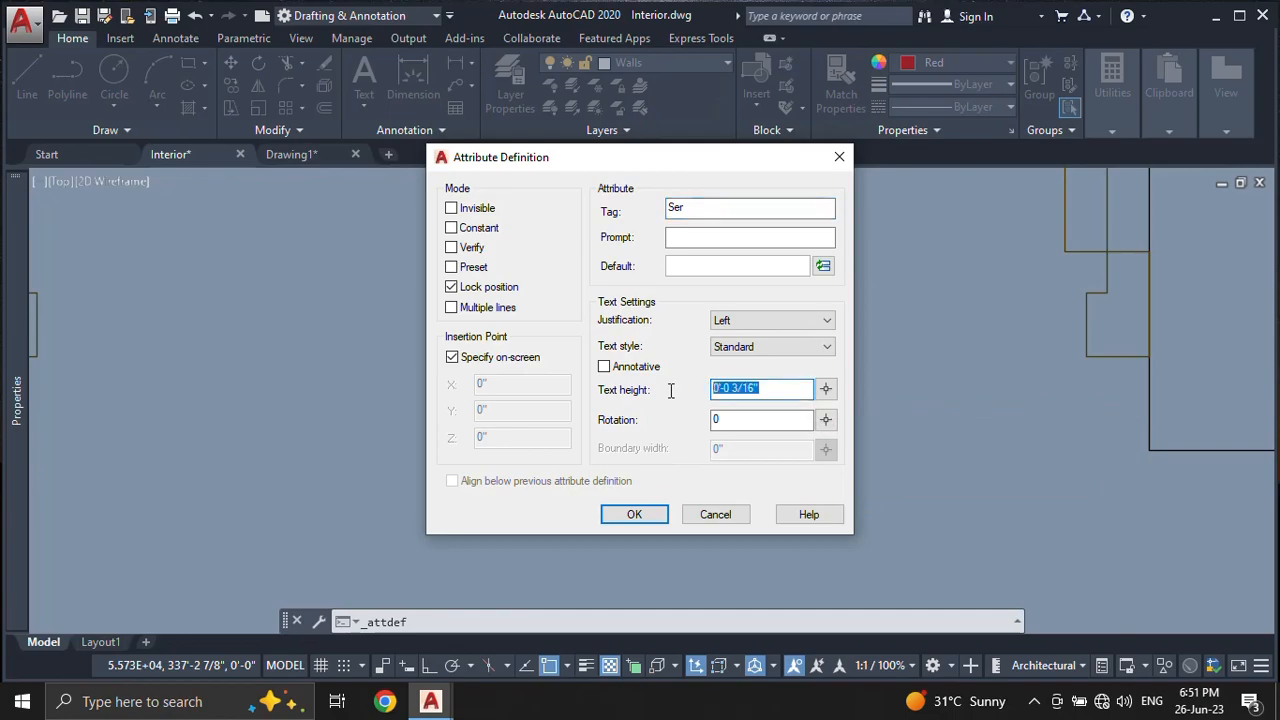
text(2)
key(BackSpace)
text(5)
key(BackSpace)
text(5)
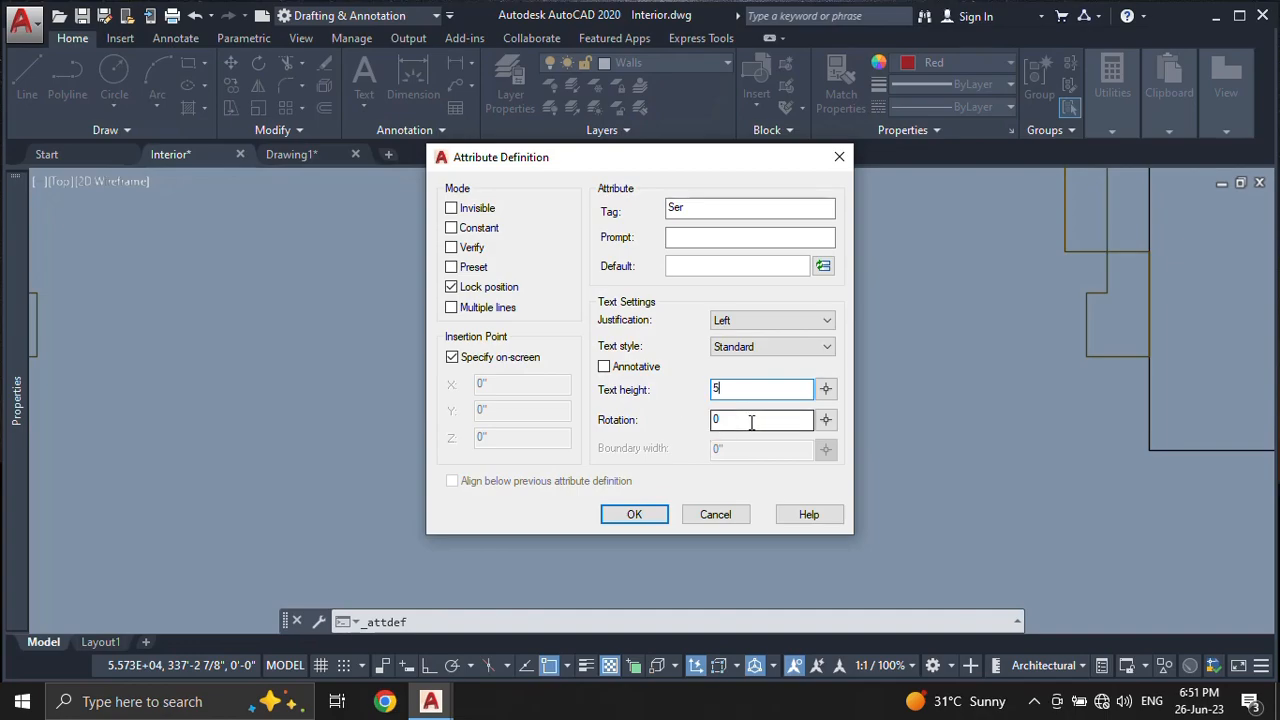
click(760, 320)
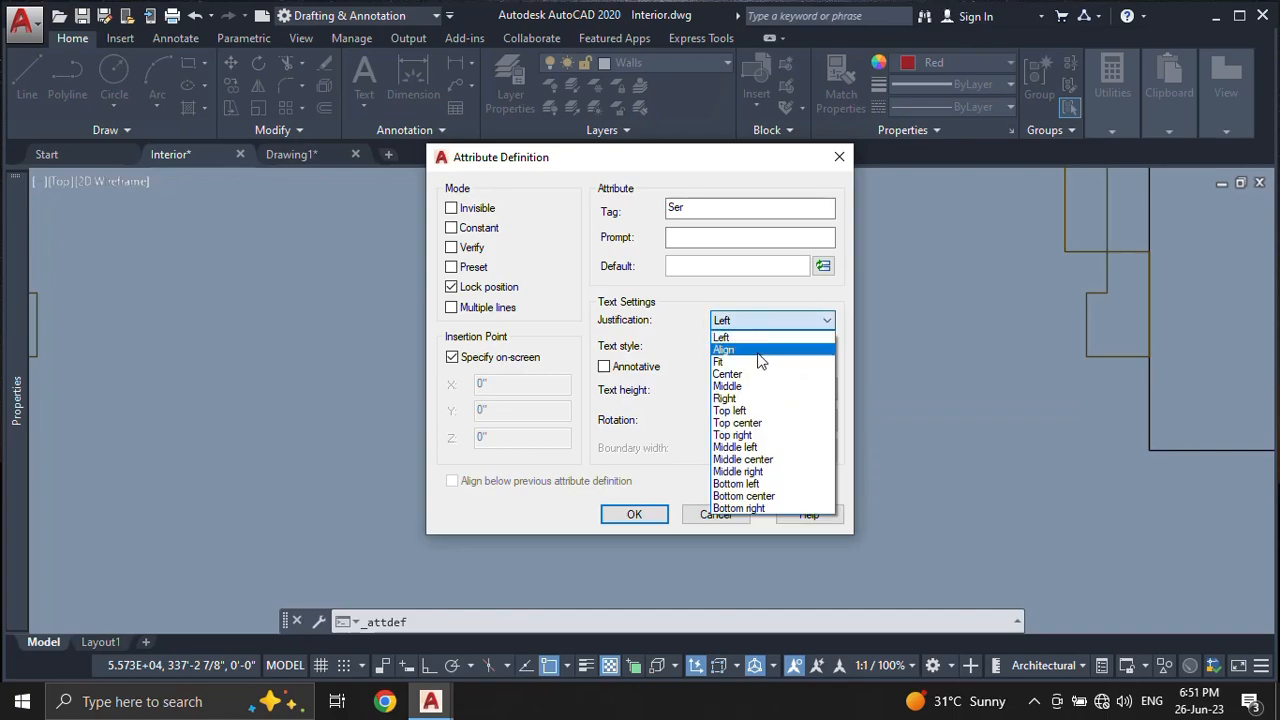
click(761, 459)
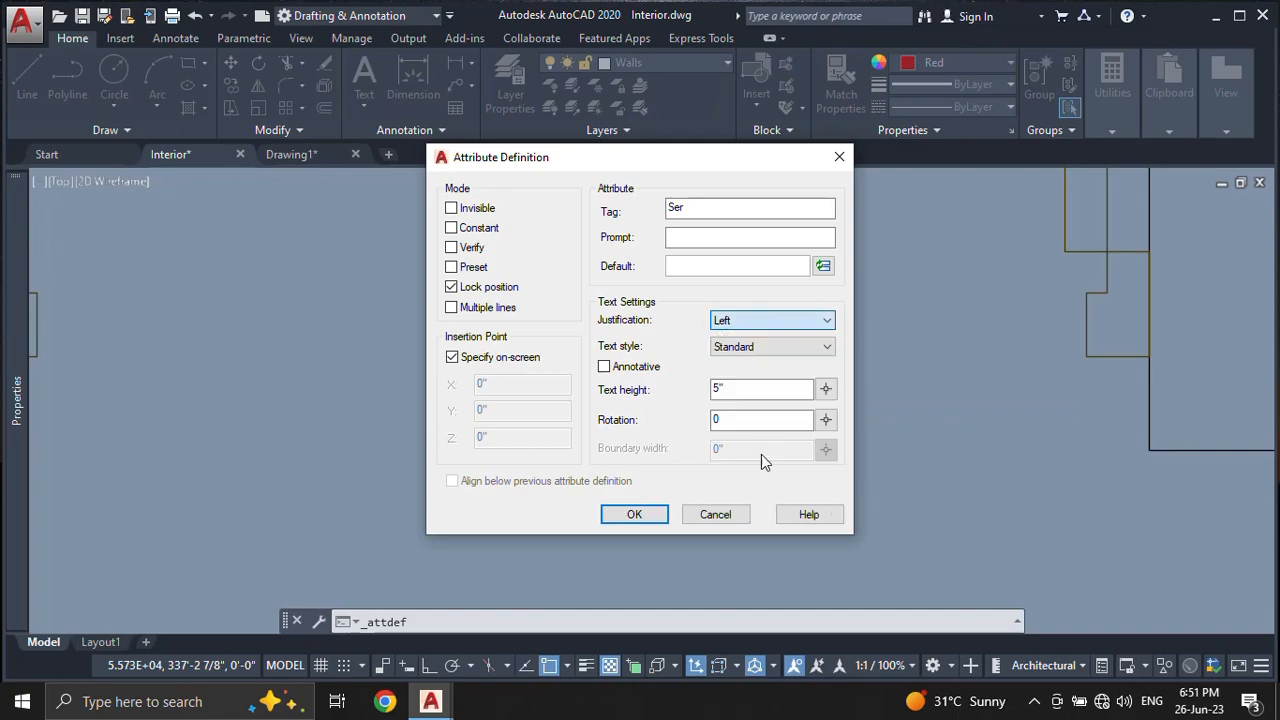
click(634, 514)
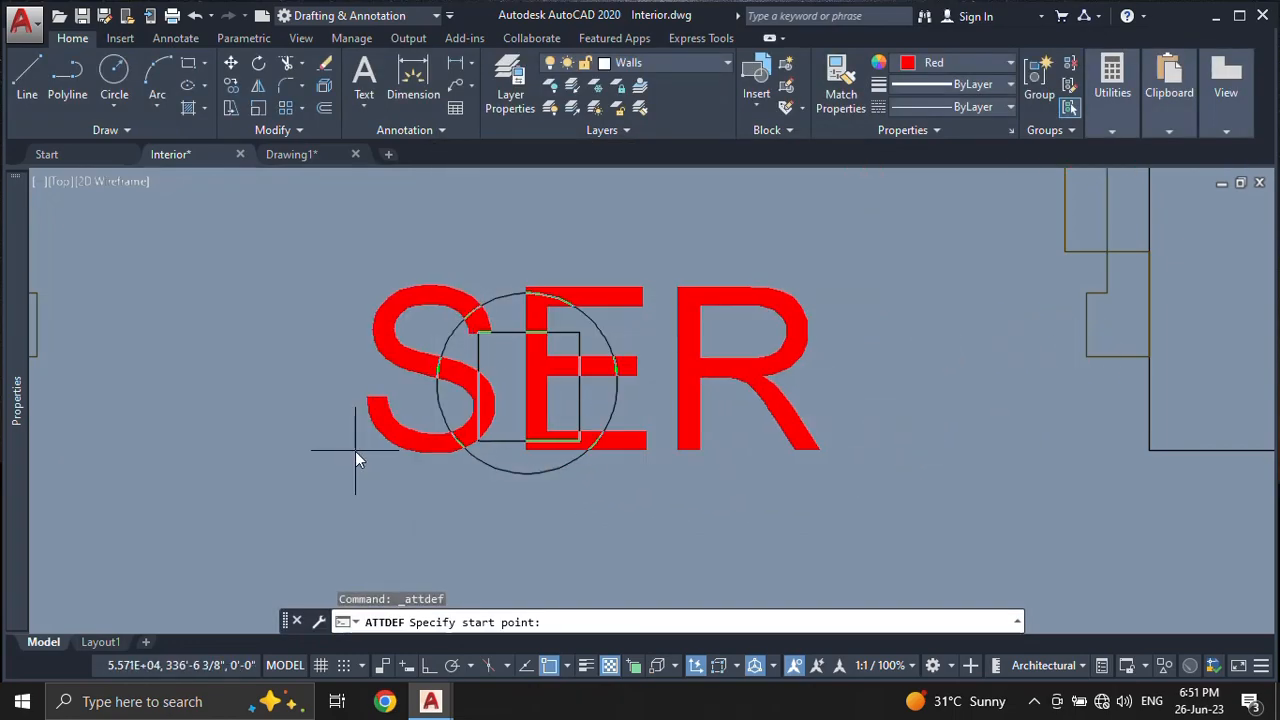
key(Escape)
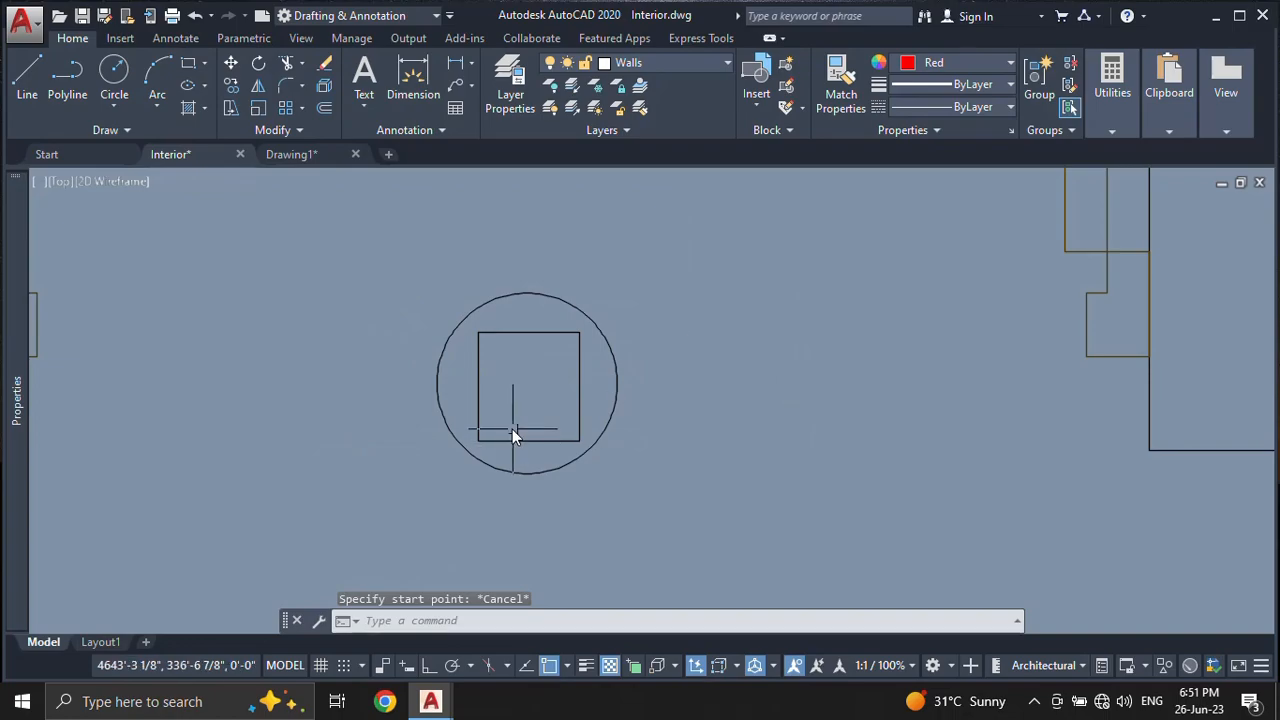
Step: Define an attribute with tag Ser, middle center justification and text height .5, and place it inside the rectangle in the circle
click(772, 132)
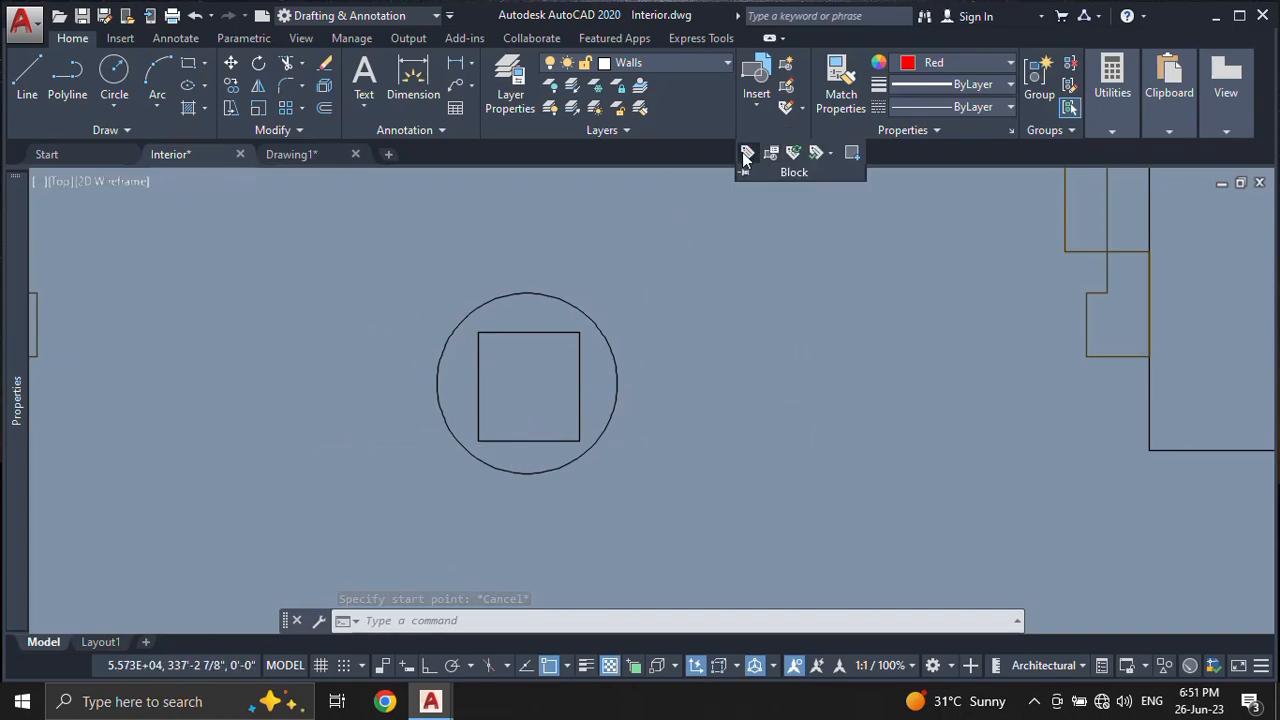
click(745, 155)
drag(624, 151, 659, 154)
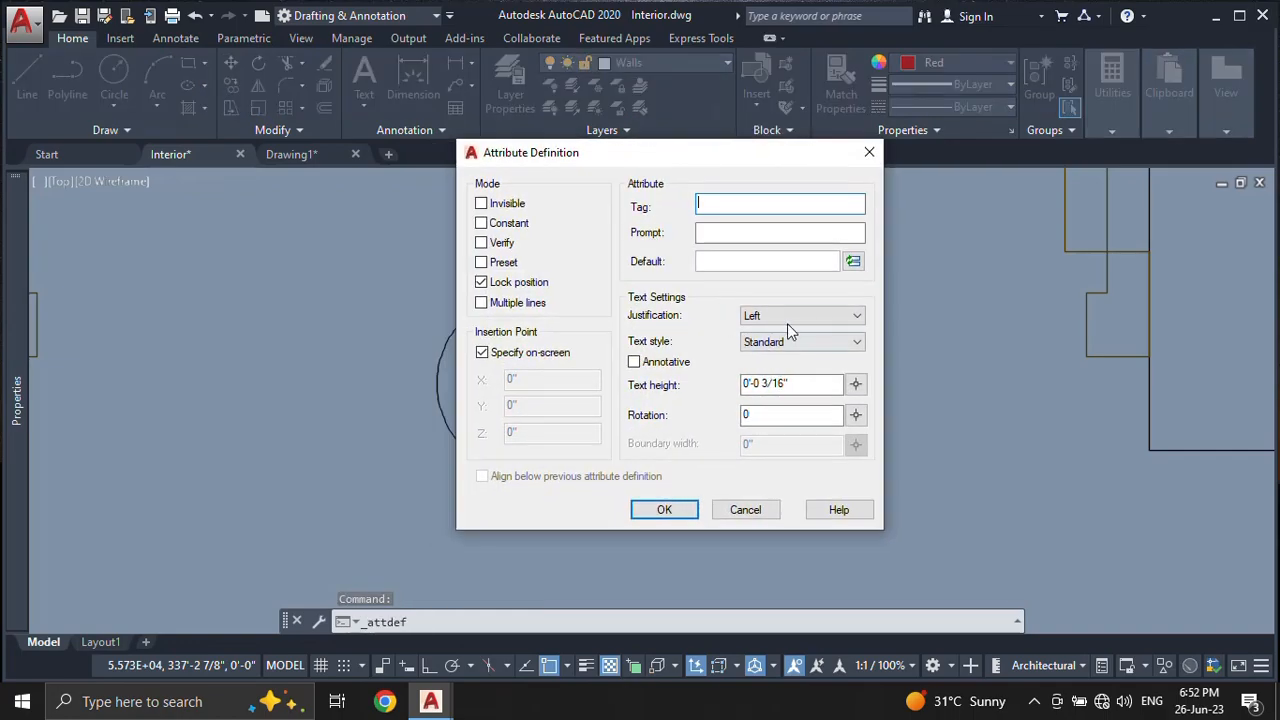
text(Ser)
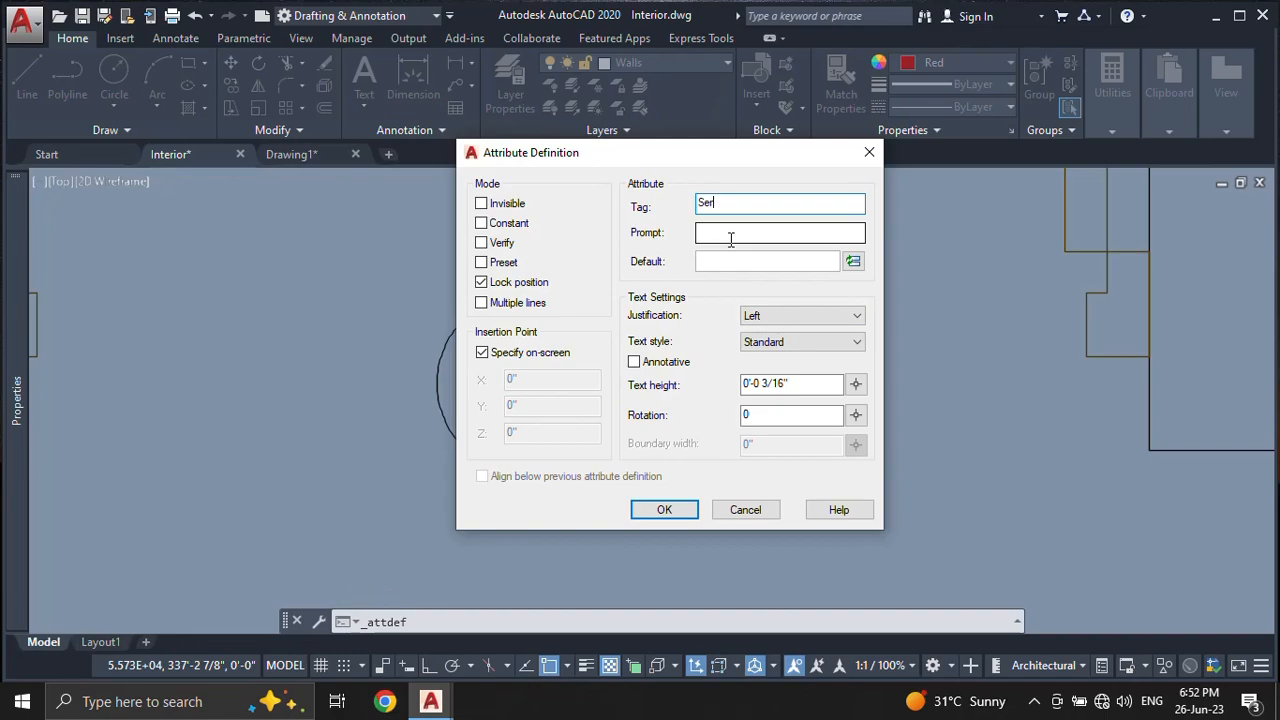
click(805, 315)
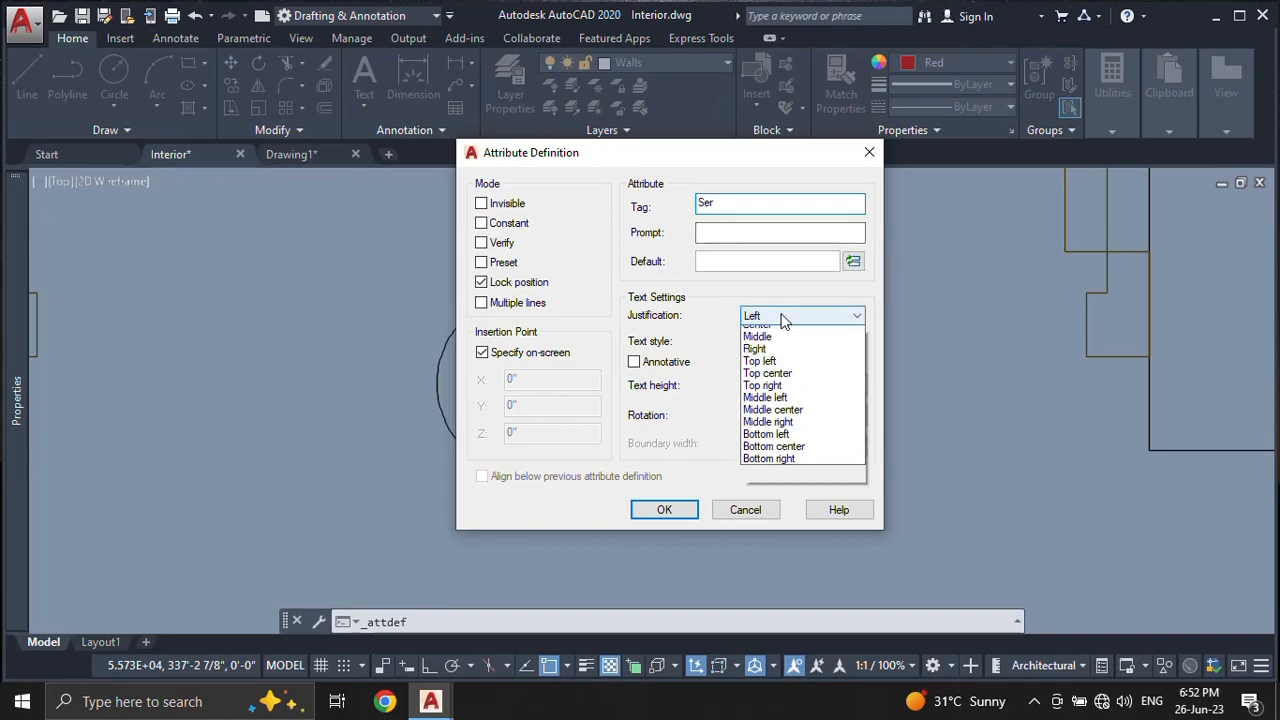
click(773, 453)
key(BackSpace)
drag(795, 384, 687, 382)
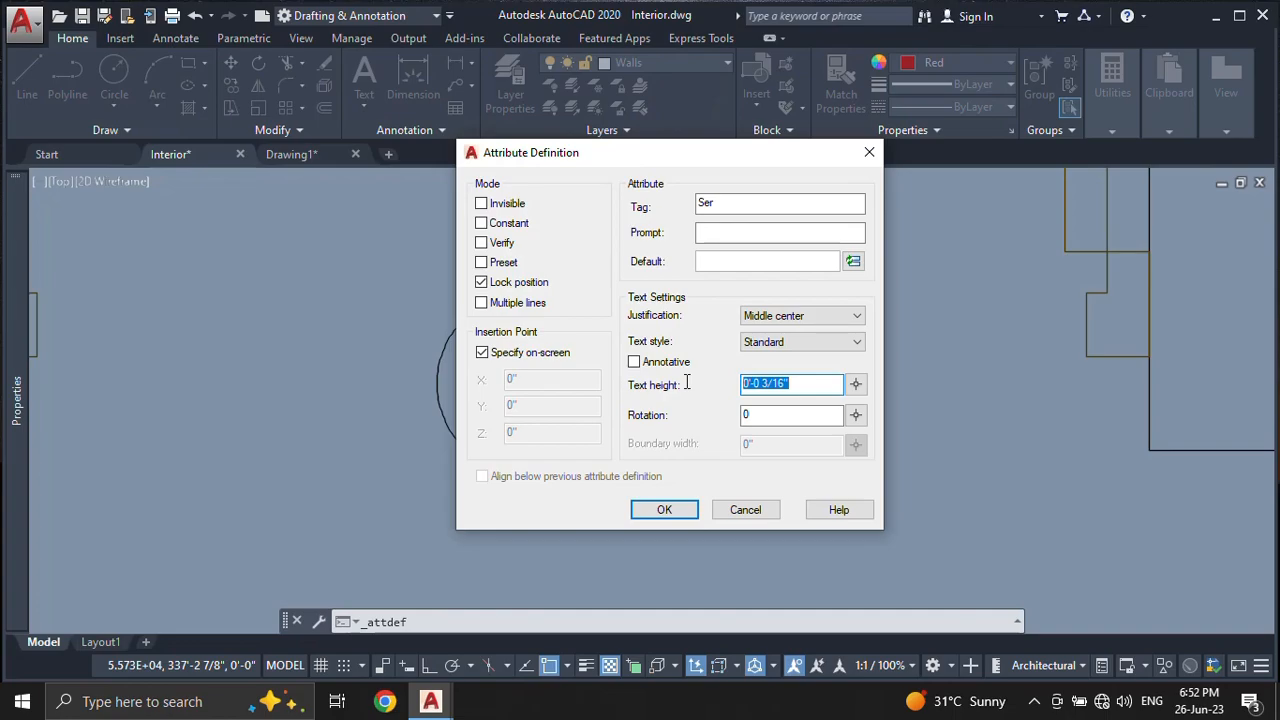
text(.5)
key(Return)
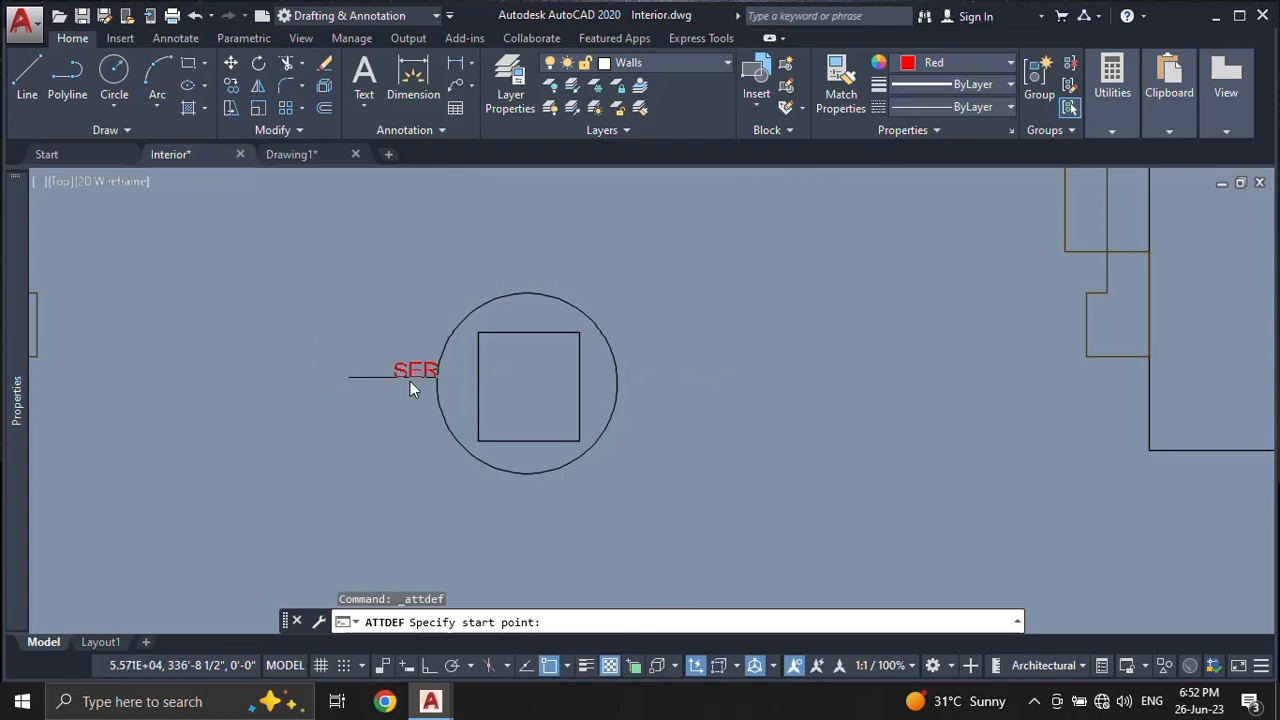
click(505, 390)
Step: Move the SER attribute tag to the middle of the rectangle
click(520, 397)
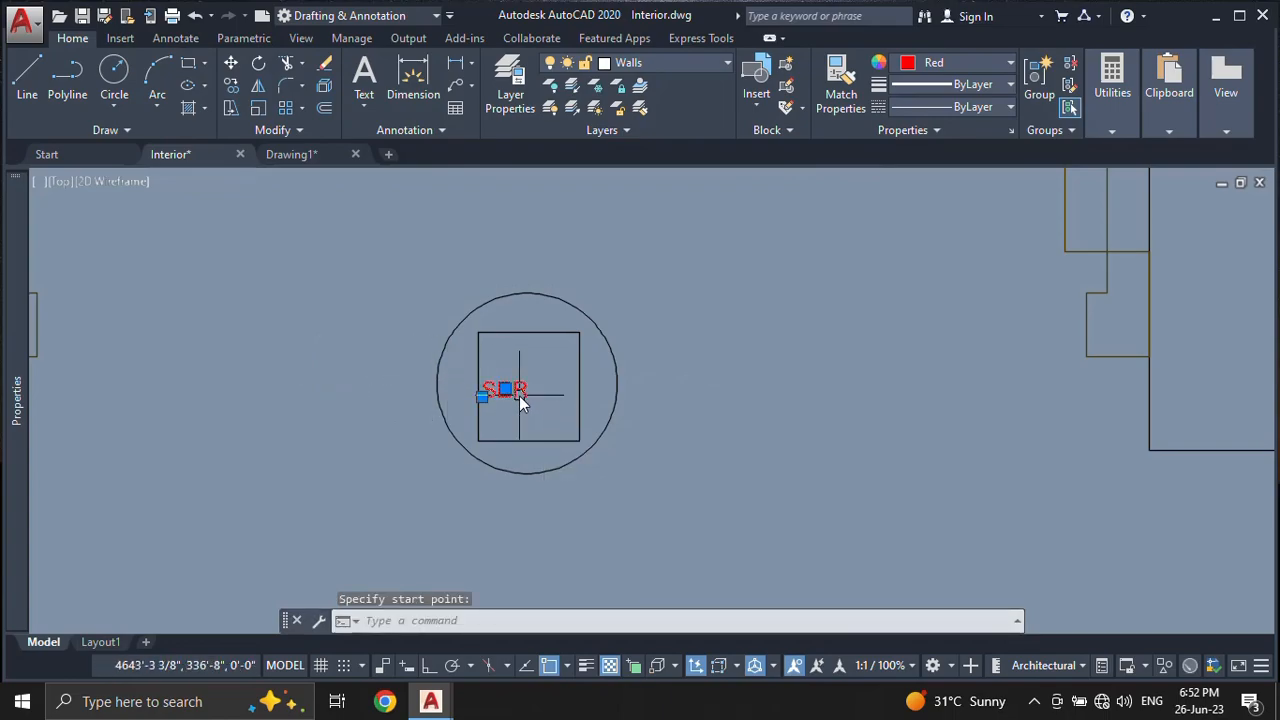
scroll(765, 400, up, 4)
text(m)
key(Return)
click(735, 416)
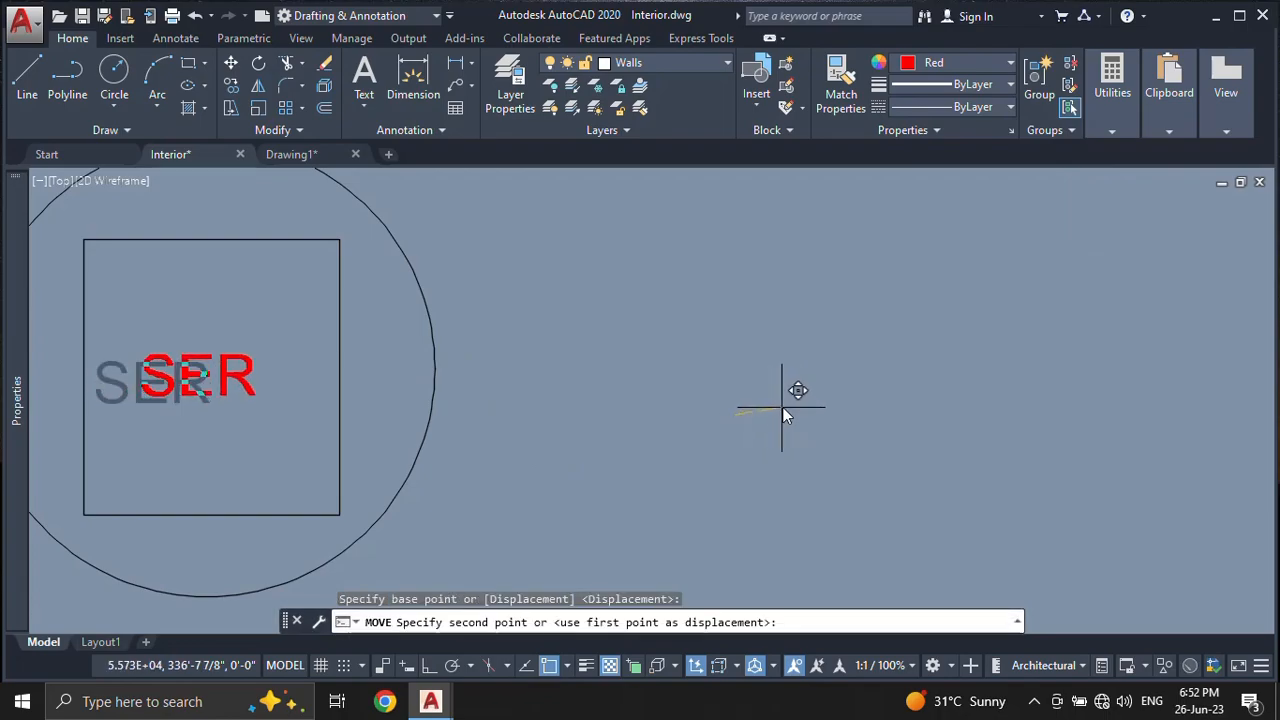
click(790, 399)
scroll(760, 402, down, 3)
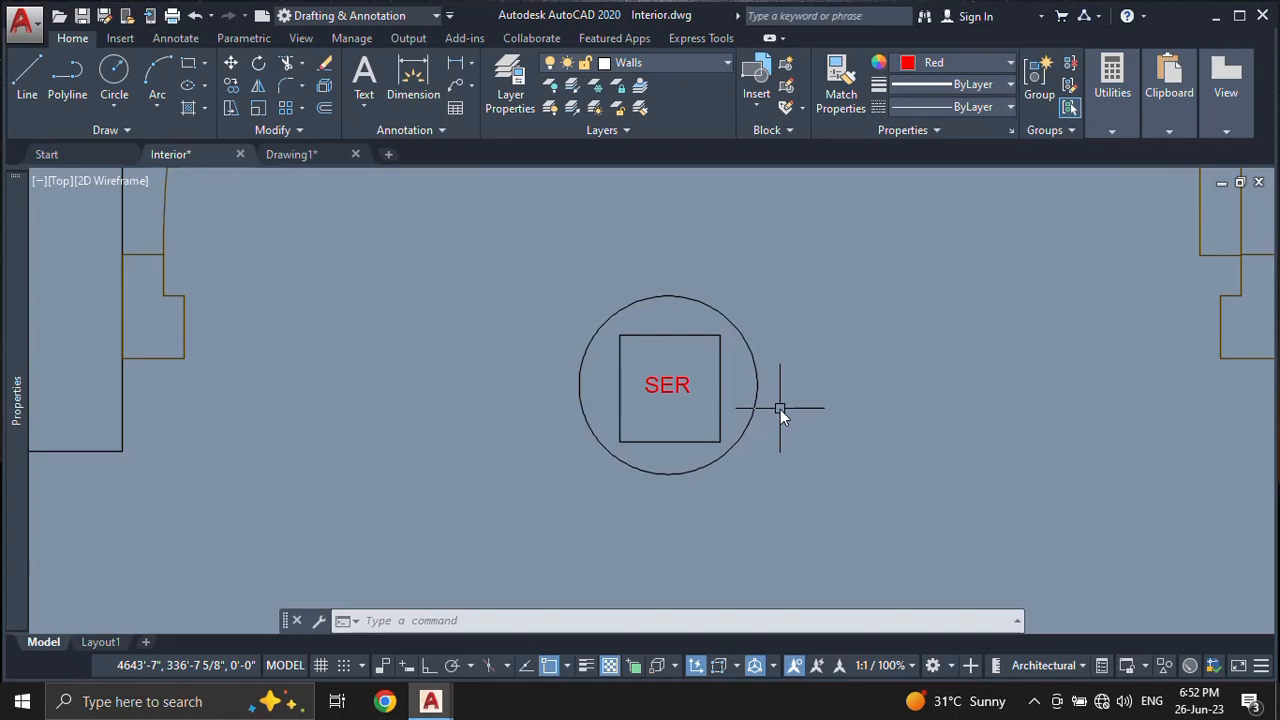
Step: Start a block definition named serial and select the circle, rectangle and SER tag as its objects
text(b)
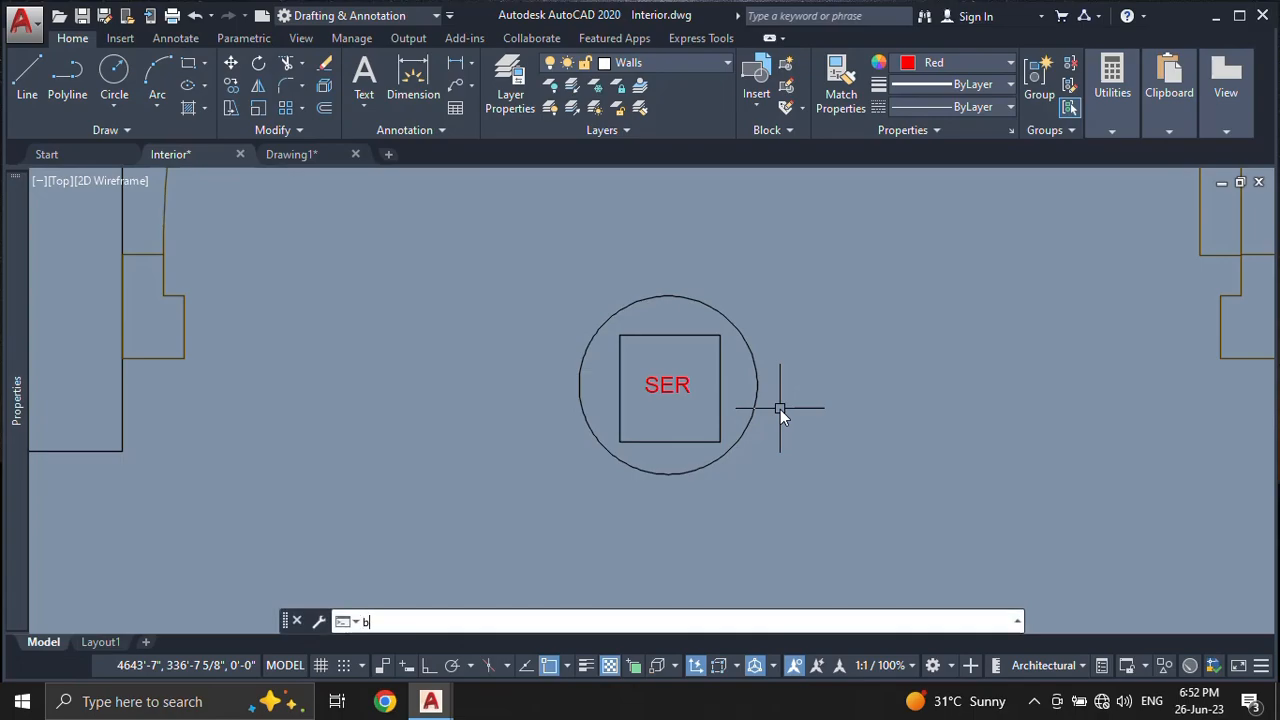
key(Return)
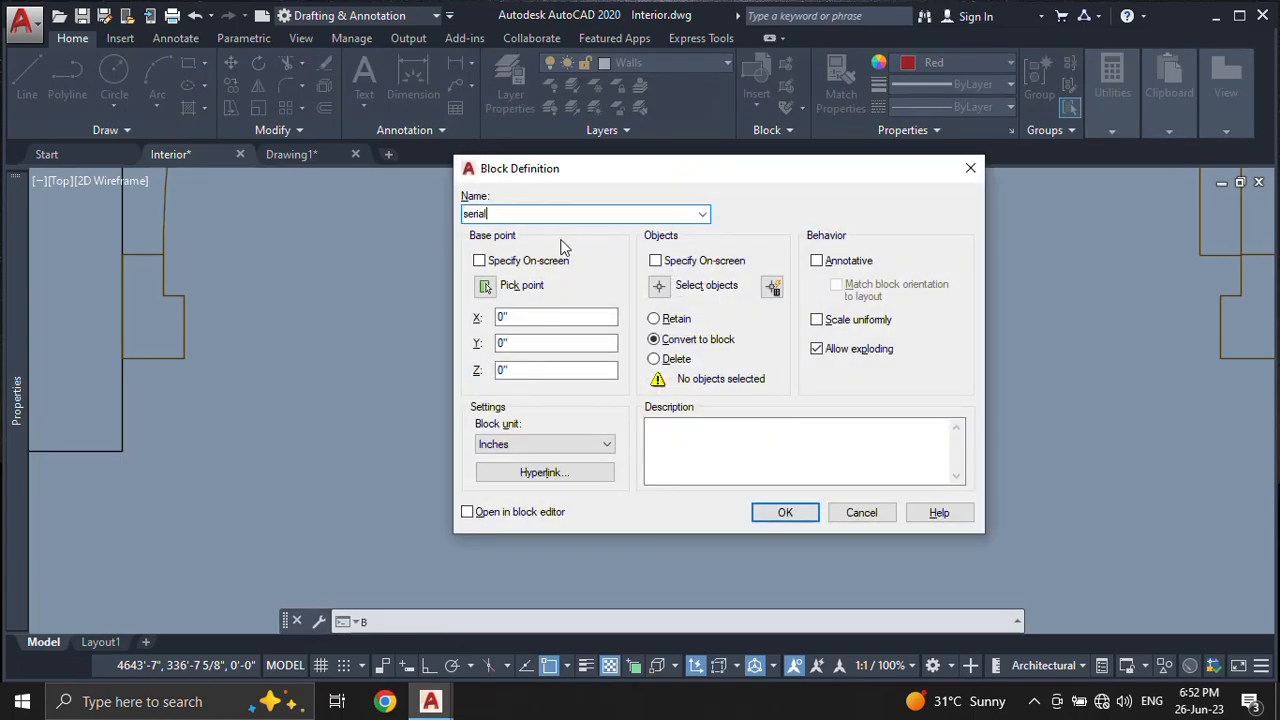
click(670, 291)
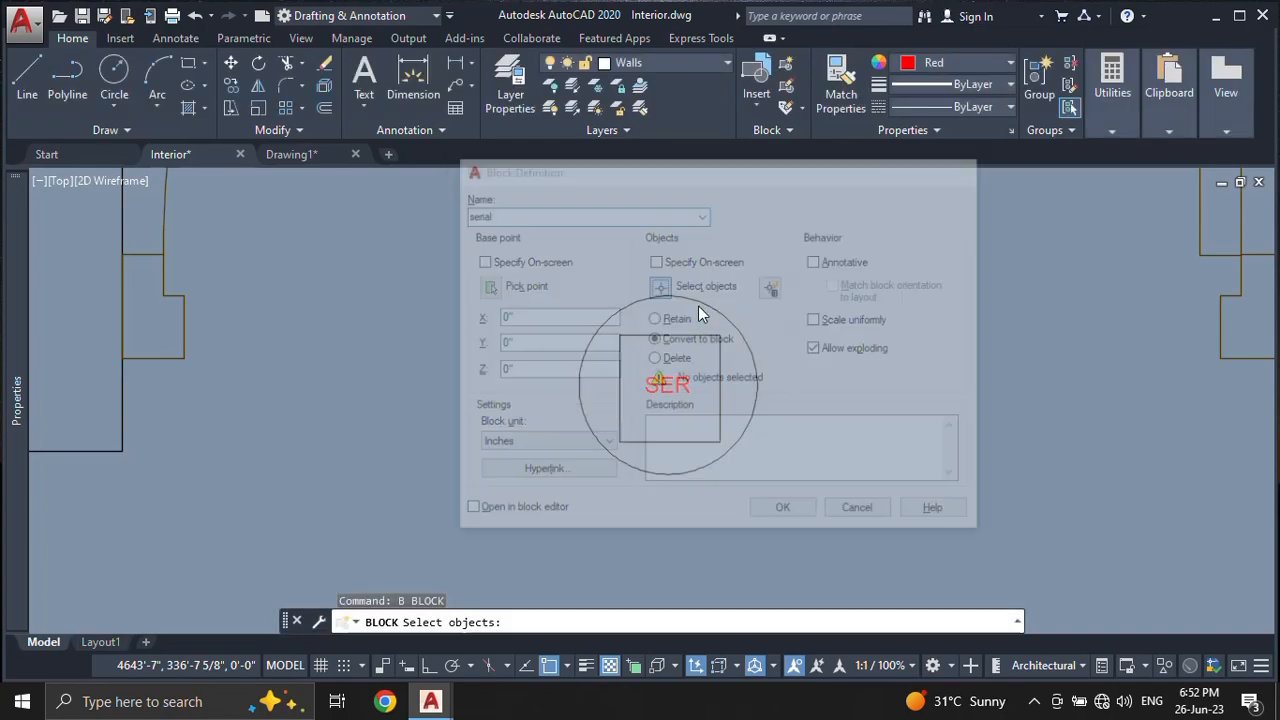
click(843, 247)
click(534, 509)
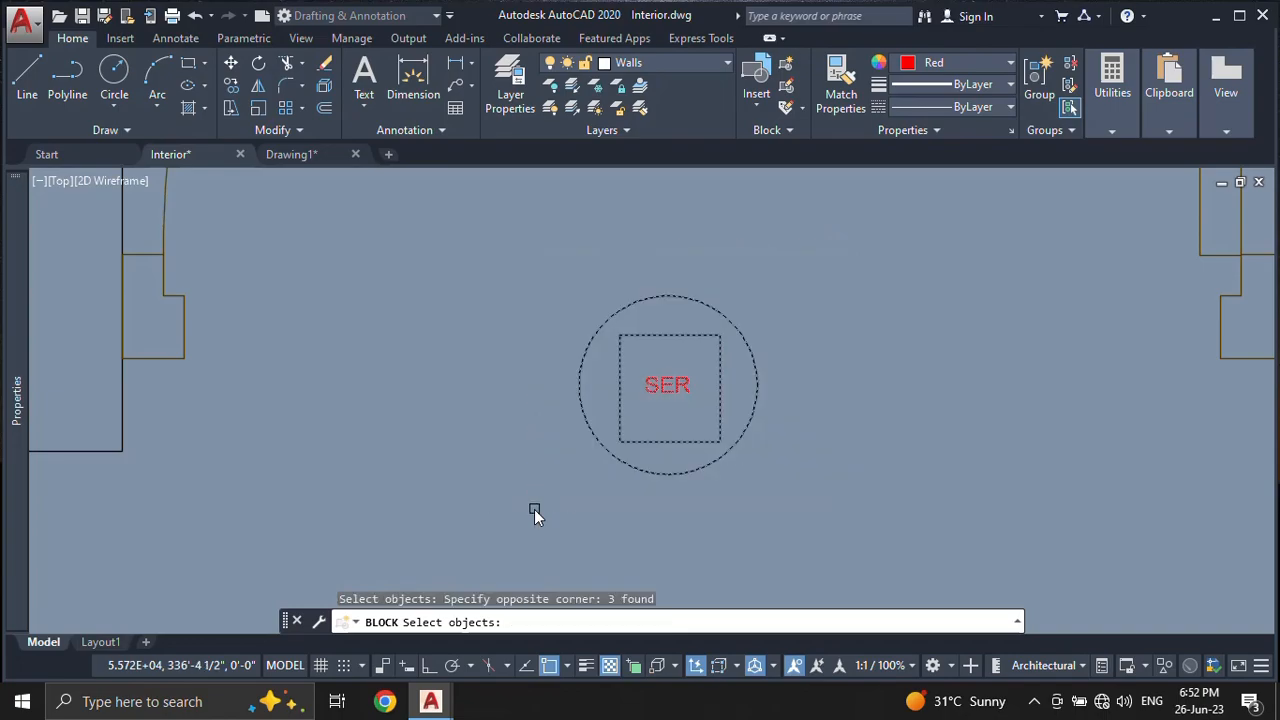
key(Return)
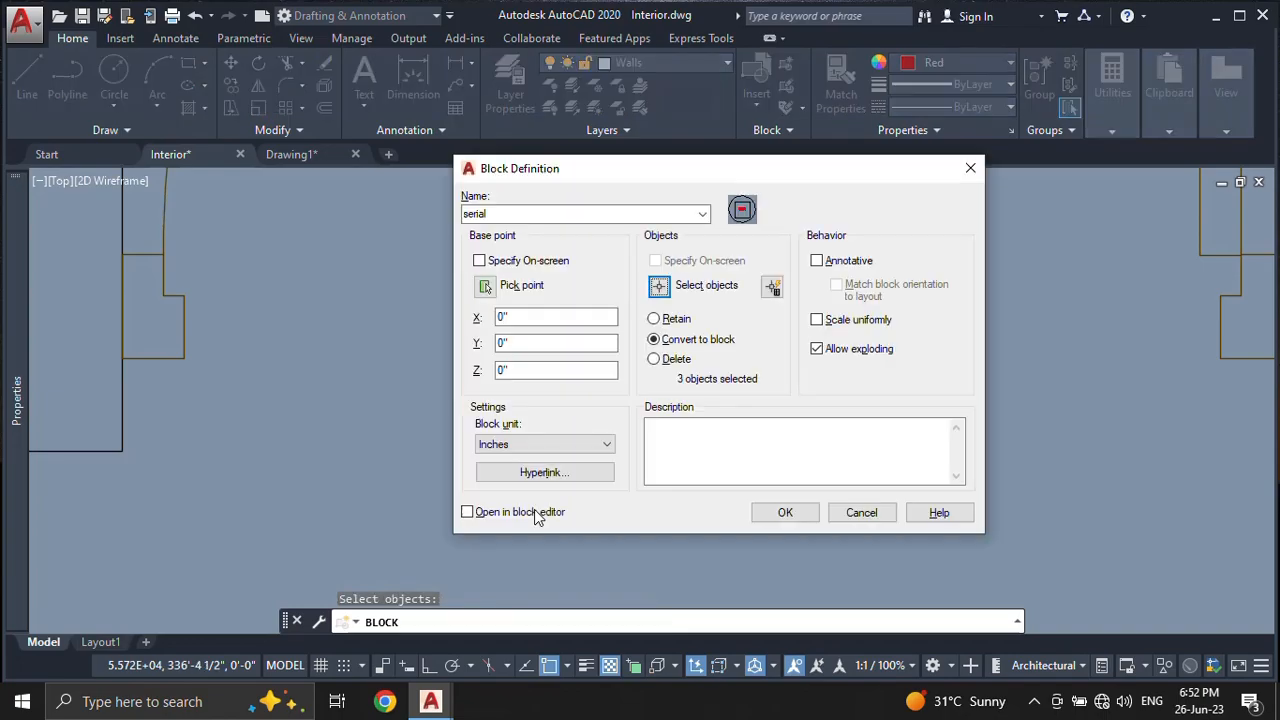
Step: Use the rectangle's geometric center as the base point and create the serial block with SER value 1
click(510, 286)
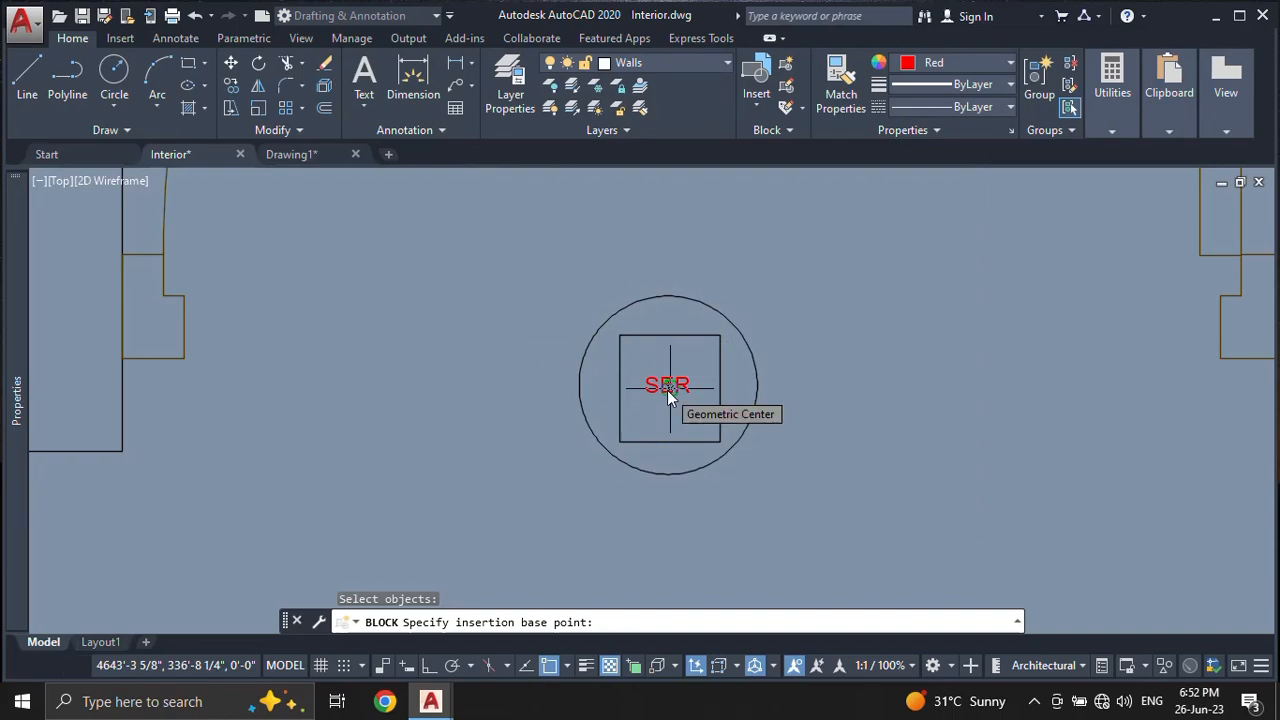
click(667, 390)
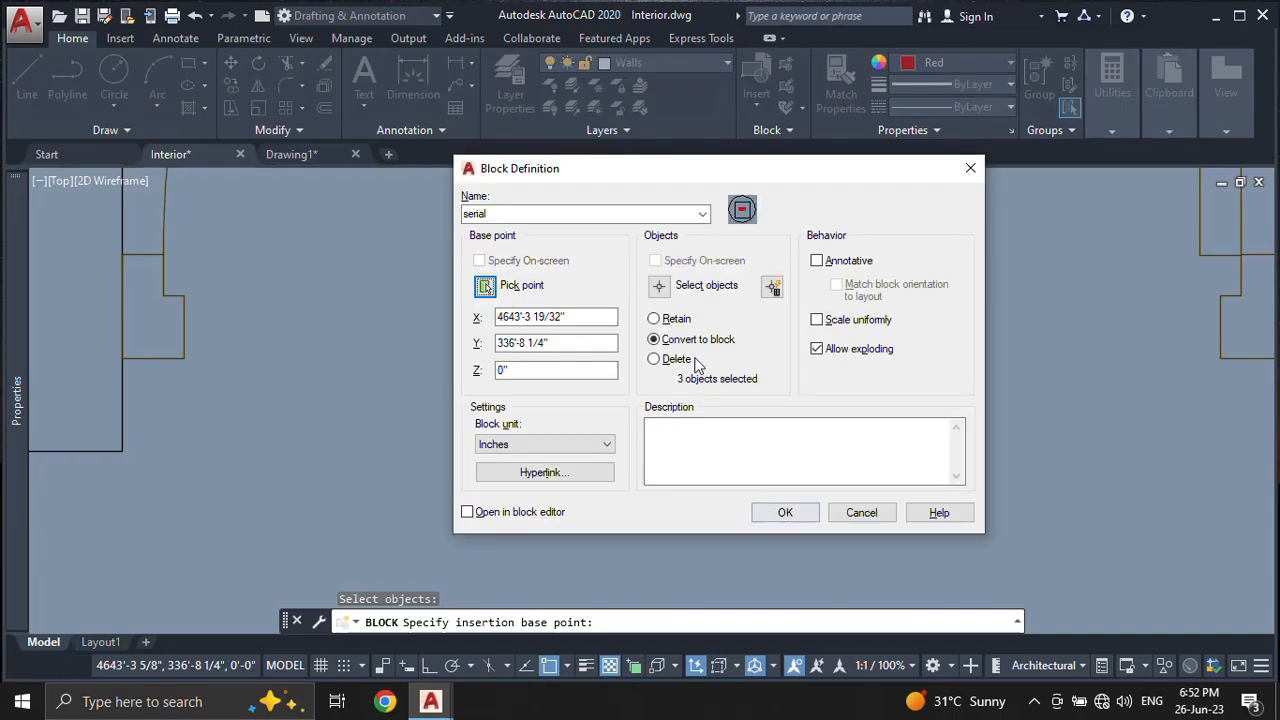
click(785, 513)
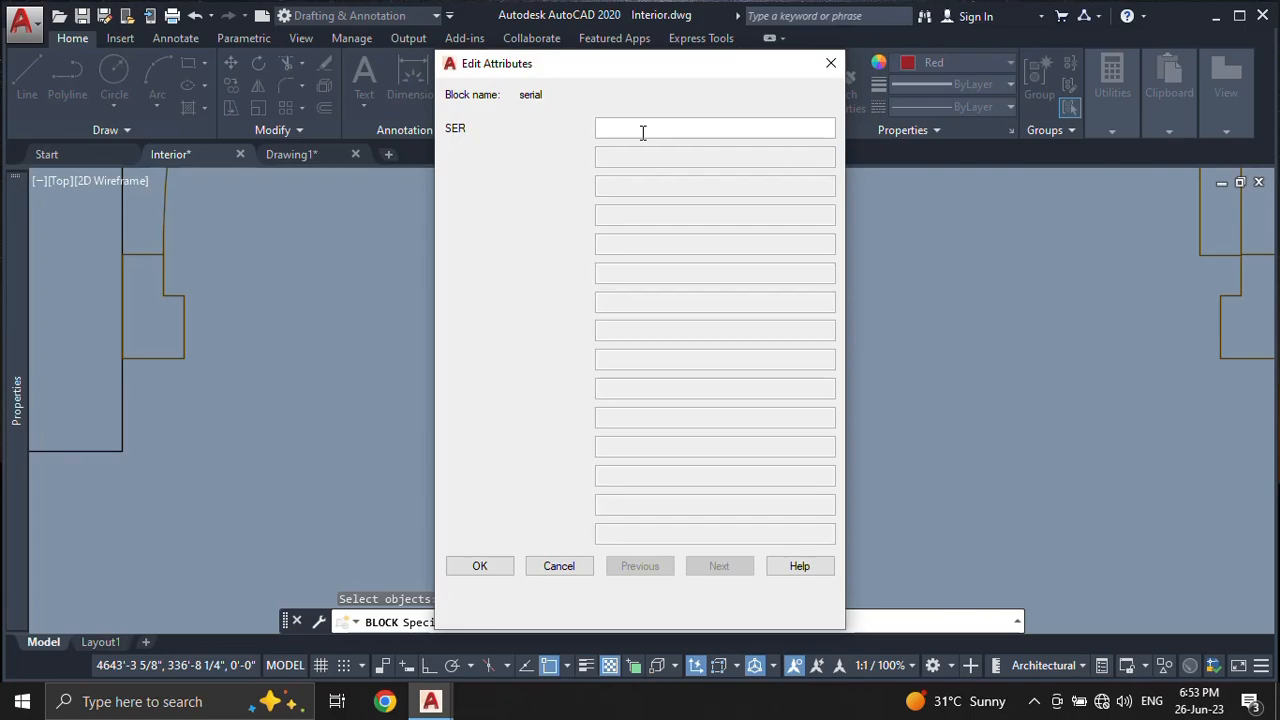
click(486, 566)
Step: Copy the serial block from the kitchen door opening to the door opening beyond the stairs
scroll(561, 369, up, 5)
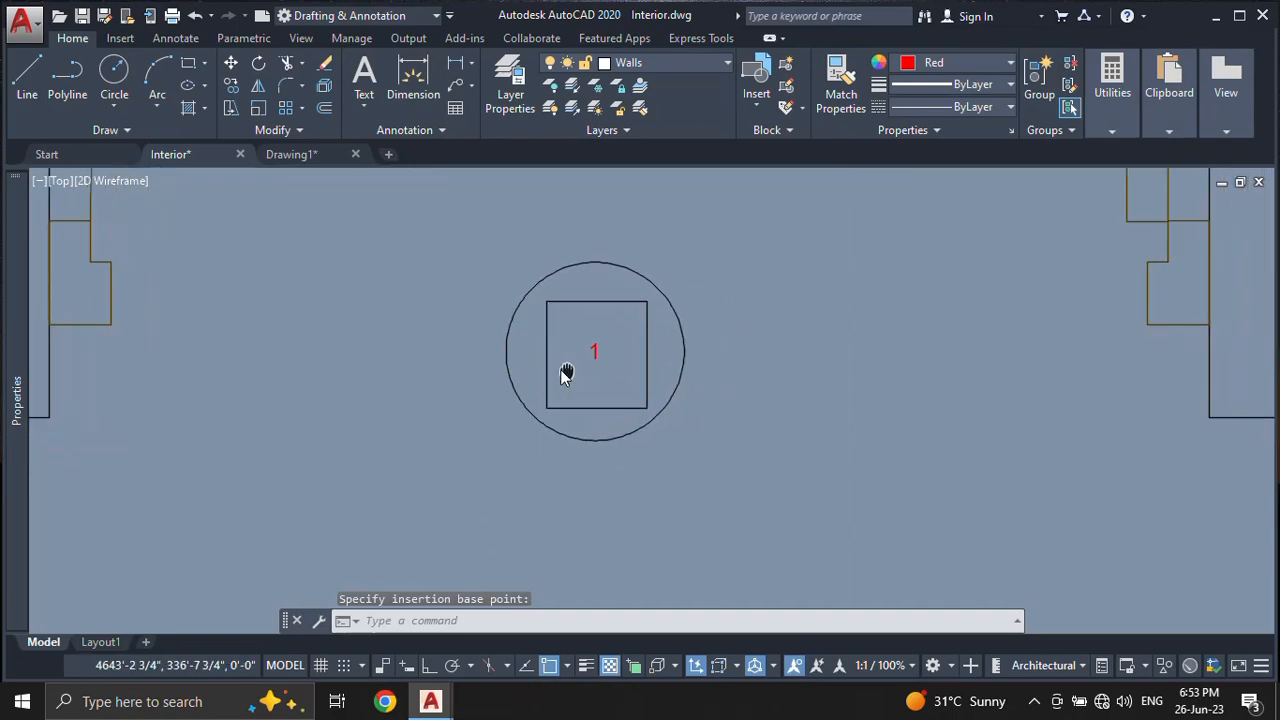
middle_drag(563, 352, 592, 389)
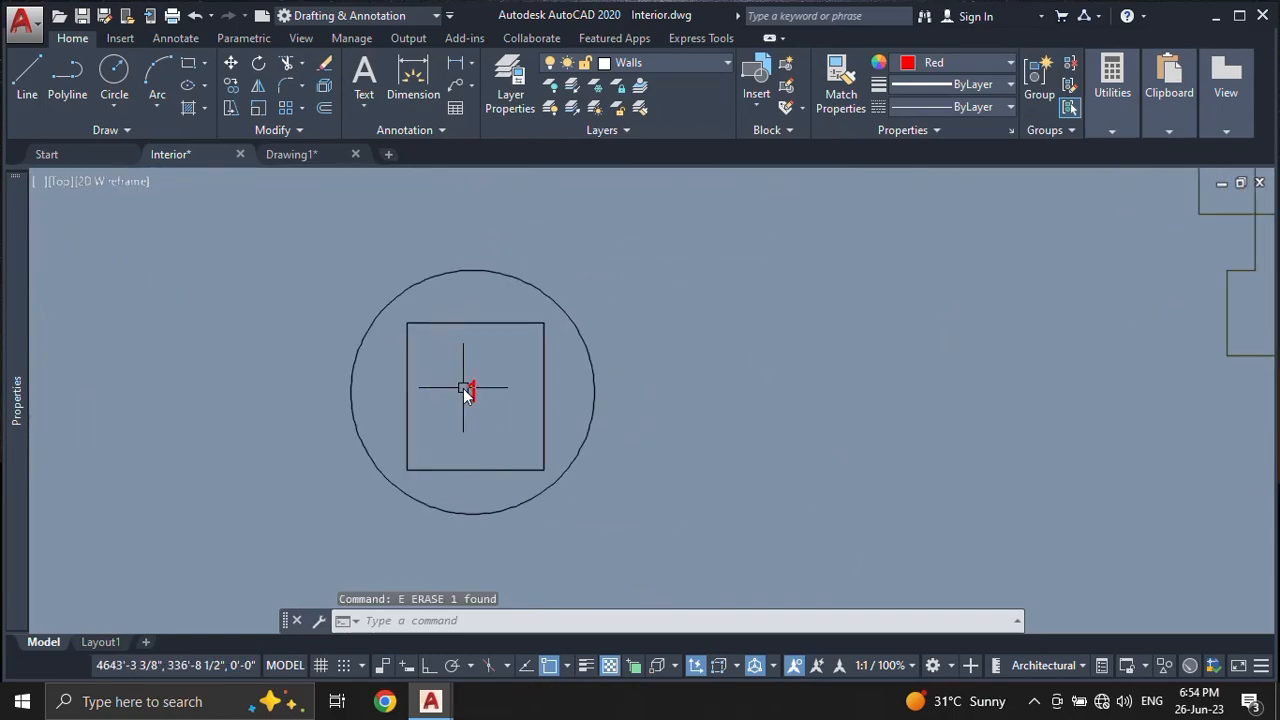
scroll(466, 388, up, 3)
middle_drag(466, 388, 484, 379)
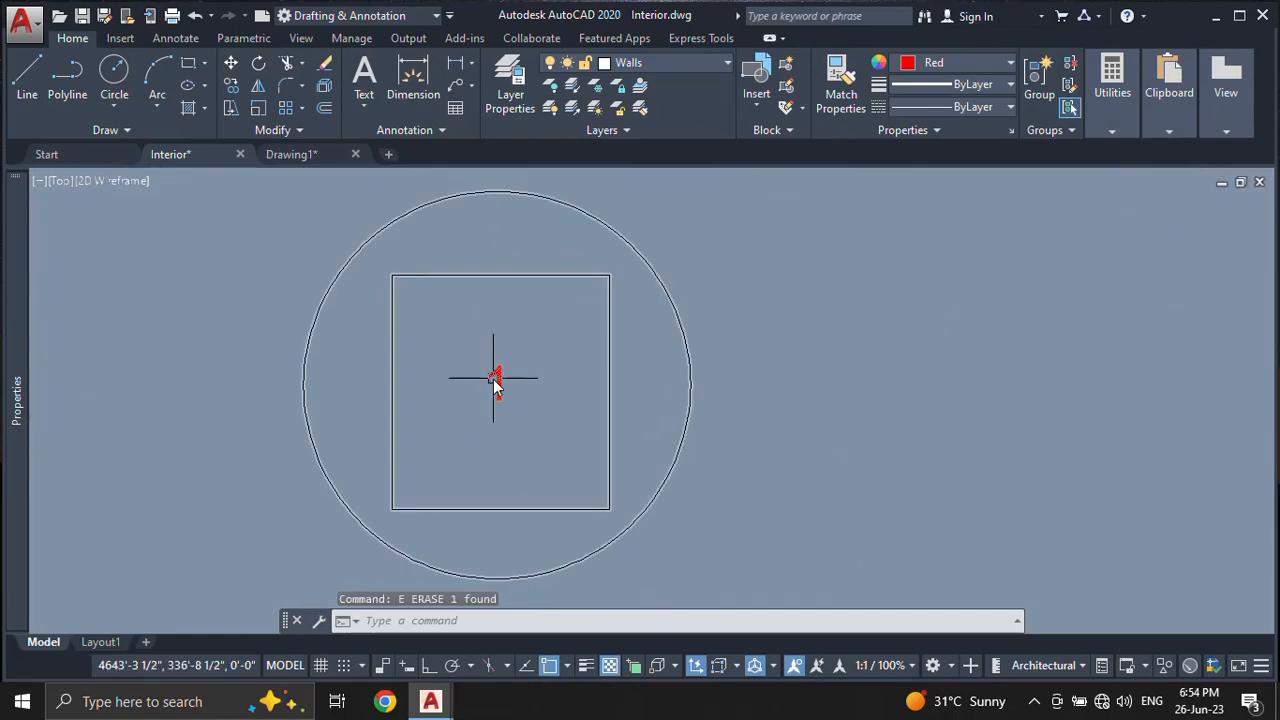
text(co)
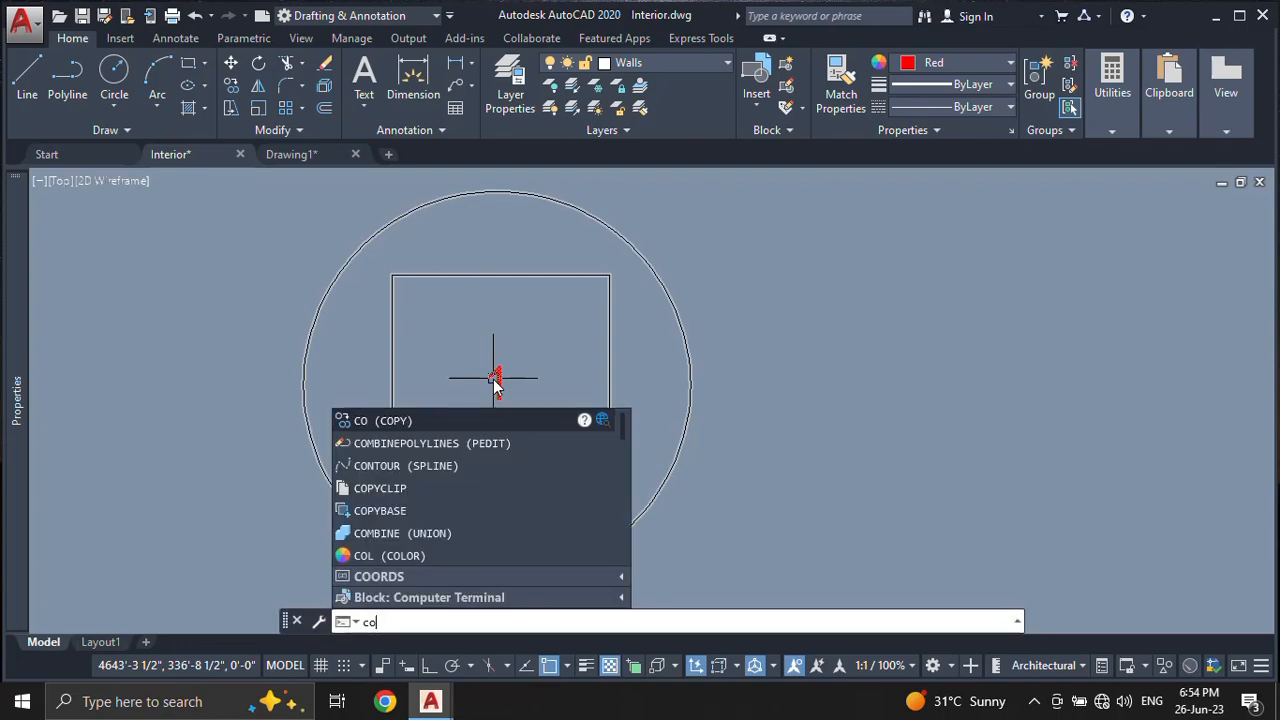
key(Return)
click(766, 290)
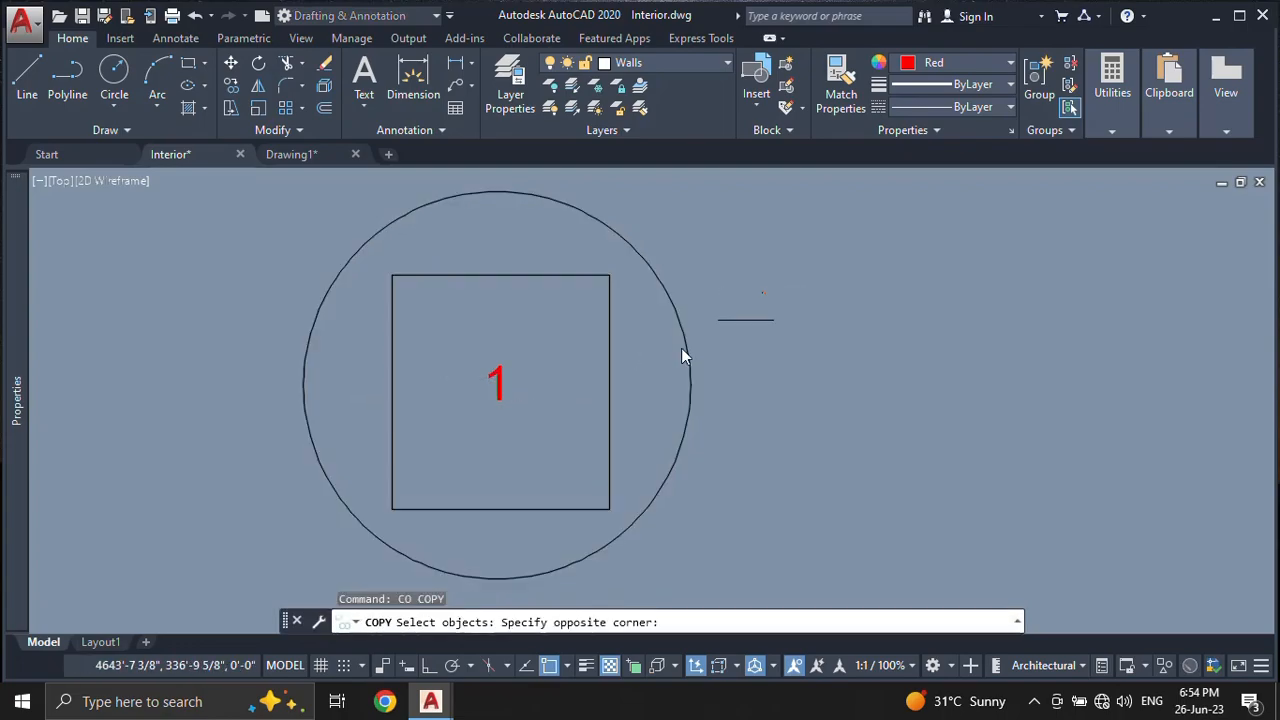
click(572, 402)
key(Return)
click(503, 450)
scroll(696, 473, down, 8)
middle_drag(977, 457, 452, 425)
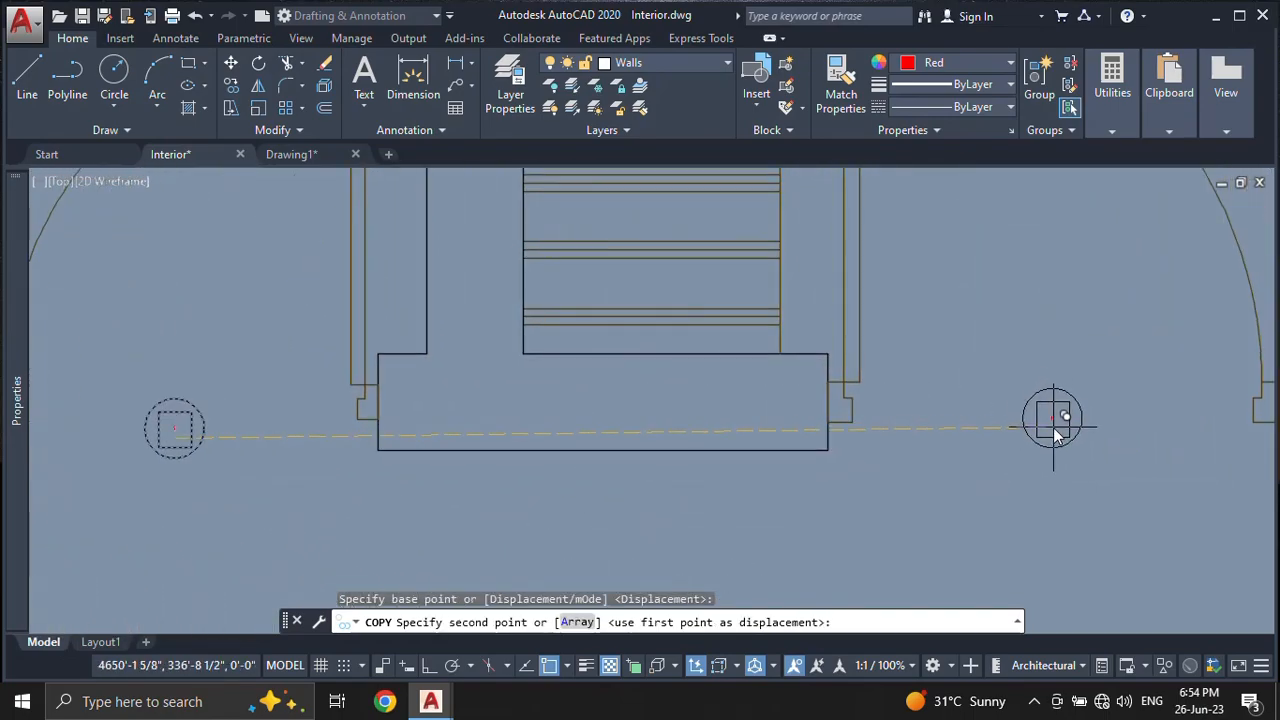
click(1057, 432)
key(Escape)
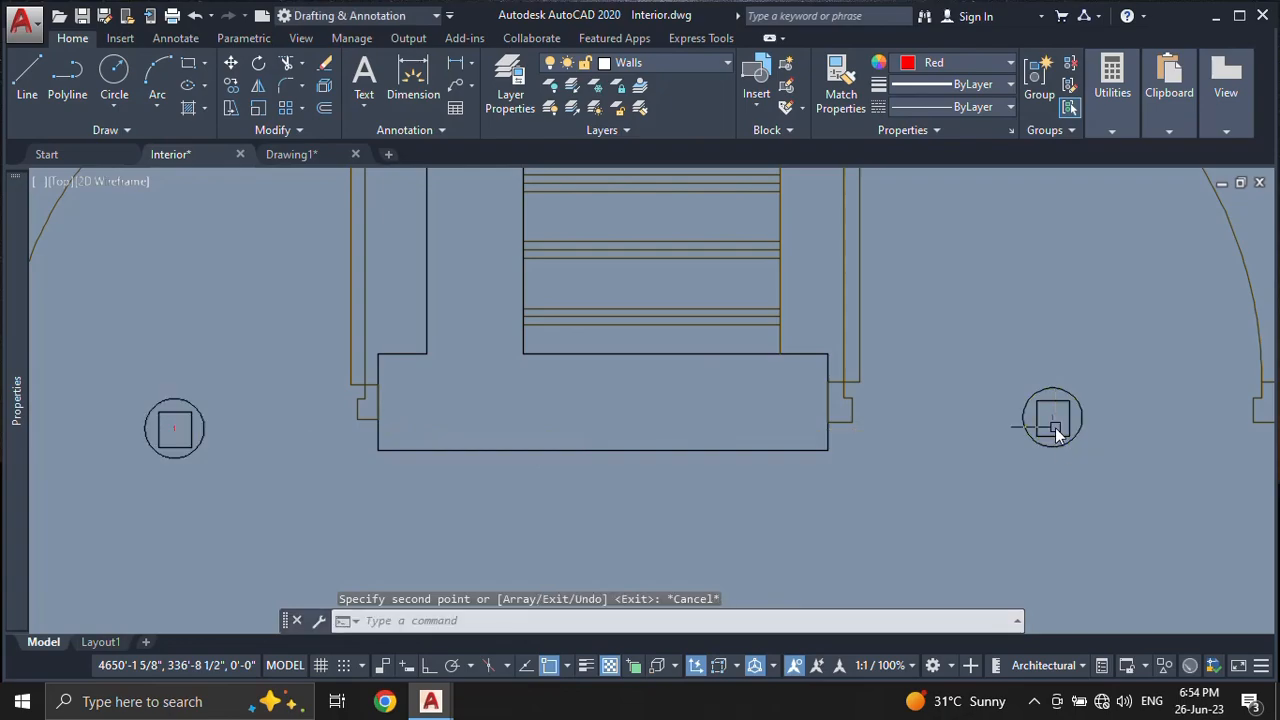
Step: Set the SER attribute value of the copied block beyond the stairs to 2
scroll(1056, 430, up, 5)
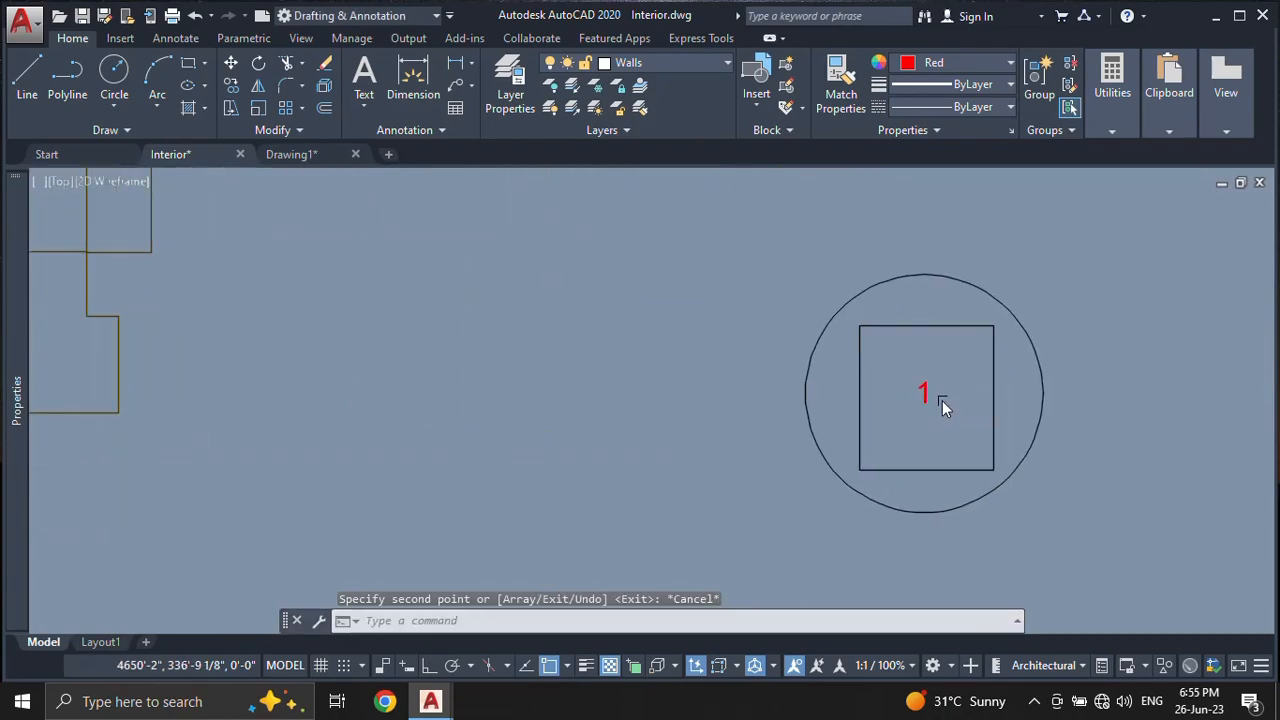
double_click(921, 392)
double_click(921, 392)
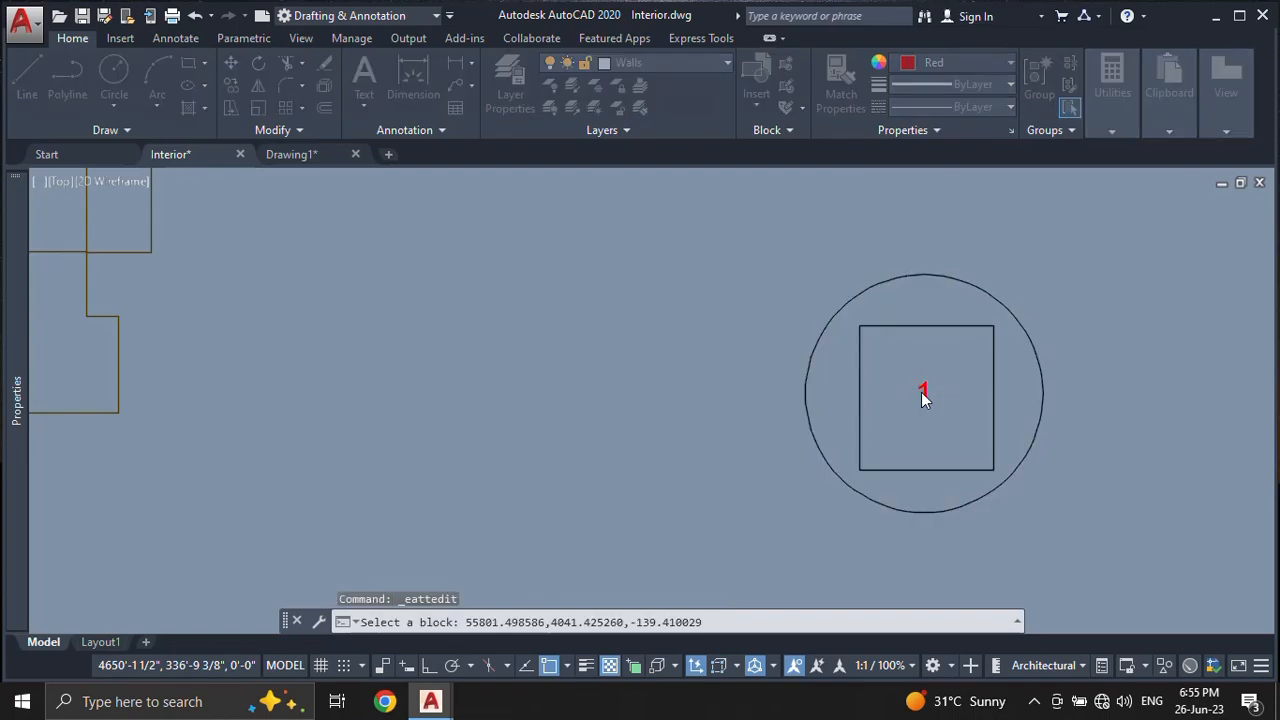
text(2)
click(586, 459)
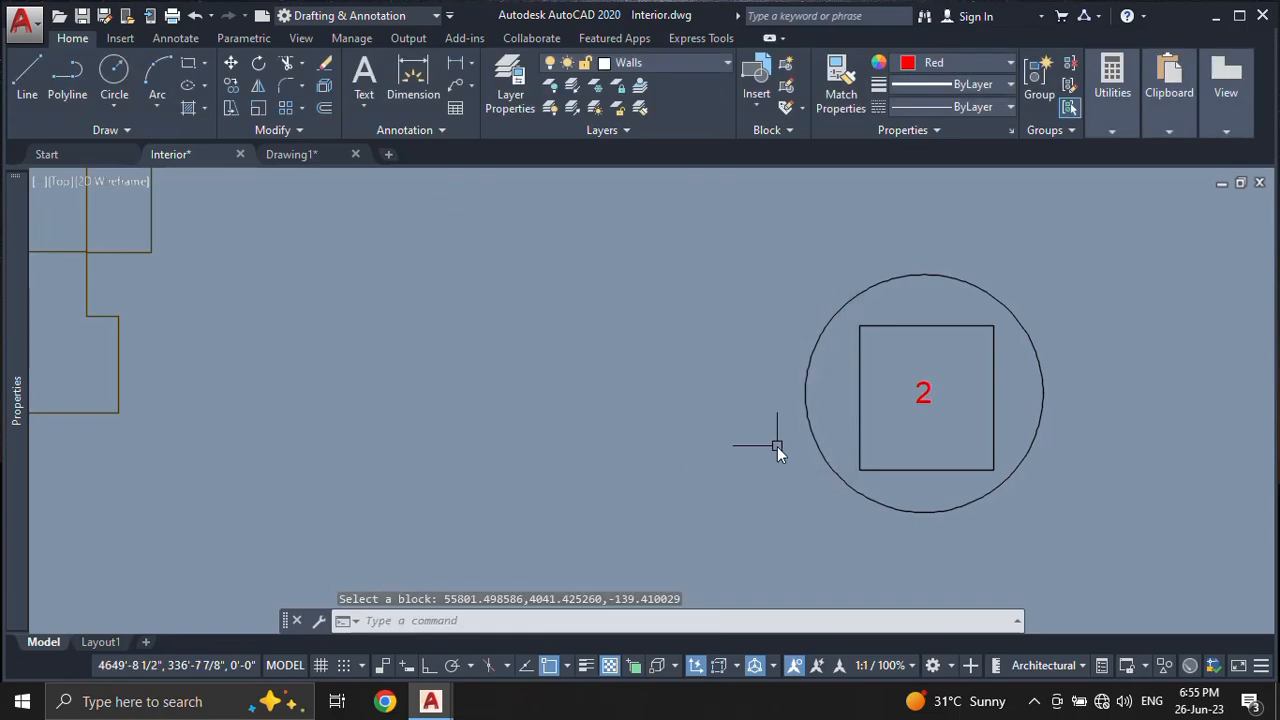
Step: Check the number on the original serial block in the kitchen door opening
scroll(922, 405, down, 4)
middle_drag(362, 417, 1091, 403)
scroll(196, 403, up, 4)
middle_drag(300, 398, 351, 378)
scroll(351, 378, down, 4)
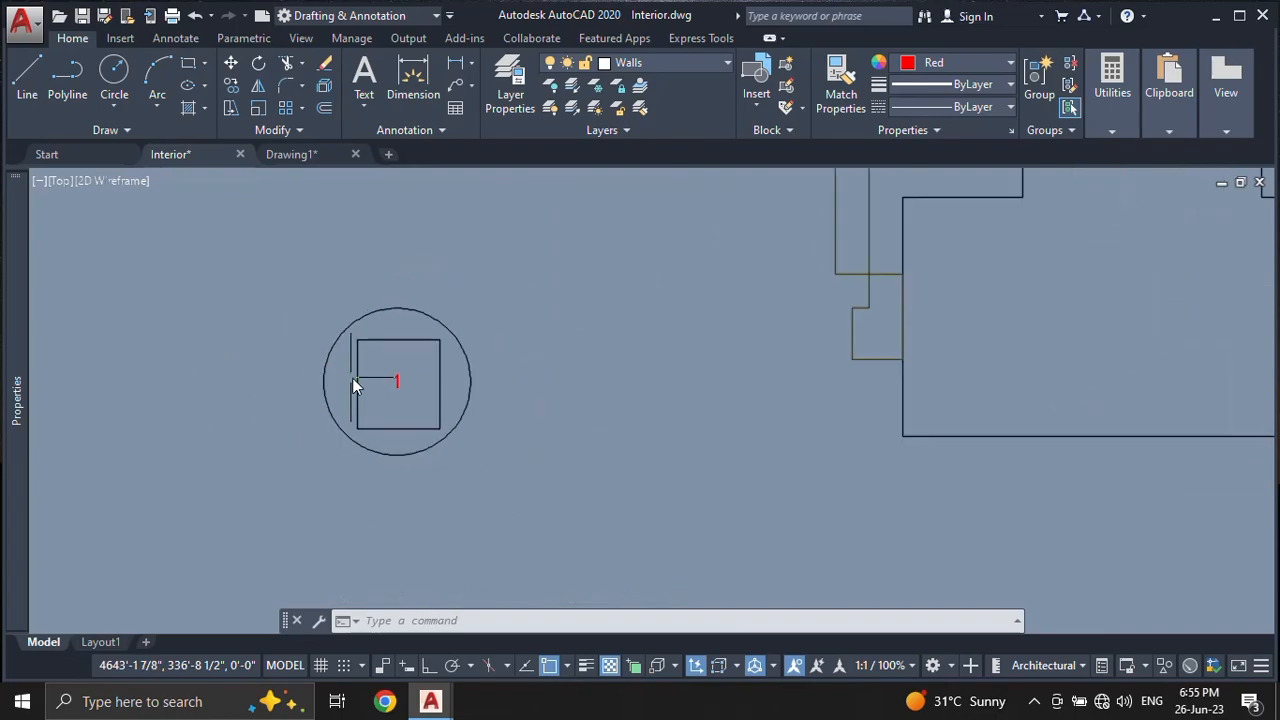
scroll(383, 393, up, 2)
text(co)
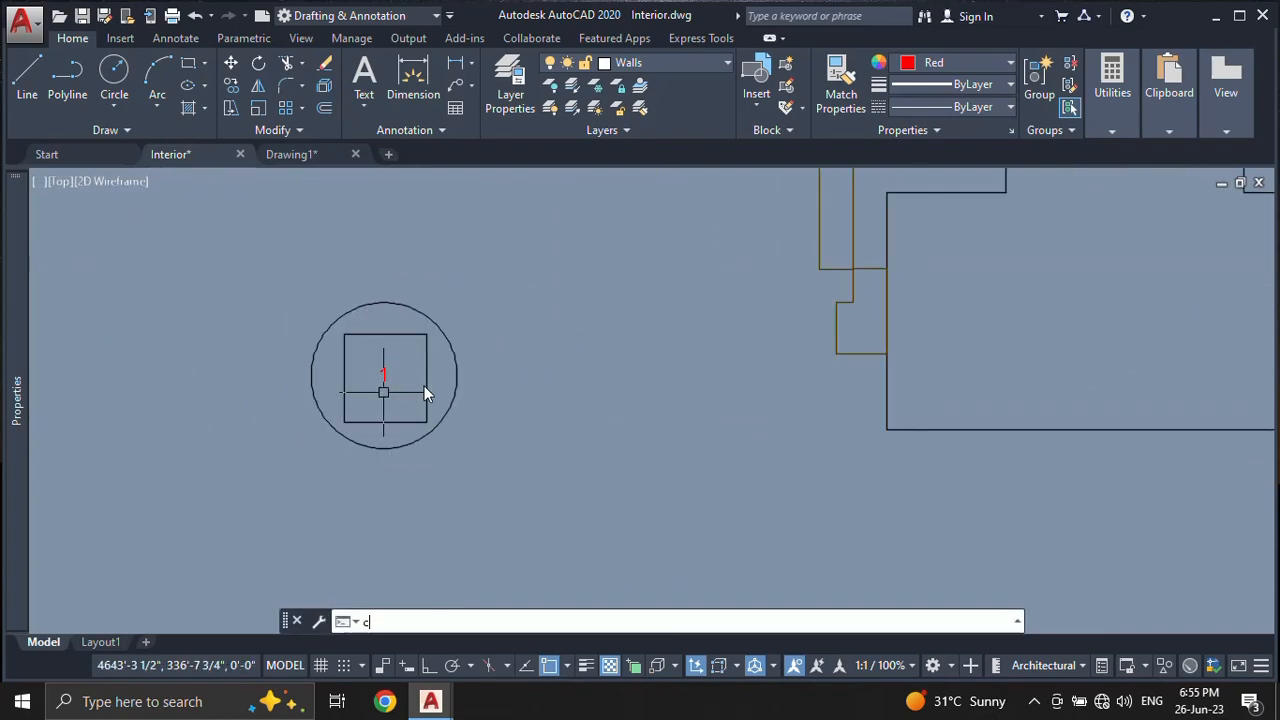
key(Return)
key(Escape)
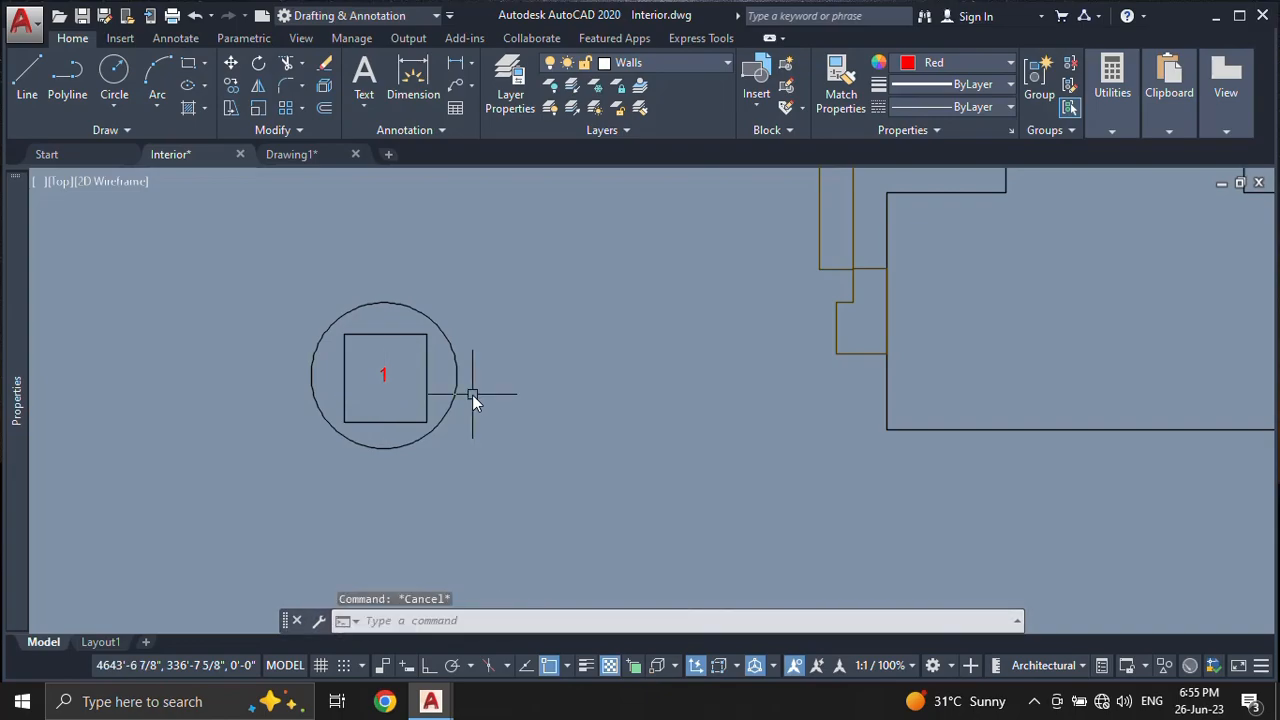
Step: Copy the kitchen door's serial block to a spot just above the original
text(co)
key(Return)
click(499, 433)
click(433, 394)
key(Return)
click(586, 449)
middle_drag(605, 360, 607, 477)
click(613, 352)
key(Escape)
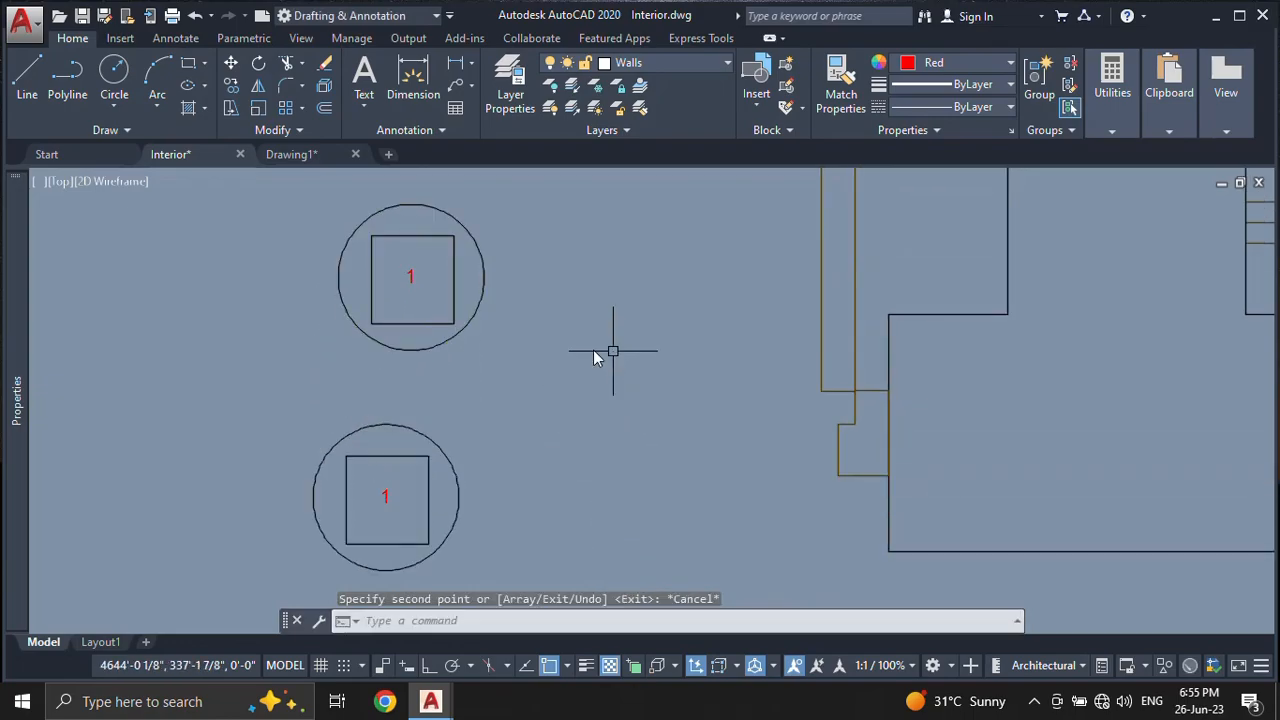
Step: Set the SER attribute value of the new copy above the kitchen door block to 3
double_click(412, 278)
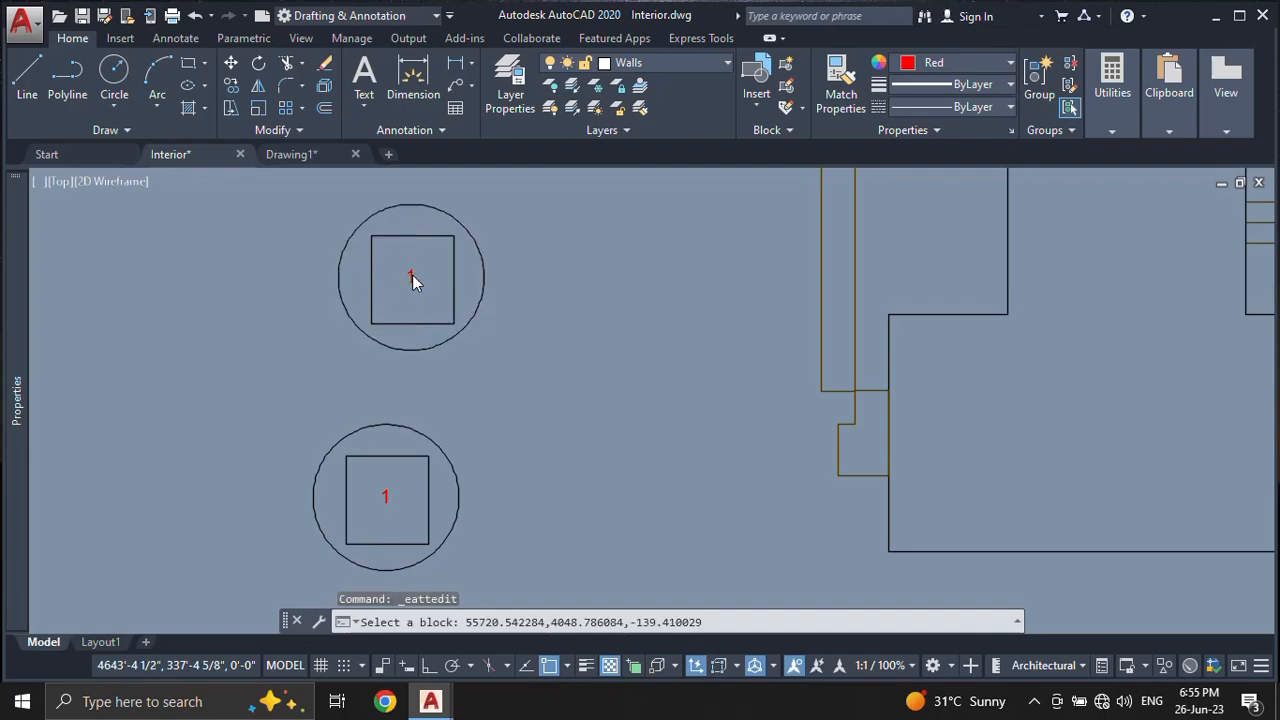
text(3)
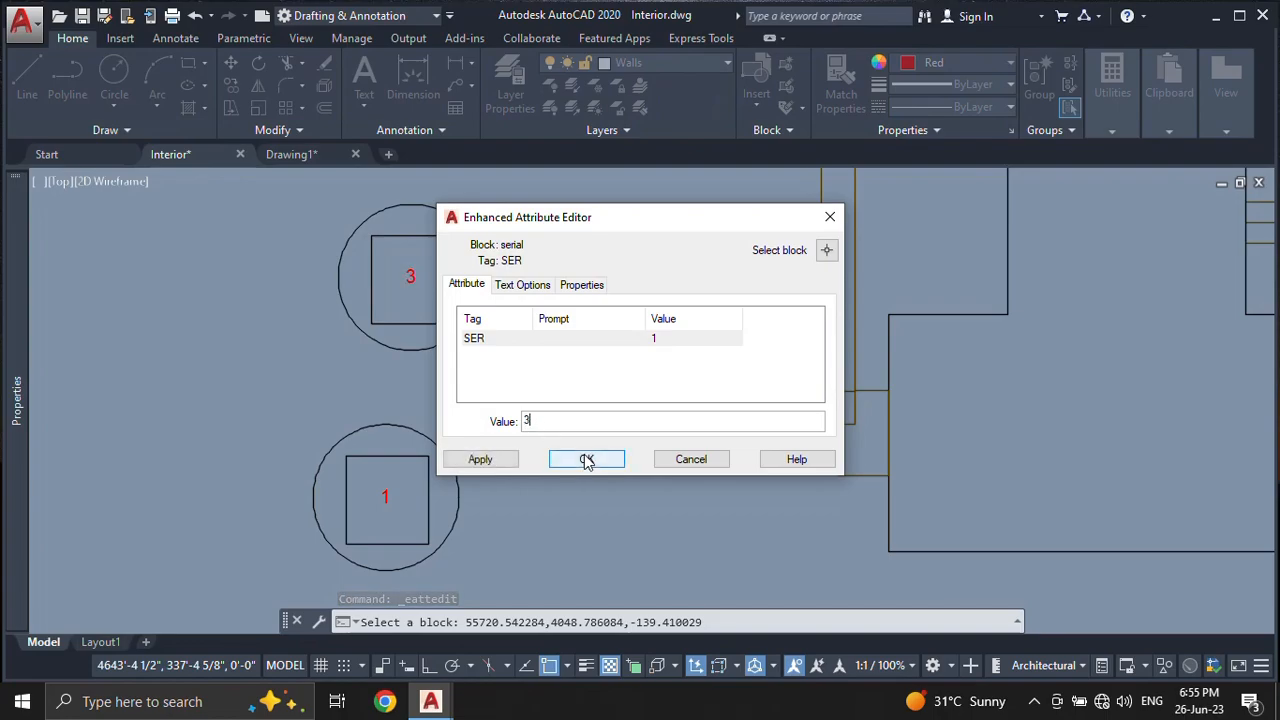
click(587, 459)
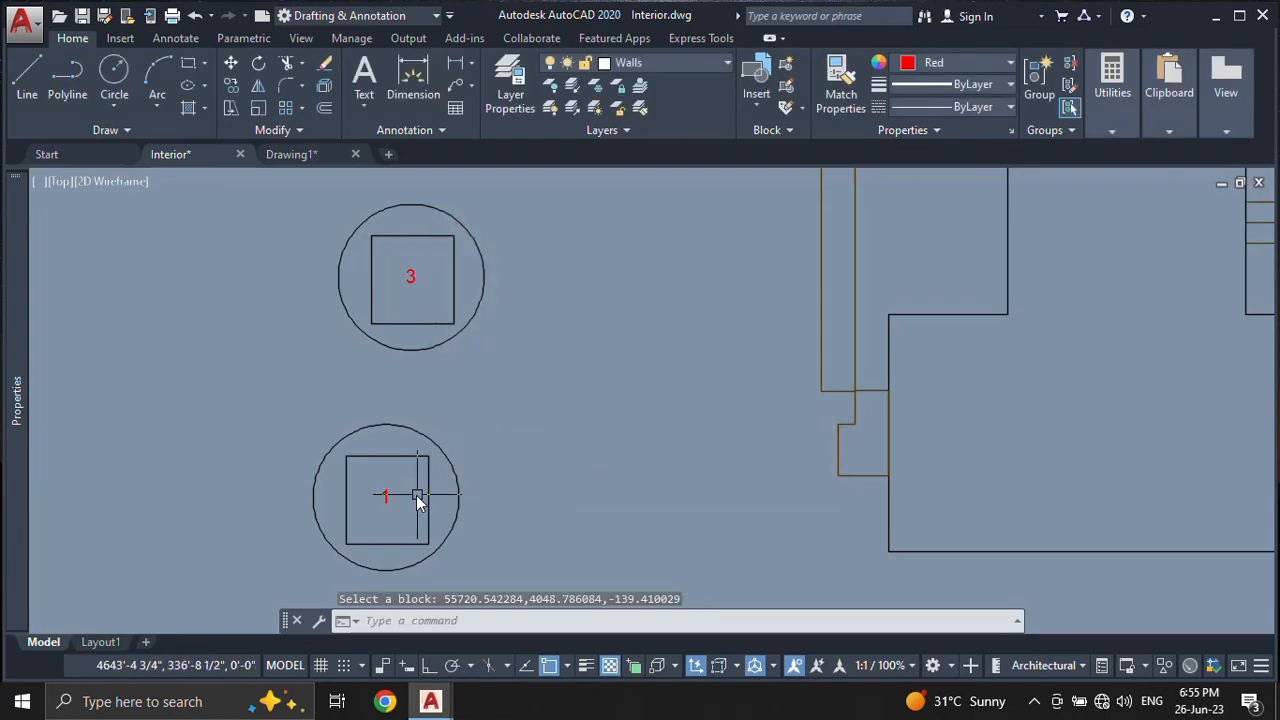
Step: Check the number on the serial block in the door opening beyond the stairs
scroll(414, 316, down, 2)
middle_drag(1135, 481, 72, 418)
scroll(685, 343, up, 2)
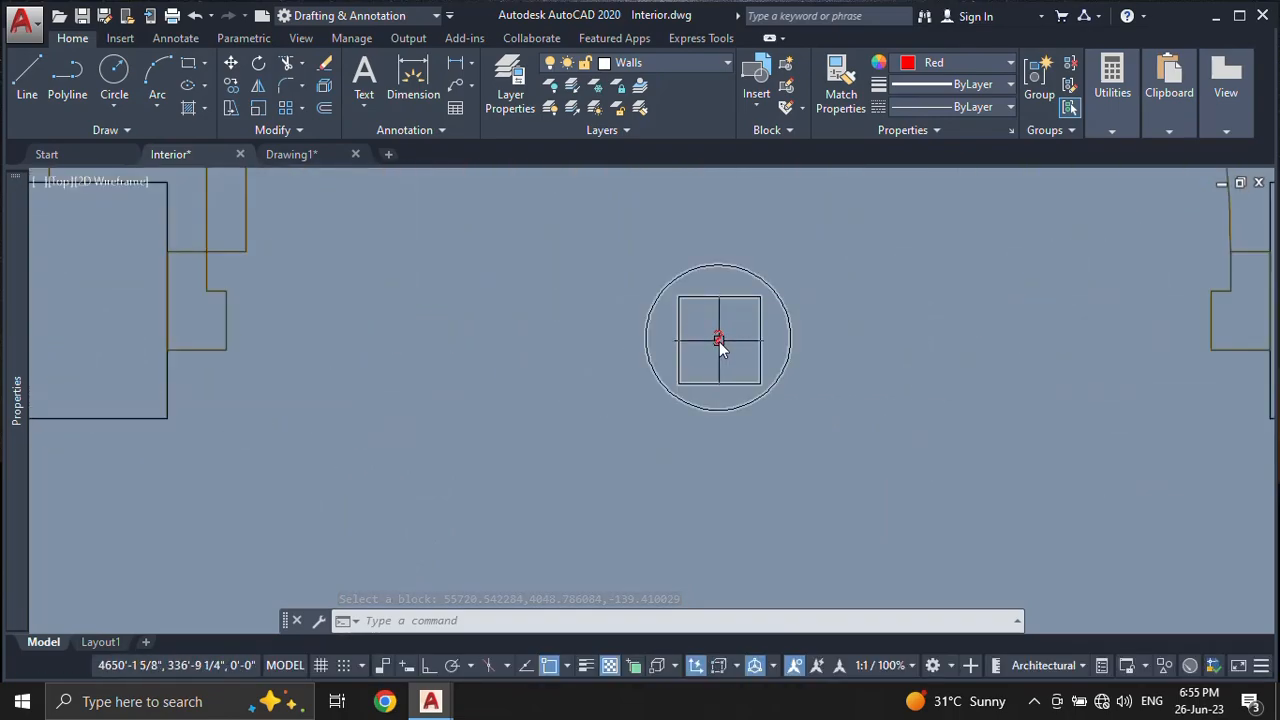
Step: Open the definition of the "serial" block in the Block Editor
scroll(818, 410, down, 3)
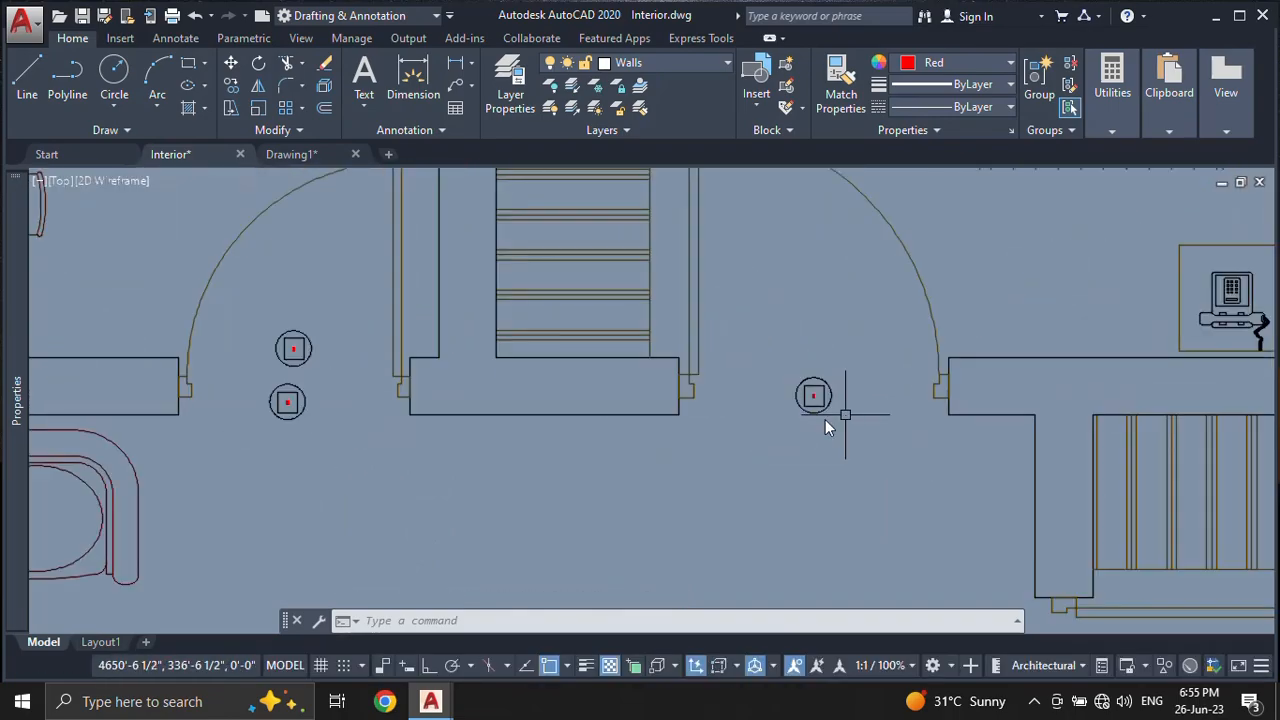
scroll(268, 411, up, 2)
middle_drag(268, 411, 282, 416)
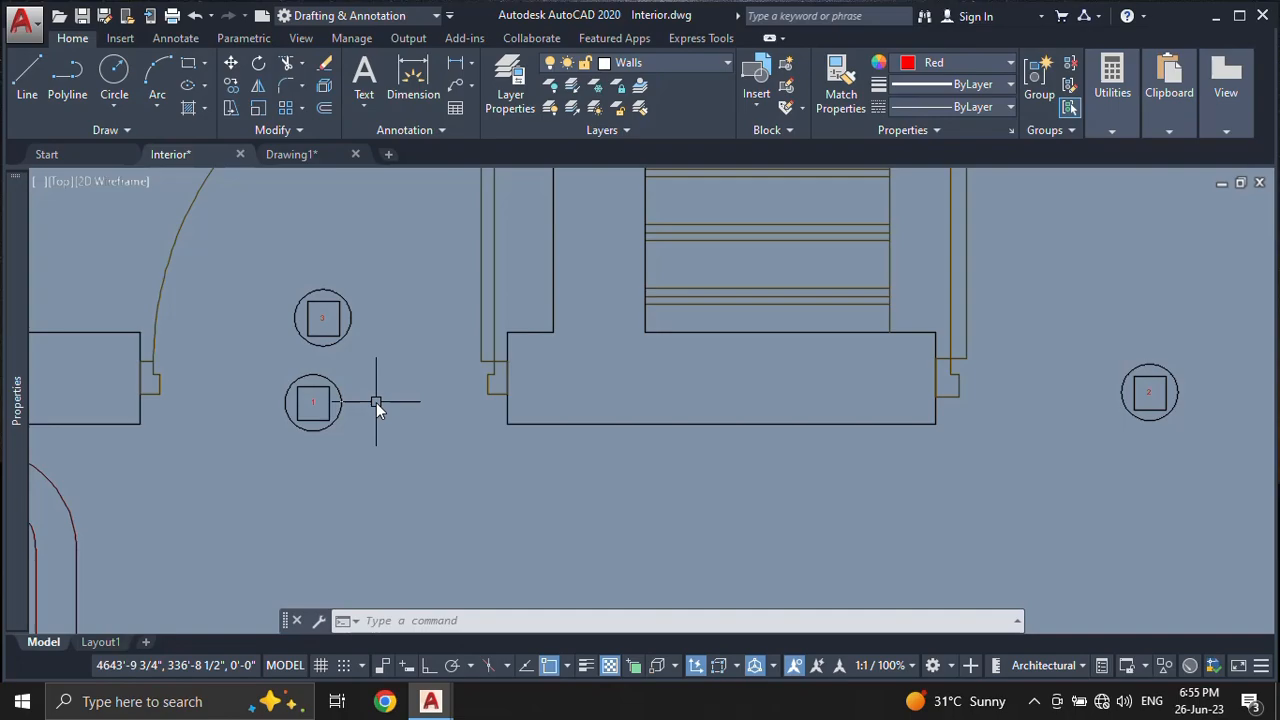
scroll(364, 410, up, 2)
middle_drag(366, 414, 427, 435)
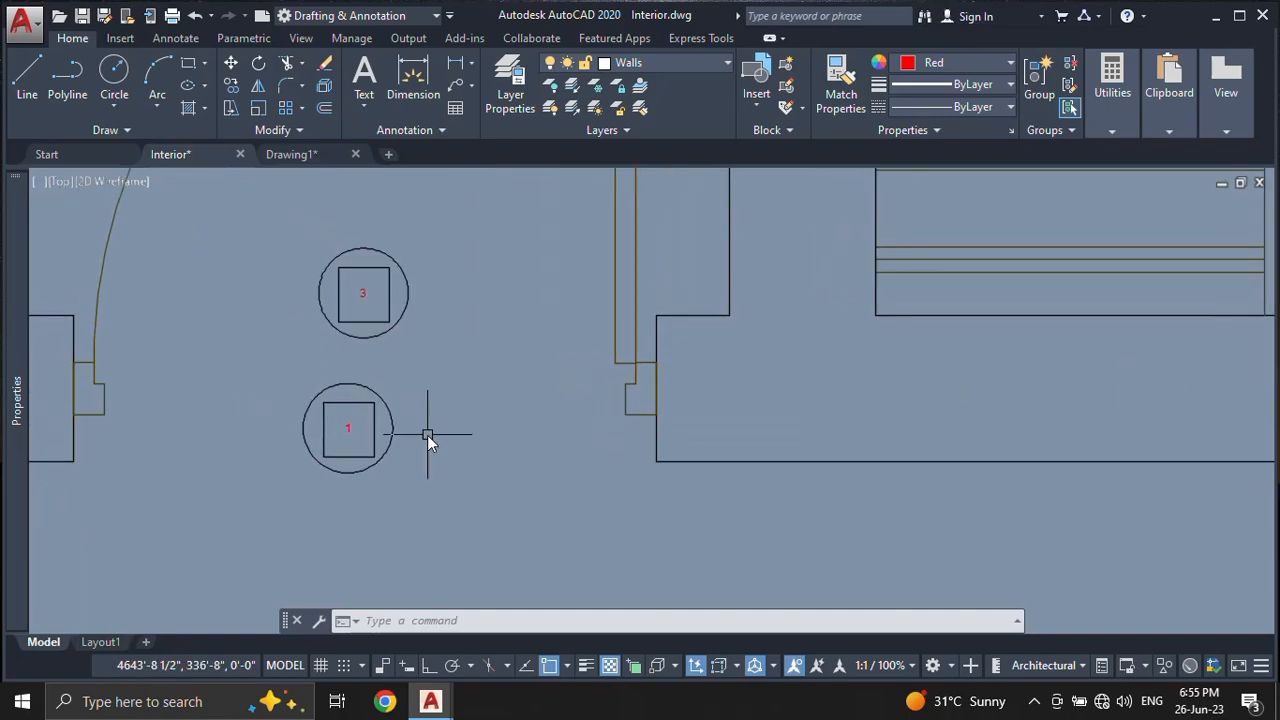
text(BE)
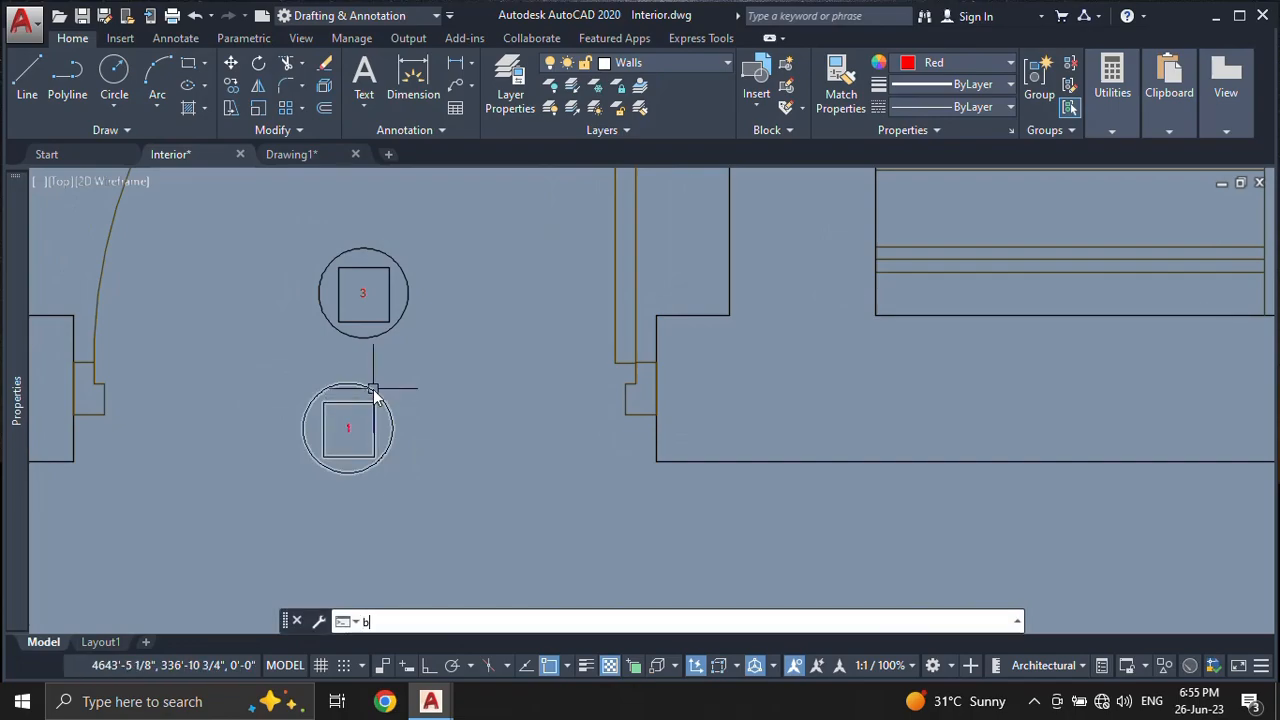
key(Return)
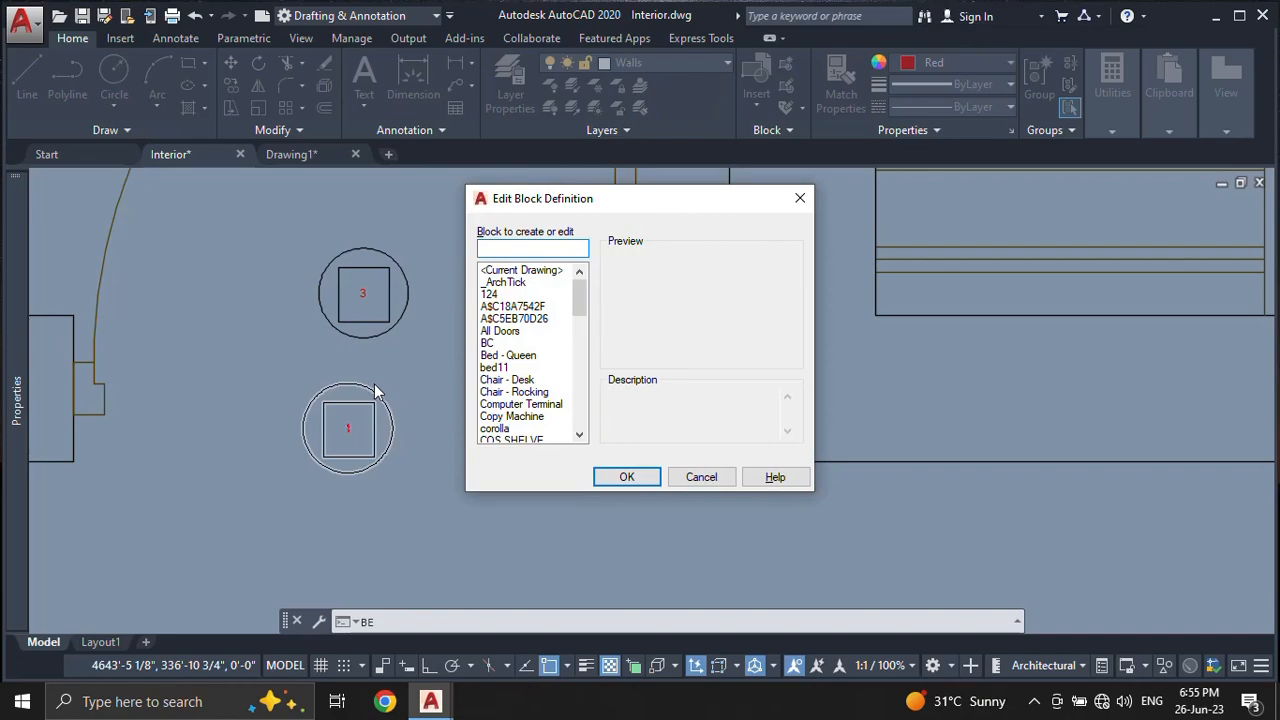
mouse_move(580, 293)
mouse_down()
mouse_move(577, 409)
mouse_move(579, 378)
mouse_up()
click(533, 406)
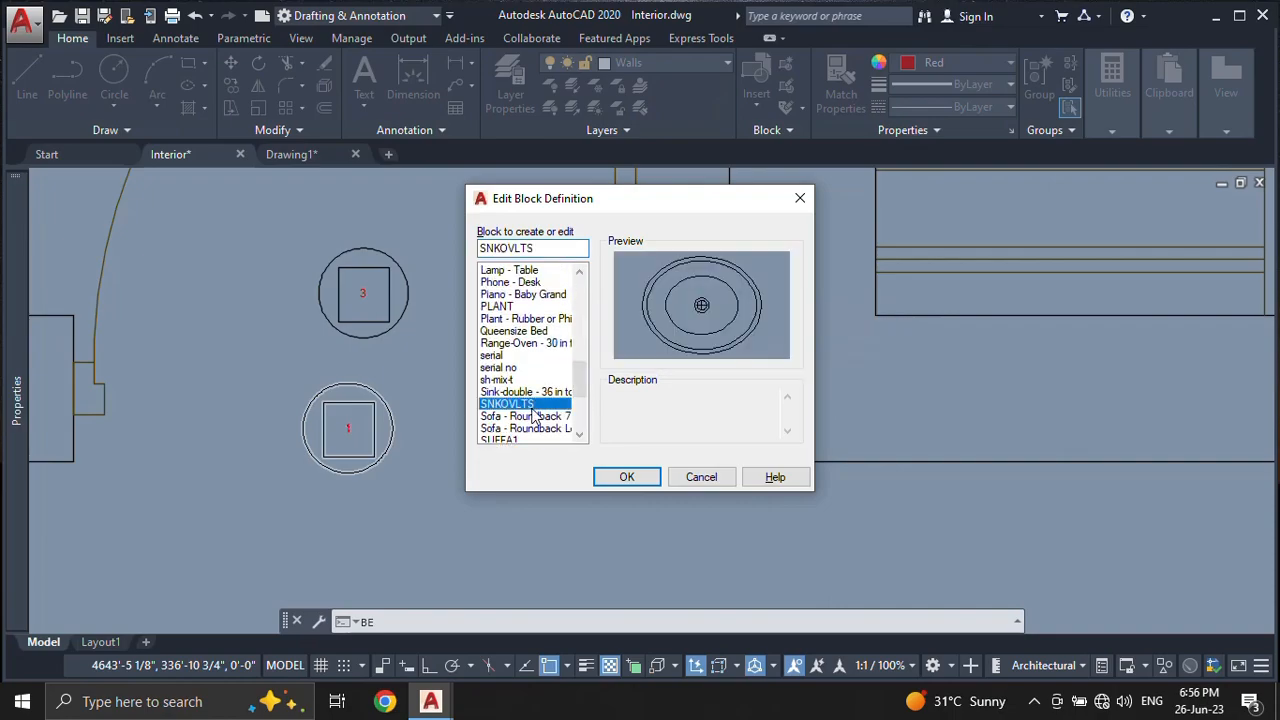
scroll(530, 400, down, 1)
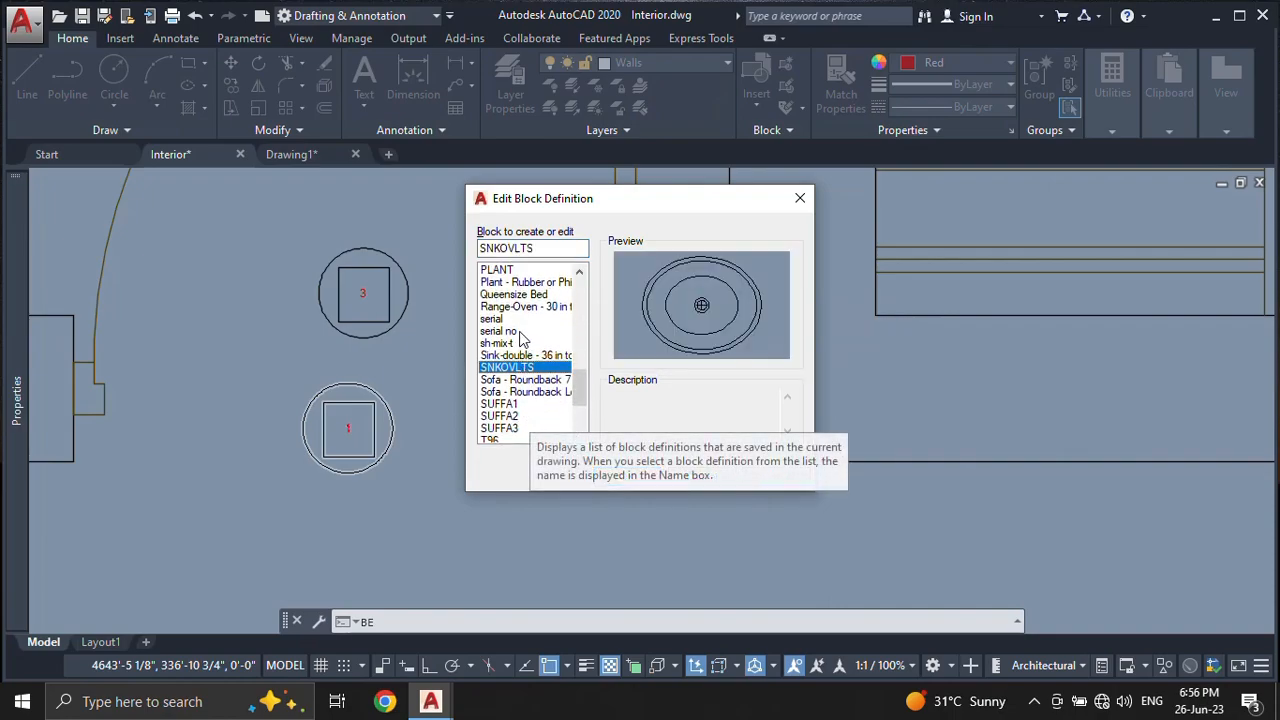
click(496, 319)
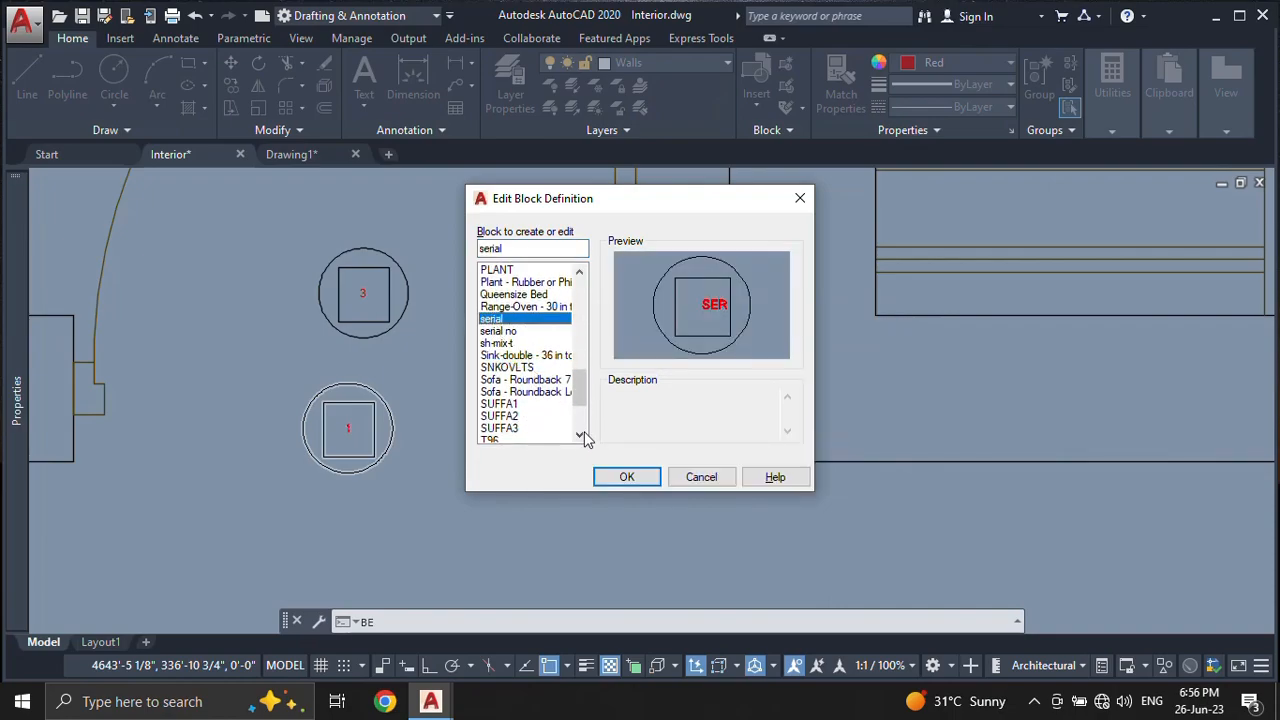
click(627, 478)
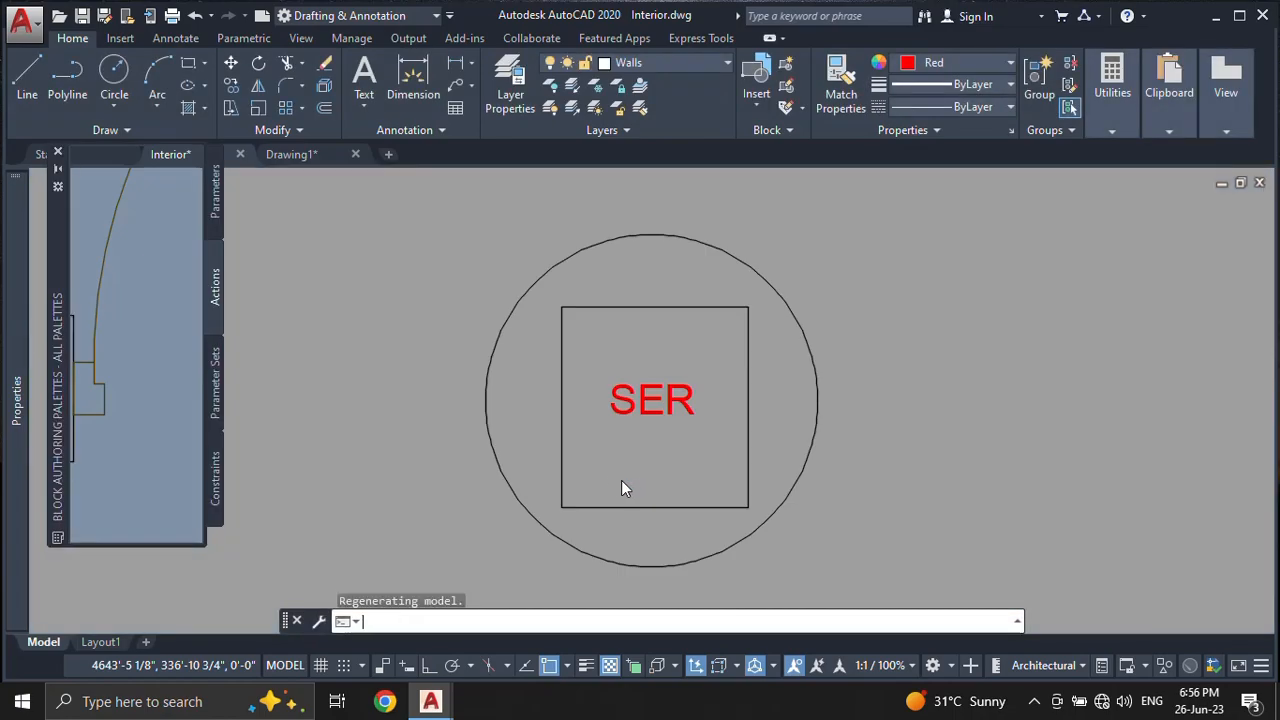
Step: Delete the square around the SER attribute, close the Block Editor and save the changes to the serial block
click(674, 337)
click(625, 293)
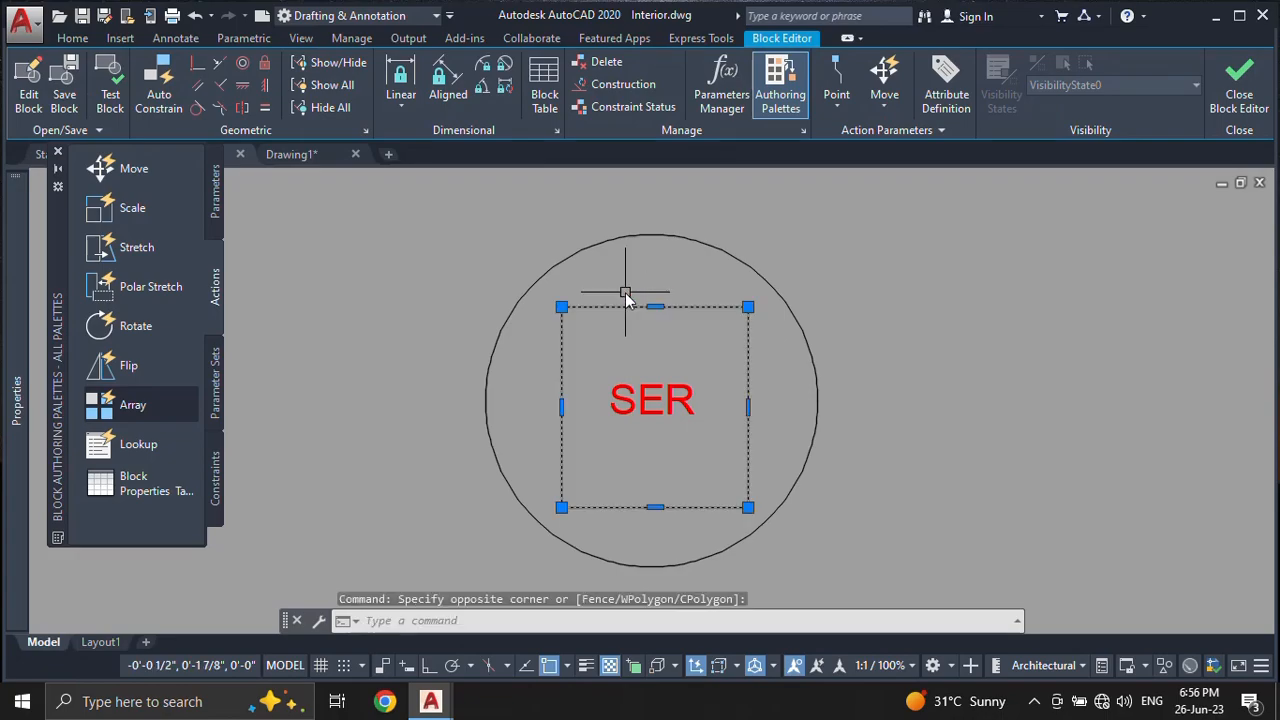
key(Delete)
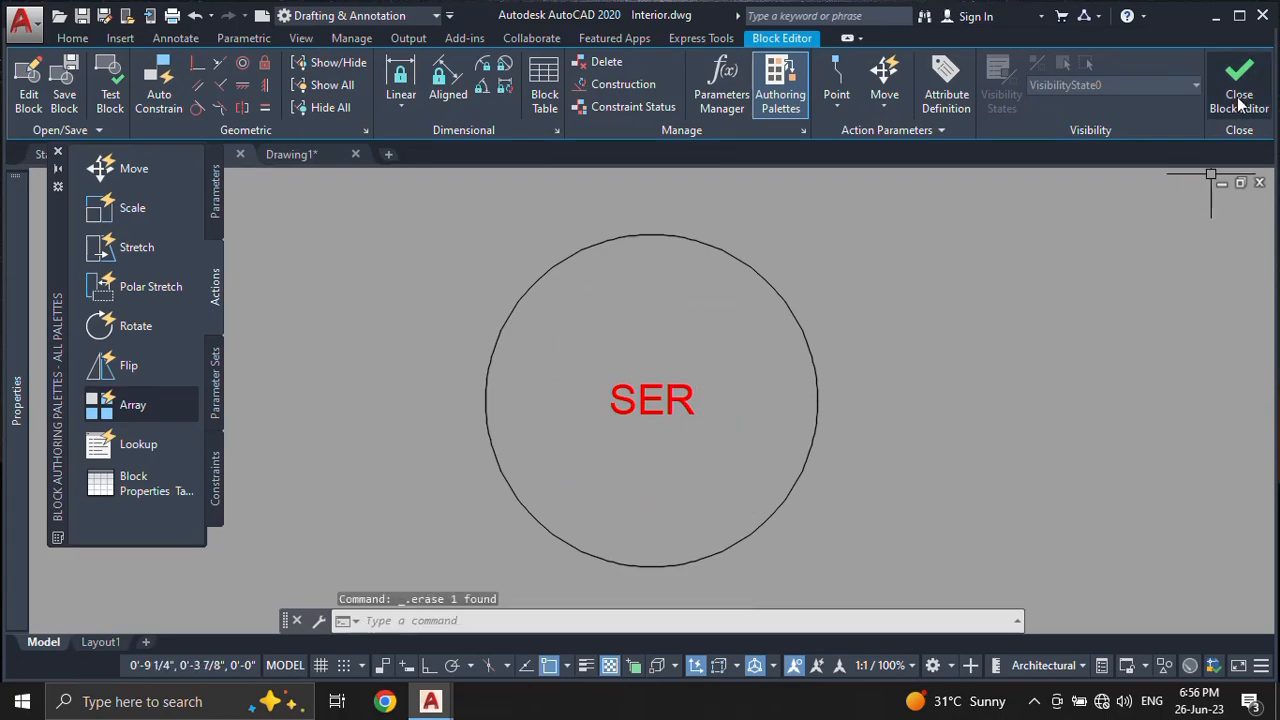
click(1239, 97)
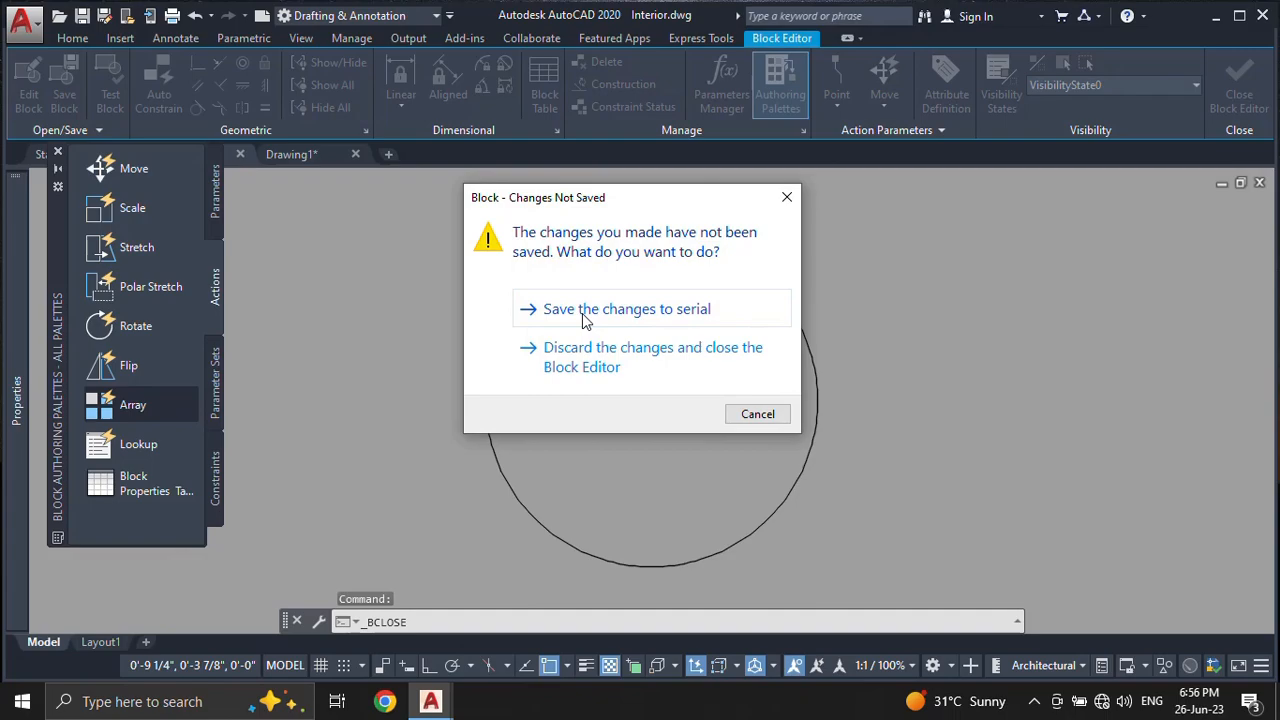
click(586, 313)
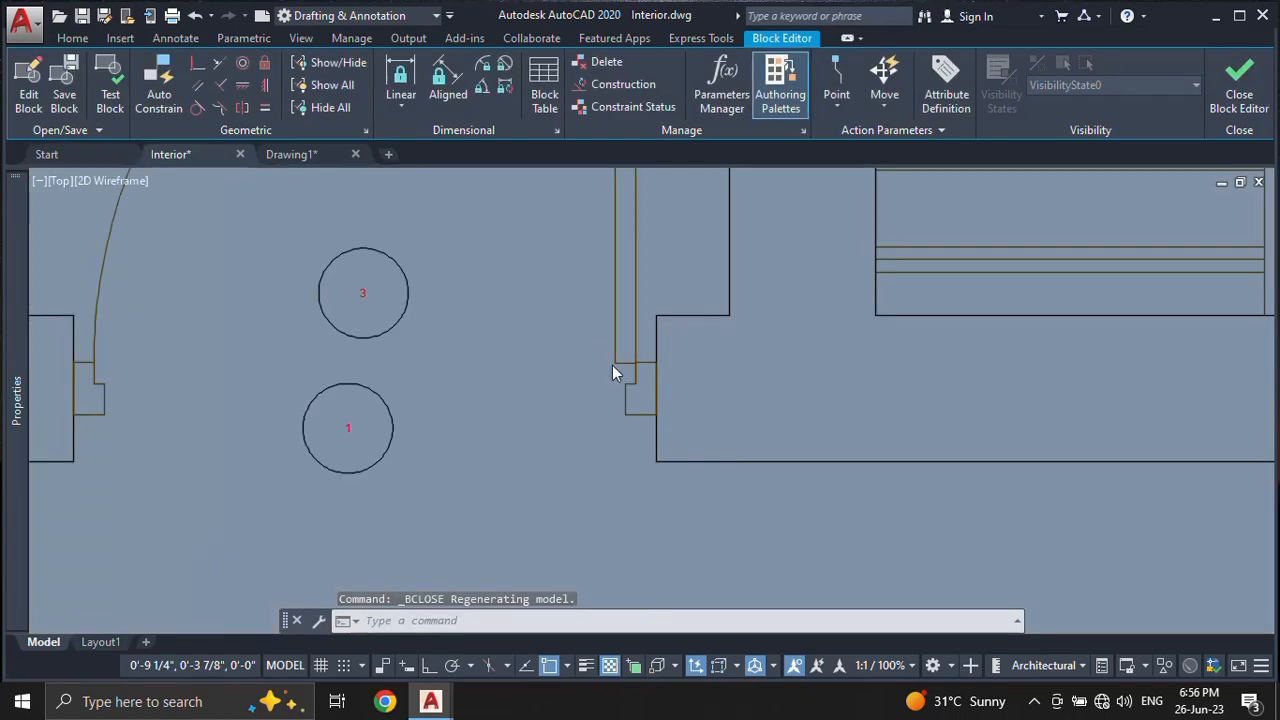
Step: Examine the edited serial blocks in the kitchen door opening, including the space around the upper block's number
mouse_move(372, 384)
middle_down()
mouse_move(440, 454)
mouse_move(473, 439)
middle_up()
scroll(468, 352, down, 4)
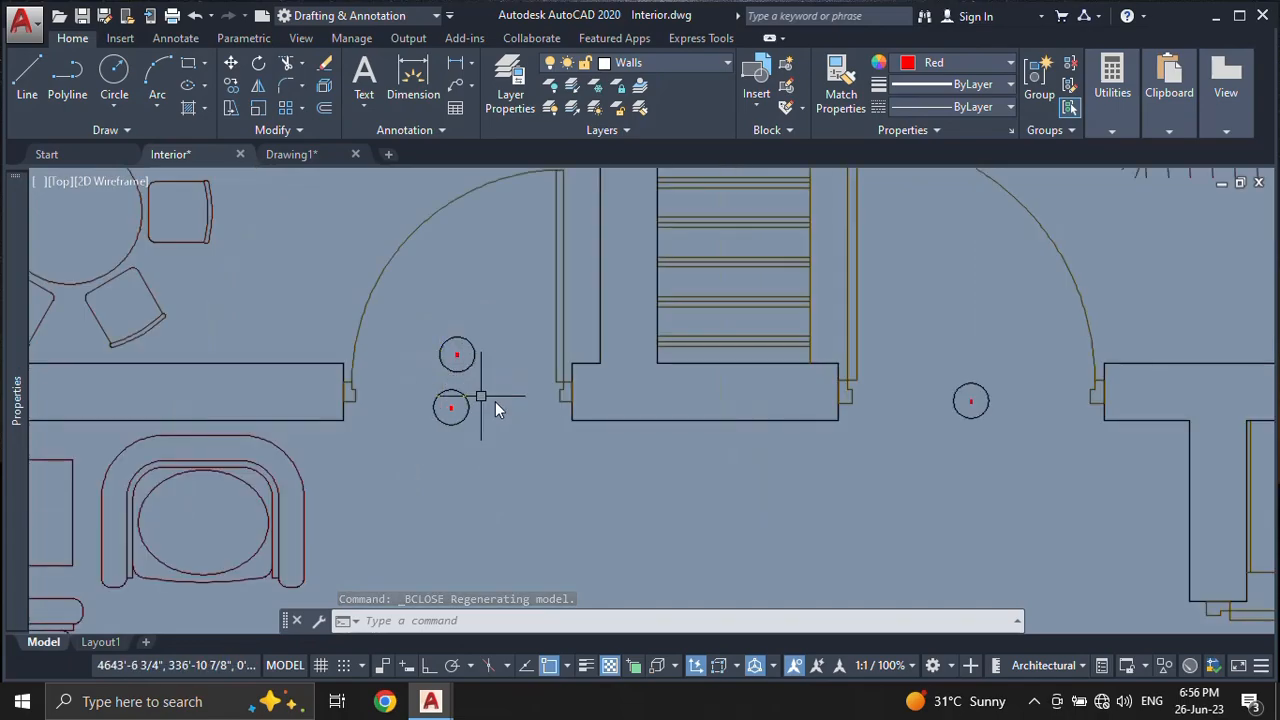
scroll(460, 343, up, 4)
mouse_move(523, 434)
middle_down()
mouse_move(329, 391)
mouse_move(563, 371)
middle_up()
scroll(435, 369, up, 3)
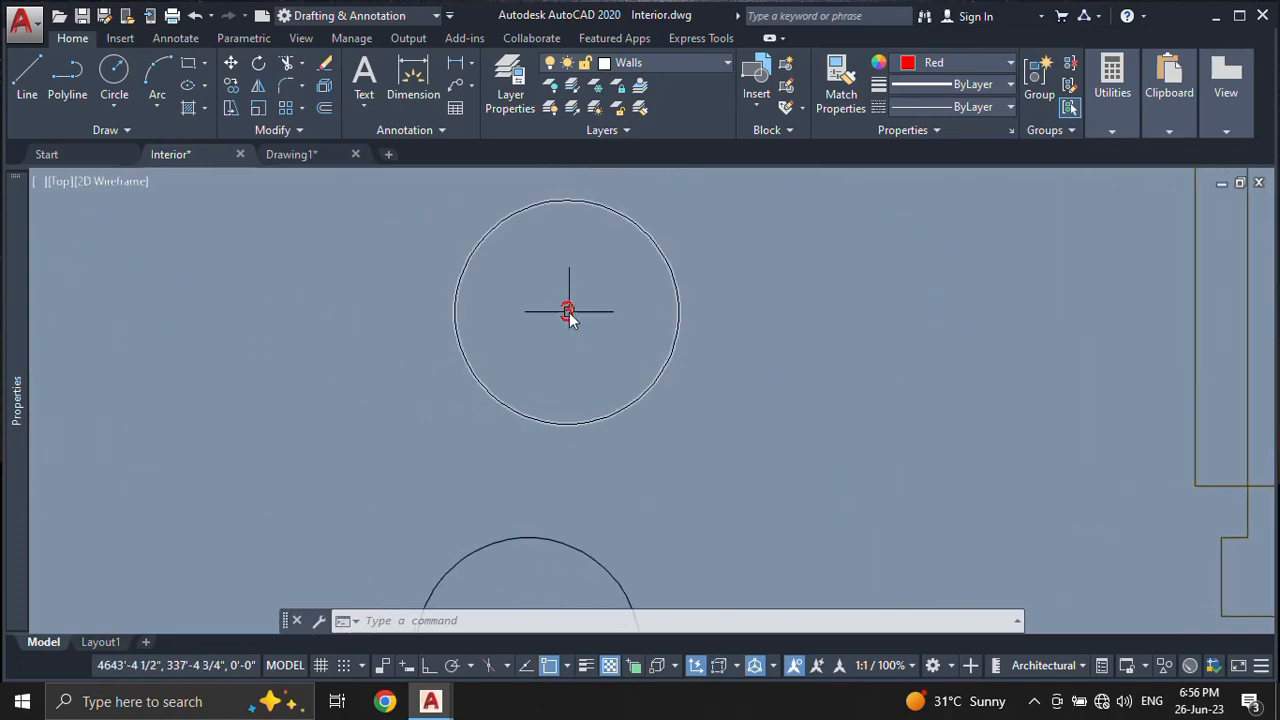
click(526, 262)
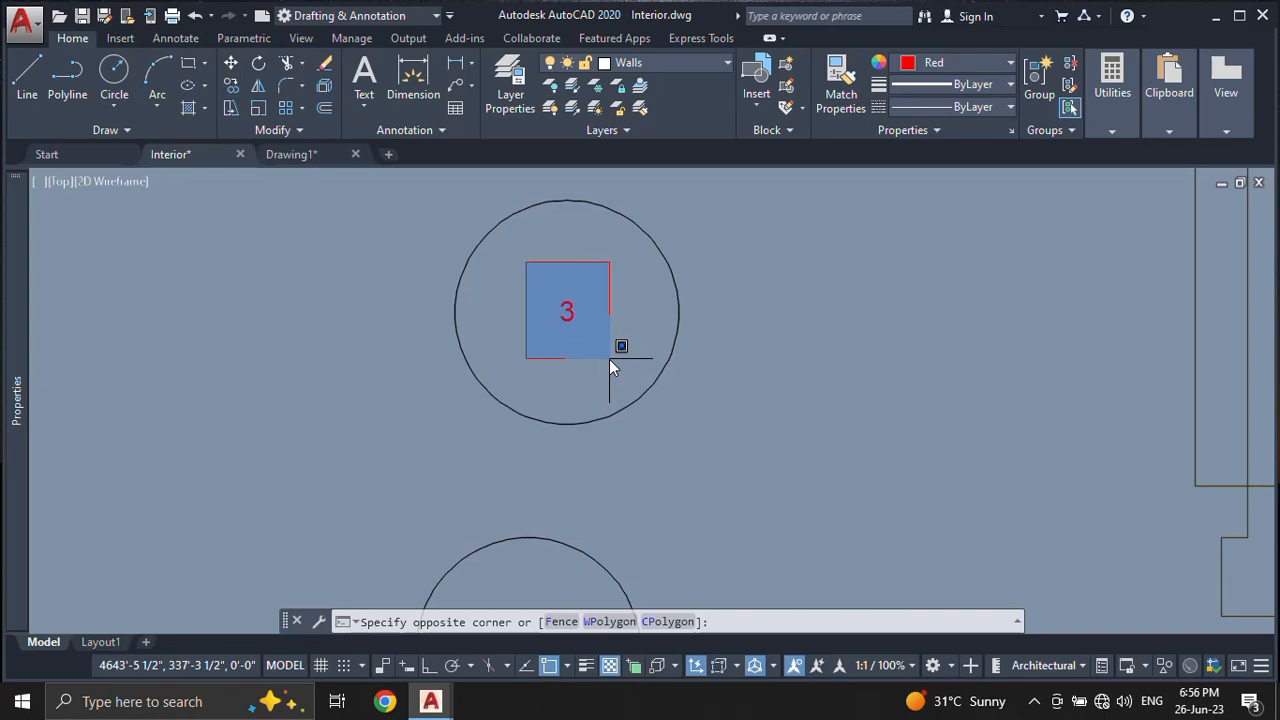
scroll(611, 366, down, 2)
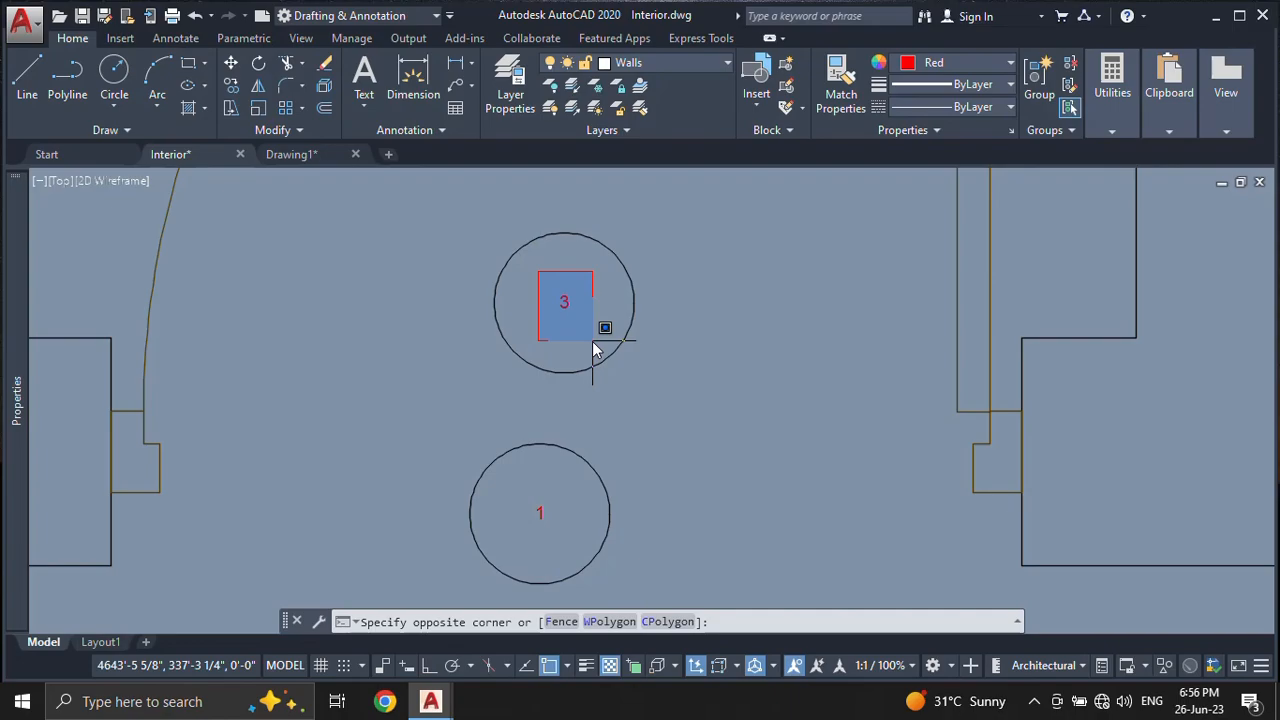
click(593, 345)
key(Escape)
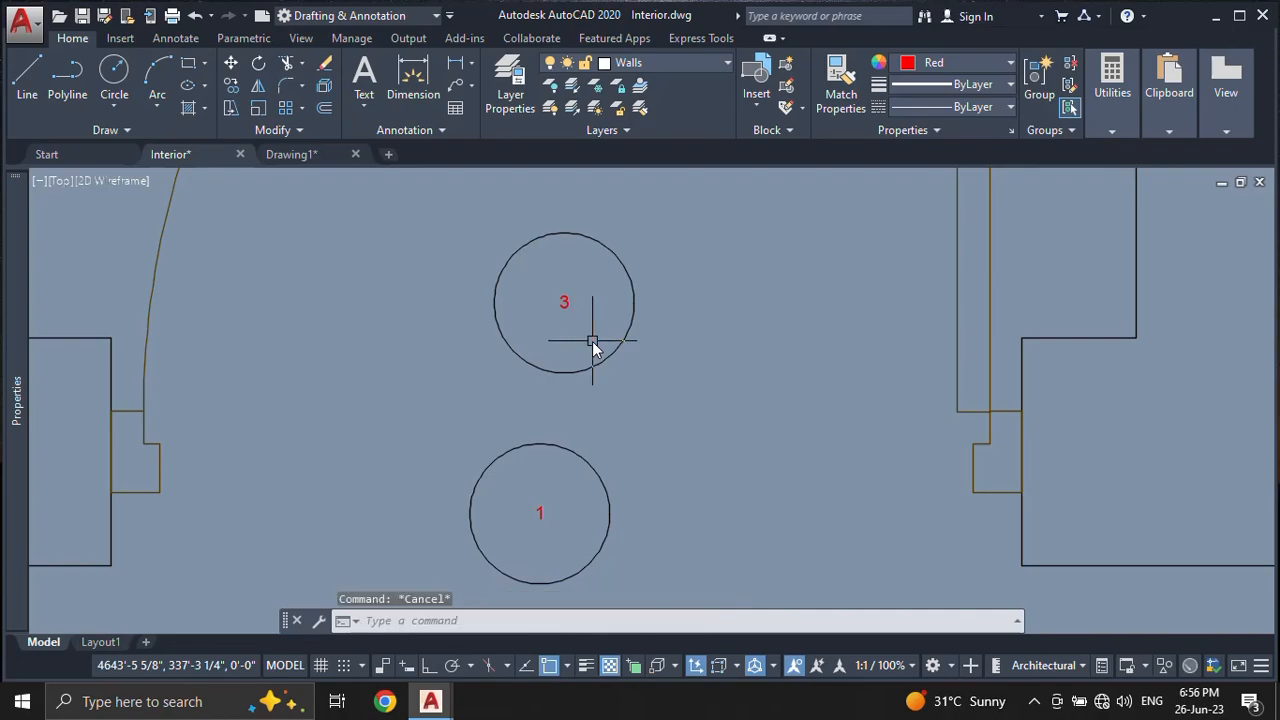
Step: Set the text height of the serial block's SER attribute to 2 using the Block Attribute Manager
click(789, 130)
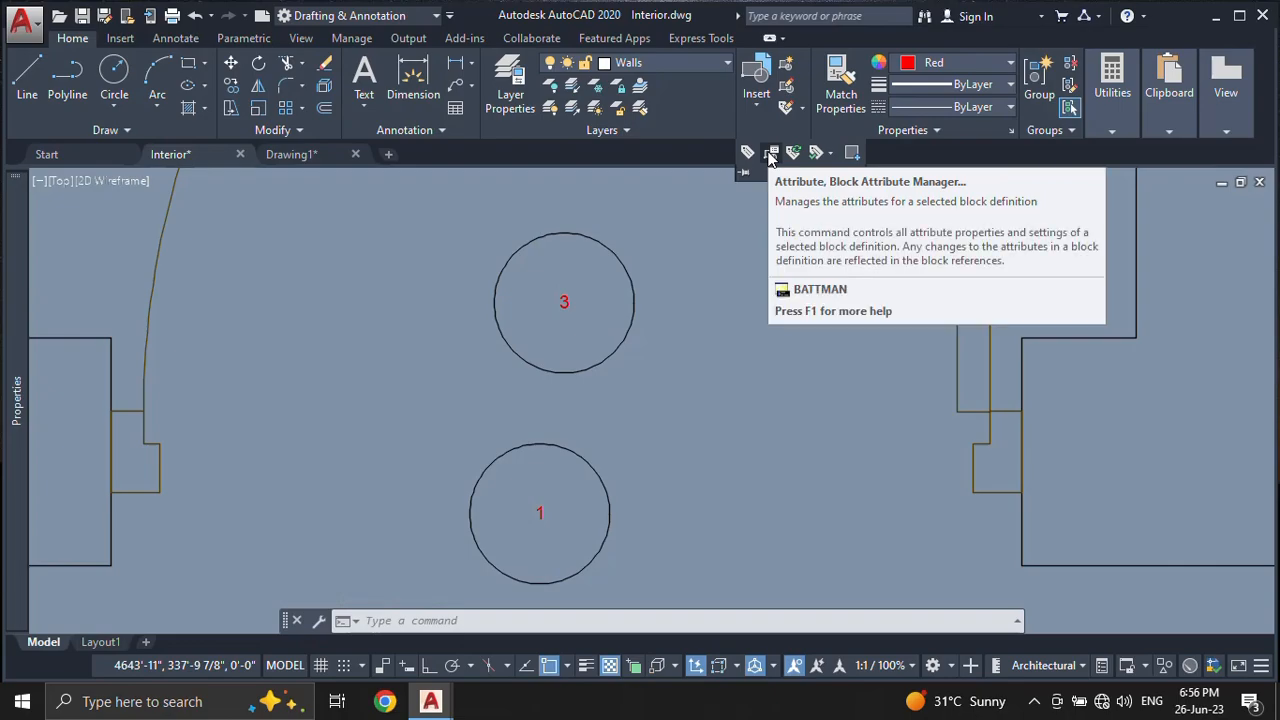
click(770, 153)
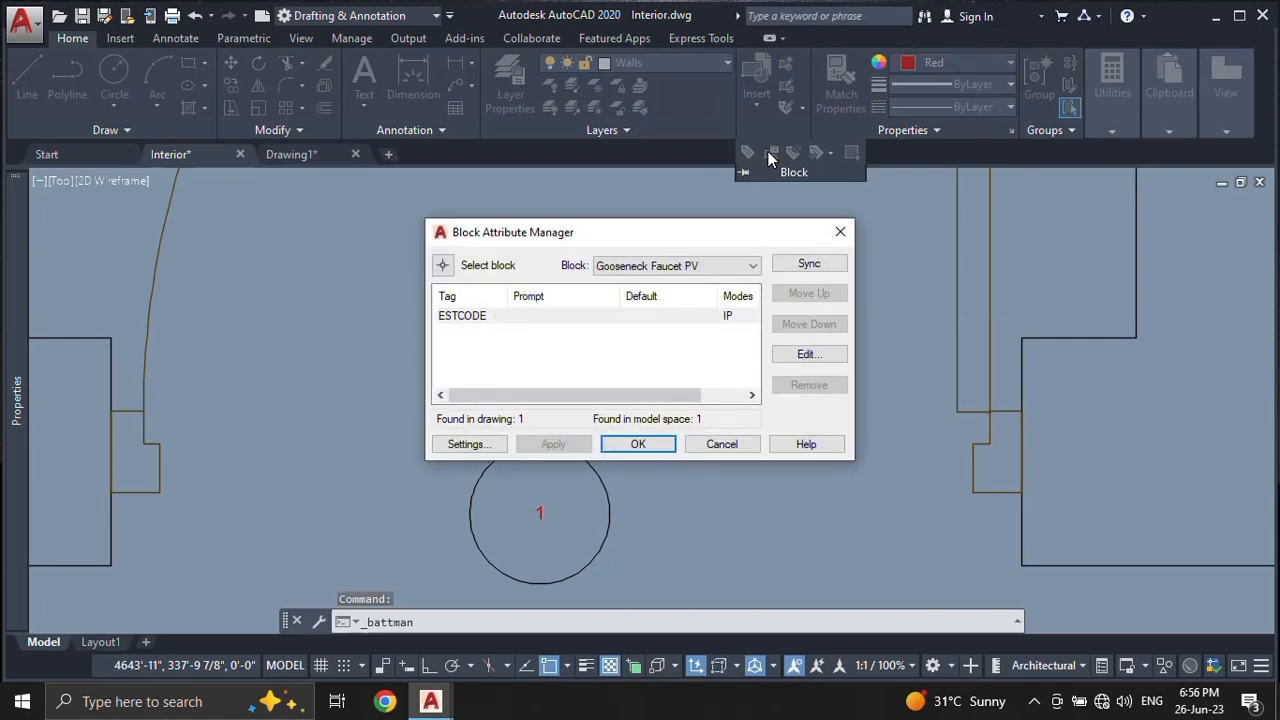
click(690, 267)
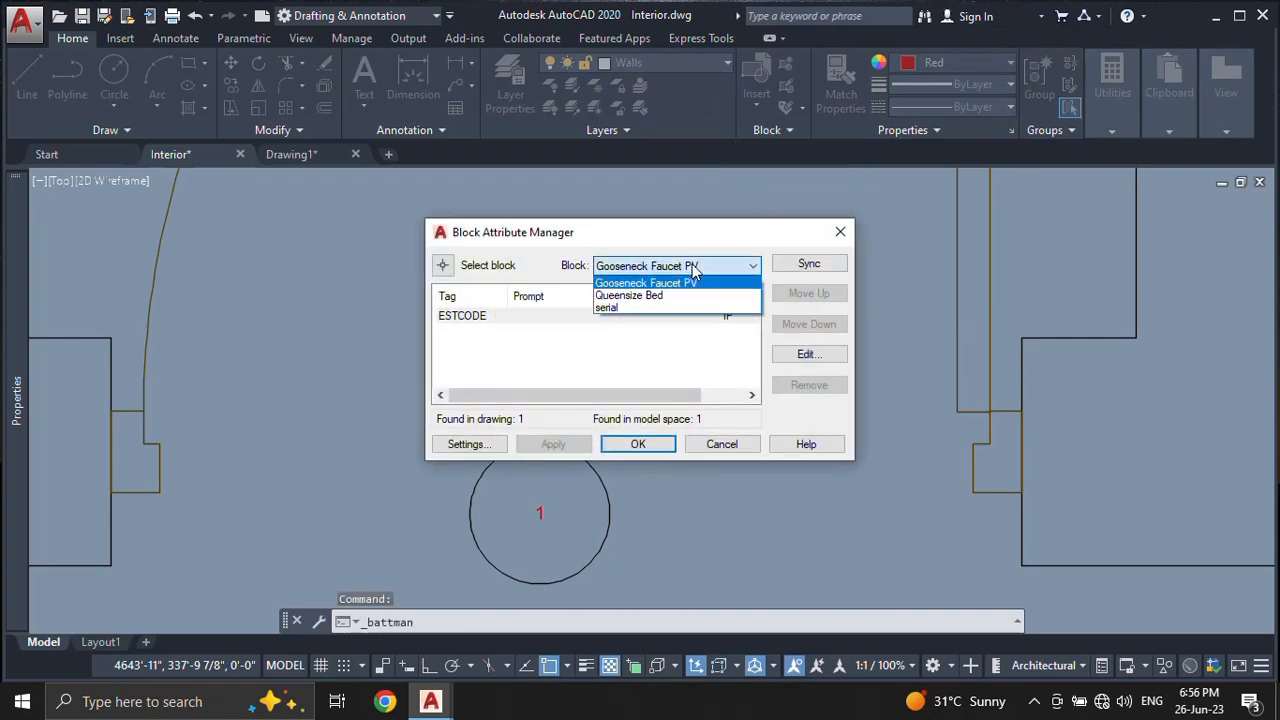
click(621, 308)
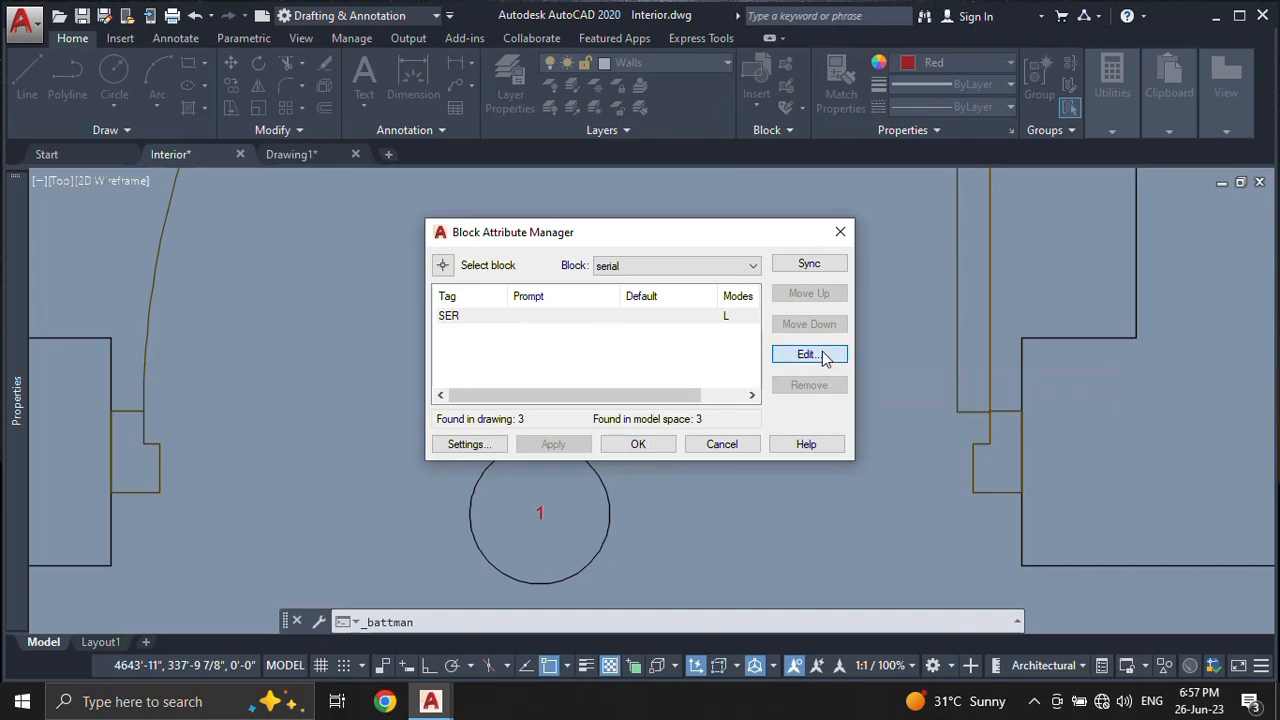
click(822, 356)
click(670, 324)
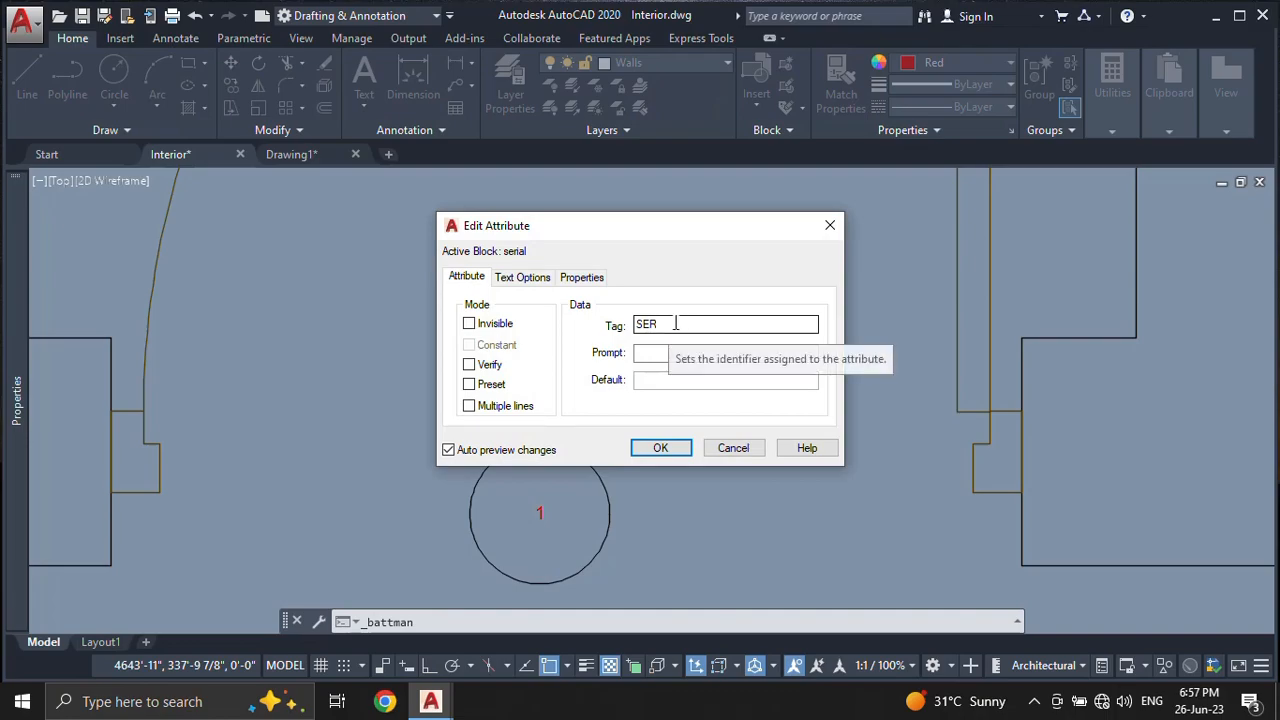
click(506, 281)
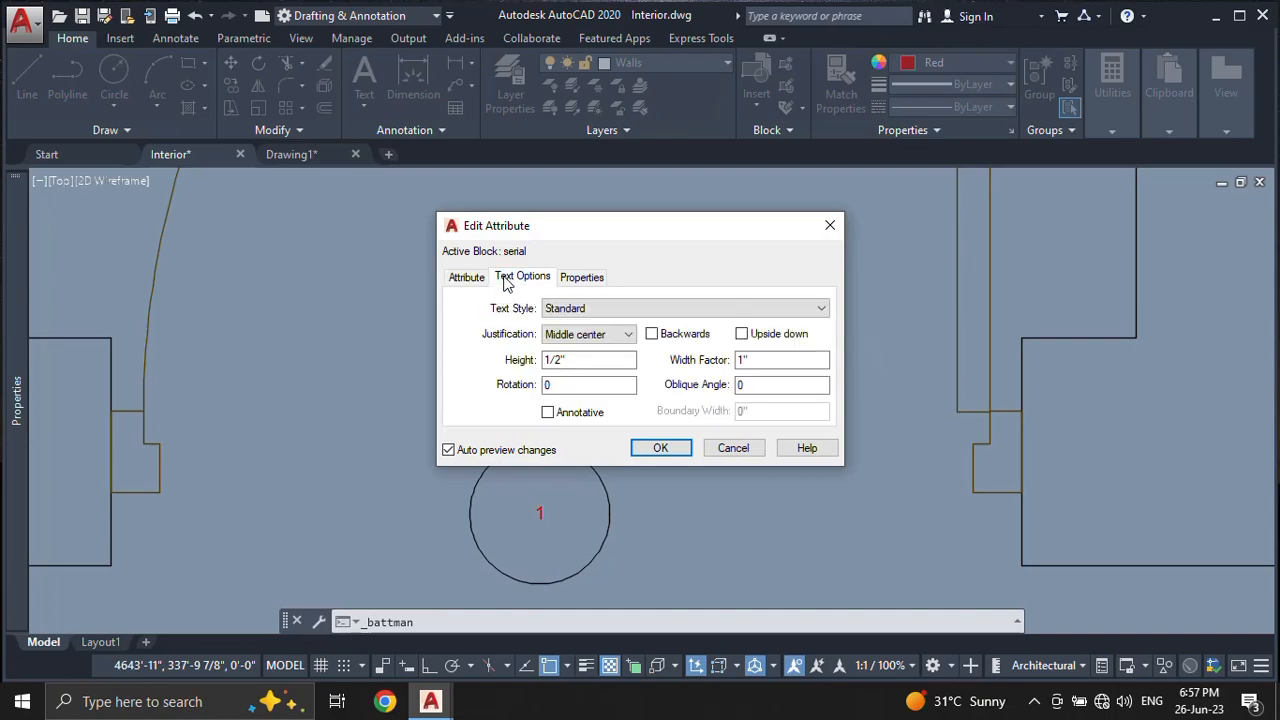
click(582, 358)
drag(582, 360, 520, 366)
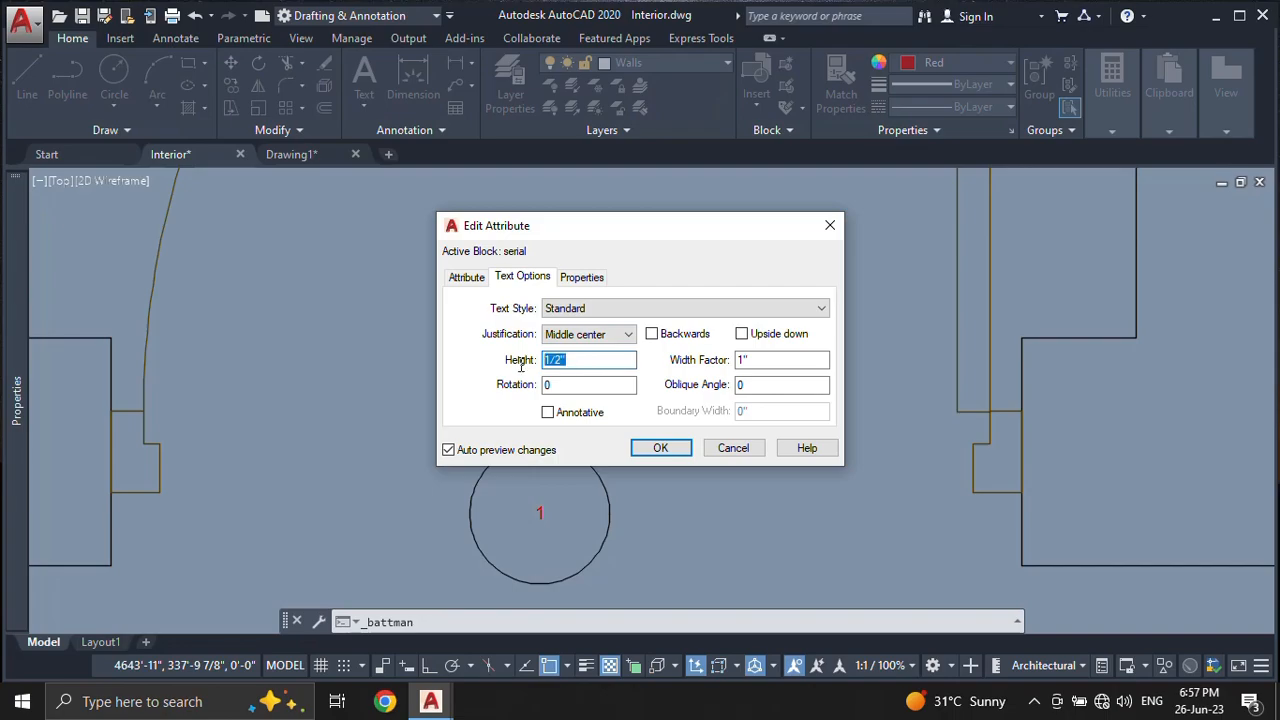
text(2)
Step: Review the text style and justification options for the SER attribute, keeping Standard and Middle center
click(610, 310)
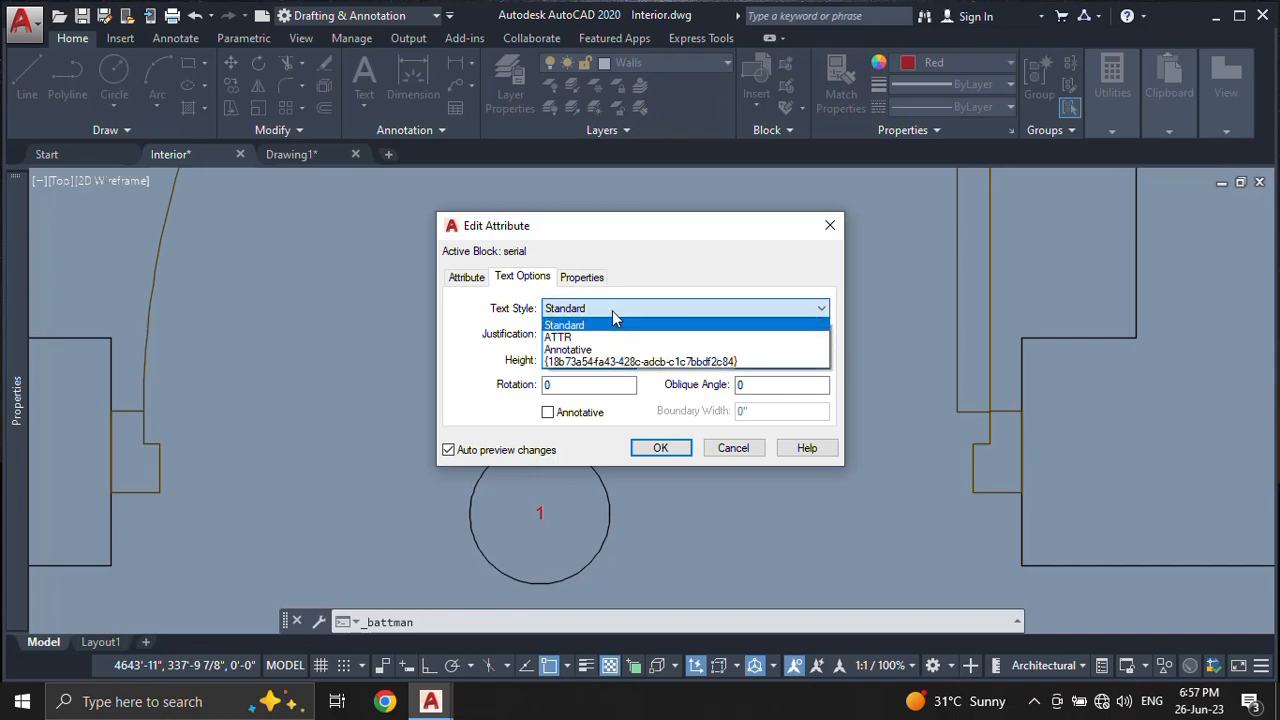
click(612, 312)
click(616, 313)
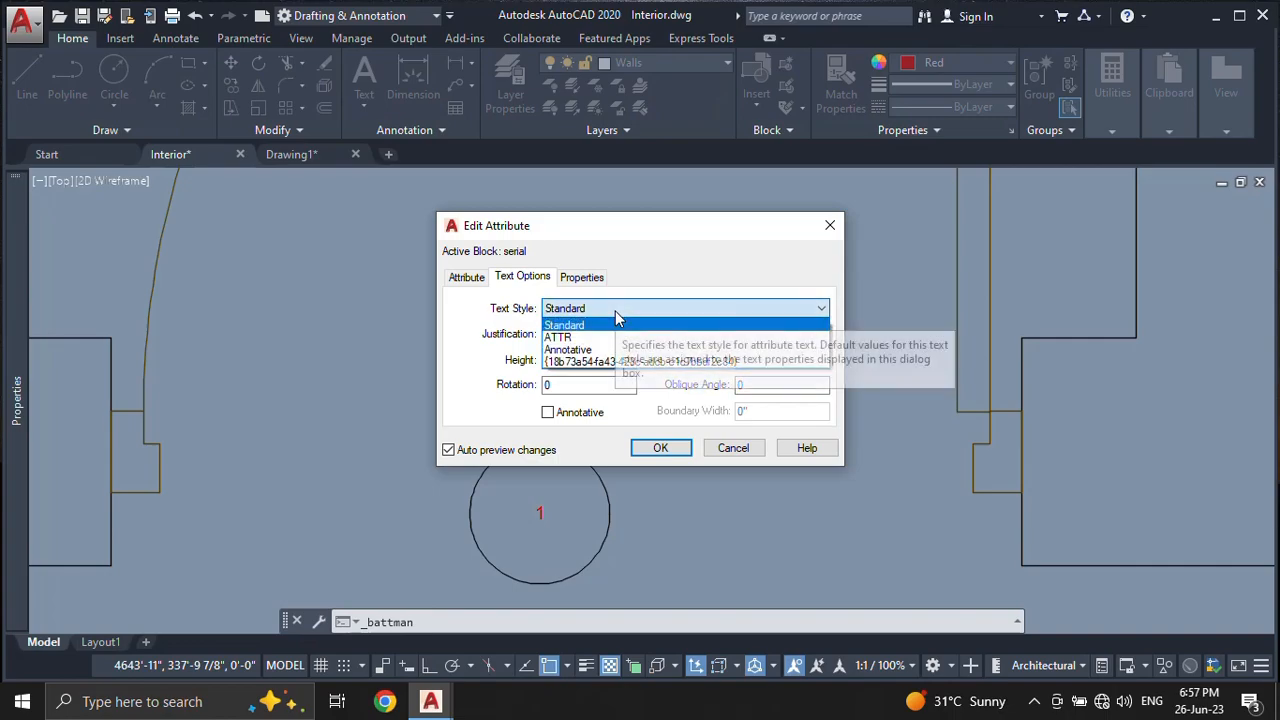
click(616, 313)
click(616, 313)
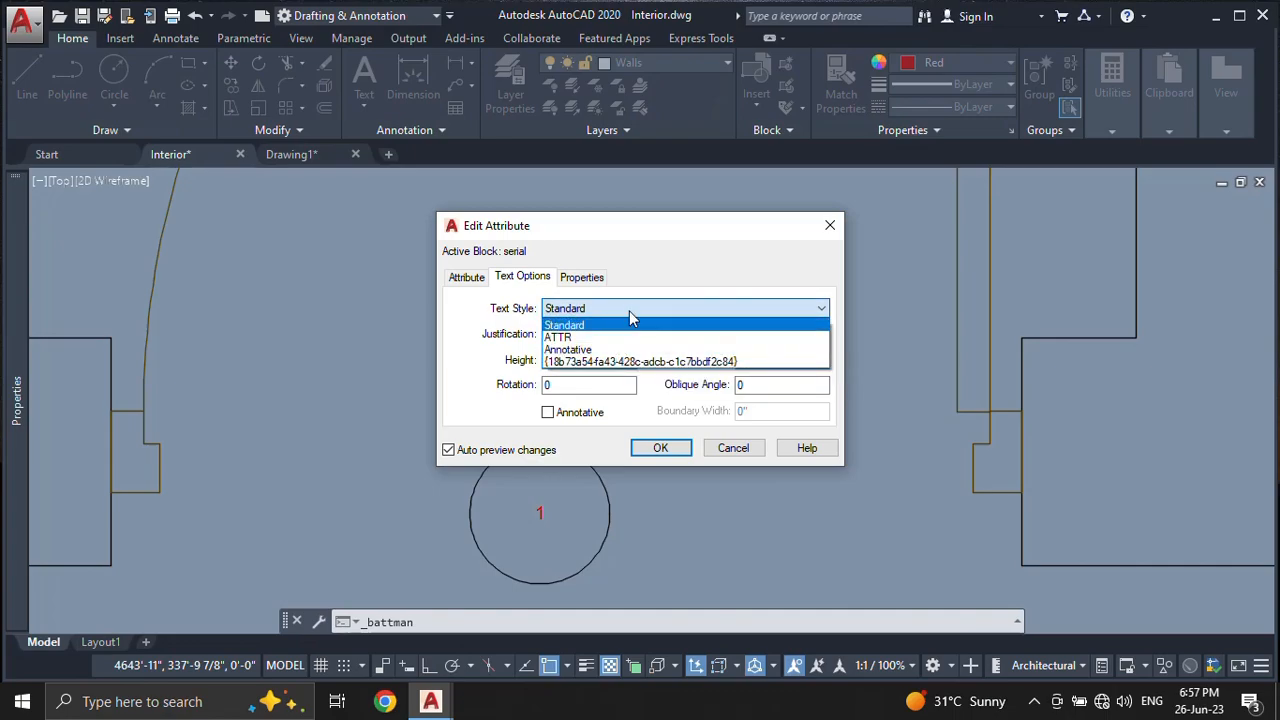
click(620, 325)
click(615, 341)
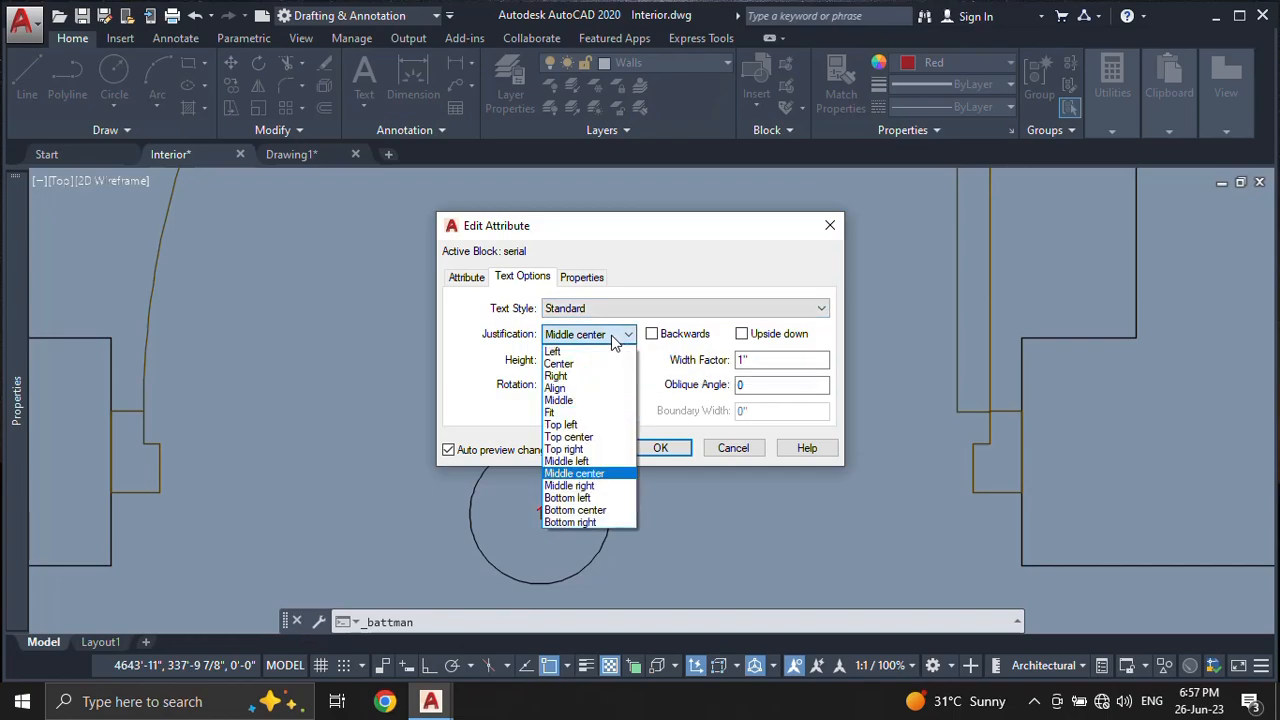
click(615, 341)
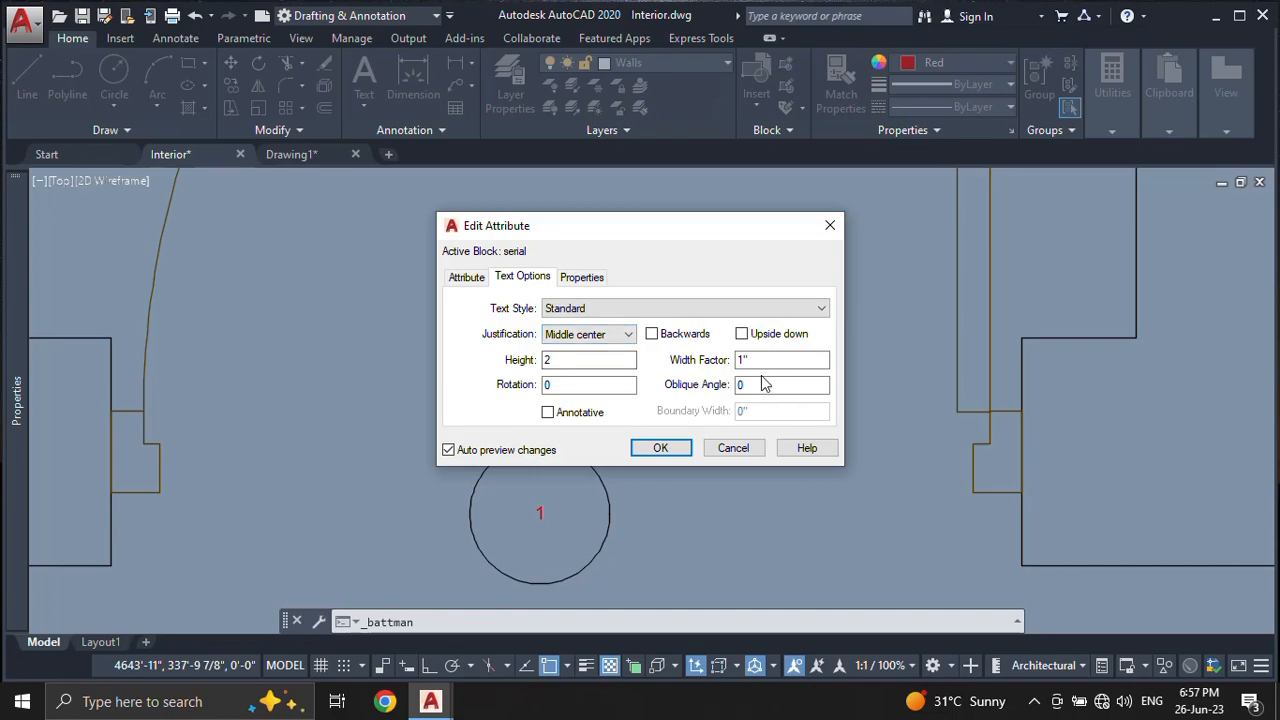
Step: Set the SER attribute's color to Yellow and apply the attribute changes to the serial blocks
click(568, 279)
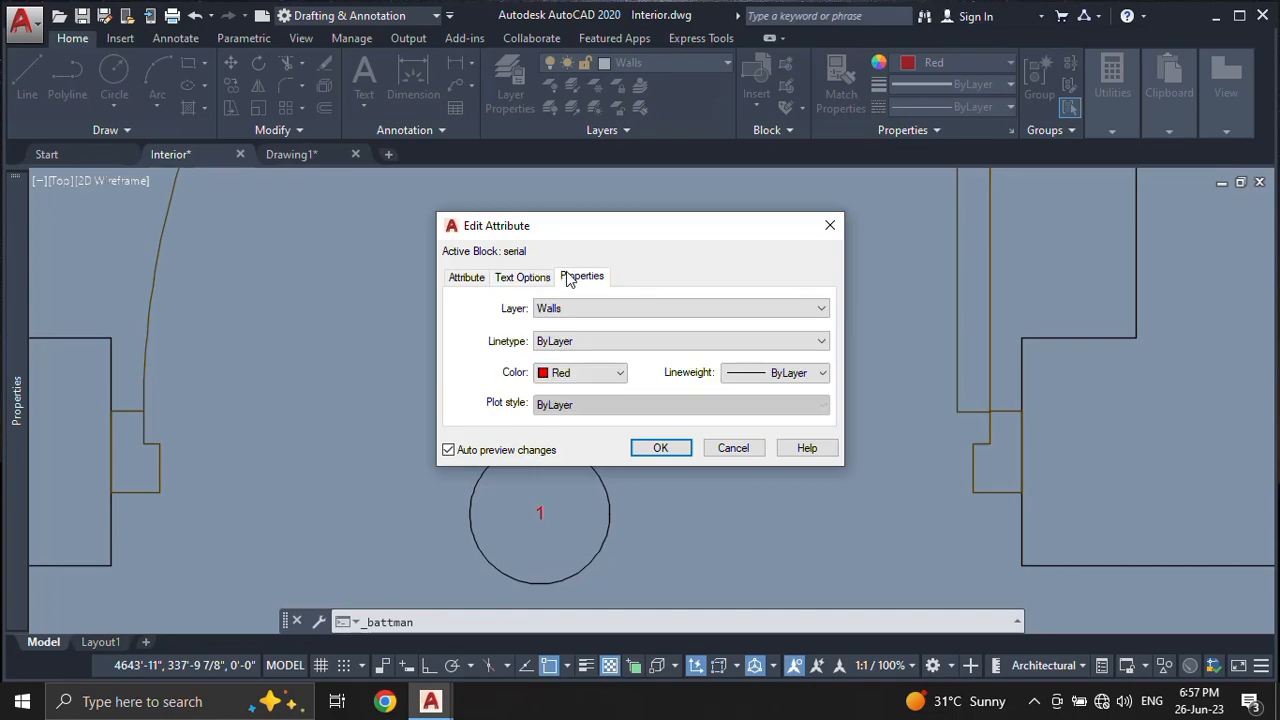
click(612, 375)
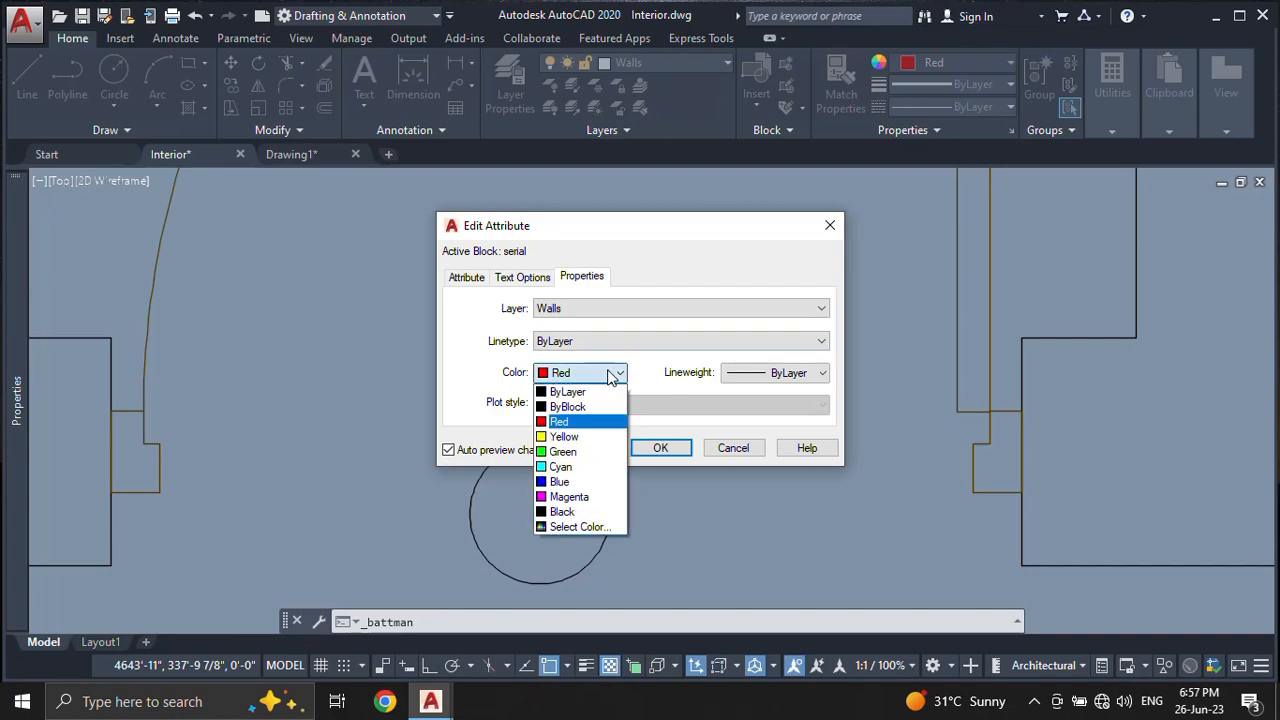
click(596, 436)
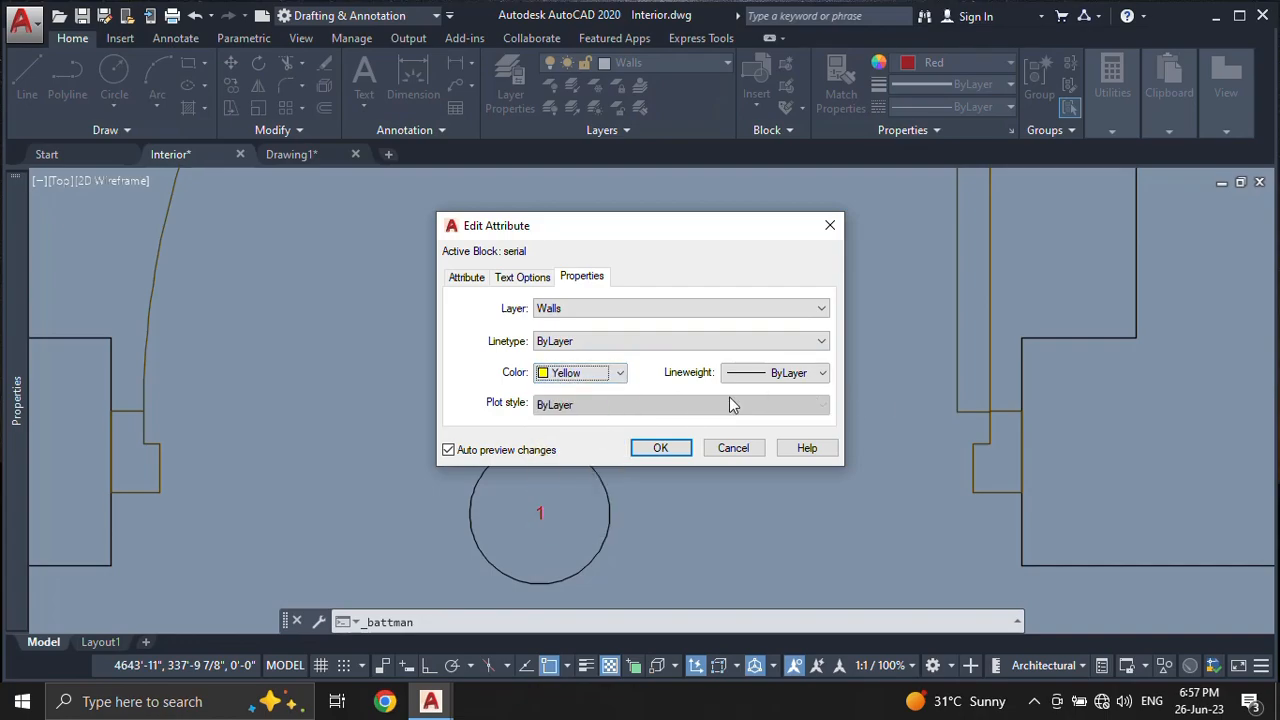
click(665, 448)
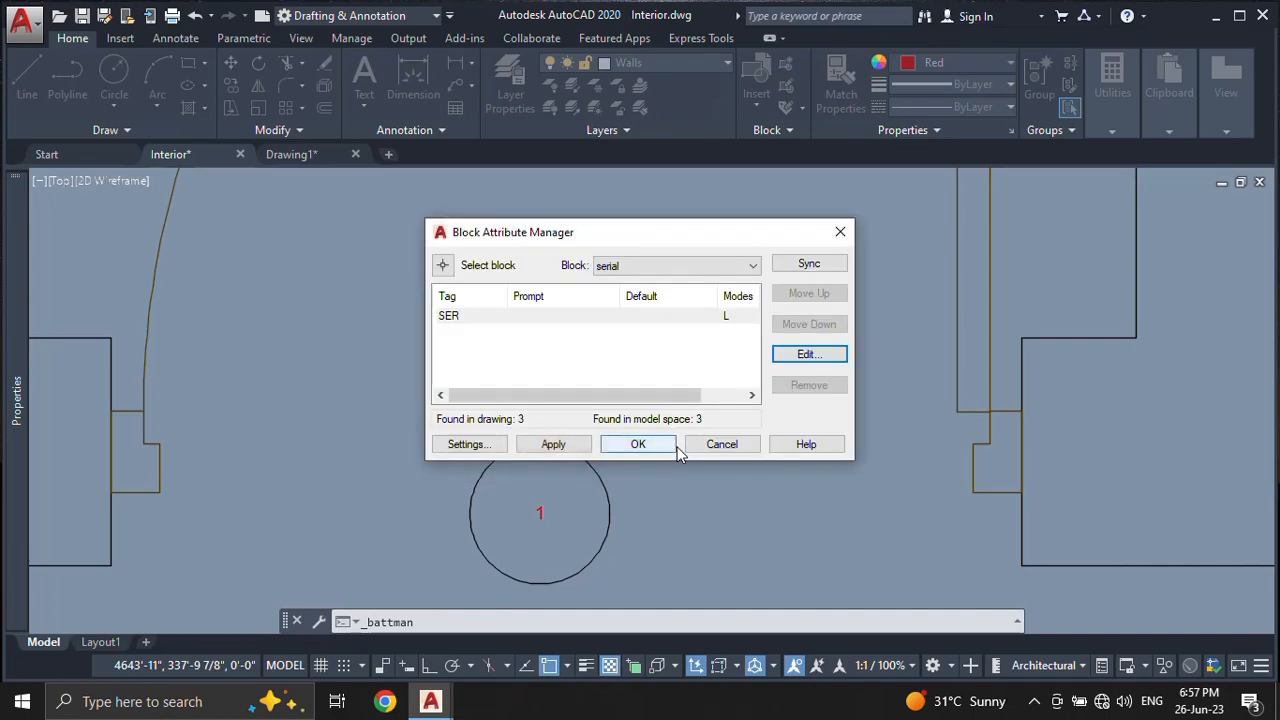
click(568, 447)
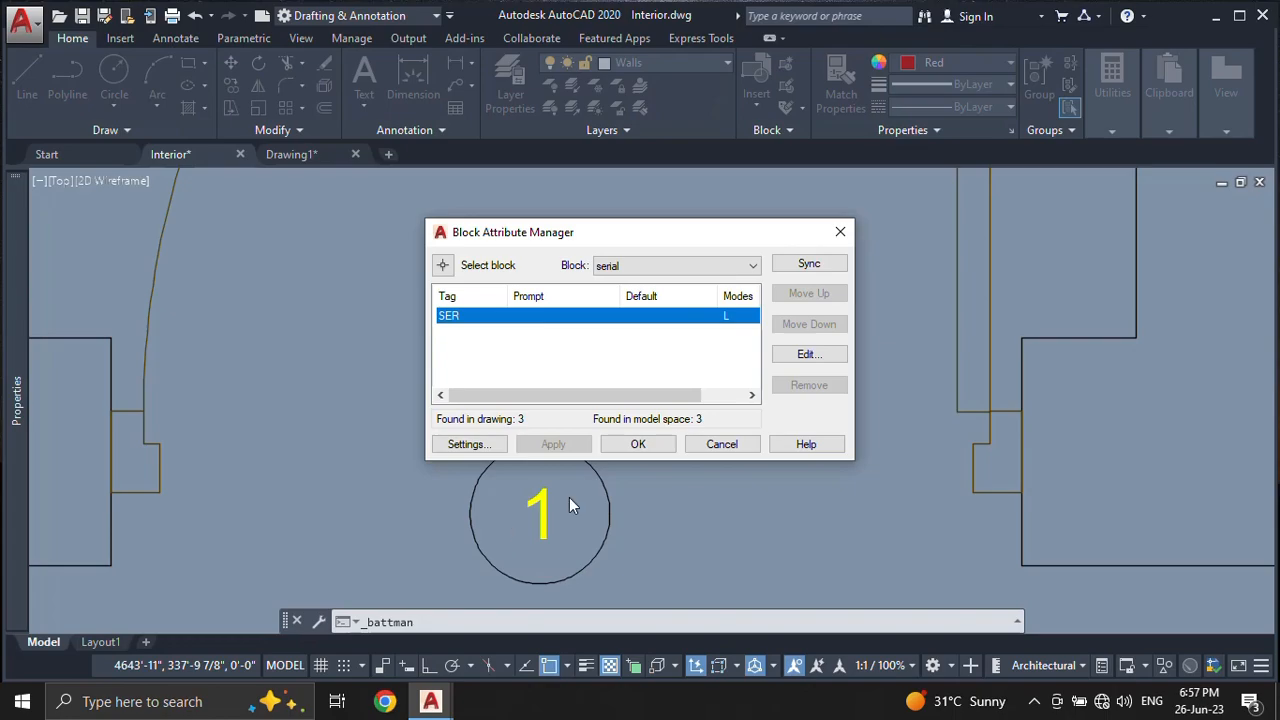
Step: Accept the Block Attribute Manager changes and set the SER attribute's color to Magenta only in the serial block numbered 3
click(630, 444)
scroll(567, 445, down, 4)
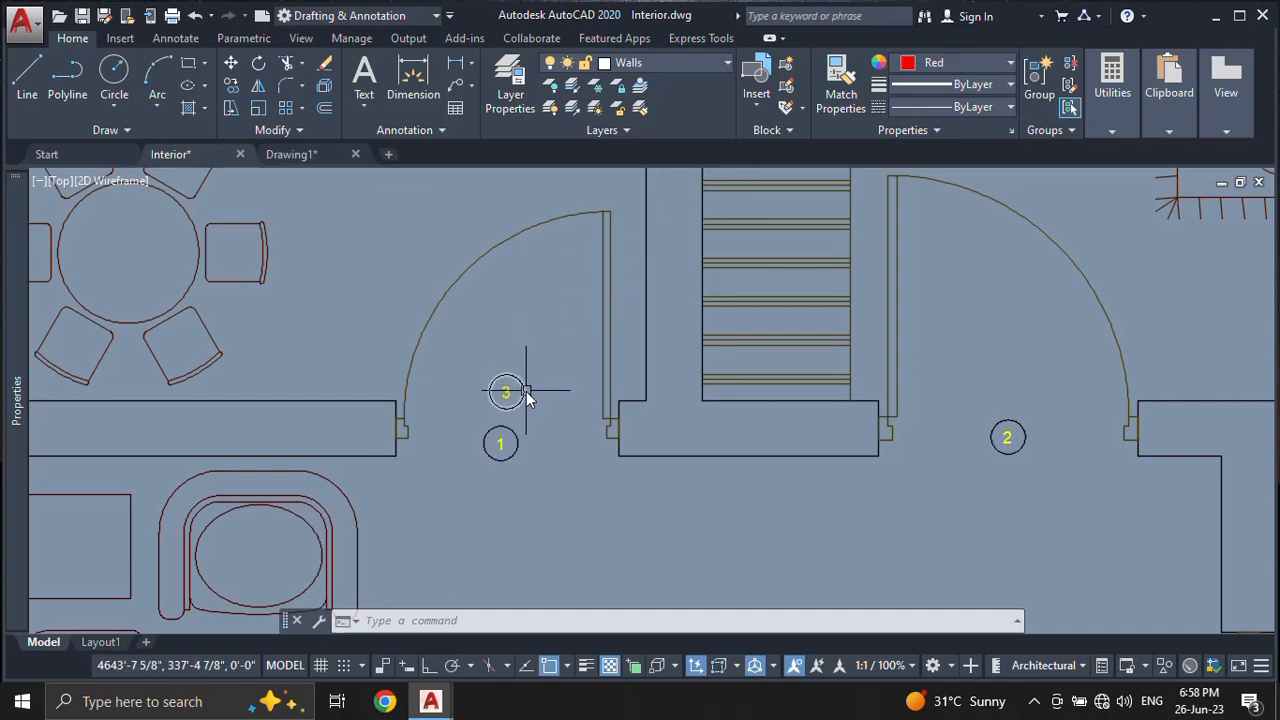
scroll(525, 393, up, 2)
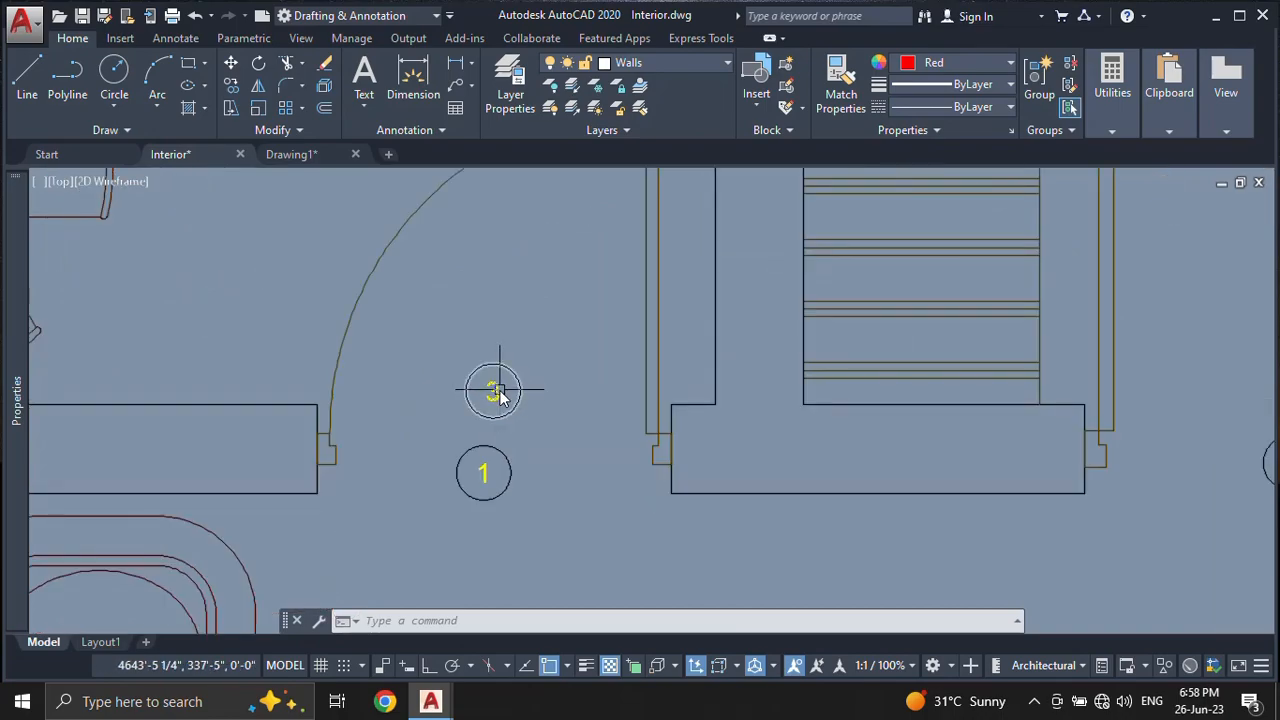
double_click(495, 393)
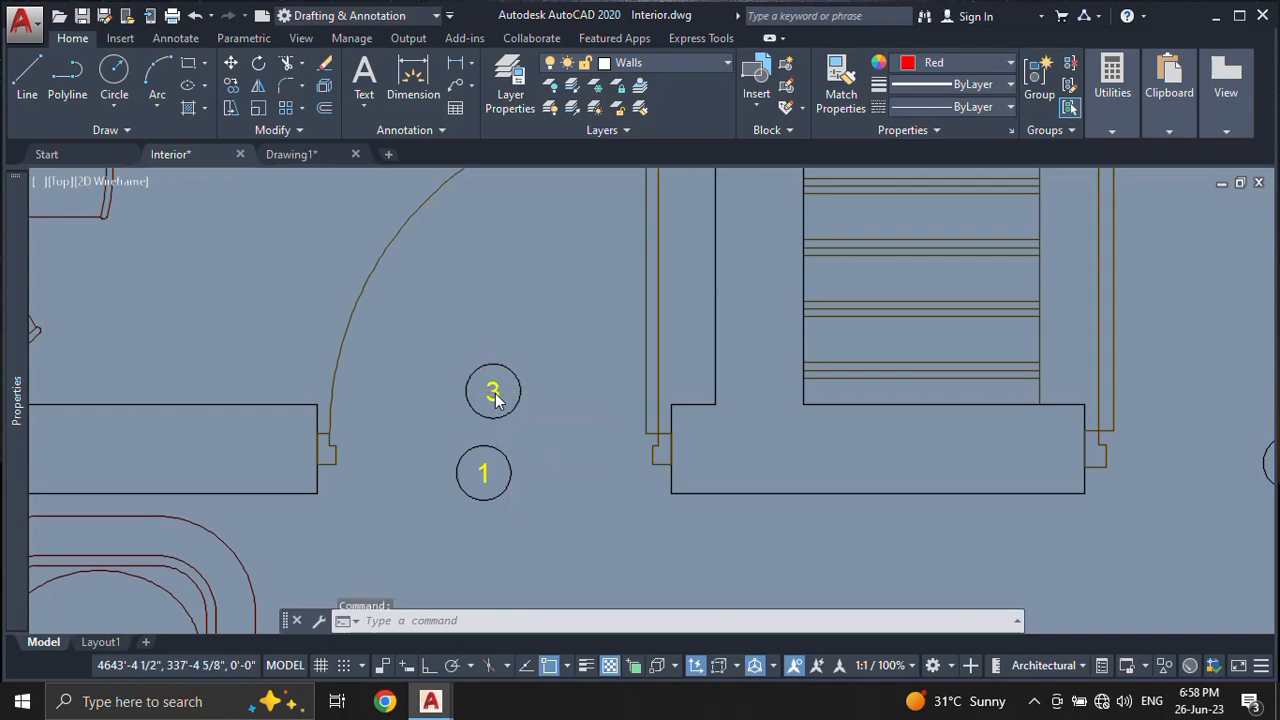
click(518, 288)
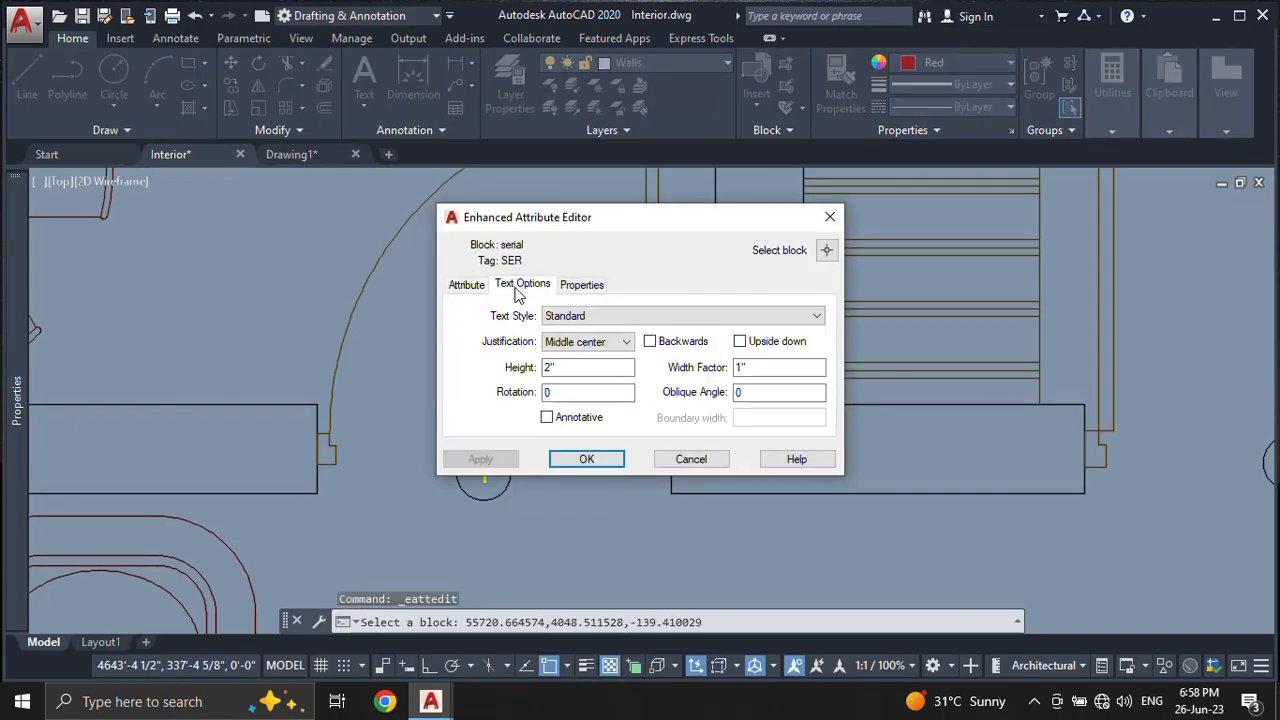
click(595, 290)
click(582, 380)
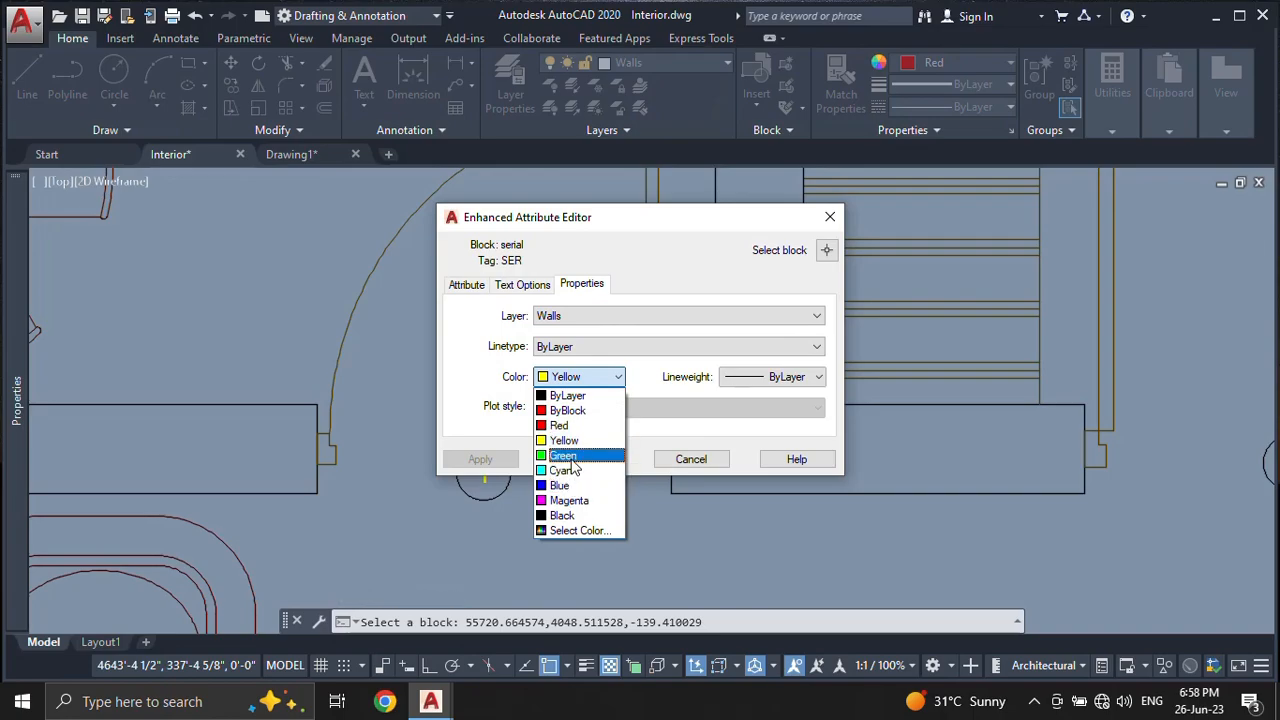
click(569, 500)
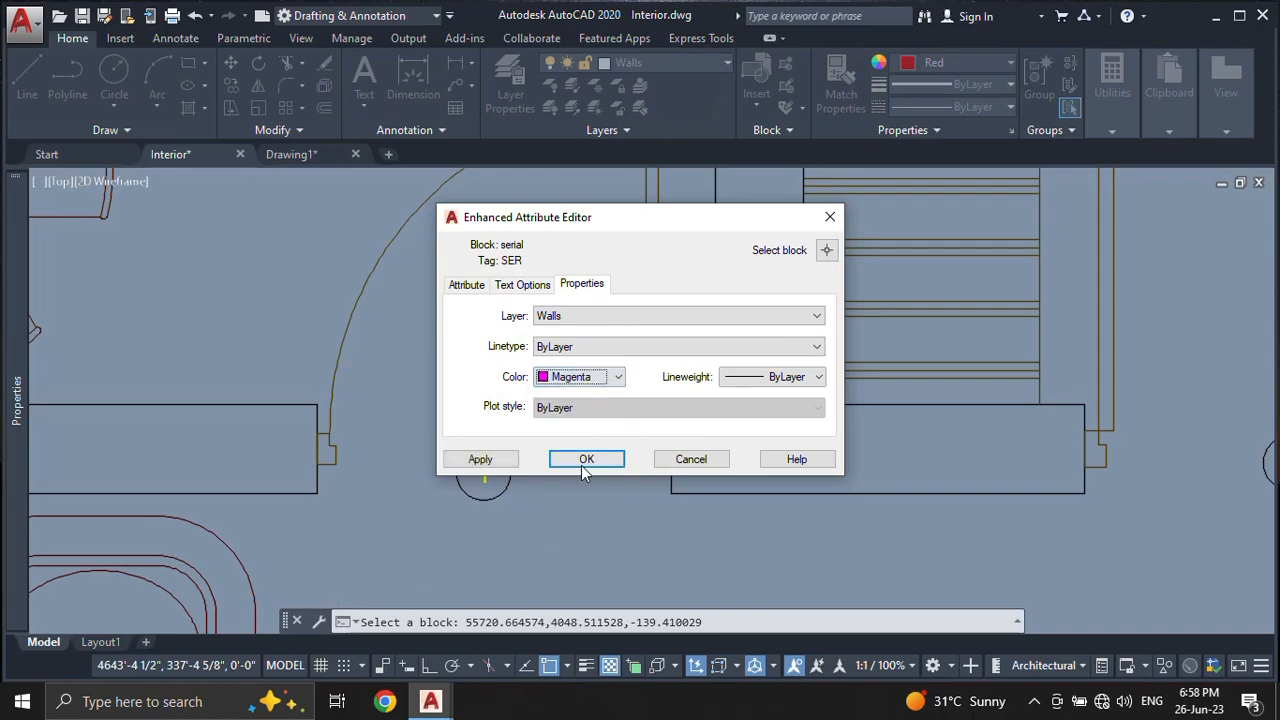
click(480, 459)
click(587, 459)
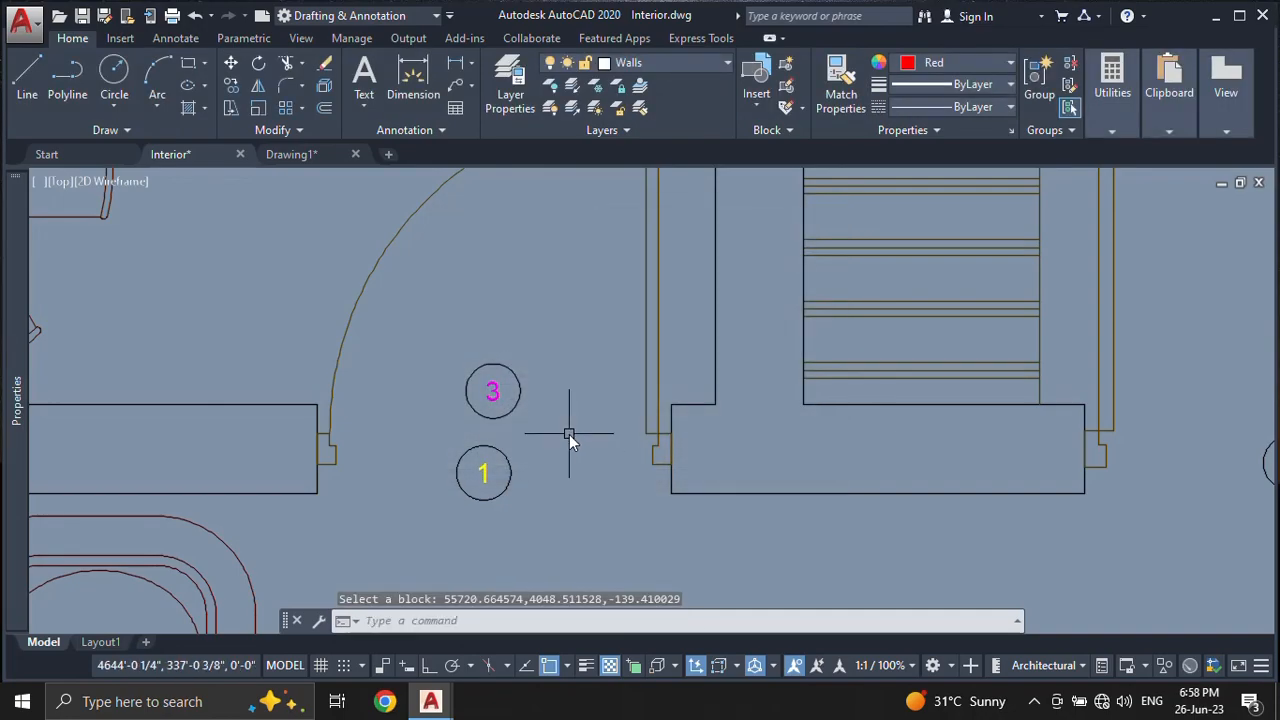
middle_drag(569, 434, 433, 391)
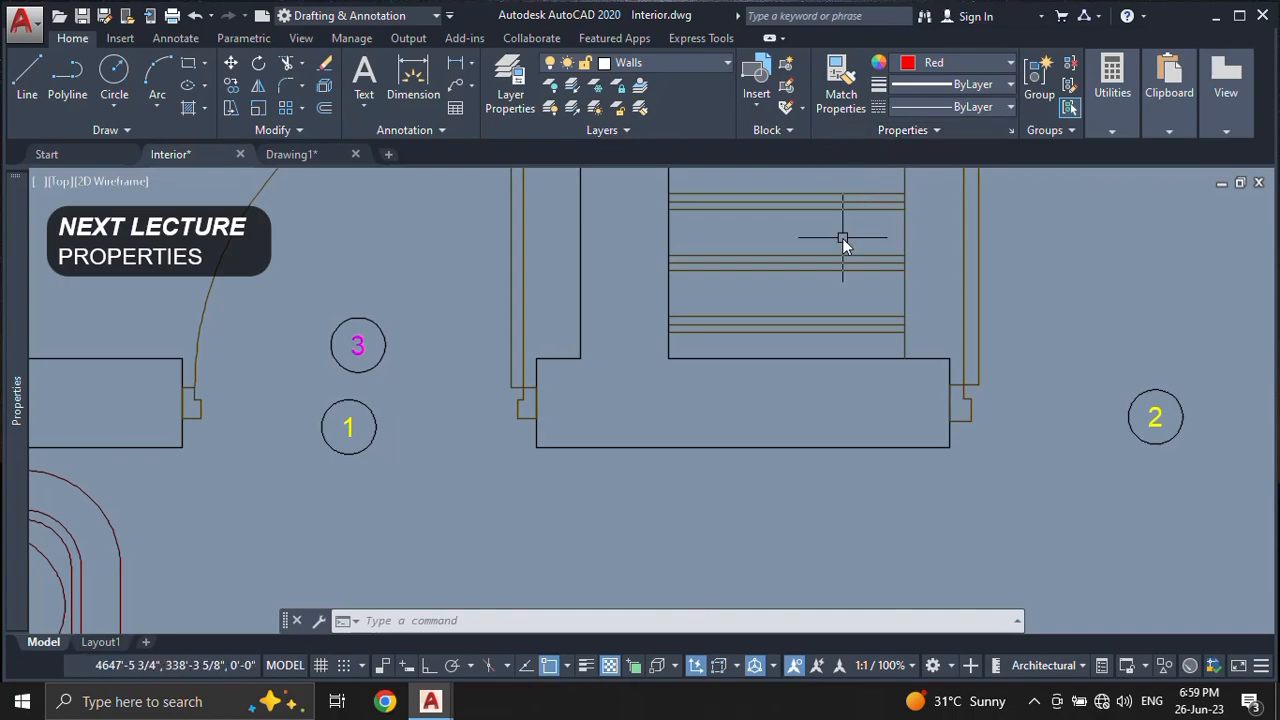
scroll(842, 238, down, 6)
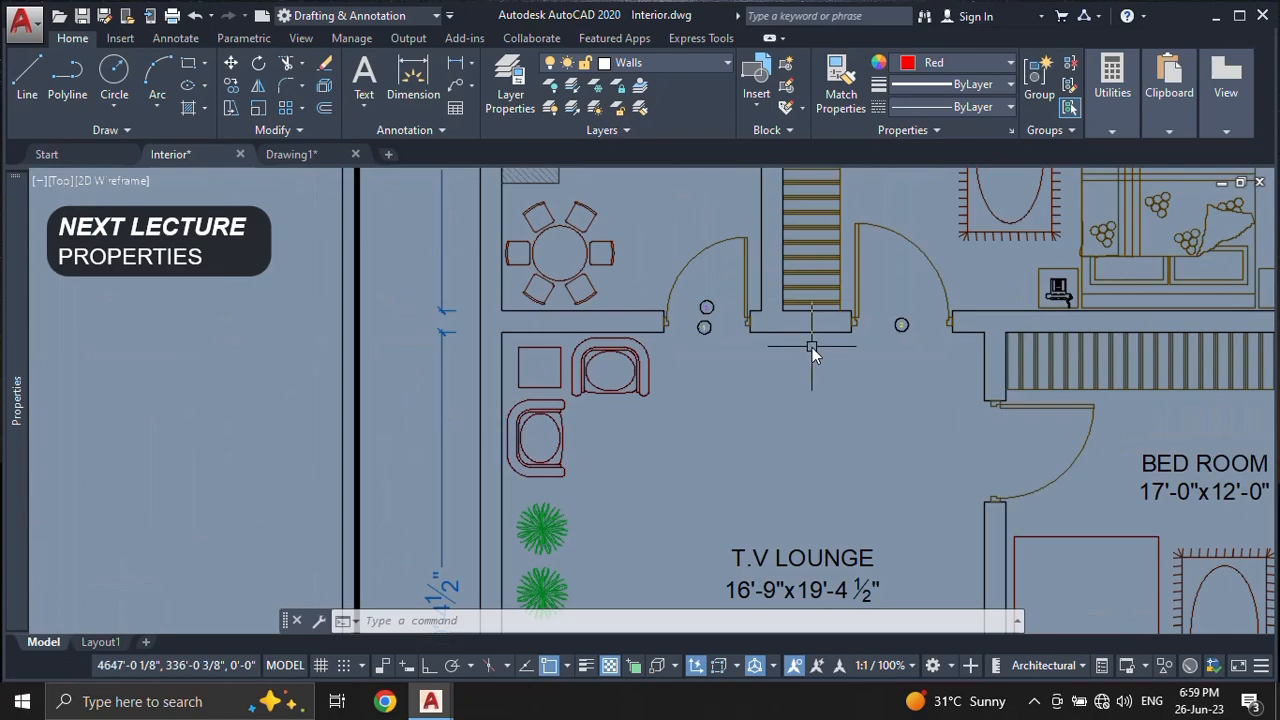
scroll(867, 320, down, 4)
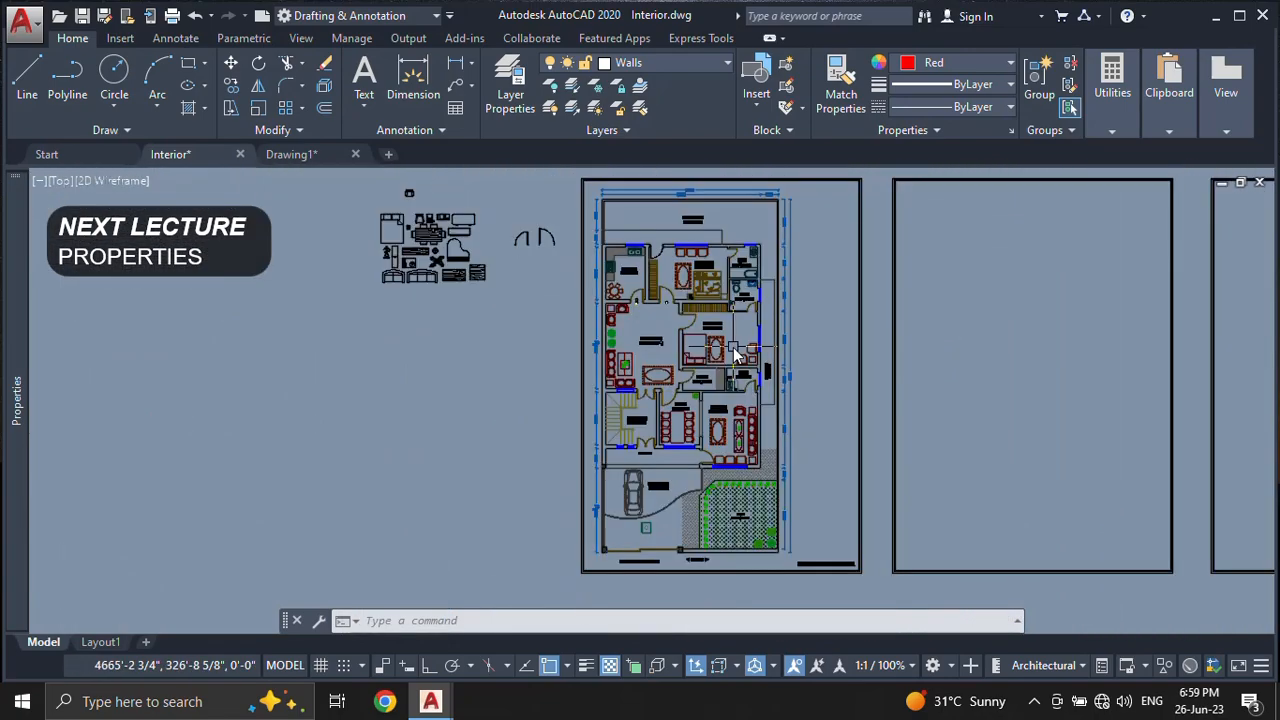